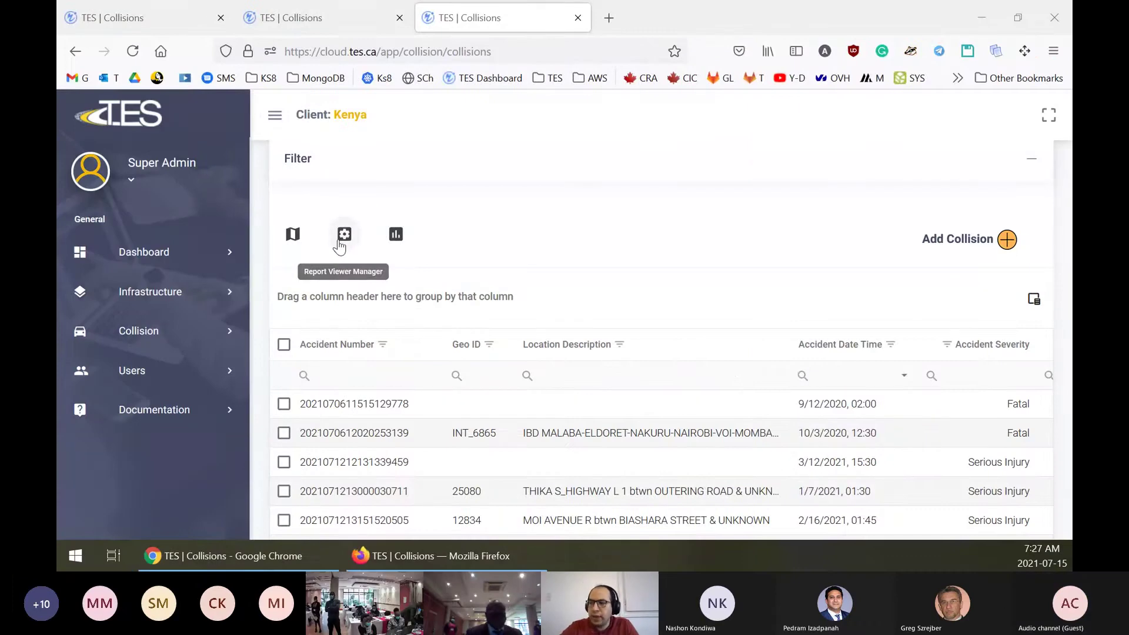
Open the Report Viewer Manager to look at the saved report views and close it again
{"action": "left_click", "coordinate": [340, 246]}
{"action": "left_click", "coordinate": [345, 243]}
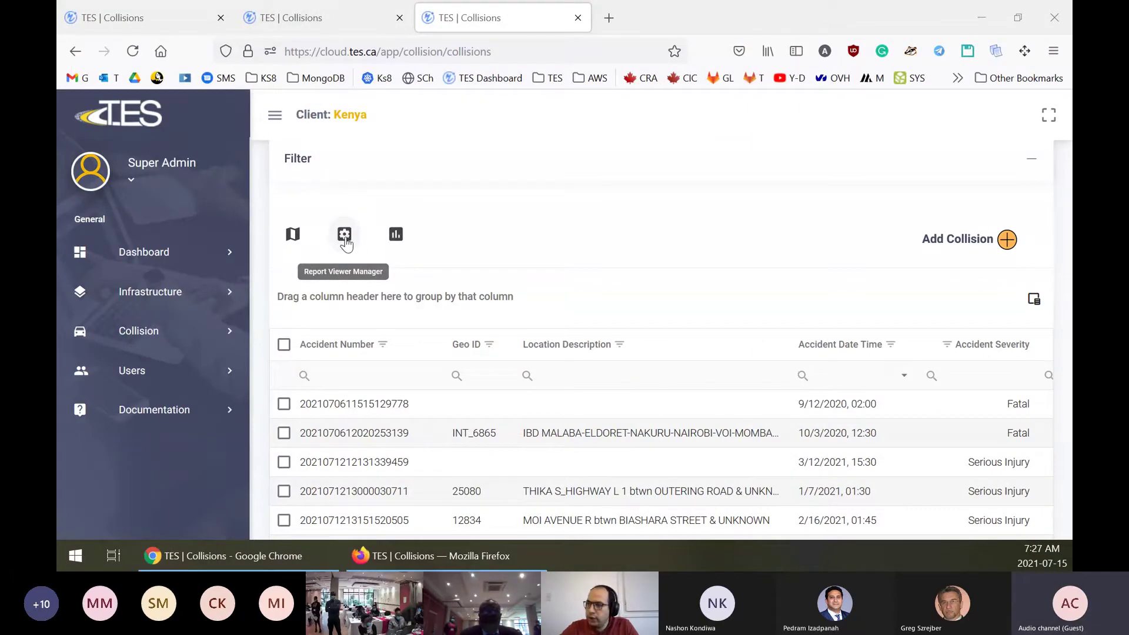
{"action": "left_click", "coordinate": [346, 244]}
{"action": "left_click", "coordinate": [345, 244]}
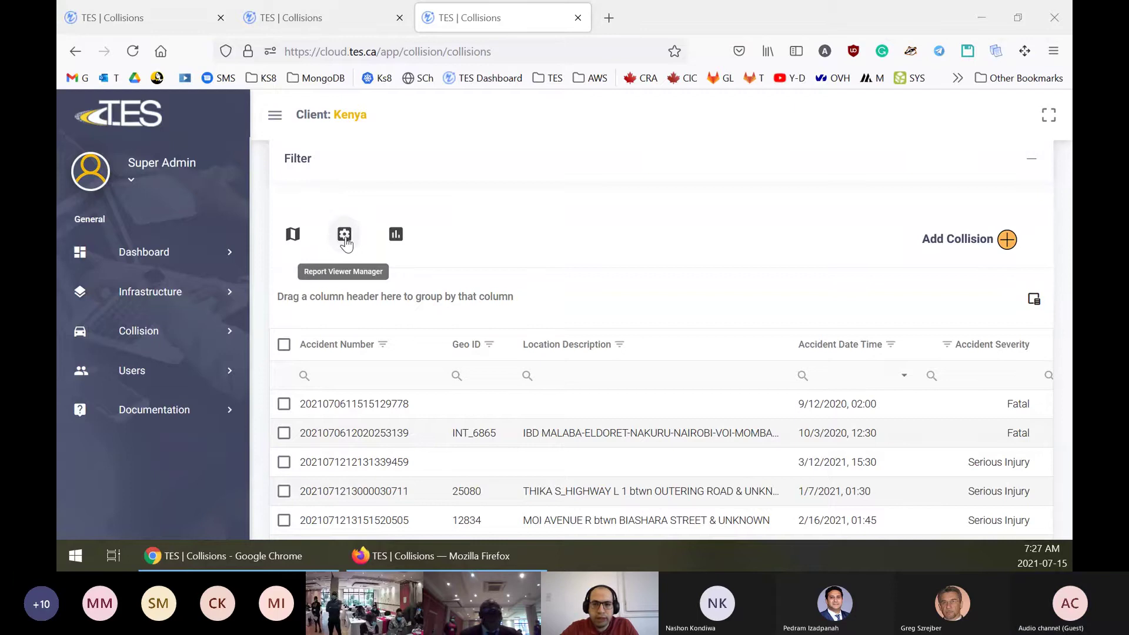
{"action": "left_click", "coordinate": [346, 243]}
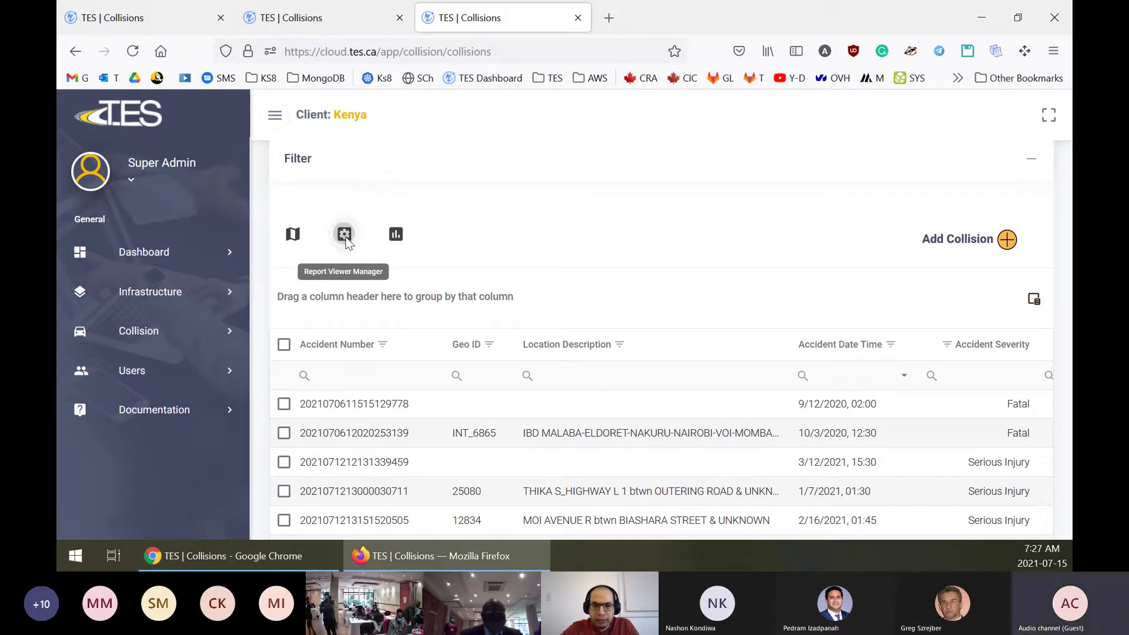
{"action": "left_click", "coordinate": [345, 243]}
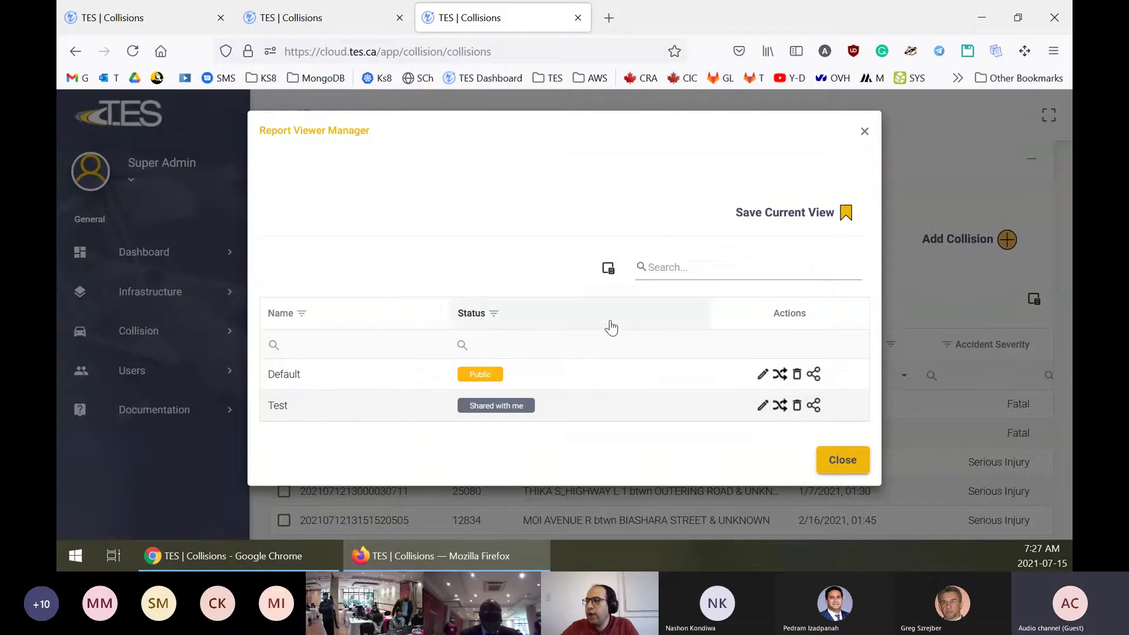
{"action": "left_click", "coordinate": [864, 134]}
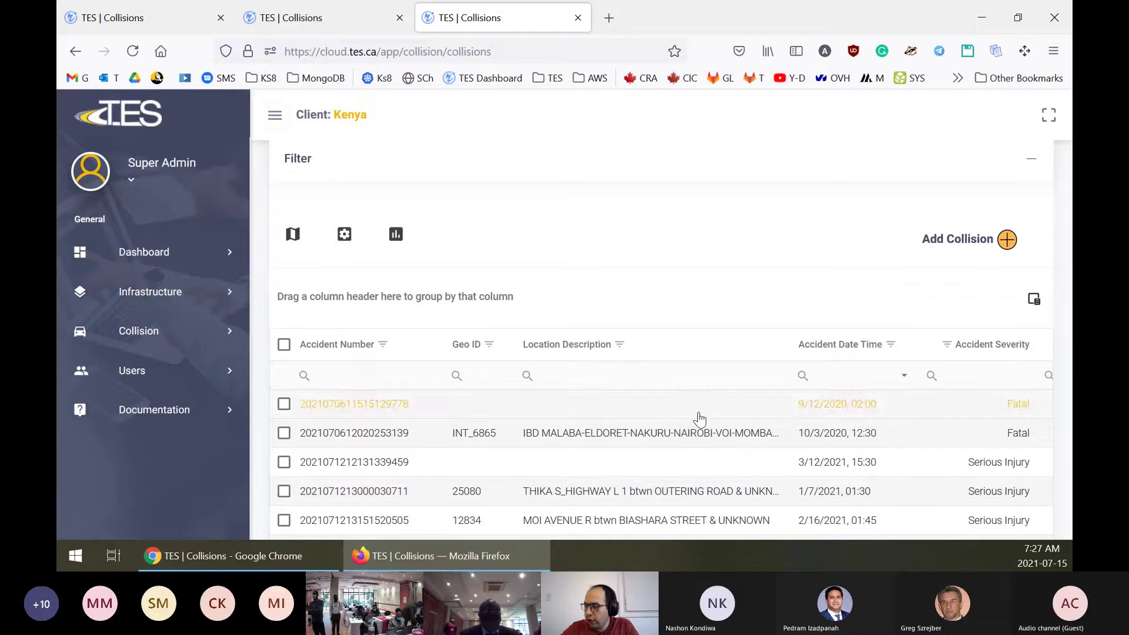
Load the Default view from the Report Viewer Manager and look across the collision table's columns
{"action": "left_click", "coordinate": [345, 237]}
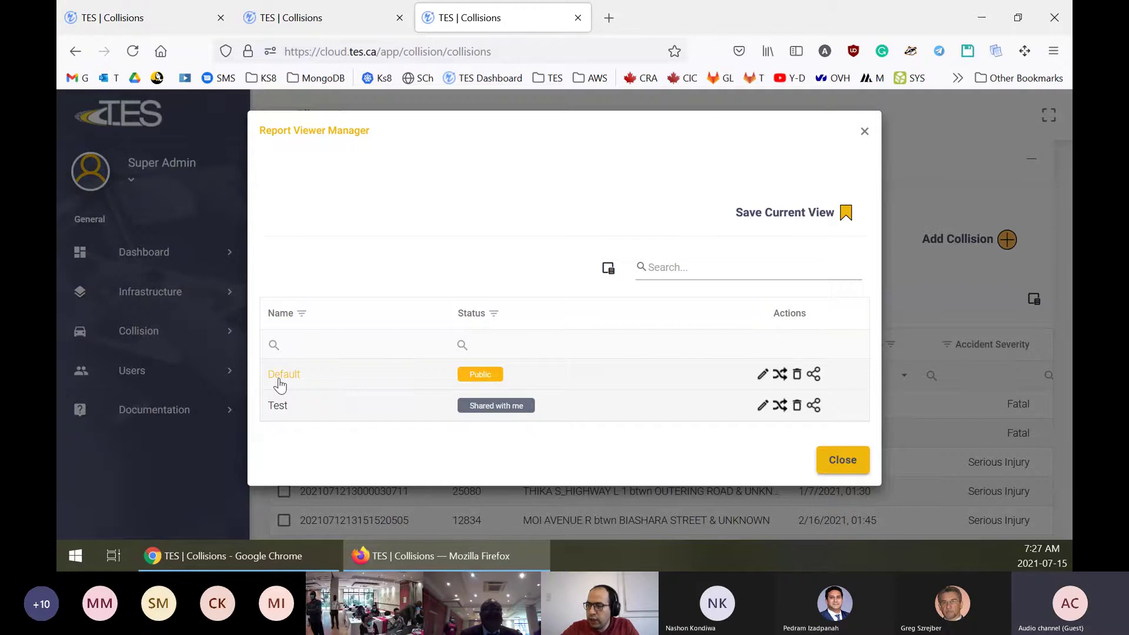
{"action": "left_click", "coordinate": [280, 383]}
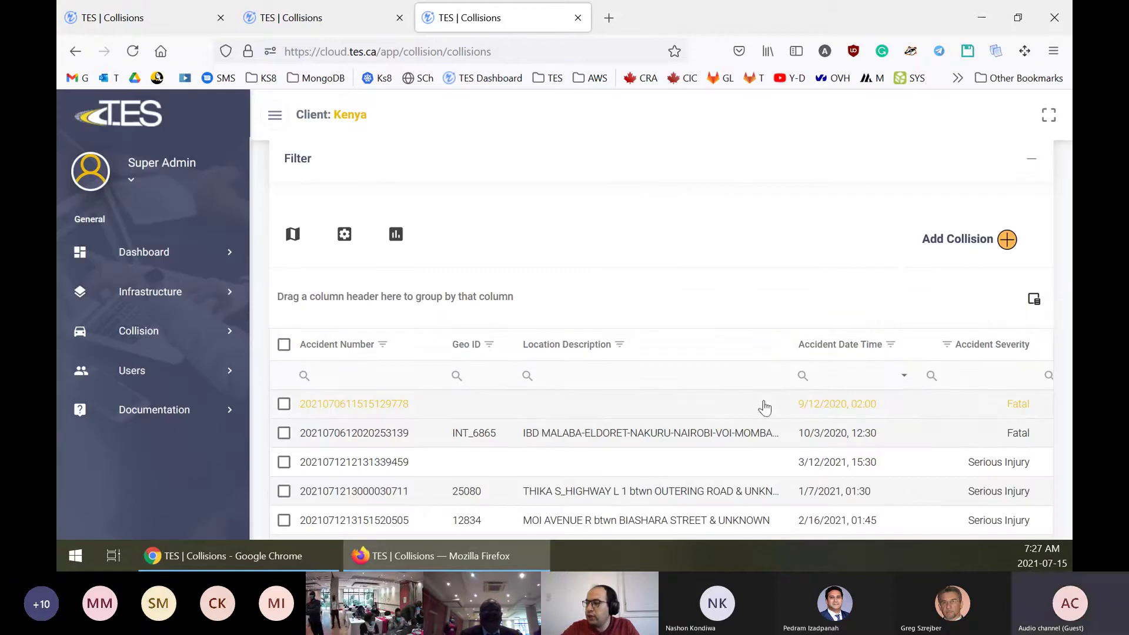
{"action": "scroll", "coordinate": [731, 415], "scroll_direction": "right", "scroll_amount": 10}
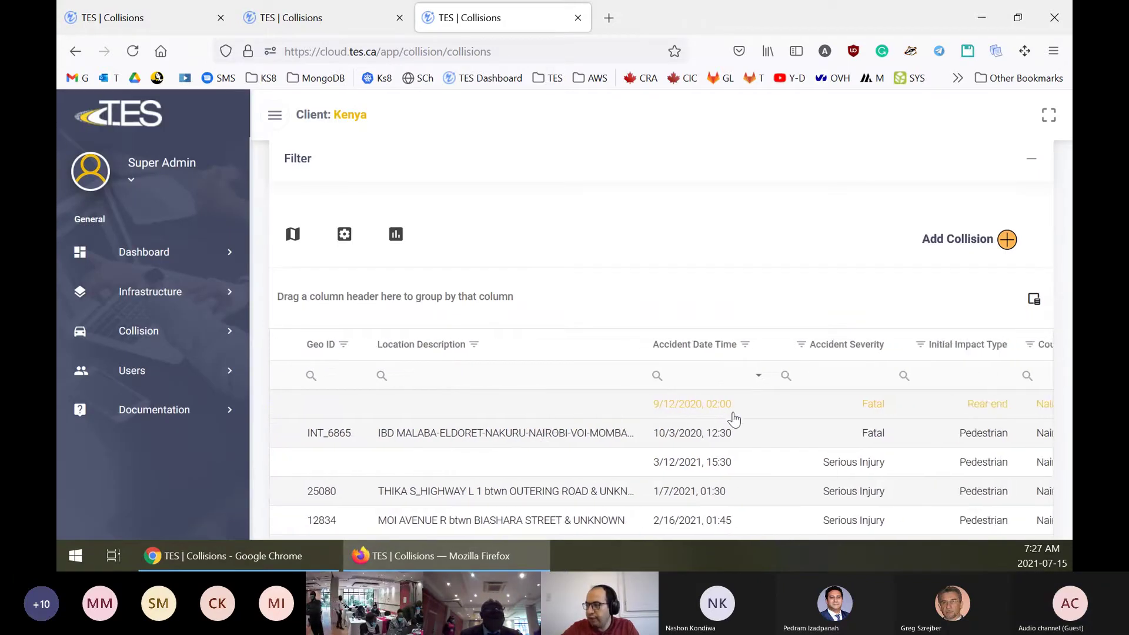
{"action": "scroll", "coordinate": [737, 421], "scroll_direction": "right", "scroll_amount": 5}
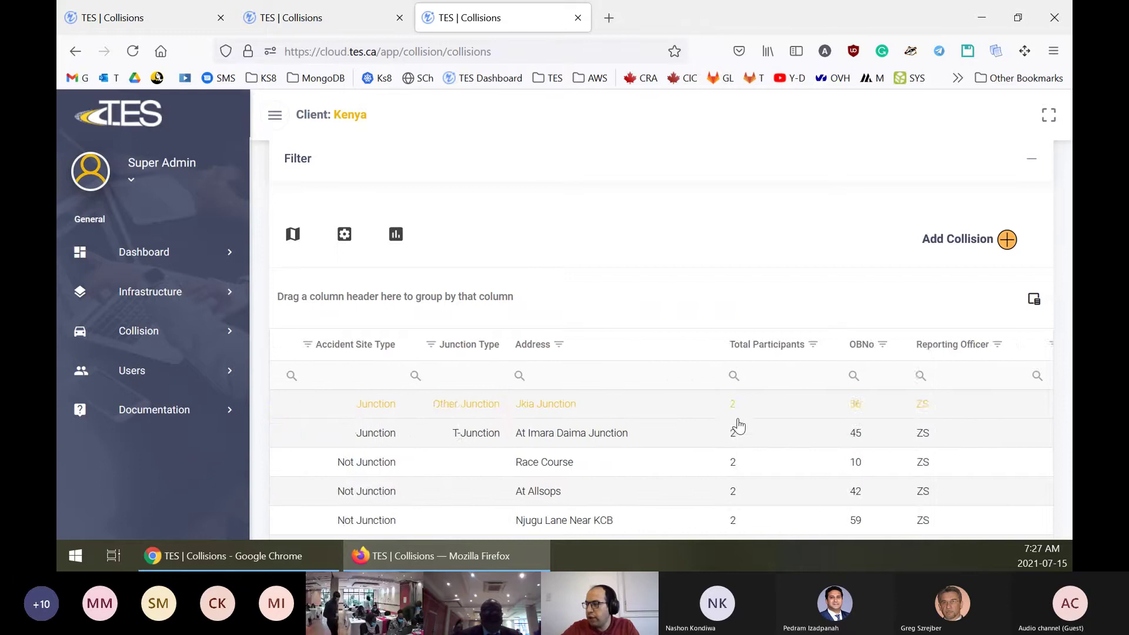
{"action": "scroll", "coordinate": [725, 412], "scroll_direction": "left", "scroll_amount": 15}
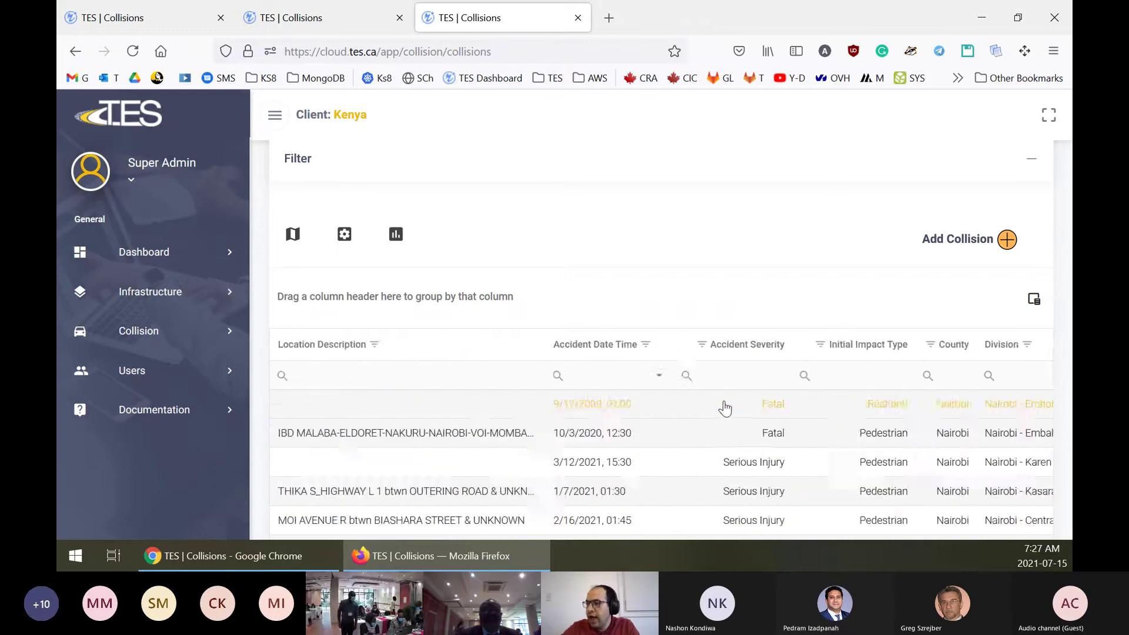
{"action": "scroll", "coordinate": [724, 407], "scroll_direction": "left", "scroll_amount": 1}
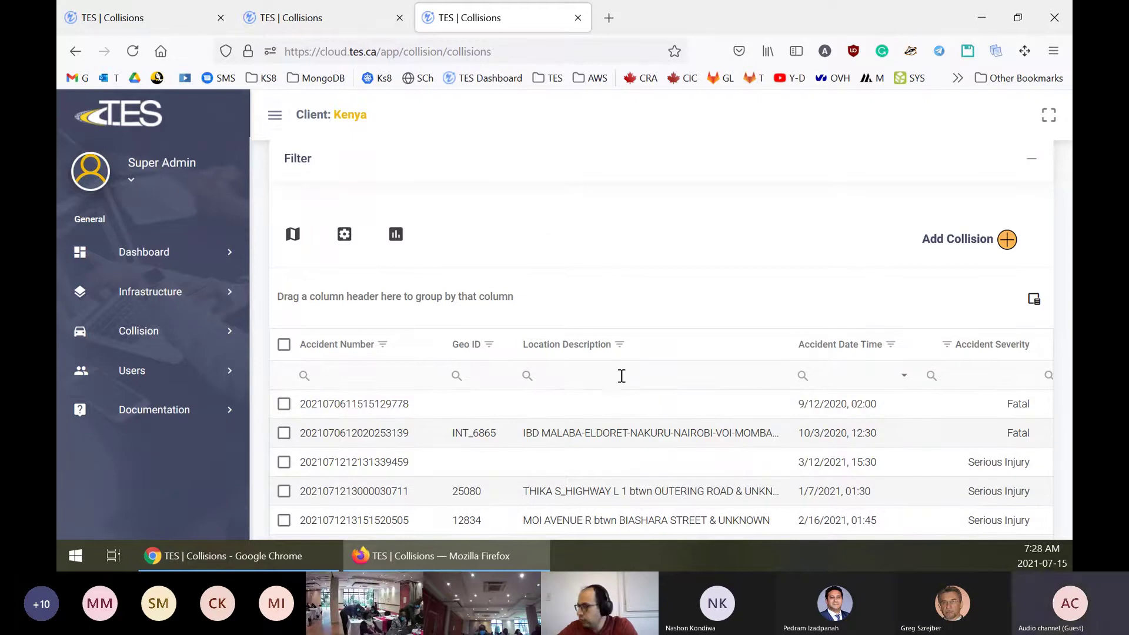
Check the hidden columns in the Column Chooser and the saved views in the Report Viewer Manager, closing both
{"action": "left_click", "coordinate": [1034, 299]}
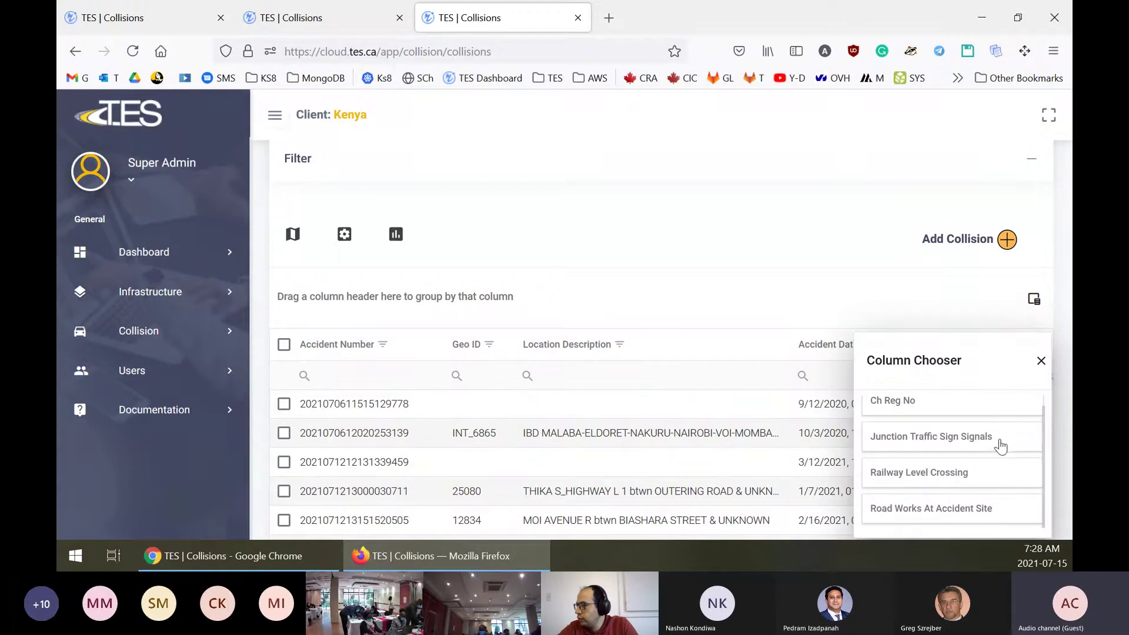
{"action": "scroll", "coordinate": [1017, 404], "scroll_direction": "up", "scroll_amount": 2}
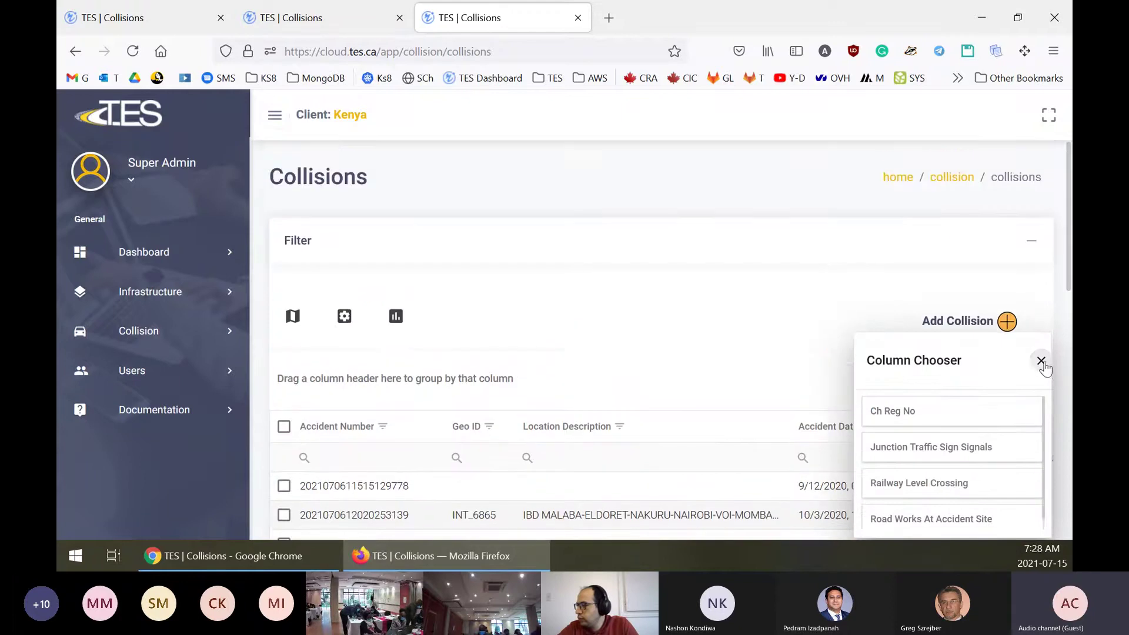
{"action": "left_click", "coordinate": [1041, 361]}
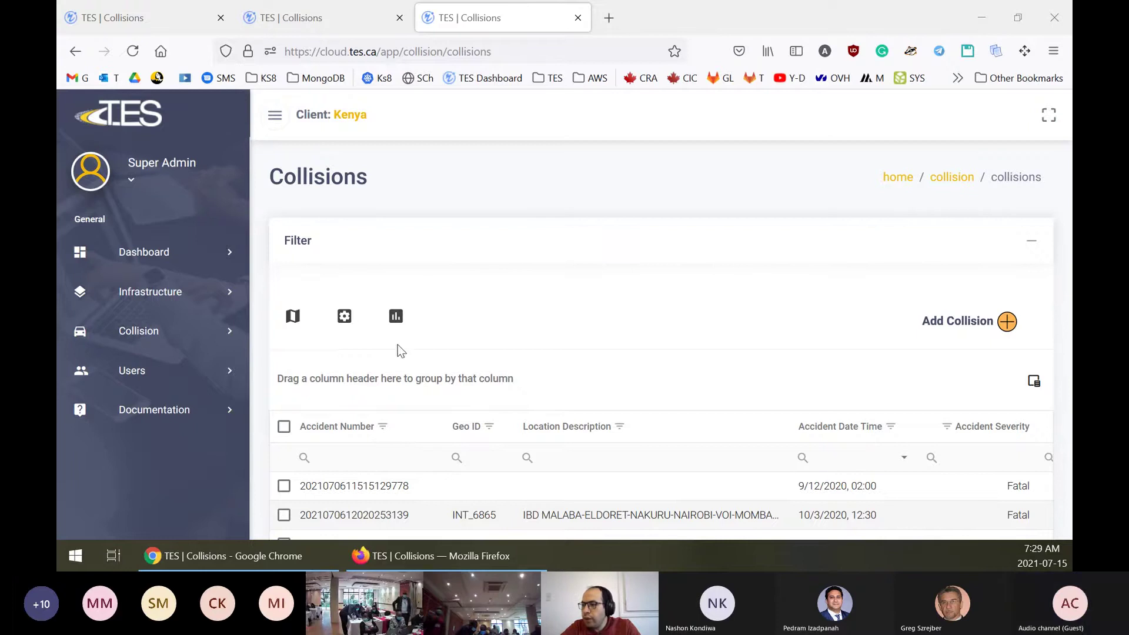
{"action": "left_click", "coordinate": [352, 322]}
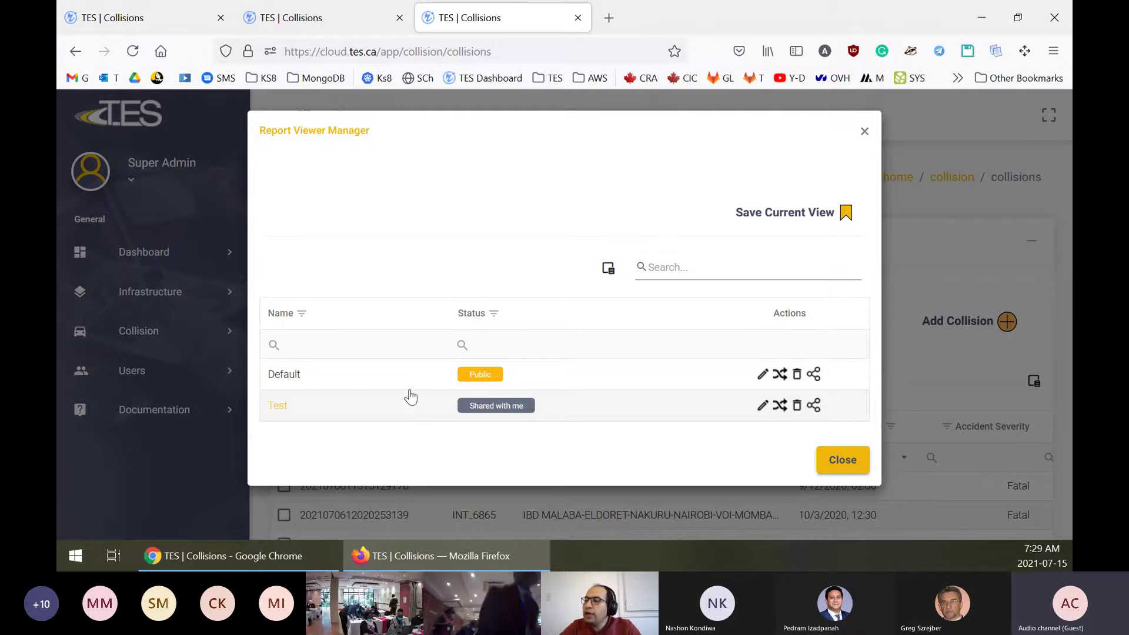
{"action": "left_click", "coordinate": [865, 132]}
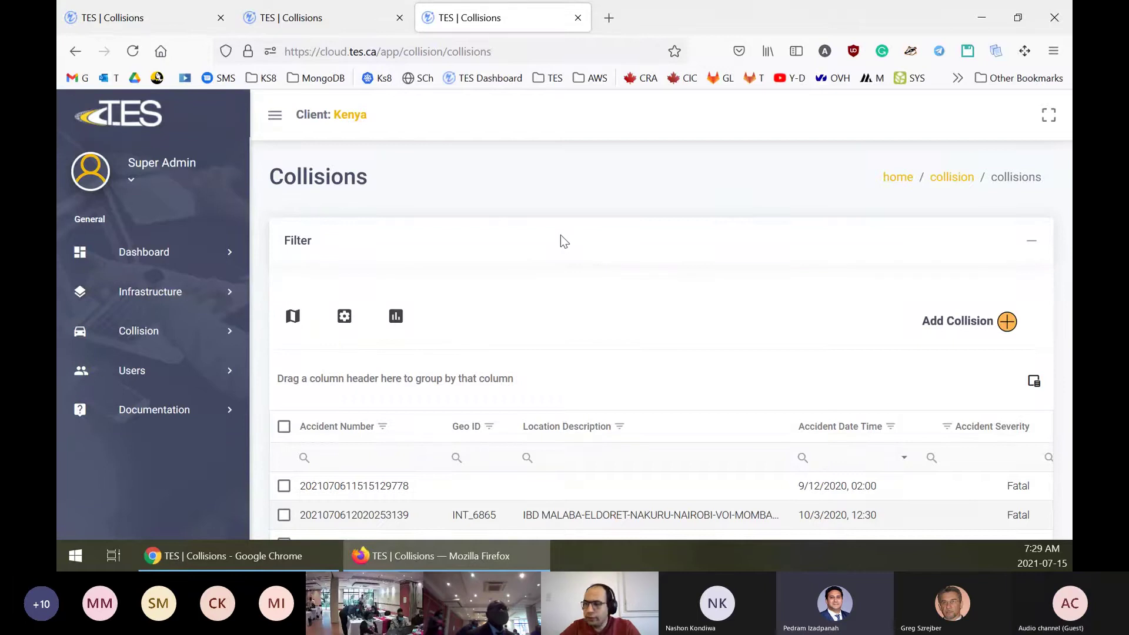
Look through the collision list and view the comparison options of the Accident Severity filter
{"action": "scroll", "coordinate": [723, 351], "scroll_direction": "down", "scroll_amount": 4}
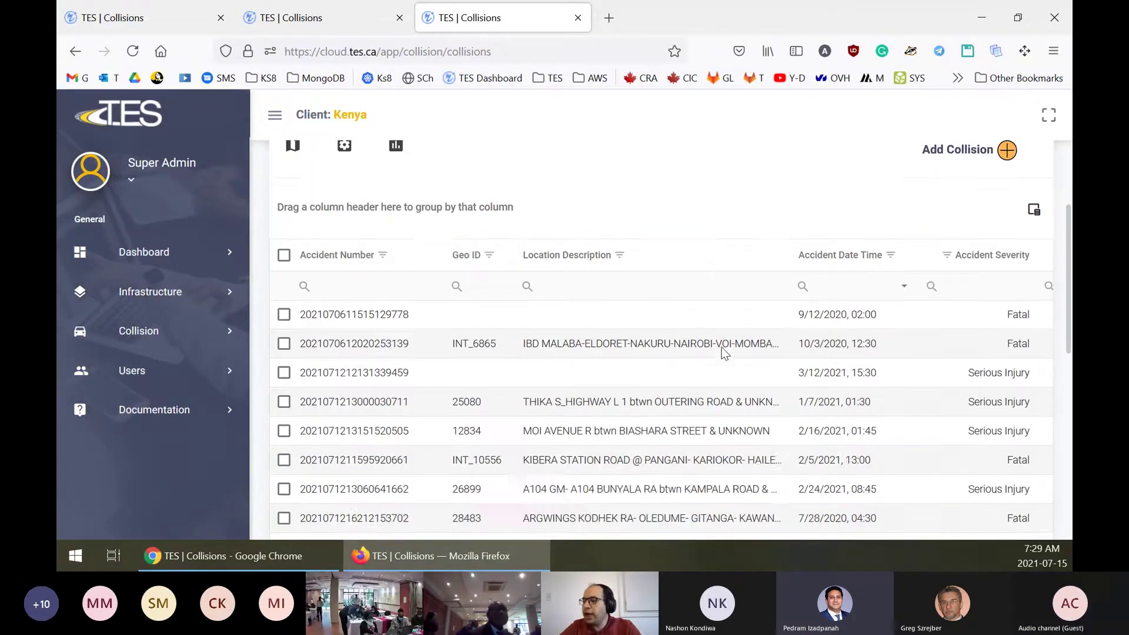
{"action": "scroll", "coordinate": [588, 341], "scroll_direction": "up", "scroll_amount": 2}
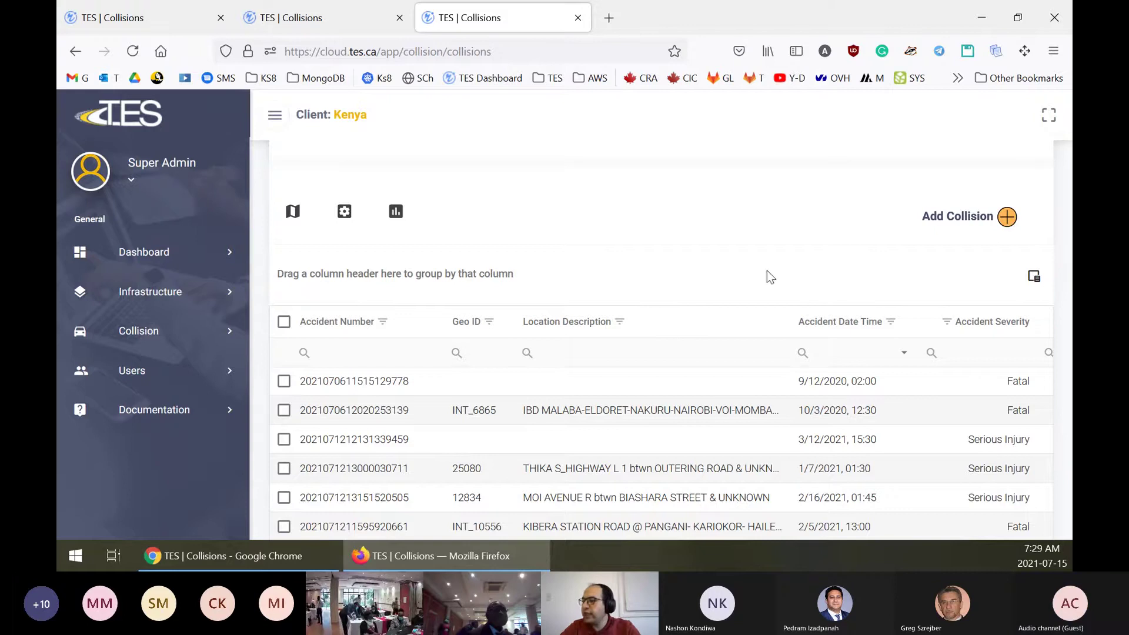
{"action": "scroll", "coordinate": [739, 288], "scroll_direction": "down", "scroll_amount": 2}
{"action": "scroll", "coordinate": [729, 294], "scroll_direction": "up", "scroll_amount": 4}
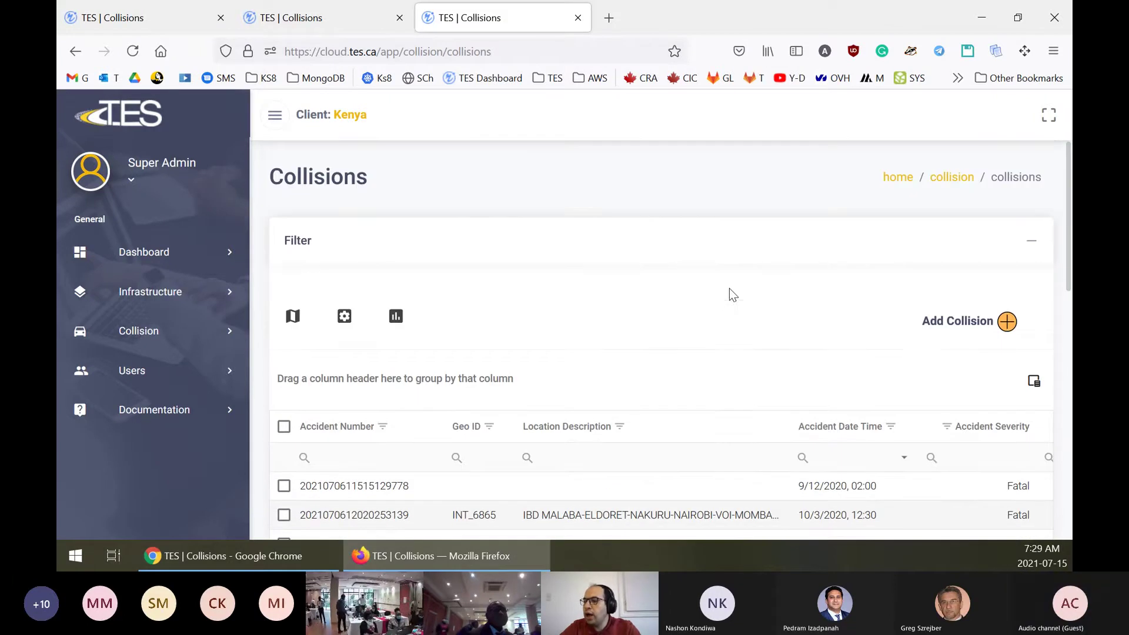
{"action": "scroll", "coordinate": [736, 320], "scroll_direction": "down", "scroll_amount": 2}
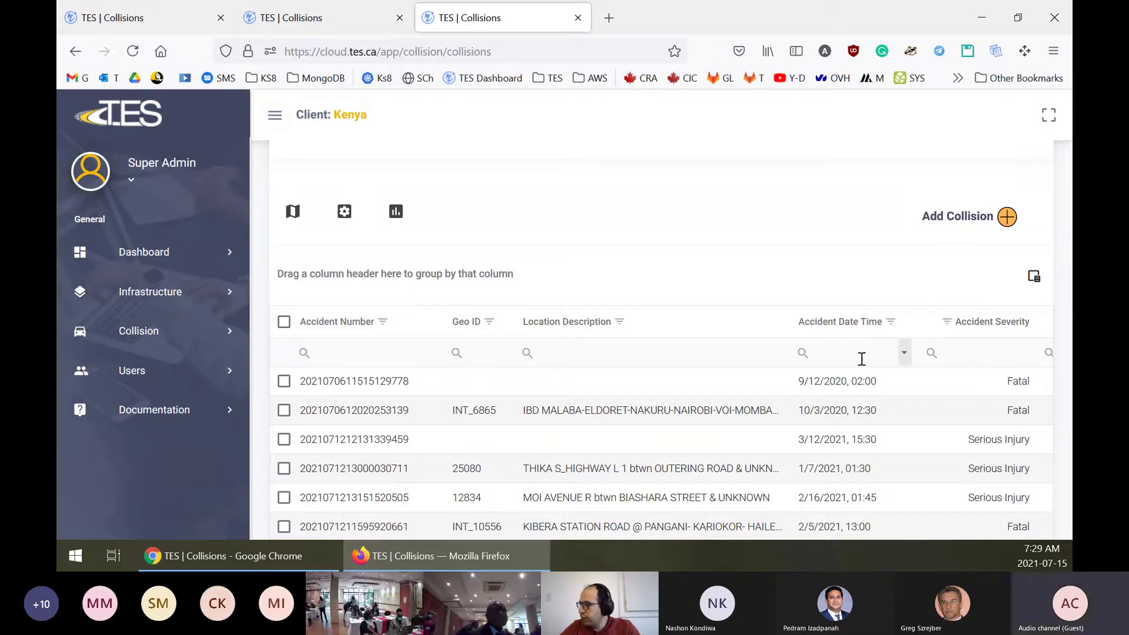
{"action": "scroll", "coordinate": [910, 395], "scroll_direction": "down", "scroll_amount": 4}
{"action": "scroll", "coordinate": [863, 333], "scroll_direction": "up", "scroll_amount": 3}
{"action": "scroll", "coordinate": [863, 333], "scroll_direction": "up", "scroll_amount": 3}
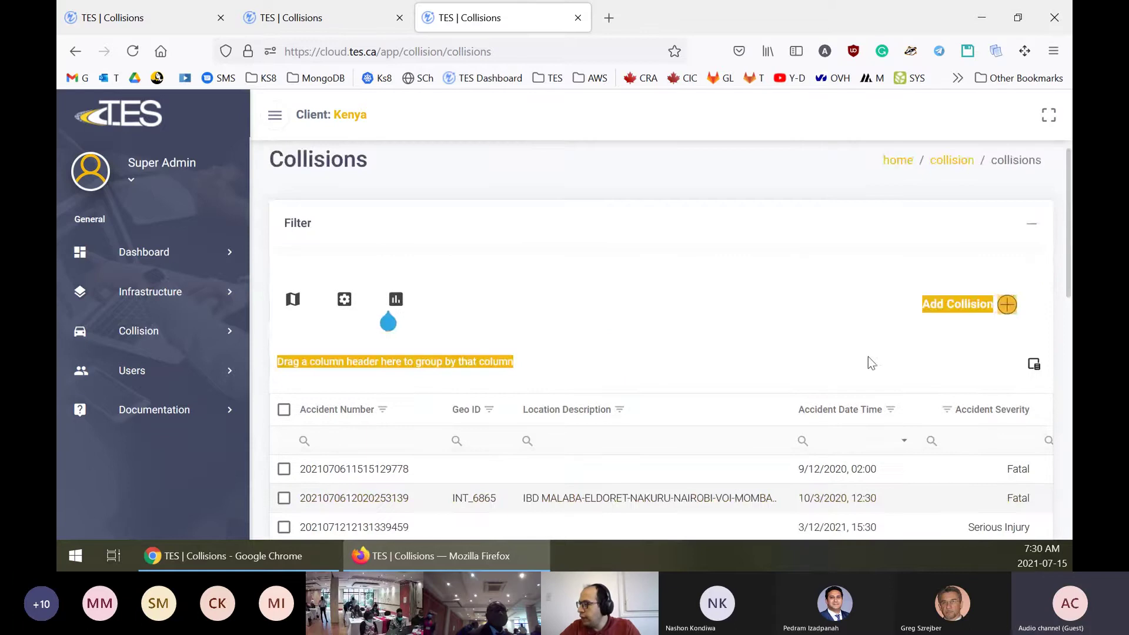
{"action": "left_click", "coordinate": [932, 441]}
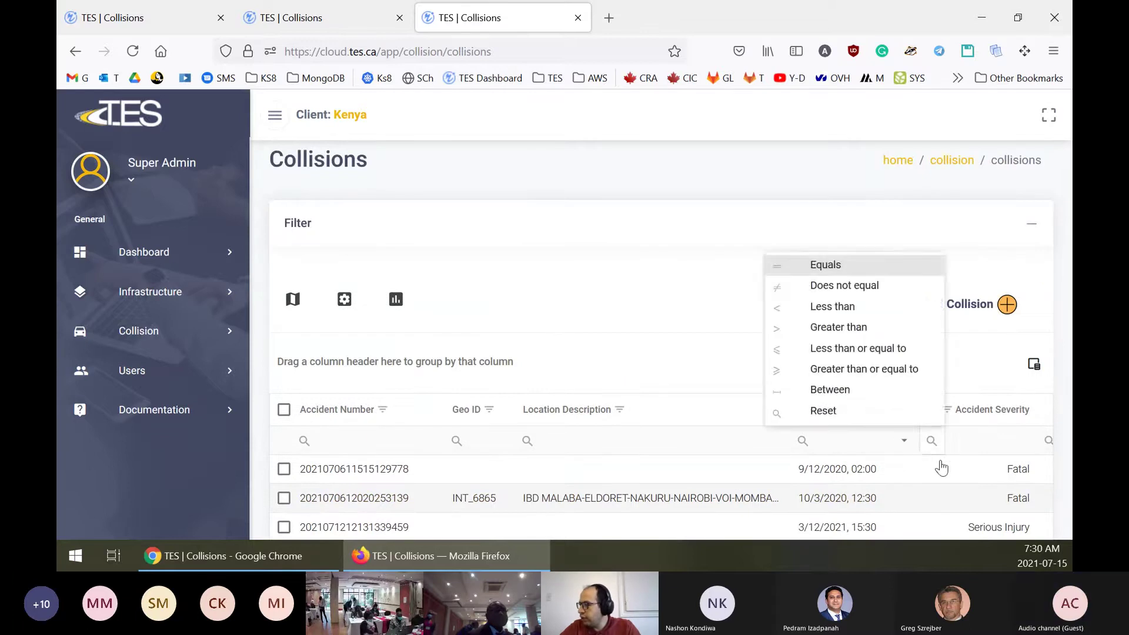
Hide the Address column from the collision table by moving it into the Column Chooser
{"action": "scroll", "coordinate": [949, 472], "scroll_direction": "right", "scroll_amount": 2}
{"action": "scroll", "coordinate": [948, 472], "scroll_direction": "right", "scroll_amount": 5}
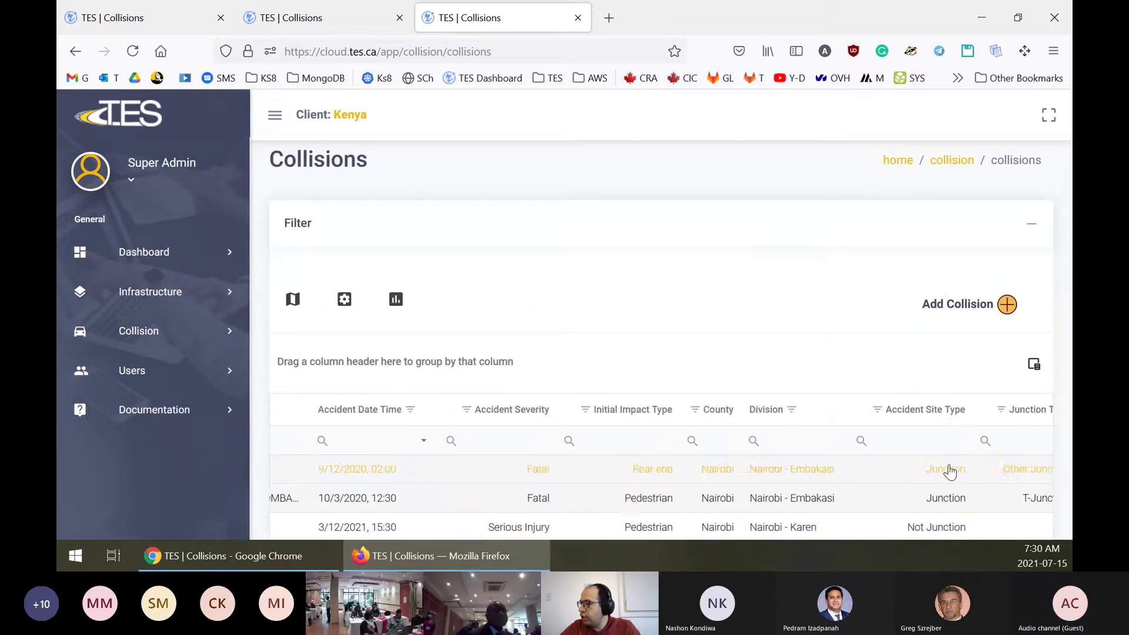
{"action": "scroll", "coordinate": [950, 470], "scroll_direction": "right", "scroll_amount": 2}
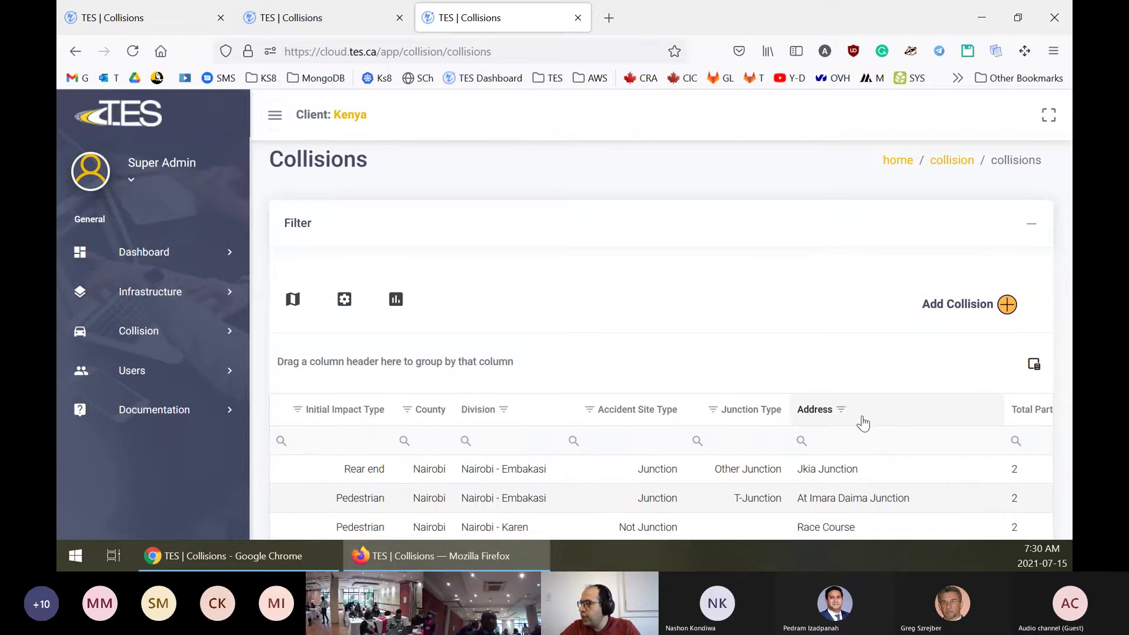
{"action": "left_click_drag", "start_coordinate": [834, 414], "coordinate": [899, 415]}
{"action": "left_click", "coordinate": [1034, 364]}
{"action": "left_click_drag", "start_coordinate": [821, 410], "coordinate": [922, 433]}
{"action": "left_click", "coordinate": [1041, 360]}
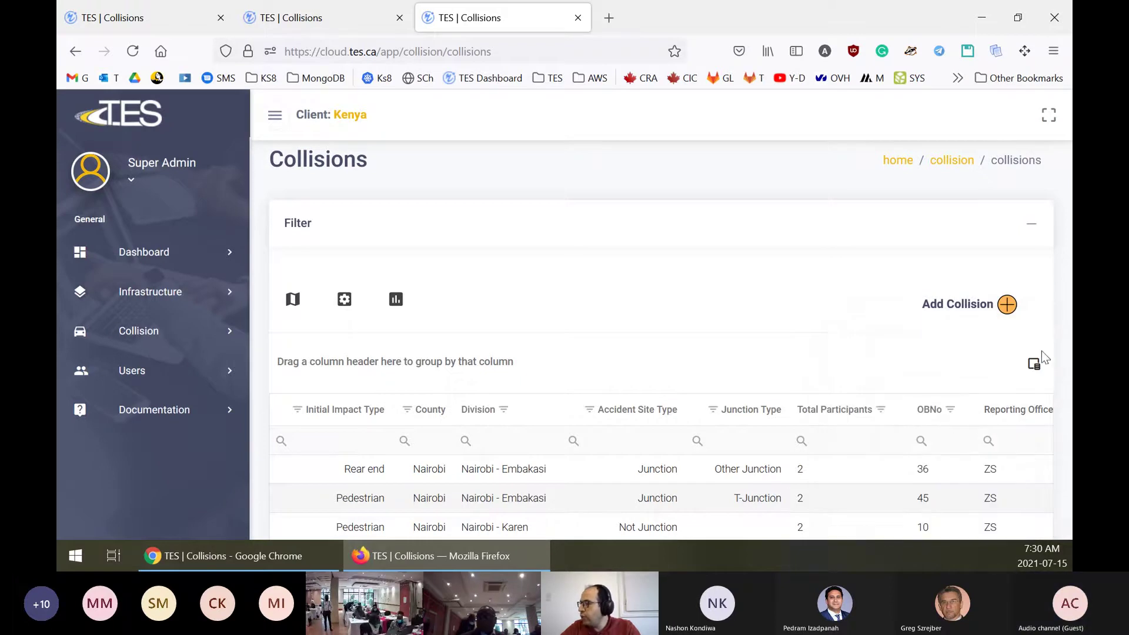
Hide the OBNo column with the Column Chooser and place the Reporting Officer column between Division and Accident Site Type
{"action": "left_click", "coordinate": [1038, 367]}
{"action": "left_click_drag", "start_coordinate": [912, 361], "coordinate": [670, 482]}
{"action": "left_click_drag", "start_coordinate": [929, 409], "coordinate": [665, 509]}
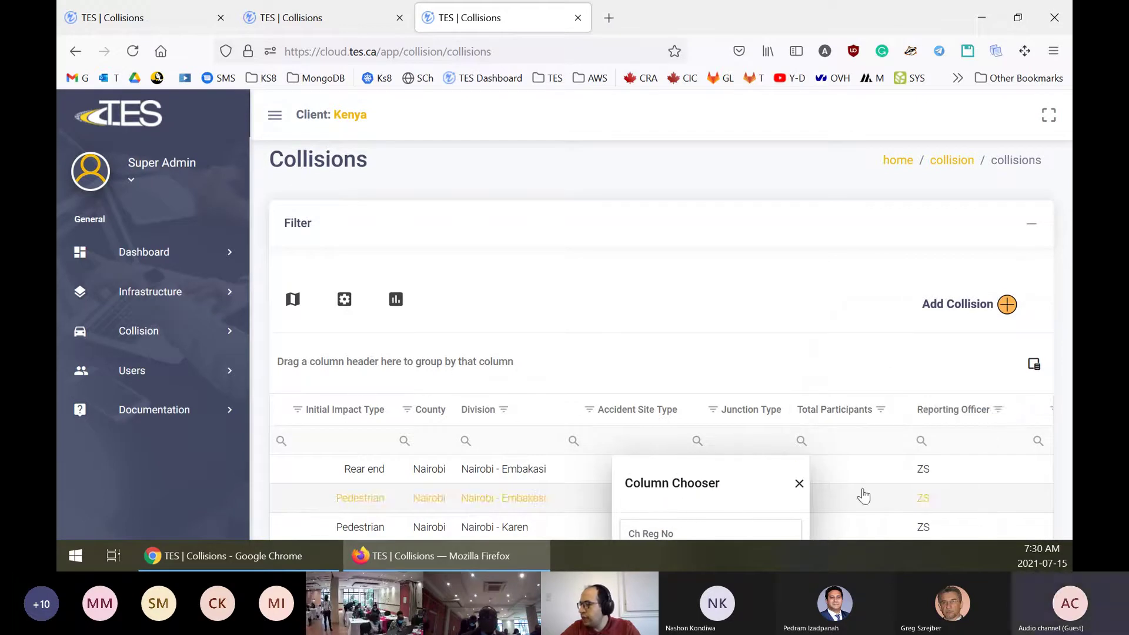
{"action": "left_click_drag", "start_coordinate": [935, 414], "coordinate": [594, 409]}
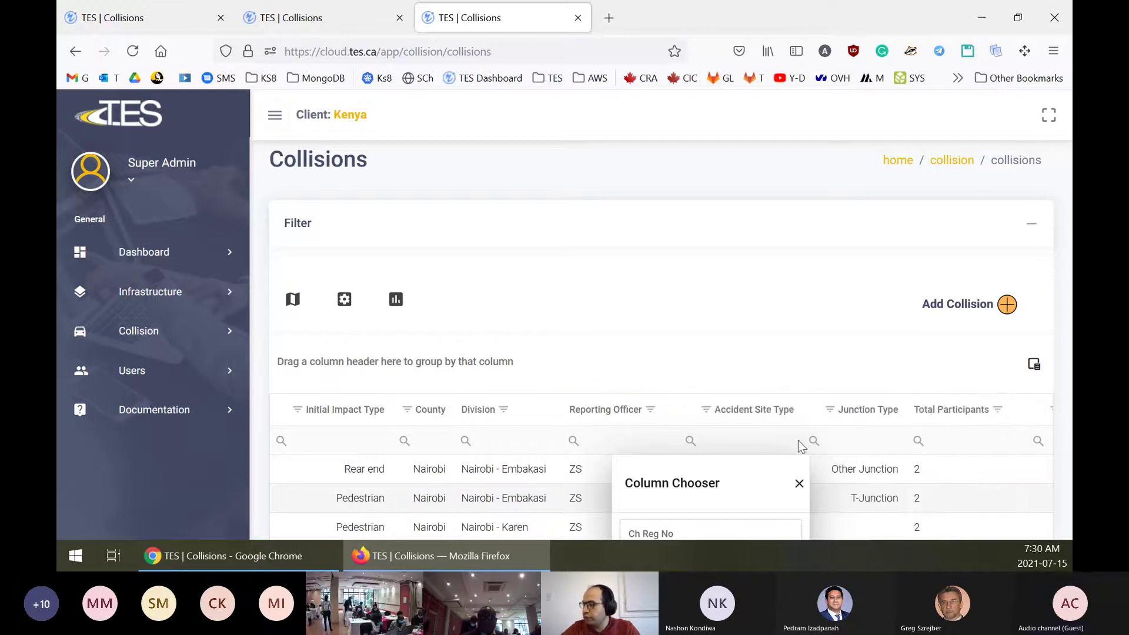
{"action": "left_click", "coordinate": [798, 482]}
Sort the collision table by Accident Number in ascending order
{"action": "scroll", "coordinate": [687, 384], "scroll_direction": "down", "scroll_amount": 2}
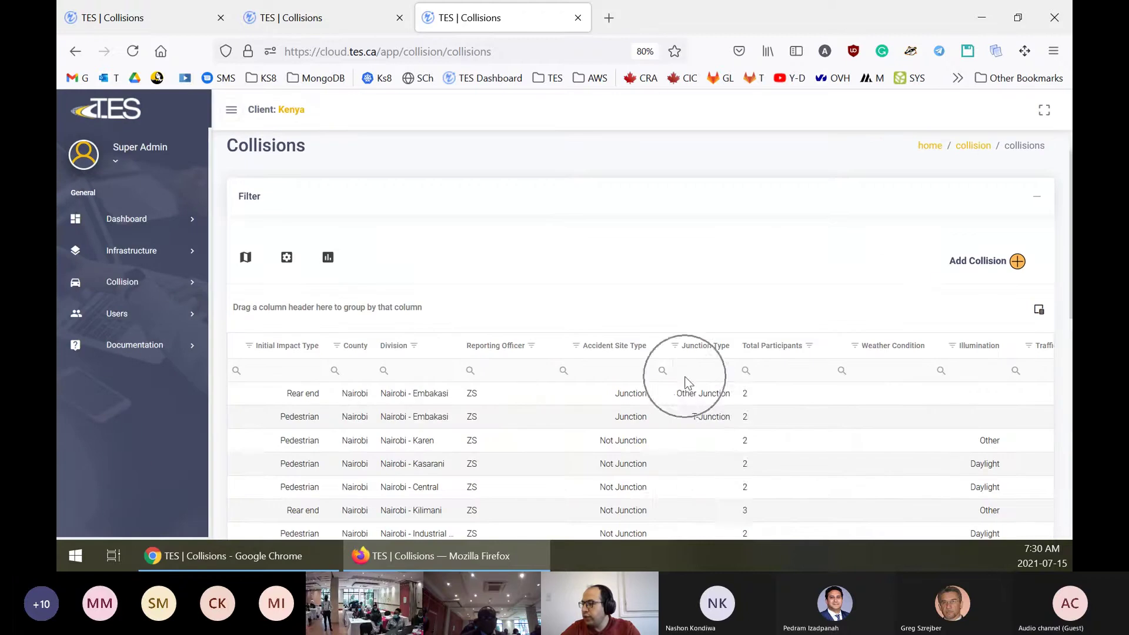
{"action": "scroll", "coordinate": [578, 421], "scroll_direction": "up", "scroll_amount": 1}
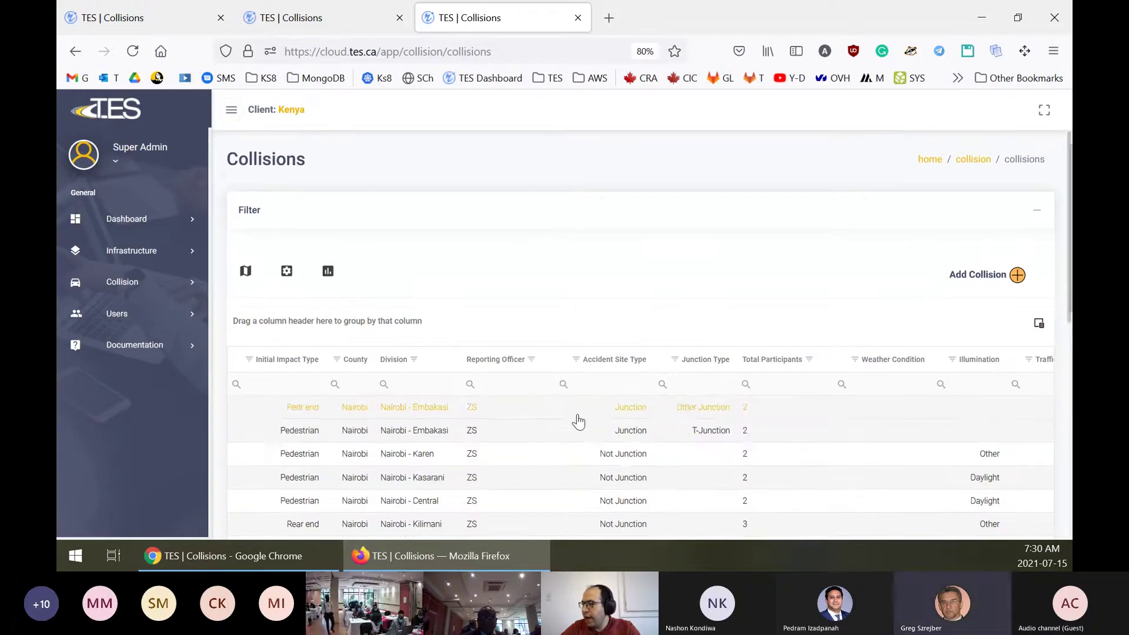
{"action": "scroll", "coordinate": [579, 419], "scroll_direction": "down", "scroll_amount": 5}
{"action": "scroll", "coordinate": [588, 414], "scroll_direction": "left", "scroll_amount": 5}
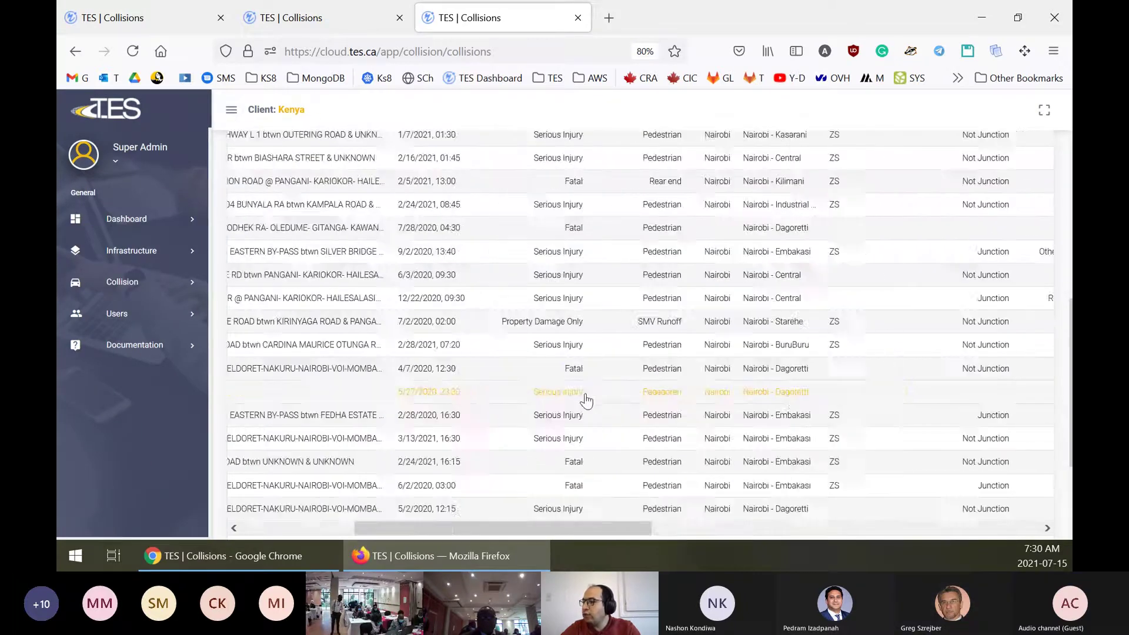
{"action": "scroll", "coordinate": [586, 400], "scroll_direction": "left", "scroll_amount": 3}
{"action": "scroll", "coordinate": [564, 388], "scroll_direction": "up", "scroll_amount": 5}
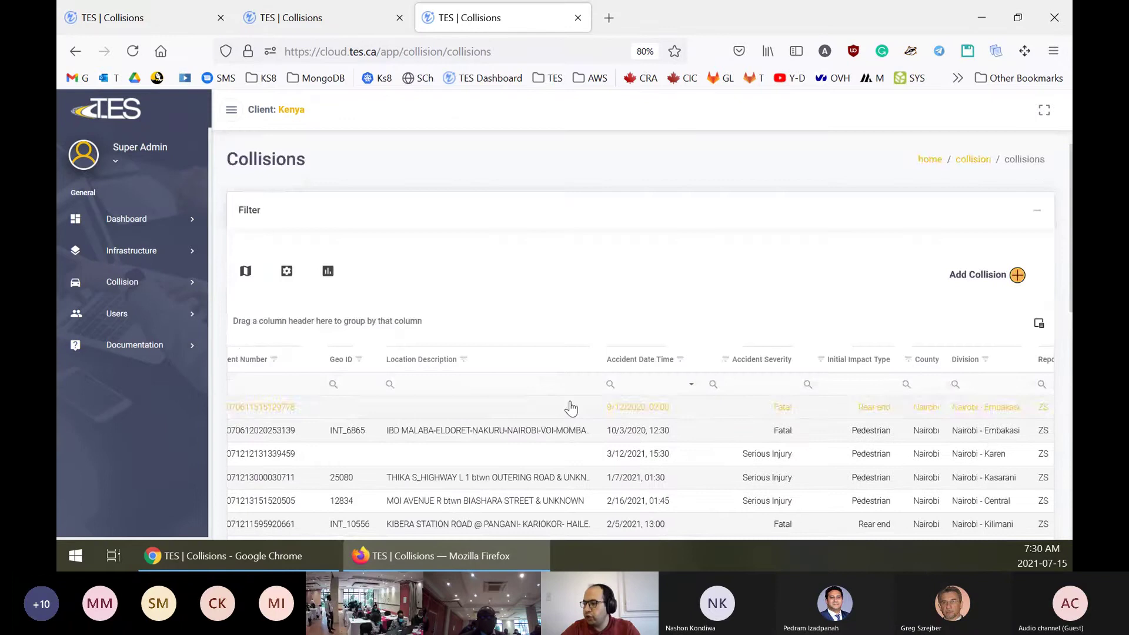
{"action": "scroll", "coordinate": [574, 407], "scroll_direction": "left", "scroll_amount": 2}
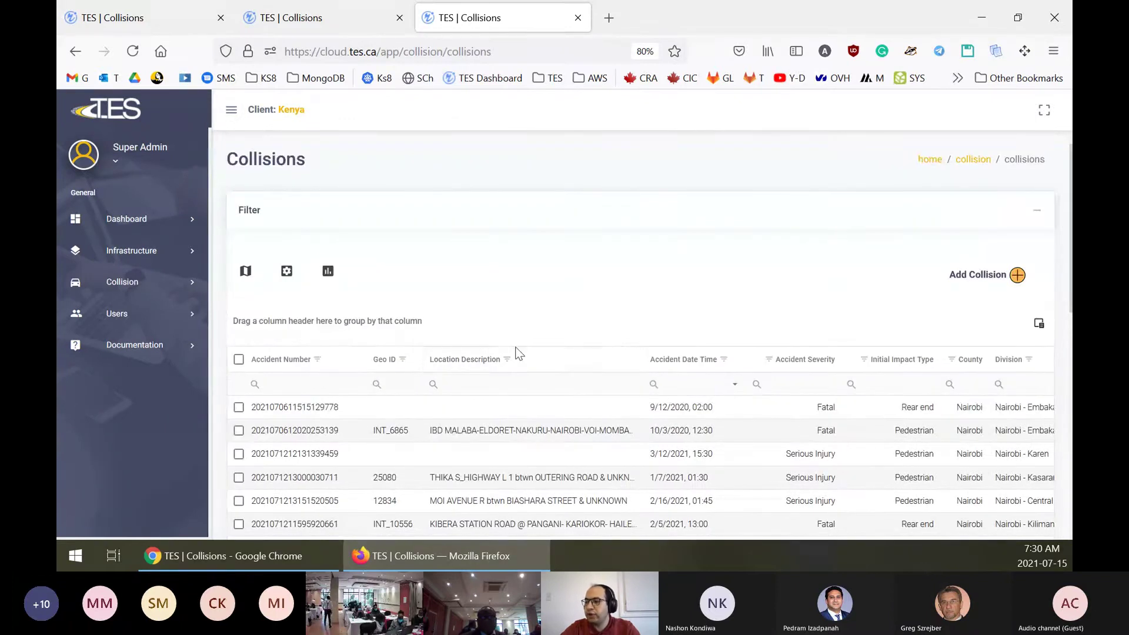
{"action": "left_click", "coordinate": [304, 368]}
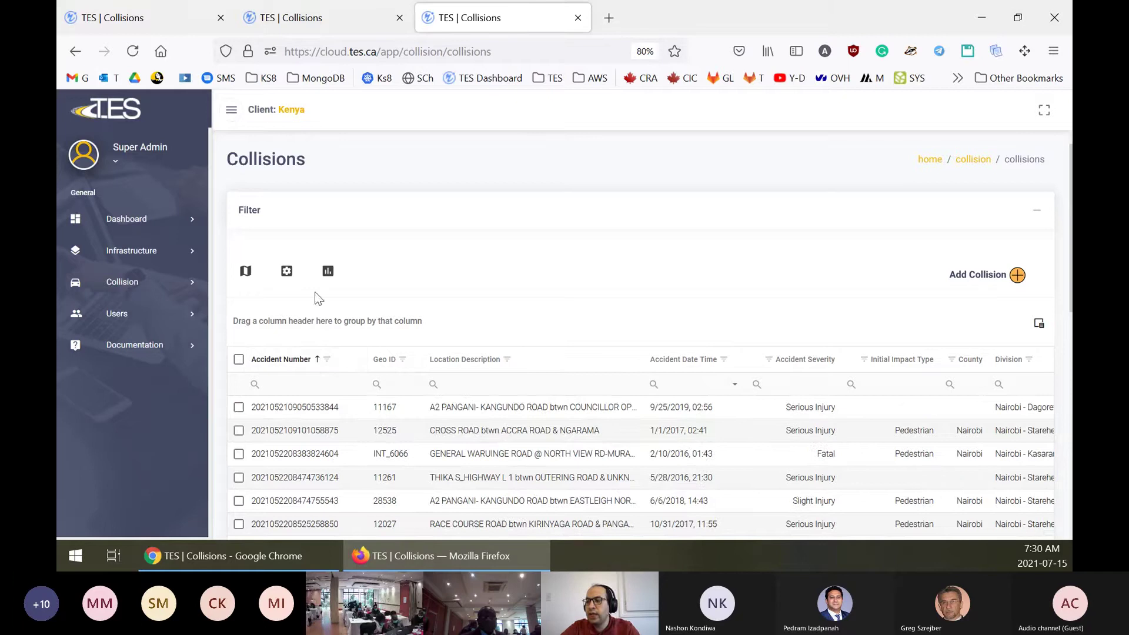
Save the current collision table layout as a new view, named with the presenter's first name followed by "View"
{"action": "left_click", "coordinate": [288, 274]}
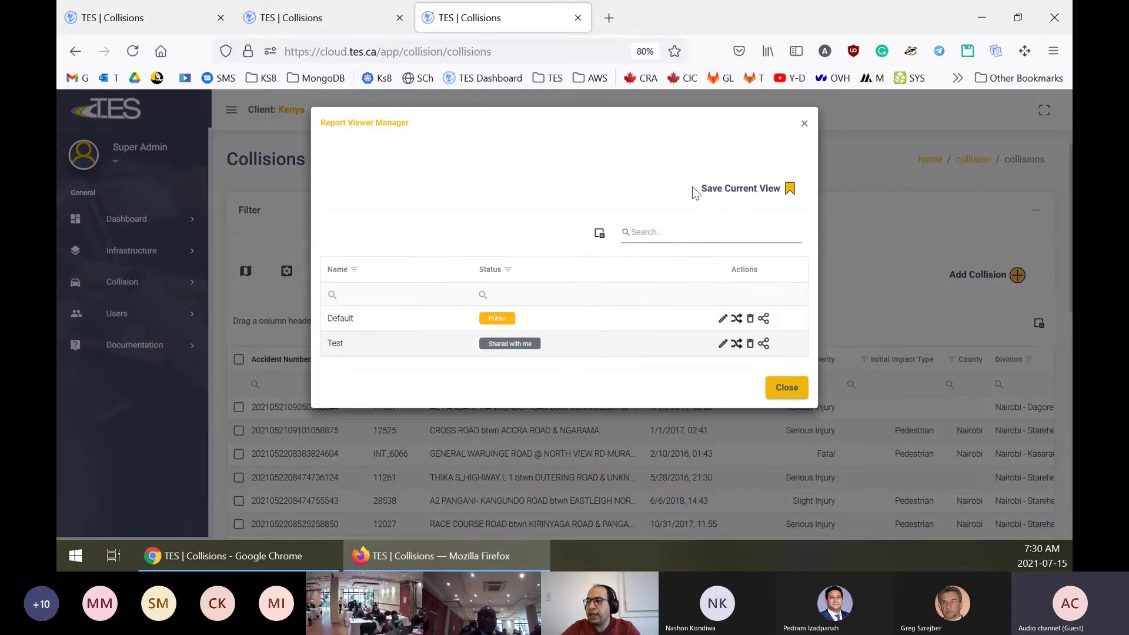
{"action": "left_click", "coordinate": [723, 191]}
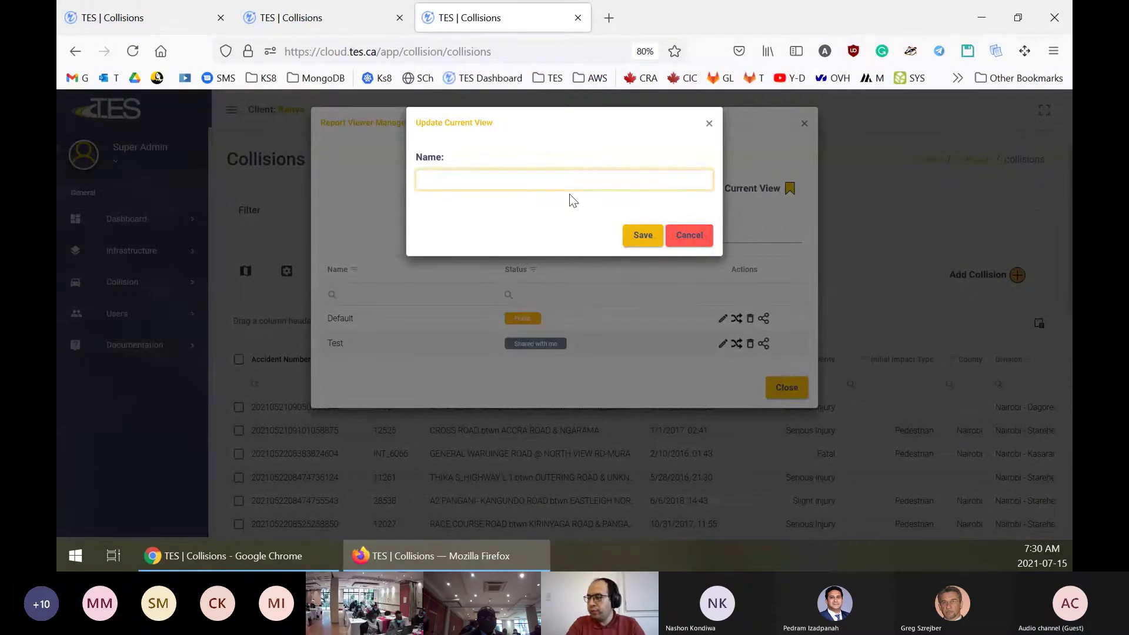
{"action": "type", "text": "Amir"}
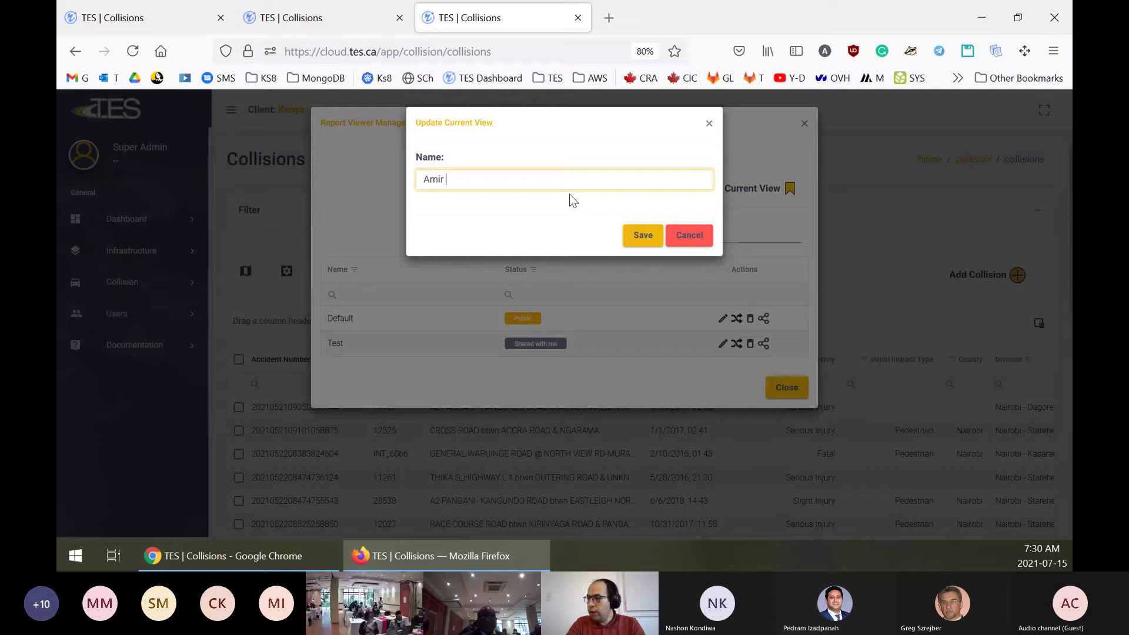
{"action": "type", "text": " View"}
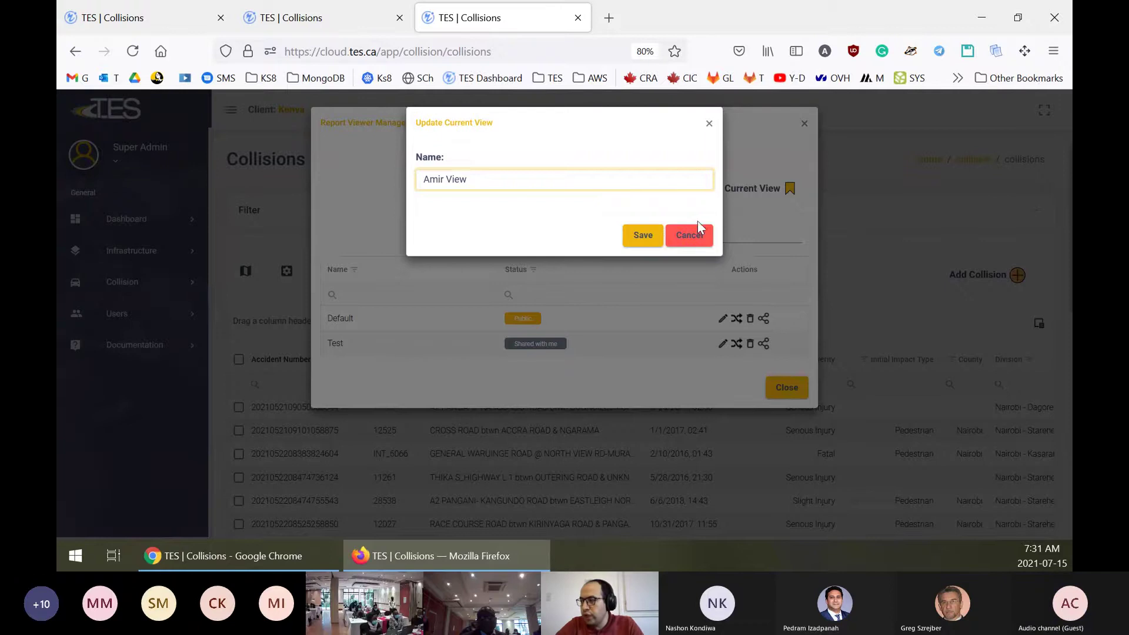
{"action": "left_click", "coordinate": [640, 238]}
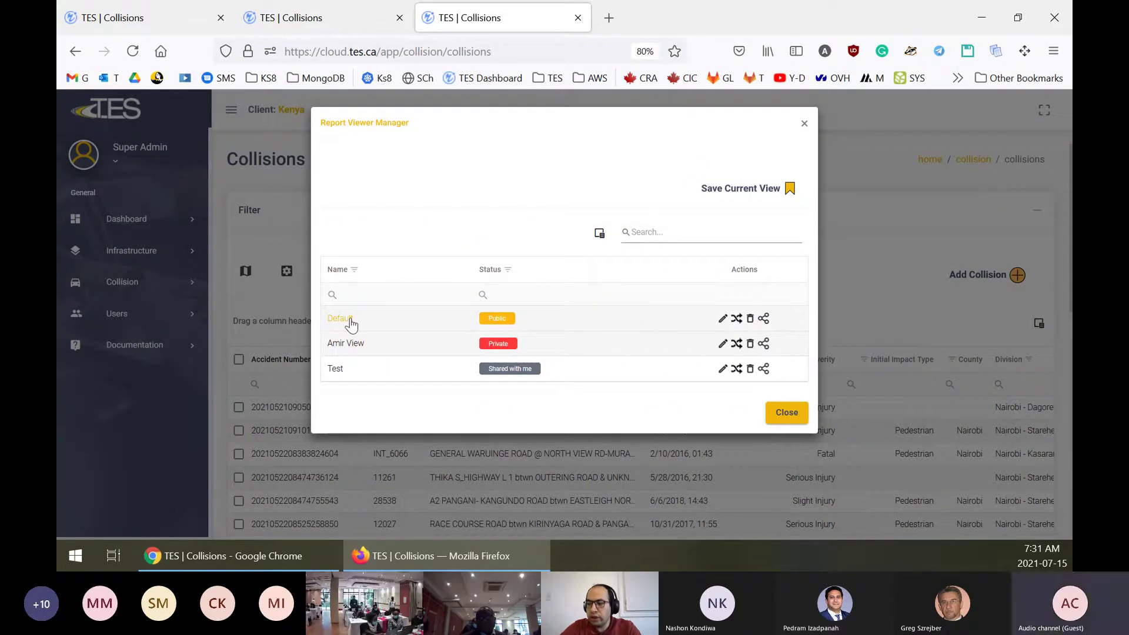
Load the Default view for the collision table and switch back to the newly saved private view
{"action": "left_click", "coordinate": [769, 374]}
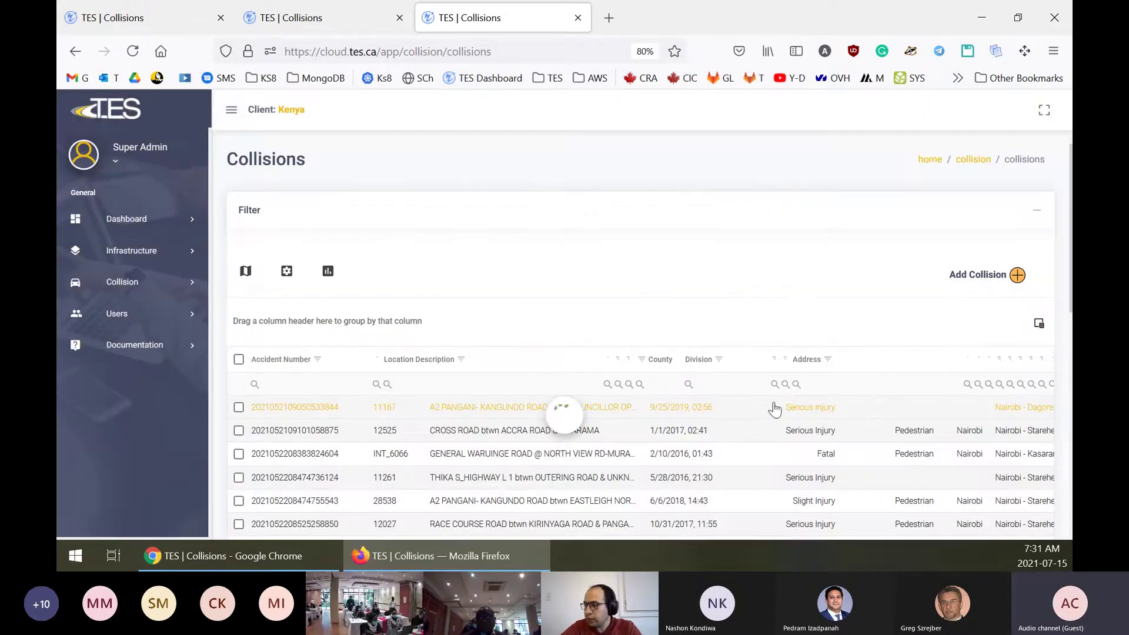
{"action": "scroll", "coordinate": [718, 261], "scroll_direction": "down", "scroll_amount": 10}
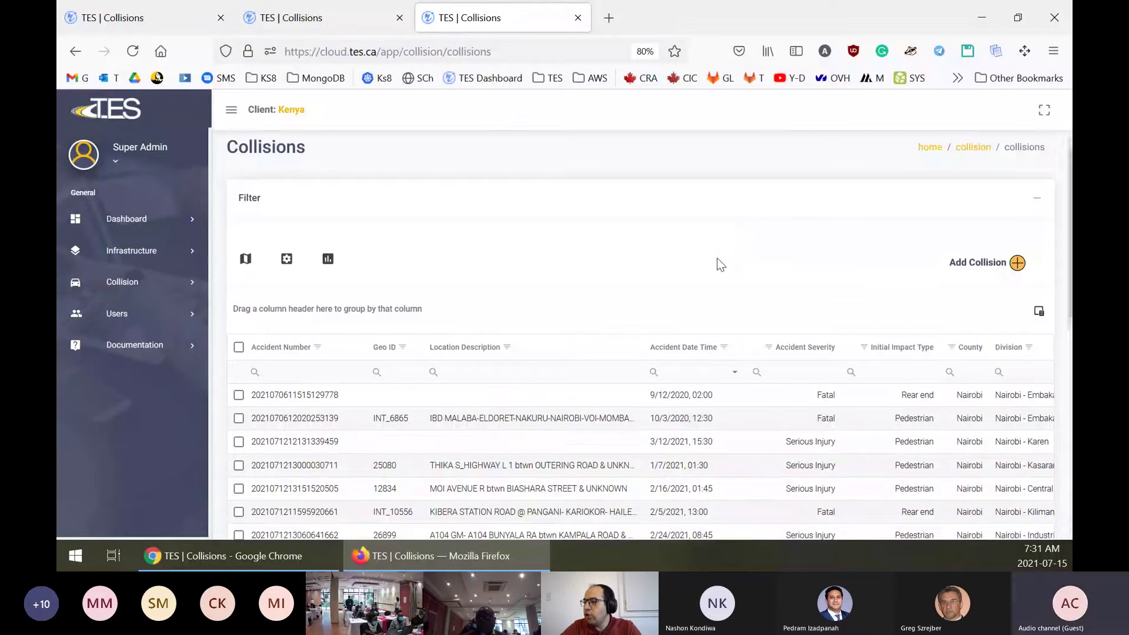
{"action": "scroll", "coordinate": [588, 335], "scroll_direction": "up", "scroll_amount": 10}
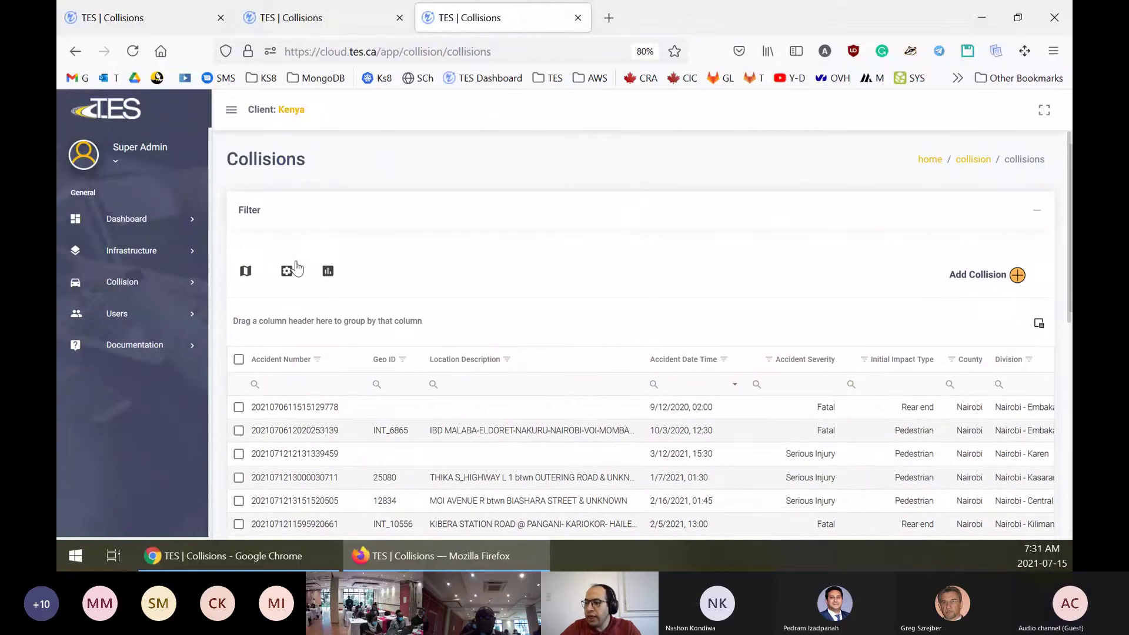
{"action": "left_click", "coordinate": [286, 271]}
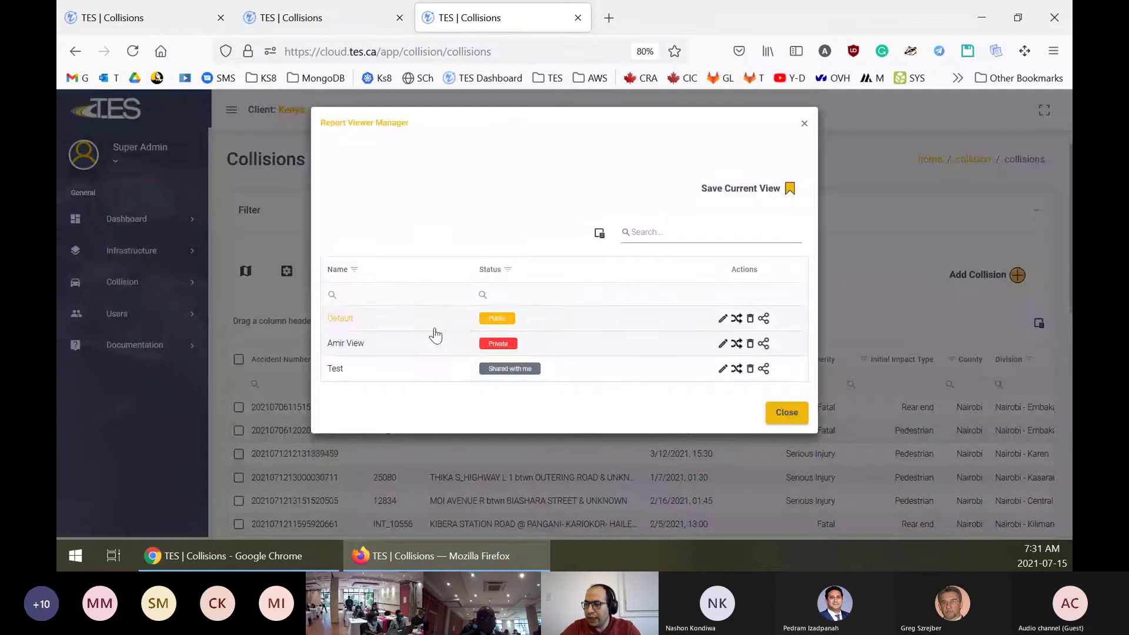
{"action": "left_click", "coordinate": [347, 344]}
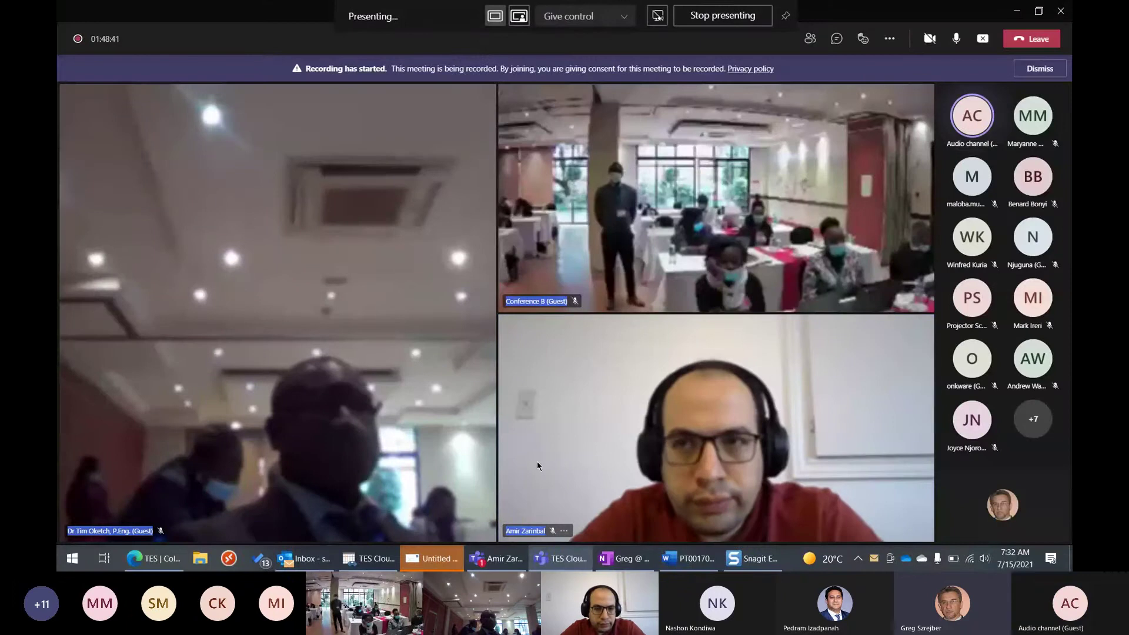
Switch to the TES Collisions page in Edge and look through the Geo ID and Location Description values of the listed collisions
{"action": "left_click", "coordinate": [154, 559]}
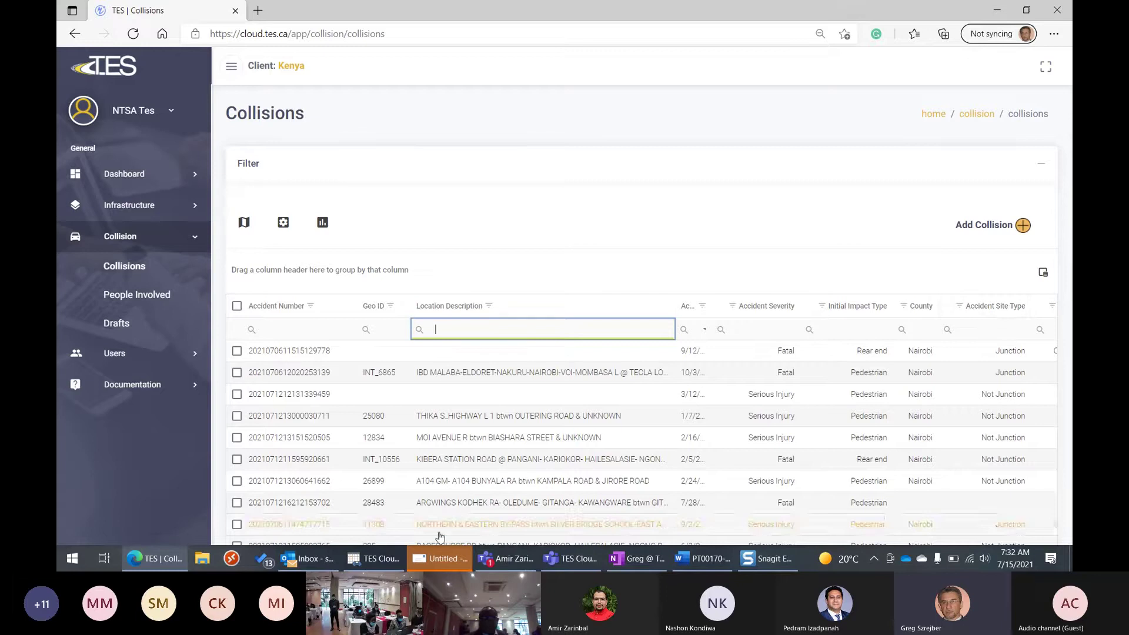
{"action": "scroll", "coordinate": [549, 429], "scroll_direction": "down", "scroll_amount": 6}
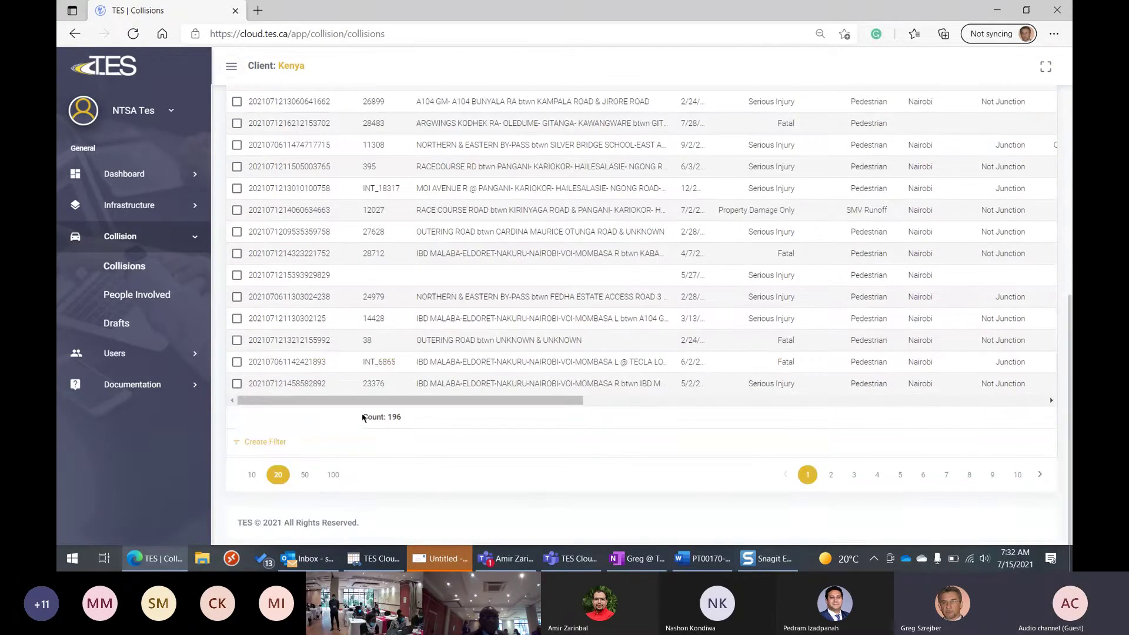
{"action": "scroll", "coordinate": [336, 335], "scroll_direction": "up", "scroll_amount": 1}
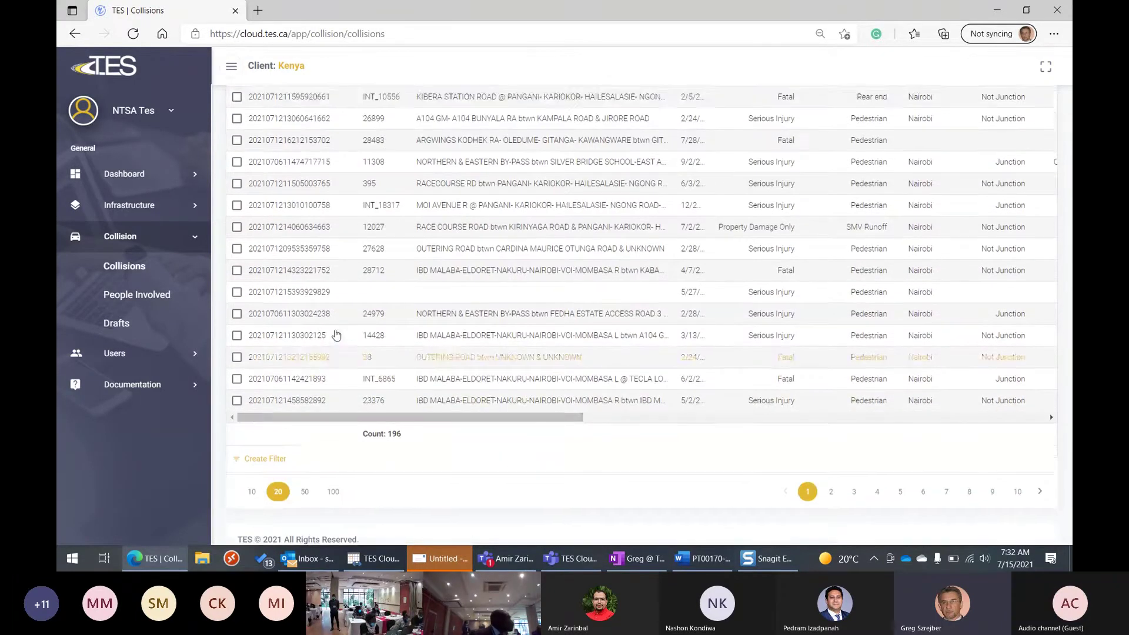
{"action": "scroll", "coordinate": [337, 335], "scroll_direction": "up", "scroll_amount": 5}
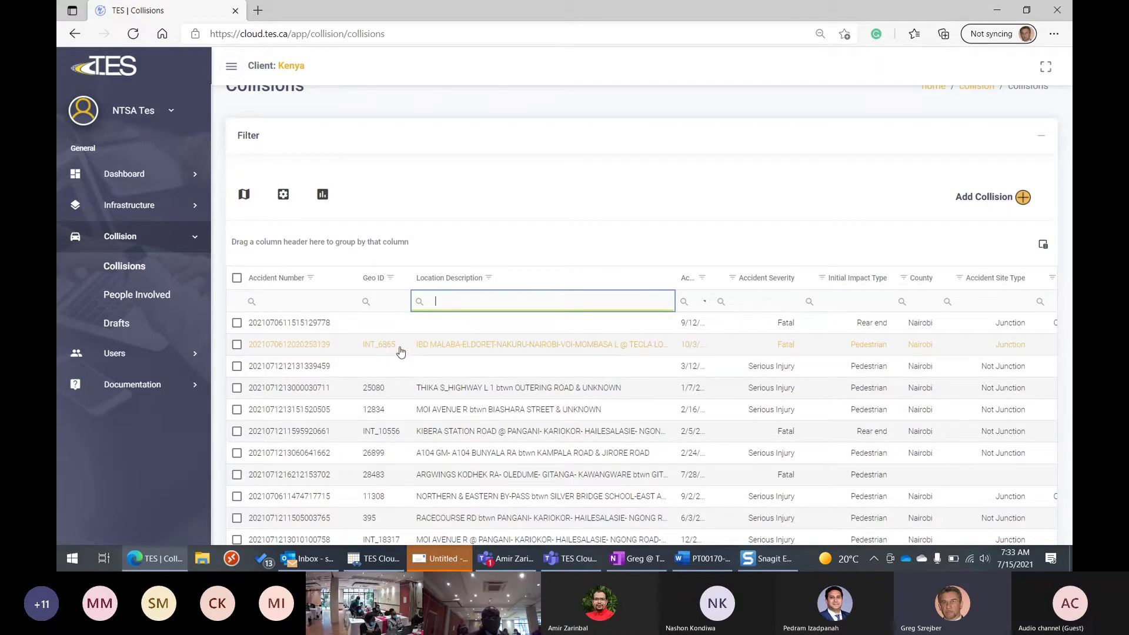
{"action": "scroll", "coordinate": [397, 358], "scroll_direction": "down", "scroll_amount": 2}
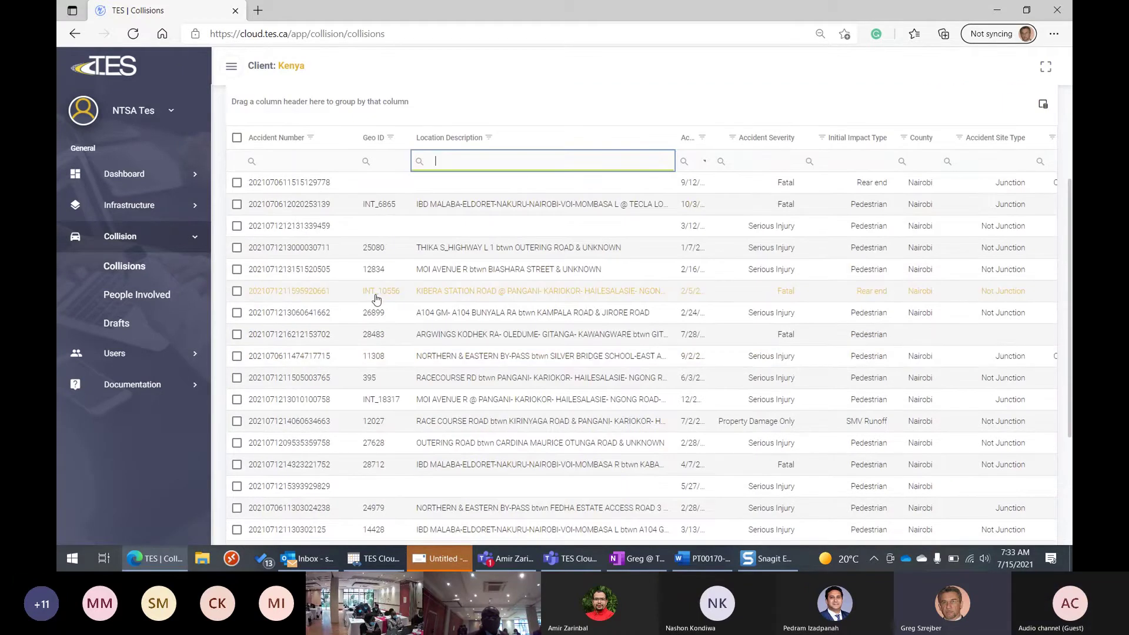
{"action": "scroll", "coordinate": [403, 294], "scroll_direction": "down", "scroll_amount": 3}
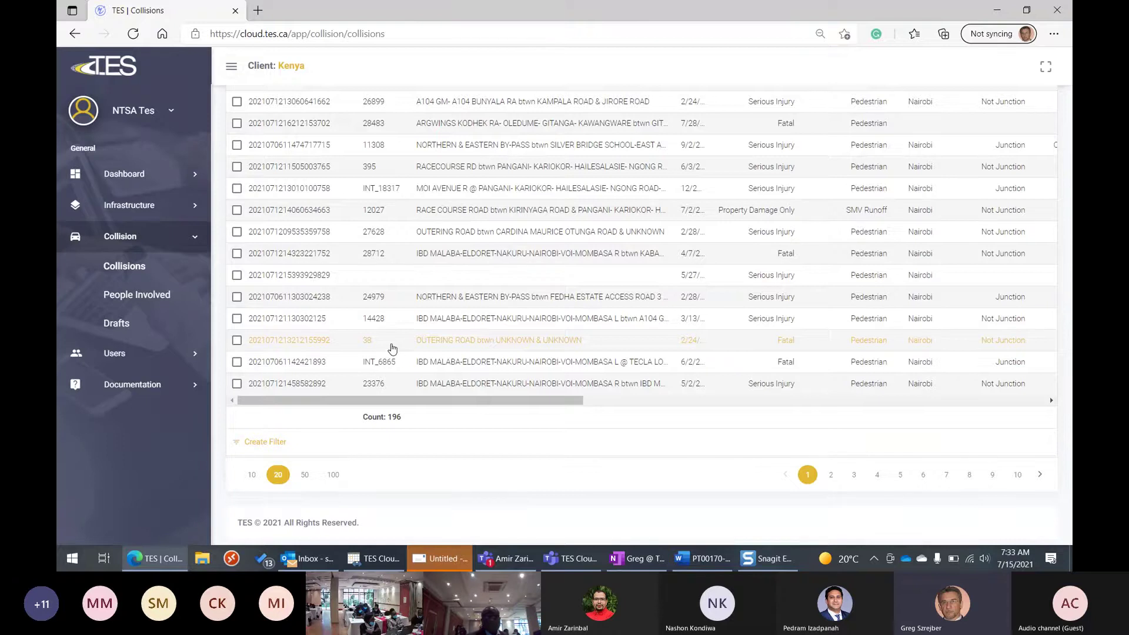
{"action": "scroll", "coordinate": [392, 348], "scroll_direction": "up", "scroll_amount": 2}
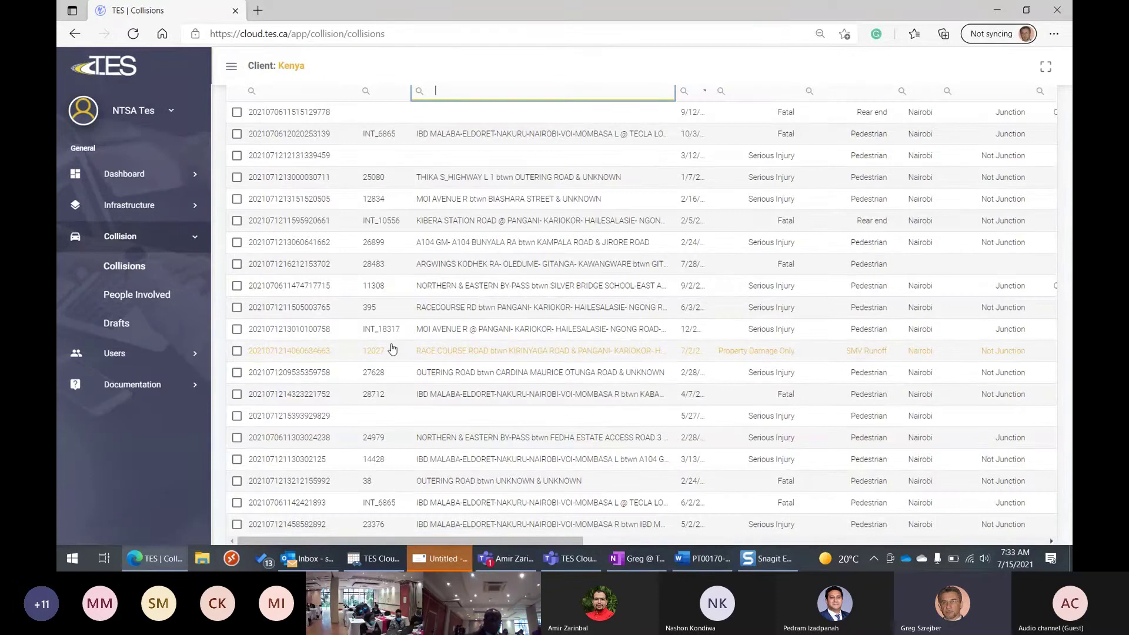
{"action": "scroll", "coordinate": [392, 348], "scroll_direction": "up", "scroll_amount": 4}
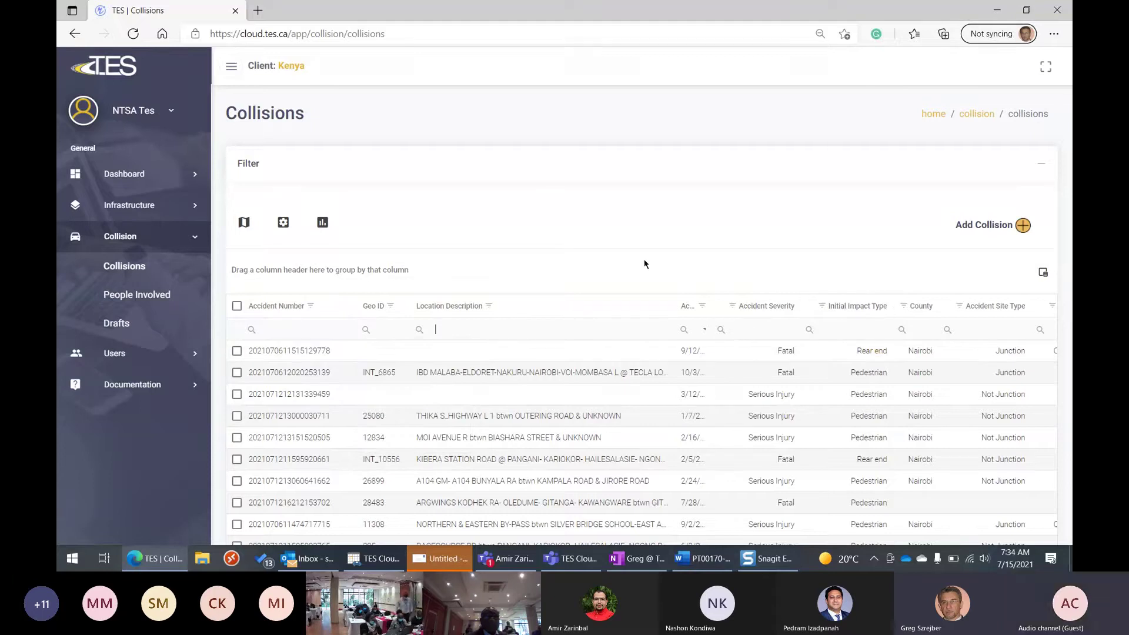
Filter the collision table to Geo IDs containing INT and look through the matching records
{"action": "left_click", "coordinate": [365, 331]}
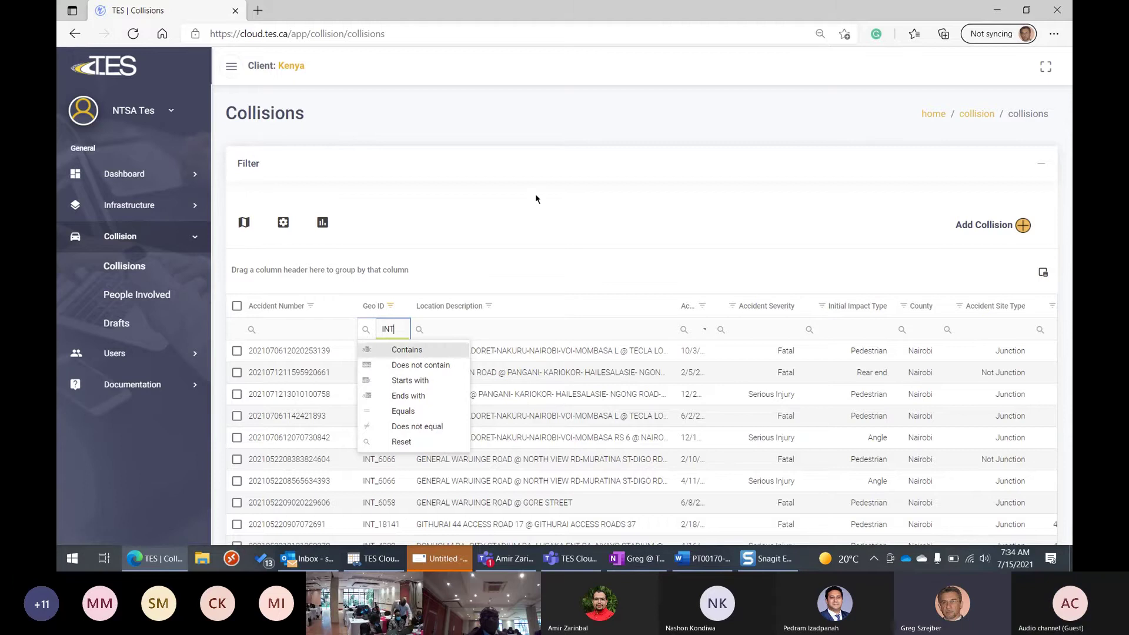
{"action": "left_click", "coordinate": [535, 263]}
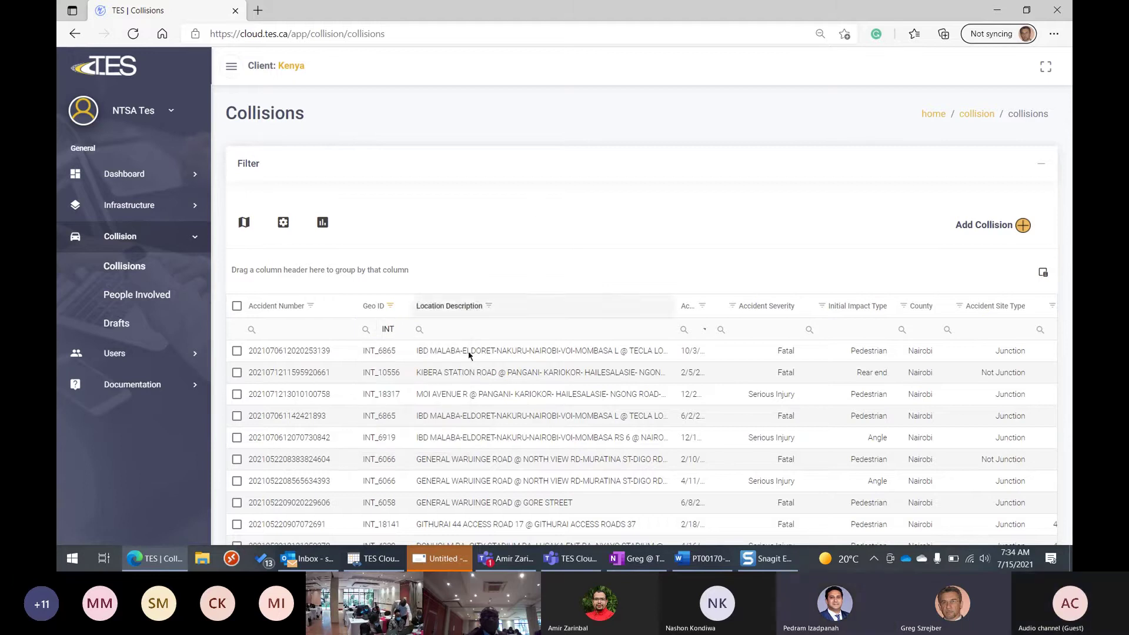
{"action": "scroll", "coordinate": [377, 377], "scroll_direction": "down", "scroll_amount": 5}
{"action": "scroll", "coordinate": [382, 396], "scroll_direction": "down", "scroll_amount": 1}
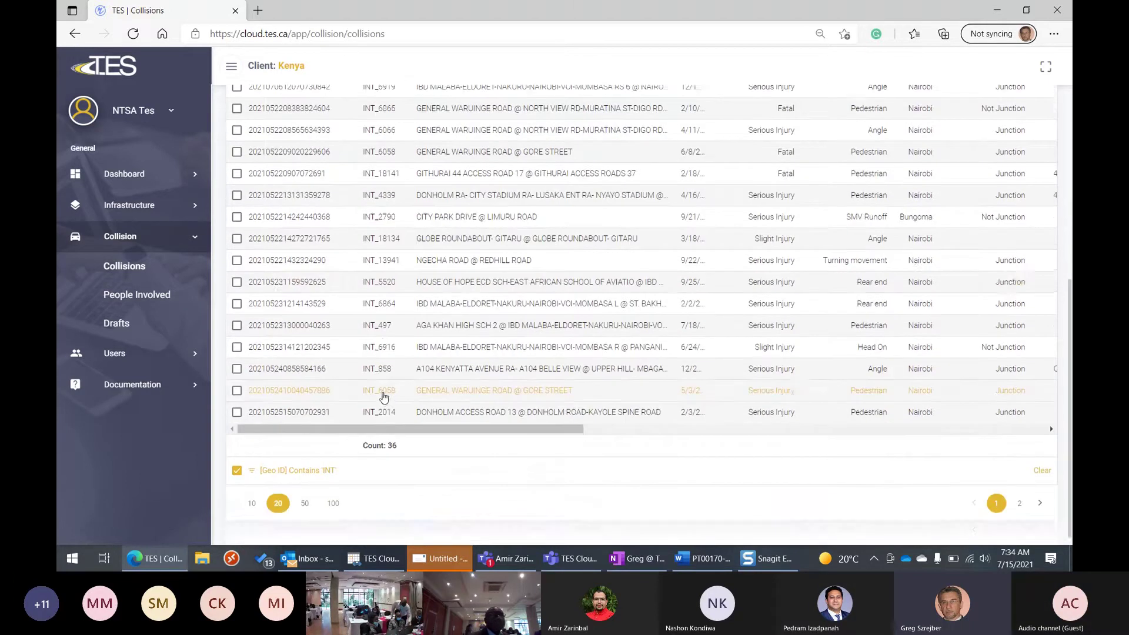
{"action": "scroll", "coordinate": [385, 398], "scroll_direction": "up", "scroll_amount": 6}
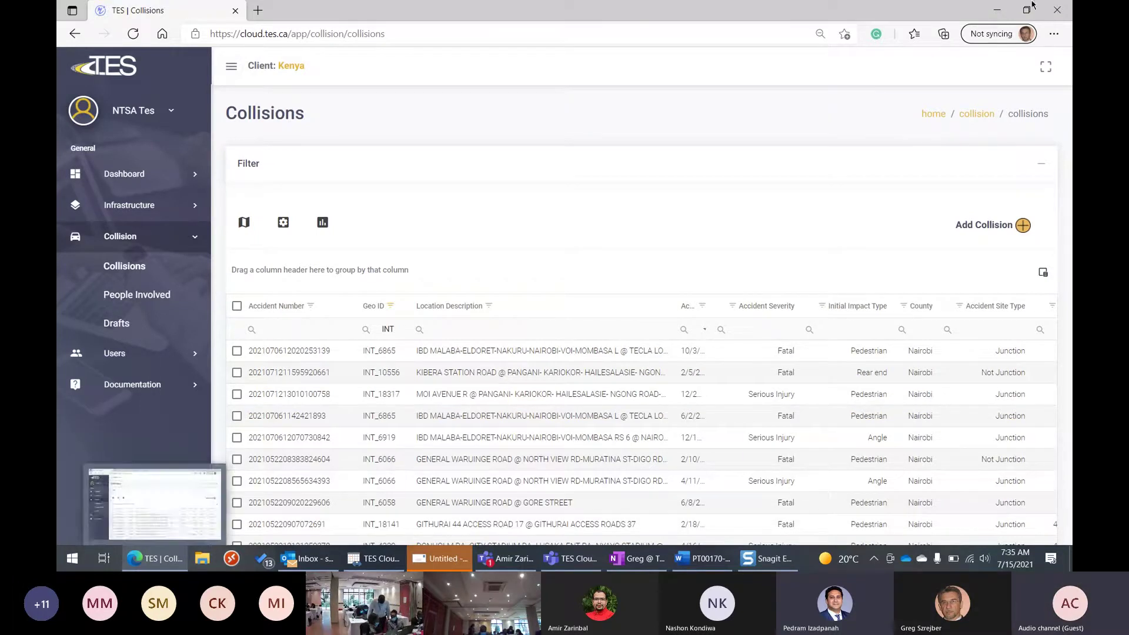
Minimize the open windows to reach the desktop and check the Scale and layout options in the Windows display settings
{"action": "left_click", "coordinate": [997, 14]}
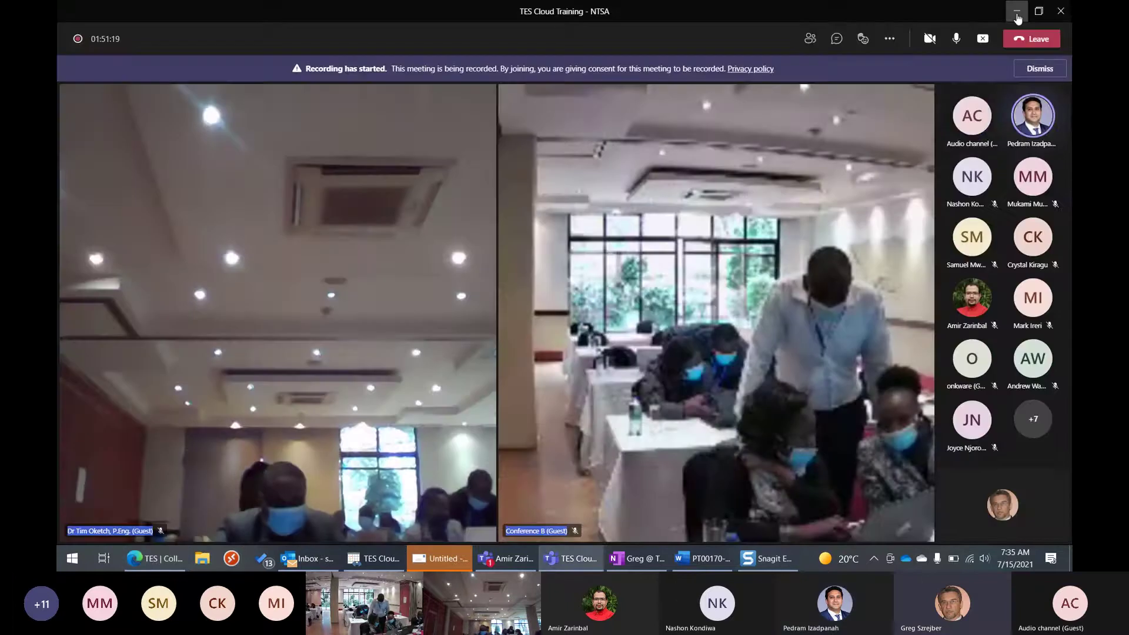
{"action": "left_click", "coordinate": [1018, 15]}
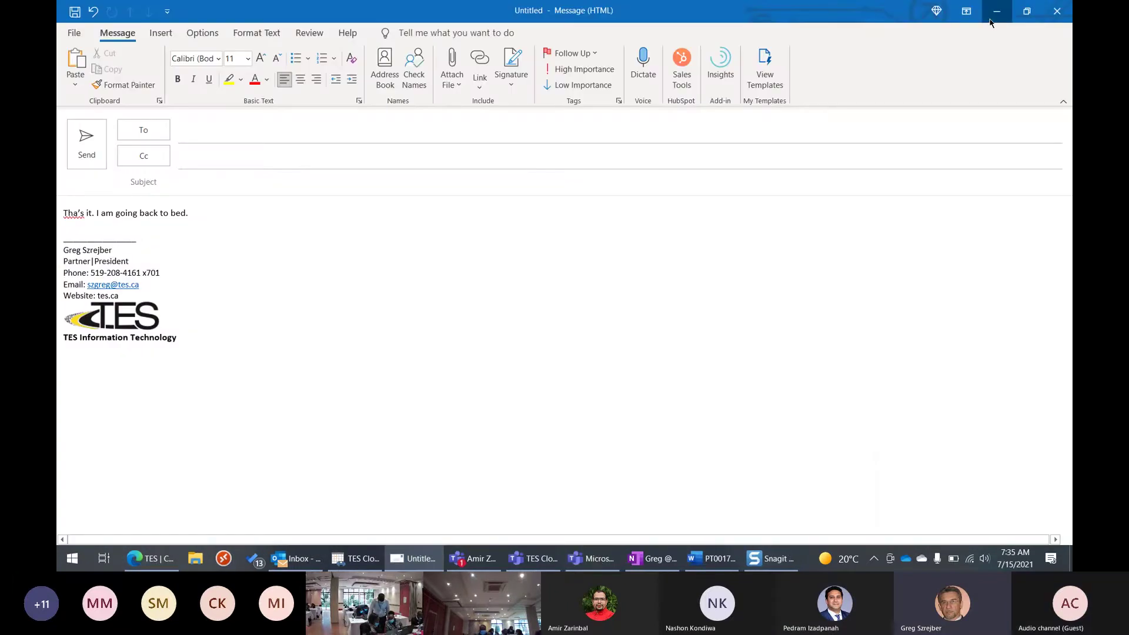
{"action": "left_click", "coordinate": [997, 16]}
{"action": "left_click", "coordinate": [997, 14]}
{"action": "left_click", "coordinate": [997, 8]}
{"action": "left_click", "coordinate": [997, 9]}
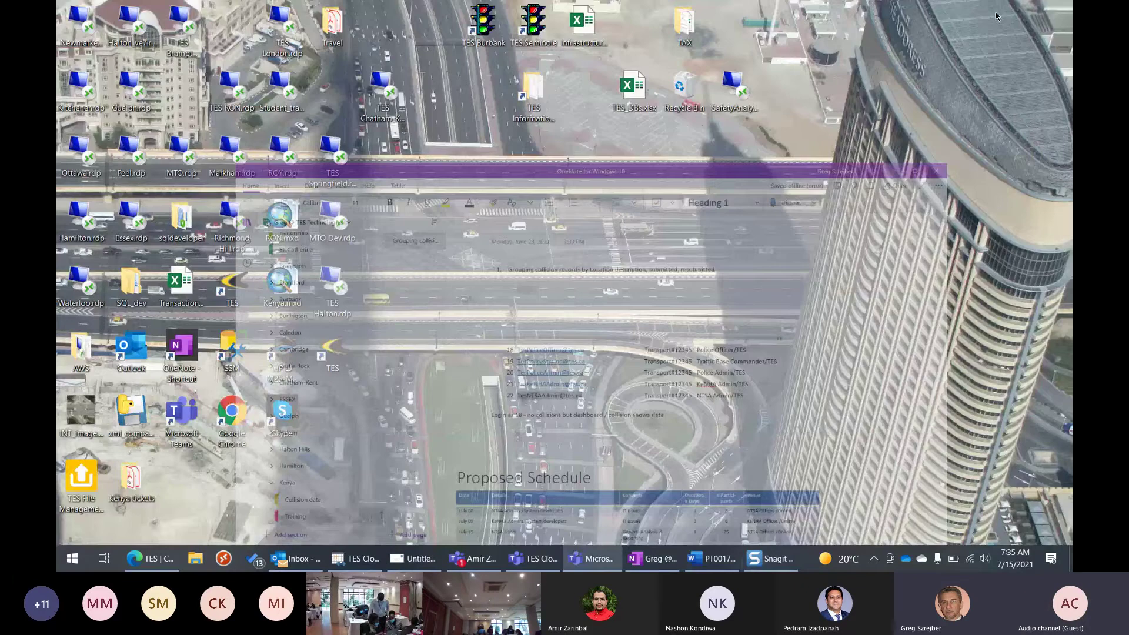
{"action": "right_click", "coordinate": [597, 265]}
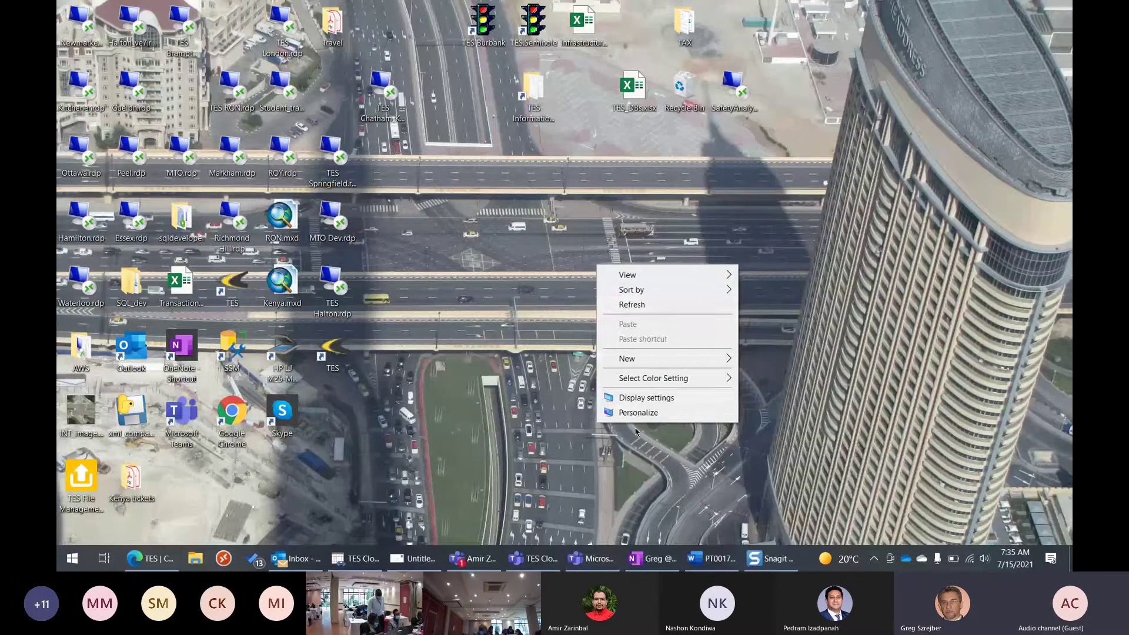
{"action": "left_click", "coordinate": [639, 399]}
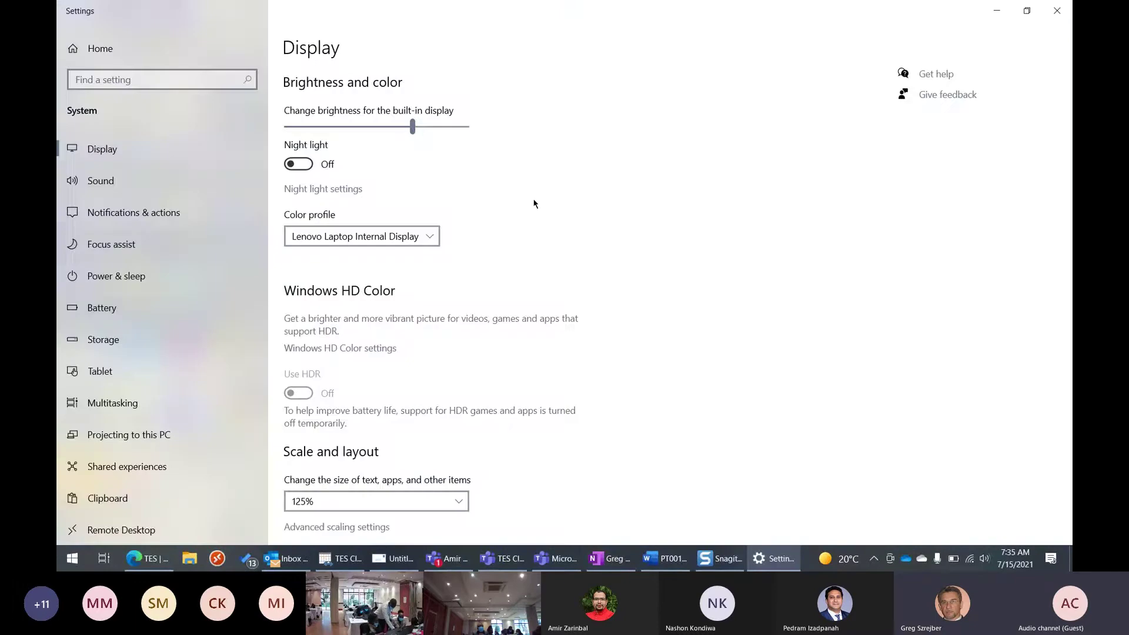
{"action": "scroll", "coordinate": [547, 388], "scroll_direction": "down", "scroll_amount": 3}
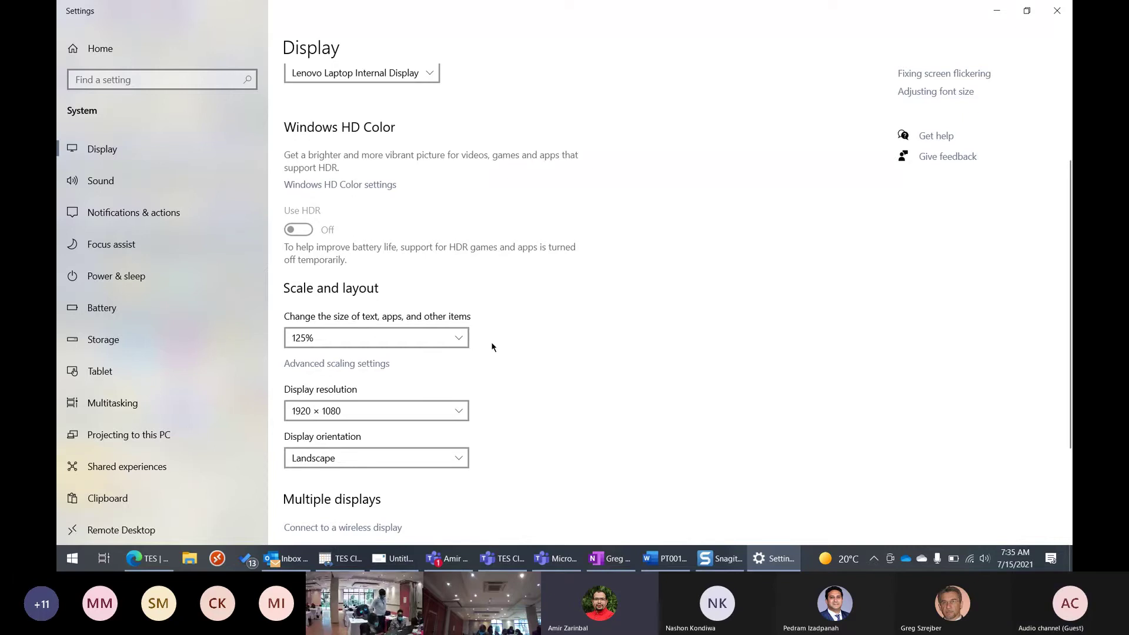
{"action": "left_click", "coordinate": [996, 11]}
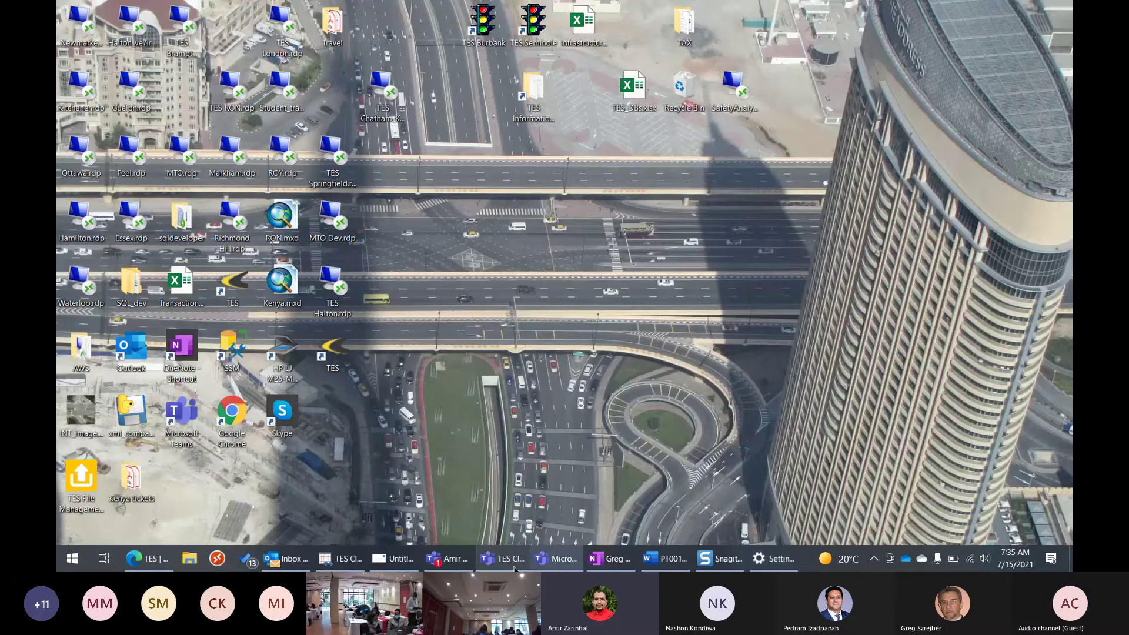
Return to the TES Collisions page in Edge and enlarge the page zoom to 250%
{"action": "left_click", "coordinate": [157, 564]}
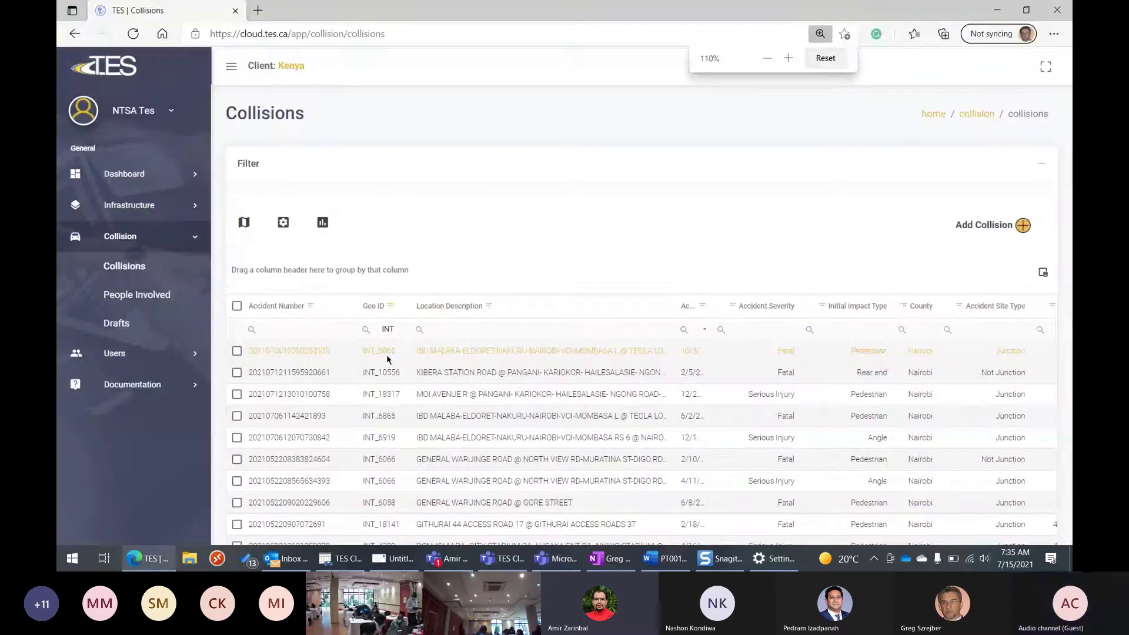
{"action": "key", "text": "ctrl+plus"}
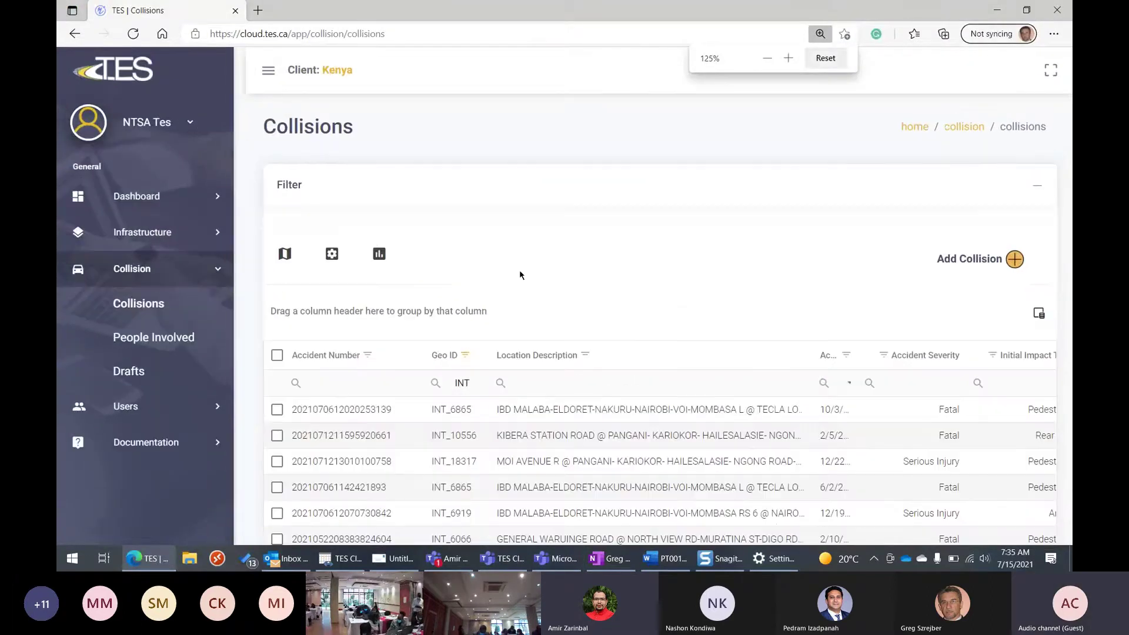
{"action": "key", "text": "ctrl+plus"}
{"action": "key", "text": "ctrl+plus"}
{"action": "key", "text": "ctrl+plus"}
{"action": "key", "text": "ctrl+plus"}
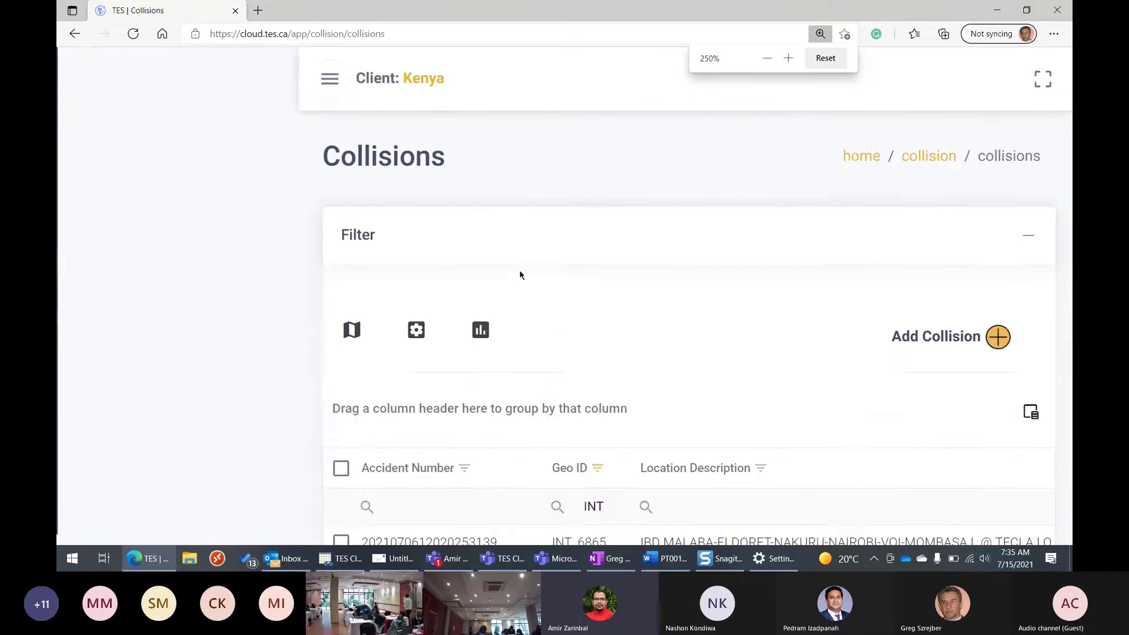
Reduce the zoom of the Collisions page to 80%
{"action": "key", "text": "ctrl+minus"}
{"action": "key", "text": "ctrl+minus"}
{"action": "key", "text": "ctrl+minus"}
{"action": "key", "text": "ctrl+minus"}
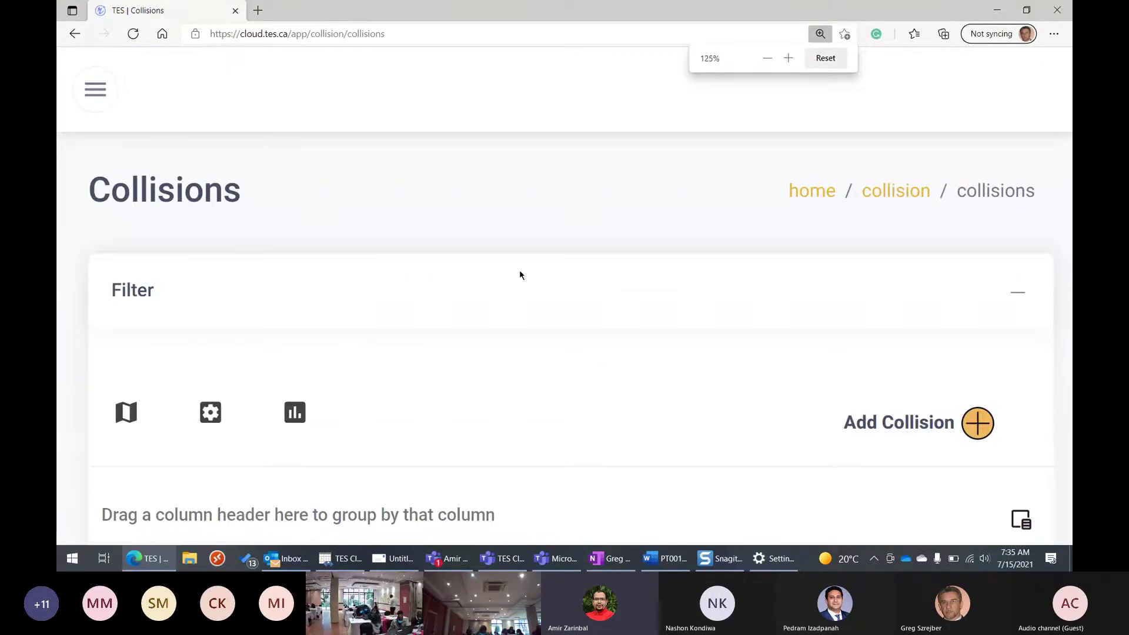
{"action": "key", "text": "ctrl+minus"}
{"action": "key", "text": "ctrl+minus"}
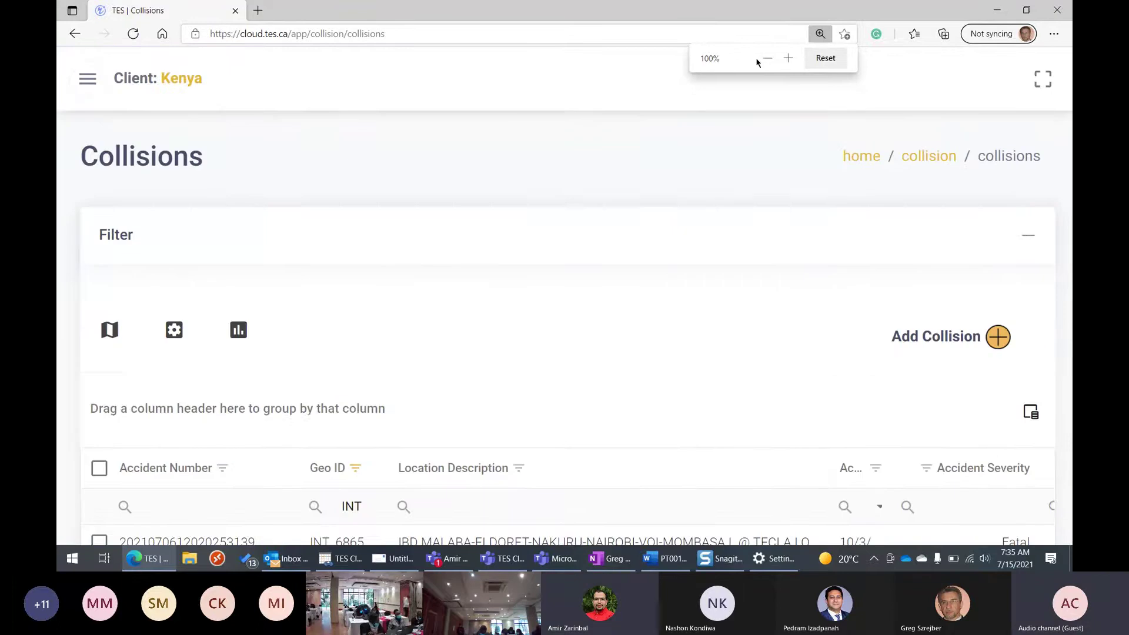
{"action": "key", "text": "ctrl+minus"}
{"action": "left_click", "coordinate": [768, 59]}
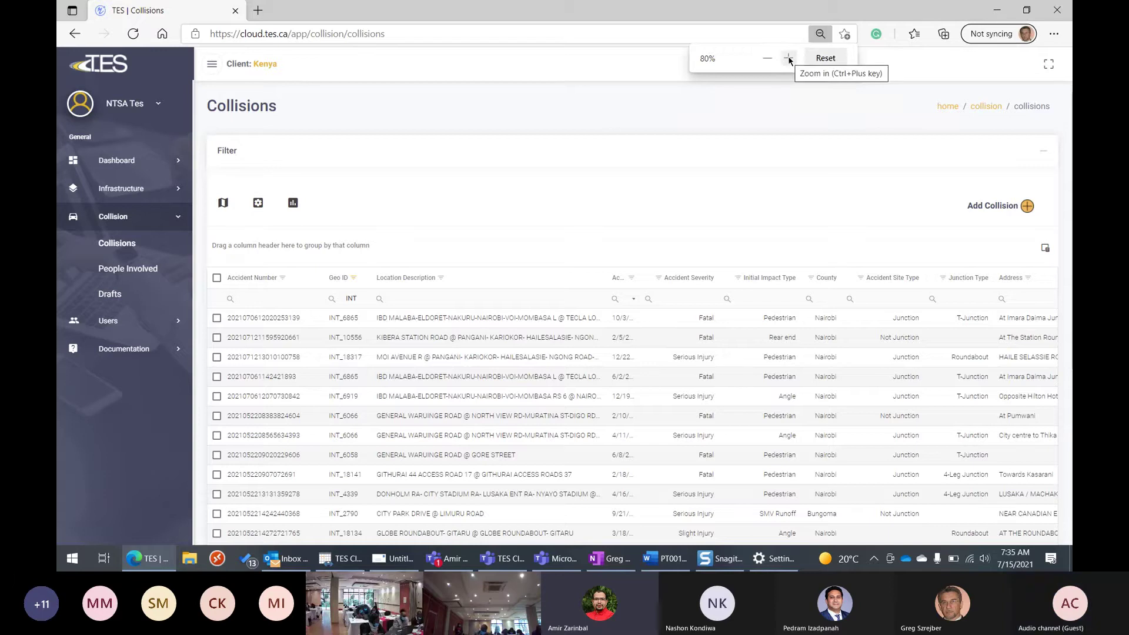
Enlarge the Collisions page zoom to 110% and switch the page to full screen
{"action": "left_click", "coordinate": [788, 59]}
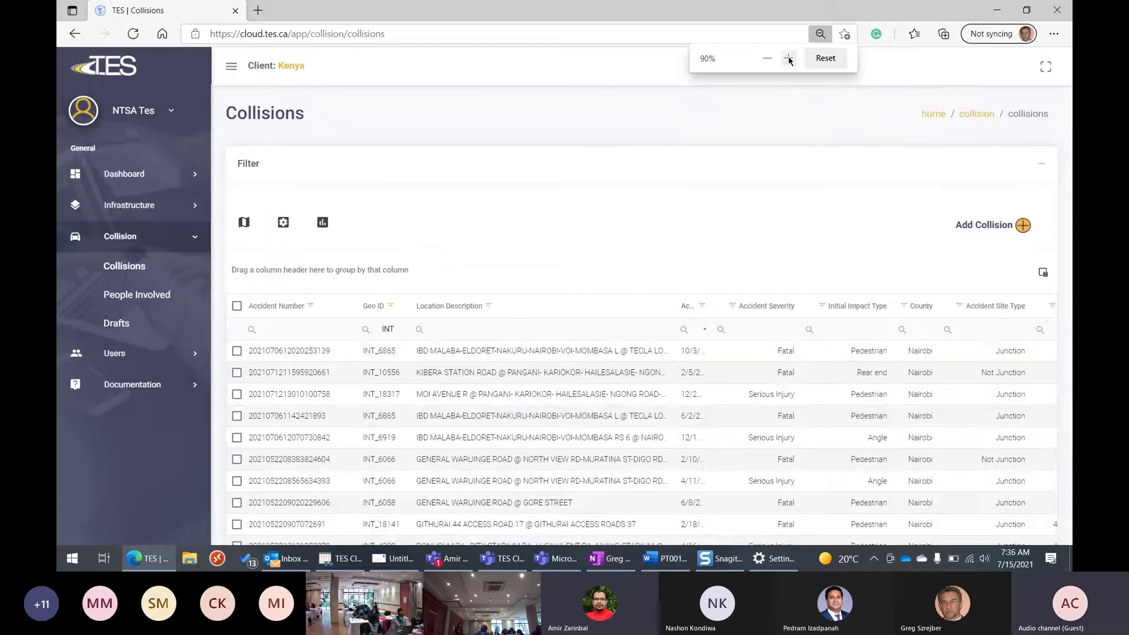
{"action": "left_click", "coordinate": [788, 59]}
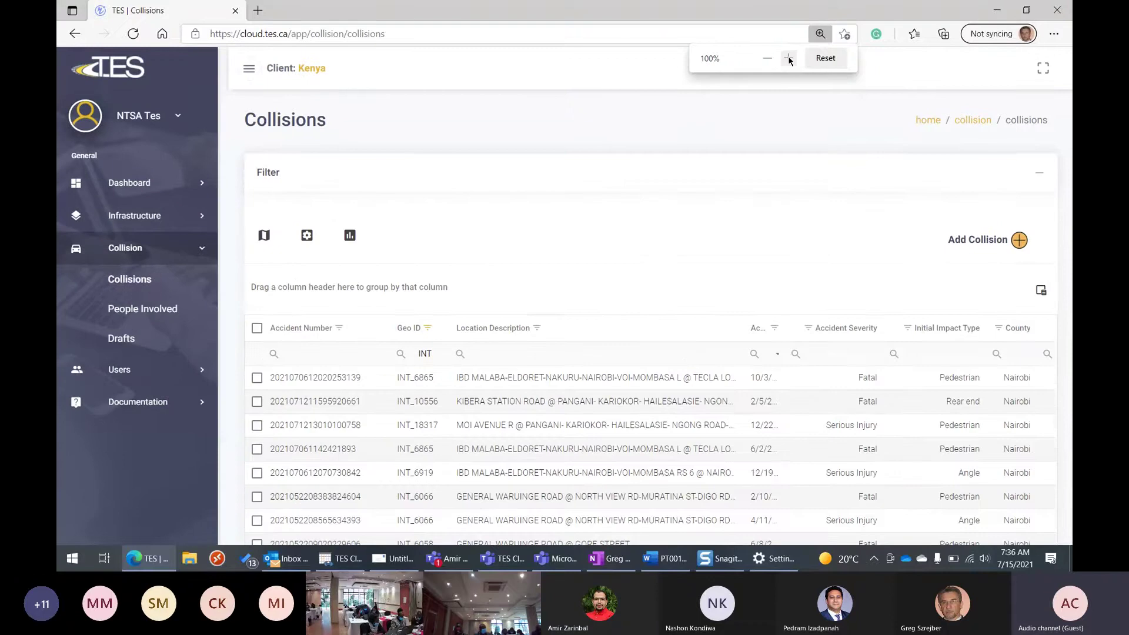
{"action": "left_click", "coordinate": [789, 59]}
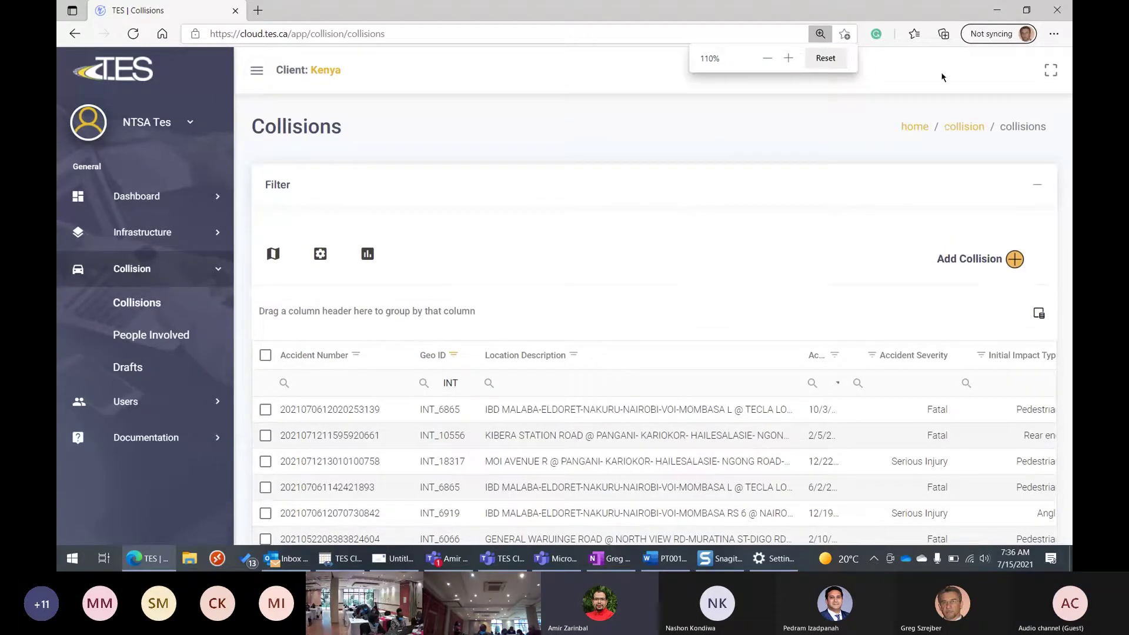
{"action": "left_click", "coordinate": [1051, 70]}
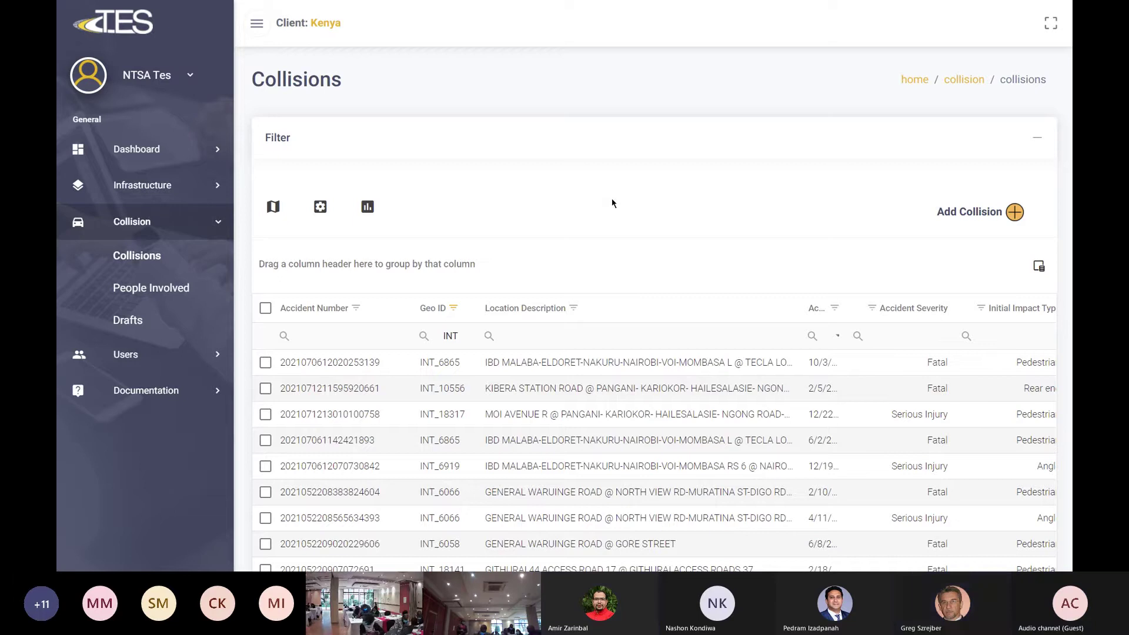
Clear the filter on Geo IDs containing INT and return to the table's column headers
{"action": "left_click", "coordinate": [490, 335]}
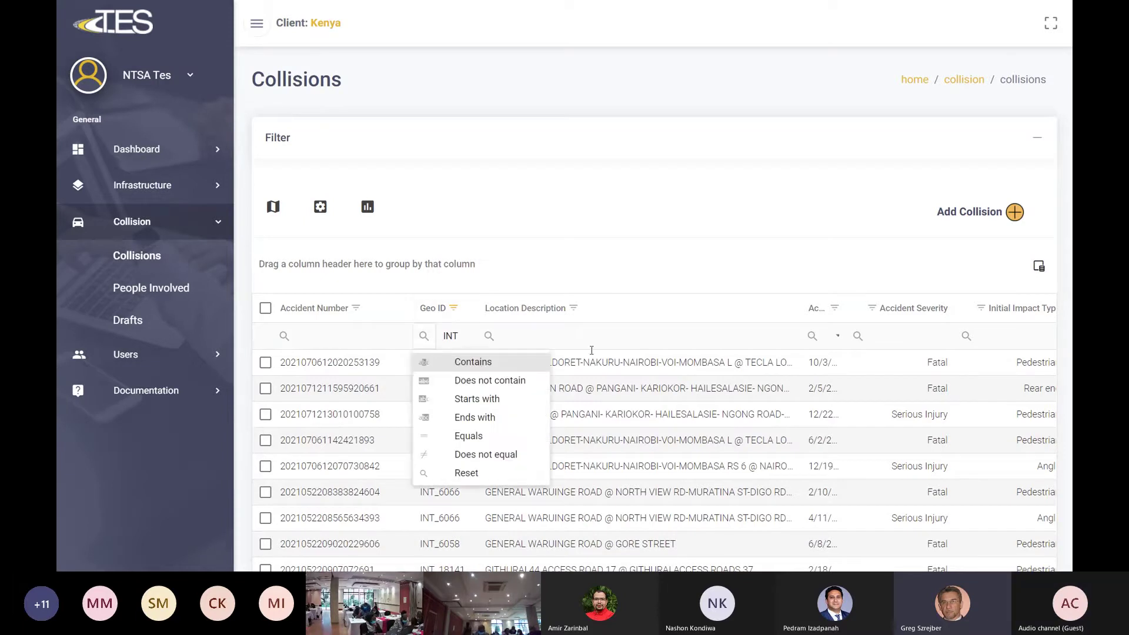
{"action": "scroll", "coordinate": [697, 399], "scroll_direction": "down", "scroll_amount": 3}
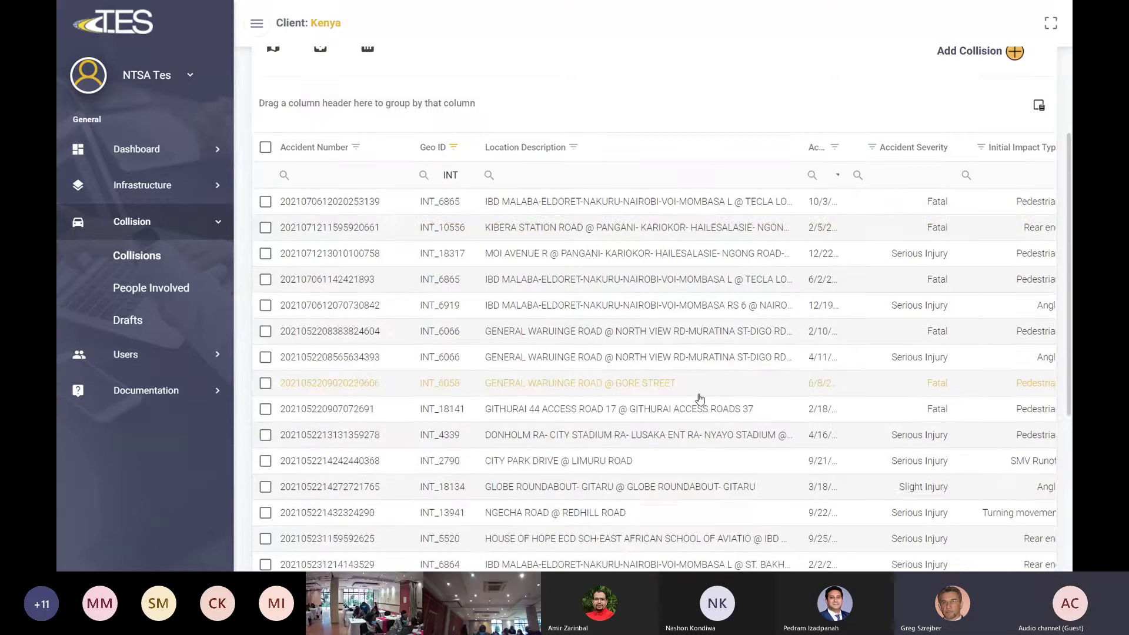
{"action": "scroll", "coordinate": [700, 399], "scroll_direction": "down", "scroll_amount": 5}
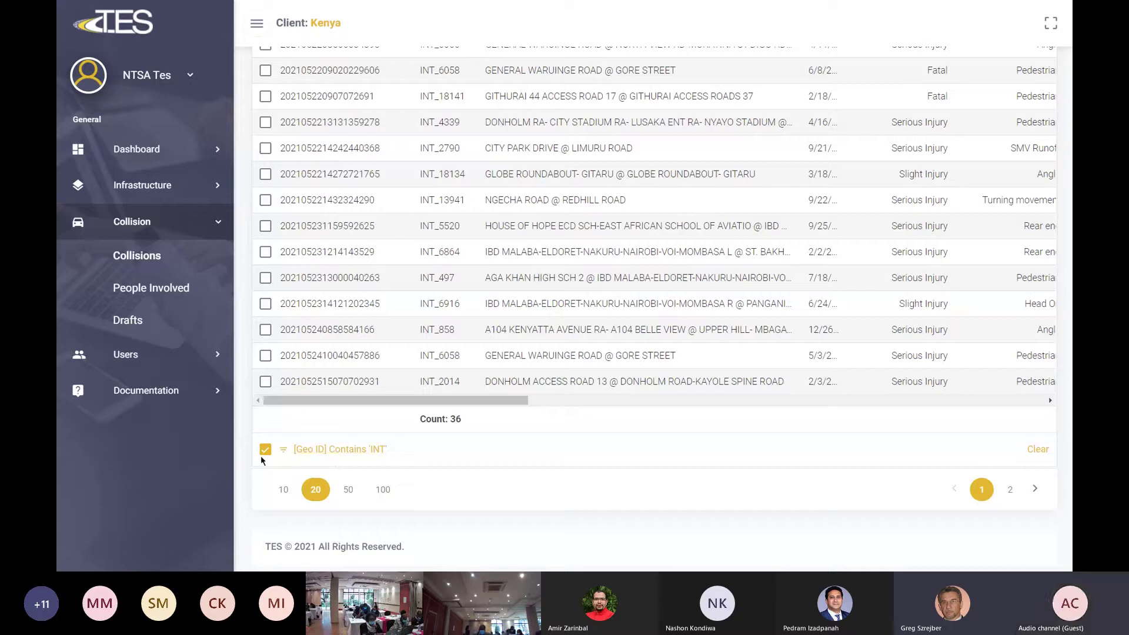
{"action": "left_click", "coordinate": [1038, 450]}
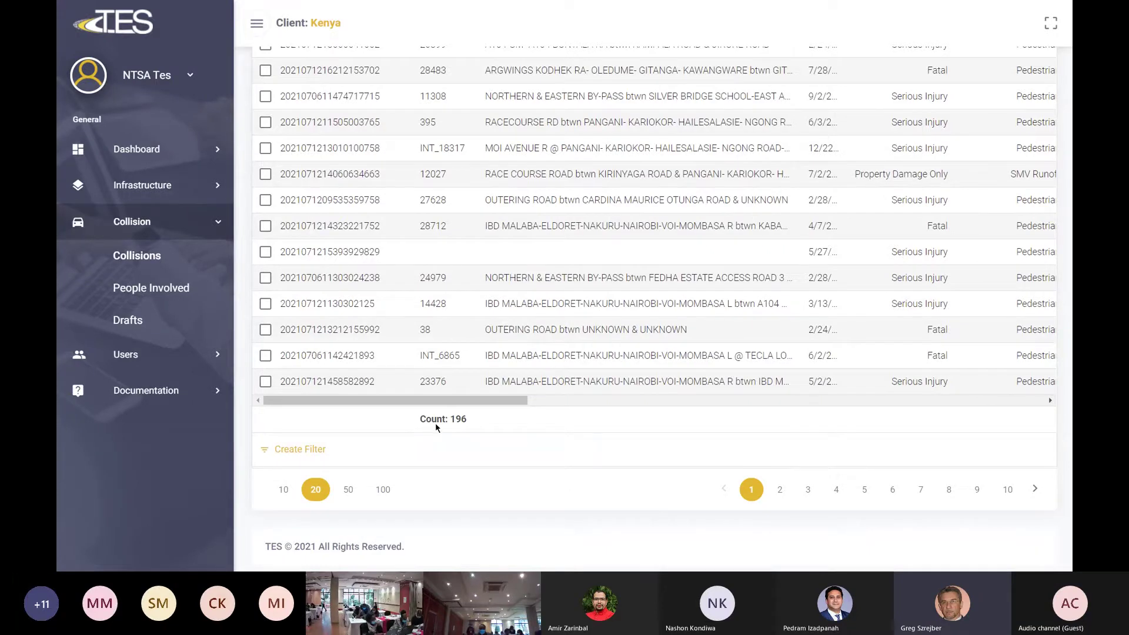
{"action": "scroll", "coordinate": [658, 361], "scroll_direction": "up", "scroll_amount": 6}
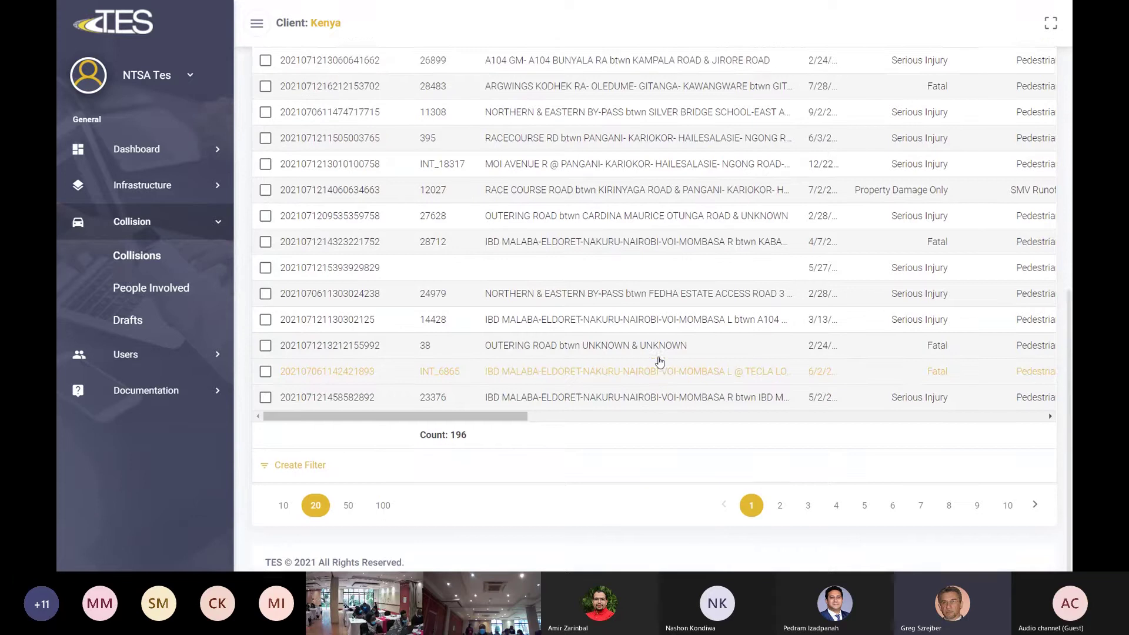
{"action": "scroll", "coordinate": [658, 361], "scroll_direction": "up", "scroll_amount": 3}
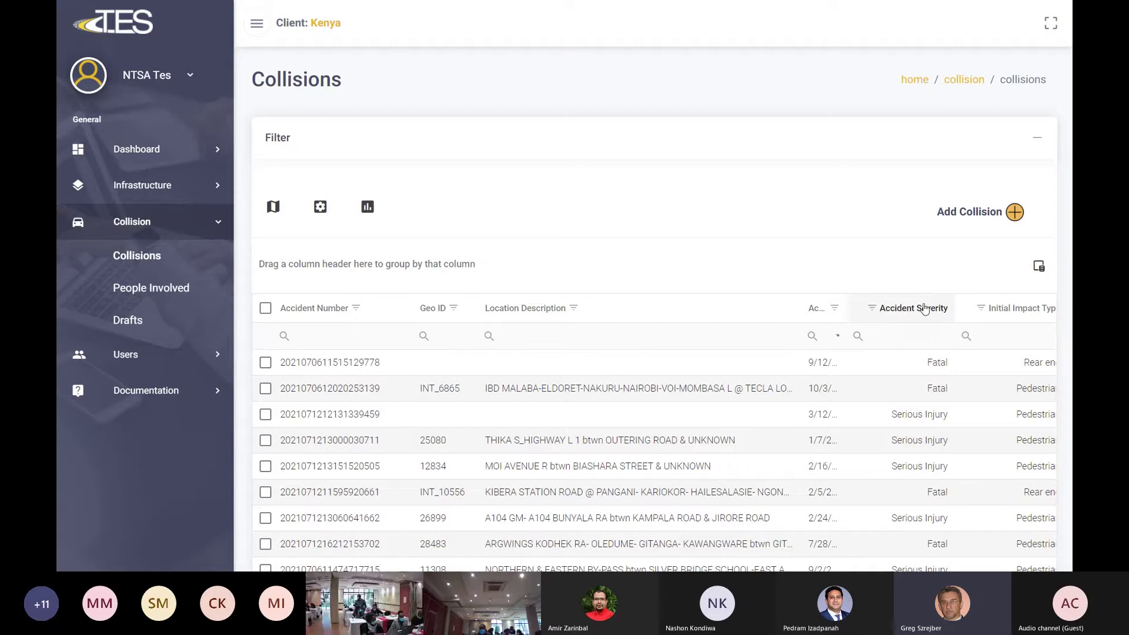
Check the filter choices of the Accident Severity column, dismiss them and leave full screen
{"action": "left_click", "coordinate": [876, 314]}
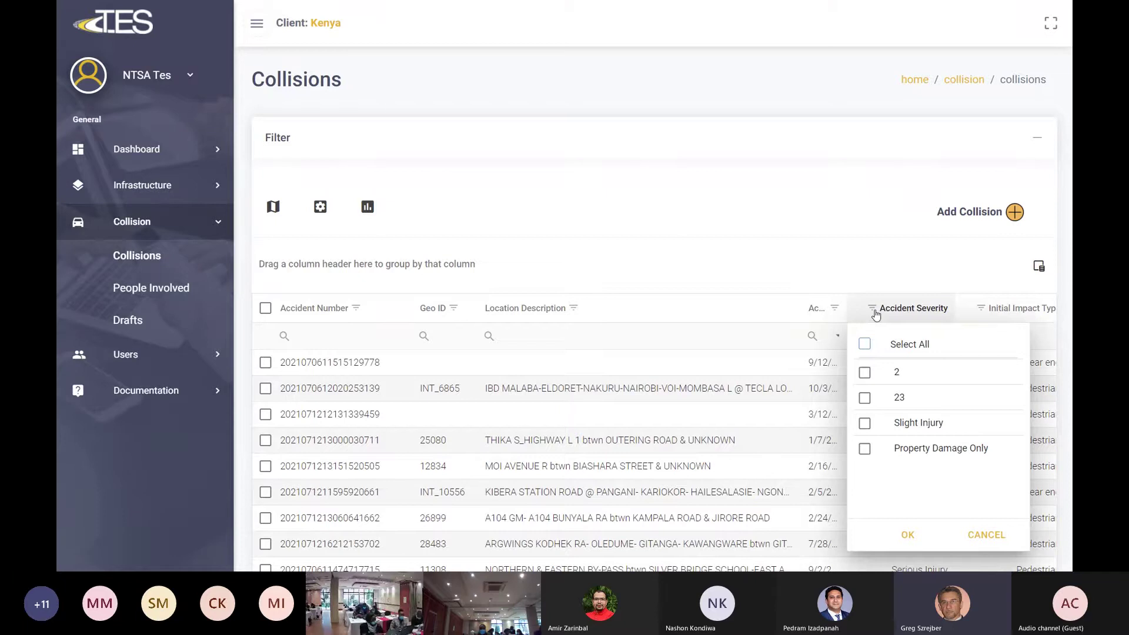
{"action": "scroll", "coordinate": [876, 316], "scroll_direction": "down", "scroll_amount": 3}
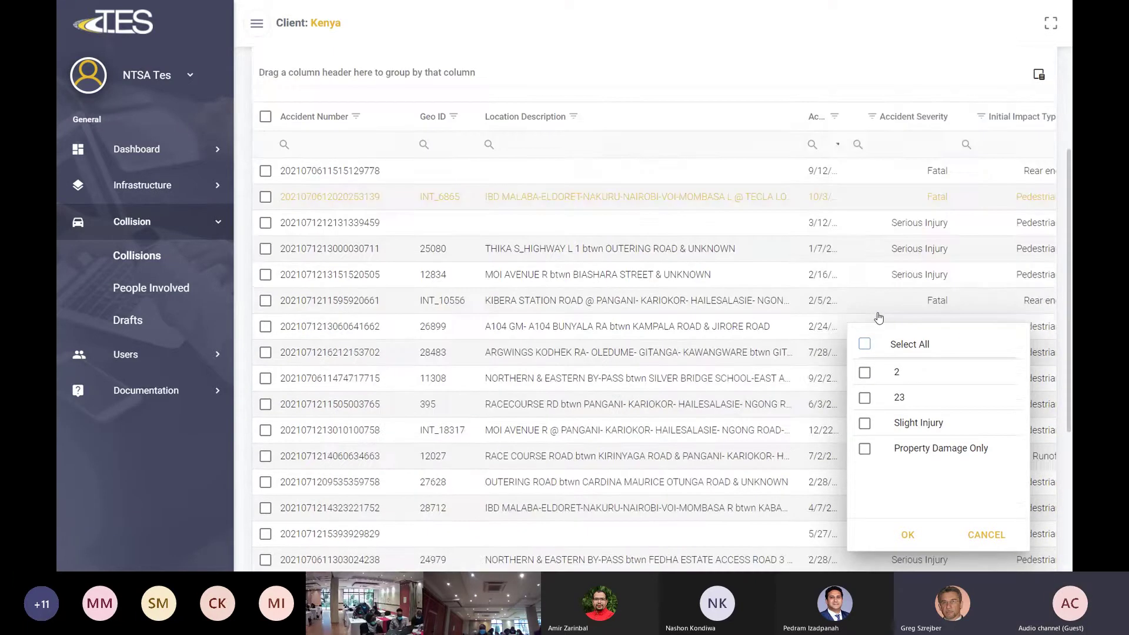
{"action": "scroll", "coordinate": [879, 317], "scroll_direction": "up", "scroll_amount": 2}
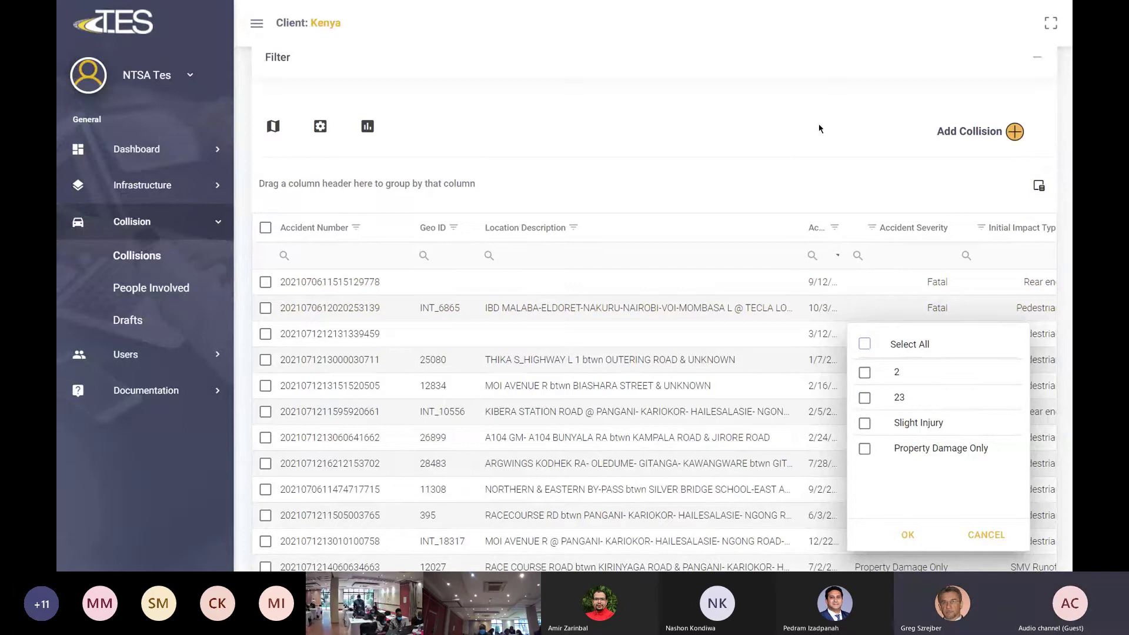
{"action": "left_click", "coordinate": [819, 194]}
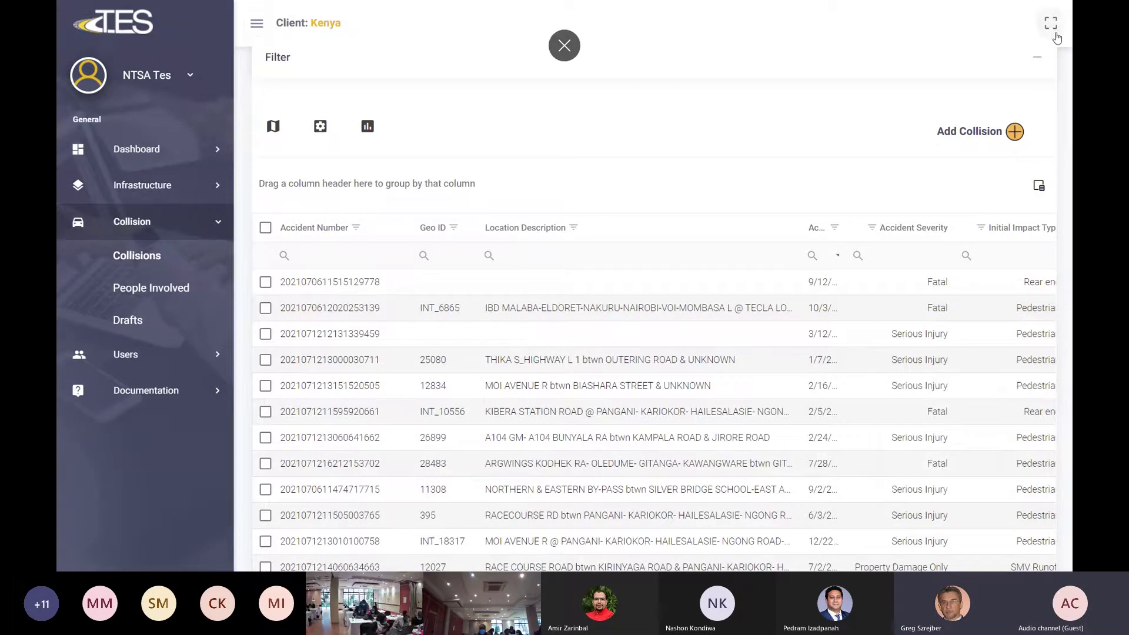
{"action": "left_click", "coordinate": [1053, 26]}
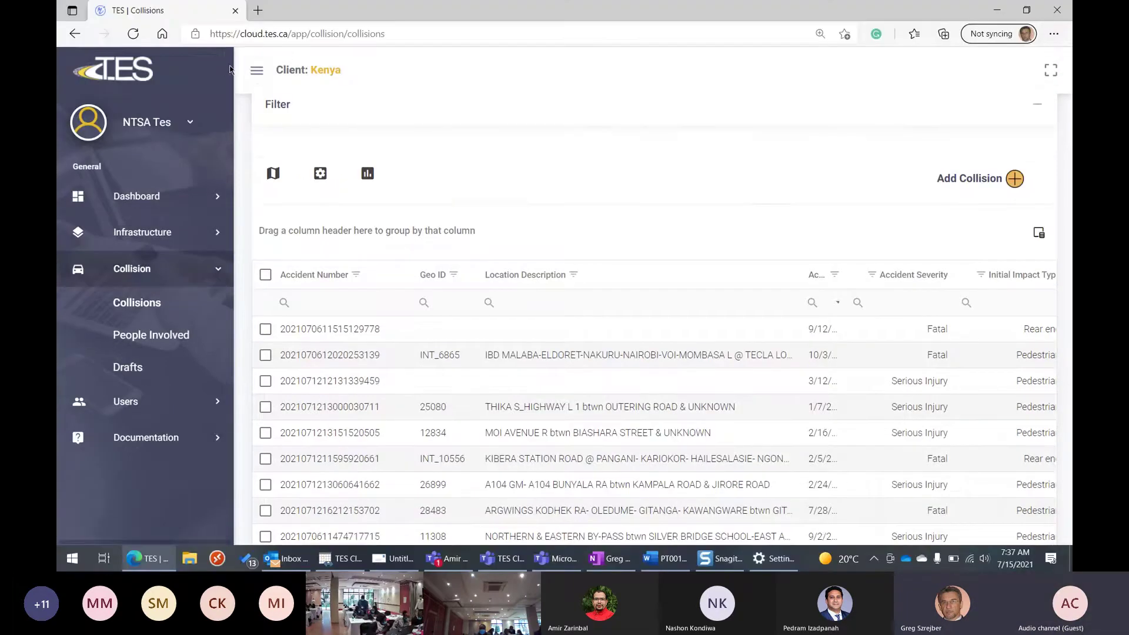
Reload the Collisions page and tick 2 in the Accident Severity filter choices
{"action": "left_click", "coordinate": [134, 34]}
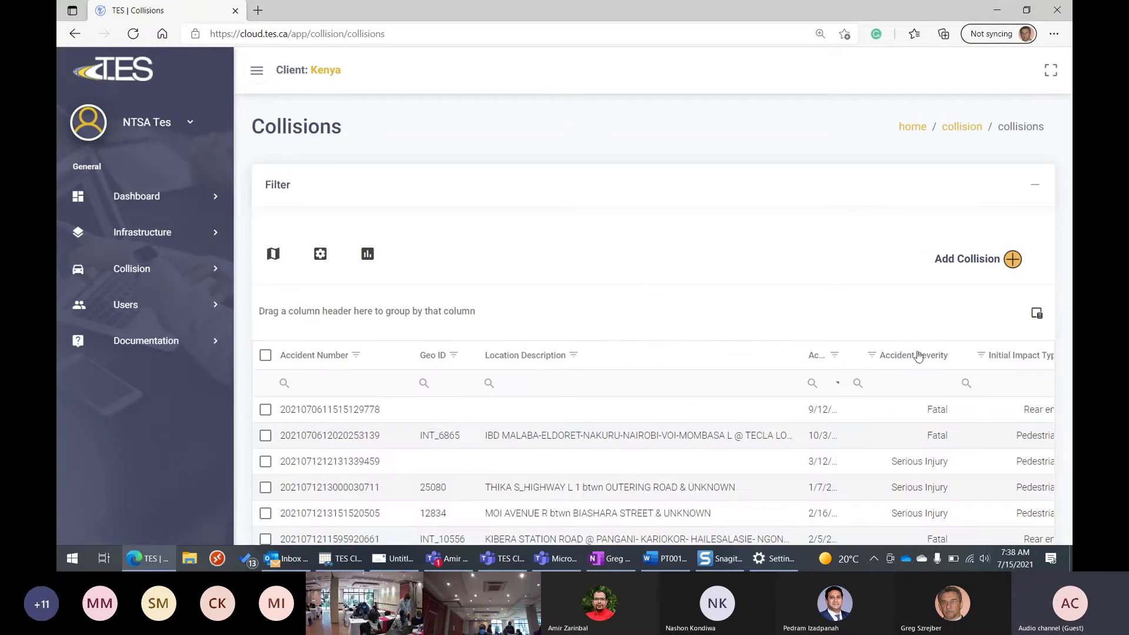
{"action": "left_click", "coordinate": [871, 356]}
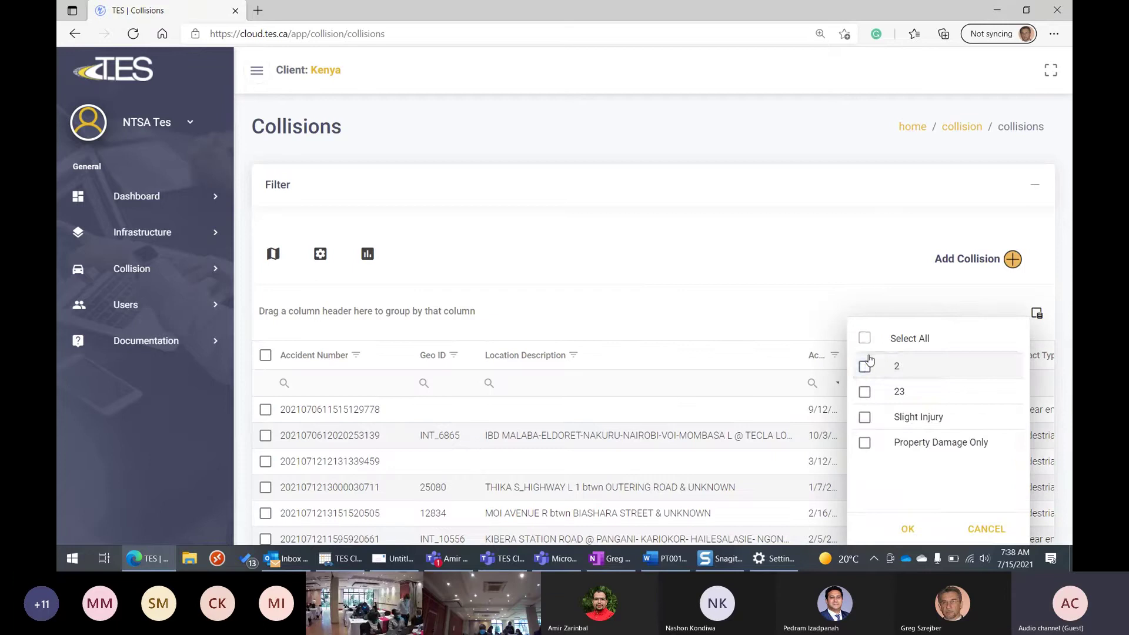
{"action": "left_click", "coordinate": [868, 364]}
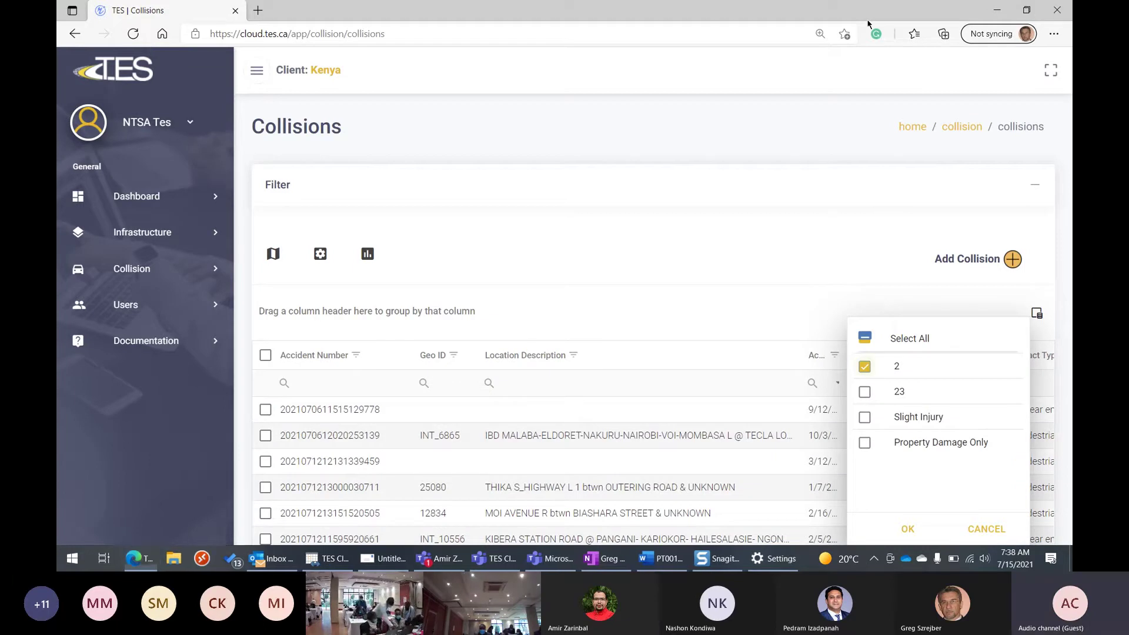
Open a fresh Edge window at cloud.tes.ca and go to the Collisions page
{"action": "left_click", "coordinate": [136, 558]}
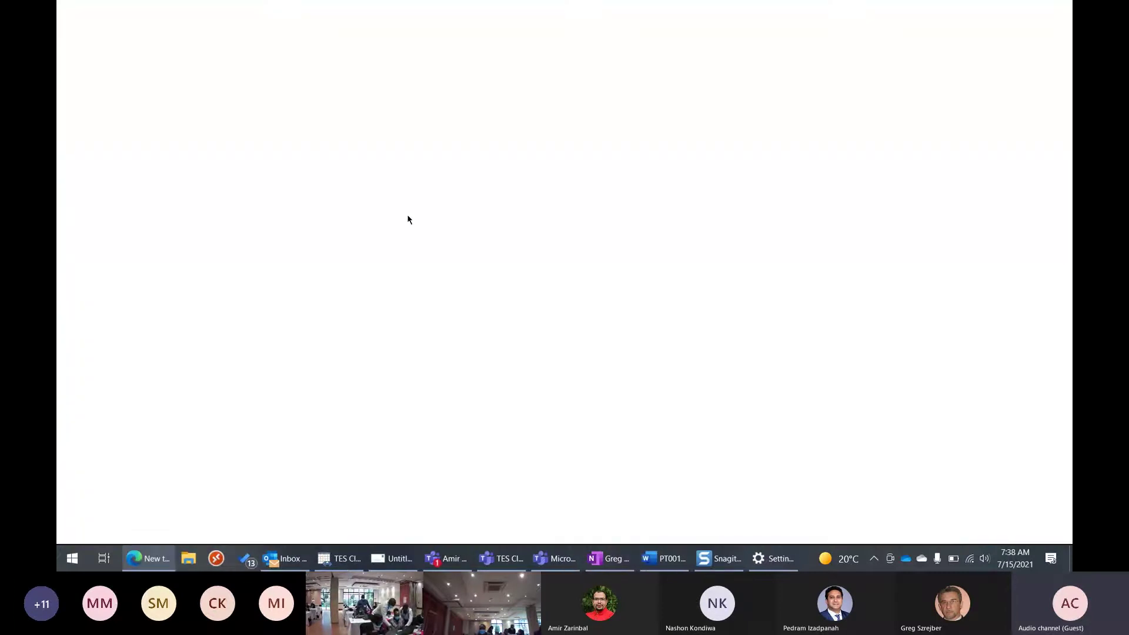
{"action": "type", "text": "c"}
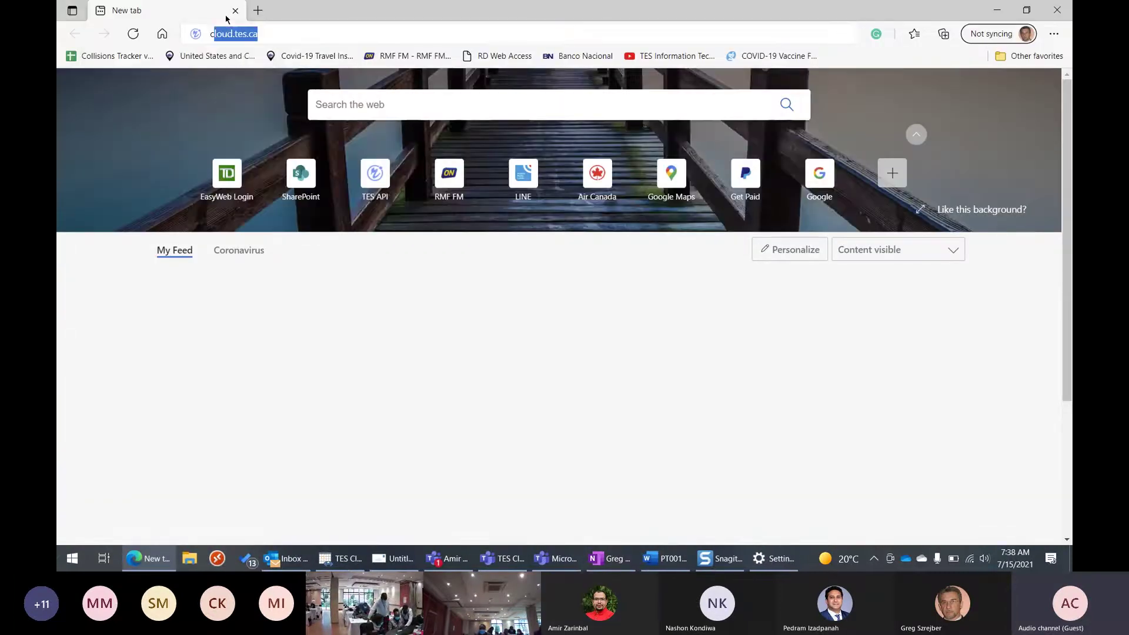
{"action": "type", "text": "lou"}
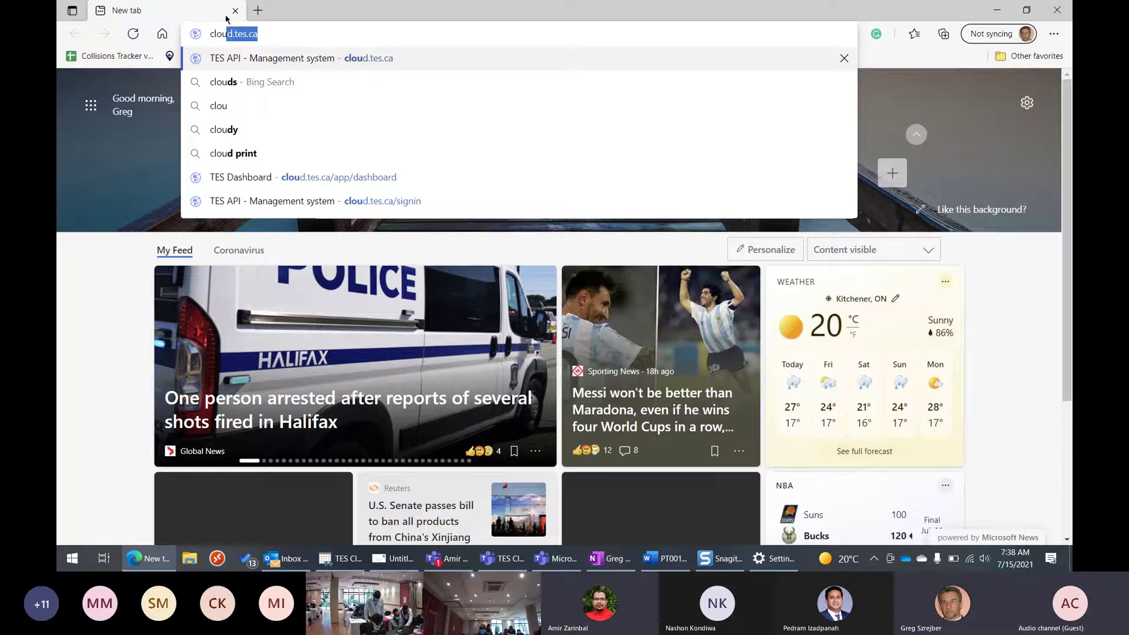
{"action": "key", "text": "Return"}
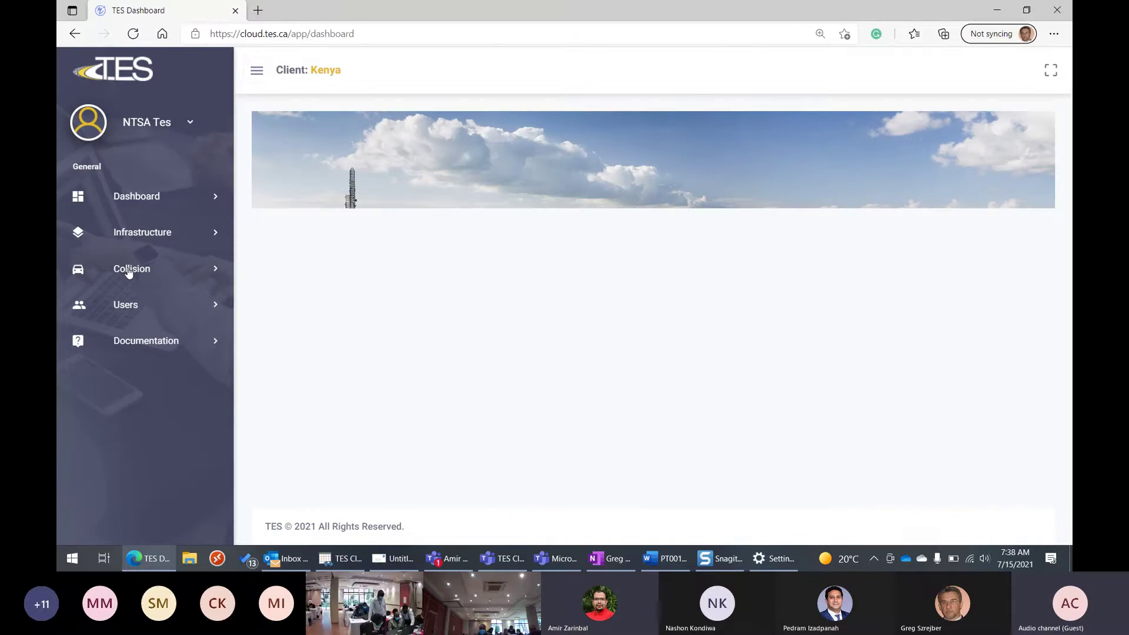
{"action": "left_click", "coordinate": [129, 271]}
{"action": "left_click", "coordinate": [132, 302]}
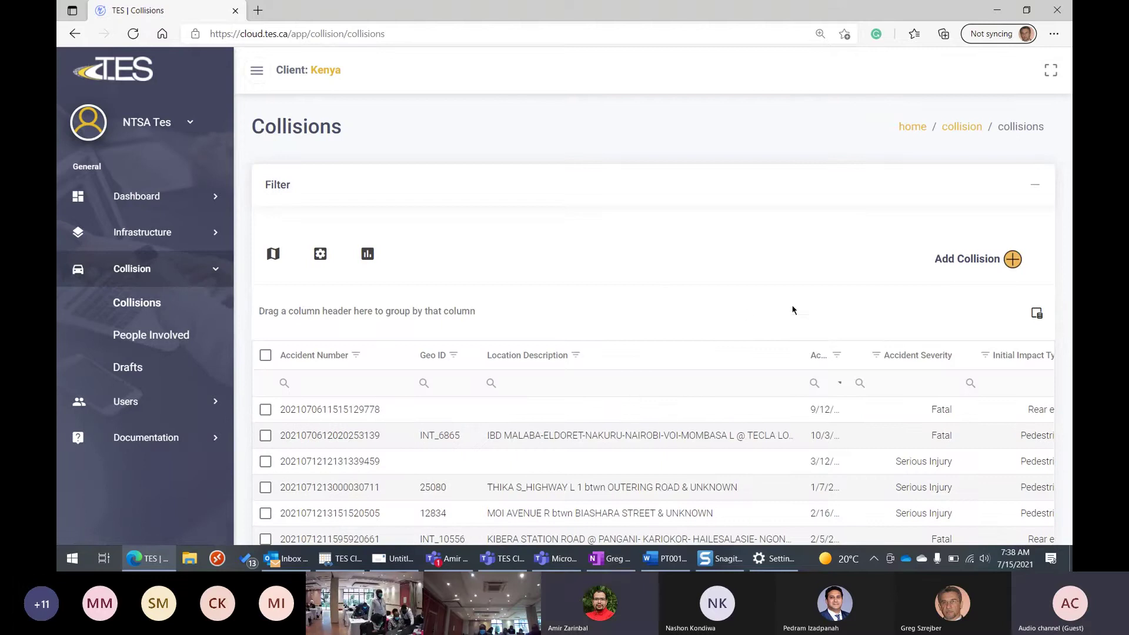
Check the Accident Severity filter choices before and after reloading the Collisions page, leaving them unticked
{"action": "left_click", "coordinate": [876, 356]}
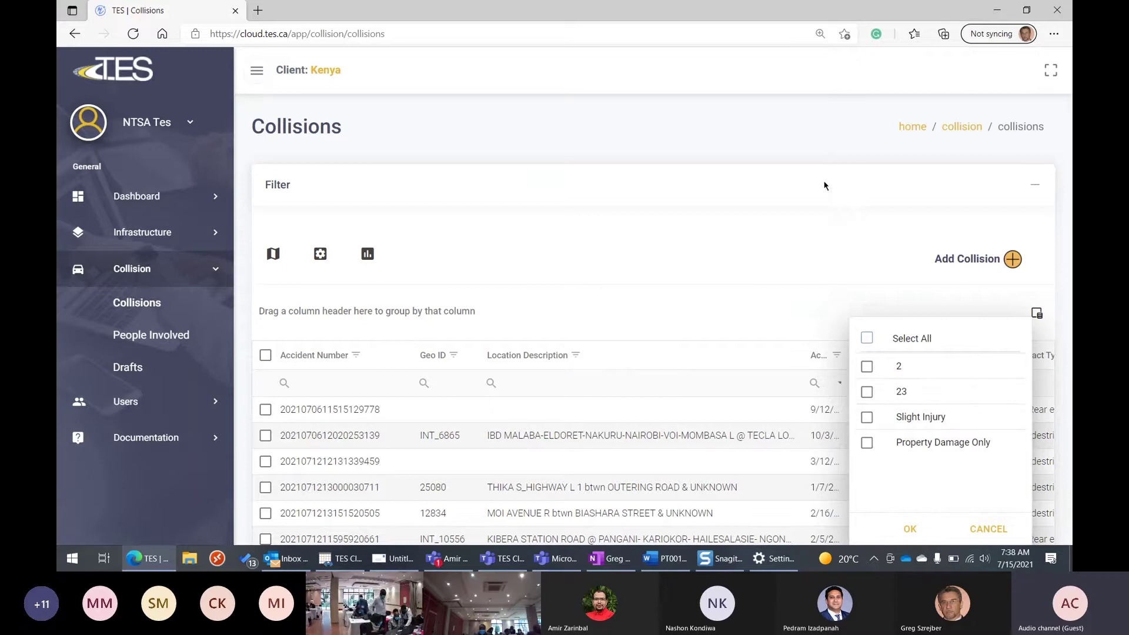
{"action": "scroll", "coordinate": [829, 189], "scroll_direction": "down", "scroll_amount": 2}
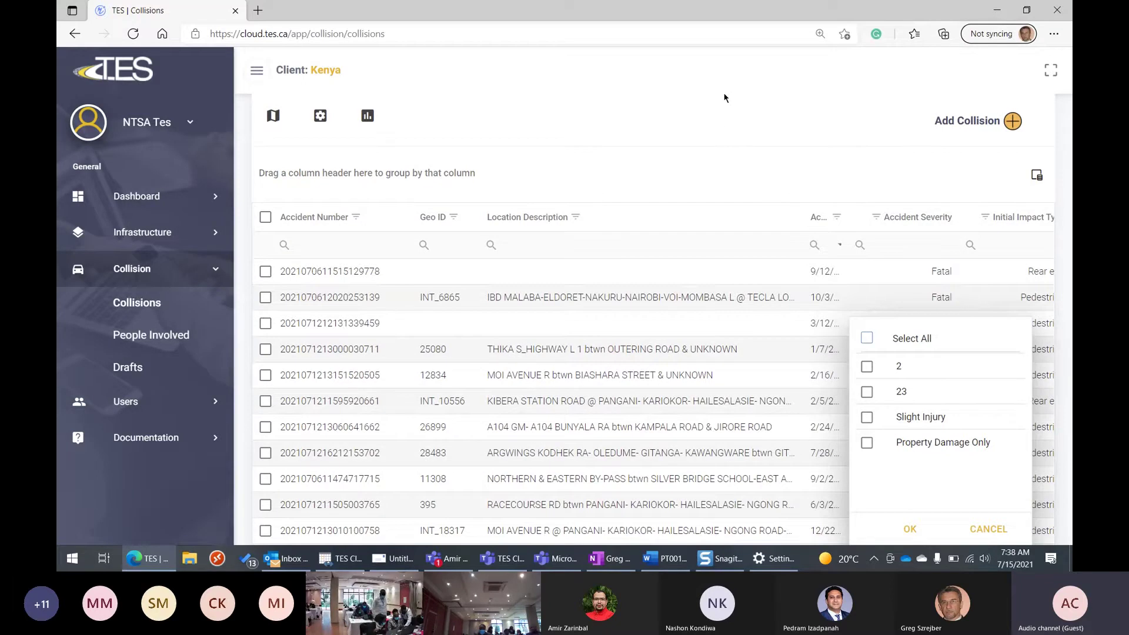
{"action": "left_click", "coordinate": [133, 33]}
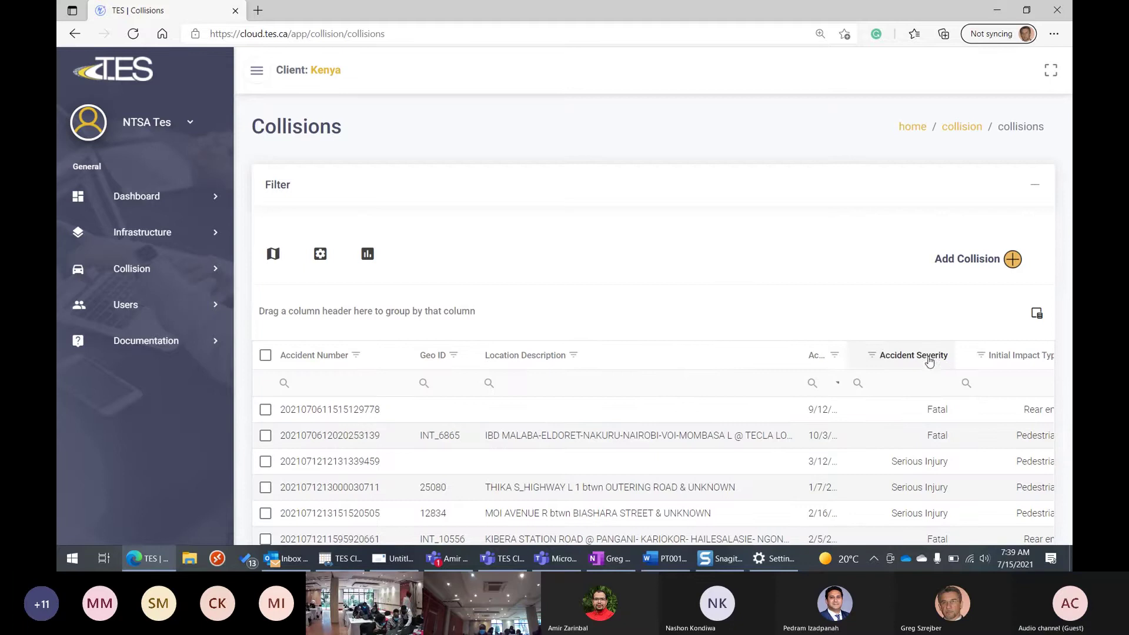
{"action": "left_click", "coordinate": [872, 357]}
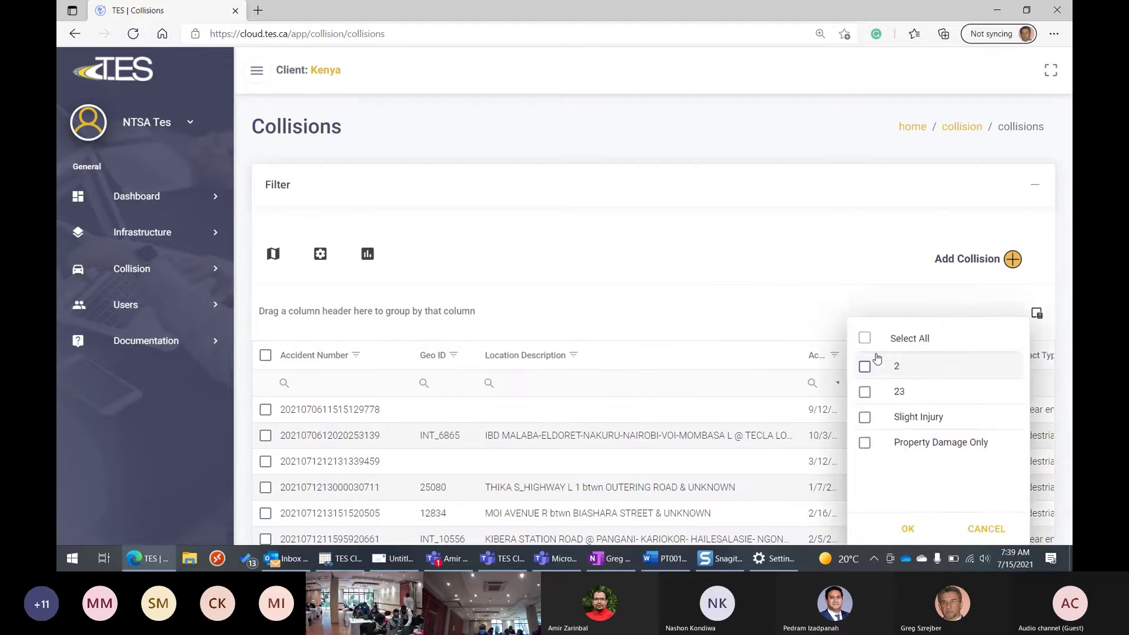
{"action": "left_click", "coordinate": [822, 200]}
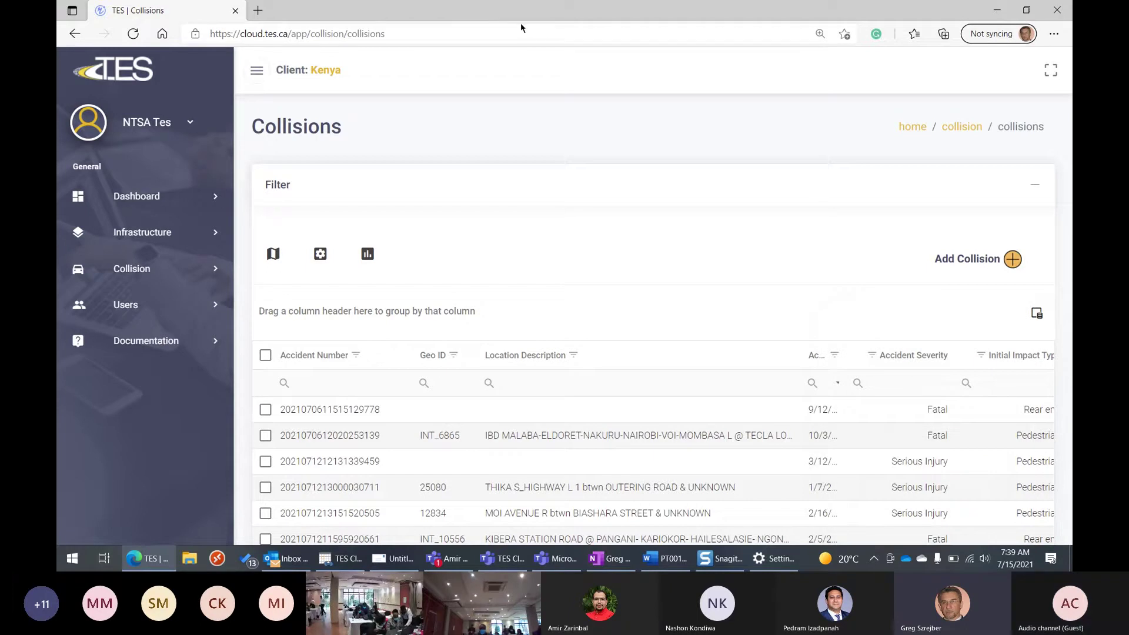
Restart Edge at cloud.tes.ca and recheck the Accident Severity filter choices on the Collisions page
{"action": "left_click", "coordinate": [1057, 10]}
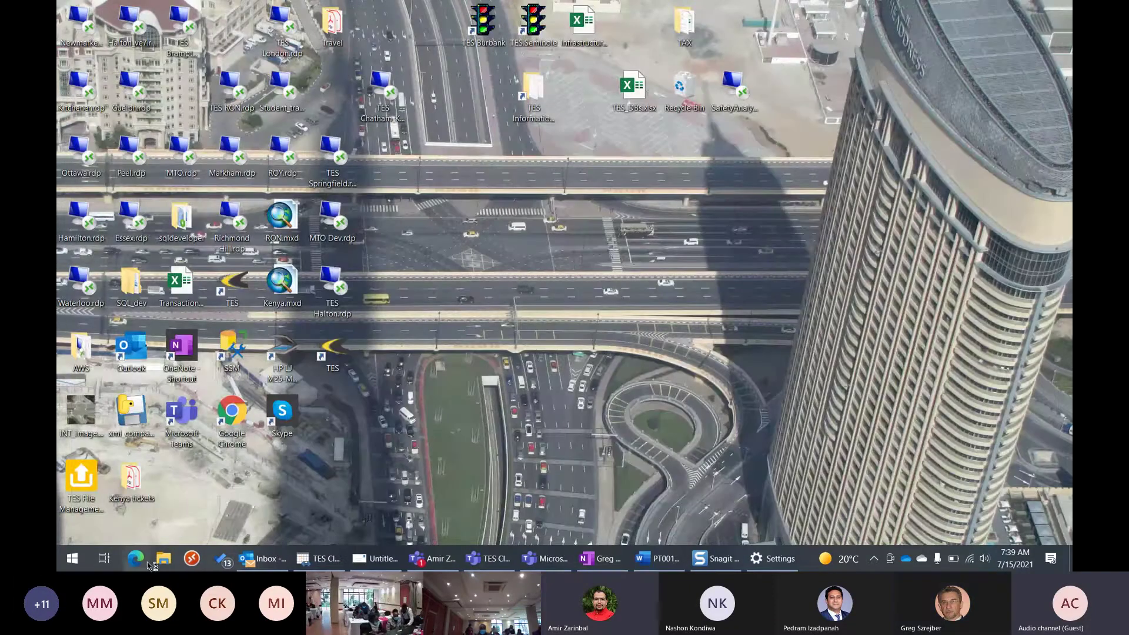
{"action": "left_click", "coordinate": [141, 559]}
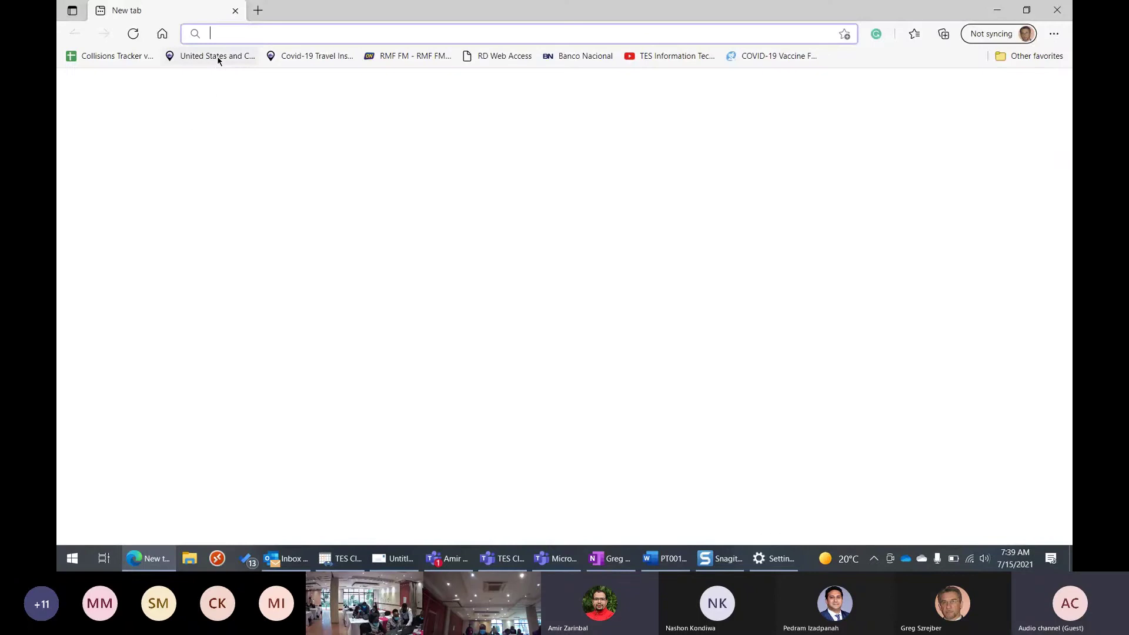
{"action": "type", "text": "cloud"}
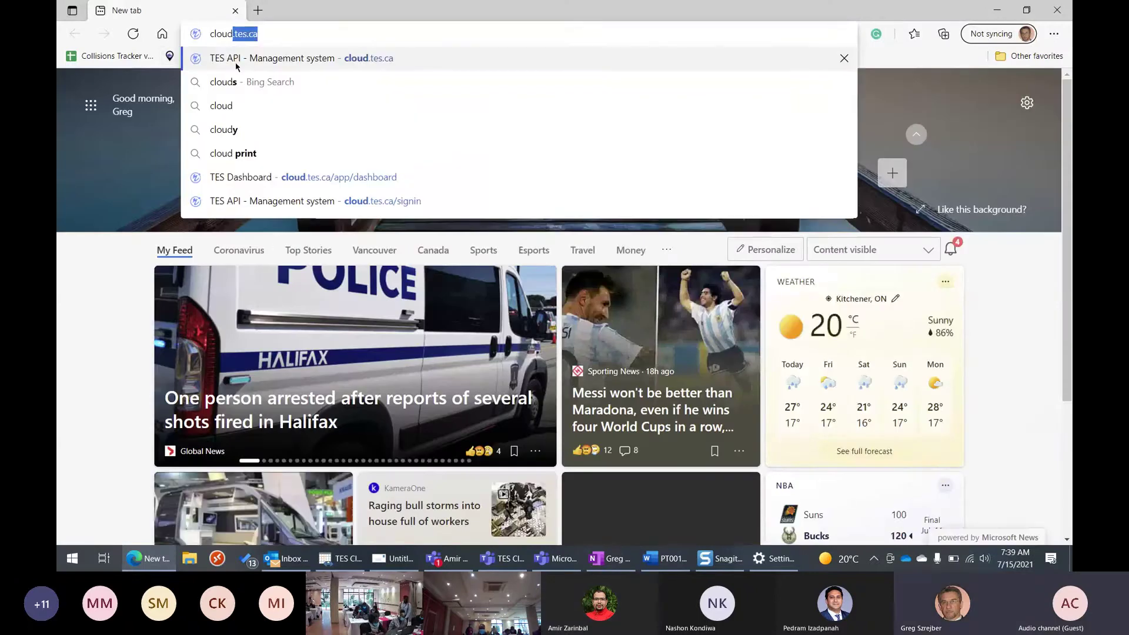
{"action": "key", "text": "Return"}
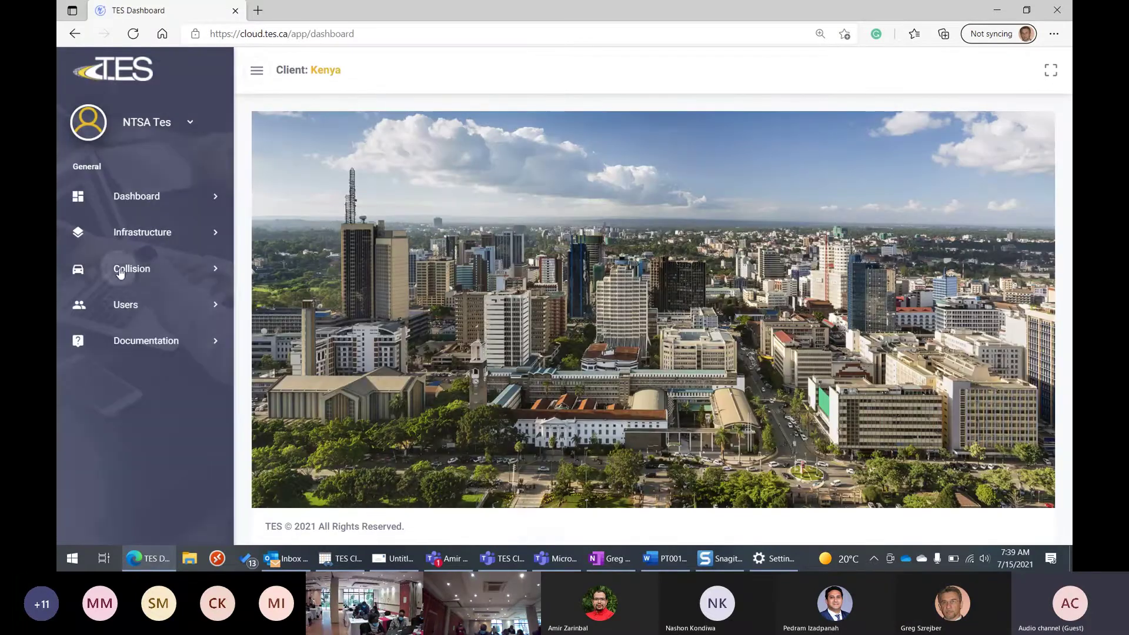
{"action": "left_click", "coordinate": [119, 271]}
{"action": "left_click", "coordinate": [123, 304]}
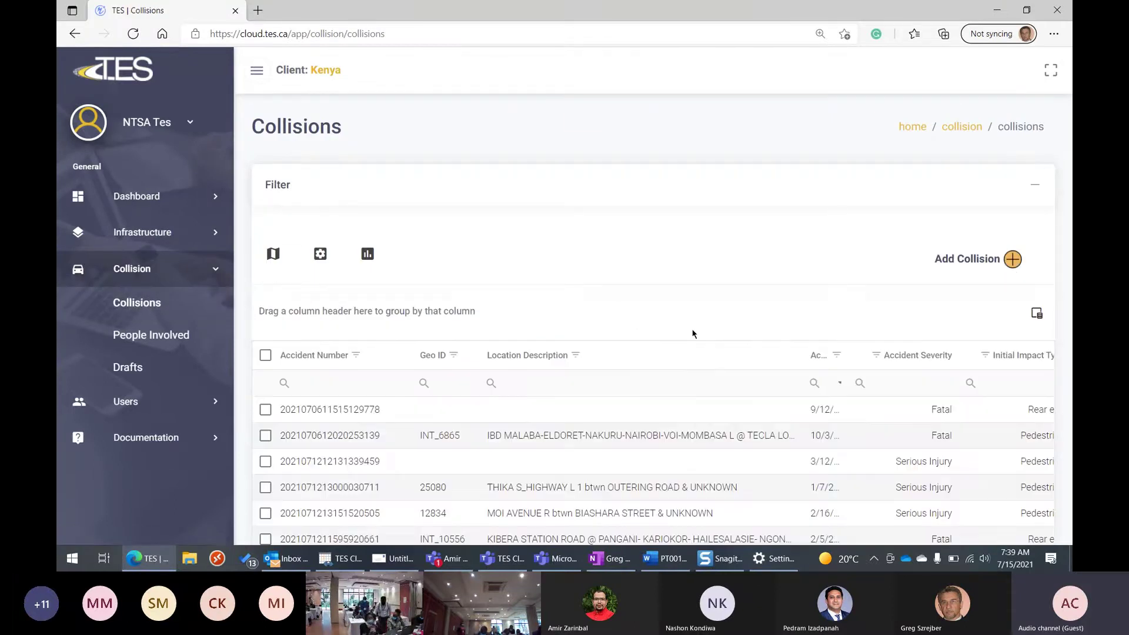
{"action": "left_click", "coordinate": [876, 355]}
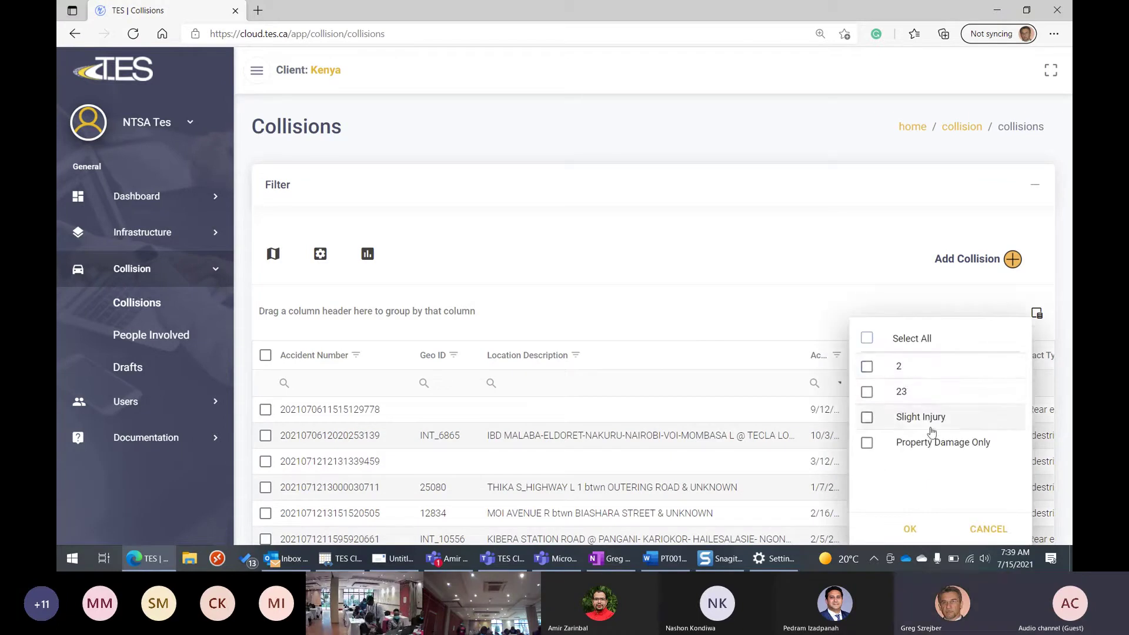
{"action": "left_click", "coordinate": [841, 229]}
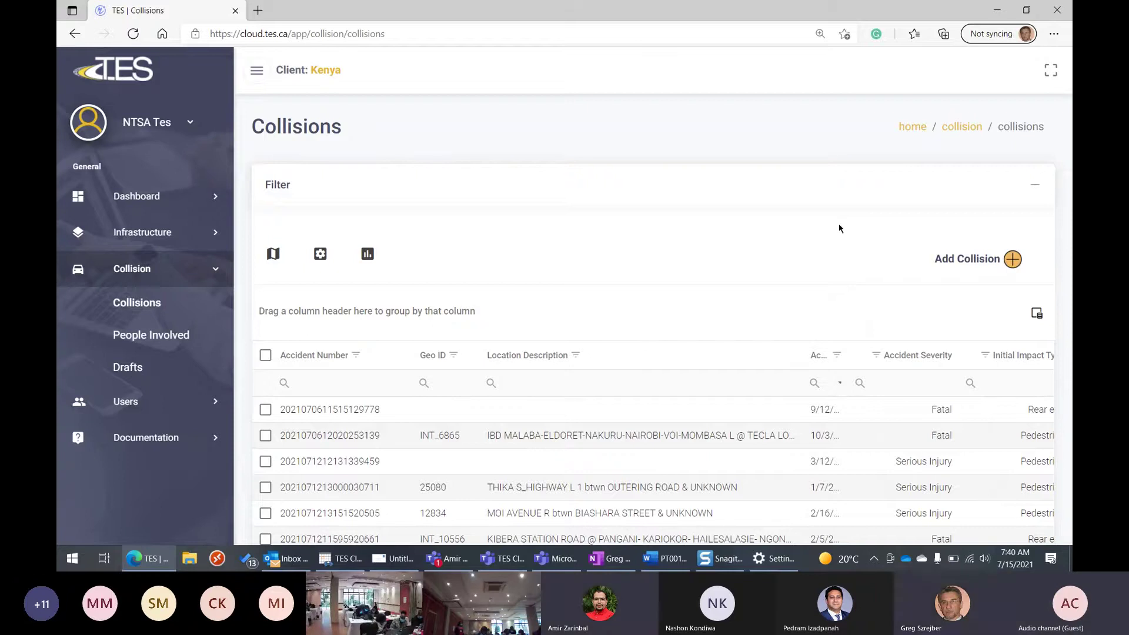
{"action": "key", "text": "XF86MonBrightnessDown"}
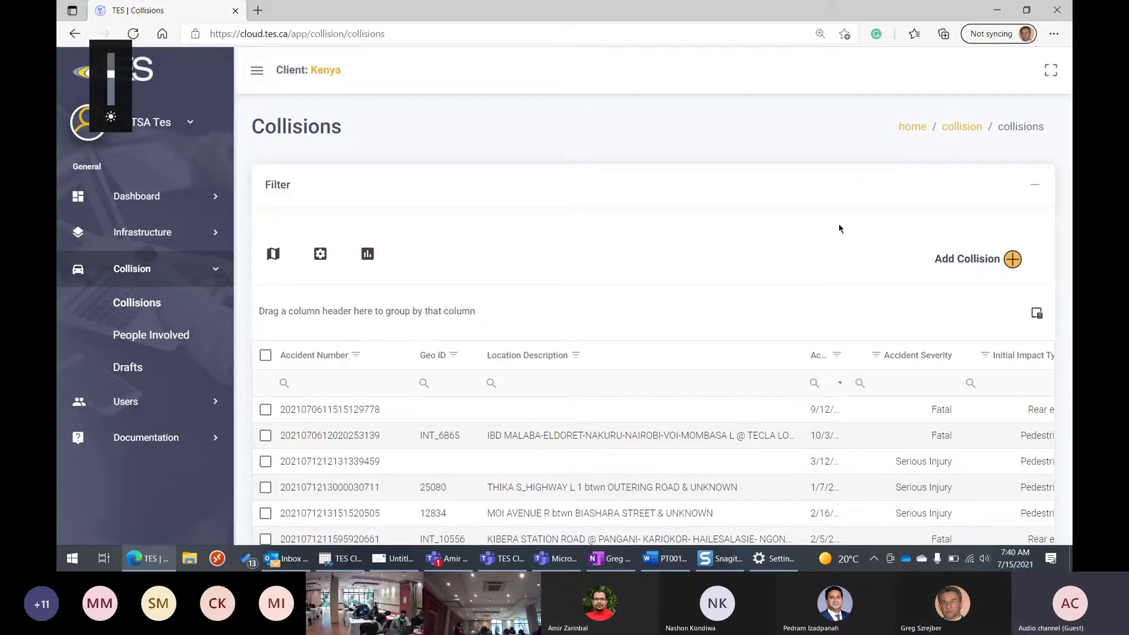
{"action": "key", "text": "XF86MonBrightnessUp"}
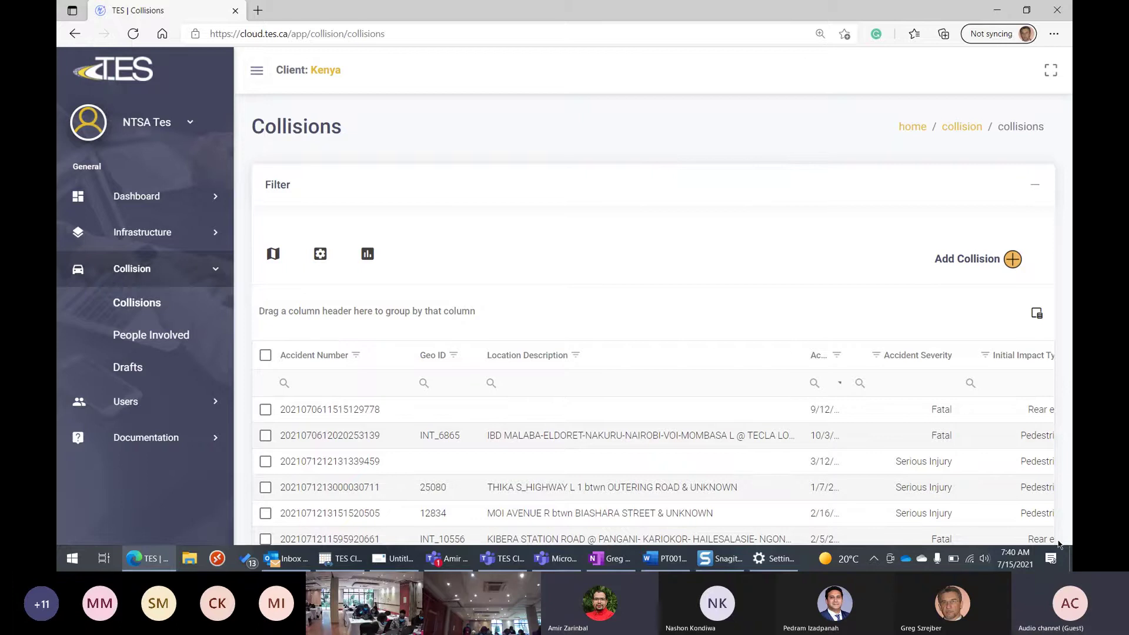
Look through the first page of collision records, down to the record count beneath the table
{"action": "scroll", "coordinate": [763, 181], "scroll_direction": "down", "scroll_amount": 1}
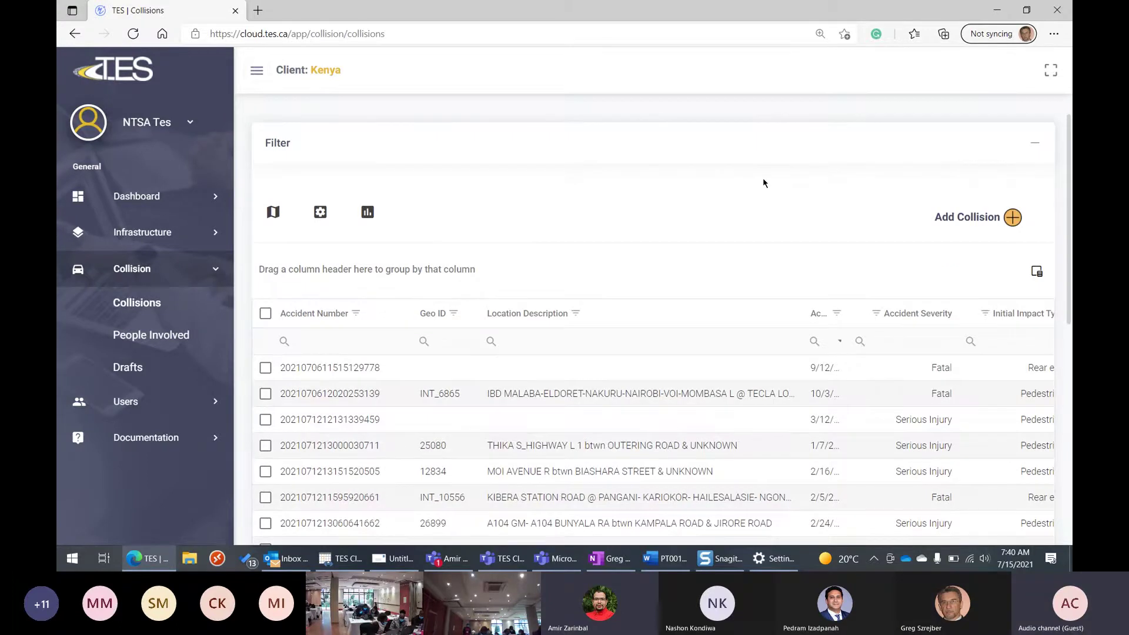
{"action": "scroll", "coordinate": [763, 182], "scroll_direction": "down", "scroll_amount": 5}
{"action": "scroll", "coordinate": [763, 182], "scroll_direction": "up", "scroll_amount": 4}
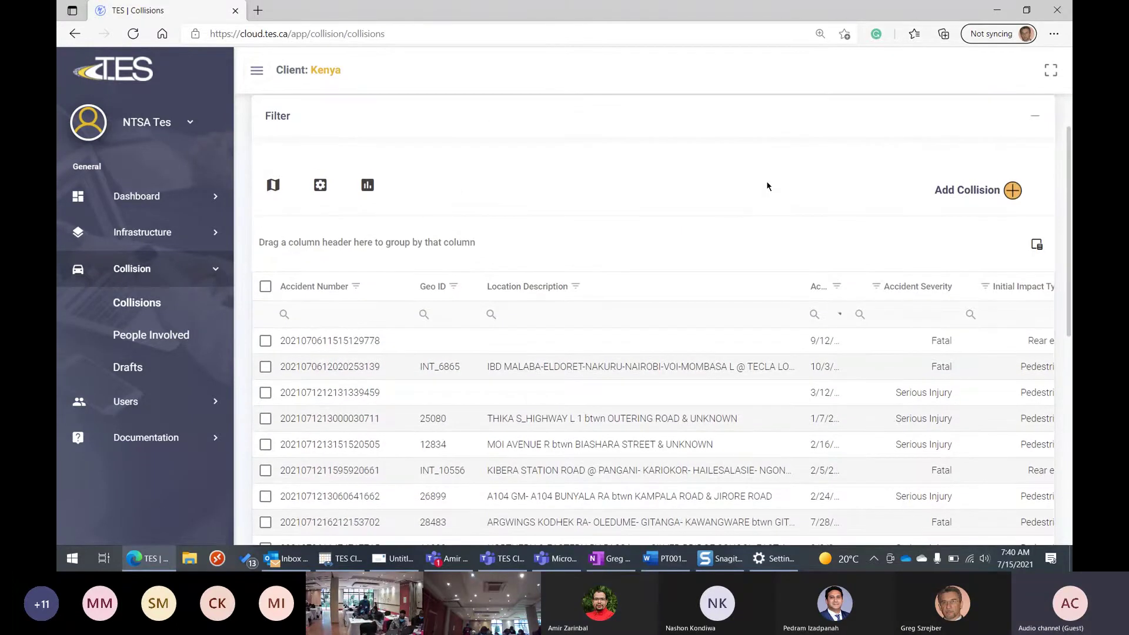
{"action": "scroll", "coordinate": [767, 186], "scroll_direction": "up", "scroll_amount": 2}
{"action": "scroll", "coordinate": [767, 186], "scroll_direction": "down", "scroll_amount": 4}
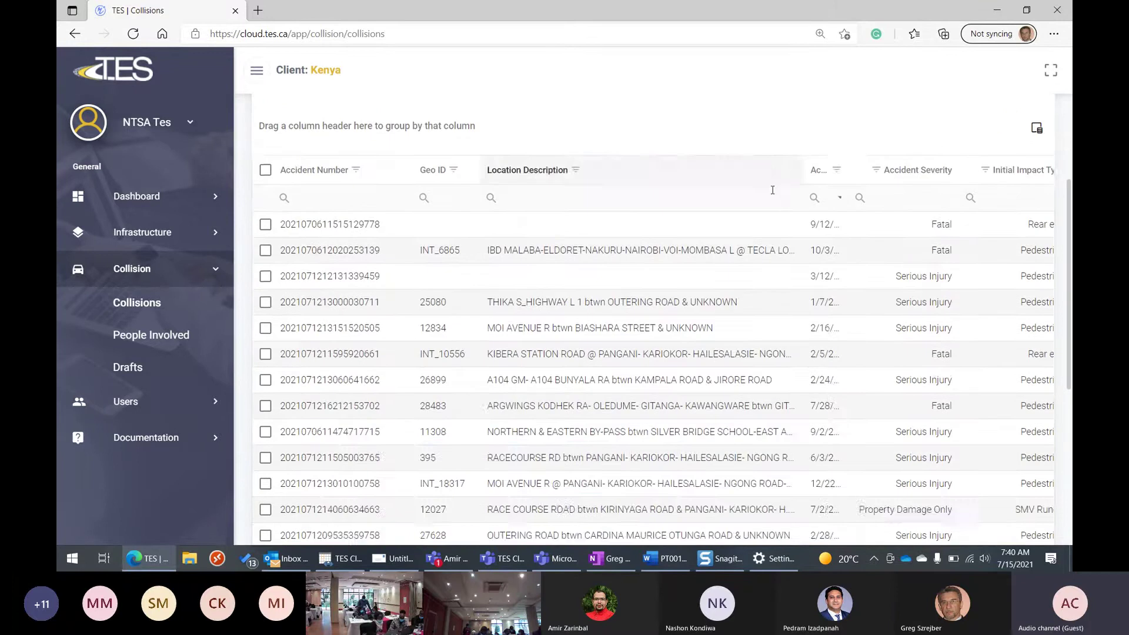
{"action": "scroll", "coordinate": [772, 190], "scroll_direction": "down", "scroll_amount": 6}
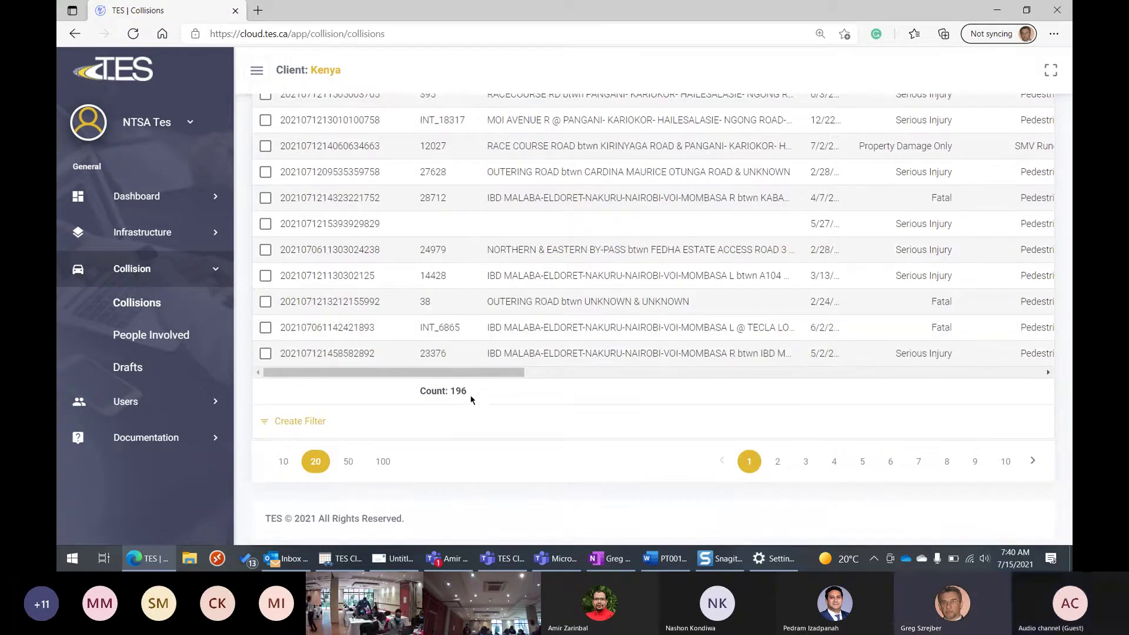
{"action": "scroll", "coordinate": [647, 302], "scroll_direction": "up", "scroll_amount": 2}
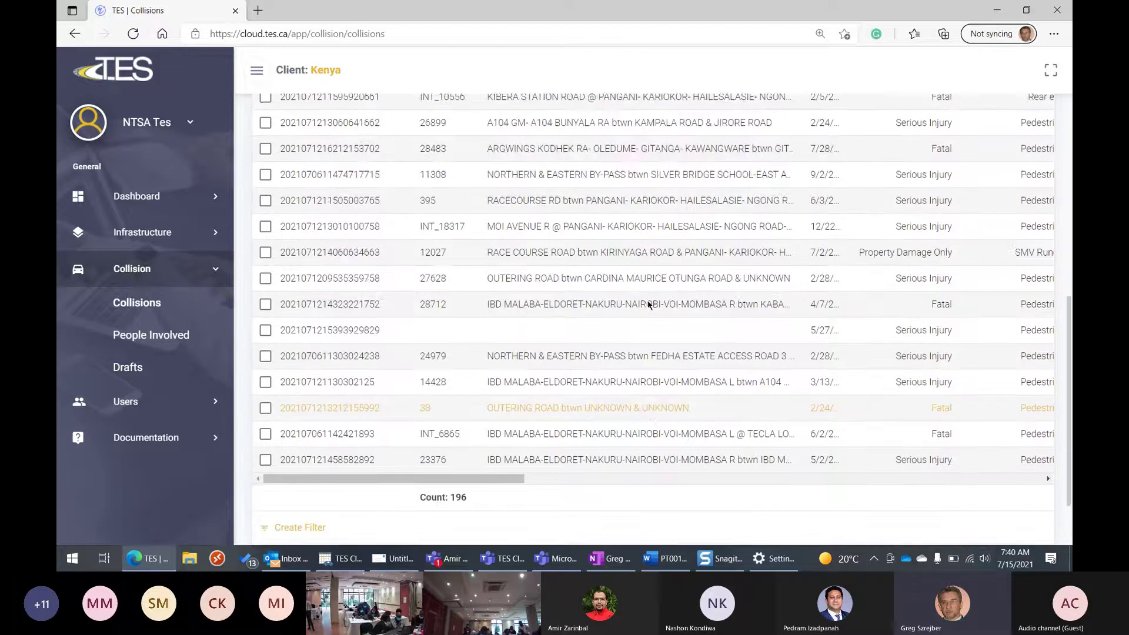
{"action": "scroll", "coordinate": [647, 305], "scroll_direction": "up", "scroll_amount": 5}
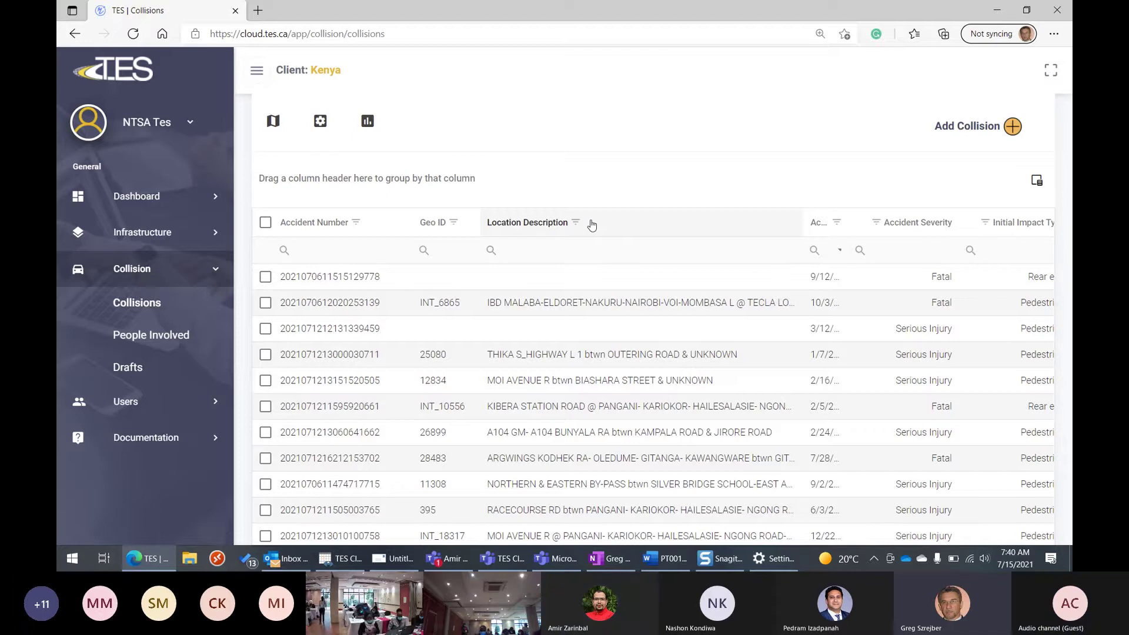
Group the collisions by Location Description and inspect the records inside the NYAYO STADIUM-KAREN group, collapsing it again
{"action": "left_click_drag", "start_coordinate": [592, 225], "coordinate": [365, 183]}
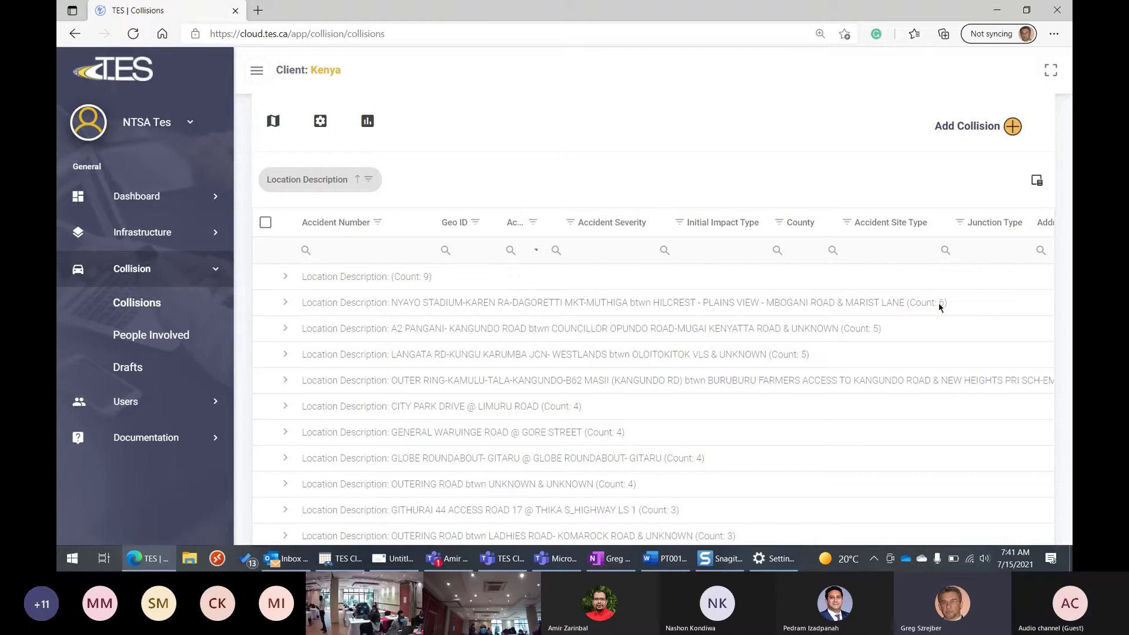
{"action": "left_click", "coordinate": [287, 304]}
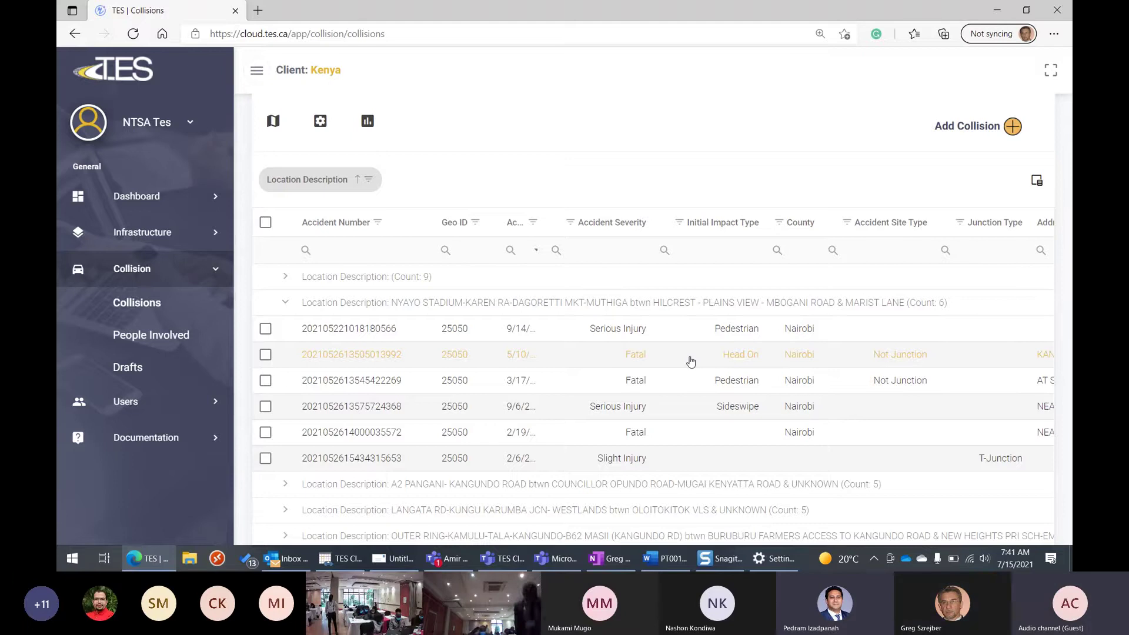
{"action": "left_click", "coordinate": [288, 308]}
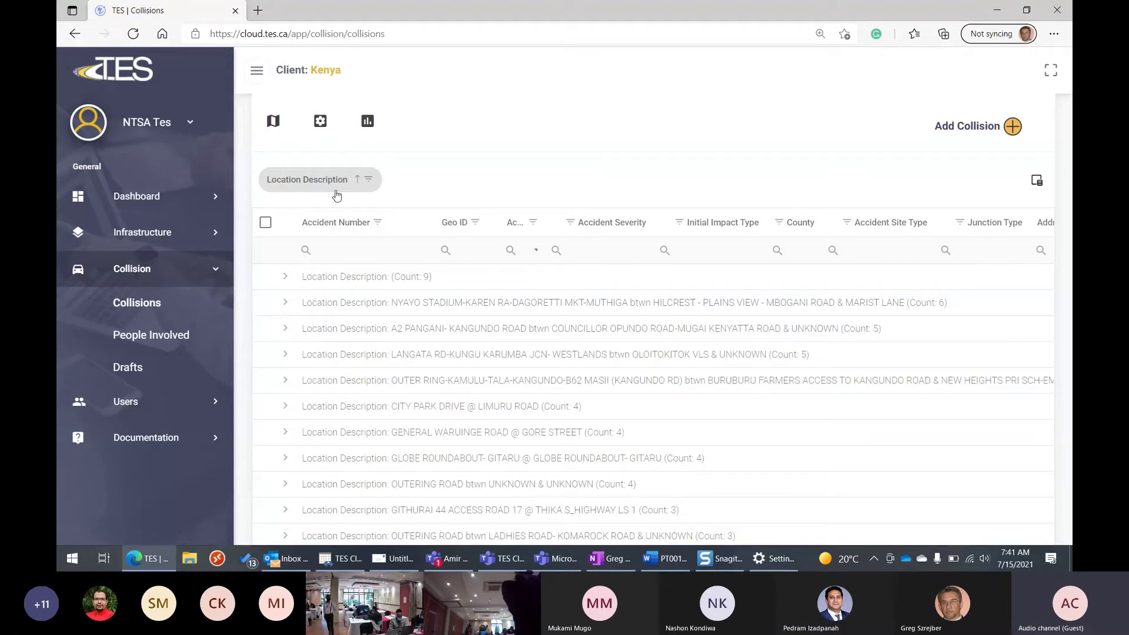
Ungroup and regroup the collisions by Location Description, finally returning that column to the table directly after Accident Severity
{"action": "left_click_drag", "start_coordinate": [331, 182], "coordinate": [580, 233]}
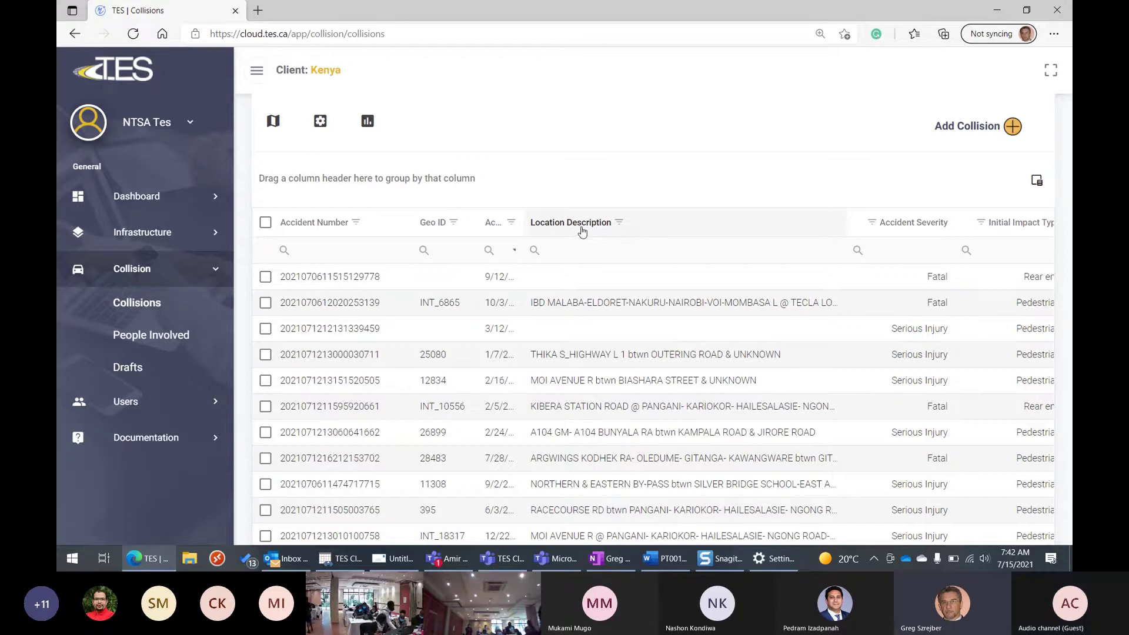
{"action": "left_click_drag", "start_coordinate": [581, 232], "coordinate": [310, 191]}
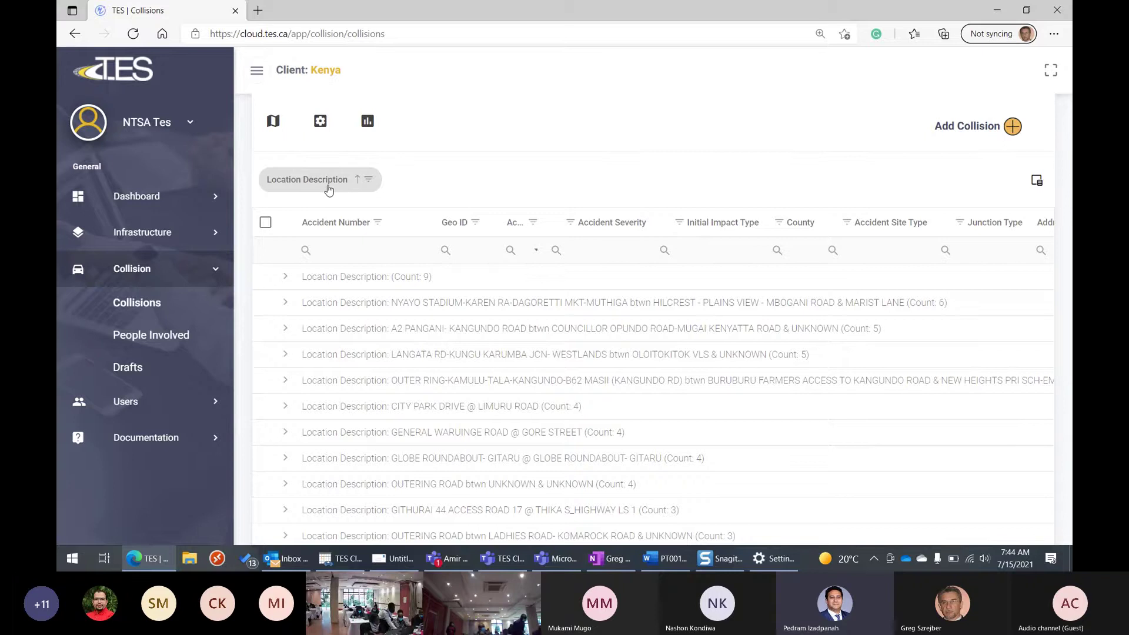
{"action": "left_click_drag", "start_coordinate": [353, 187], "coordinate": [679, 248]}
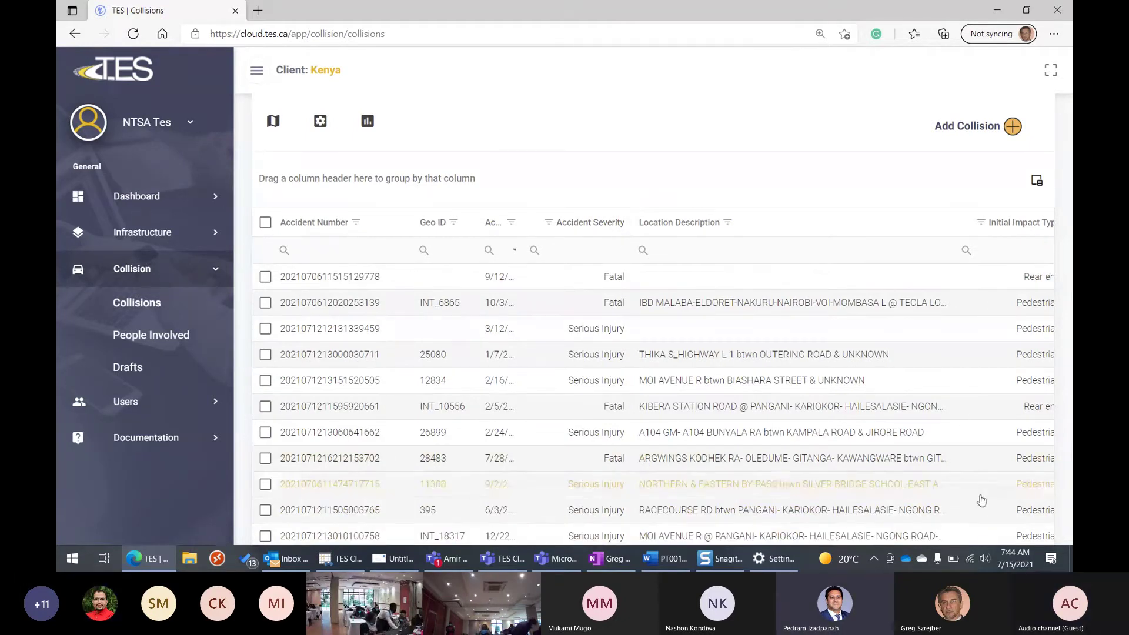
Examine the remaining collision columns across the table as far as Apparent Police Cause Code
{"action": "scroll", "coordinate": [979, 499], "scroll_direction": "down", "scroll_amount": 3}
{"action": "scroll", "coordinate": [979, 501], "scroll_direction": "down", "scroll_amount": 3}
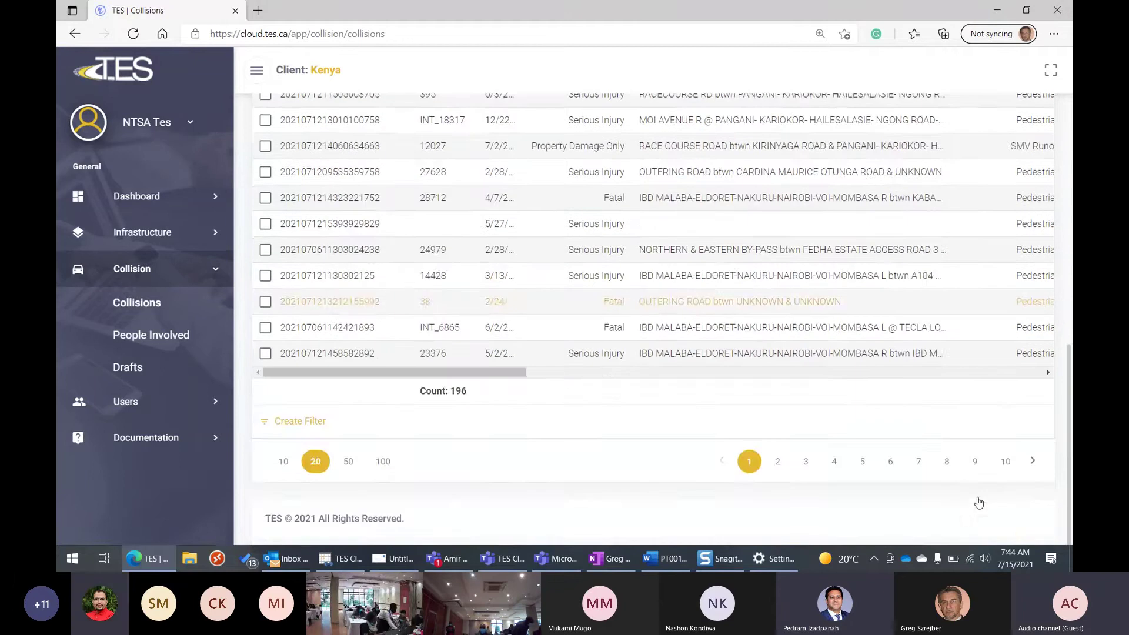
{"action": "left_click", "coordinate": [961, 372]}
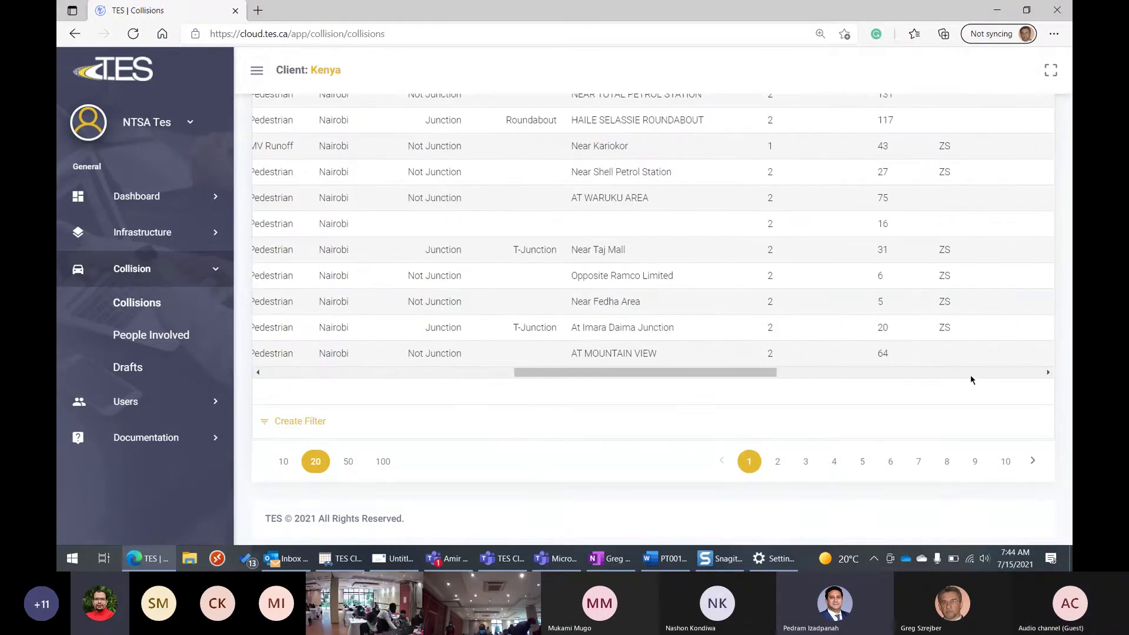
{"action": "left_click", "coordinate": [970, 375]}
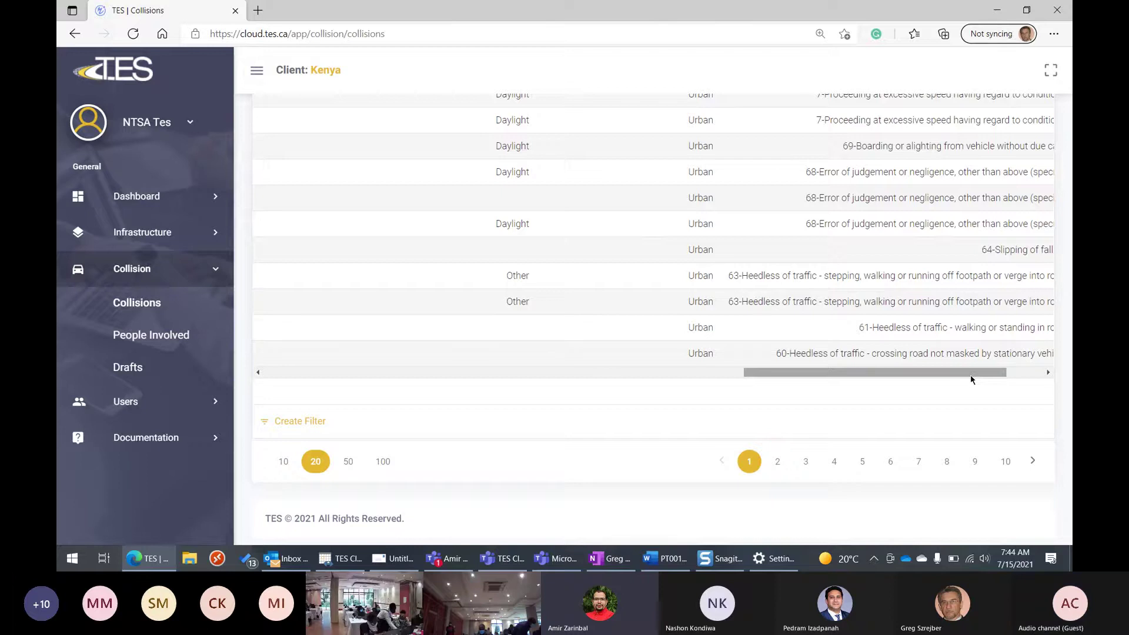
{"action": "scroll", "coordinate": [972, 380], "scroll_direction": "up", "scroll_amount": 6}
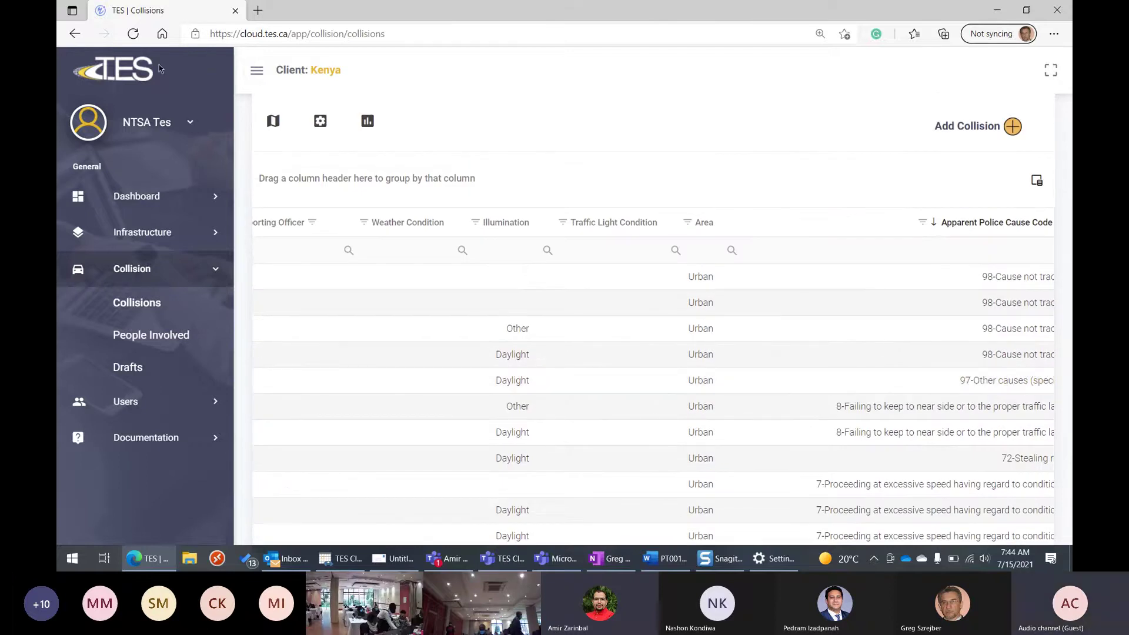
Reload the Collisions page and check the Accident Severity filter choices several times, leaving them all unticked
{"action": "left_click", "coordinate": [133, 33]}
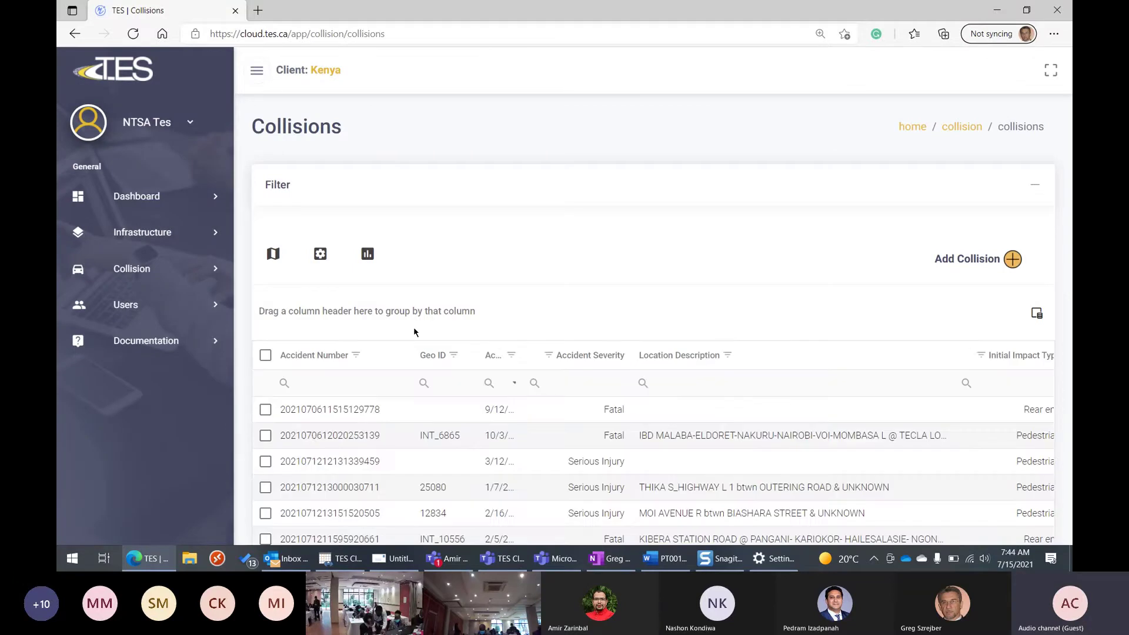
{"action": "scroll", "coordinate": [414, 333], "scroll_direction": "down", "scroll_amount": 4}
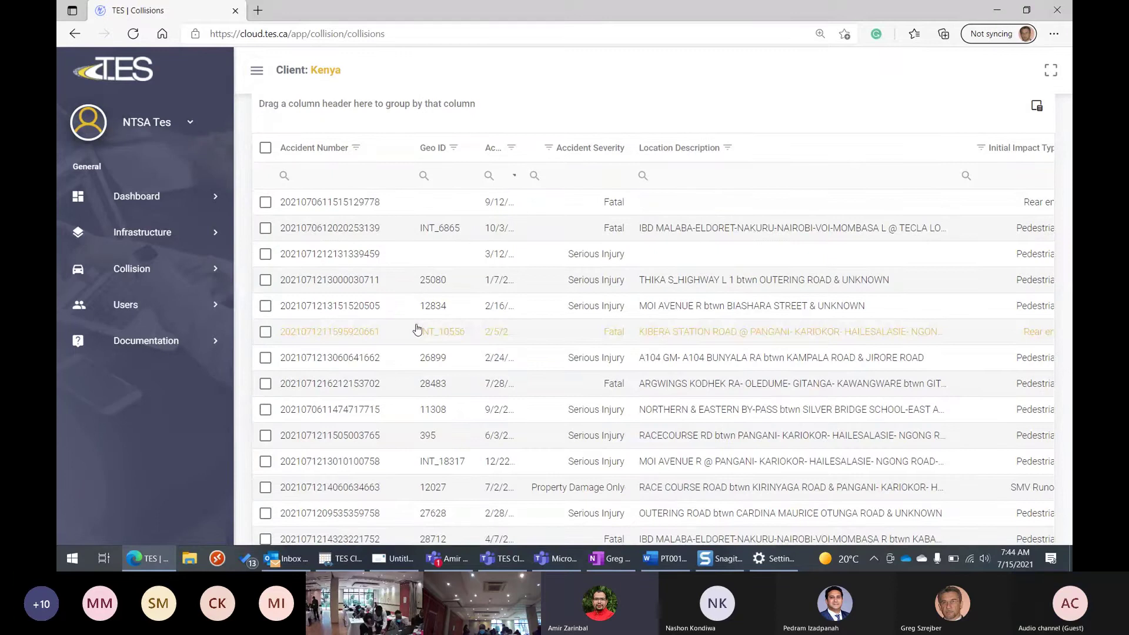
{"action": "scroll", "coordinate": [415, 330], "scroll_direction": "up", "scroll_amount": 1}
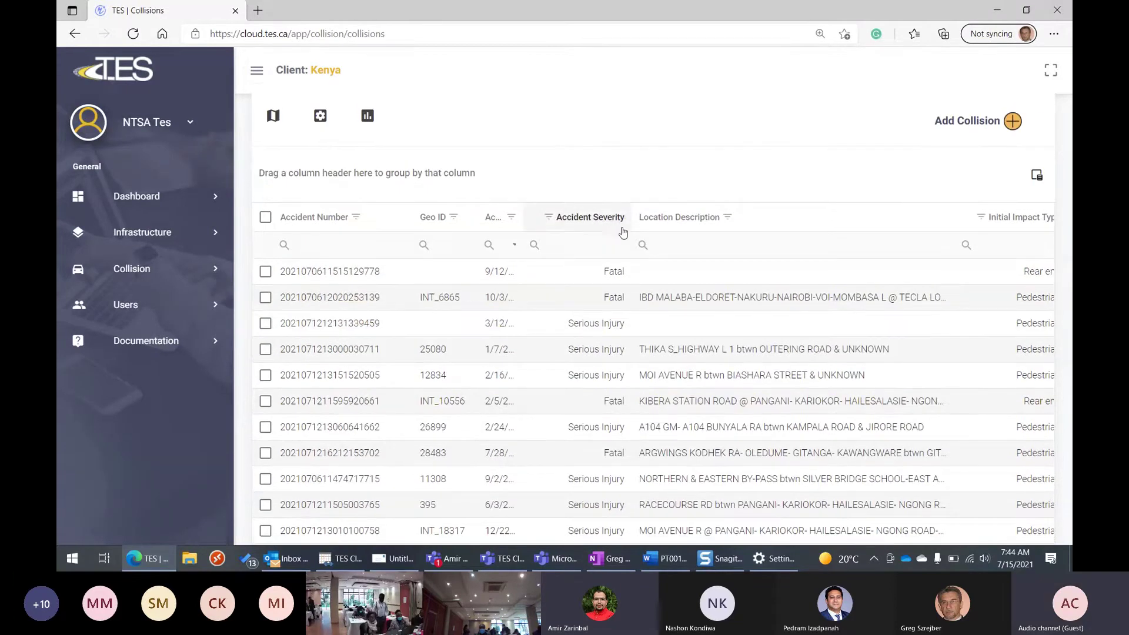
{"action": "left_click", "coordinate": [548, 217]}
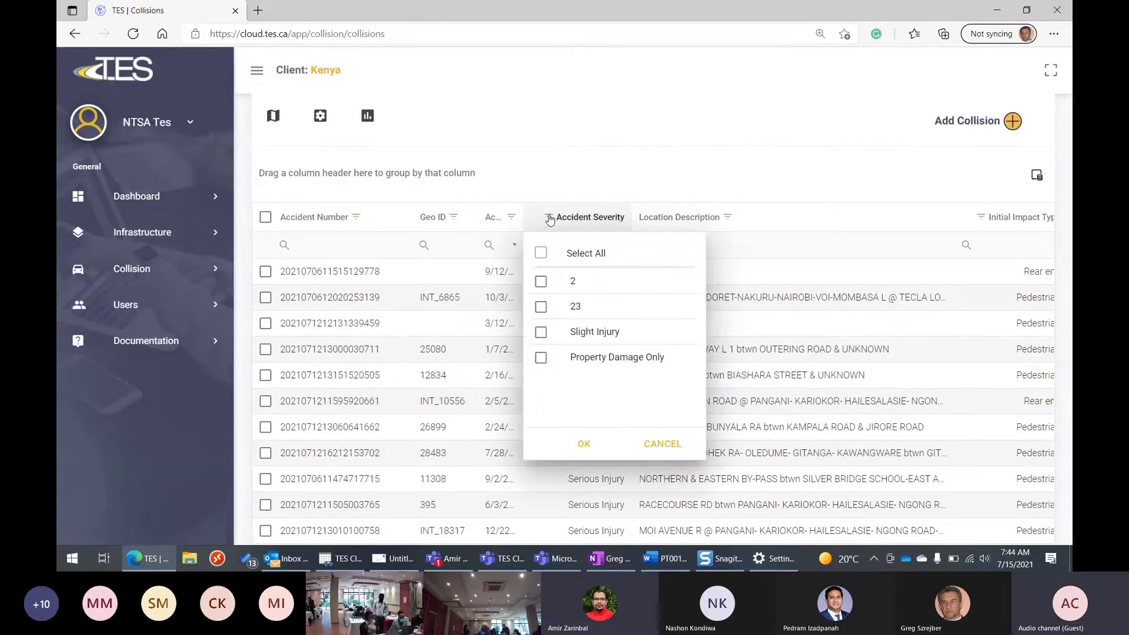
{"action": "left_click", "coordinate": [549, 217]}
{"action": "left_click", "coordinate": [549, 217]}
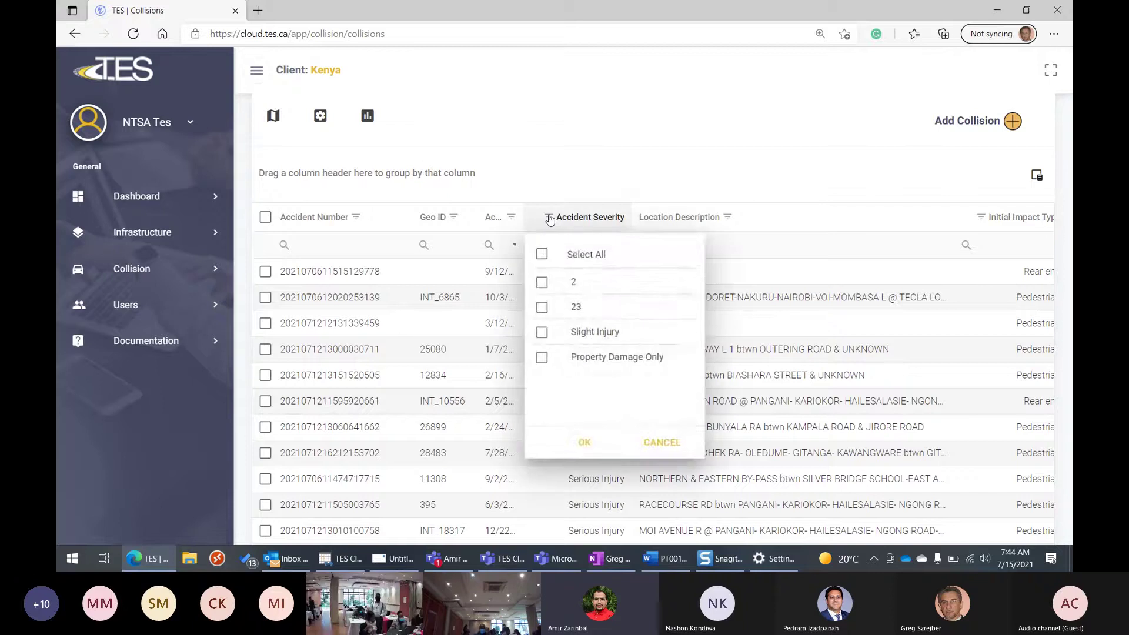
{"action": "left_click", "coordinate": [548, 218]}
{"action": "left_click", "coordinate": [549, 217]}
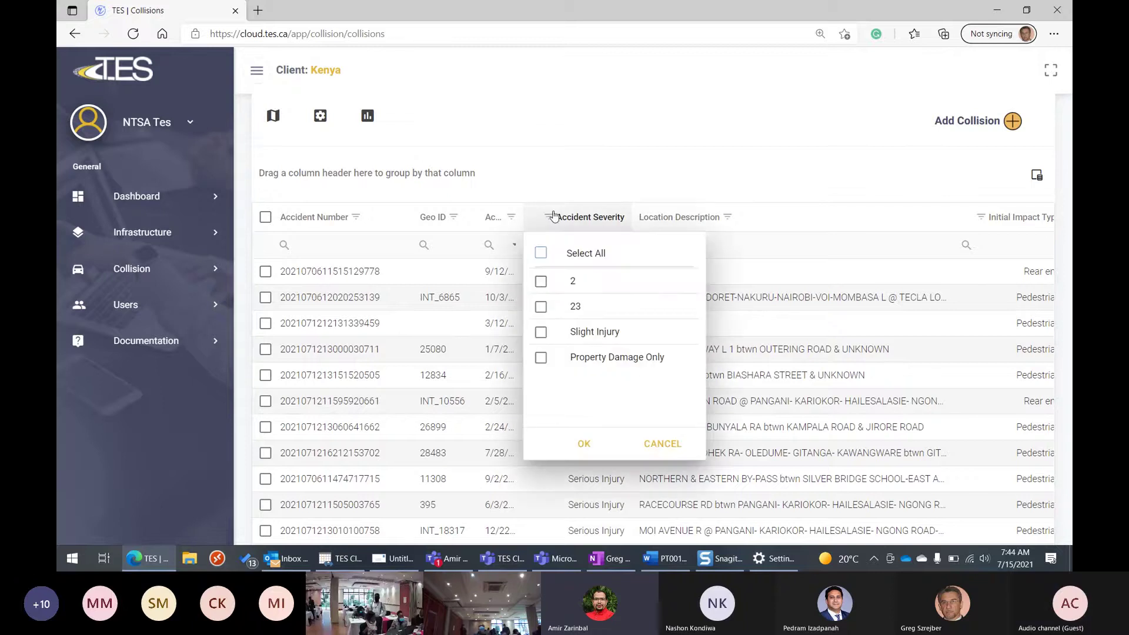
{"action": "left_click", "coordinate": [555, 160]}
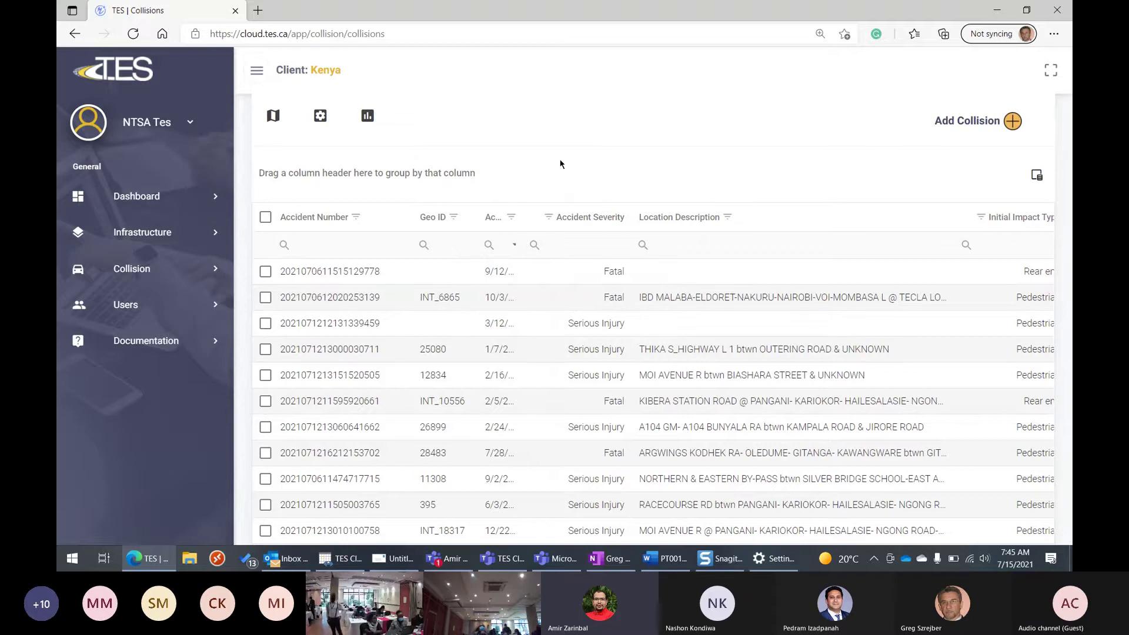
Reload the Collisions page, view the records grouped by Location Description, and return that column after Accident Severity
{"action": "left_click", "coordinate": [133, 34]}
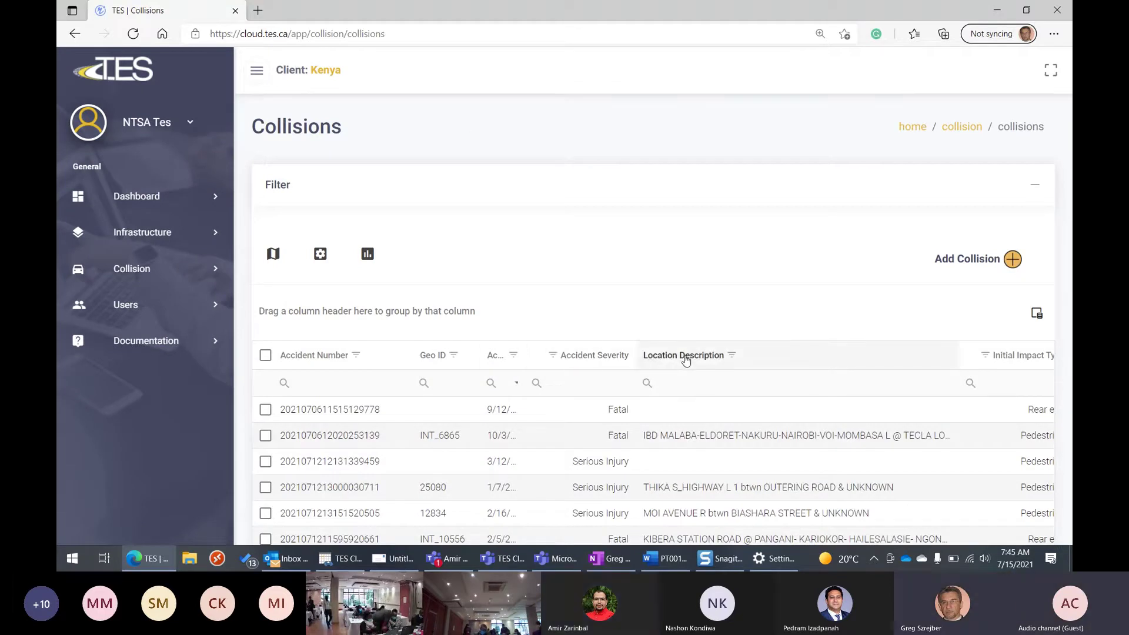
{"action": "left_click_drag", "start_coordinate": [518, 331], "coordinate": [327, 314]}
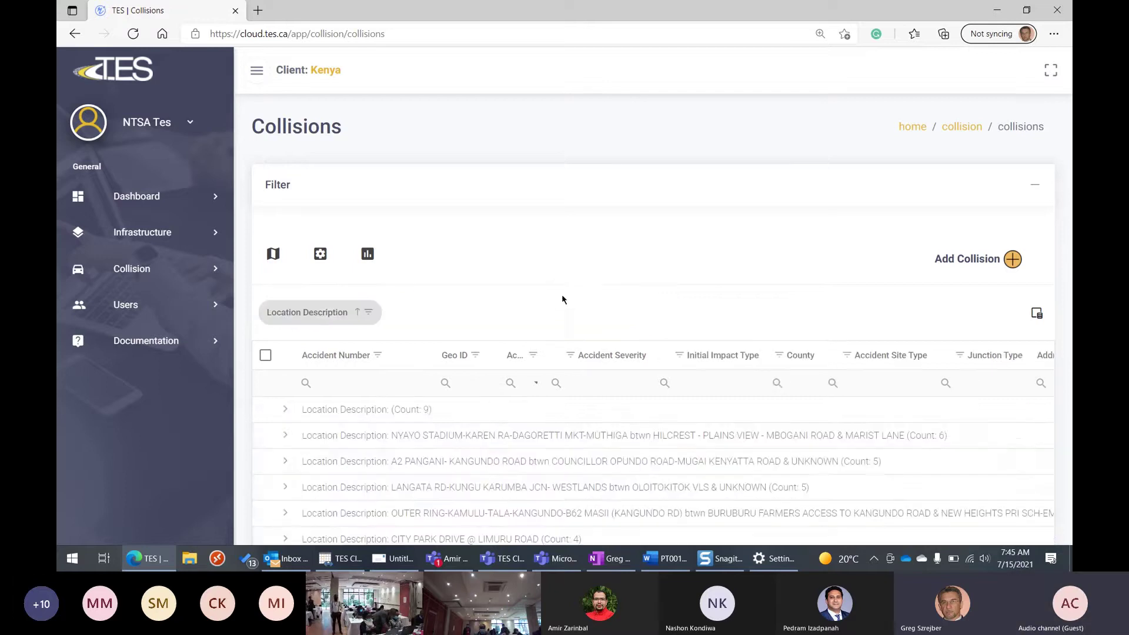
{"action": "scroll", "coordinate": [563, 296], "scroll_direction": "down", "scroll_amount": 3}
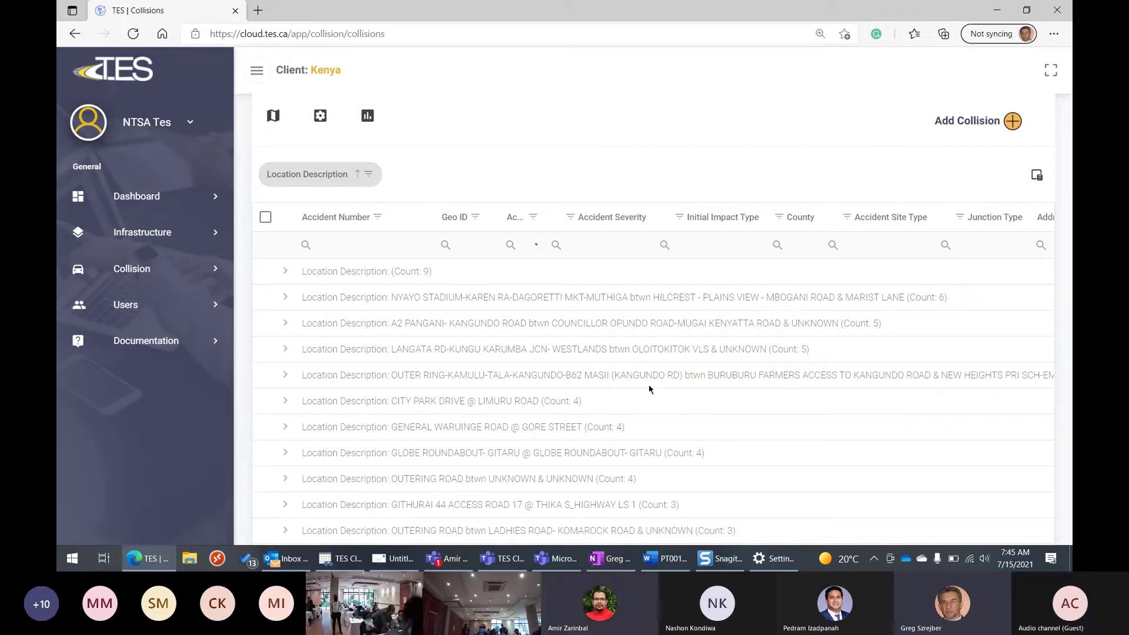
{"action": "left_click_drag", "start_coordinate": [341, 186], "coordinate": [660, 227]}
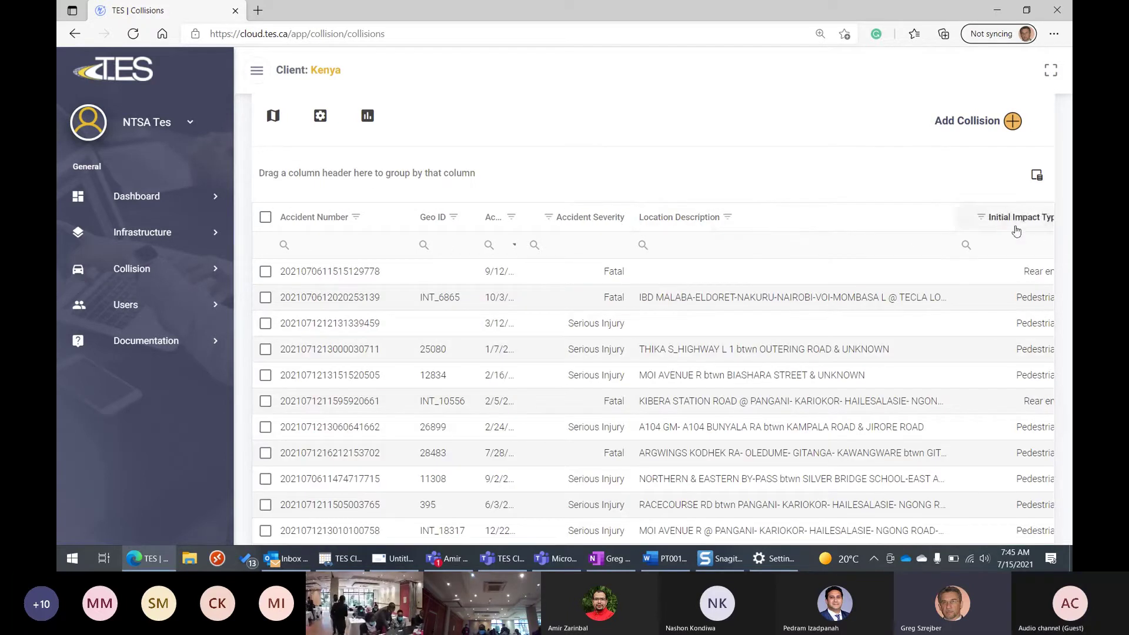
Group the collisions by Initial Impact Type and by Accident Severity in turn, ungrouping each into the columns before Location Description
{"action": "left_click_drag", "start_coordinate": [1016, 224], "coordinate": [317, 181]}
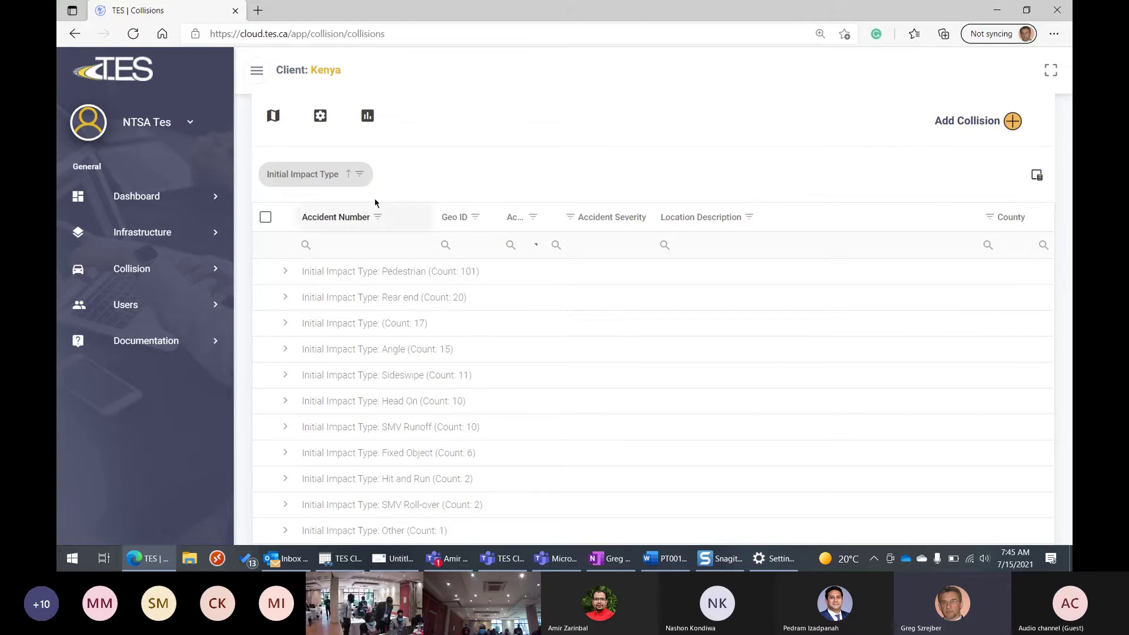
{"action": "left_click_drag", "start_coordinate": [336, 180], "coordinate": [619, 232]}
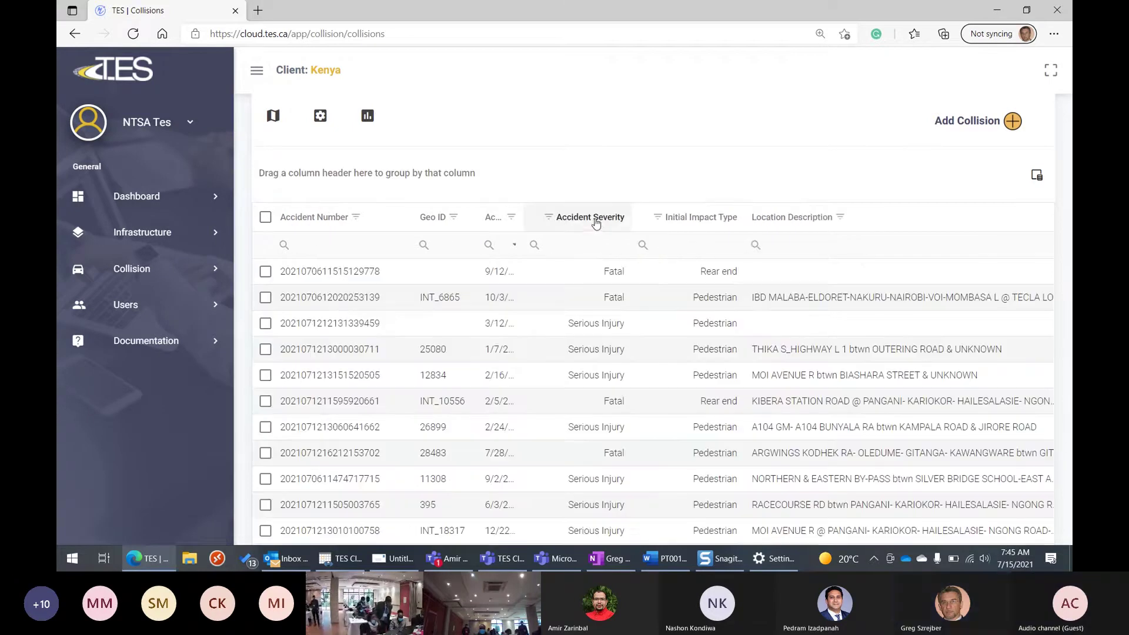
{"action": "left_click_drag", "start_coordinate": [592, 223], "coordinate": [341, 183]}
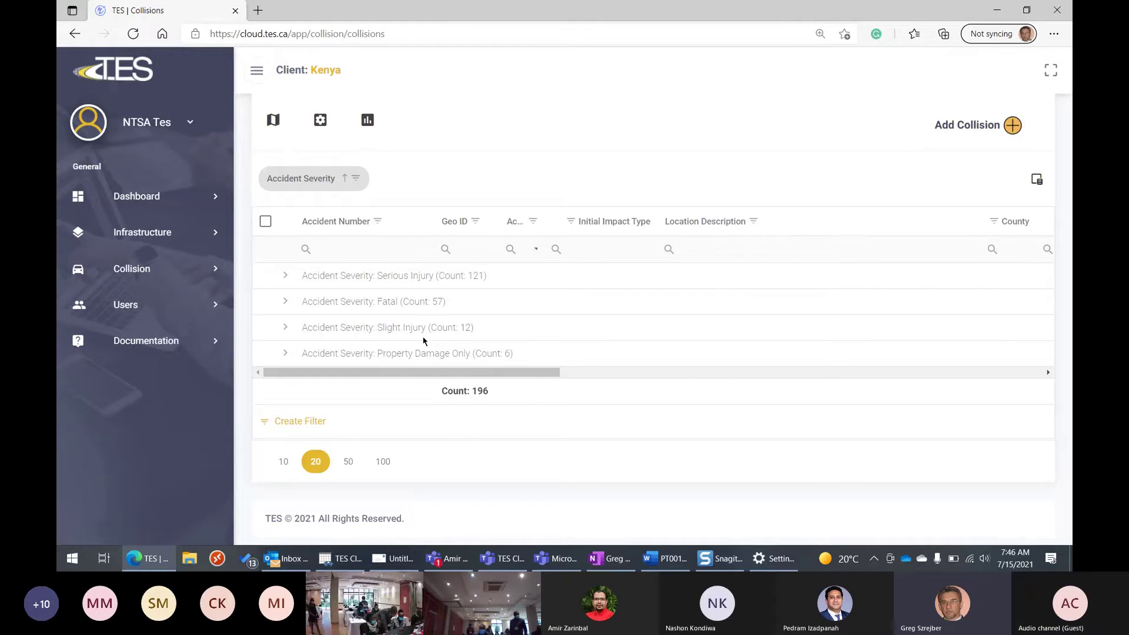
{"action": "left_click_drag", "start_coordinate": [329, 178], "coordinate": [664, 230]}
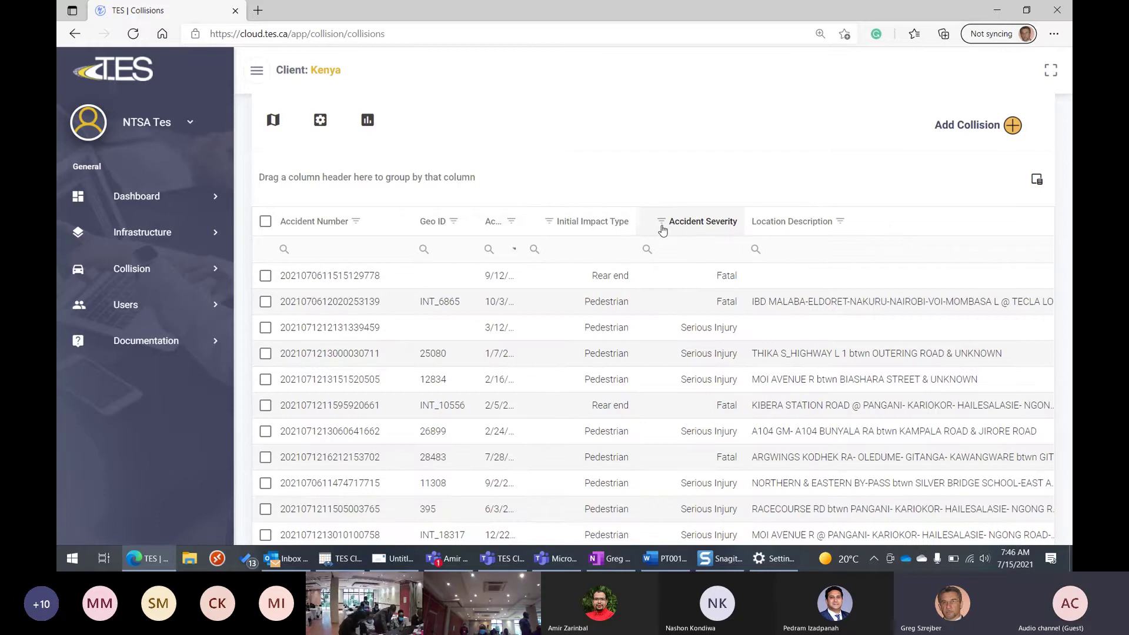
View the collisions grouped by Accident Date Time and return that column to its place after Geo ID
{"action": "left_click_drag", "start_coordinate": [506, 226], "coordinate": [385, 180]}
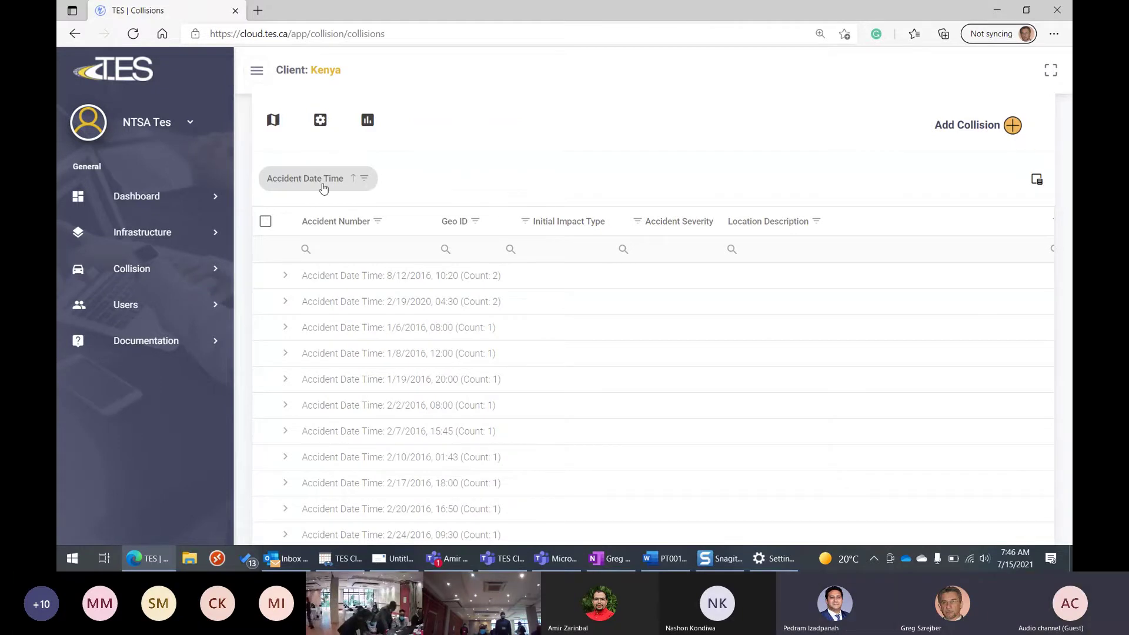
{"action": "left_click_drag", "start_coordinate": [324, 187], "coordinate": [531, 237]}
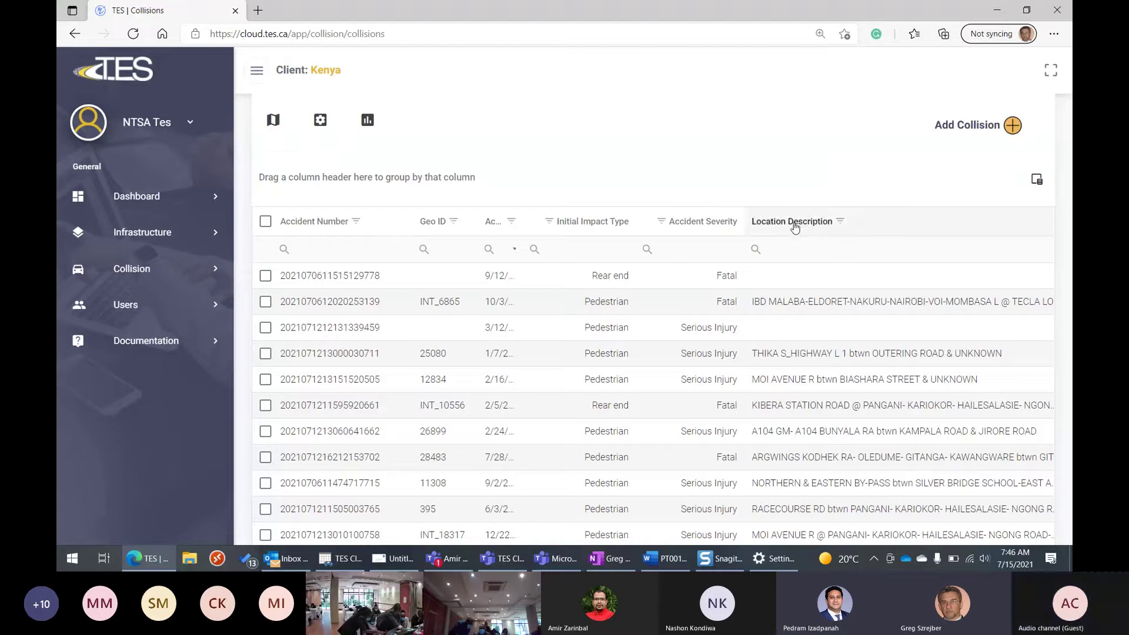
Group the collisions by Location Description and Initial Impact Type, and expand the NYAYO STADIUM-KAREN RA location group
{"action": "left_click_drag", "start_coordinate": [768, 222], "coordinate": [328, 183]}
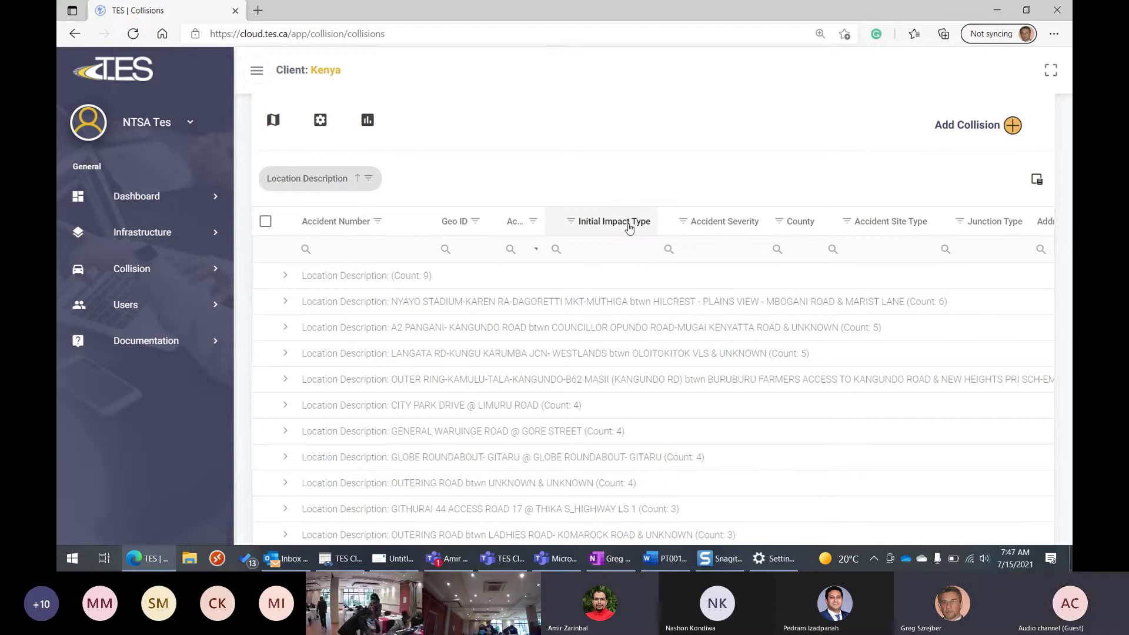
{"action": "left_click_drag", "start_coordinate": [629, 228], "coordinate": [466, 189]}
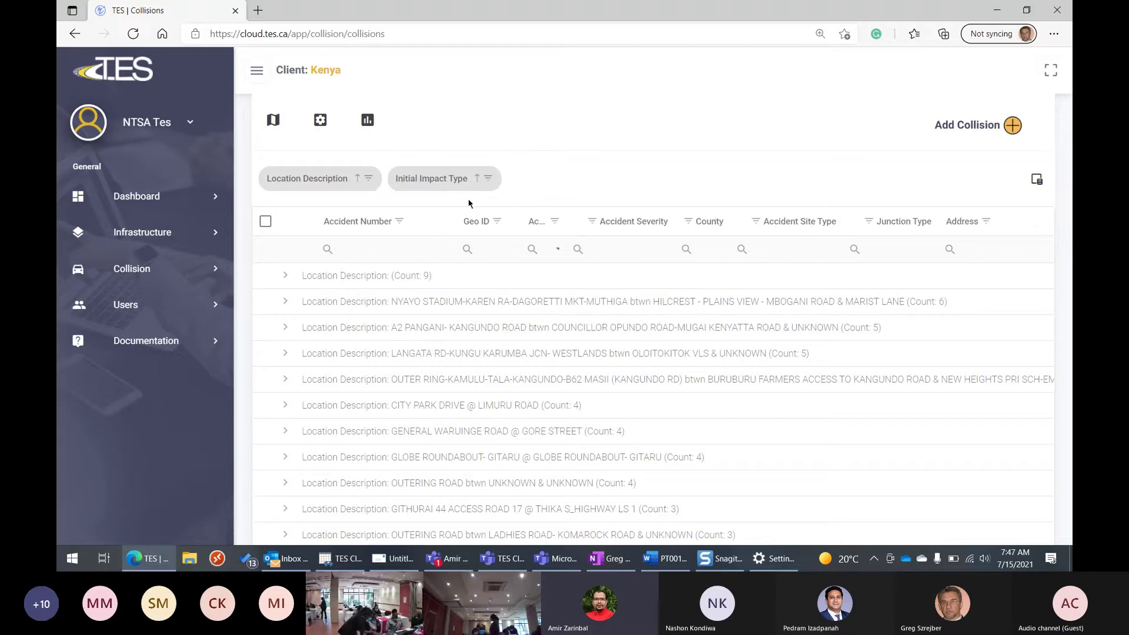
{"action": "left_click", "coordinate": [286, 302]}
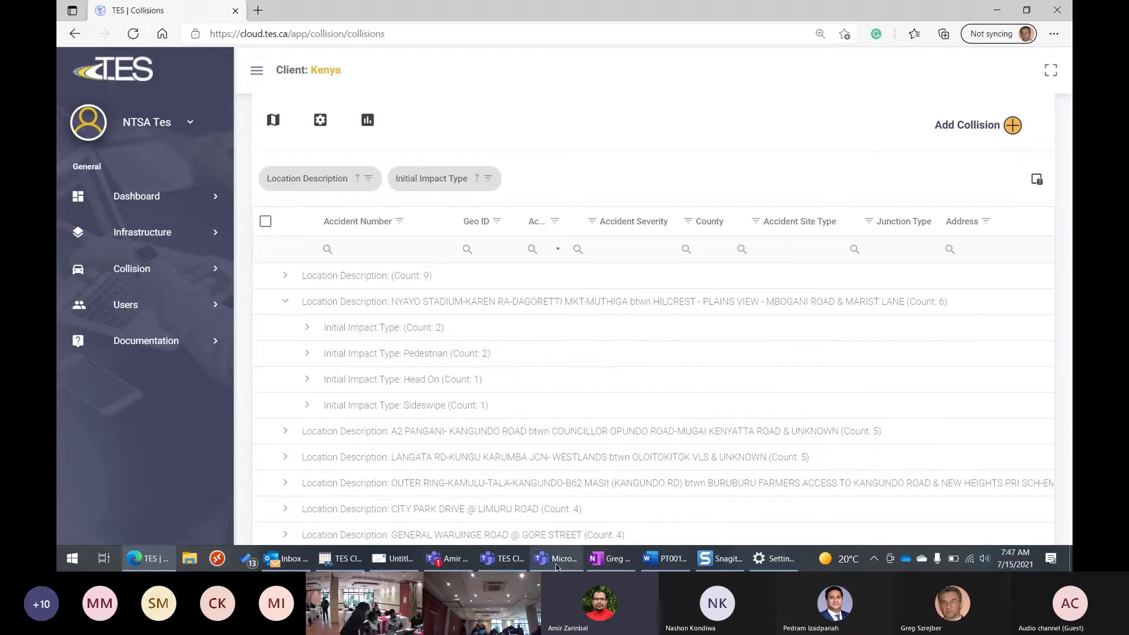
{"action": "mouse_move", "coordinate": [555, 565]}
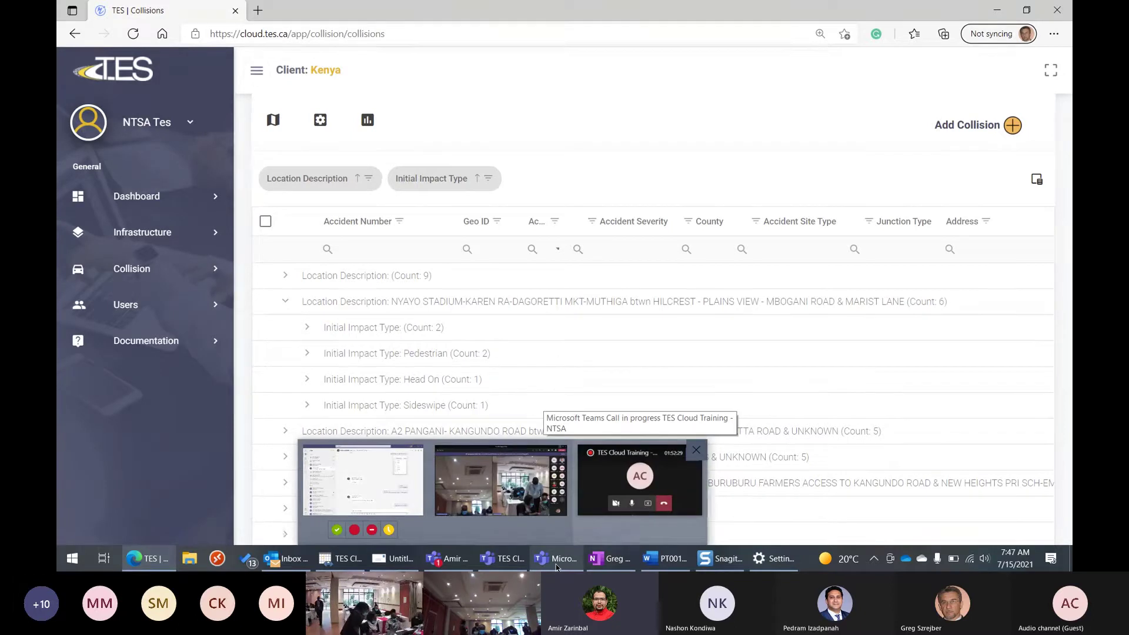
{"action": "left_click", "coordinate": [457, 564]}
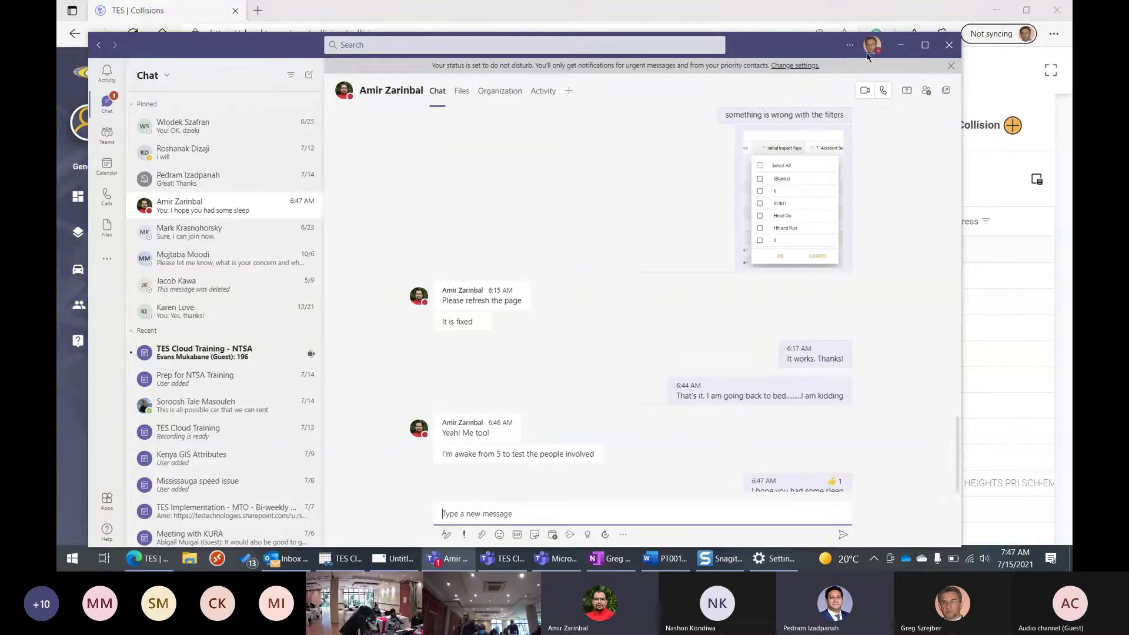
{"action": "left_click", "coordinate": [902, 45]}
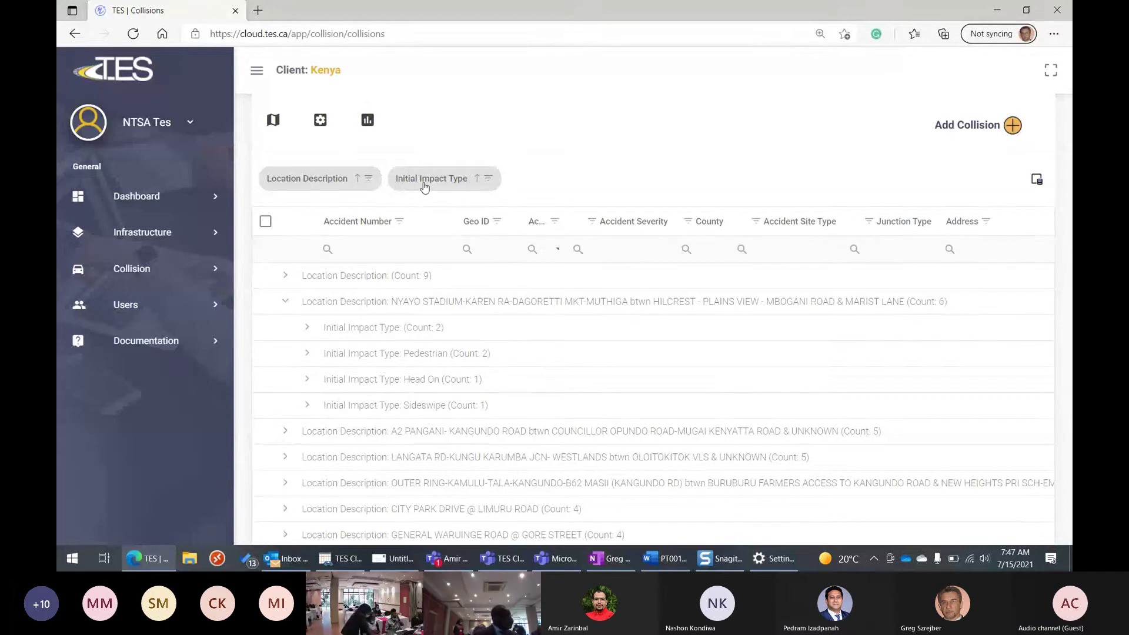
Replace the Initial Impact Type subgrouping with Accident Severity and expand the NYAYO STADIUM-KAREN RA location group
{"action": "left_click_drag", "start_coordinate": [423, 186], "coordinate": [661, 238]}
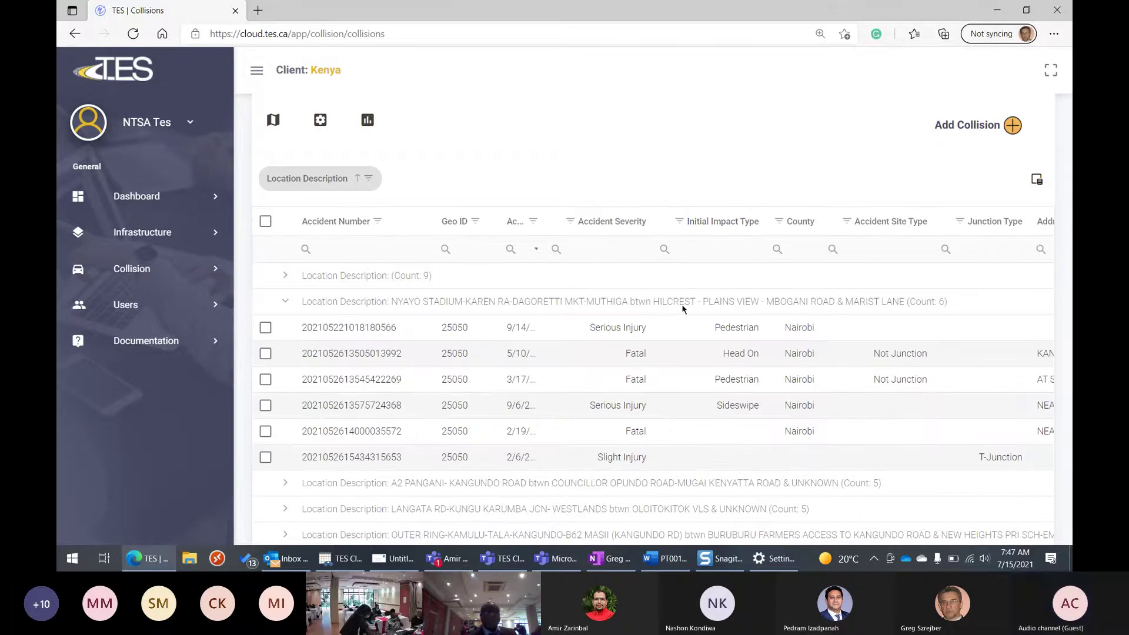
{"action": "left_click", "coordinate": [286, 303]}
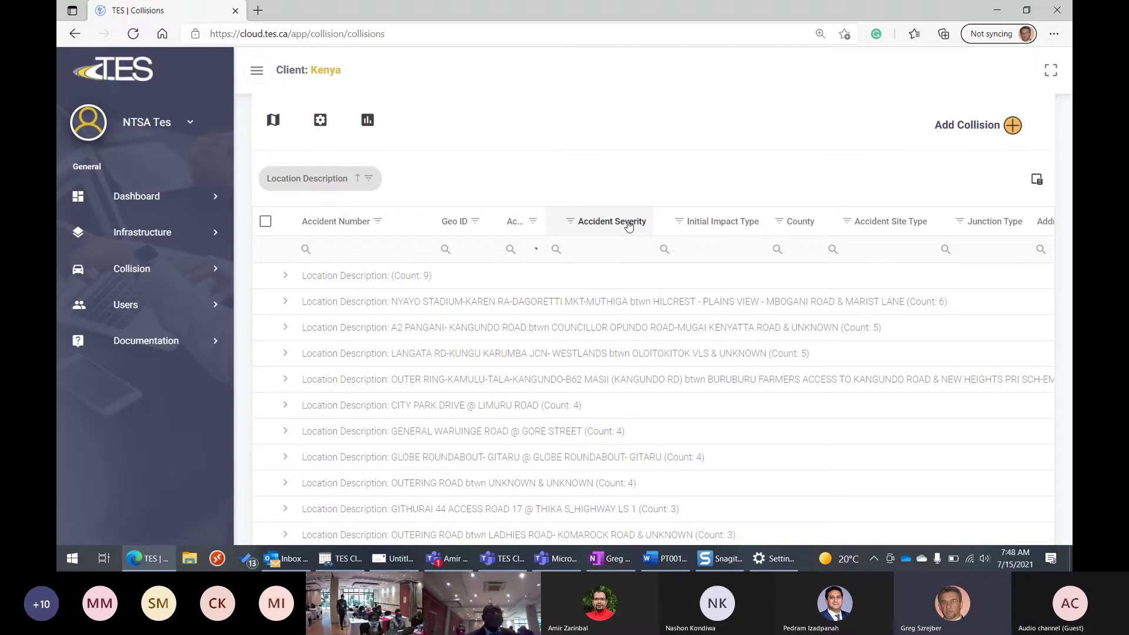
{"action": "left_click_drag", "start_coordinate": [628, 225], "coordinate": [462, 188]}
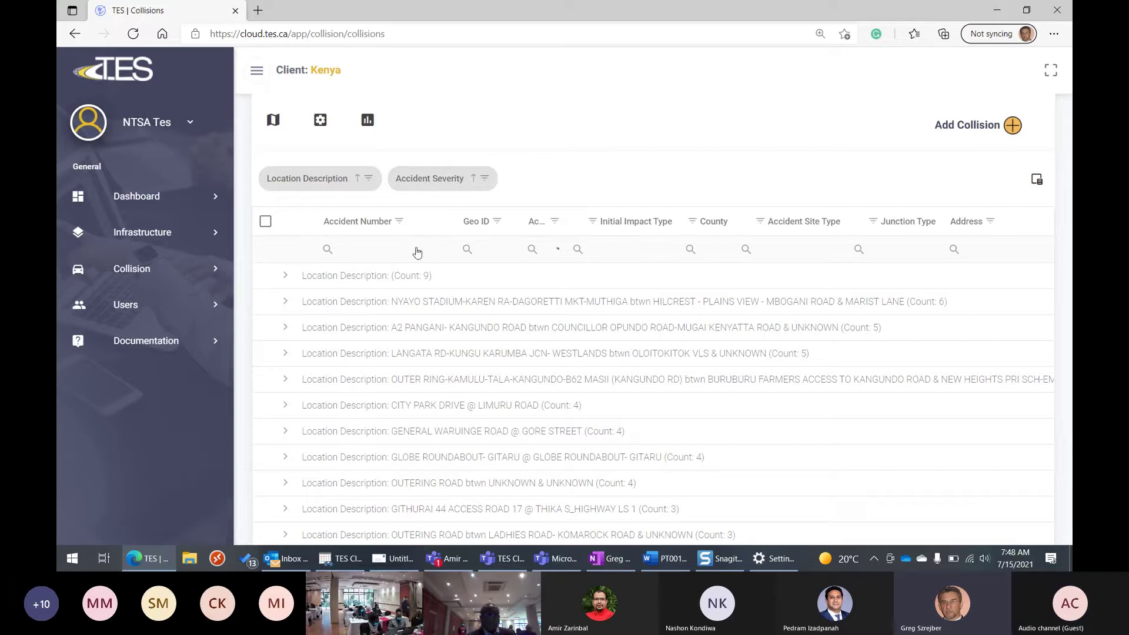
{"action": "left_click", "coordinate": [287, 301]}
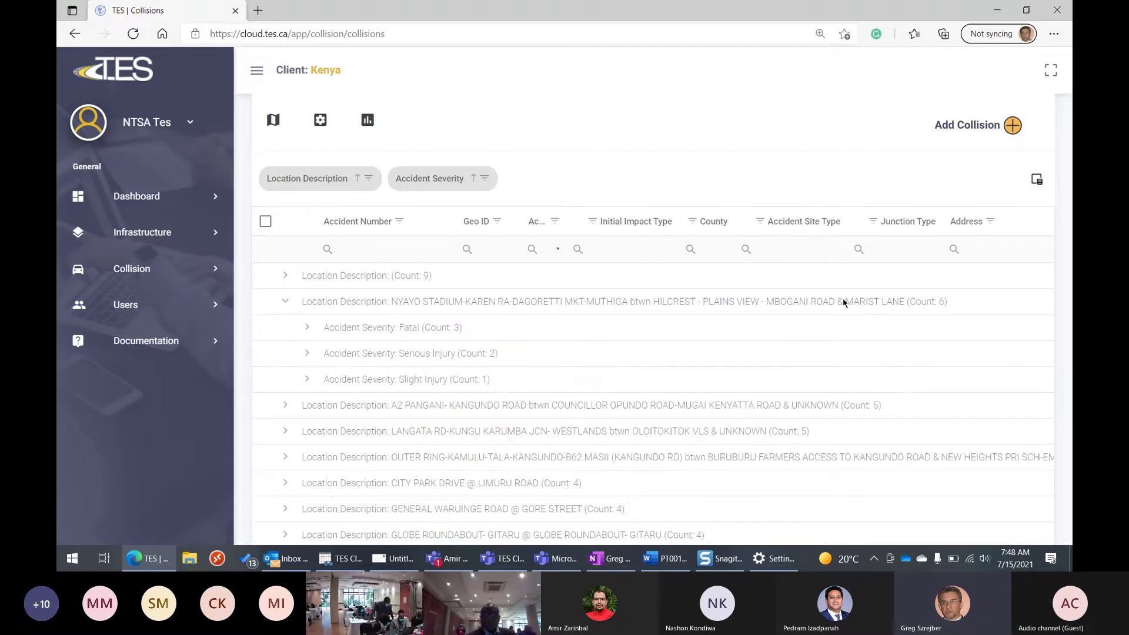
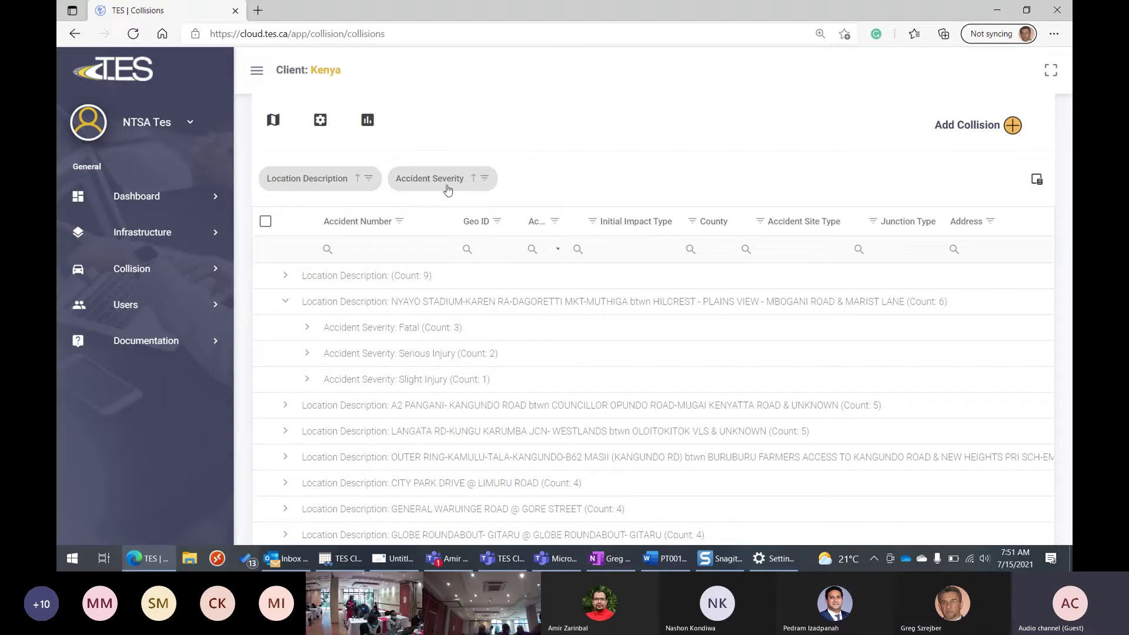
Swap the Accident Severity subgrouping for Initial Impact Type, then ungroup both remaining columns, placing Location Description before Accident Severity
{"action": "left_click_drag", "start_coordinate": [448, 187], "coordinate": [563, 224]}
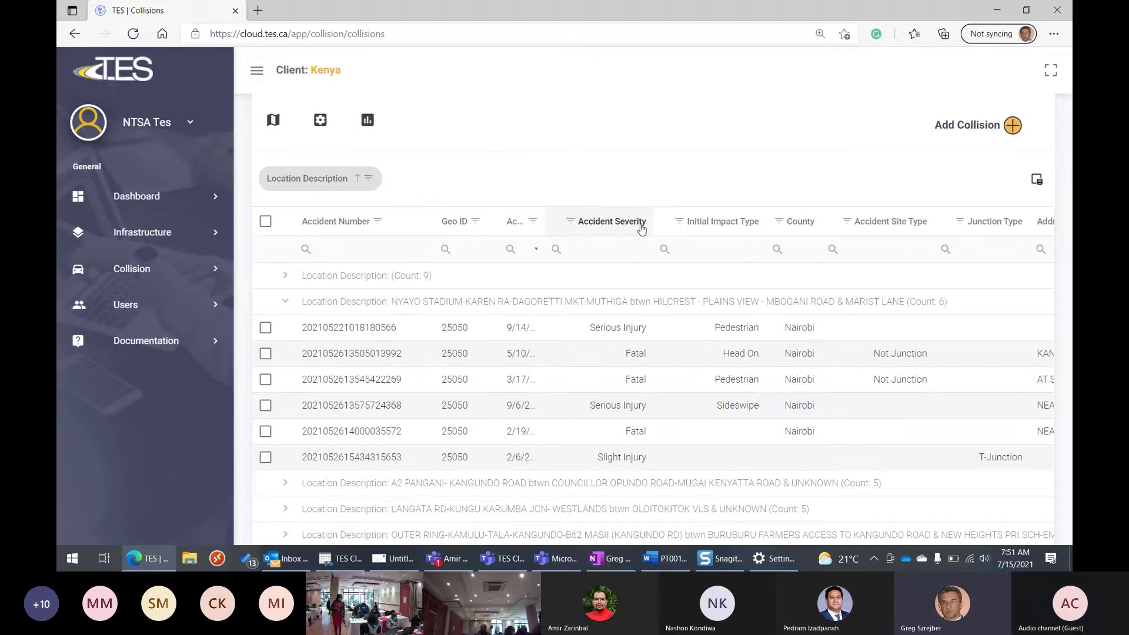
{"action": "left_click_drag", "start_coordinate": [694, 229], "coordinate": [432, 197]}
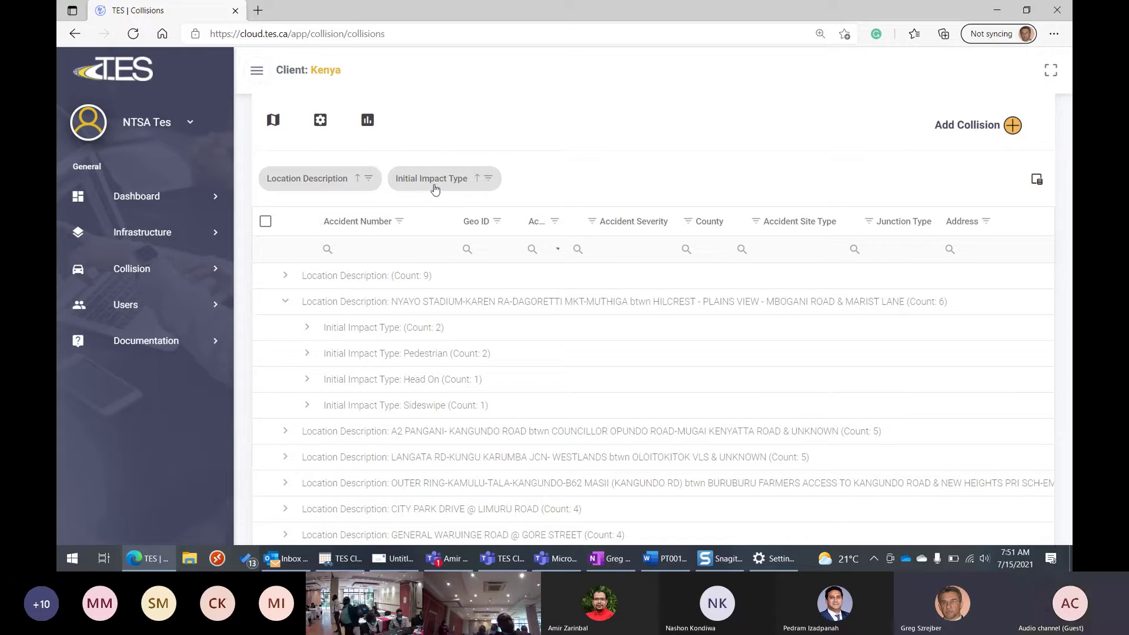
{"action": "left_click_drag", "start_coordinate": [432, 180], "coordinate": [661, 247]}
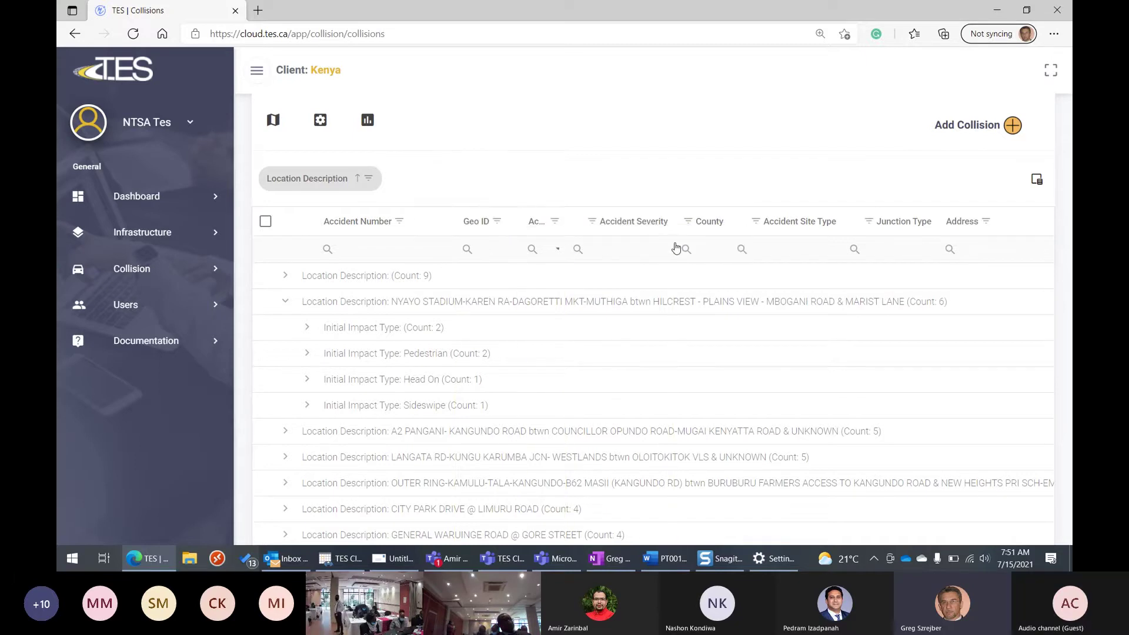
{"action": "left_click_drag", "start_coordinate": [376, 180], "coordinate": [549, 240]}
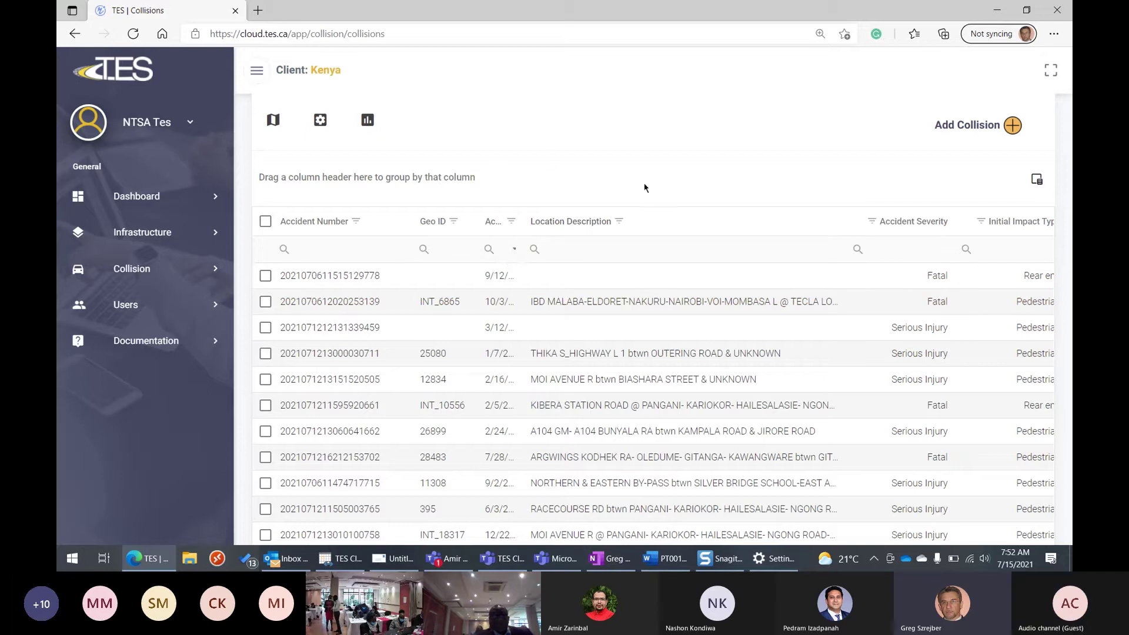
View the collisions grouped by Accident Severity alone and return that column to its place after Location Description
{"action": "left_click_drag", "start_coordinate": [888, 222], "coordinate": [370, 178]}
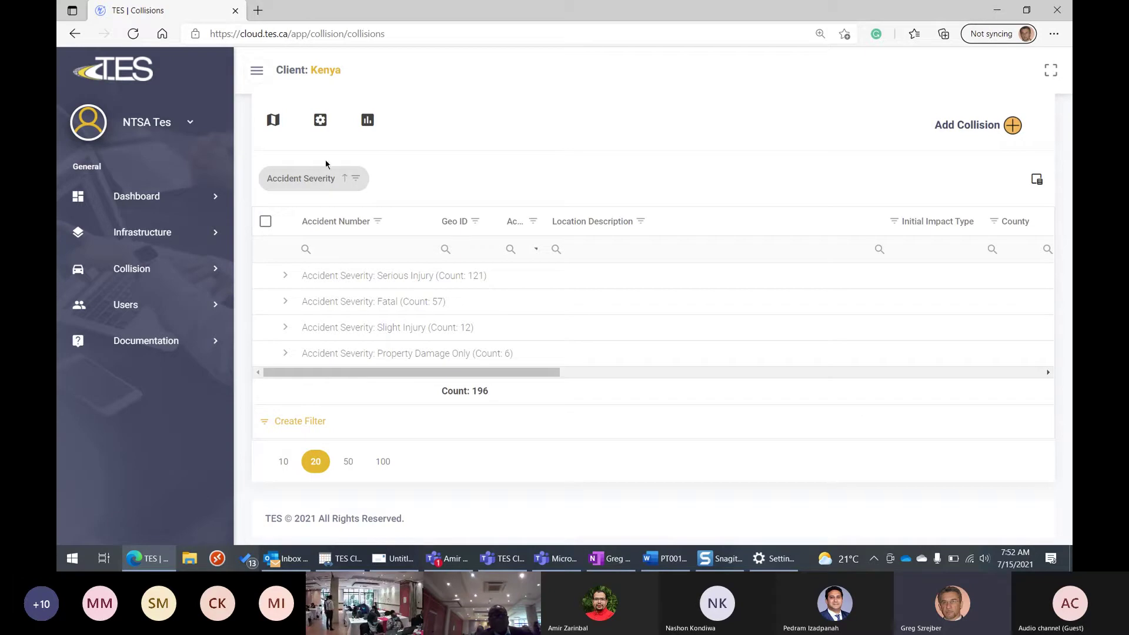
{"action": "left_click_drag", "start_coordinate": [319, 191], "coordinate": [859, 237]}
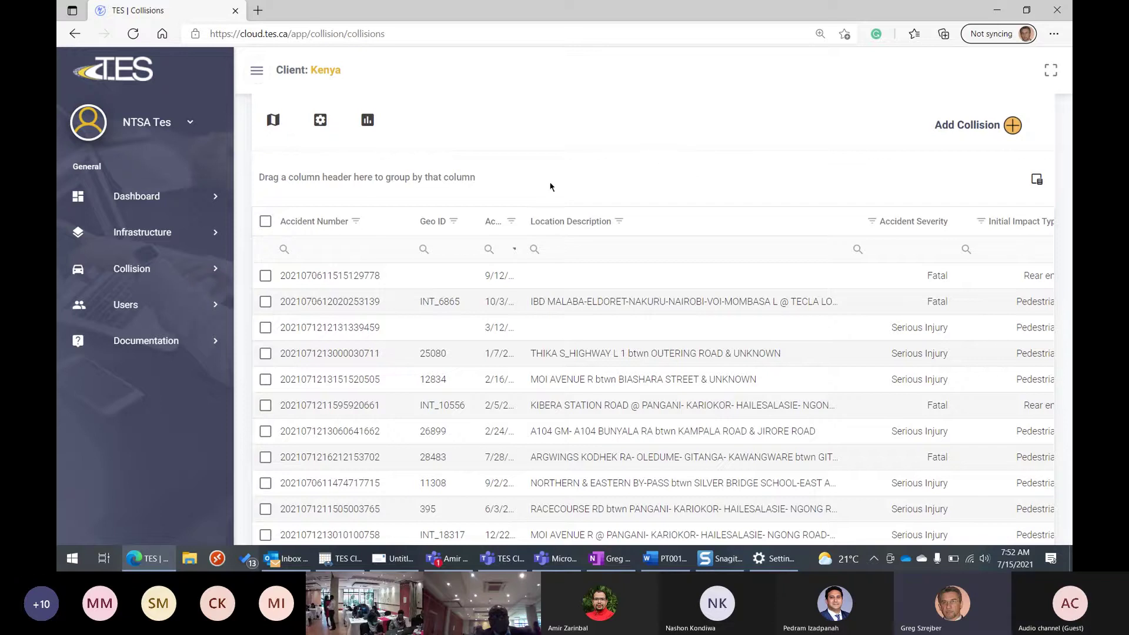
Filter the Accident Severity column to show only Property Damage Only collisions
{"action": "left_click", "coordinate": [874, 223]}
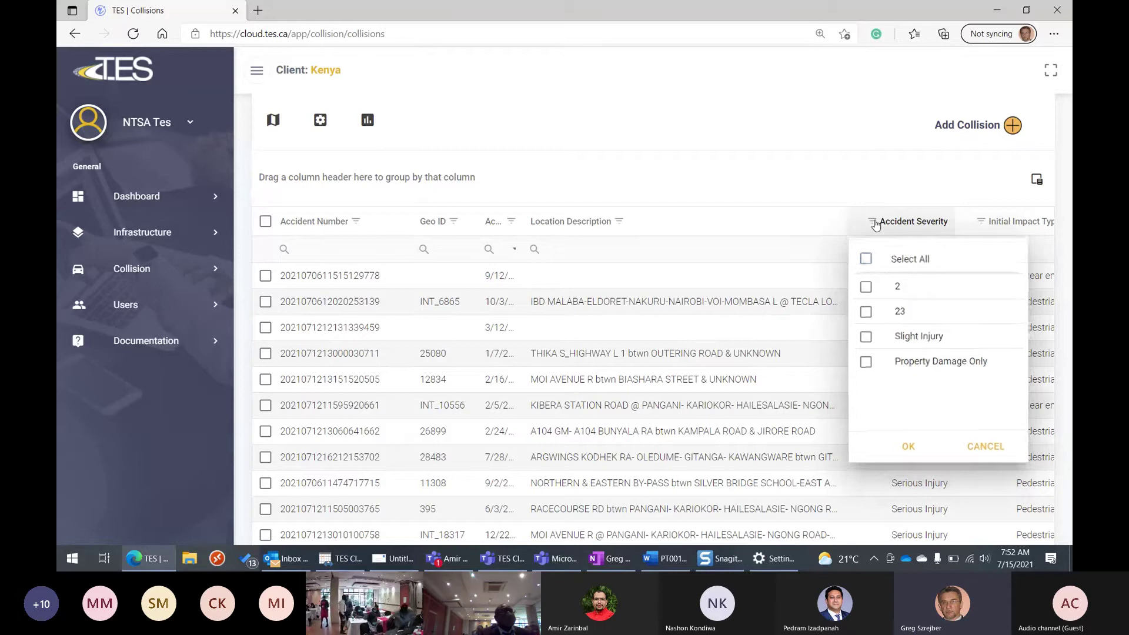
{"action": "left_click", "coordinate": [873, 223]}
{"action": "left_click", "coordinate": [874, 223]}
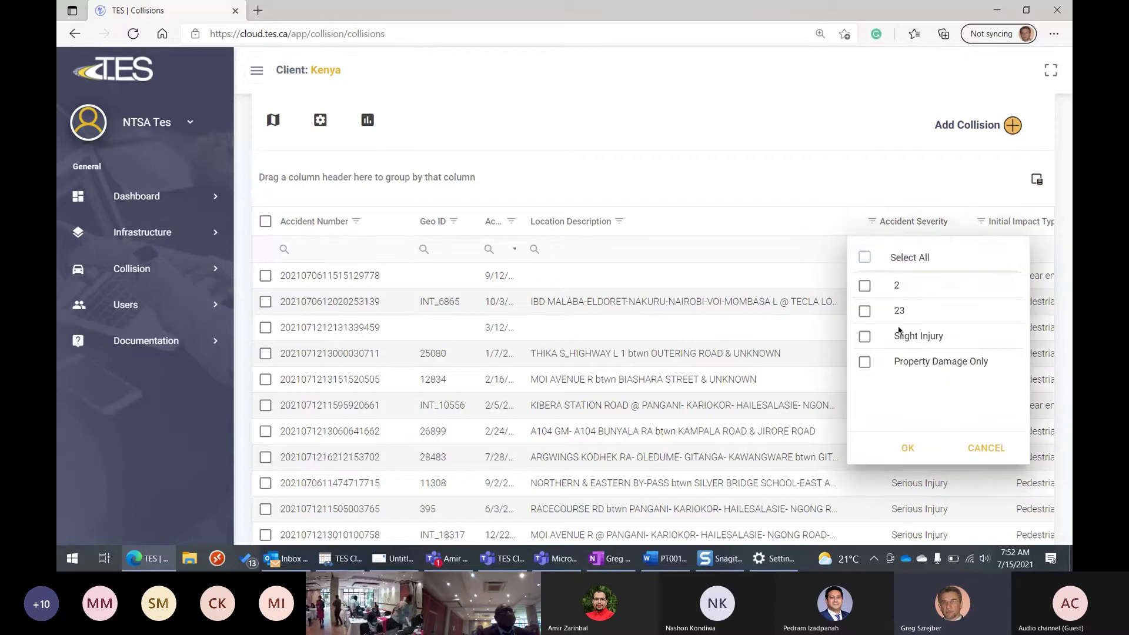
{"action": "left_click", "coordinate": [865, 362]}
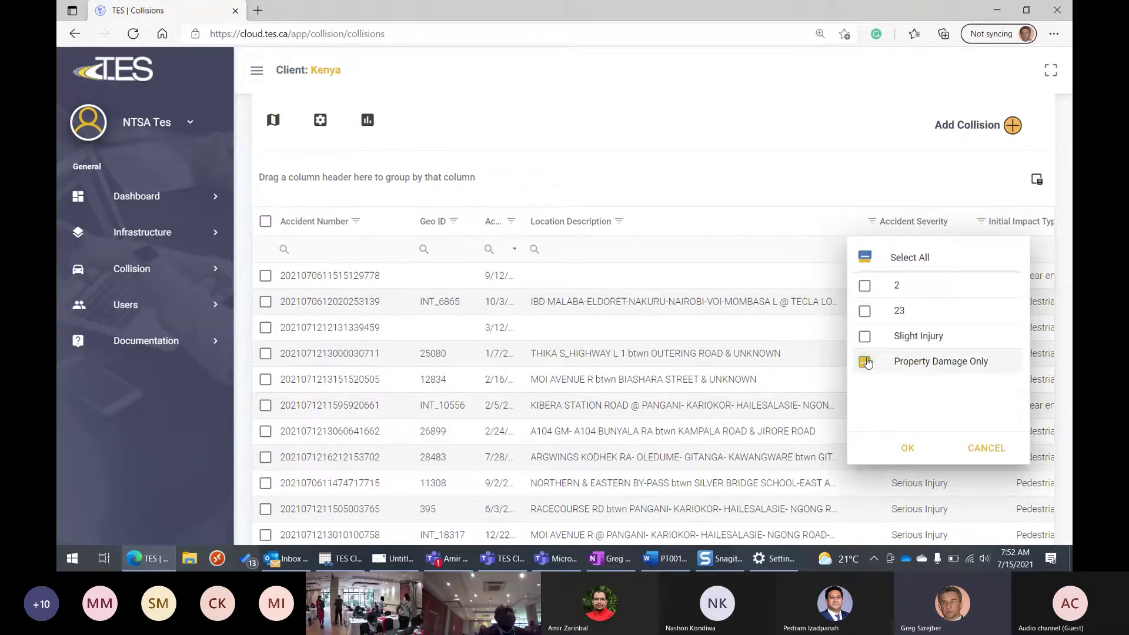
{"action": "left_click", "coordinate": [903, 457]}
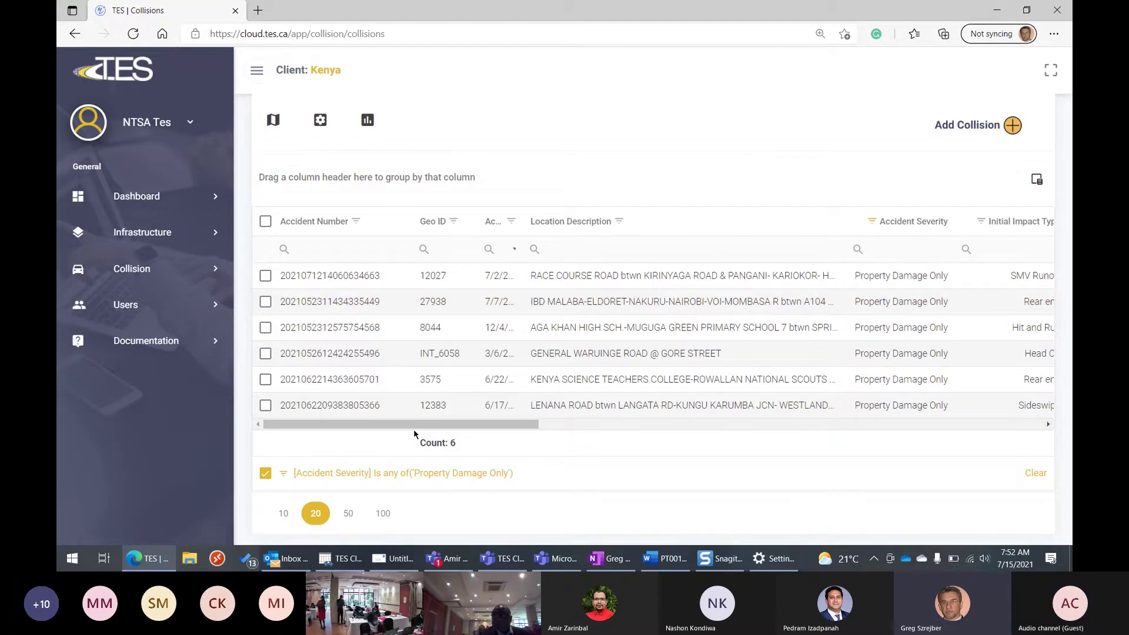
Select all the filtered Property Damage Only collisions and show them on the map
{"action": "scroll", "coordinate": [719, 150], "scroll_direction": "up", "scroll_amount": 2}
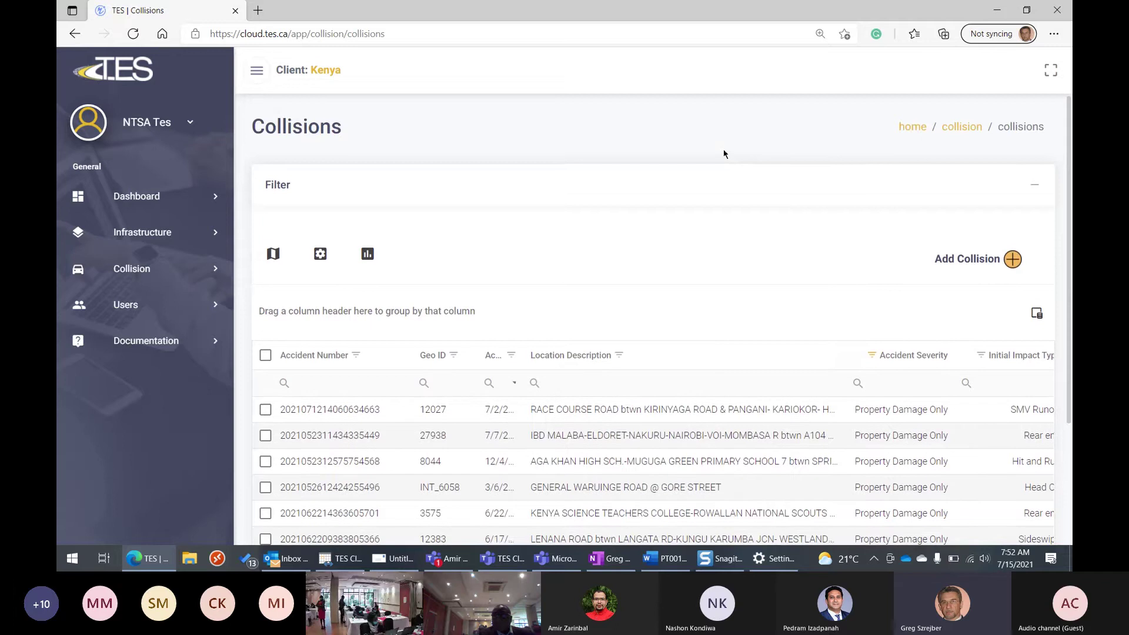
{"action": "scroll", "coordinate": [724, 155], "scroll_direction": "down", "scroll_amount": 1}
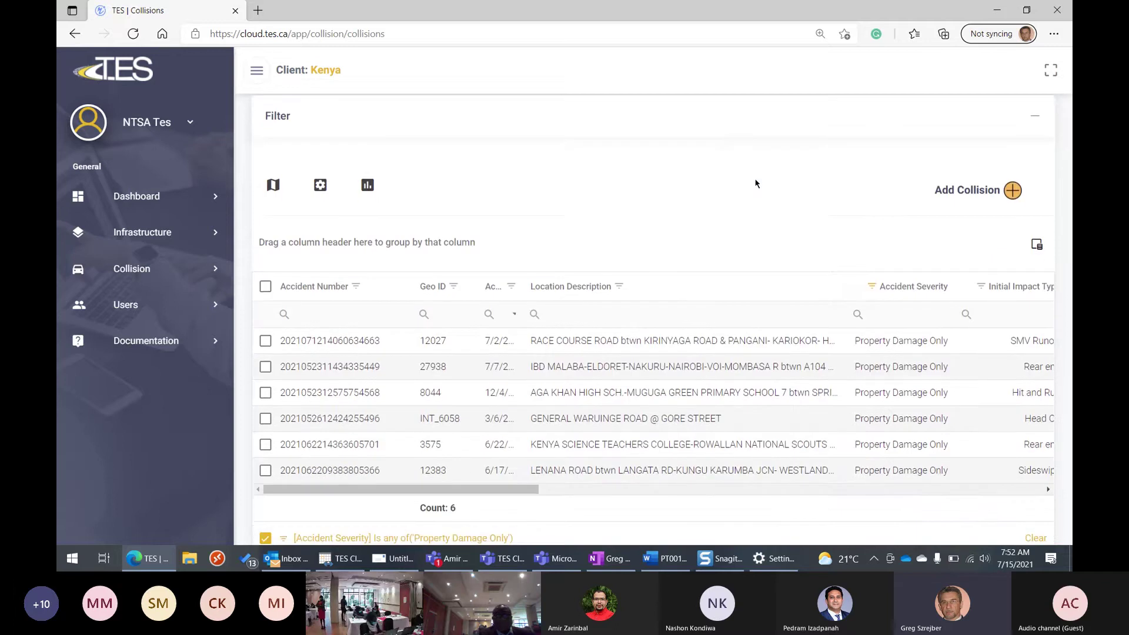
{"action": "left_click", "coordinate": [274, 186]}
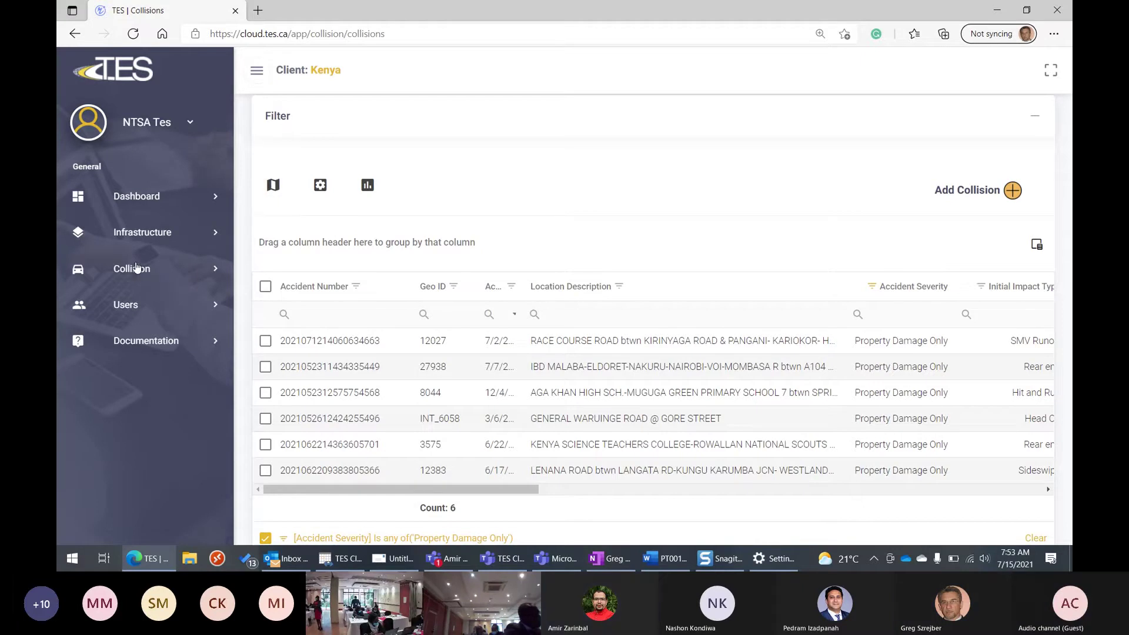
{"action": "left_click", "coordinate": [266, 290]}
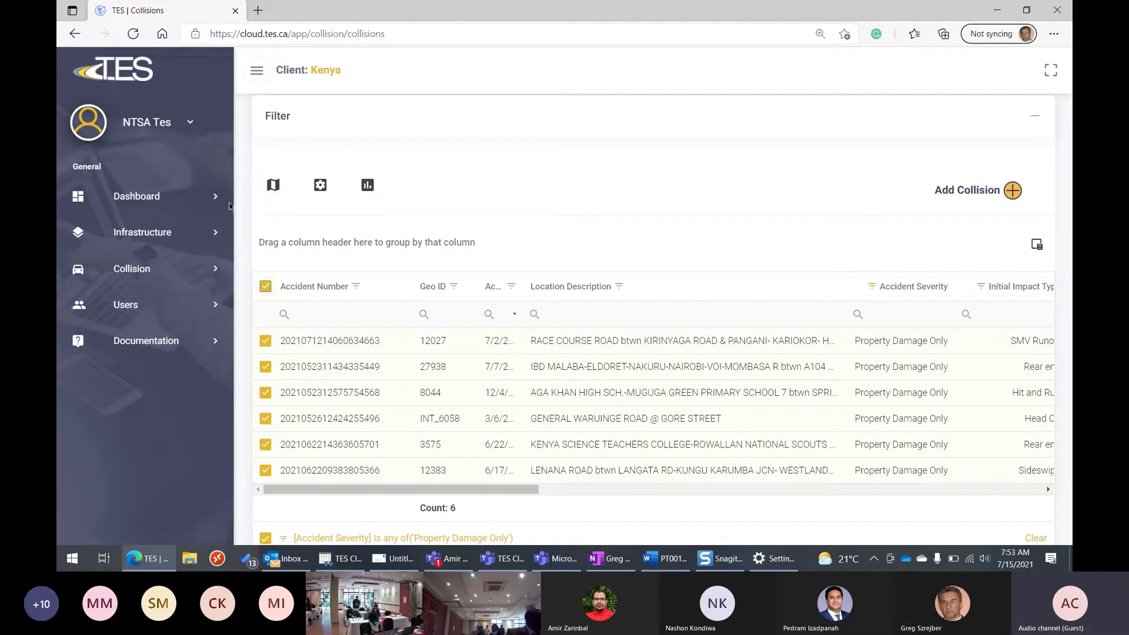
{"action": "left_click", "coordinate": [273, 189]}
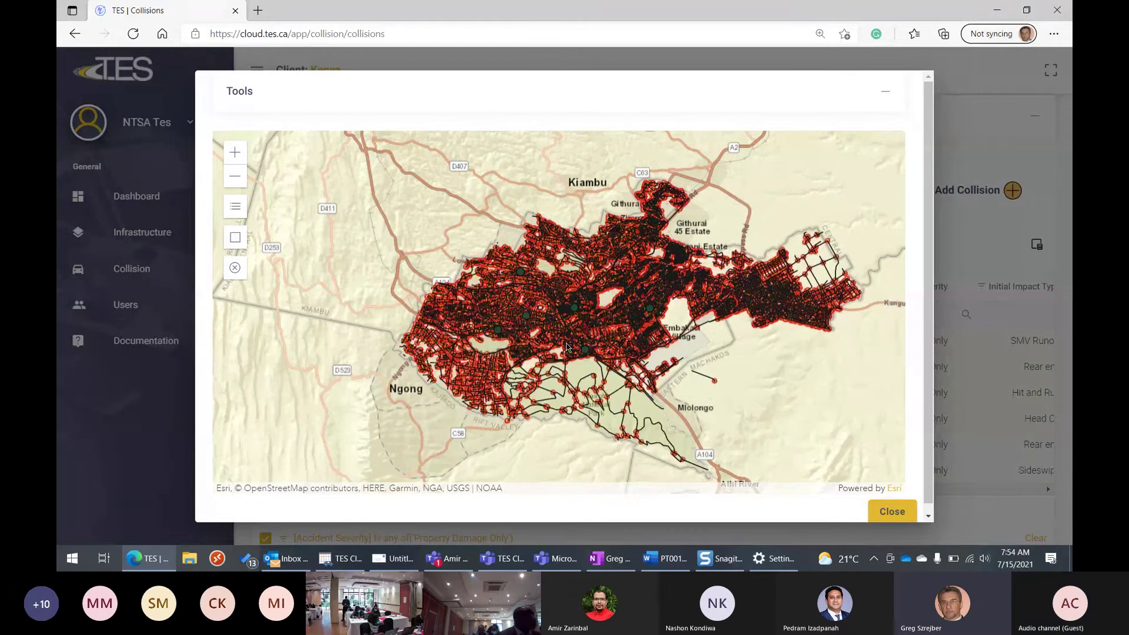
Examine the mapped collisions around Nairobi and open the Collision Data of the one near Spring Valley Rd, north of Kyuna Estate
{"action": "scroll", "coordinate": [567, 347], "scroll_direction": "up", "scroll_amount": 1}
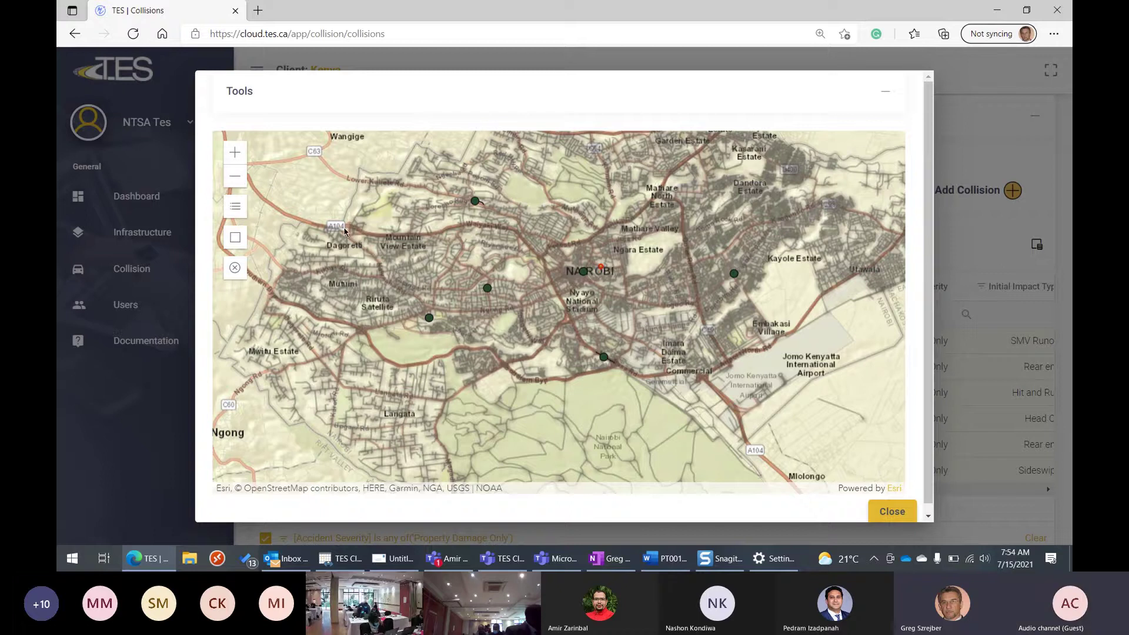
{"action": "scroll", "coordinate": [345, 231], "scroll_direction": "up", "scroll_amount": 1}
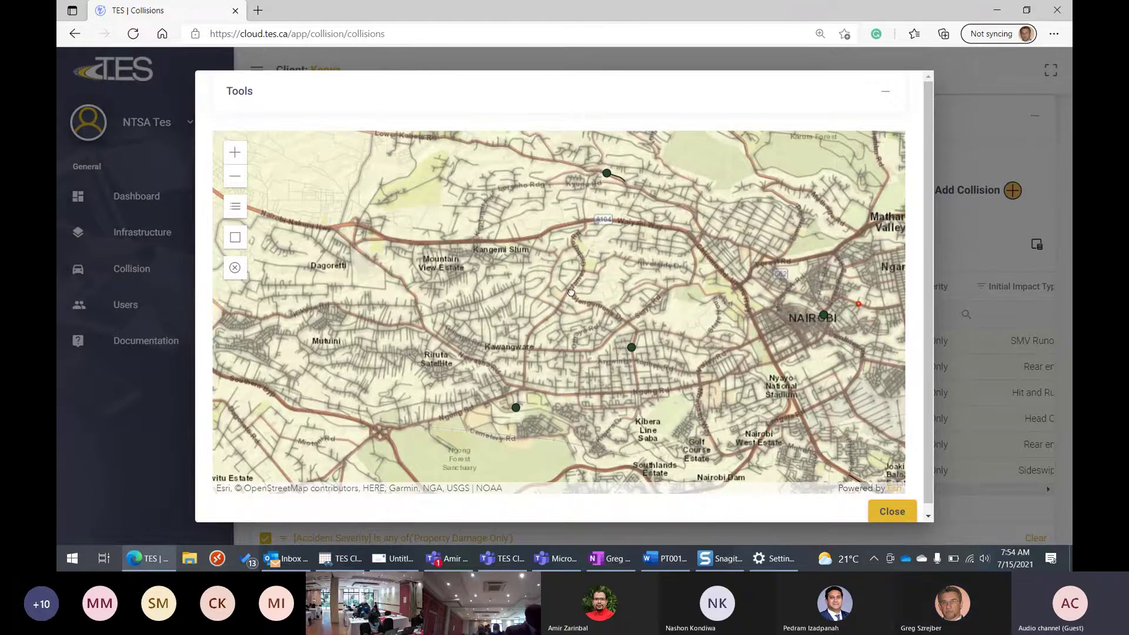
{"action": "left_click_drag", "start_coordinate": [615, 276], "coordinate": [498, 328]}
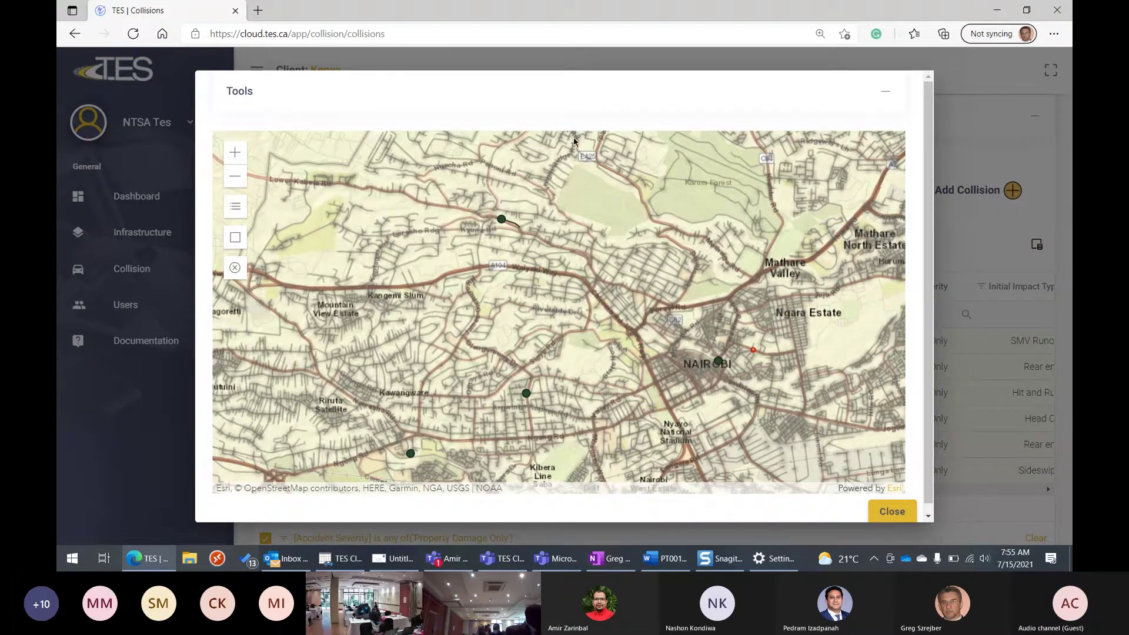
{"action": "scroll", "coordinate": [692, 303], "scroll_direction": "down", "scroll_amount": 1}
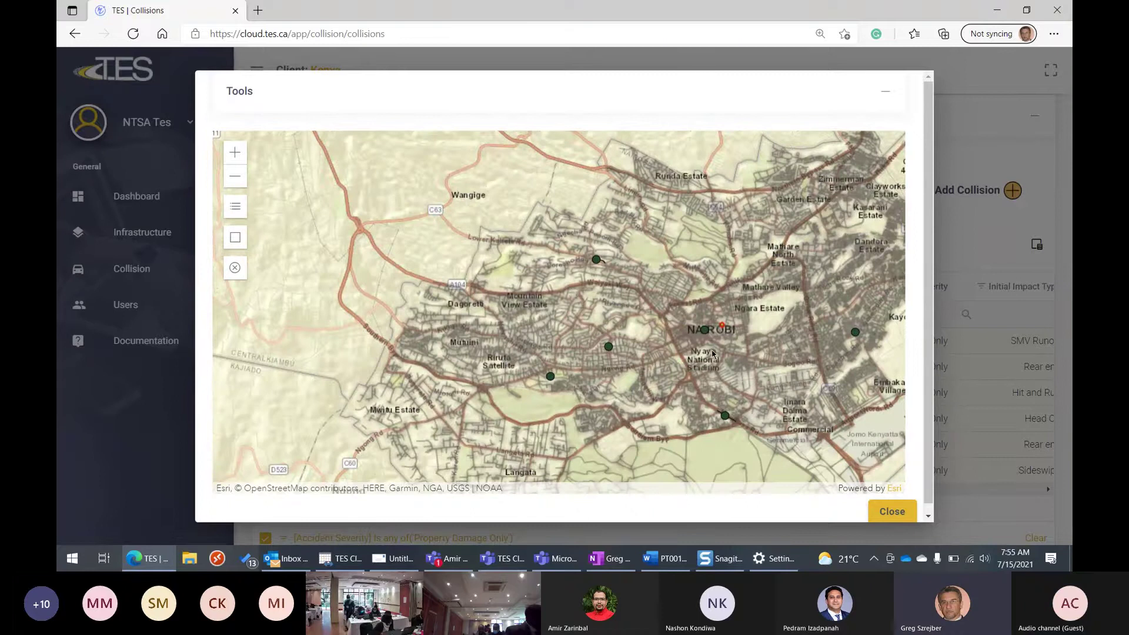
{"action": "left_click_drag", "start_coordinate": [712, 352], "coordinate": [559, 329]}
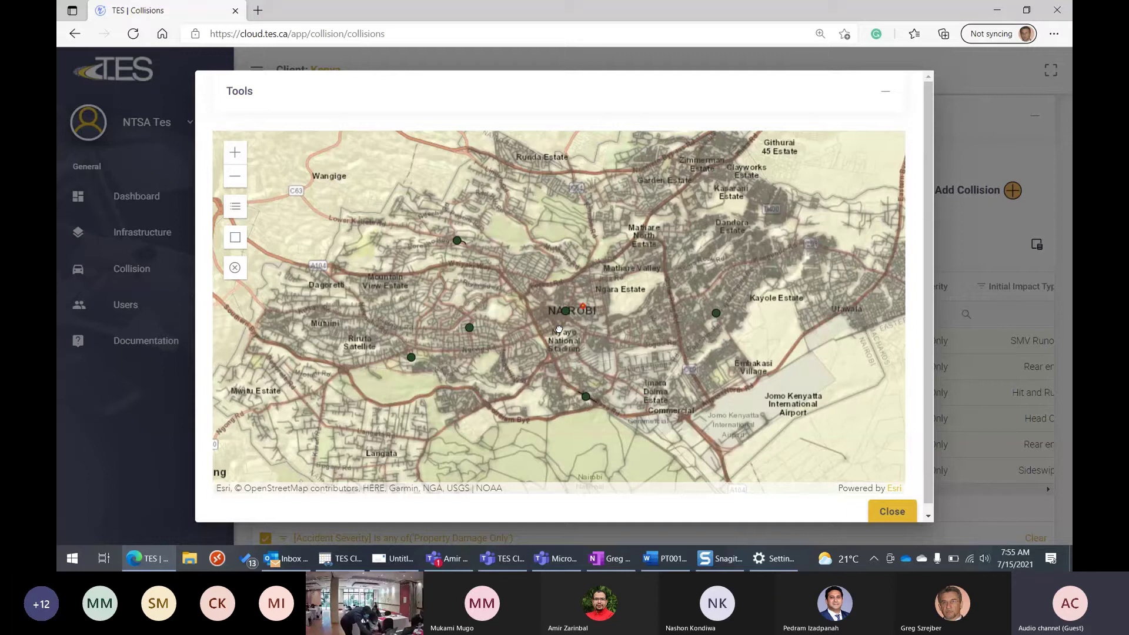
{"action": "scroll", "coordinate": [559, 330], "scroll_direction": "up", "scroll_amount": 1}
{"action": "left_click_drag", "start_coordinate": [559, 330], "coordinate": [613, 338]}
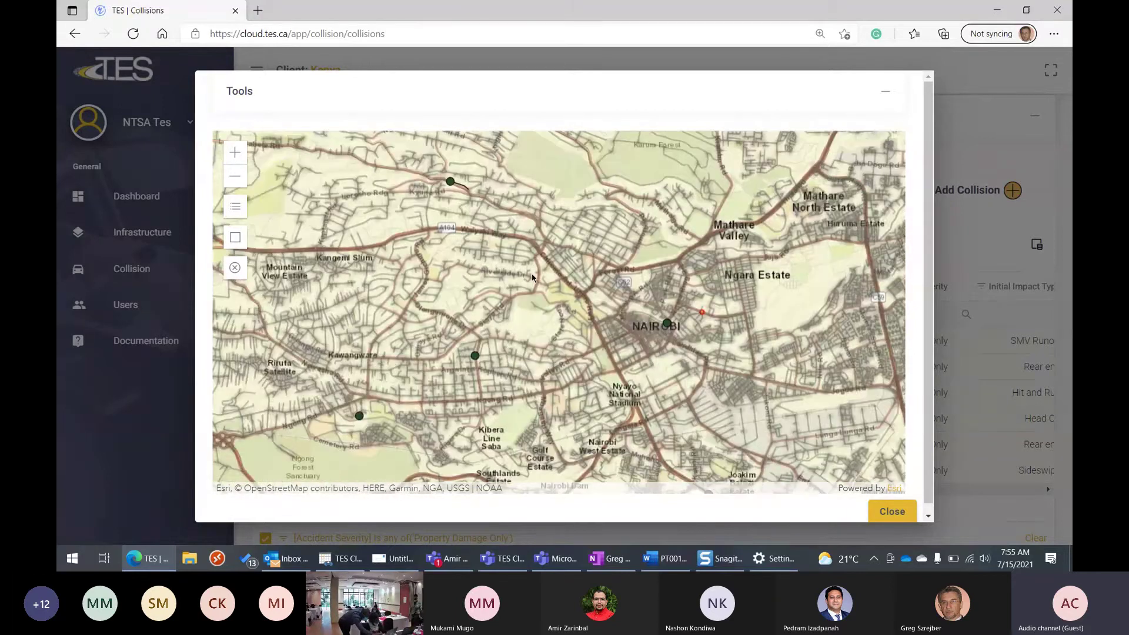
{"action": "scroll", "coordinate": [533, 277], "scroll_direction": "up", "scroll_amount": 1}
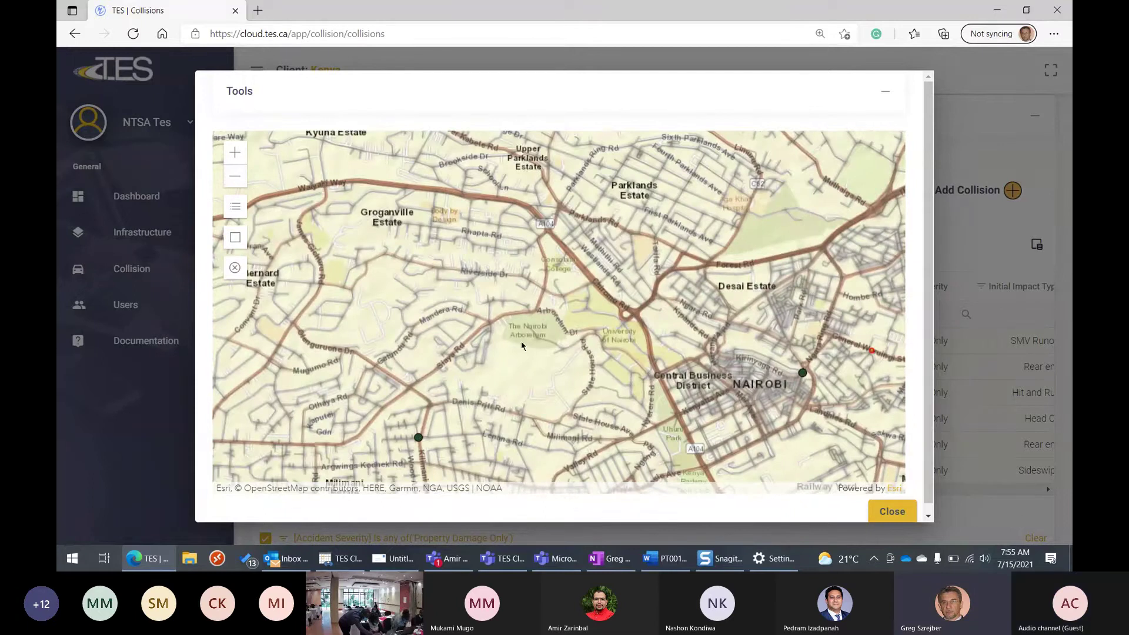
{"action": "left_click_drag", "start_coordinate": [382, 177], "coordinate": [506, 312]}
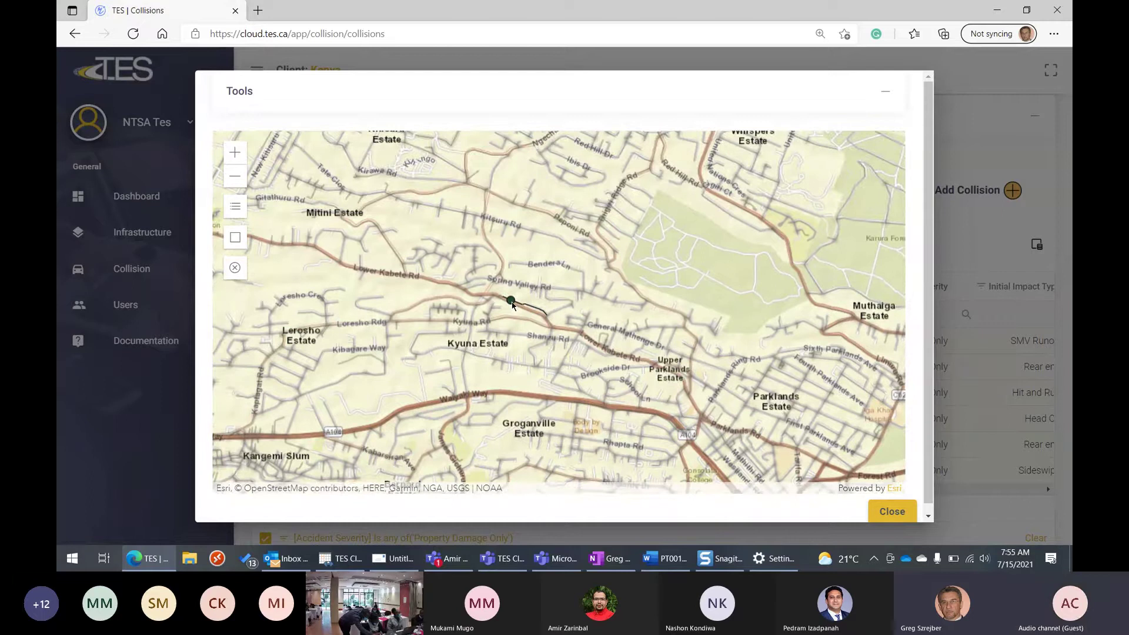
{"action": "left_click", "coordinate": [512, 302]}
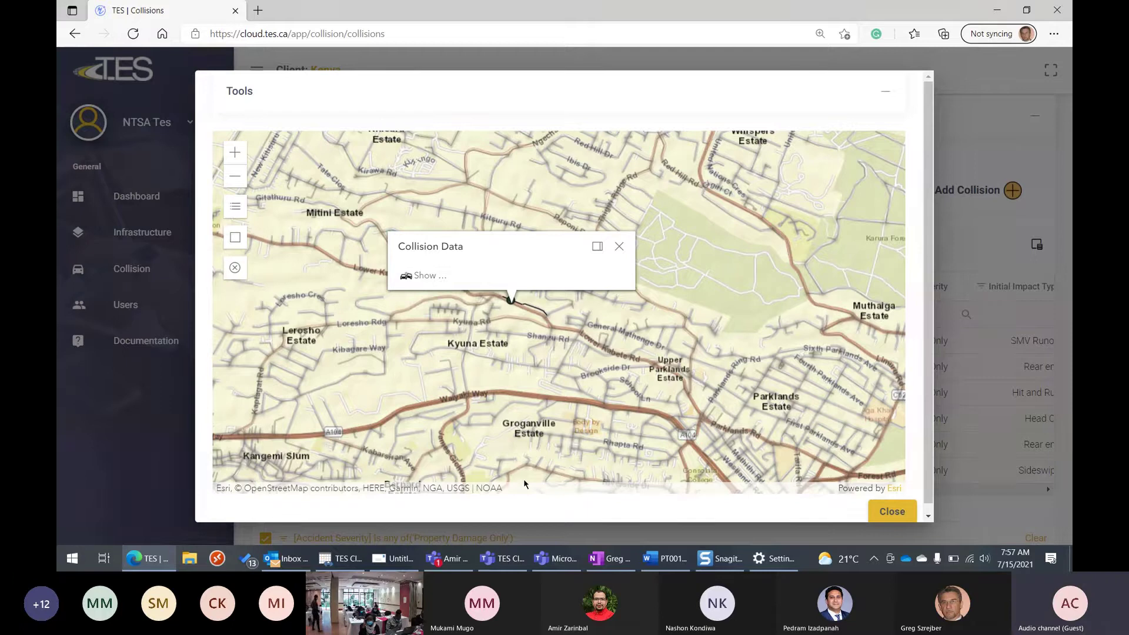
Switch to the colleague's chat in Microsoft Teams, begin a message with "still f", and return to the collision map
{"action": "left_click", "coordinate": [468, 558]}
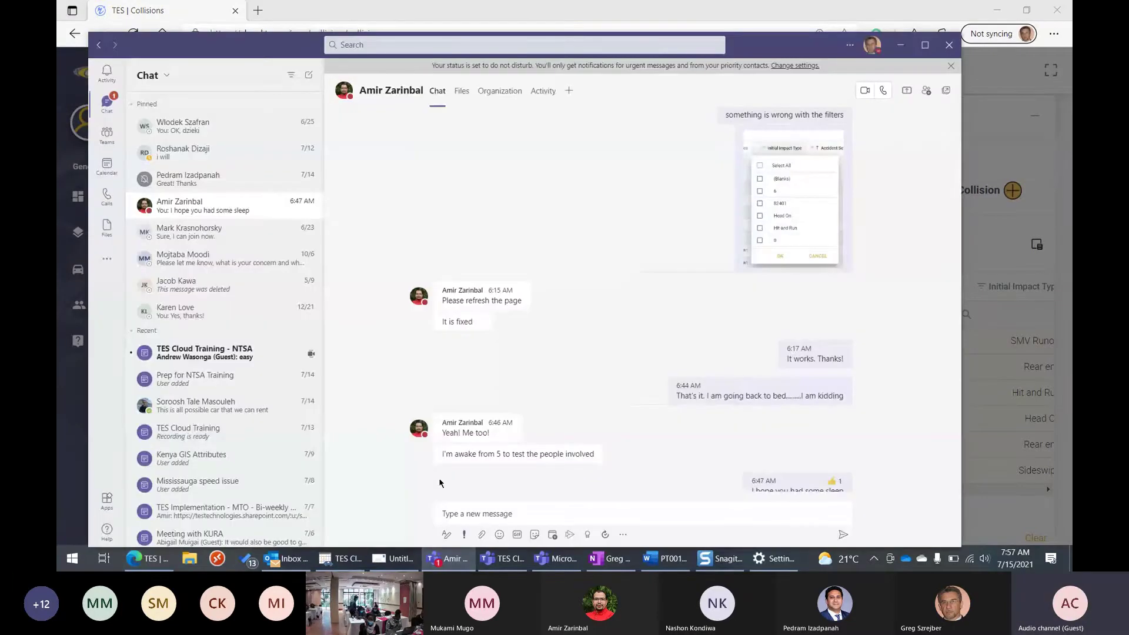
{"action": "scroll", "coordinate": [728, 466], "scroll_direction": "down", "scroll_amount": 1}
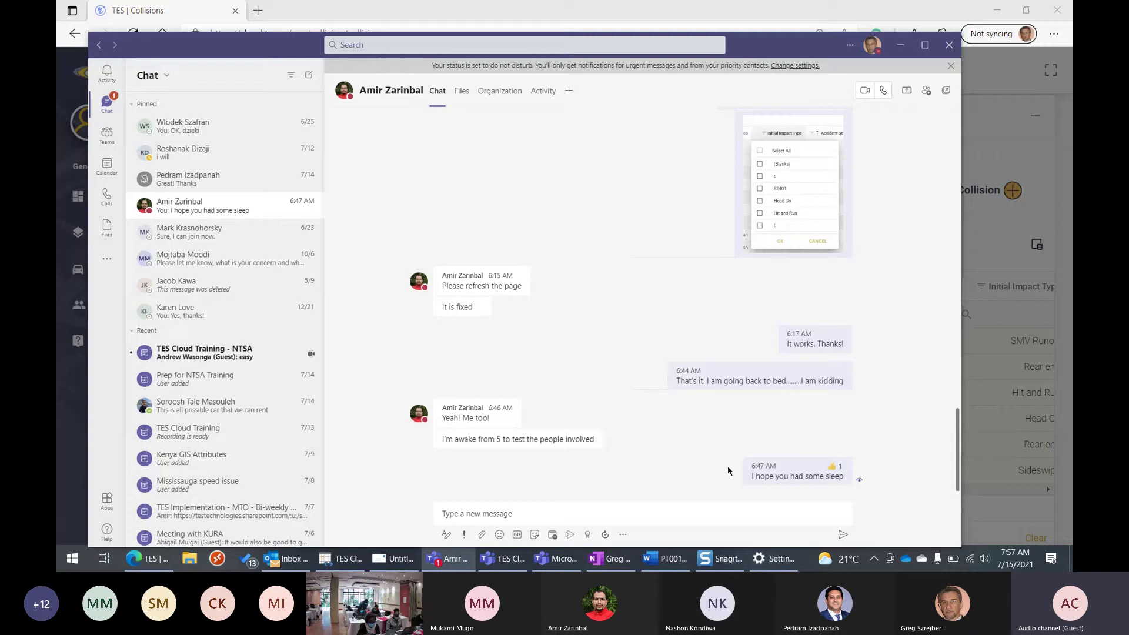
{"action": "left_click", "coordinate": [493, 519]}
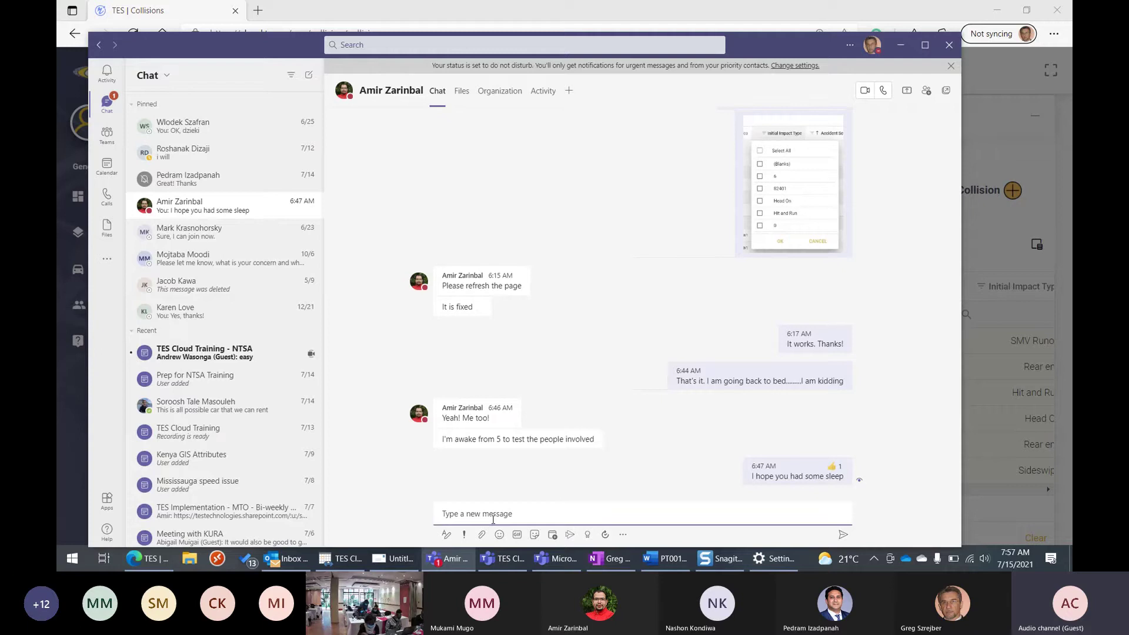
{"action": "type", "text": "still f"}
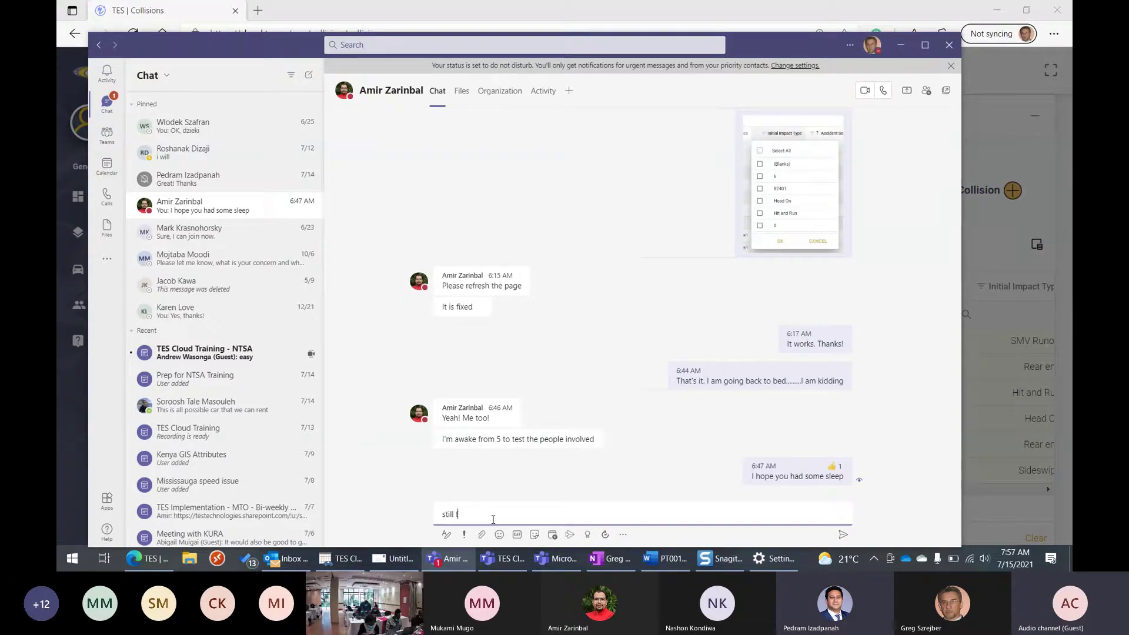
{"action": "left_click", "coordinate": [898, 46]}
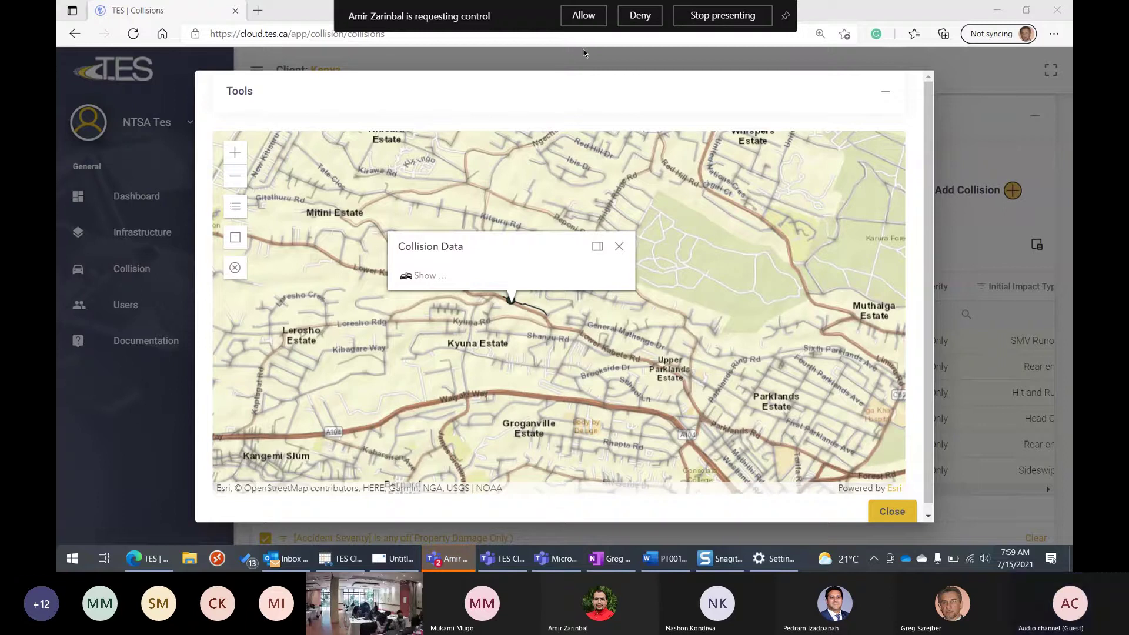
Allow the colleague's request to control the shared screen and close the collision map
{"action": "left_click", "coordinate": [585, 16]}
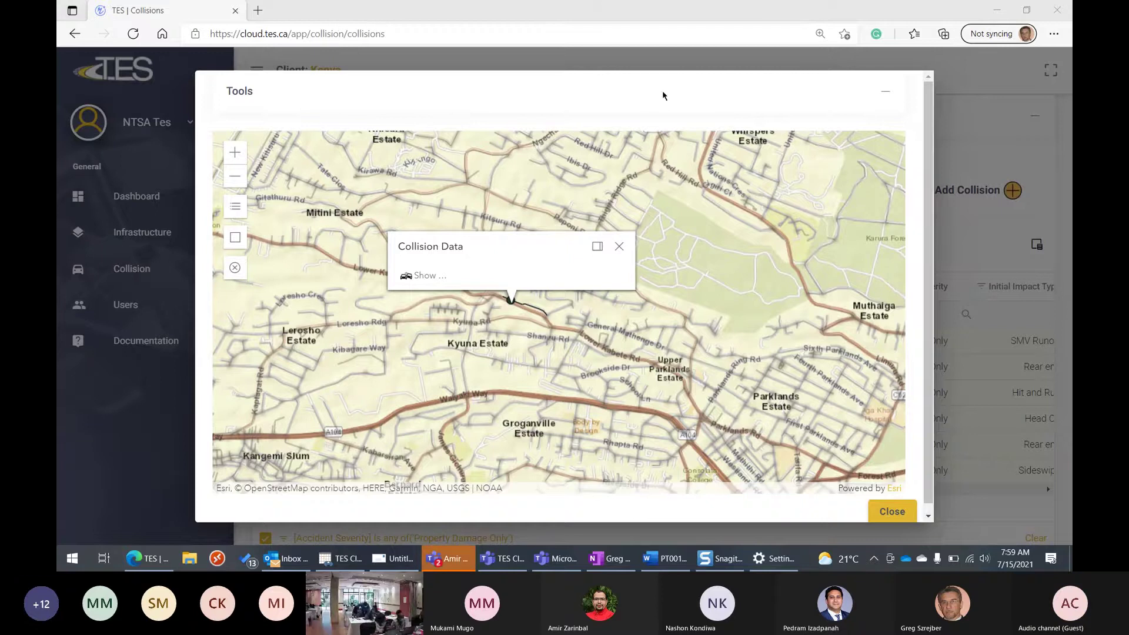
{"action": "left_click", "coordinate": [850, 187]}
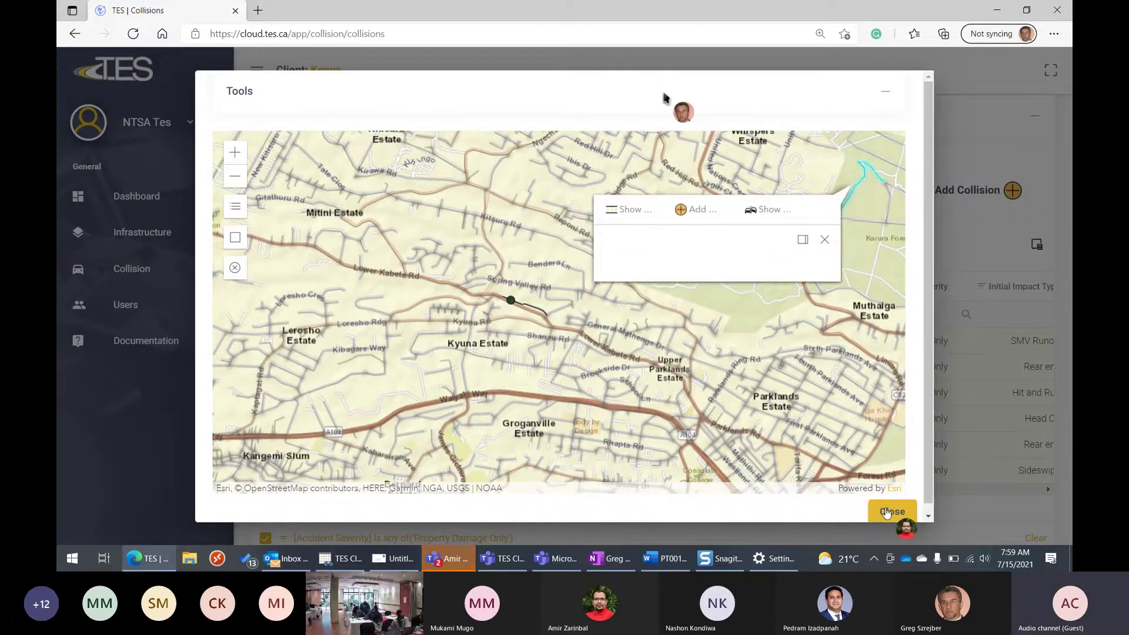
{"action": "left_click", "coordinate": [888, 512]}
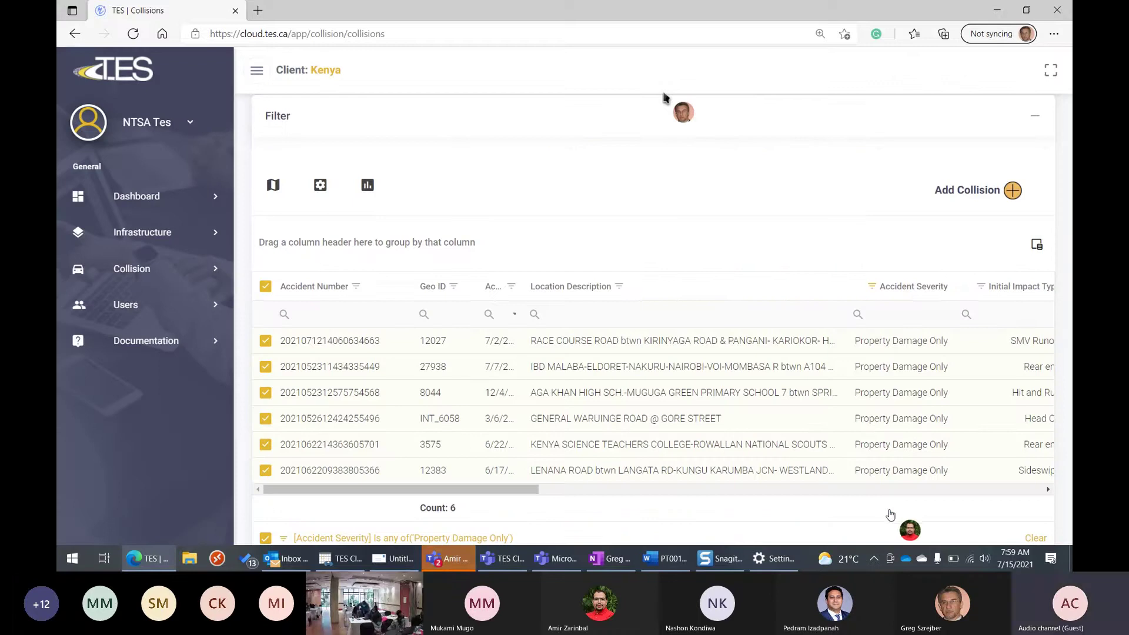
Apply the shared Default view to the collision table and check the Accident Severity filter options
{"action": "left_click", "coordinate": [330, 191]}
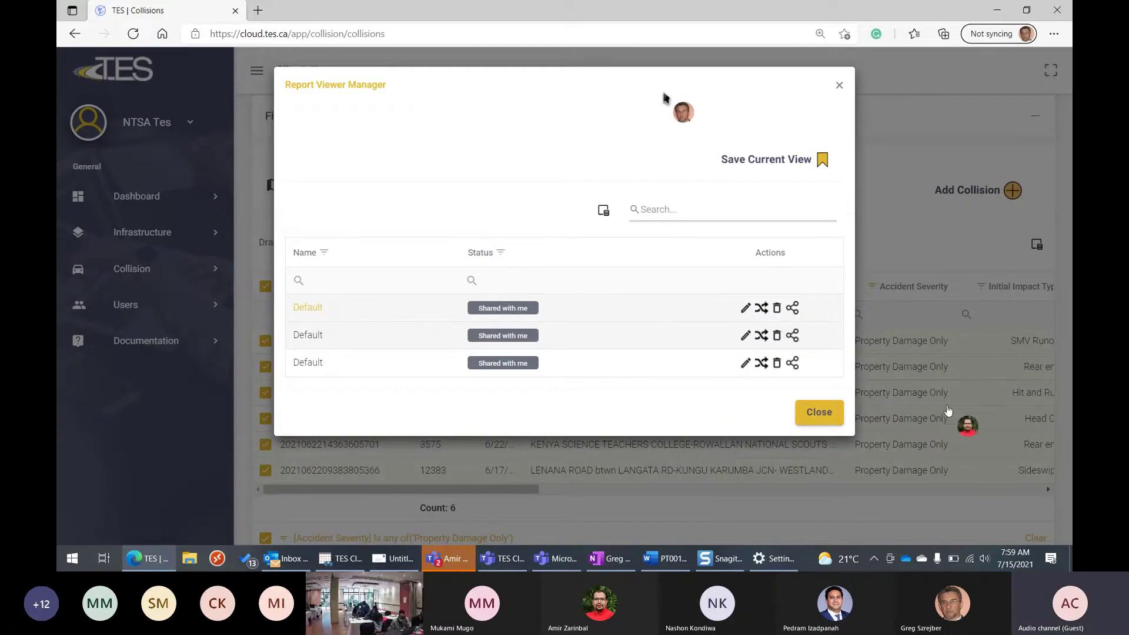
{"action": "left_click", "coordinate": [819, 413]}
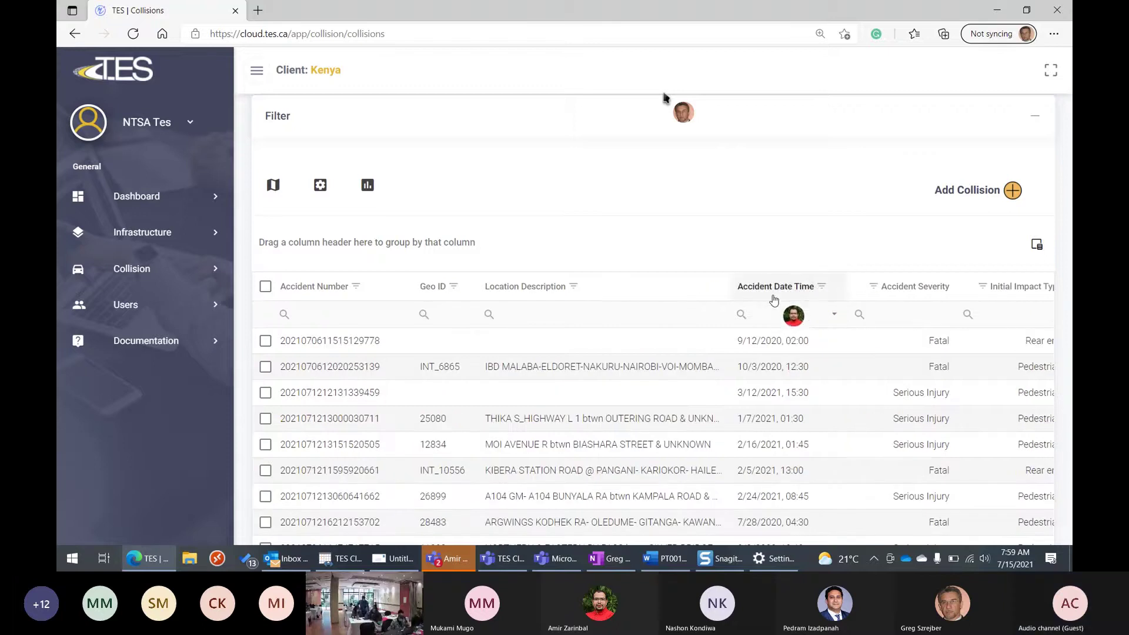
{"action": "left_click", "coordinate": [874, 287]}
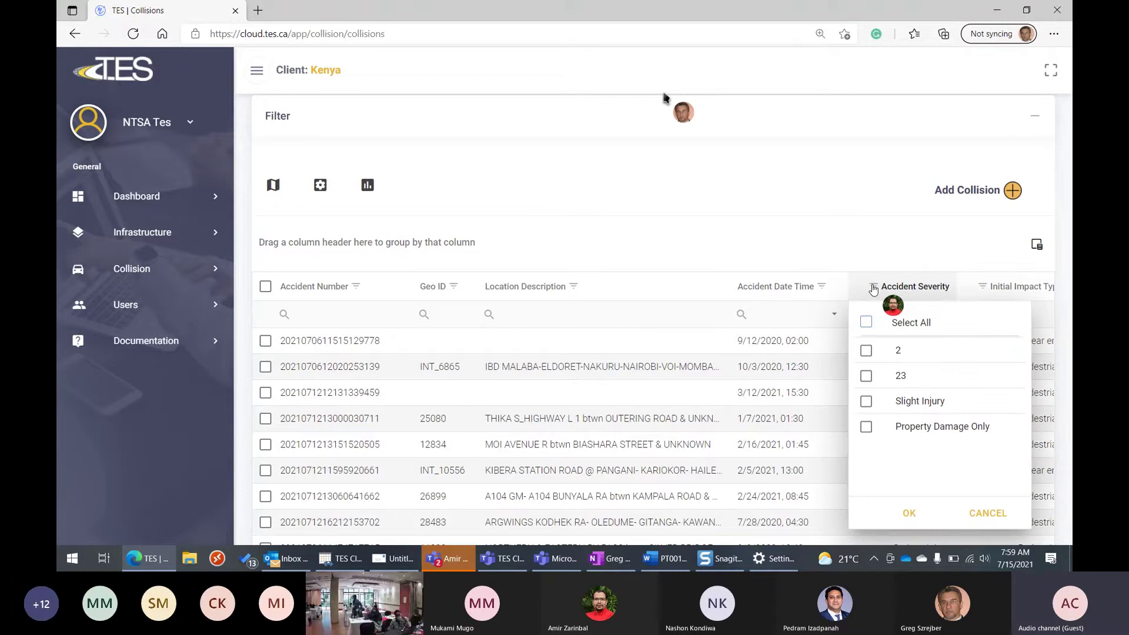
Apply the second shared Default view, recheck the Accident Severity filter options, and review the shared views again
{"action": "left_click", "coordinate": [315, 188]}
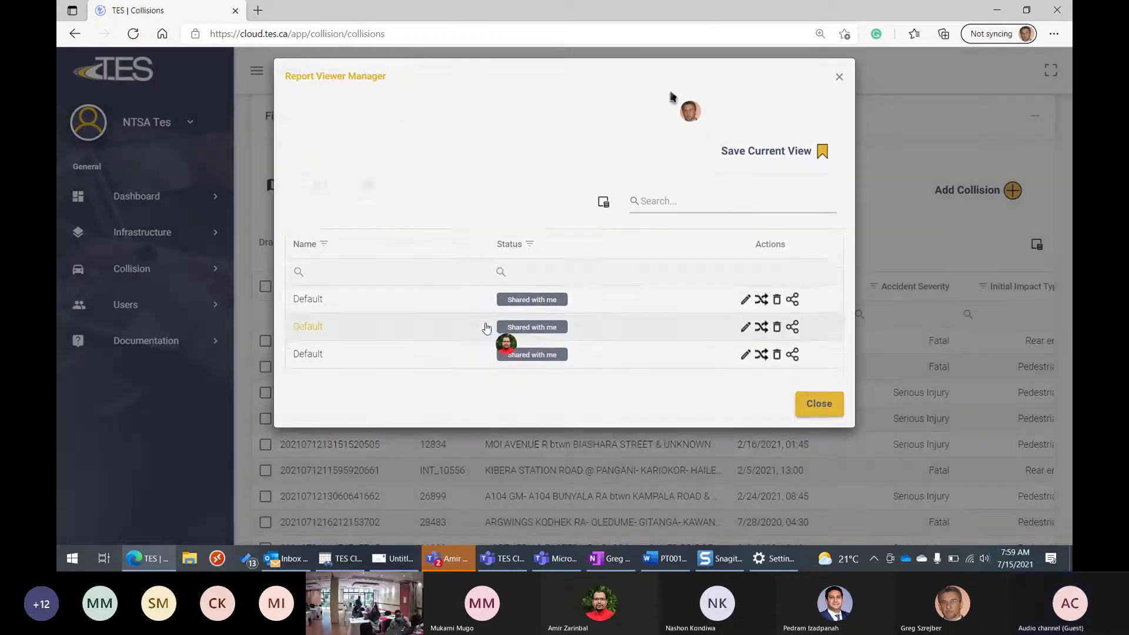
{"action": "left_click", "coordinate": [487, 327]}
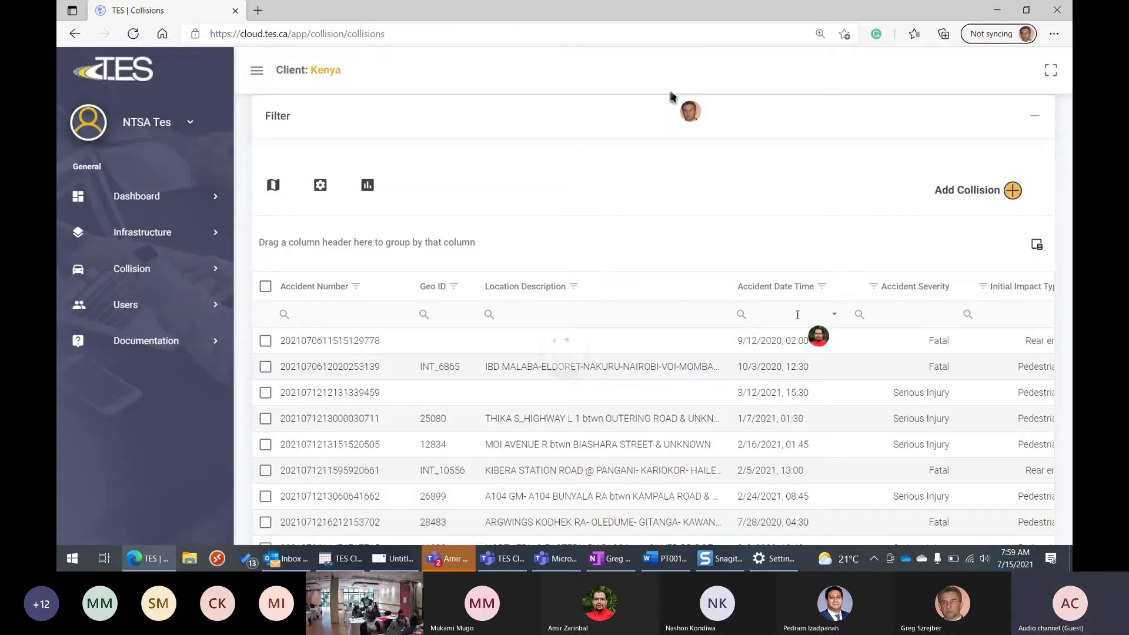
{"action": "left_click", "coordinate": [875, 290]}
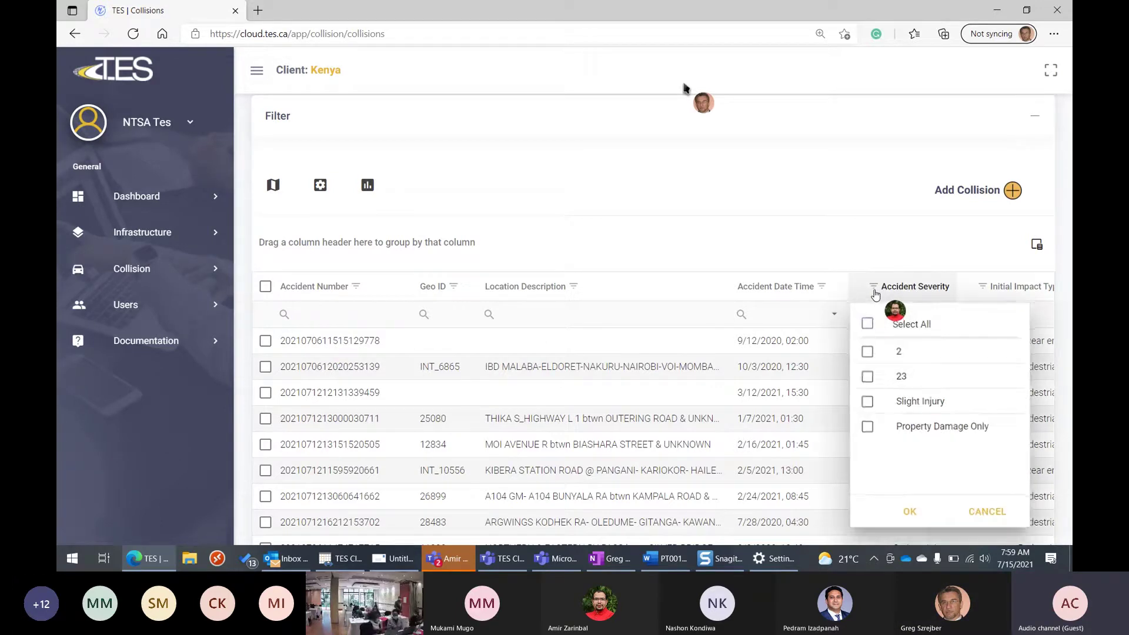
{"action": "left_click", "coordinate": [317, 189]}
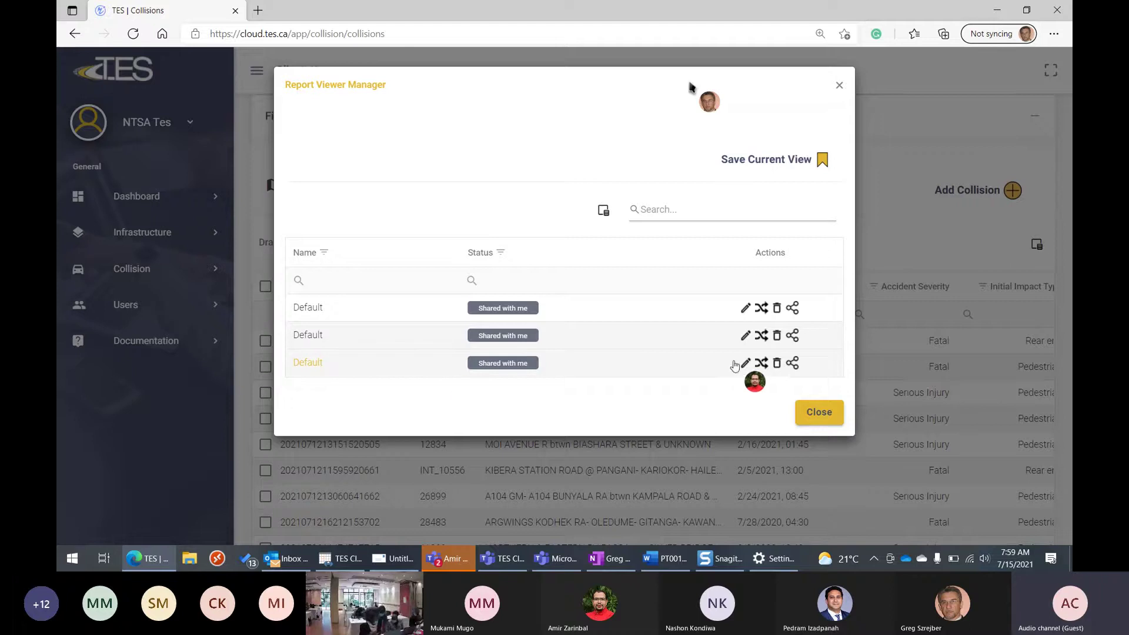
{"action": "left_click", "coordinate": [809, 411]}
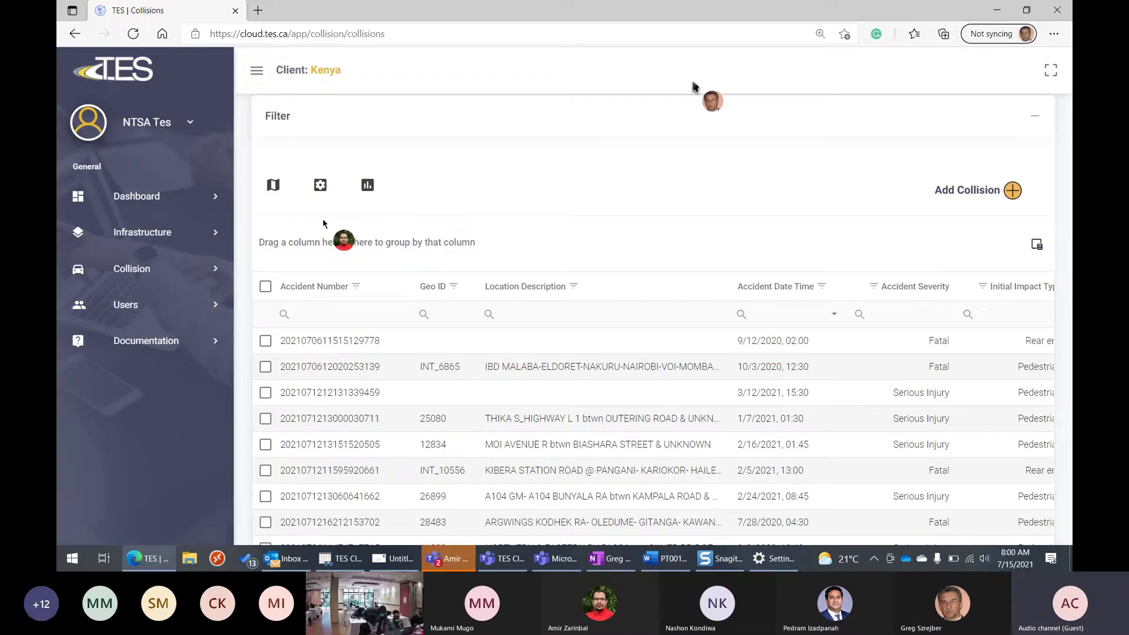
Reload the Collisions page and check which values the Accident Severity filter offers
{"action": "left_click", "coordinate": [134, 35]}
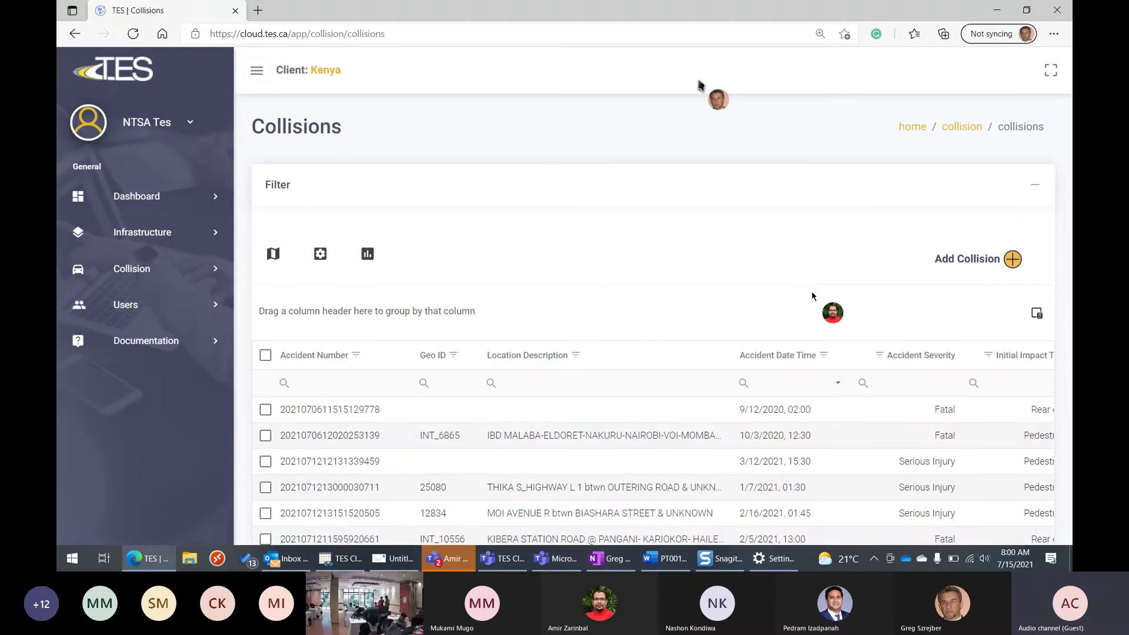
{"action": "left_click", "coordinate": [880, 354]}
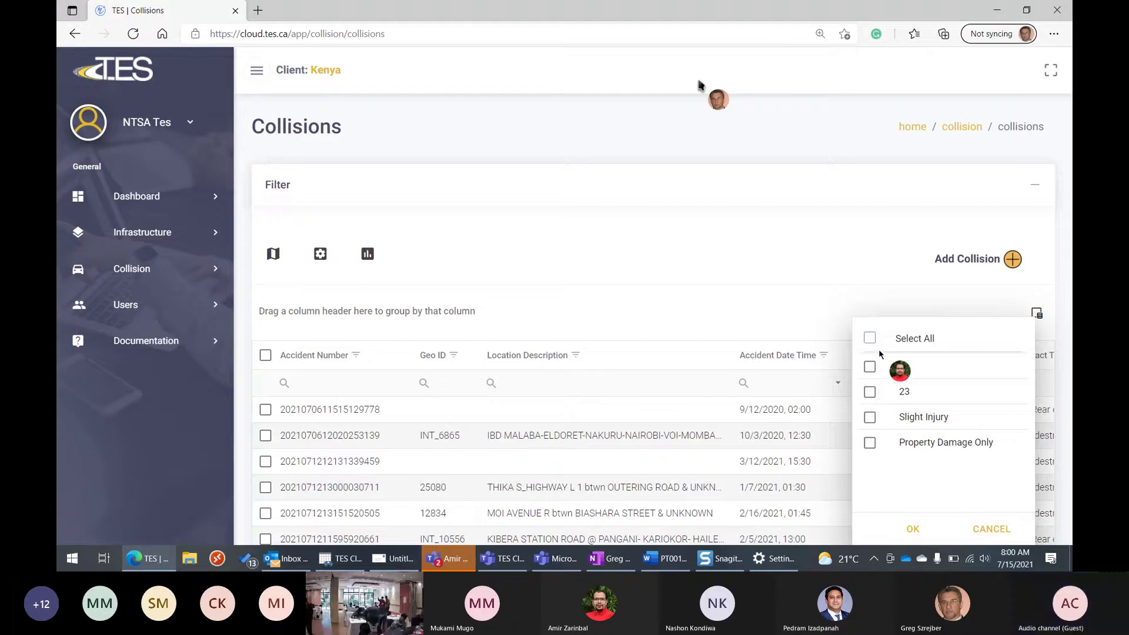
{"action": "left_click", "coordinate": [753, 252]}
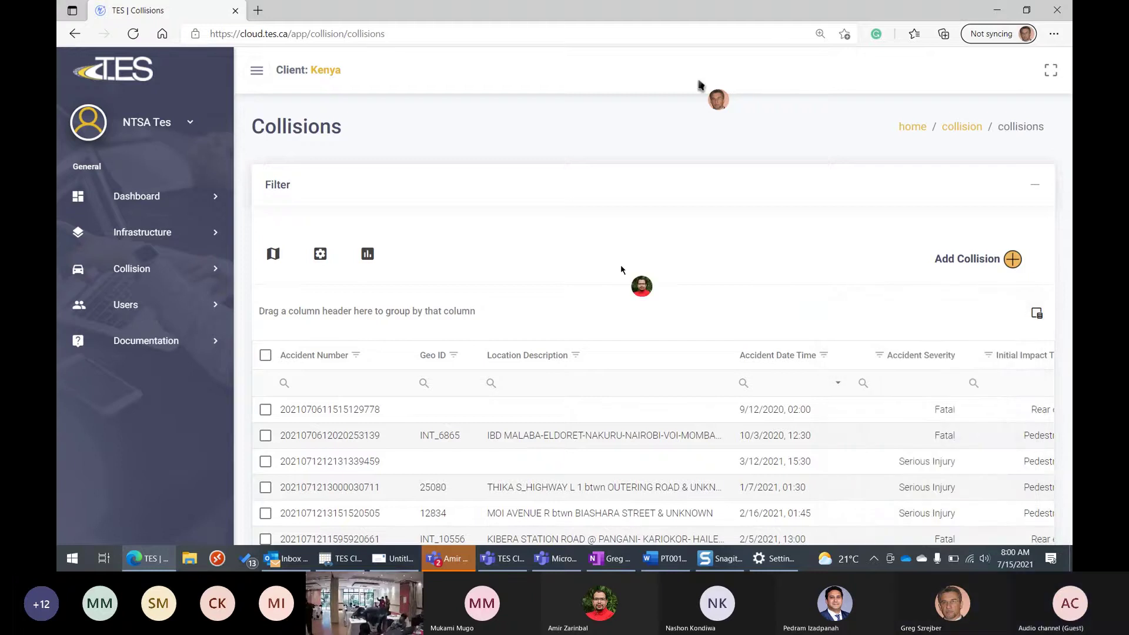
Look into the Report Viewer Manager and check the filter options of the Geo ID column
{"action": "left_click", "coordinate": [318, 255]}
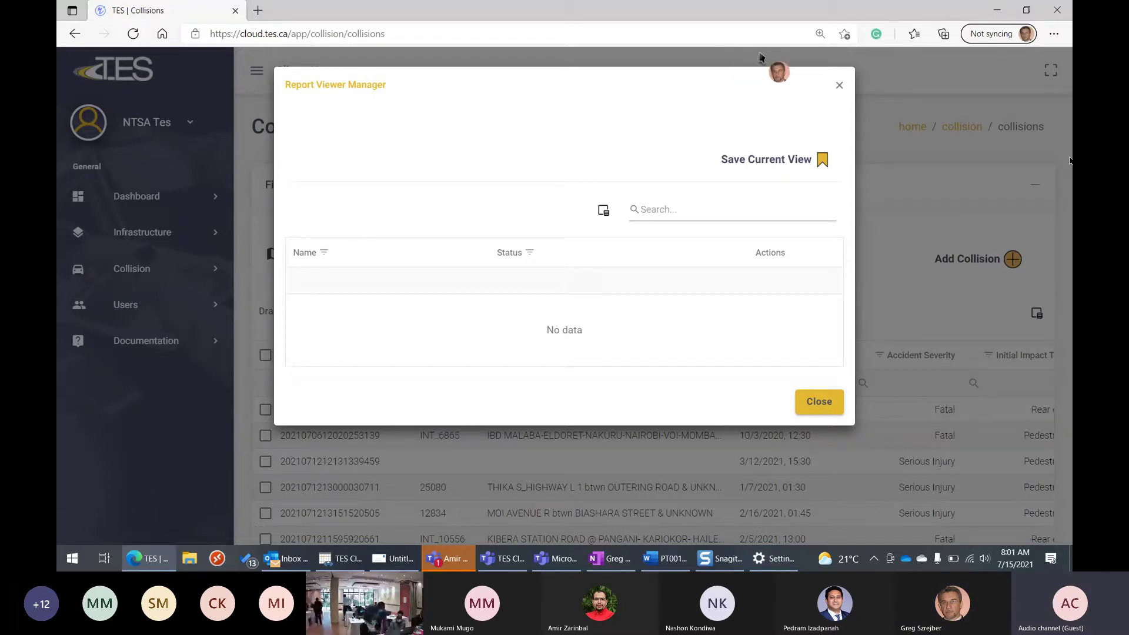
{"action": "left_click", "coordinate": [840, 87]}
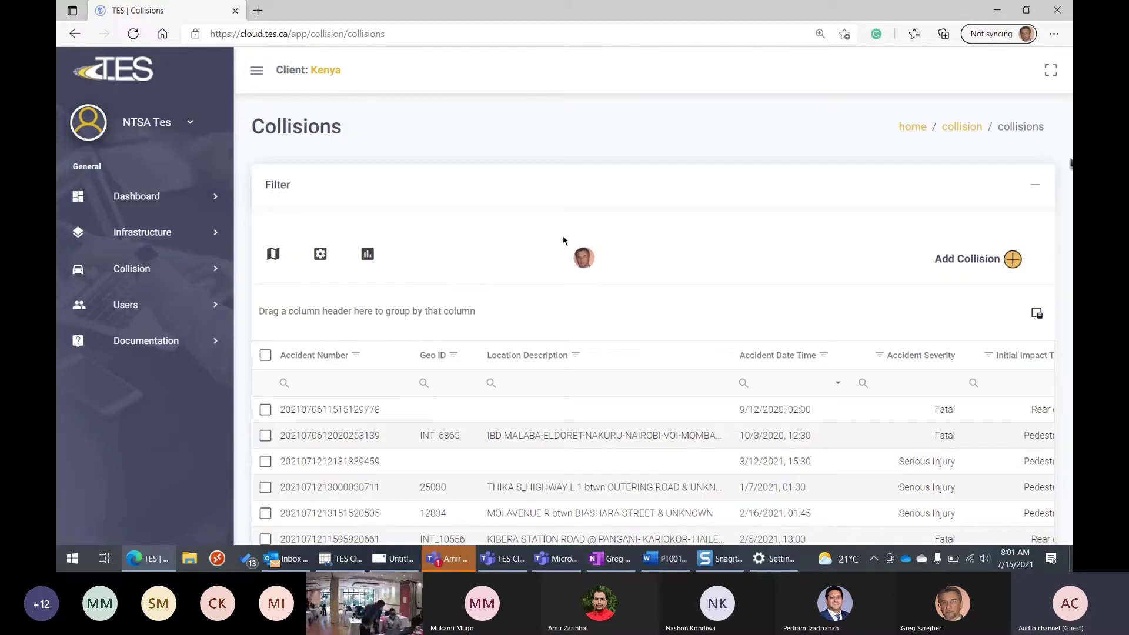
{"action": "scroll", "coordinate": [563, 236], "scroll_direction": "down", "scroll_amount": 2}
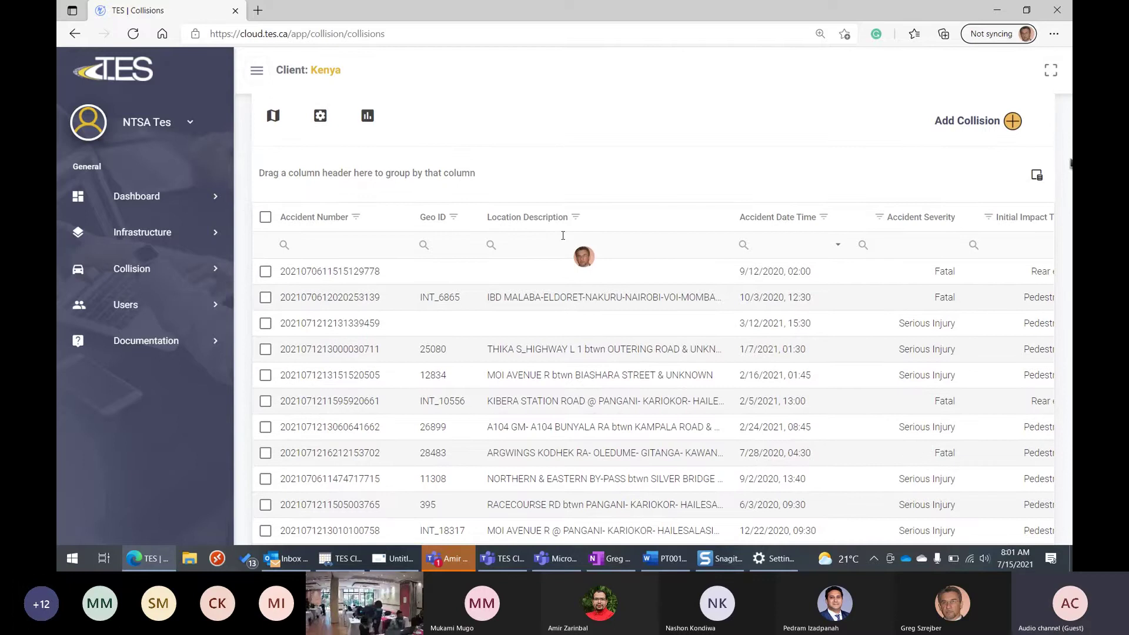
{"action": "left_click", "coordinate": [453, 218]}
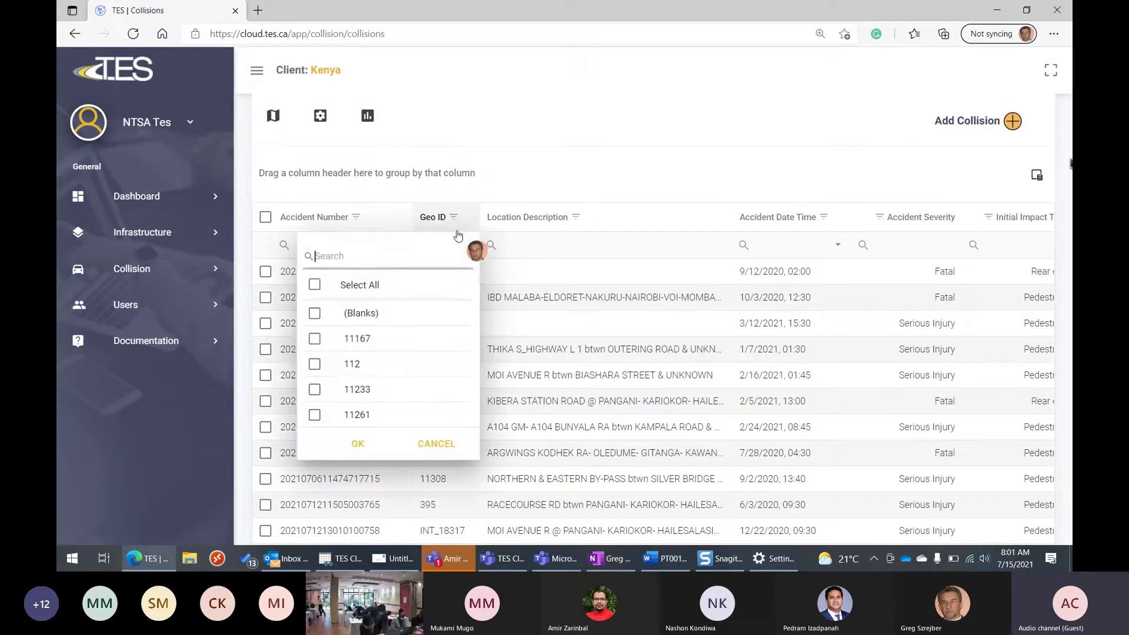
{"action": "left_click", "coordinate": [558, 205]}
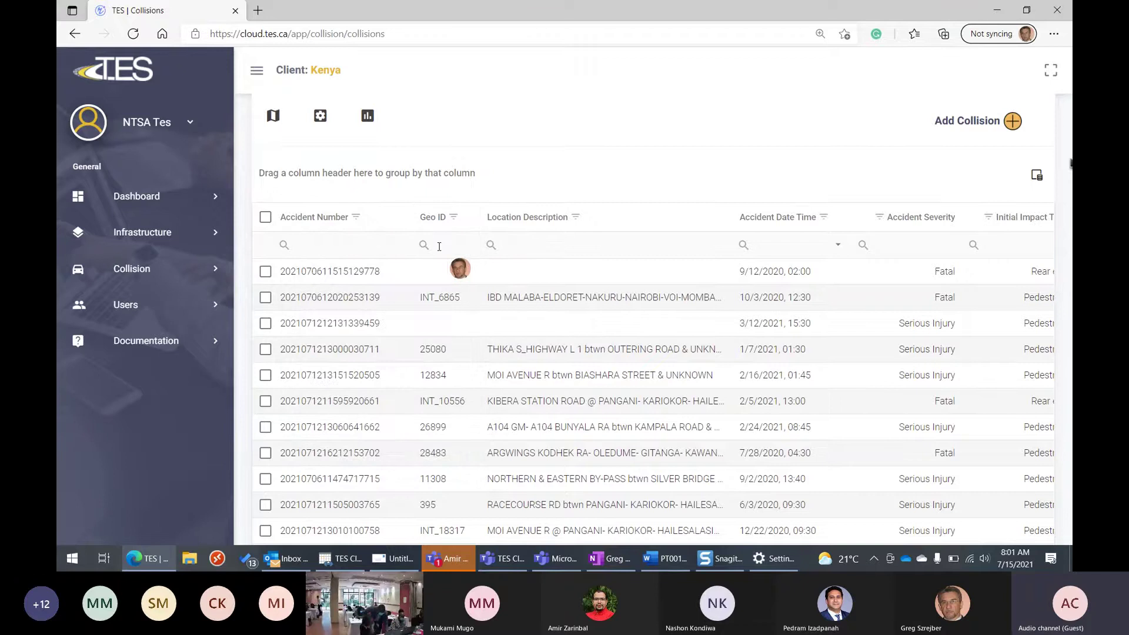
{"action": "left_click", "coordinate": [989, 217]}
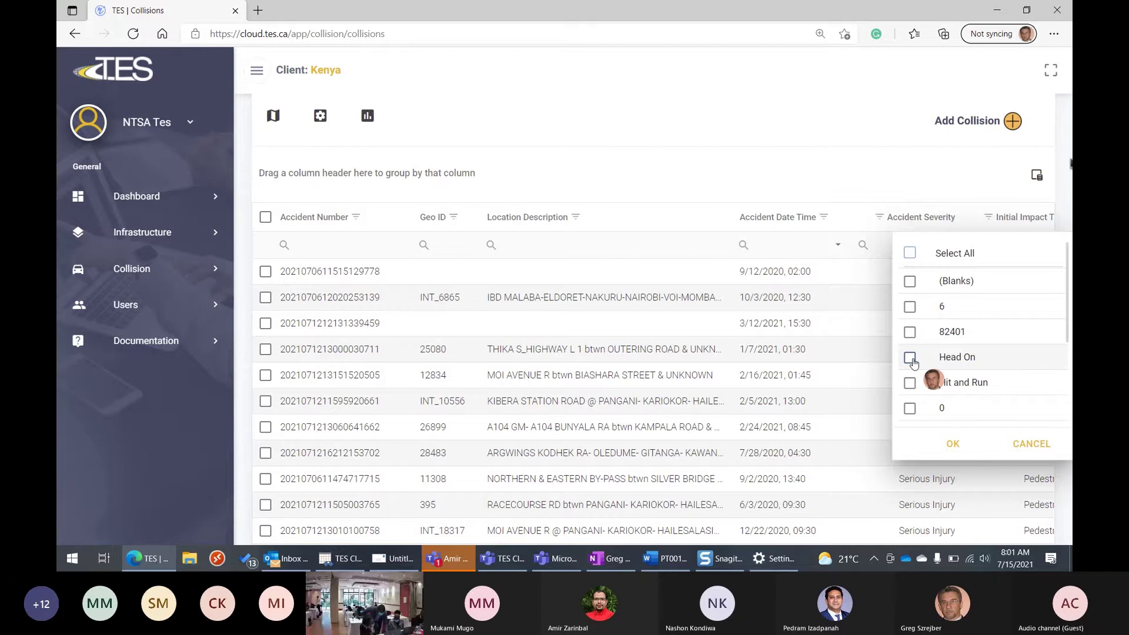
{"action": "left_click", "coordinate": [914, 363]}
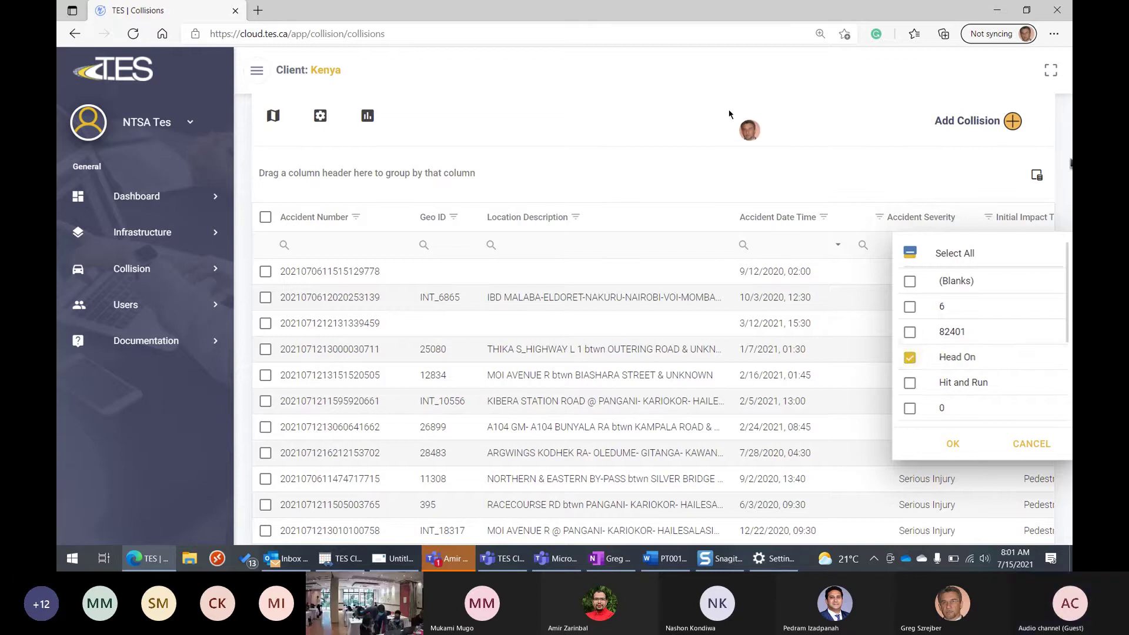
{"action": "left_click", "coordinate": [729, 114]}
Try filtering the Geo ID column by "int" and clear that filter text again
{"action": "scroll", "coordinate": [730, 114], "scroll_direction": "down", "scroll_amount": 7}
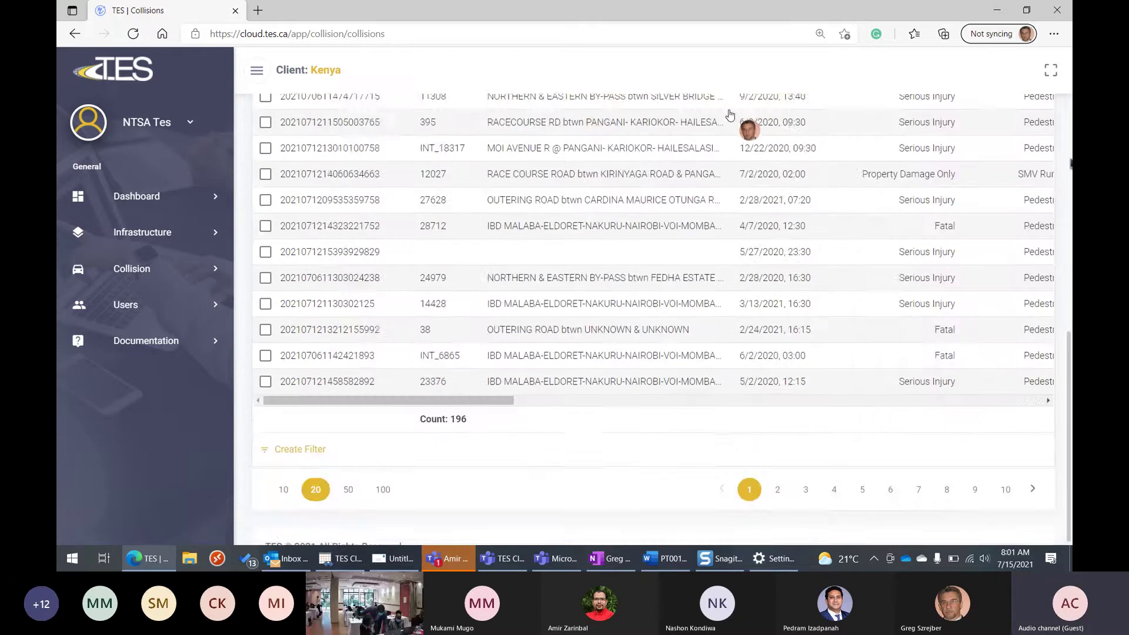
{"action": "scroll", "coordinate": [729, 114], "scroll_direction": "up", "scroll_amount": 7}
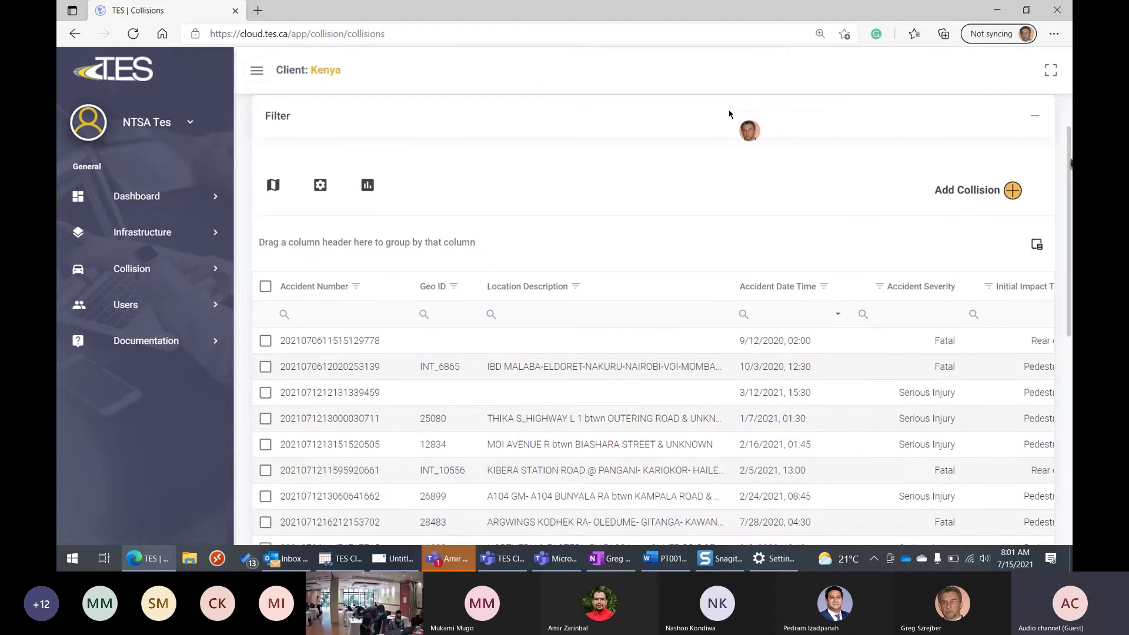
{"action": "scroll", "coordinate": [731, 114], "scroll_direction": "down", "scroll_amount": 7}
{"action": "scroll", "coordinate": [781, 183], "scroll_direction": "up", "scroll_amount": 6}
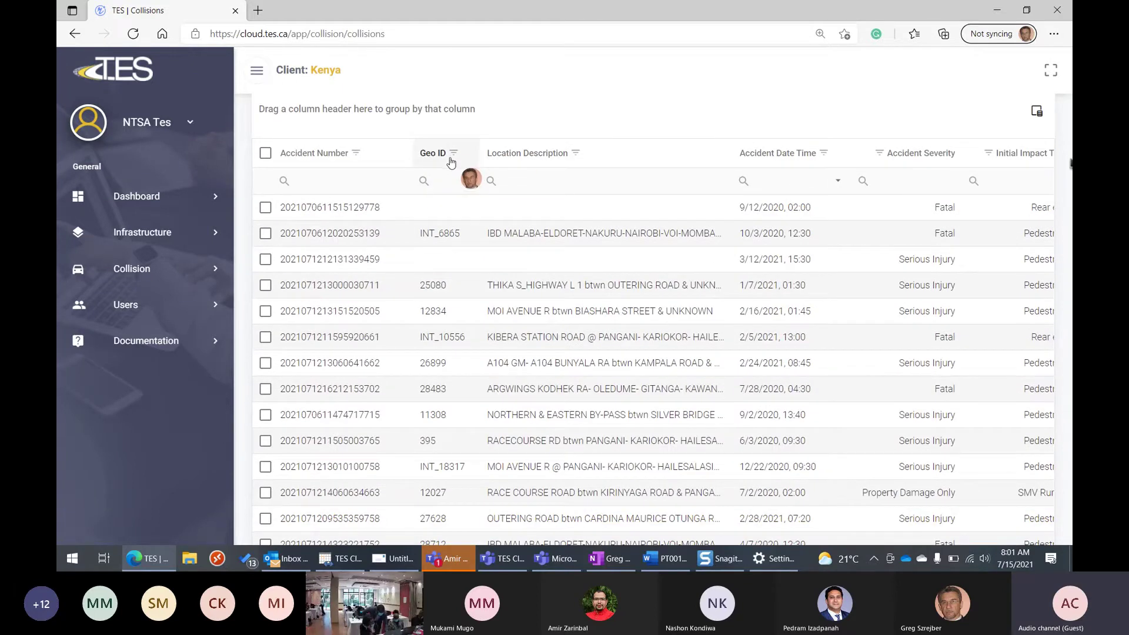
{"action": "left_click", "coordinate": [453, 179]}
{"action": "type", "text": "in"}
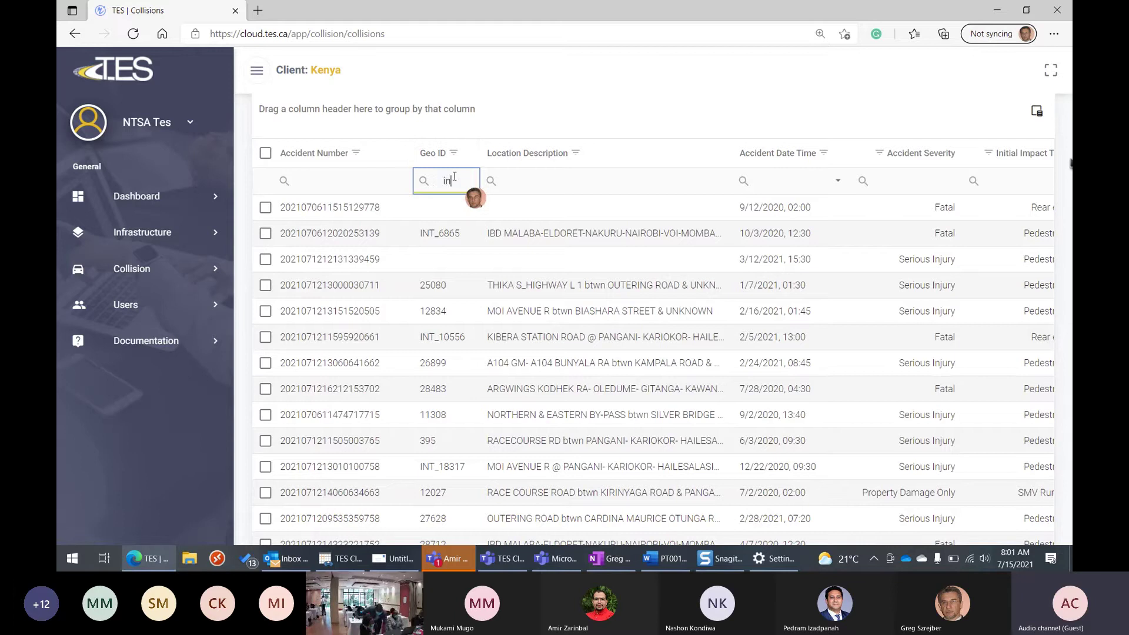
{"action": "type", "text": "t"}
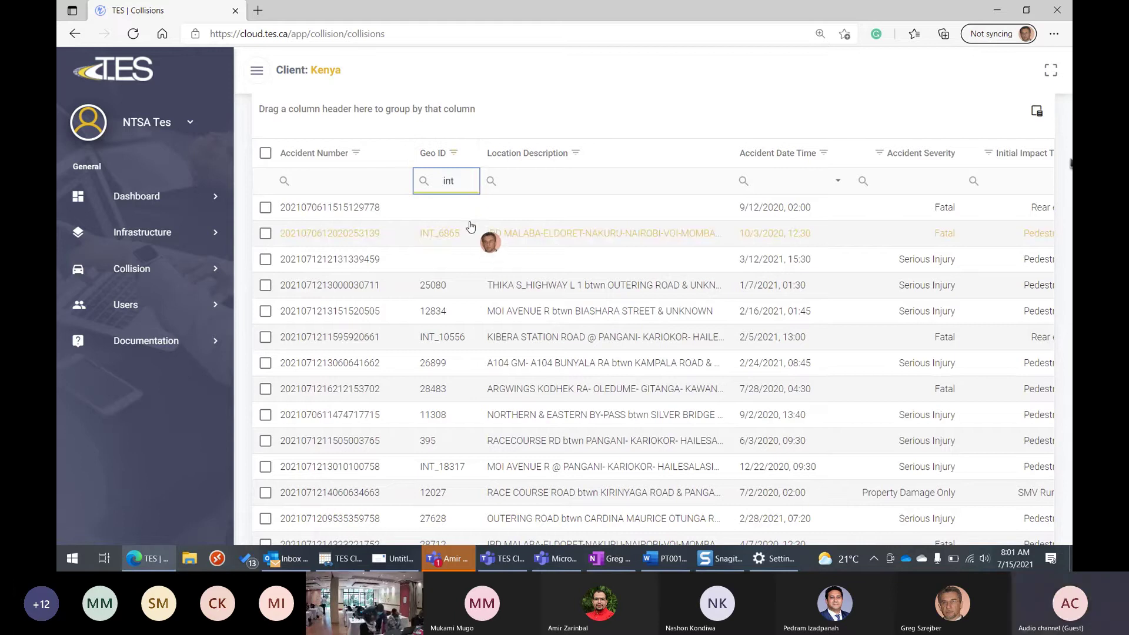
{"action": "key", "text": "BackSpace"}
{"action": "key", "text": "BackSpace"}
{"action": "key", "text": "BackSpace"}
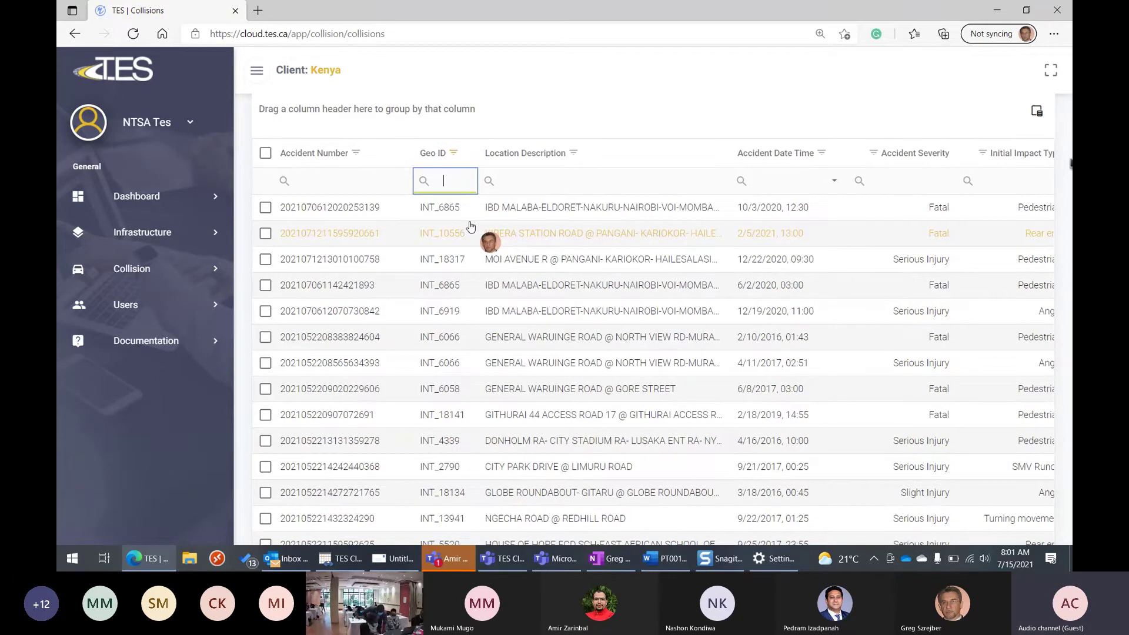
Filter the Geo ID column by the text "INT" to list the intersection collisions
{"action": "type", "text": "IN"}
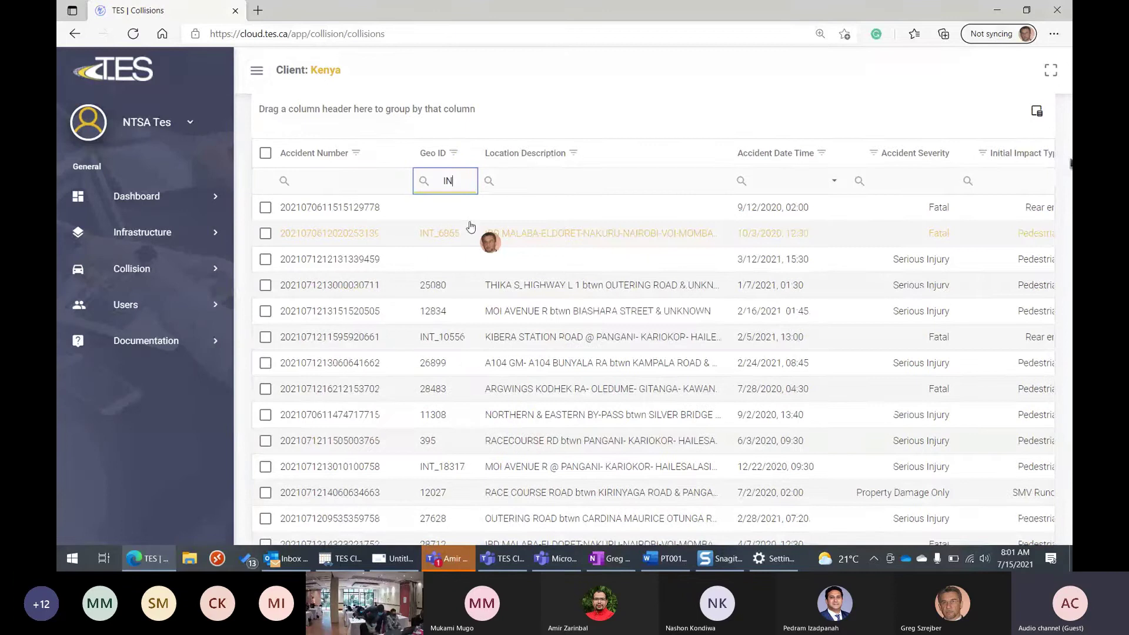
{"action": "type", "text": "T"}
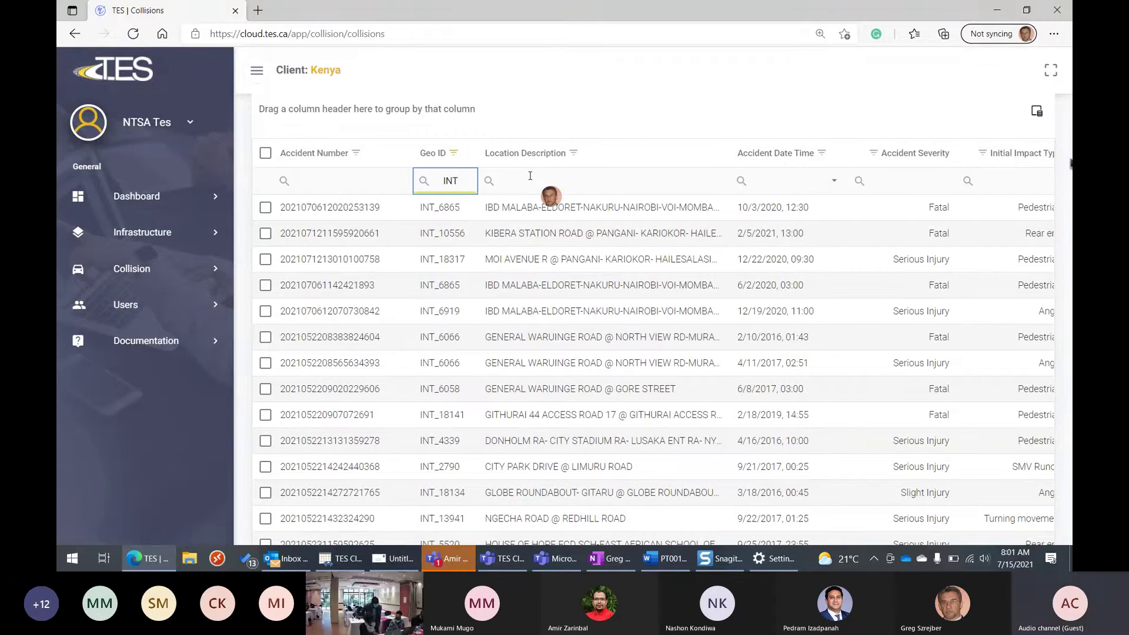
{"action": "scroll", "coordinate": [559, 144], "scroll_direction": "up", "scroll_amount": 3}
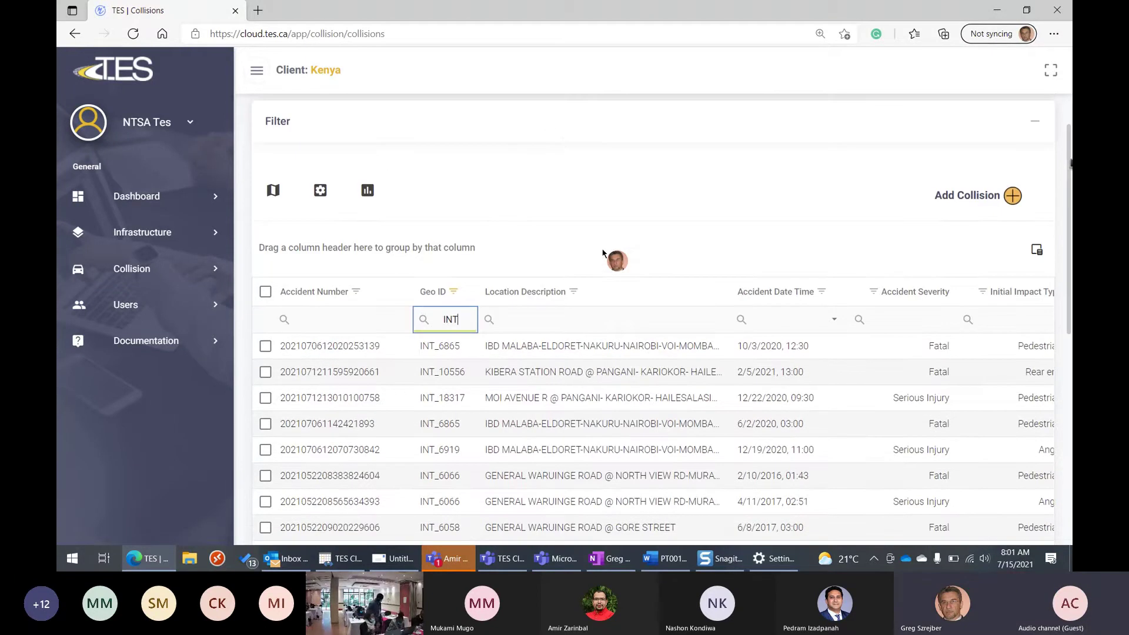
Look through the collisions listed by the Geo ID "INT" filter, down to the record count and active filter
{"action": "scroll", "coordinate": [637, 303], "scroll_direction": "down", "scroll_amount": 6}
{"action": "scroll", "coordinate": [620, 291], "scroll_direction": "down", "scroll_amount": 3}
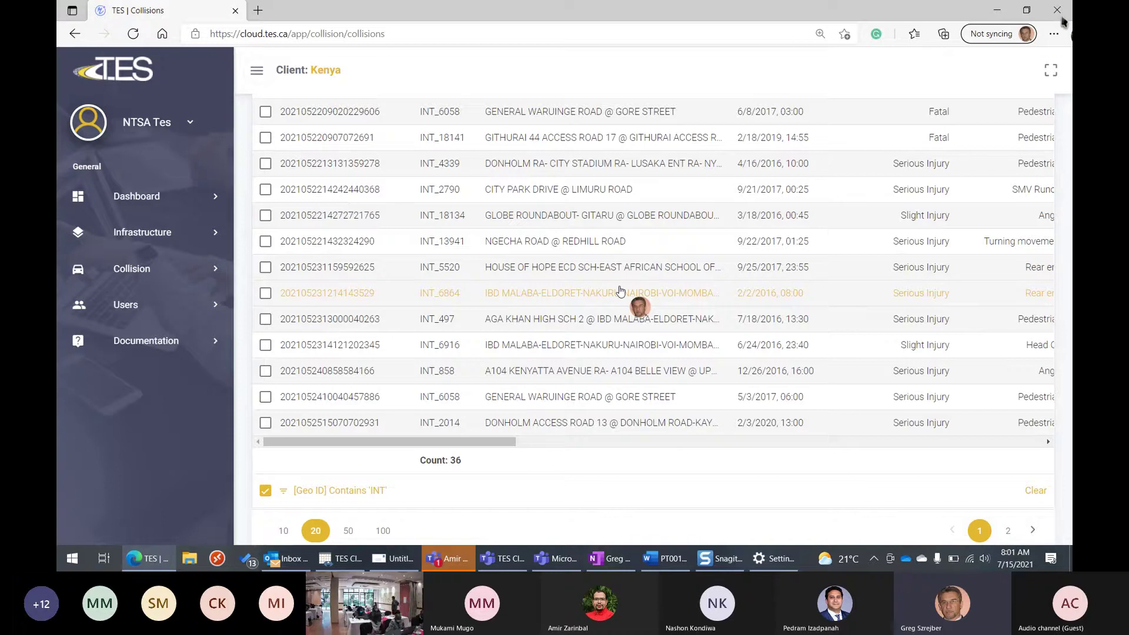
{"action": "scroll", "coordinate": [620, 291], "scroll_direction": "up", "scroll_amount": 9}
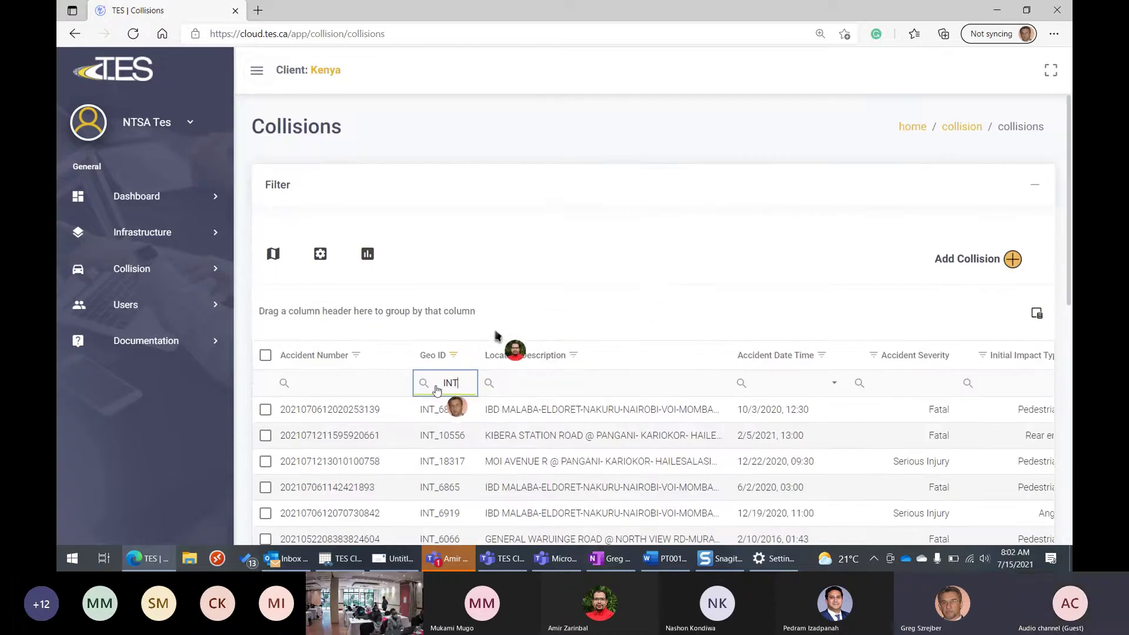
{"action": "left_click", "coordinate": [424, 383]}
{"action": "left_click", "coordinate": [458, 382]}
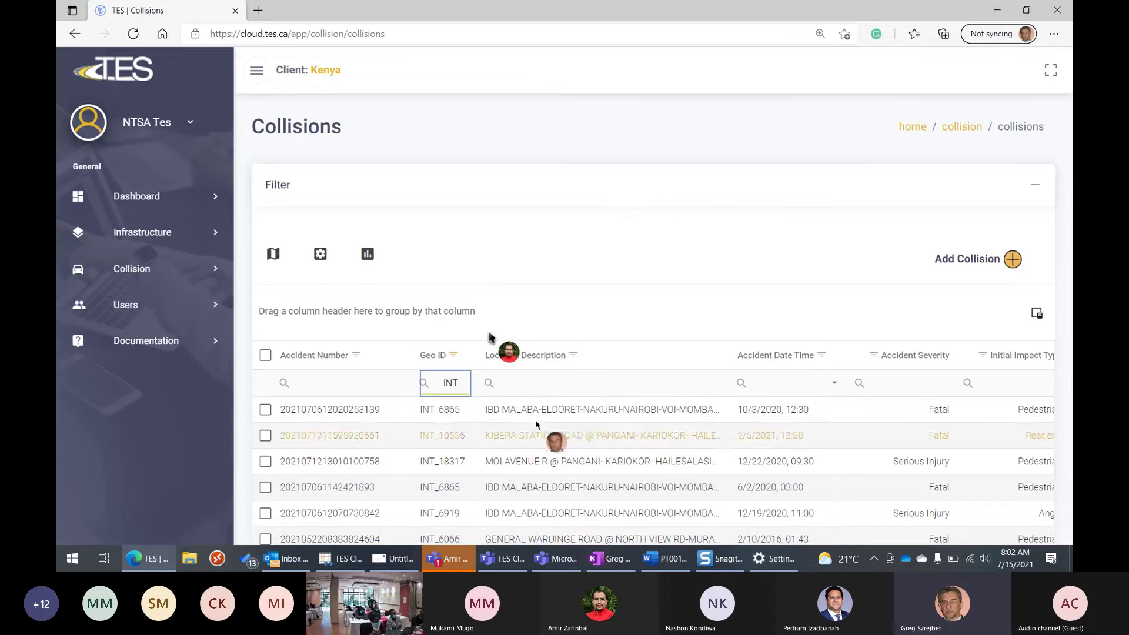
{"action": "scroll", "coordinate": [536, 420], "scroll_direction": "down", "scroll_amount": 3}
{"action": "scroll", "coordinate": [541, 424], "scroll_direction": "down", "scroll_amount": 4}
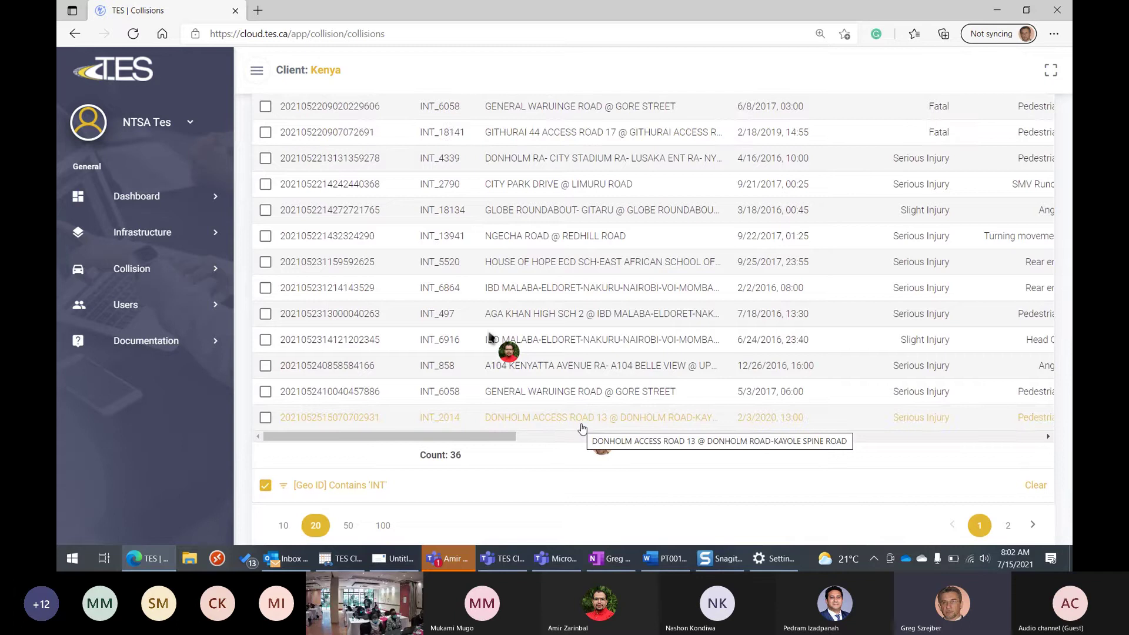
{"action": "scroll", "coordinate": [582, 428], "scroll_direction": "up", "scroll_amount": 8}
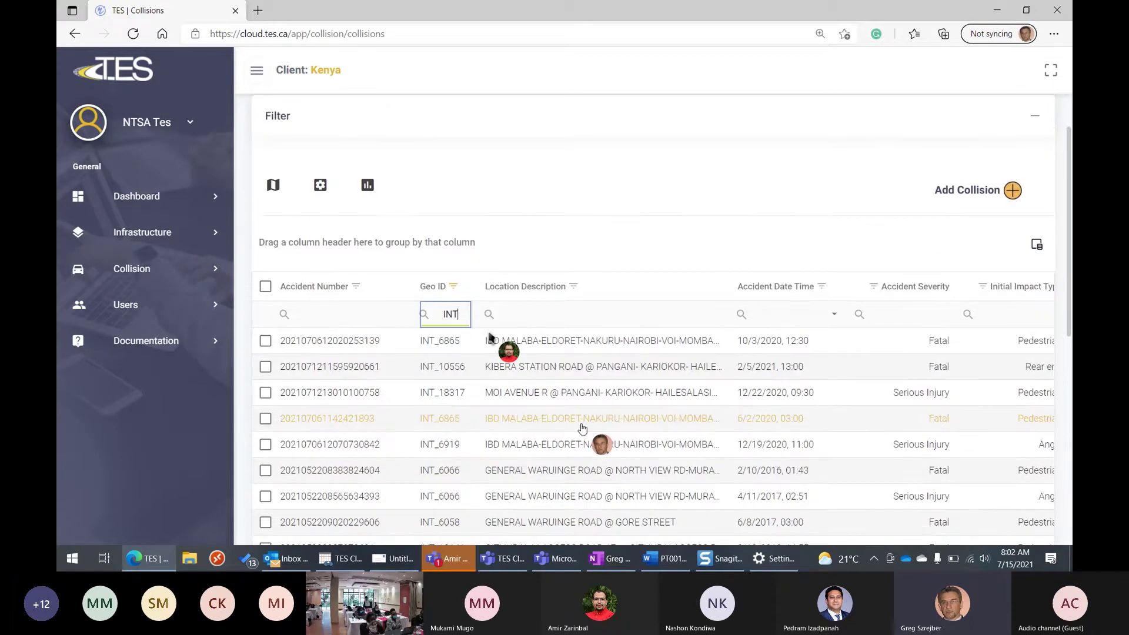
Select all the filtered intersection collisions and display them on the map
{"action": "left_click", "coordinate": [265, 288]}
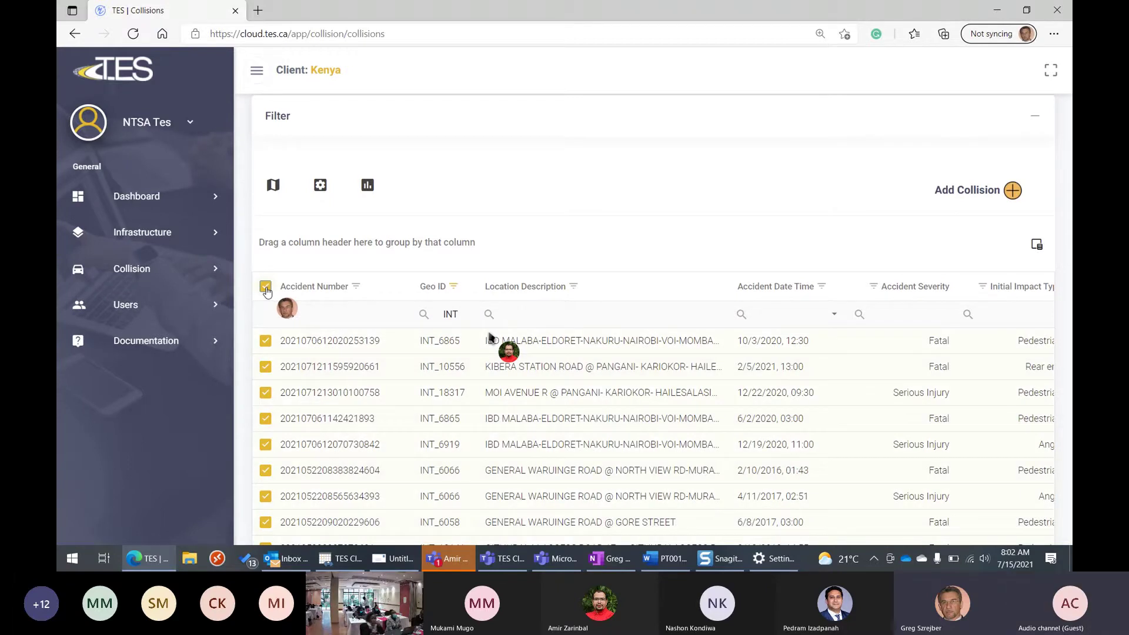
{"action": "scroll", "coordinate": [267, 292], "scroll_direction": "down", "scroll_amount": 2}
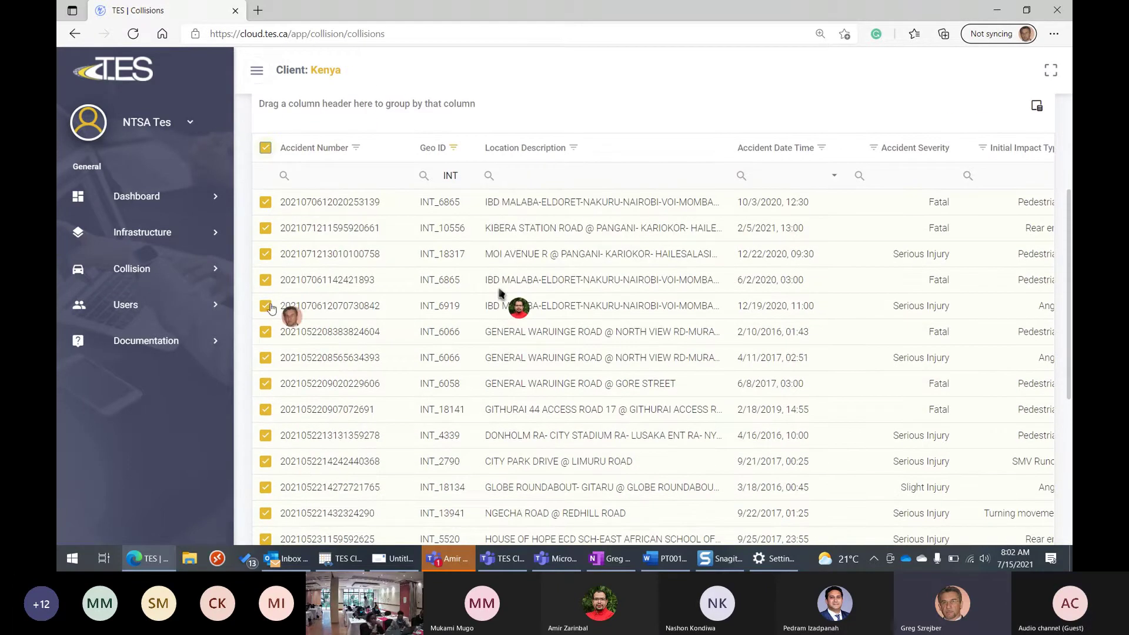
{"action": "scroll", "coordinate": [583, 351], "scroll_direction": "down", "scroll_amount": 3}
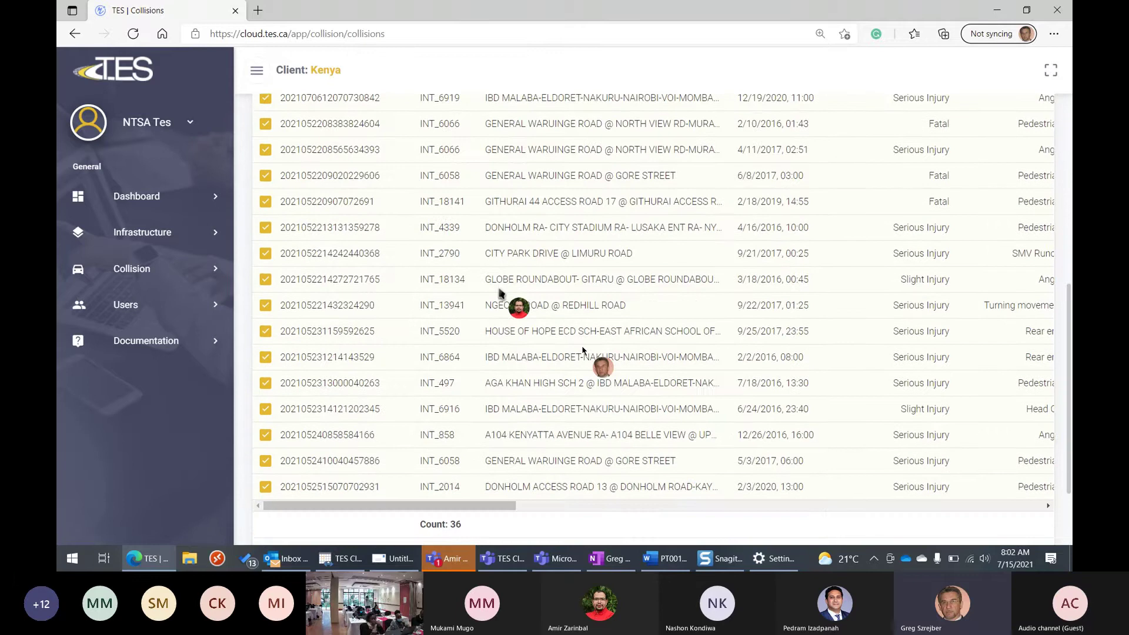
{"action": "scroll", "coordinate": [583, 350], "scroll_direction": "up", "scroll_amount": 4}
{"action": "scroll", "coordinate": [583, 350], "scroll_direction": "up", "scroll_amount": 2}
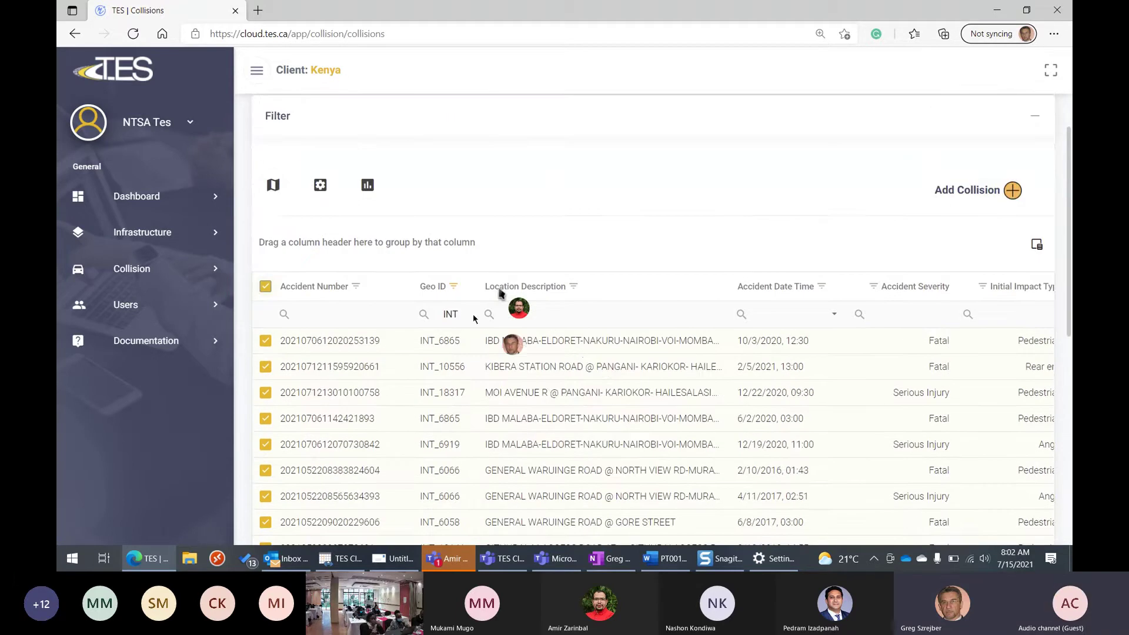
{"action": "left_click", "coordinate": [273, 186]}
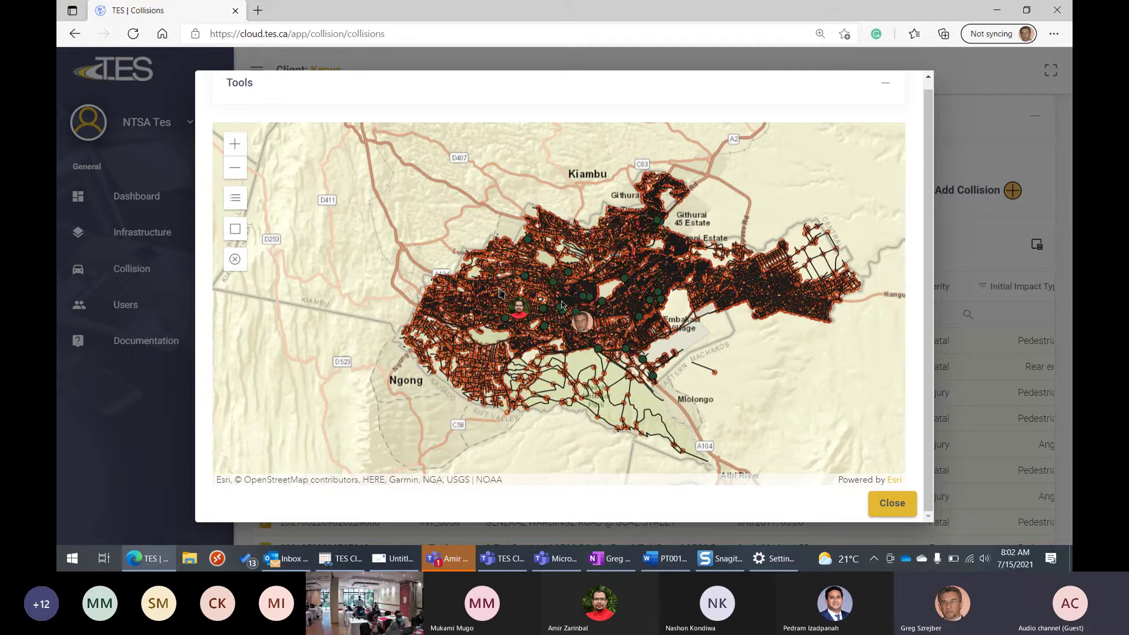
Open the collision details for the map marker at Uhuru Park near Nairobi's Central Business District
{"action": "scroll", "coordinate": [561, 304], "scroll_direction": "up", "scroll_amount": 5}
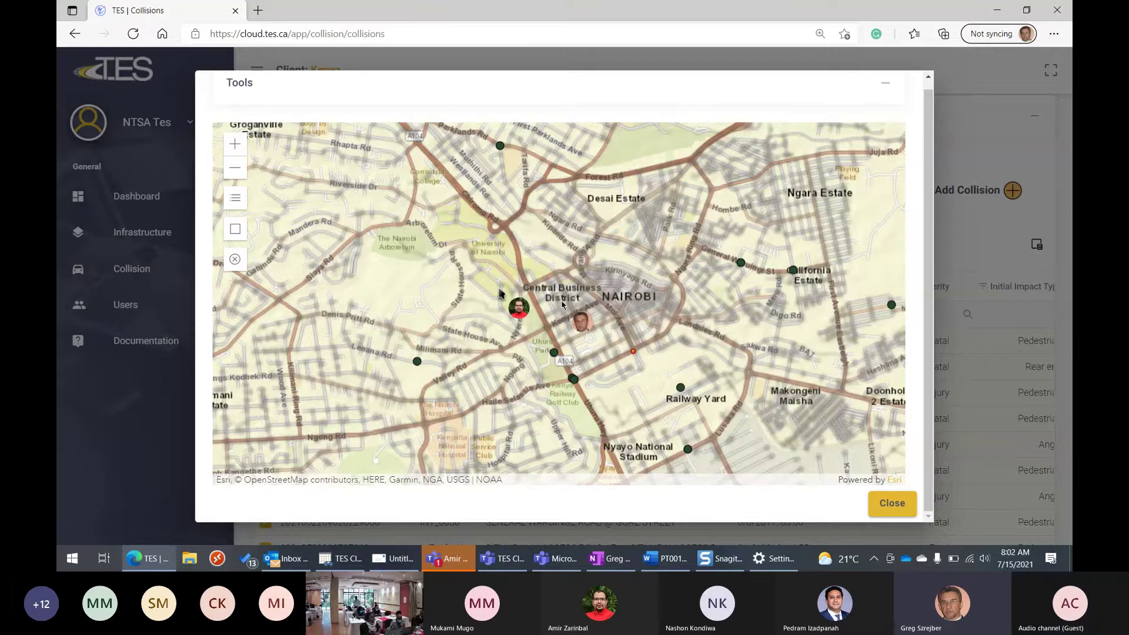
{"action": "scroll", "coordinate": [500, 293], "scroll_direction": "up", "scroll_amount": 2}
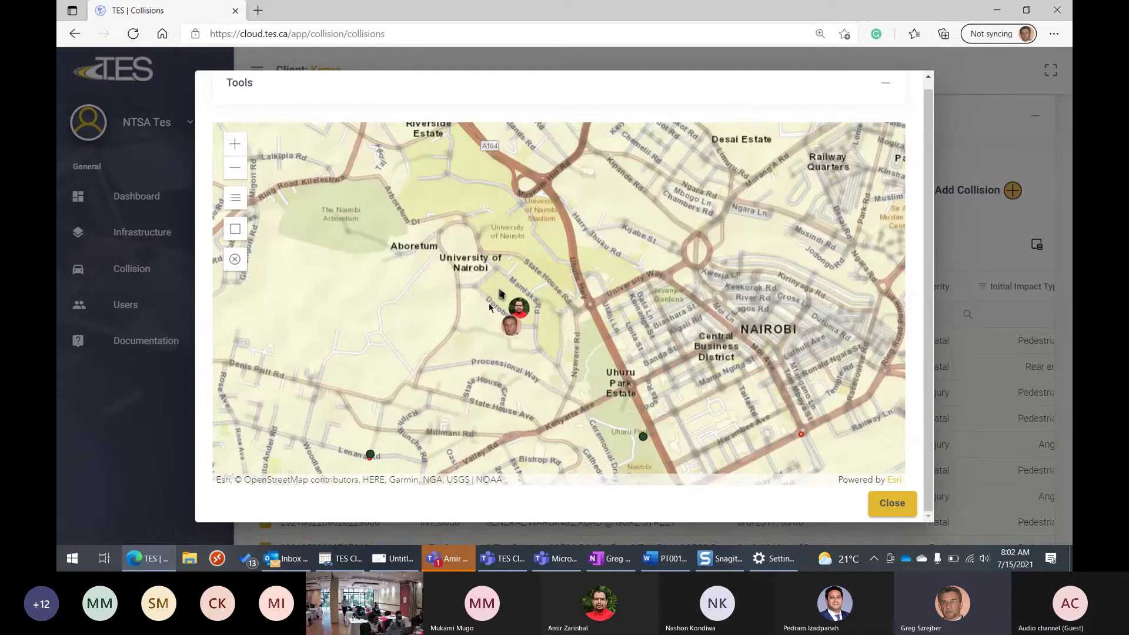
{"action": "key", "text": "Down"}
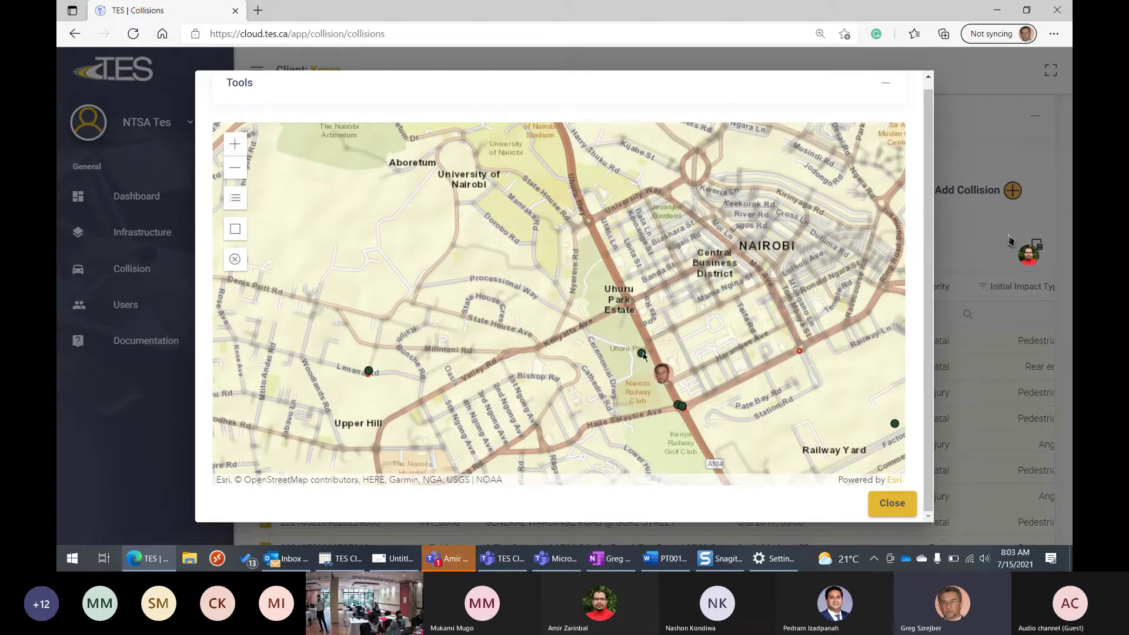
{"action": "left_click", "coordinate": [642, 353]}
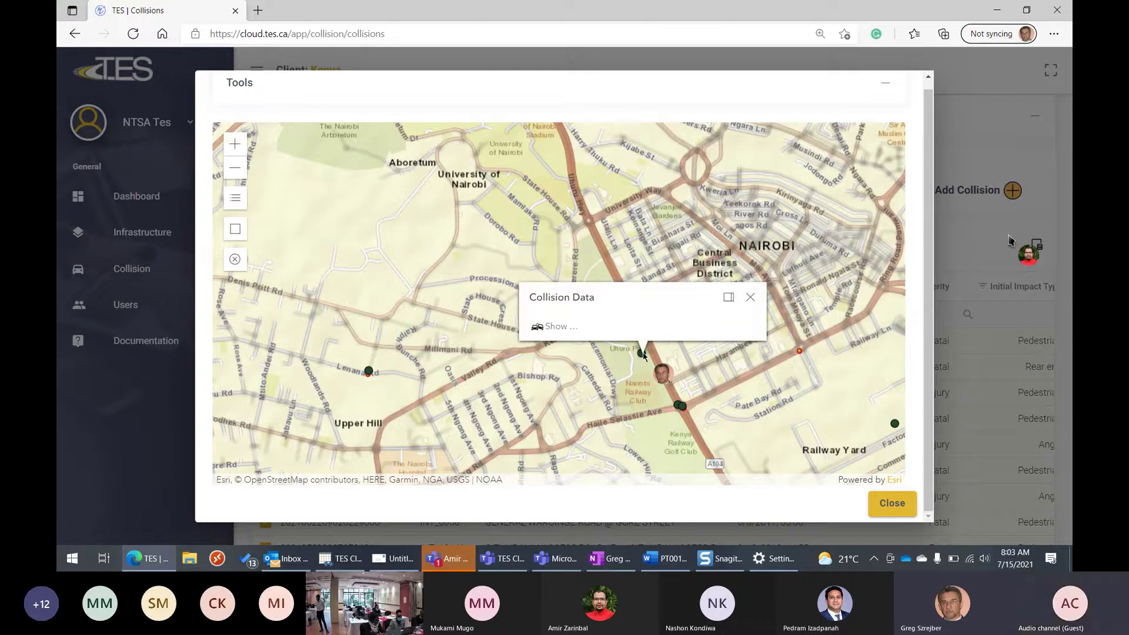
{"action": "left_click", "coordinate": [555, 327]}
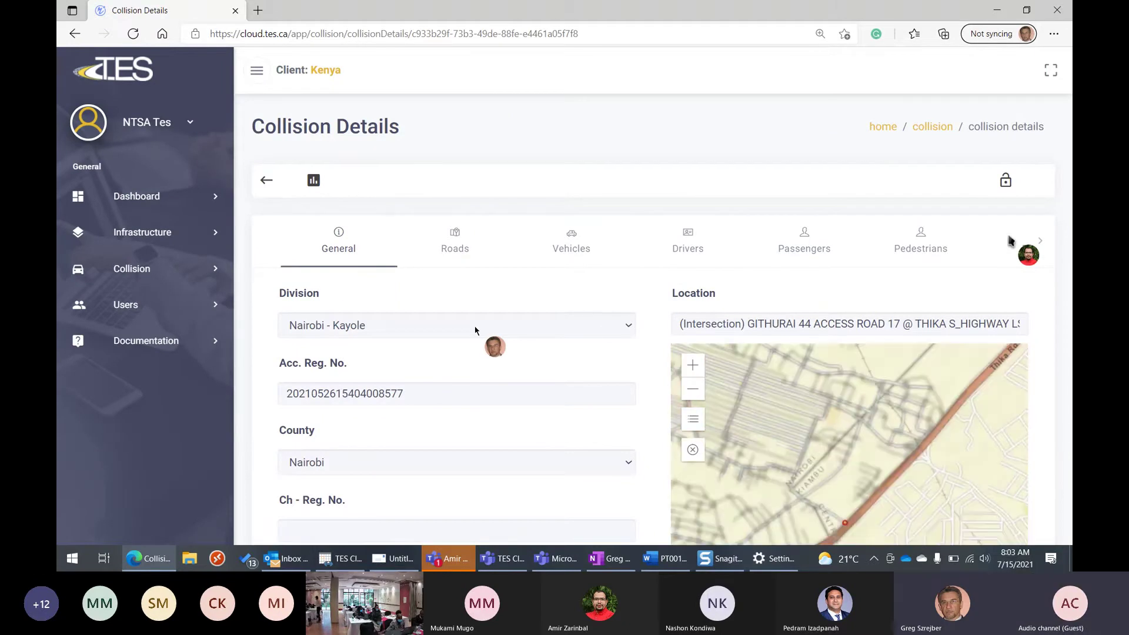
Look through the collision's general, roads, vehicles, drivers, passengers and pedestrians details and the remaining detail categories
{"action": "scroll", "coordinate": [475, 331], "scroll_direction": "down", "scroll_amount": 1}
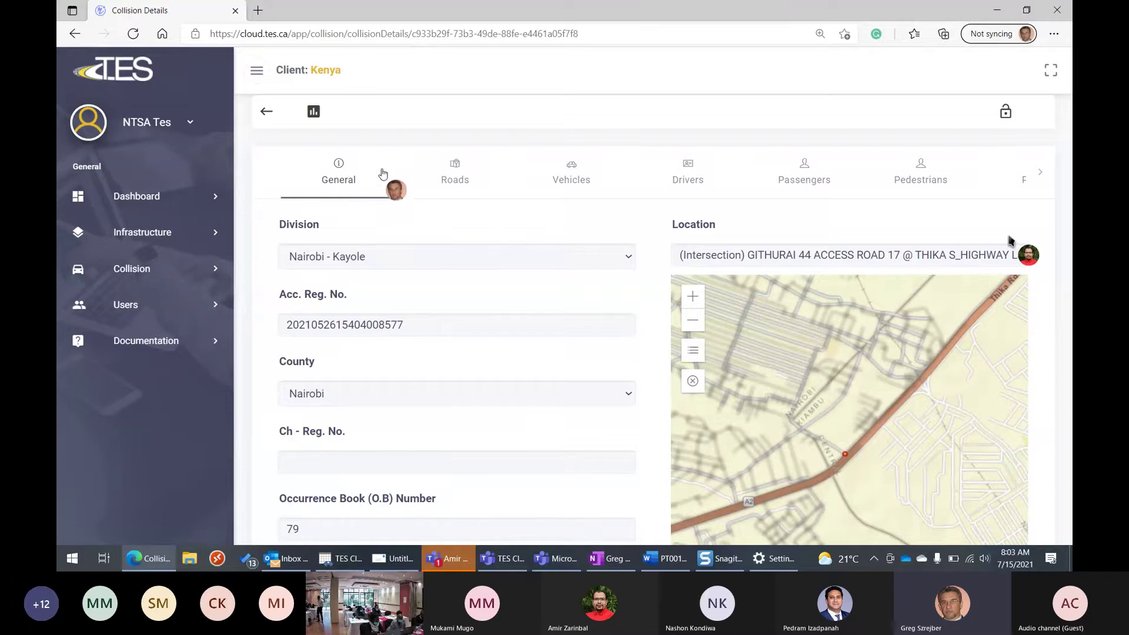
{"action": "left_click", "coordinate": [456, 186]}
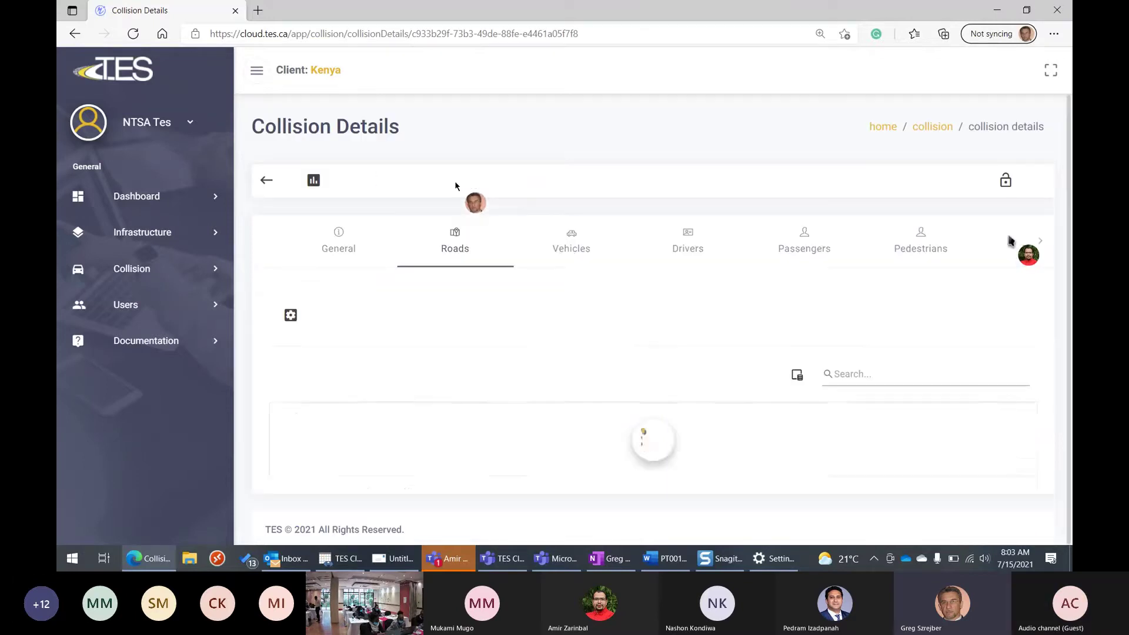
{"action": "left_click", "coordinate": [558, 249]}
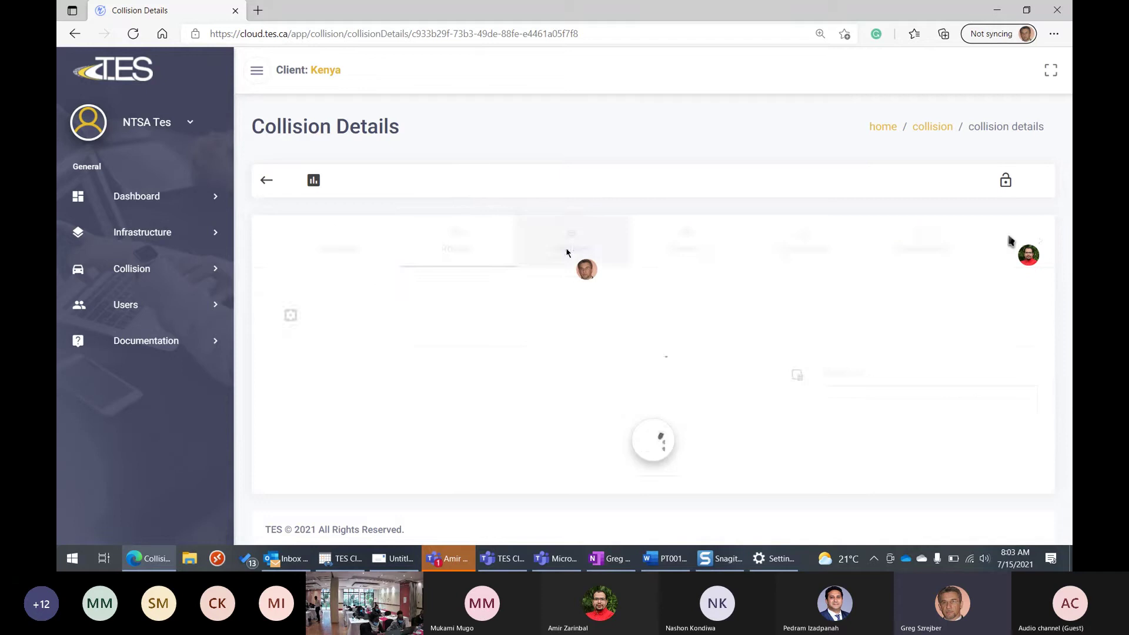
{"action": "left_click", "coordinate": [679, 252]}
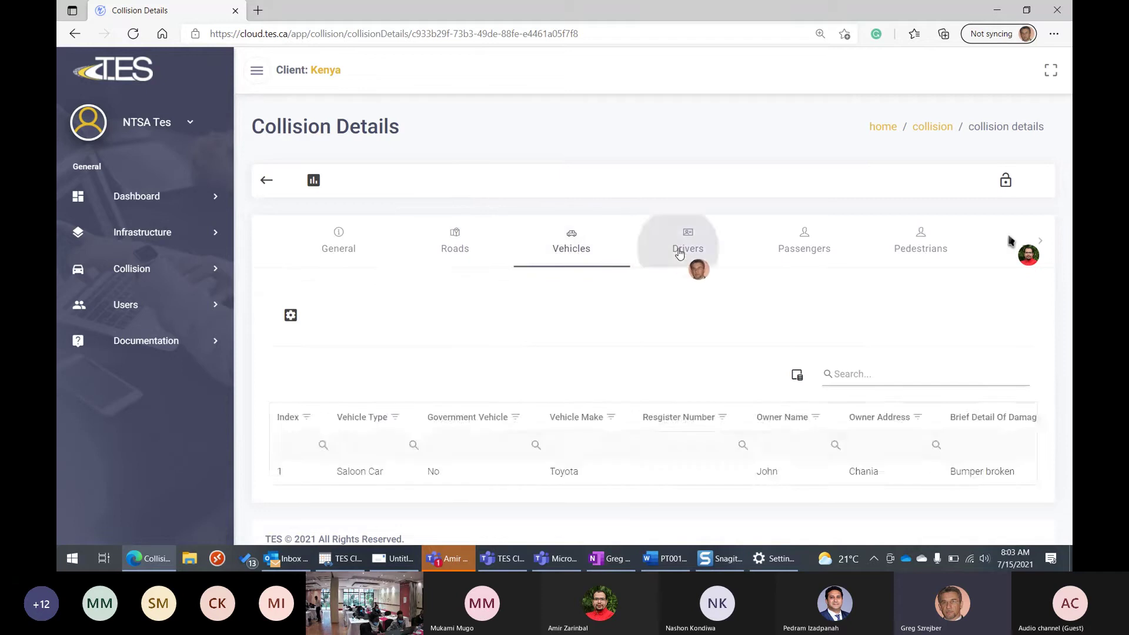
{"action": "left_click", "coordinate": [796, 245]}
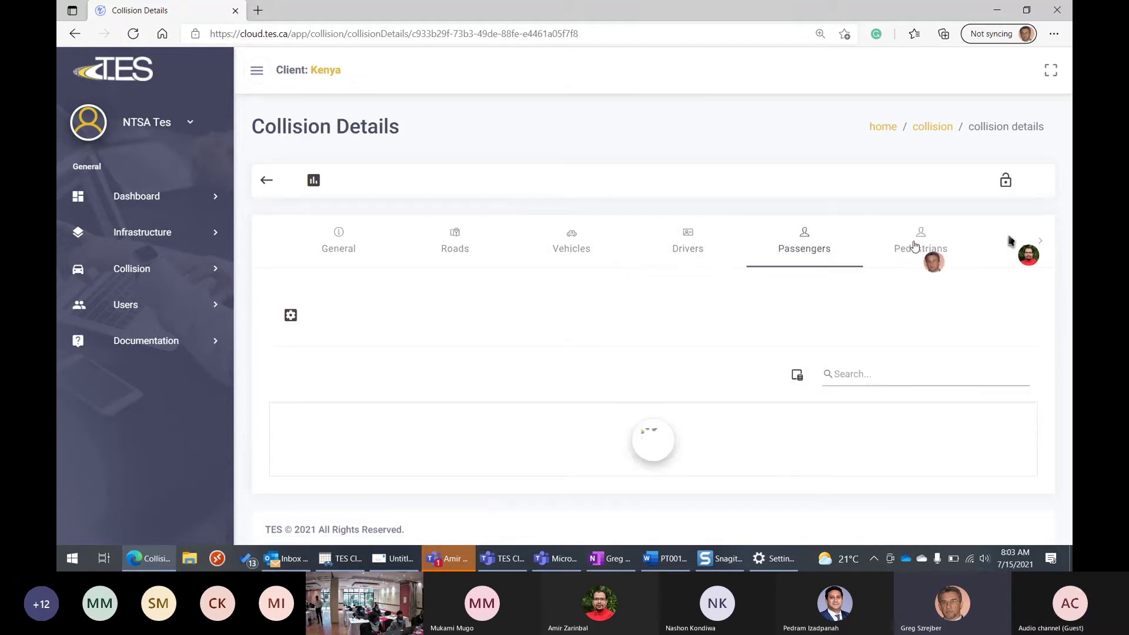
{"action": "left_click", "coordinate": [921, 247]}
{"action": "left_click", "coordinate": [1046, 241]}
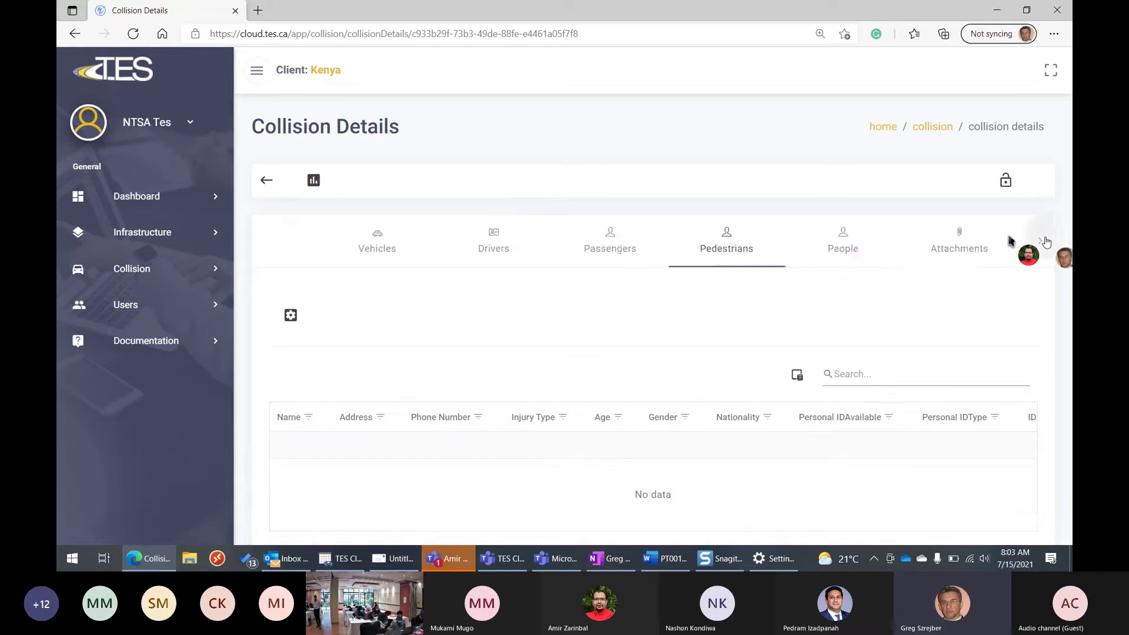
{"action": "left_click", "coordinate": [1046, 241]}
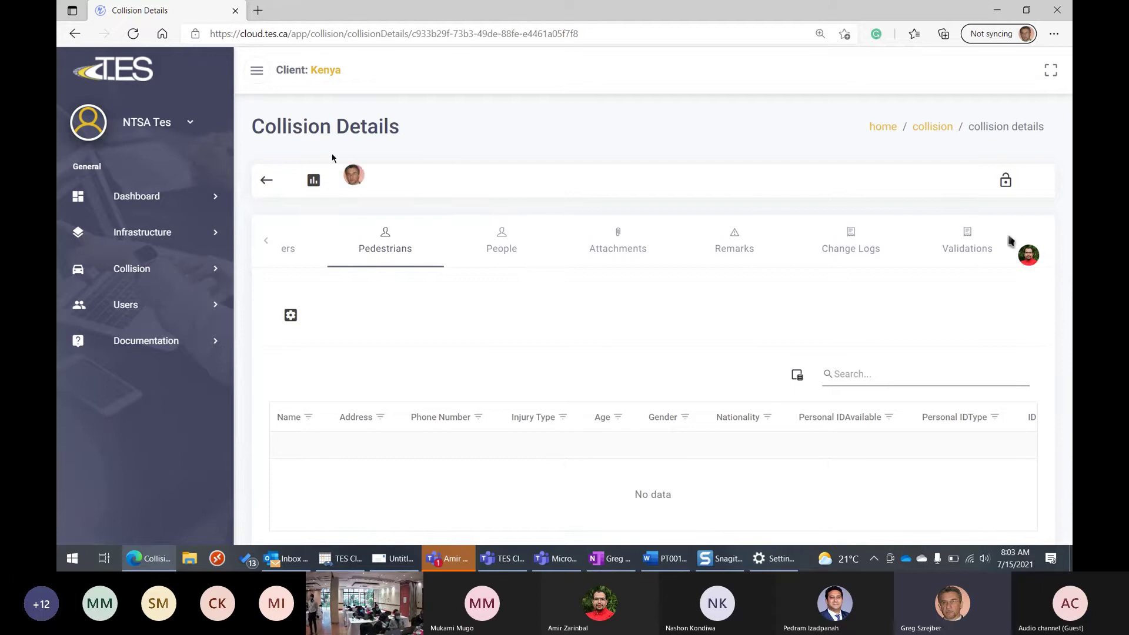
Return to the collisions list, select all the filtered intersection collisions again and show them on the map
{"action": "left_click", "coordinate": [266, 182]}
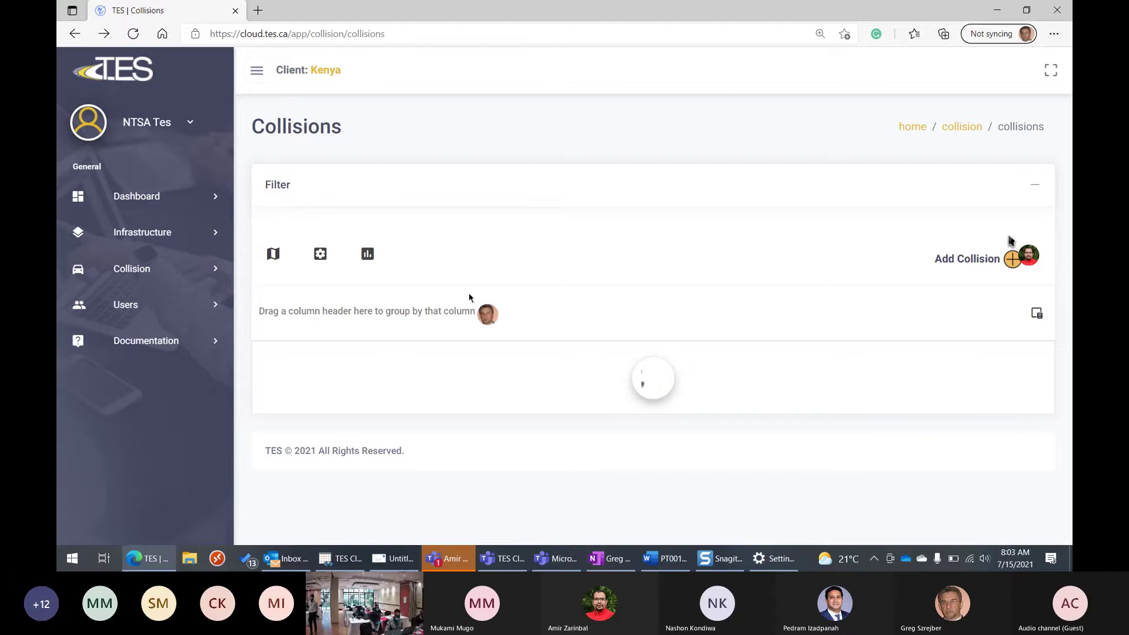
{"action": "scroll", "coordinate": [490, 299], "scroll_direction": "down", "scroll_amount": 2}
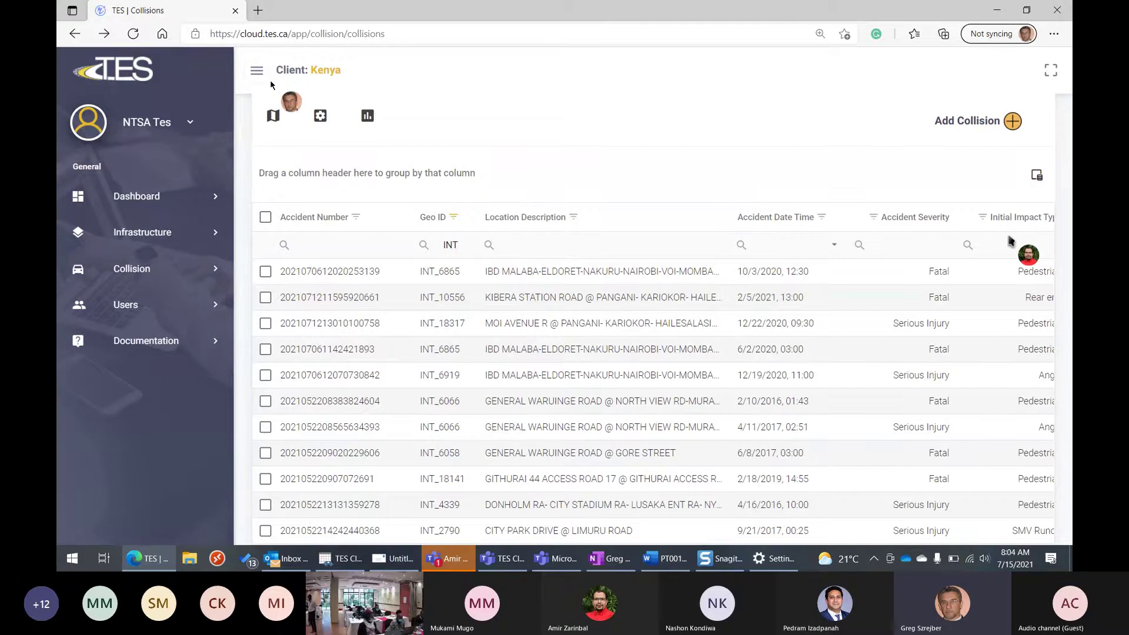
{"action": "left_click", "coordinate": [266, 218]}
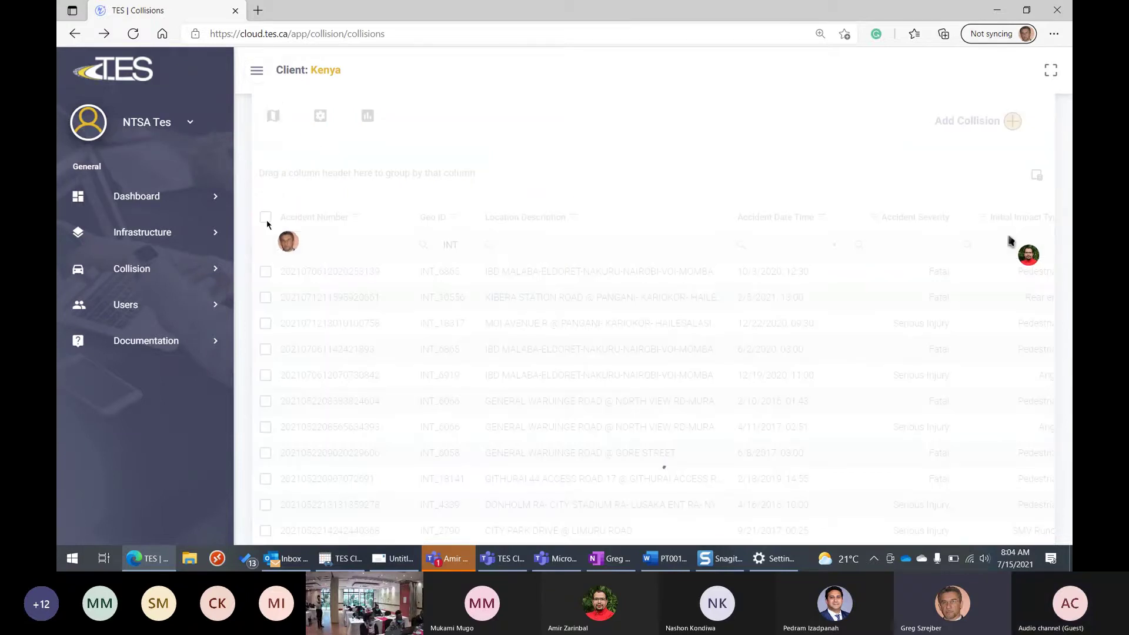
{"action": "type", "text": "INT"}
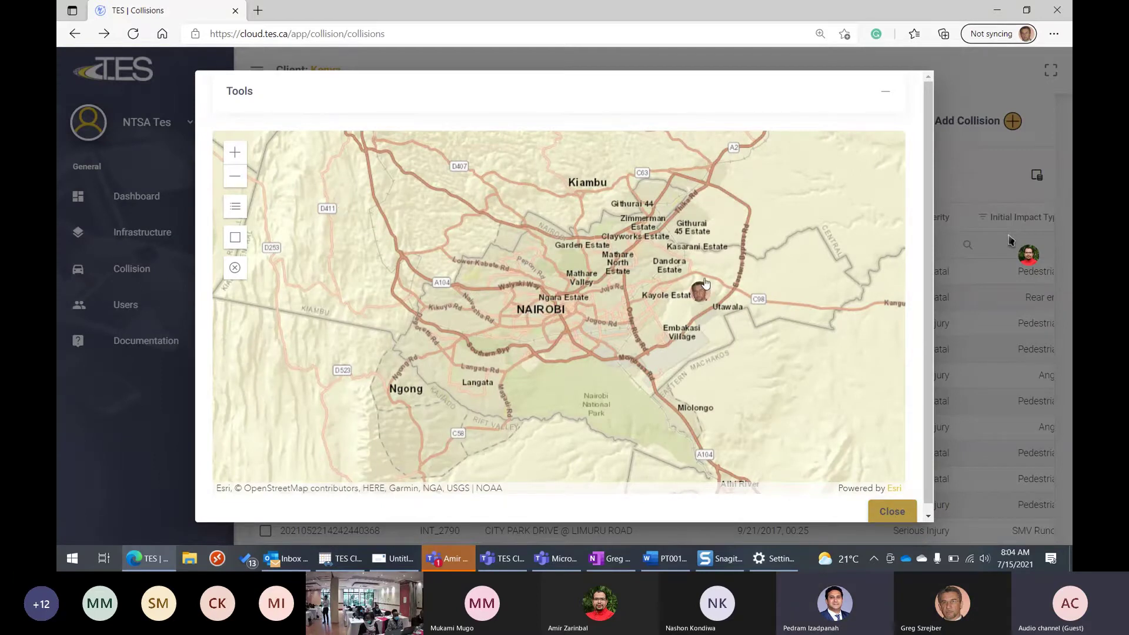
{"action": "left_click", "coordinate": [889, 511]}
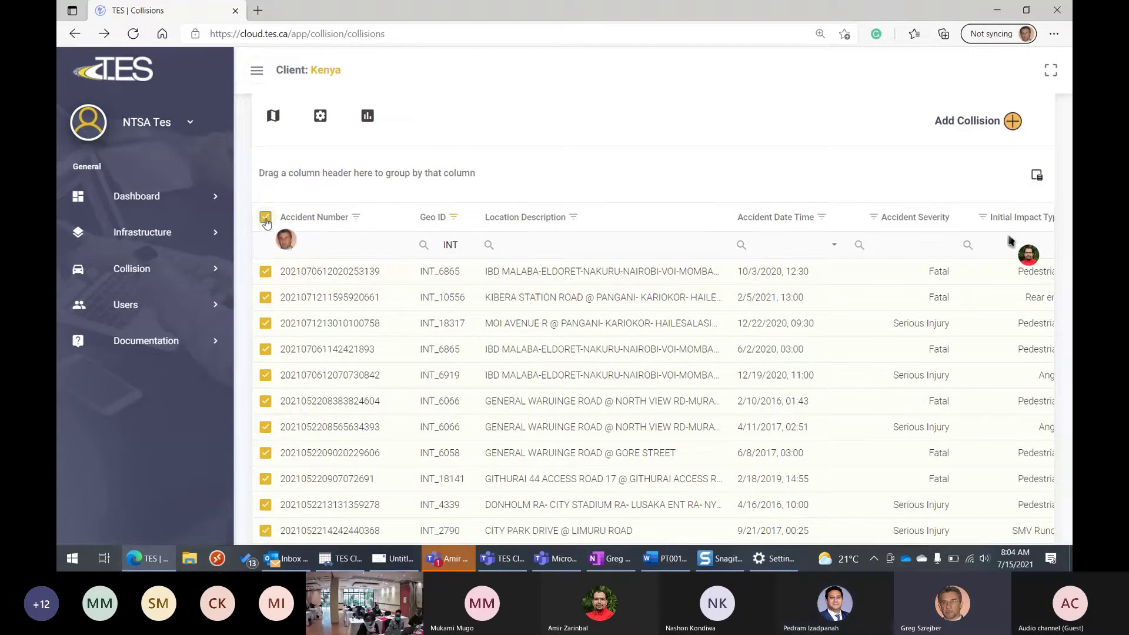
{"action": "left_click", "coordinate": [273, 119]}
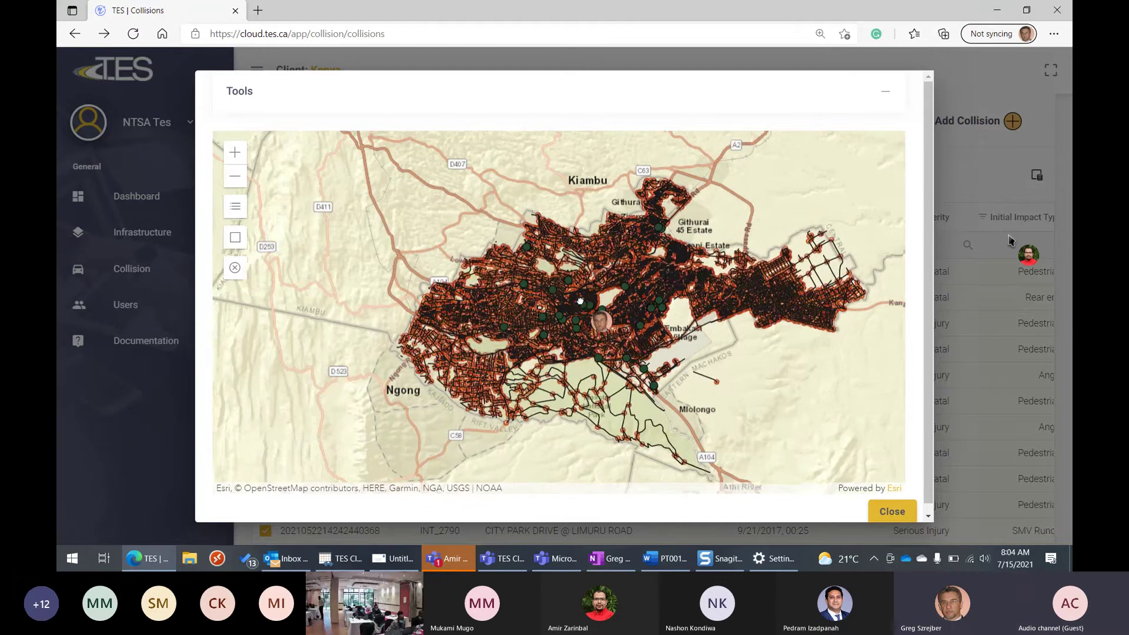
Open and review the collision details for the map marker at Gore Street beside Ziwani Estate
{"action": "scroll", "coordinate": [581, 301], "scroll_direction": "up", "scroll_amount": 2}
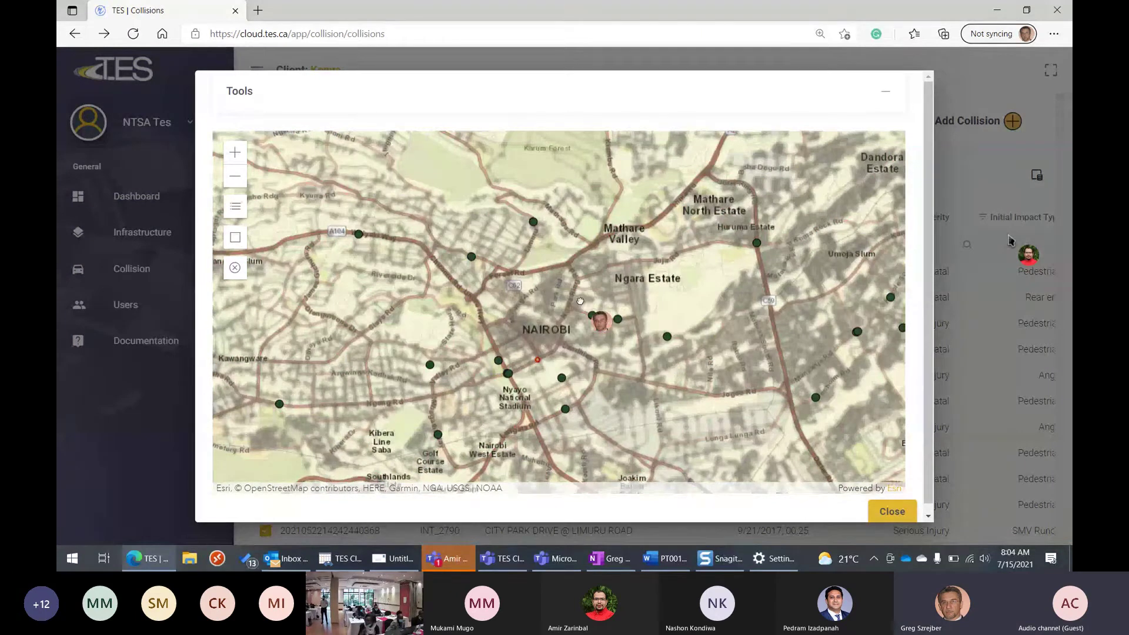
{"action": "scroll", "coordinate": [580, 302], "scroll_direction": "up", "scroll_amount": 3}
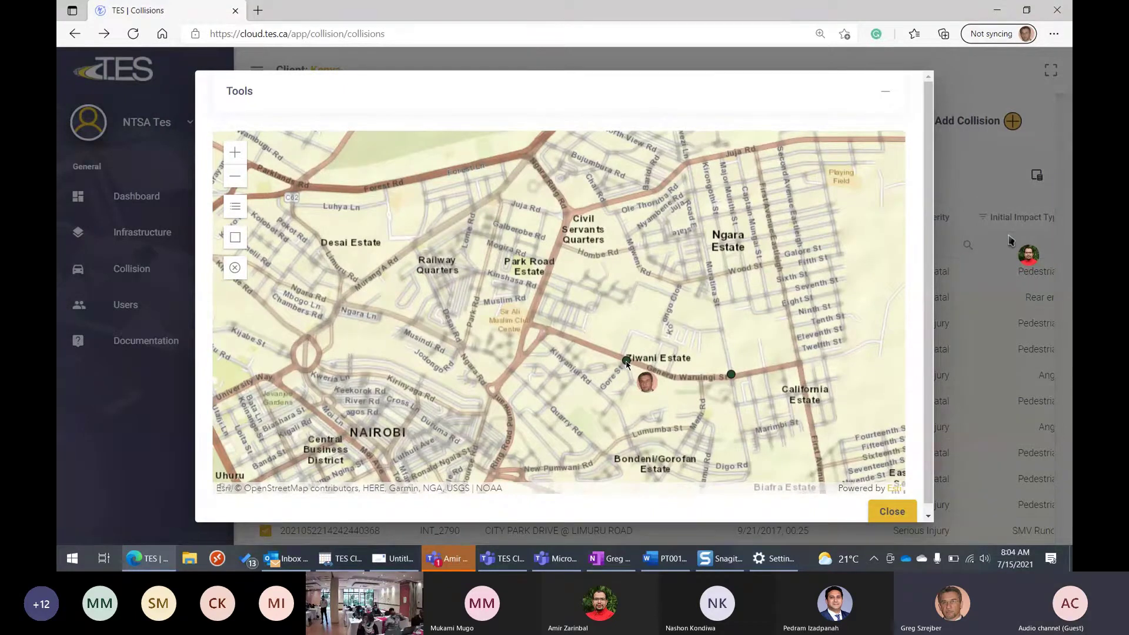
{"action": "left_click", "coordinate": [627, 363]}
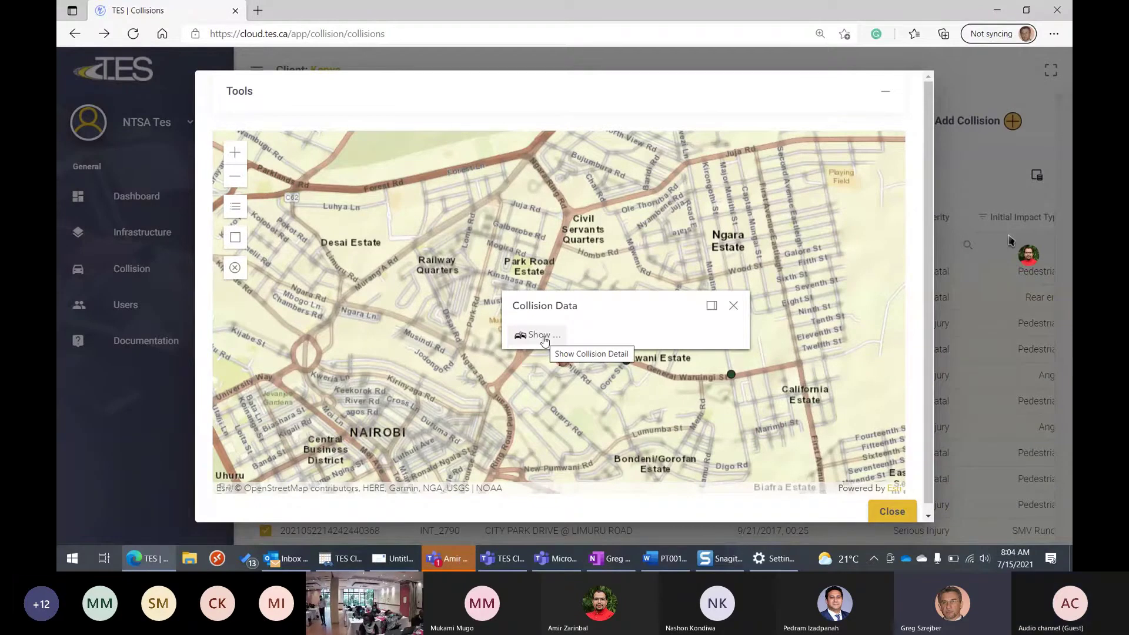
{"action": "left_click", "coordinate": [544, 339]}
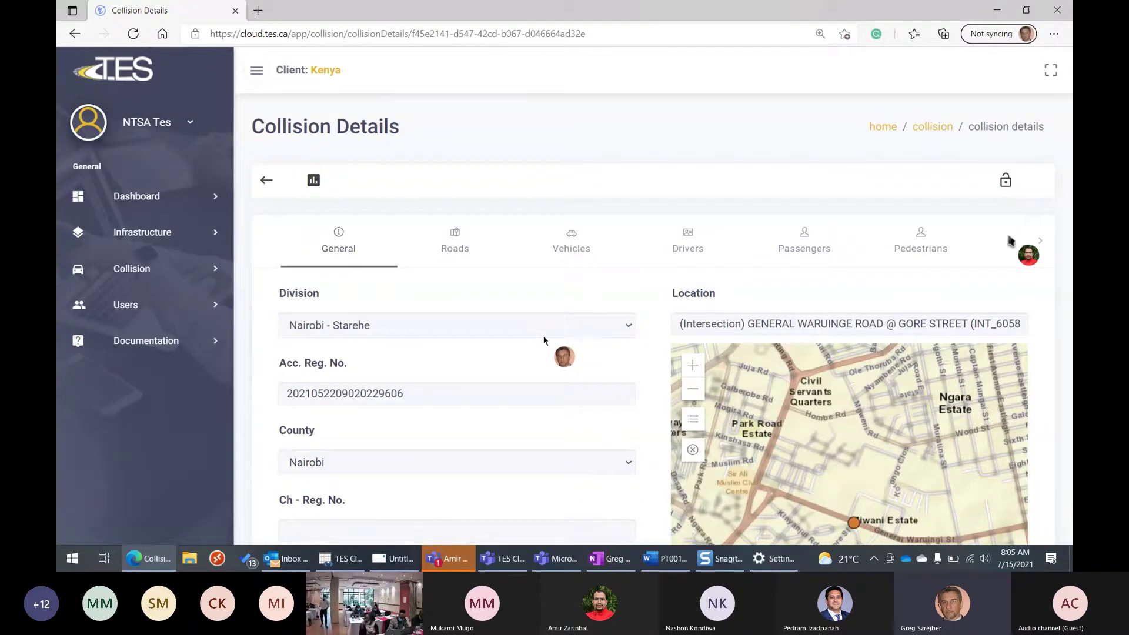
{"action": "scroll", "coordinate": [544, 341], "scroll_direction": "down", "scroll_amount": 1}
{"action": "scroll", "coordinate": [544, 341], "scroll_direction": "up", "scroll_amount": 1}
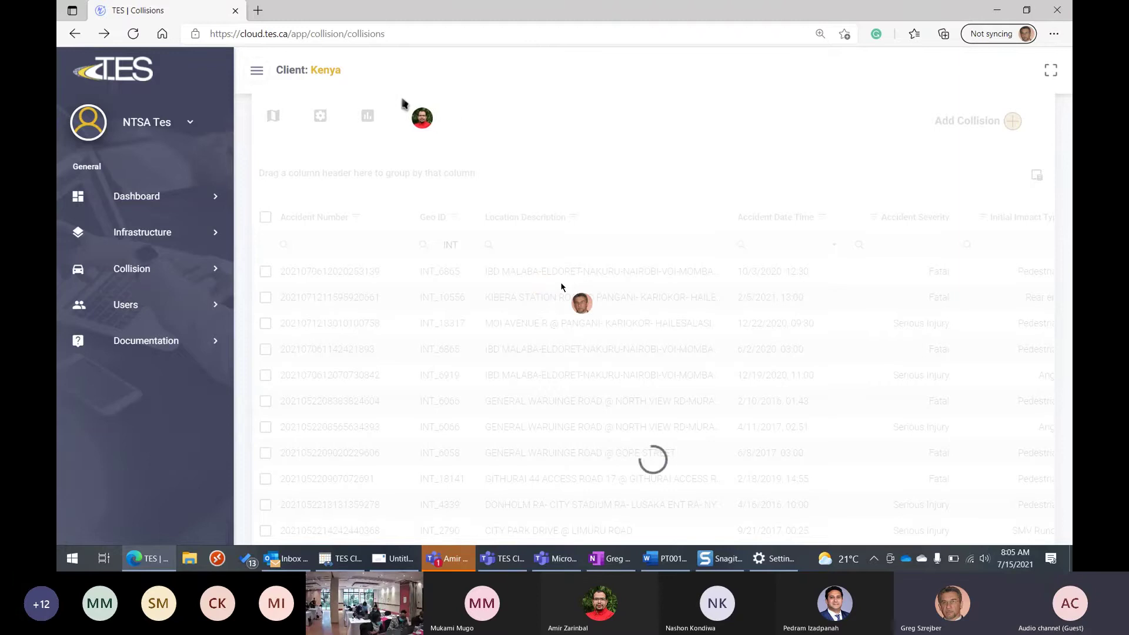
Reload the Collisions page with the Geo ID filter still applied
{"action": "left_click", "coordinate": [133, 33]}
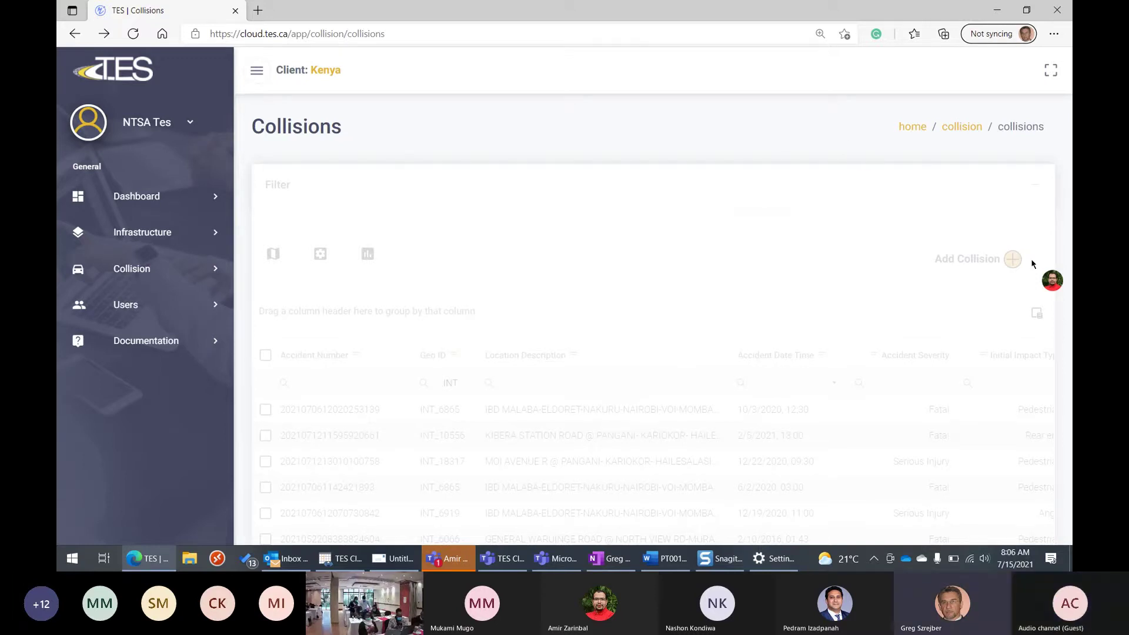
{"action": "left_click", "coordinate": [135, 35]}
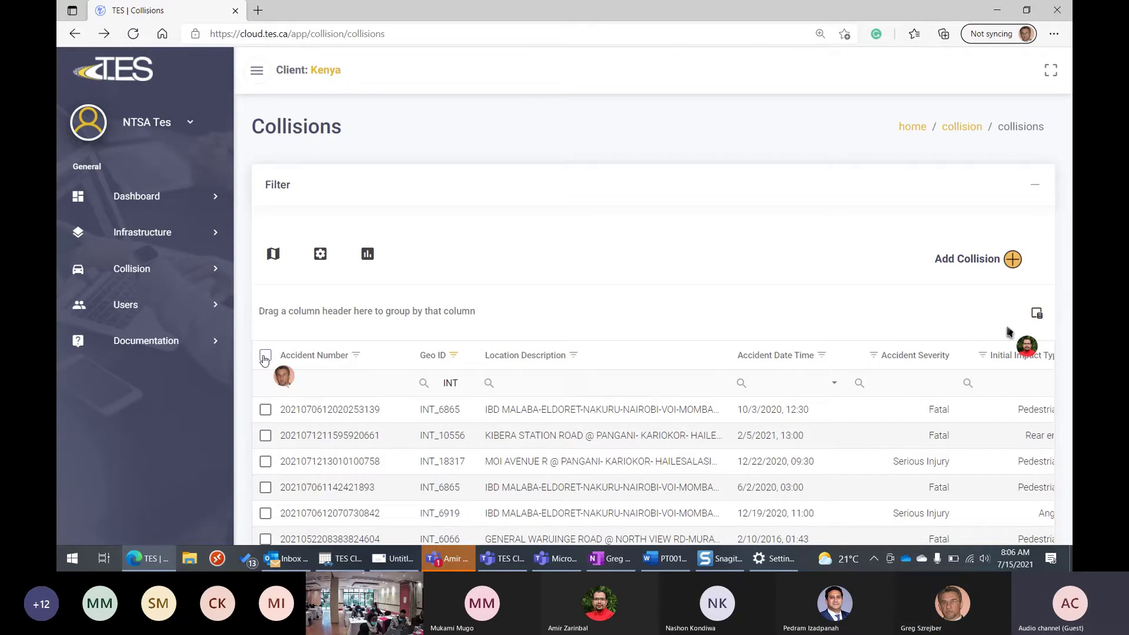
Select all the collisions matching the INT Geo ID filter and show them on the map
{"action": "scroll", "coordinate": [264, 360], "scroll_direction": "down", "scroll_amount": 4}
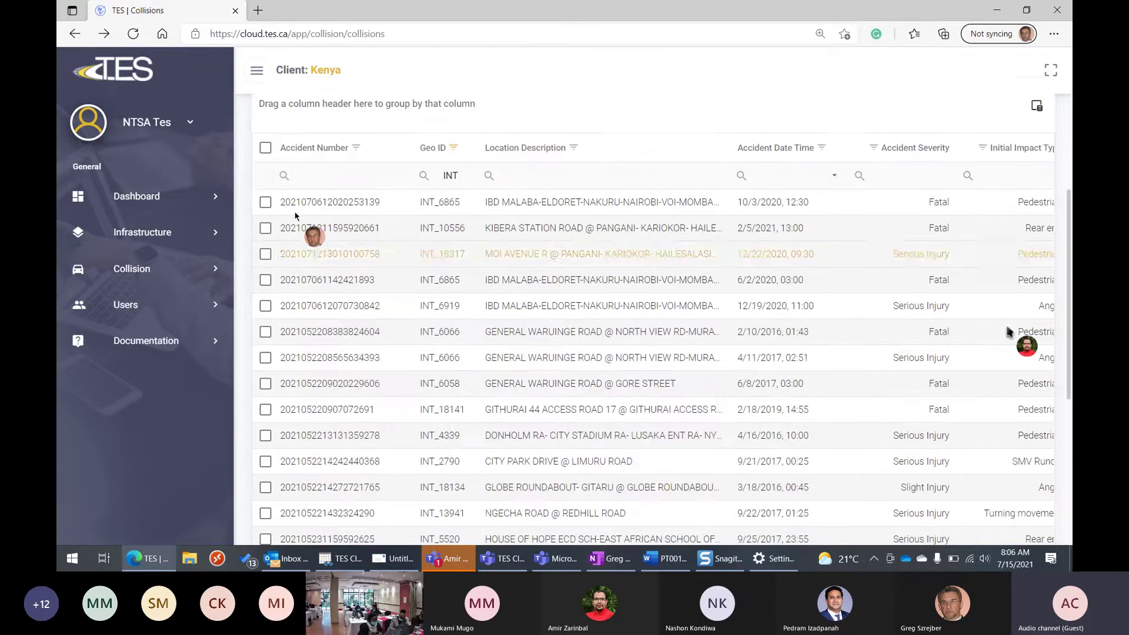
{"action": "left_click", "coordinate": [265, 148]}
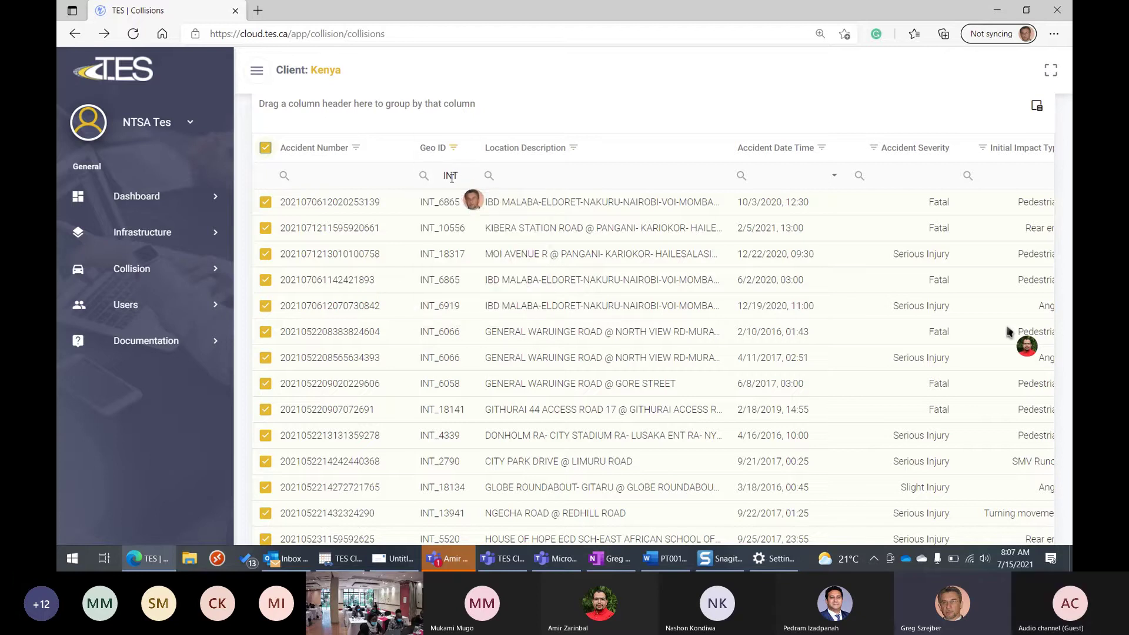
{"action": "scroll", "coordinate": [509, 174], "scroll_direction": "up", "scroll_amount": 2}
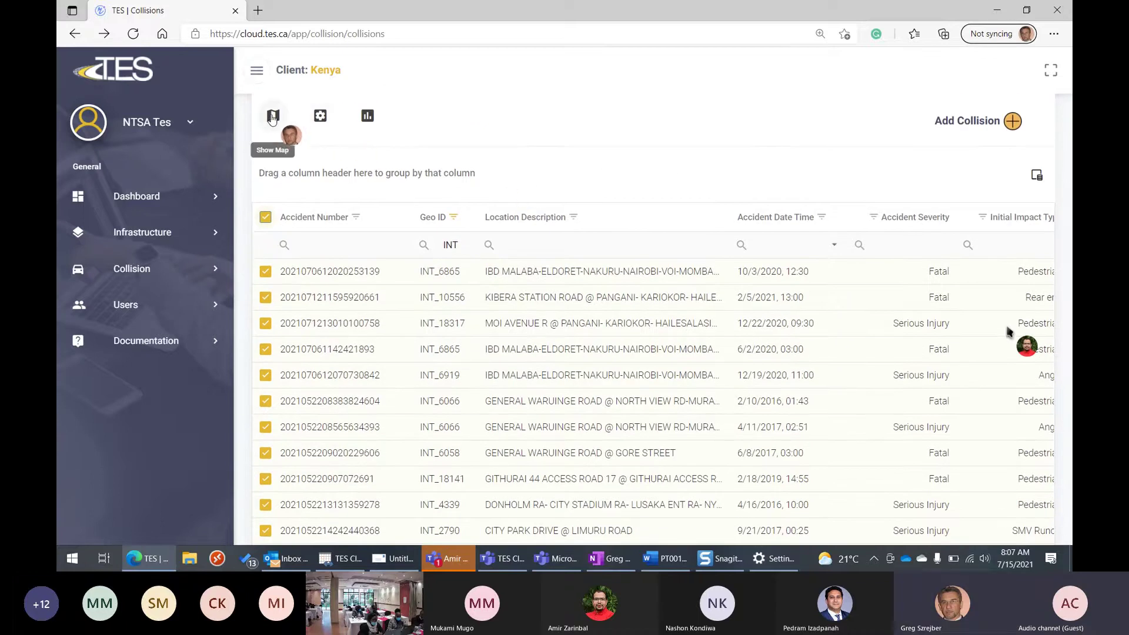
{"action": "left_click", "coordinate": [273, 117]}
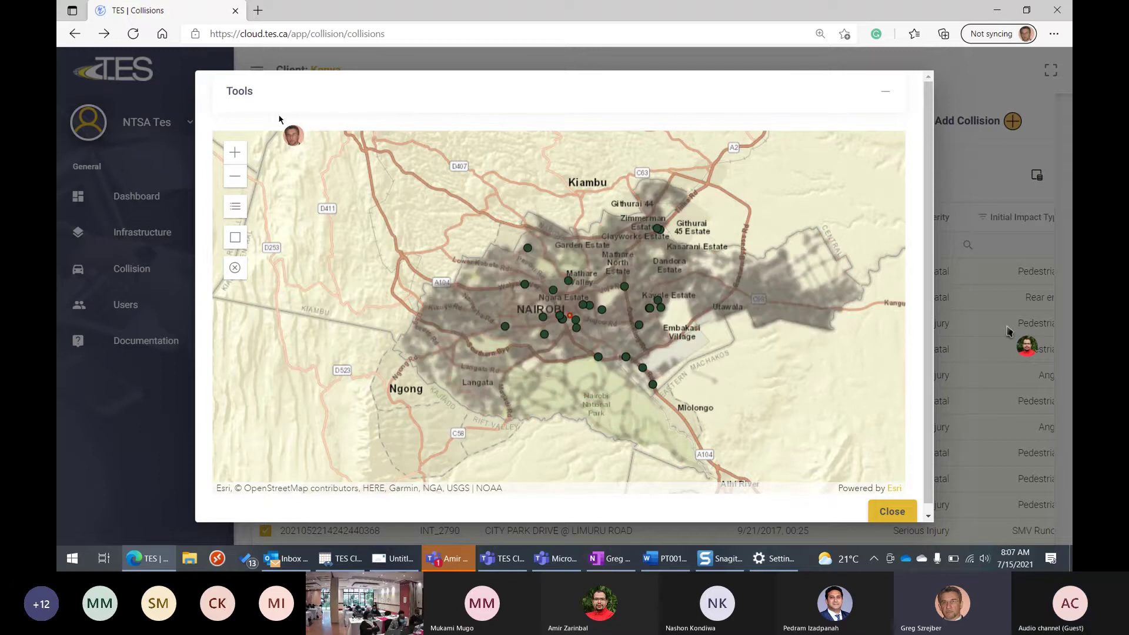
Examine the collision marker on Ngecha Road near Nyari Estate, close the map and return to the collisions list
{"action": "scroll", "coordinate": [515, 267], "scroll_direction": "up", "scroll_amount": 2}
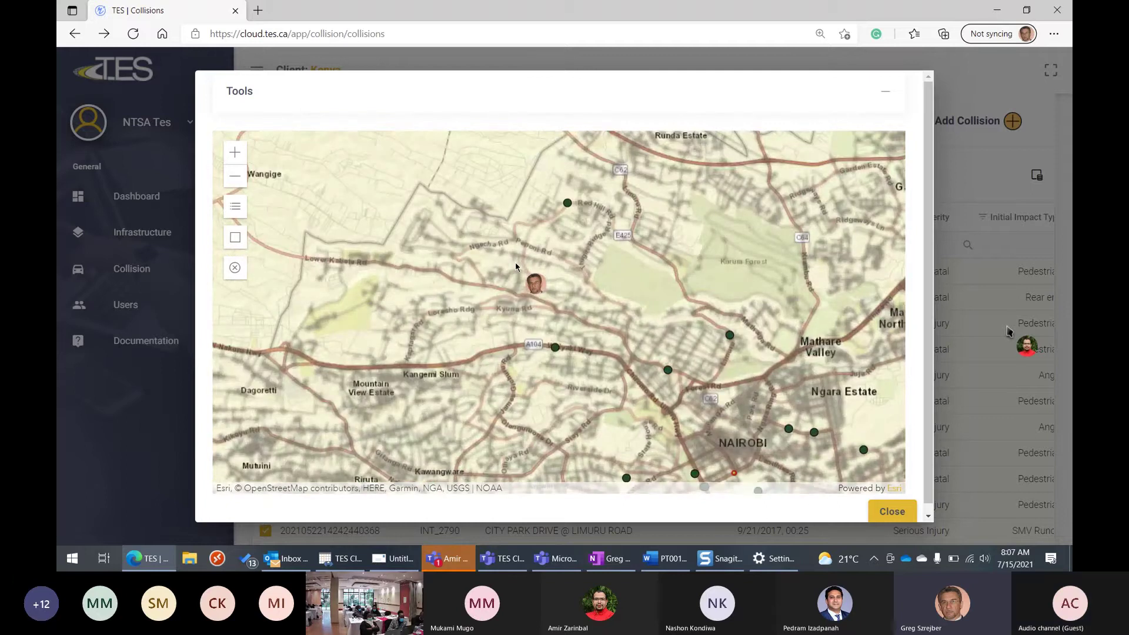
{"action": "scroll", "coordinate": [515, 266], "scroll_direction": "up", "scroll_amount": 1}
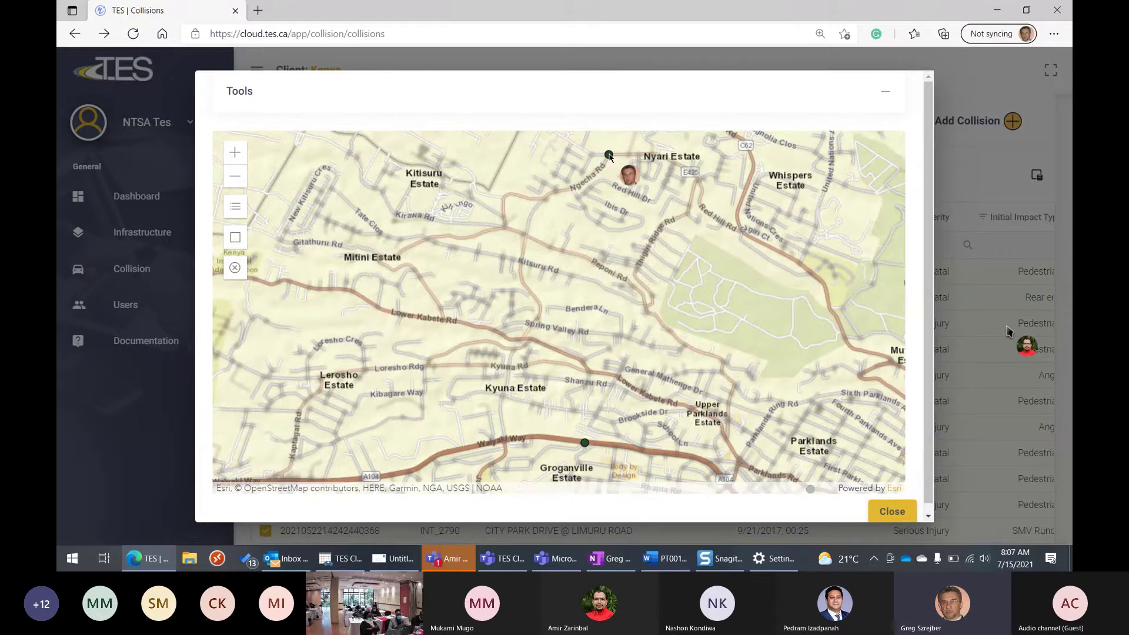
{"action": "left_click", "coordinate": [609, 155]}
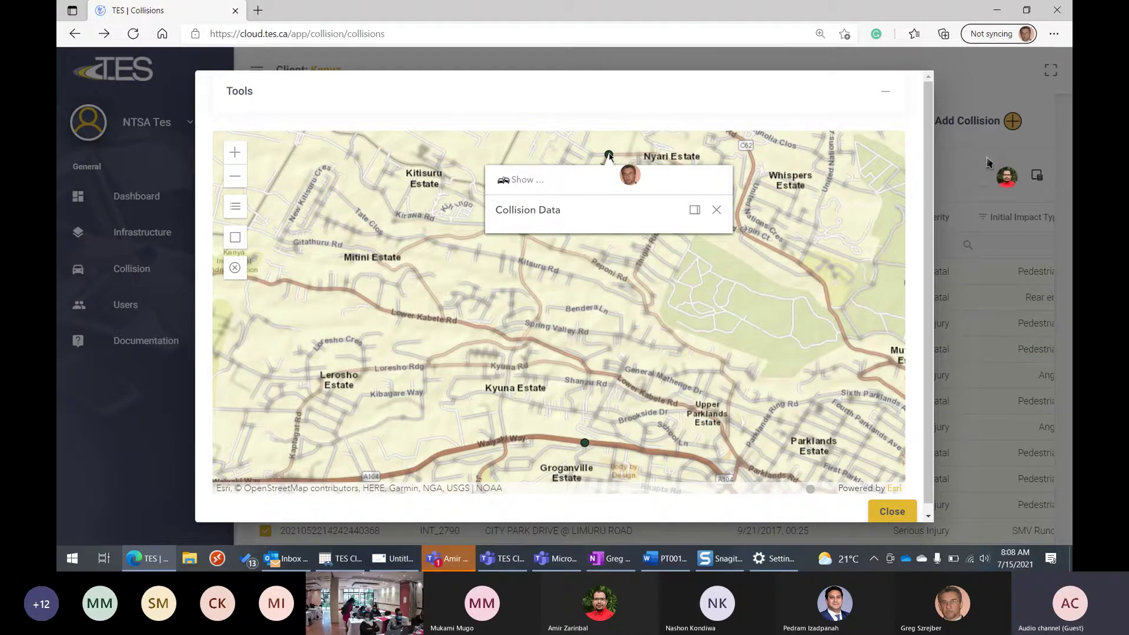
{"action": "left_click", "coordinate": [892, 512]}
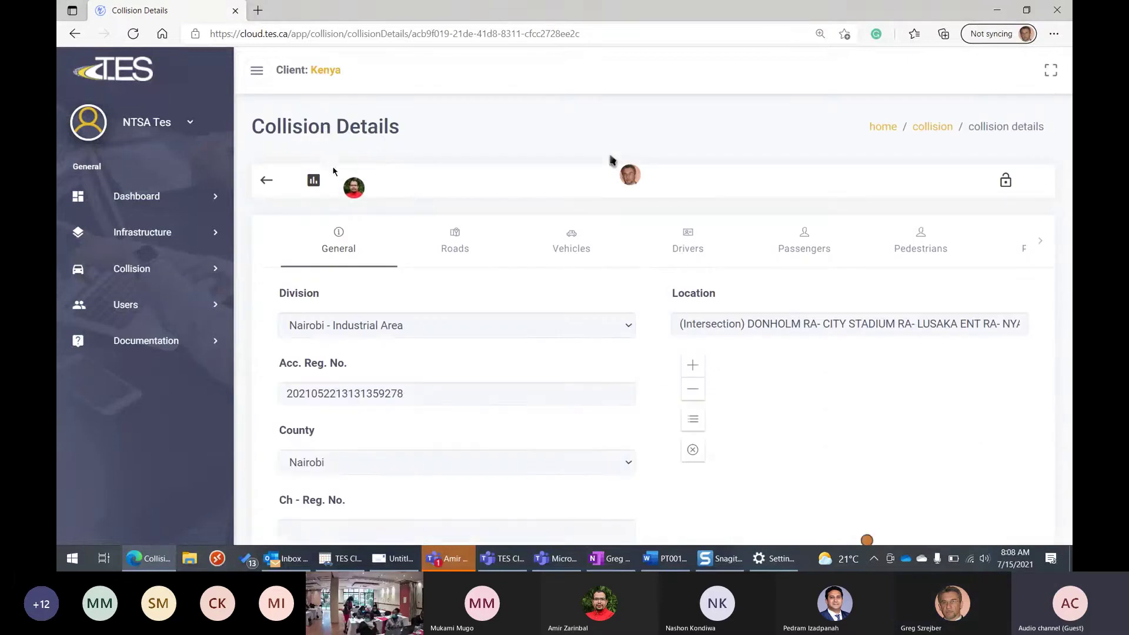
{"action": "left_click", "coordinate": [267, 180]}
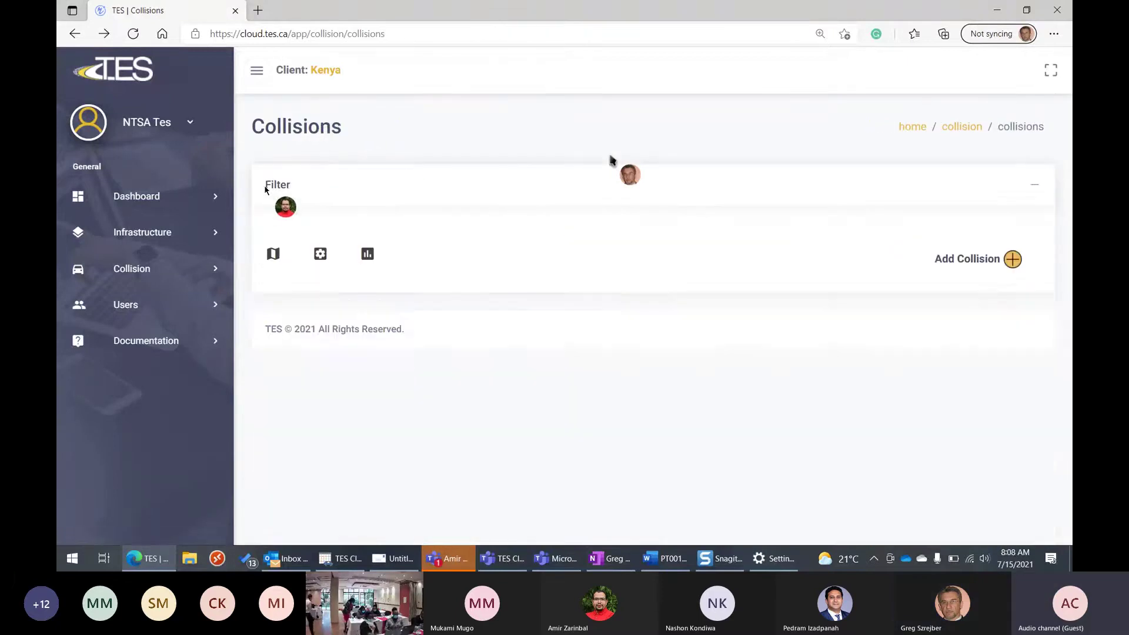
Try to apply the first shared TES Default view in the Report Viewer Manager and close the manager
{"action": "left_click", "coordinate": [320, 255]}
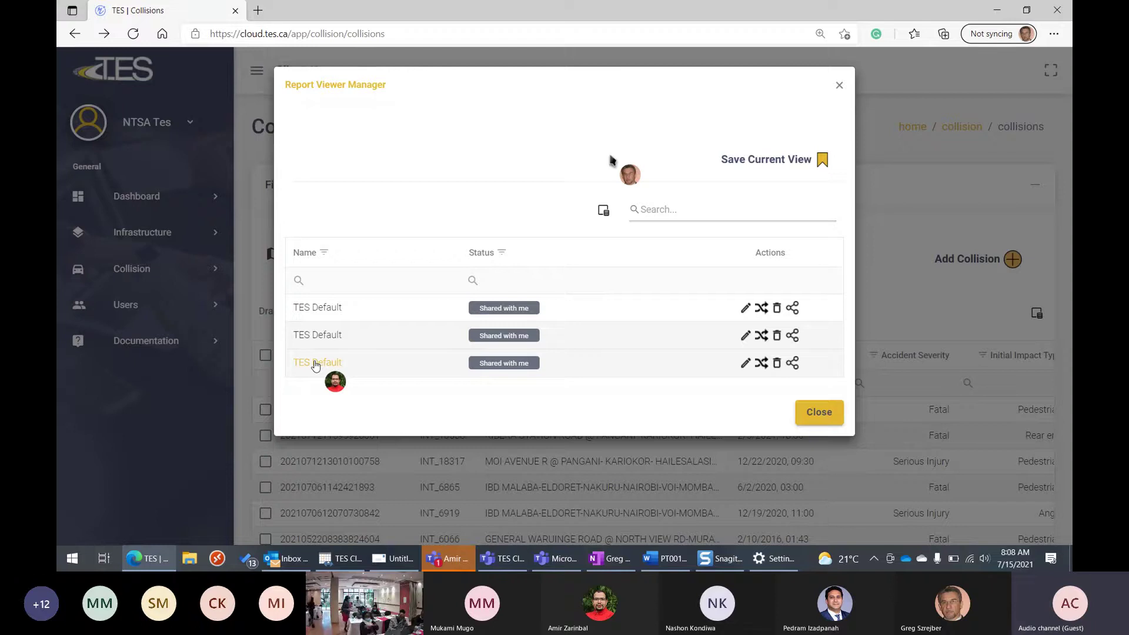
{"action": "left_click", "coordinate": [800, 411]}
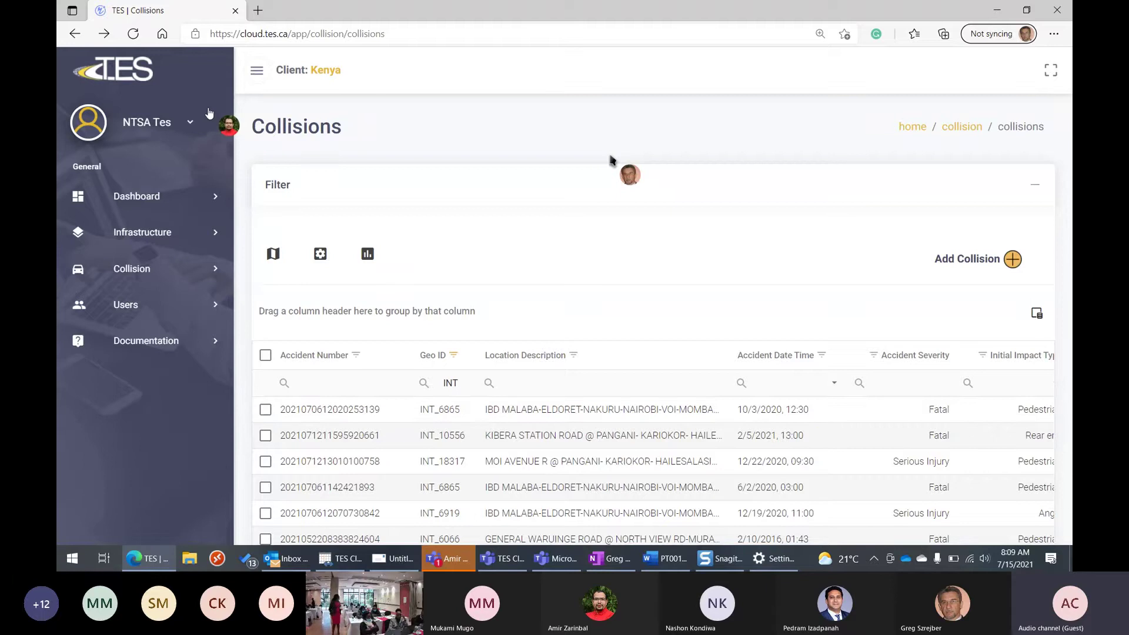
{"action": "left_click", "coordinate": [318, 251]}
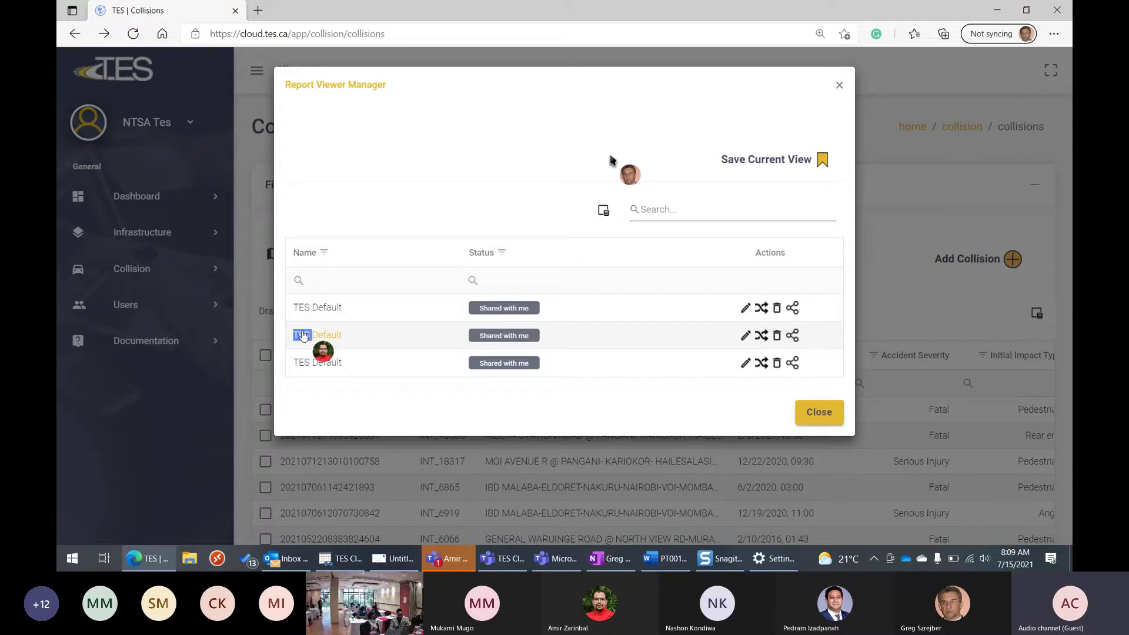
{"action": "left_click", "coordinate": [328, 312]}
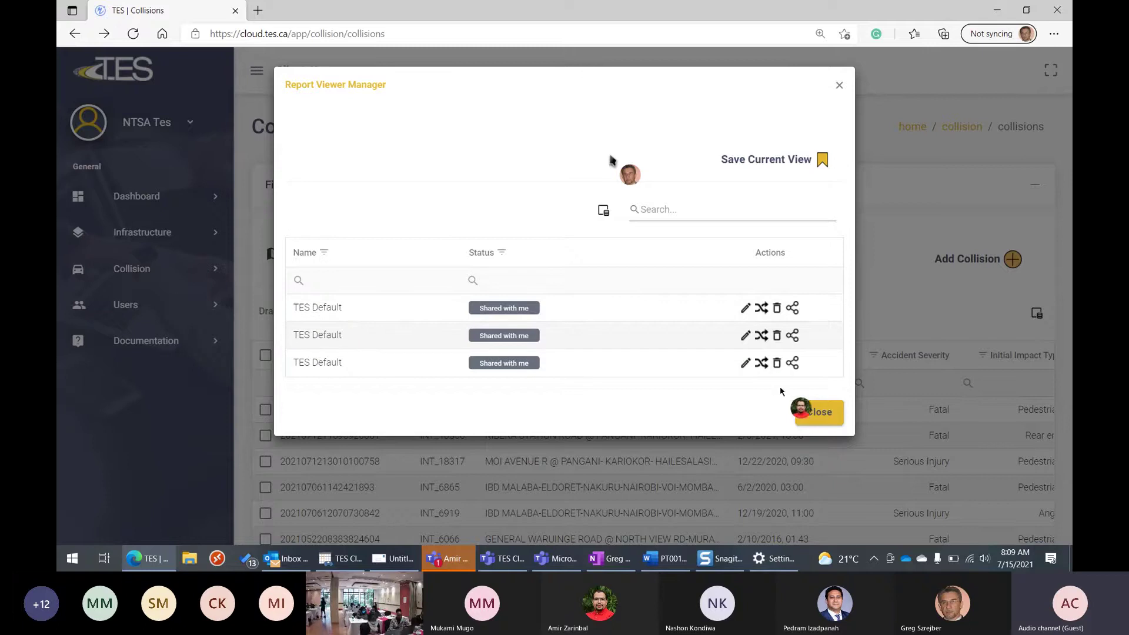
{"action": "left_click", "coordinate": [806, 406]}
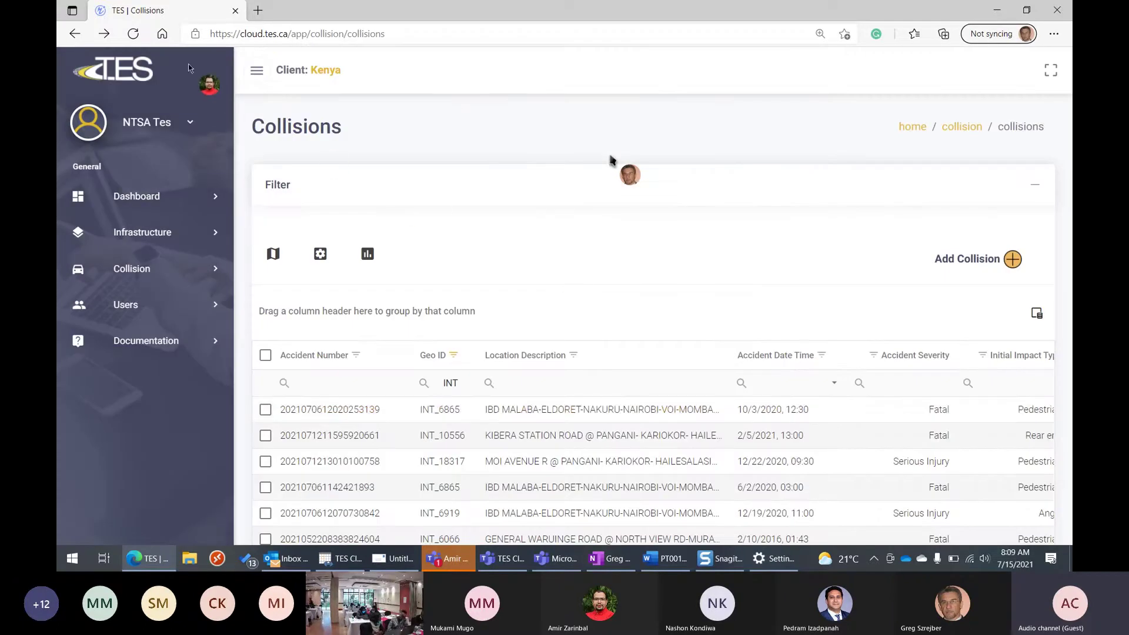
Reload the Collisions page and check the Accident Severity column's filter values, repeating the check after each reload
{"action": "left_click", "coordinate": [133, 41]}
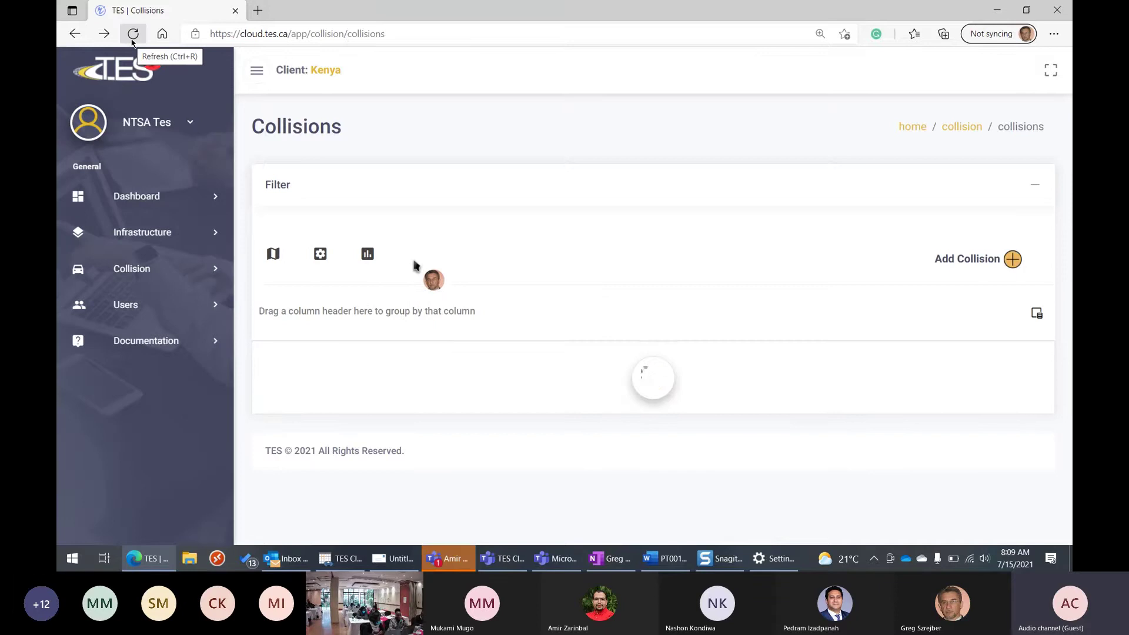
{"action": "left_click", "coordinate": [133, 40]}
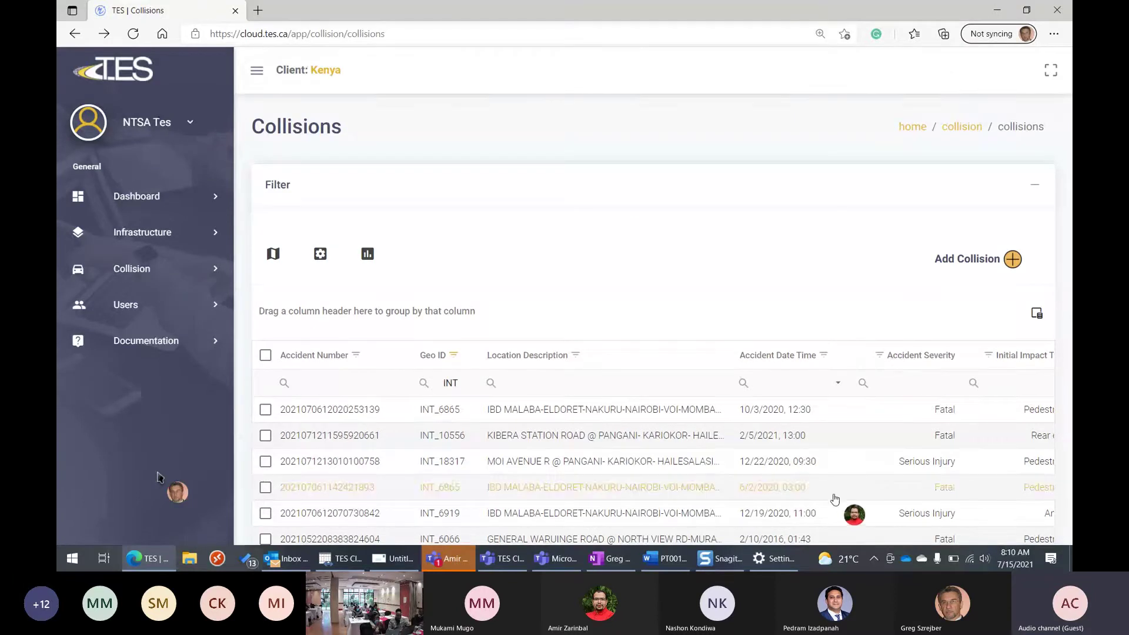
{"action": "left_click", "coordinate": [879, 355]}
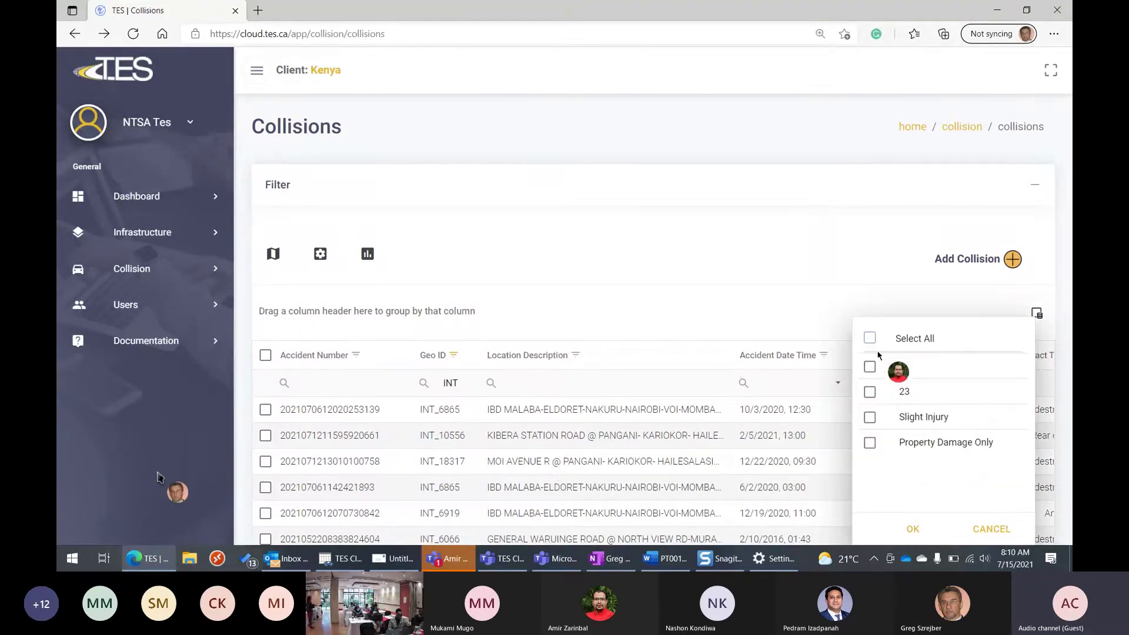
{"action": "left_click", "coordinate": [759, 249]}
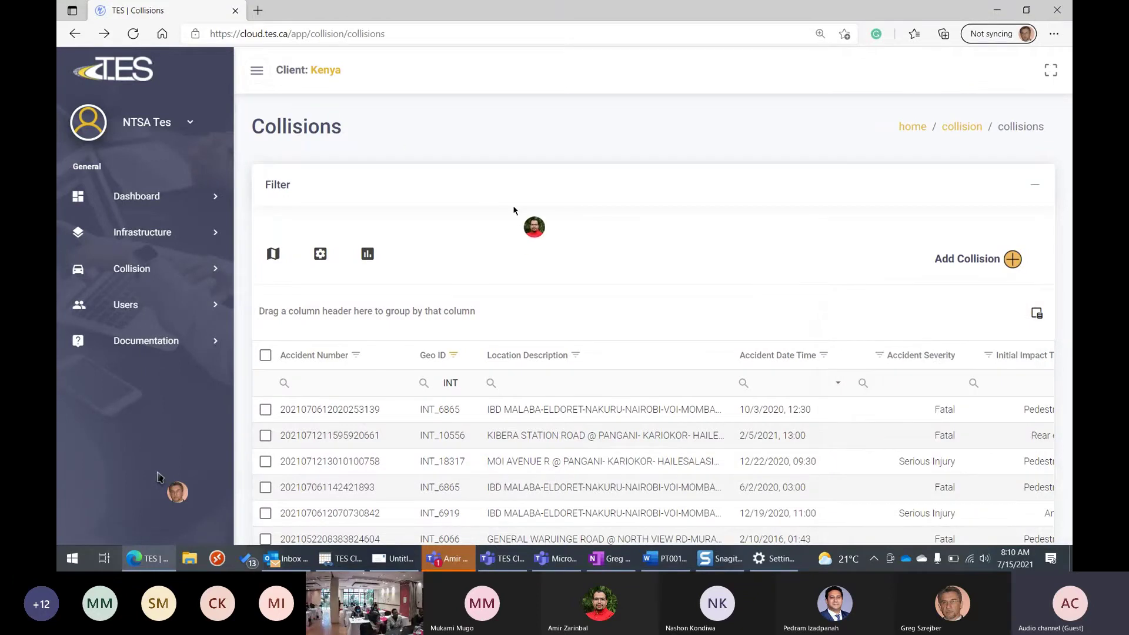
{"action": "key", "text": "F5"}
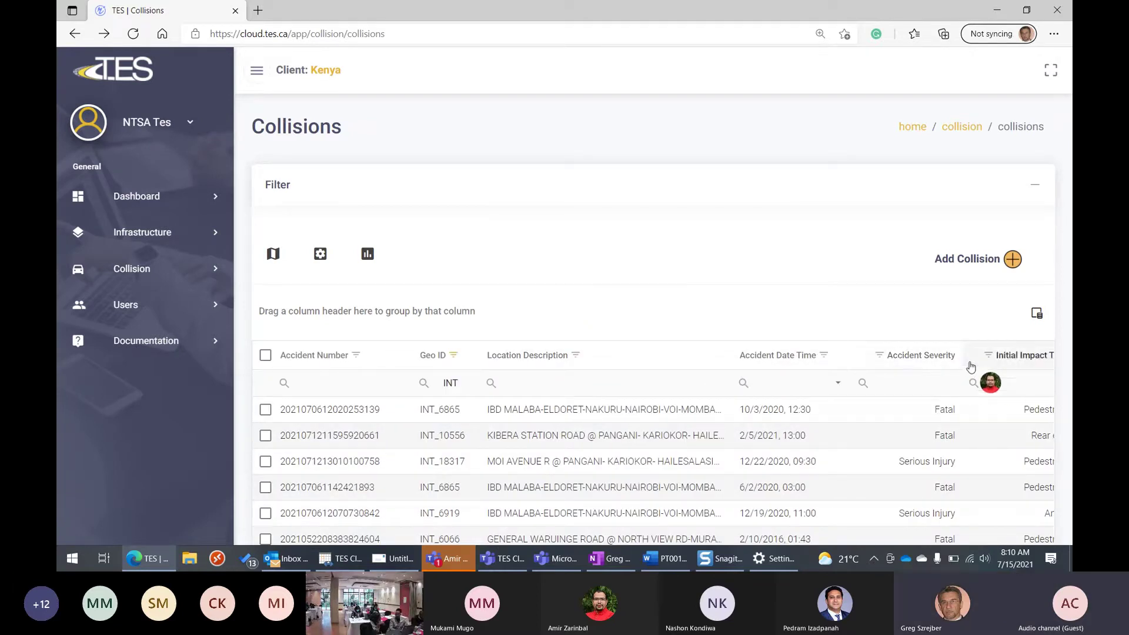
{"action": "left_click", "coordinate": [879, 355]}
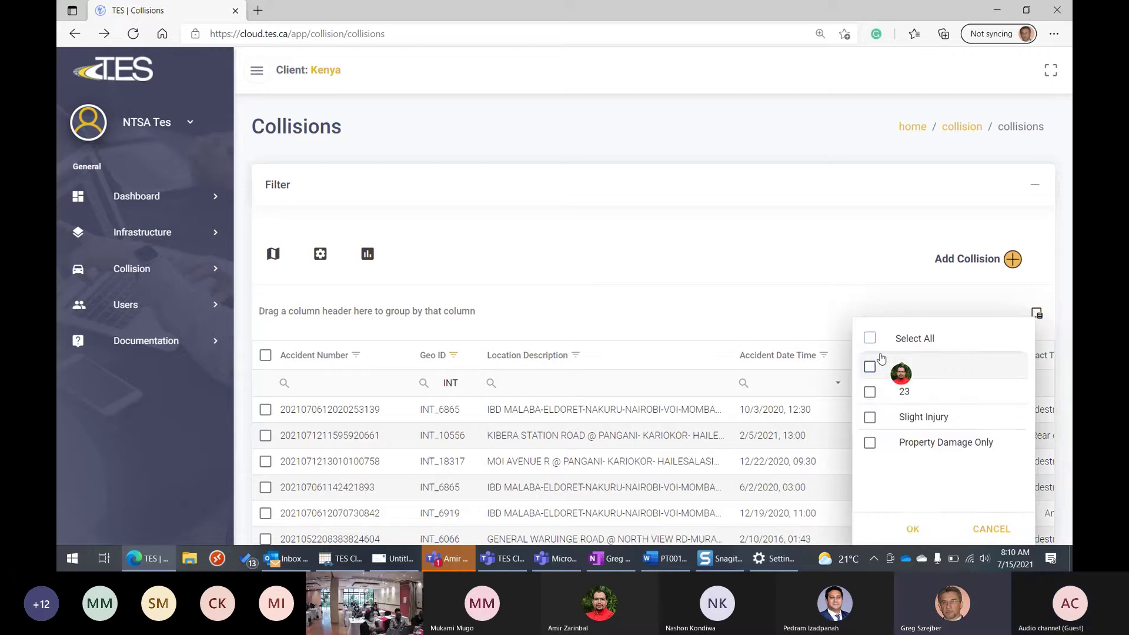
{"action": "left_click", "coordinate": [809, 241]}
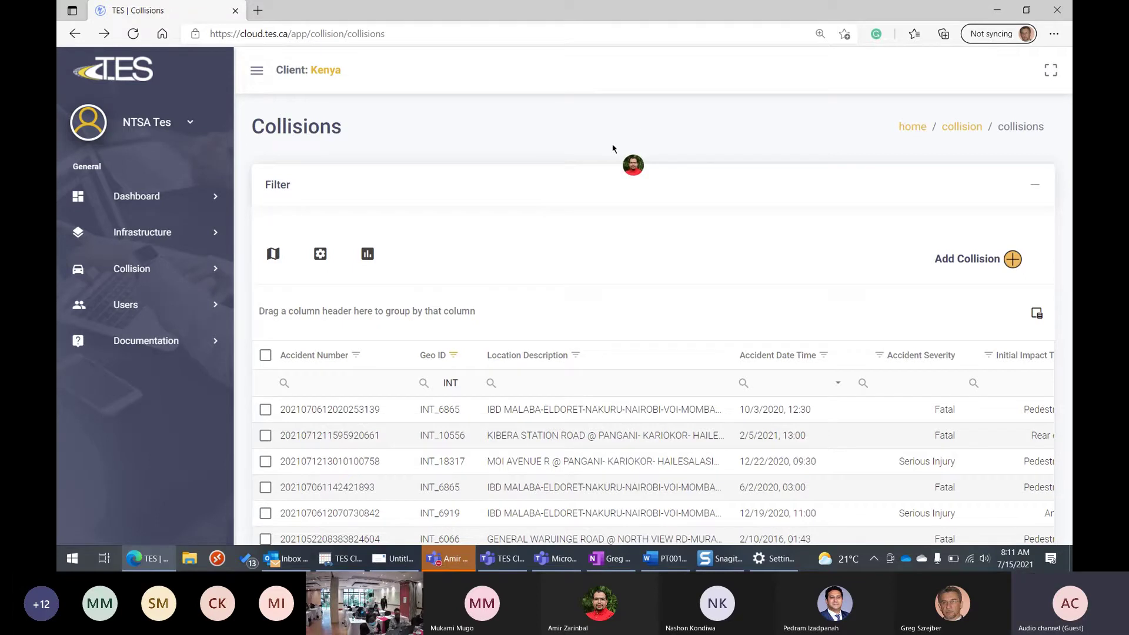
{"action": "key", "text": "F5"}
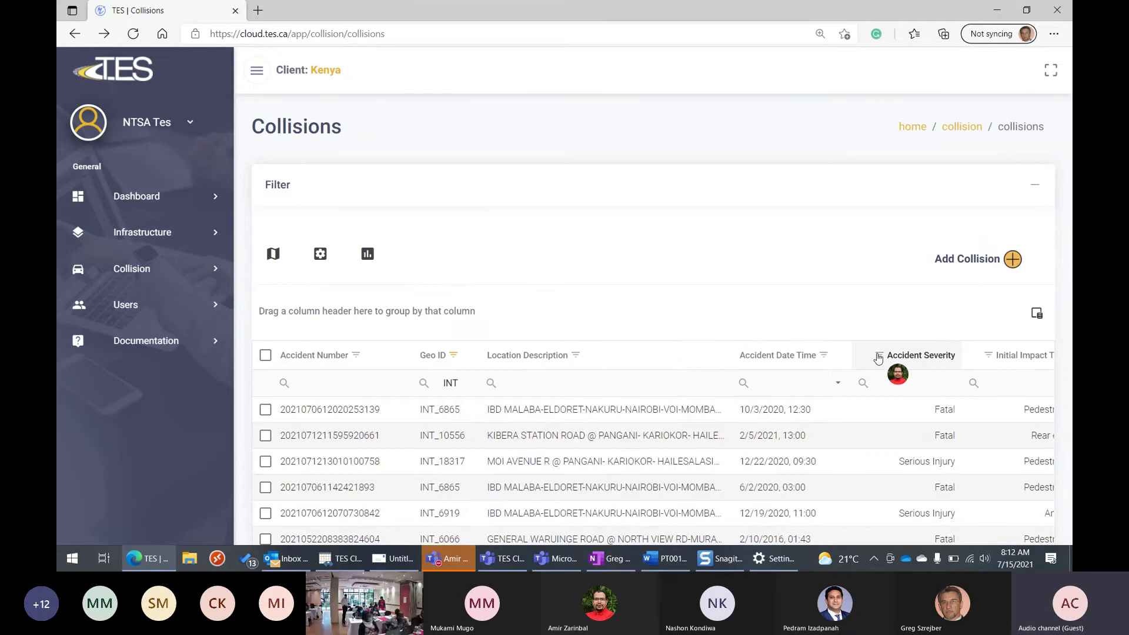
{"action": "left_click", "coordinate": [879, 356]}
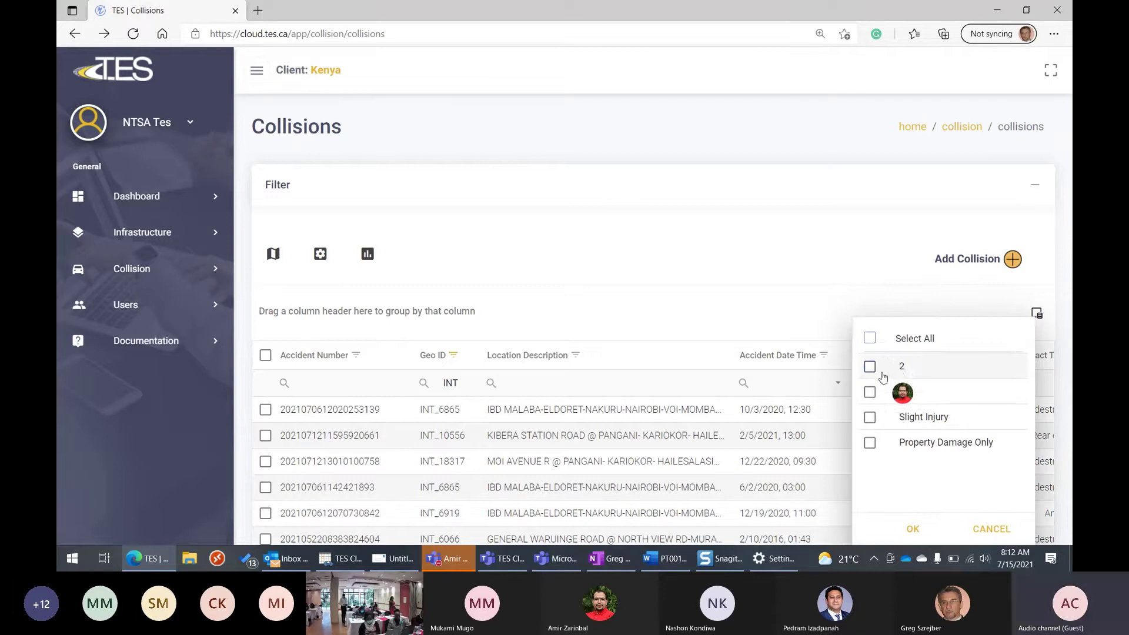
{"action": "left_click", "coordinate": [675, 268]}
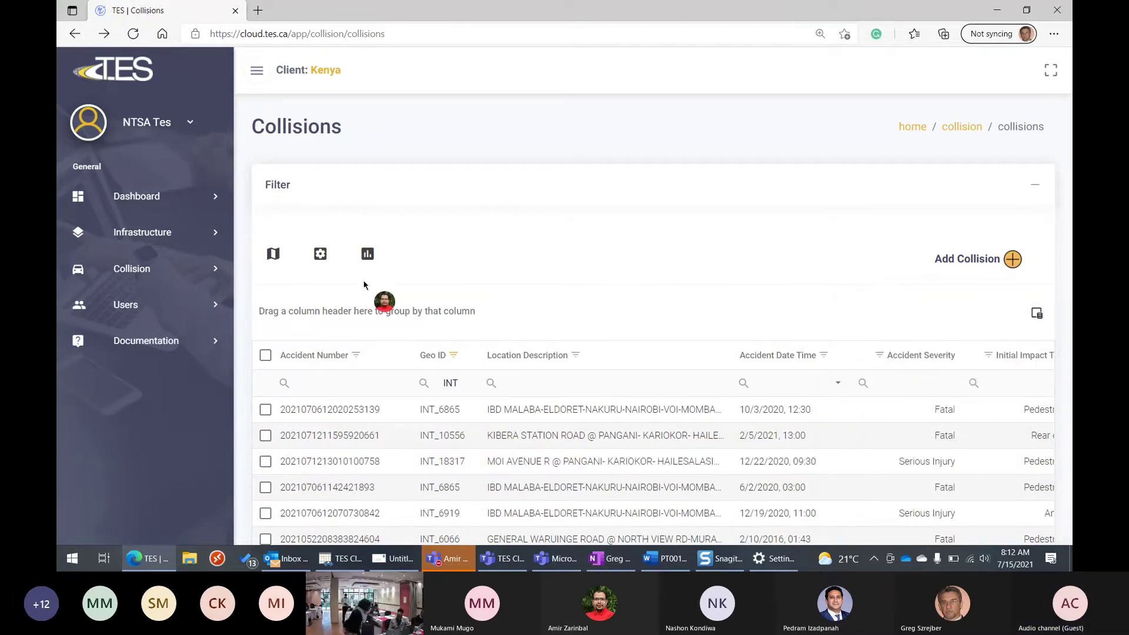
Apply the third shared TES Default view from the Report Viewer Manager and dismiss the Geo ID filter list
{"action": "left_click", "coordinate": [320, 254]}
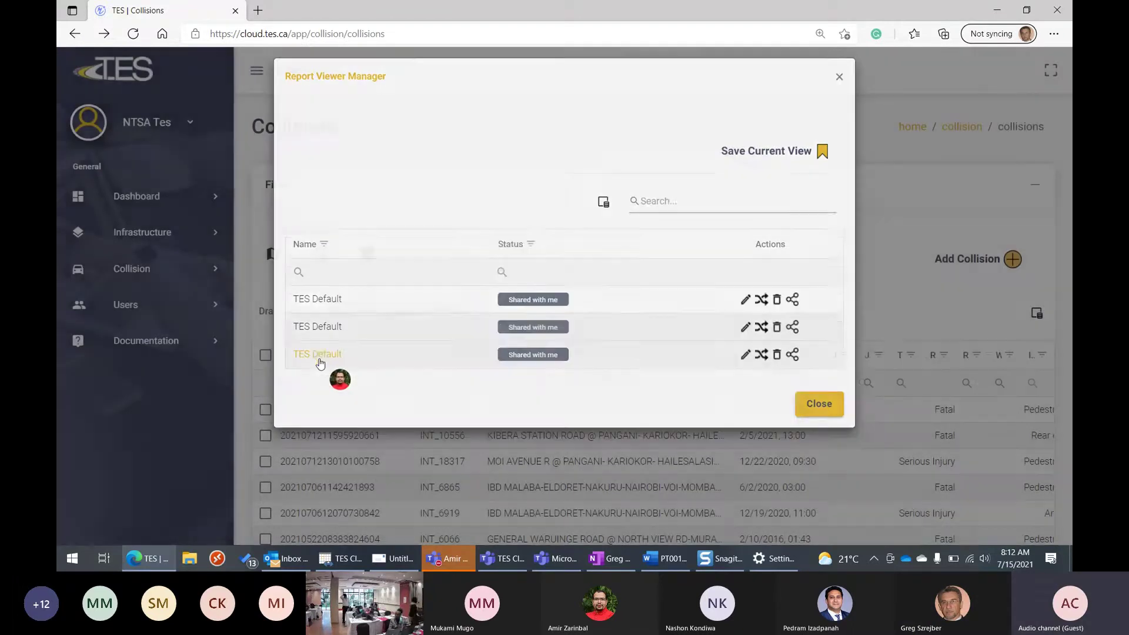
{"action": "left_click", "coordinate": [320, 355]}
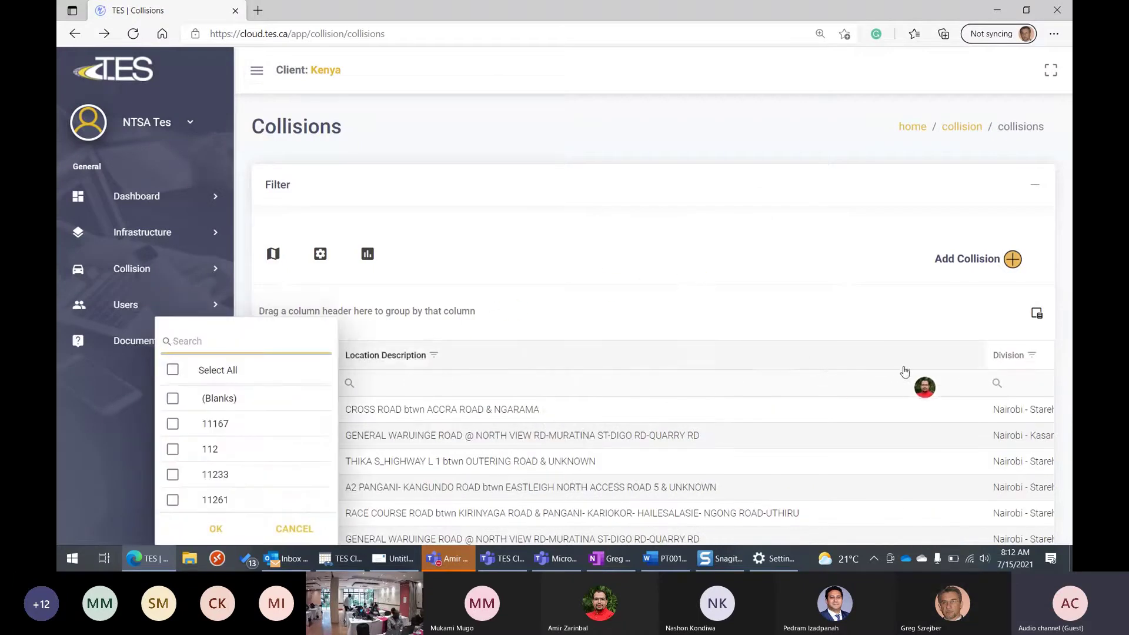
{"action": "left_click", "coordinate": [770, 262]}
{"action": "left_click", "coordinate": [773, 408]}
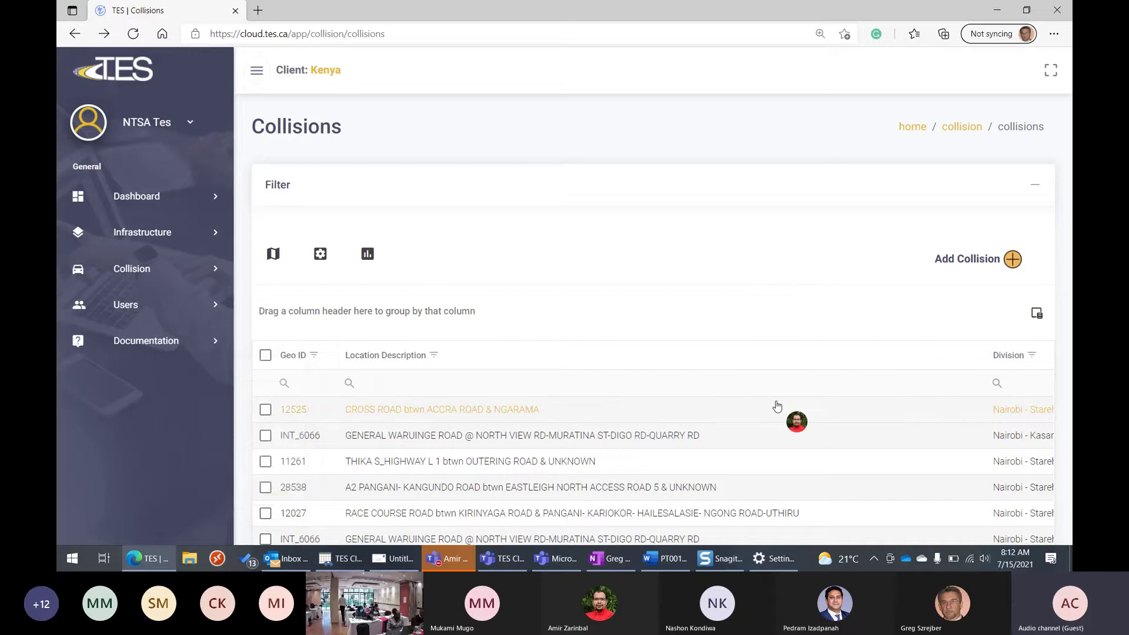
Check the available filter values of the Accident Severity and Initial Impact Type columns in the TES Default view
{"action": "scroll", "coordinate": [789, 411], "scroll_direction": "right", "scroll_amount": 1}
{"action": "scroll", "coordinate": [796, 410], "scroll_direction": "right", "scroll_amount": 10}
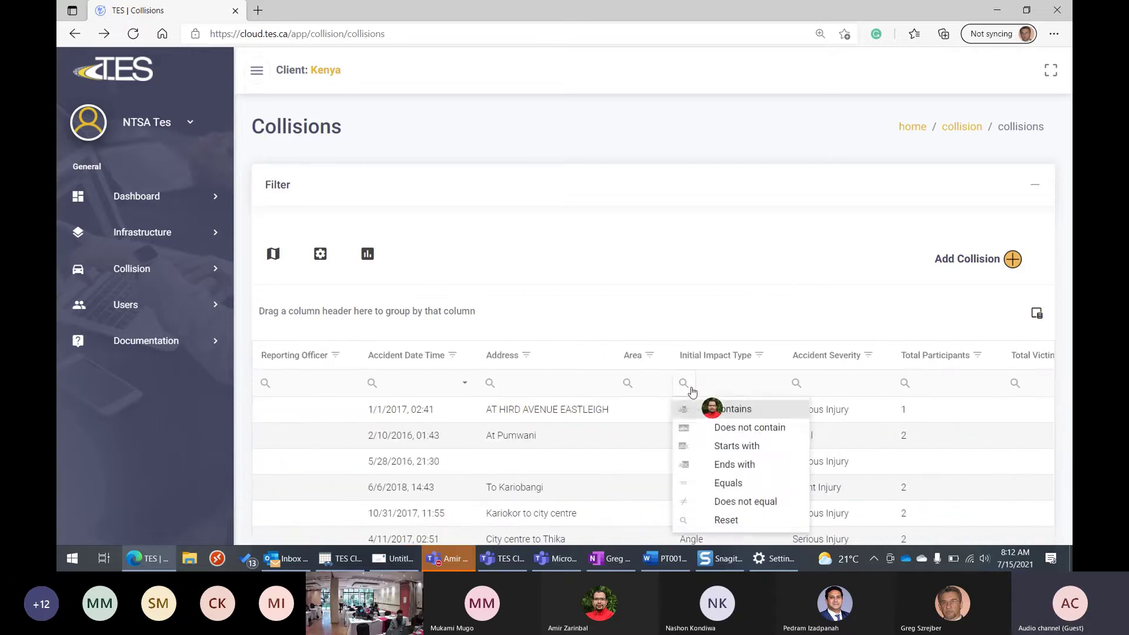
{"action": "left_click", "coordinate": [869, 357]}
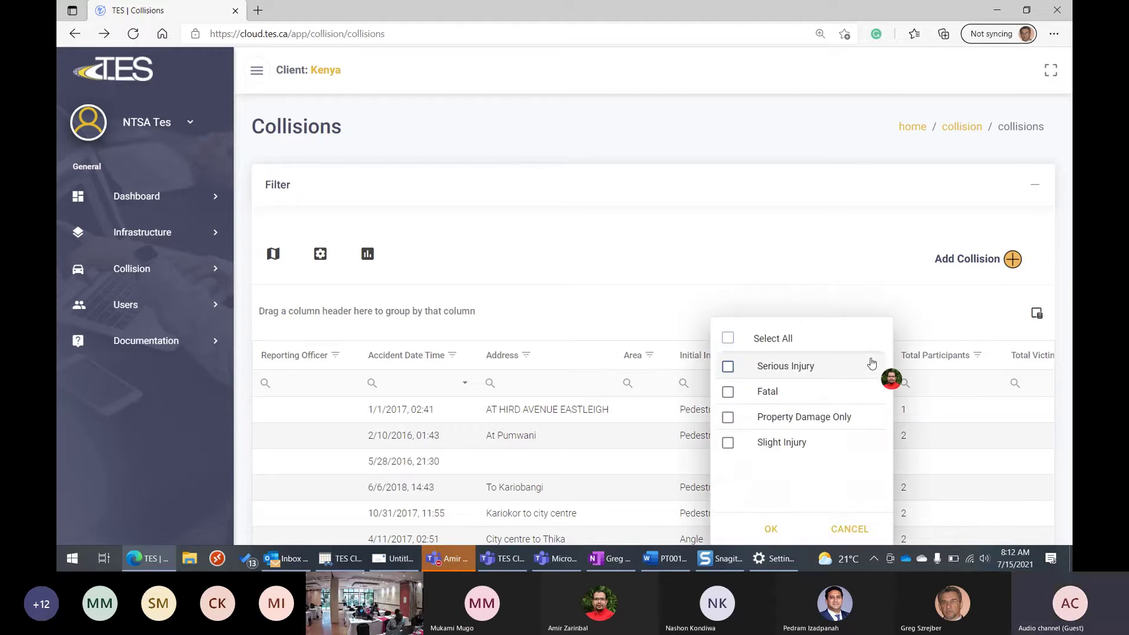
{"action": "left_click", "coordinate": [778, 255]}
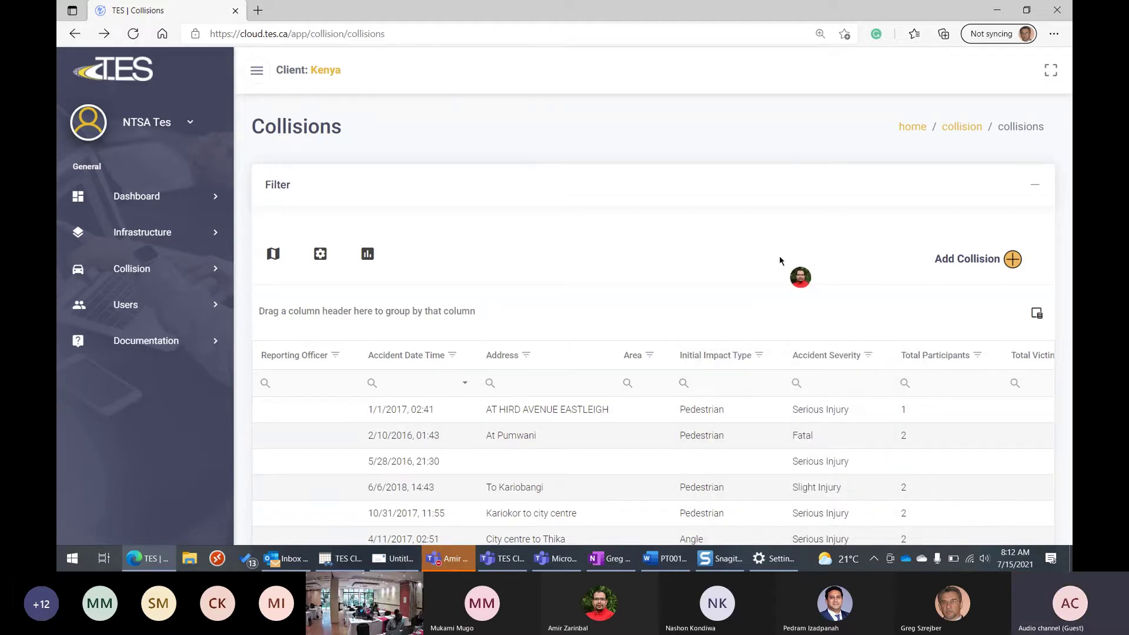
{"action": "left_click", "coordinate": [758, 357]}
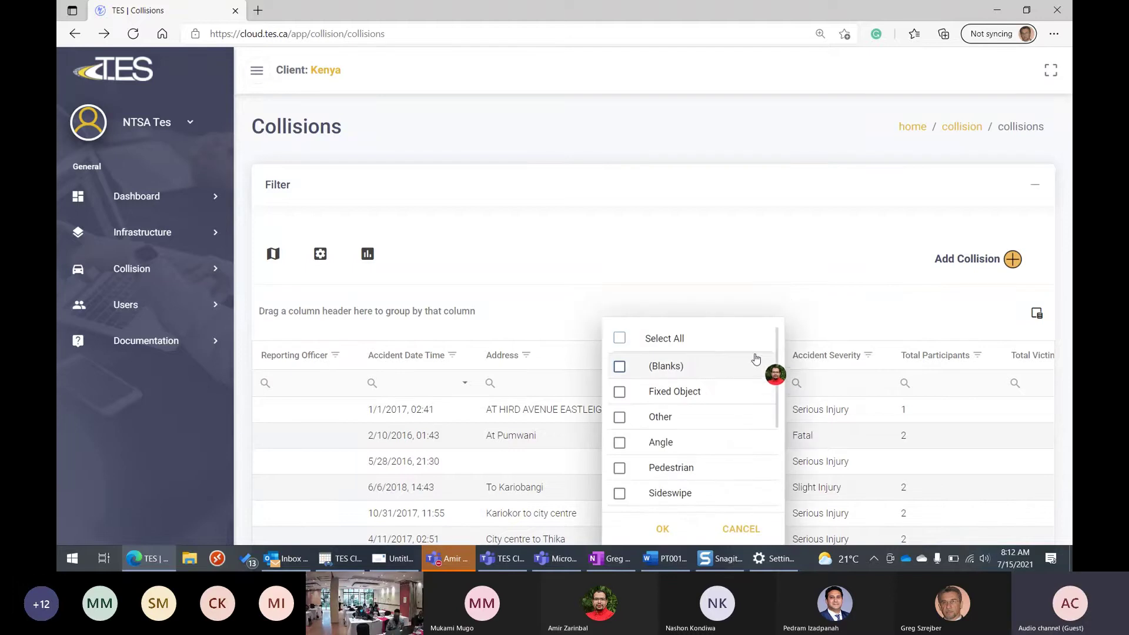
{"action": "left_click", "coordinate": [755, 259]}
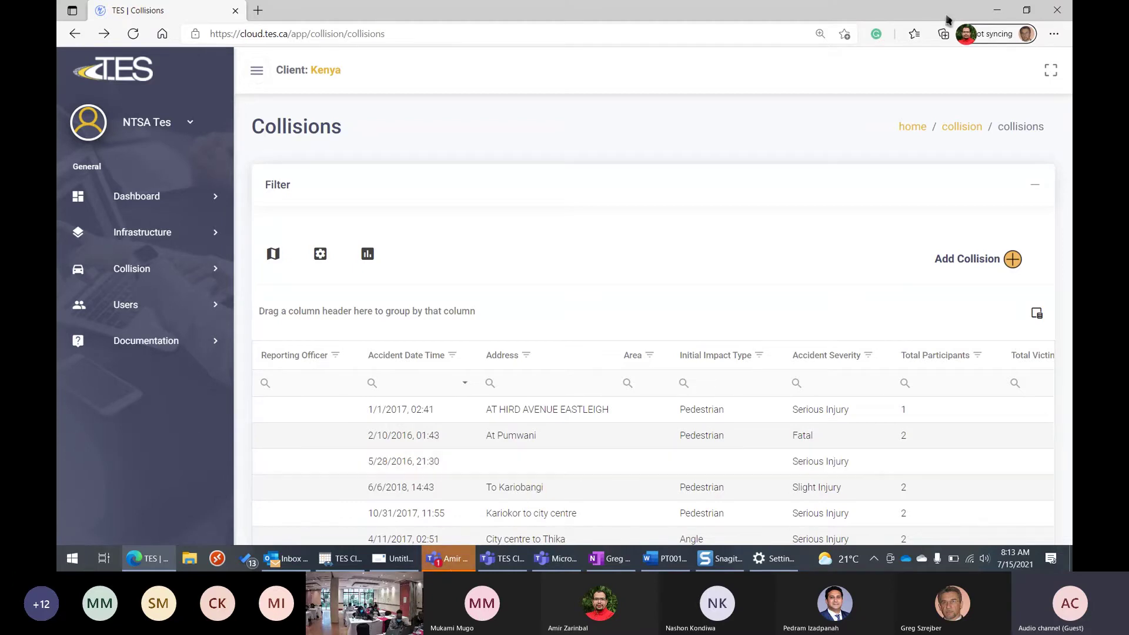
Switch to the TES Cloud Training meeting in Microsoft Teams and stop sharing the screen
{"action": "mouse_move", "coordinate": [457, 568]}
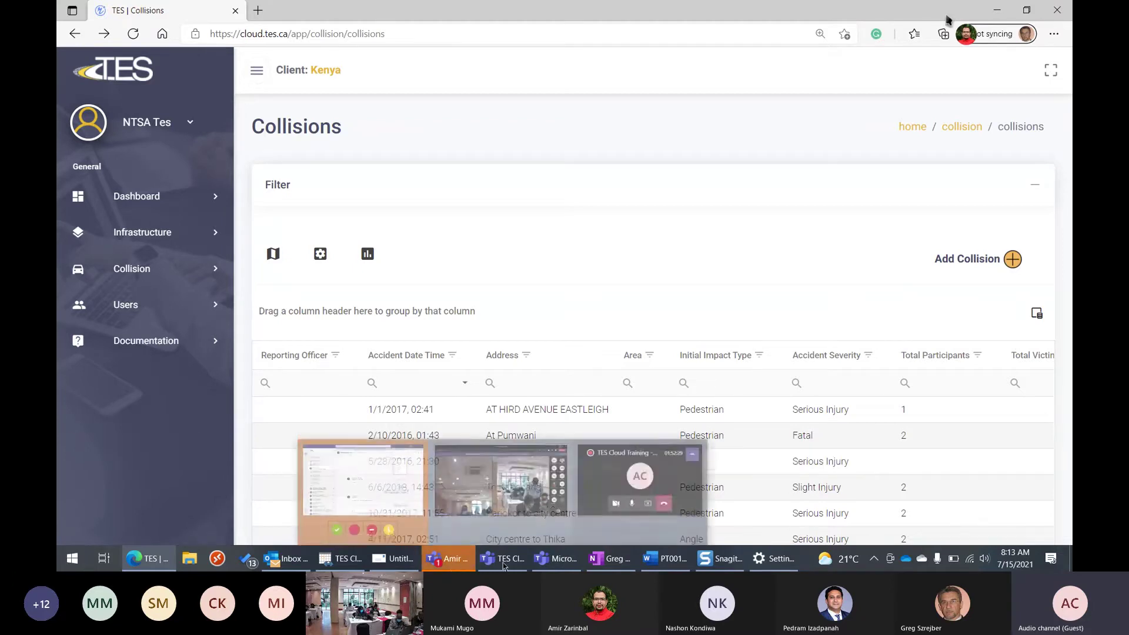
{"action": "left_click", "coordinate": [532, 501]}
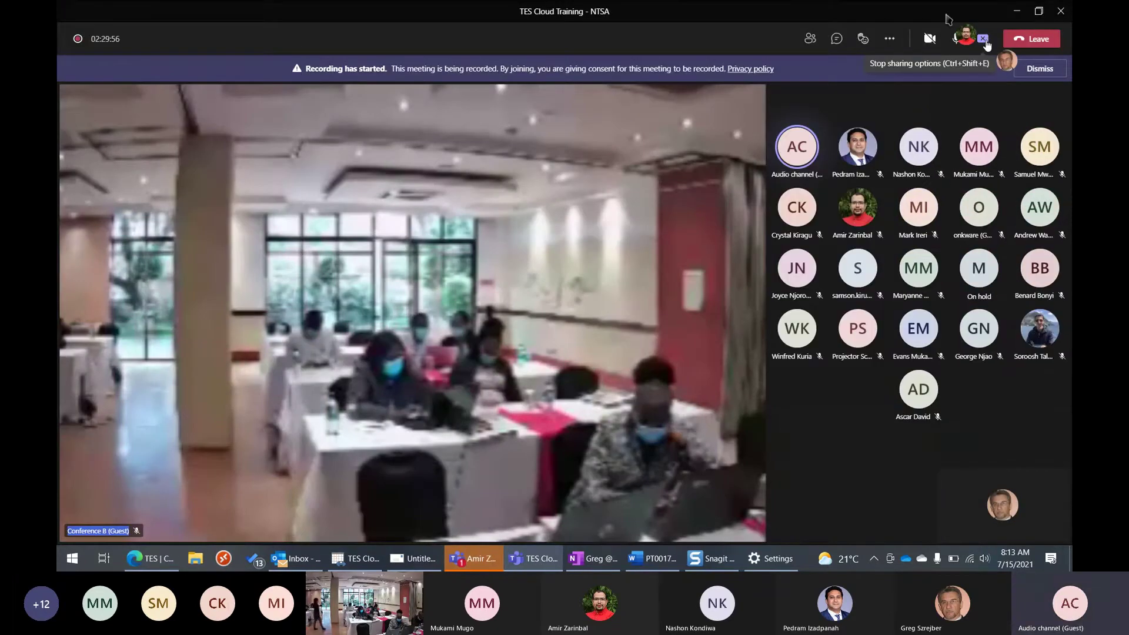
{"action": "left_click", "coordinate": [987, 44]}
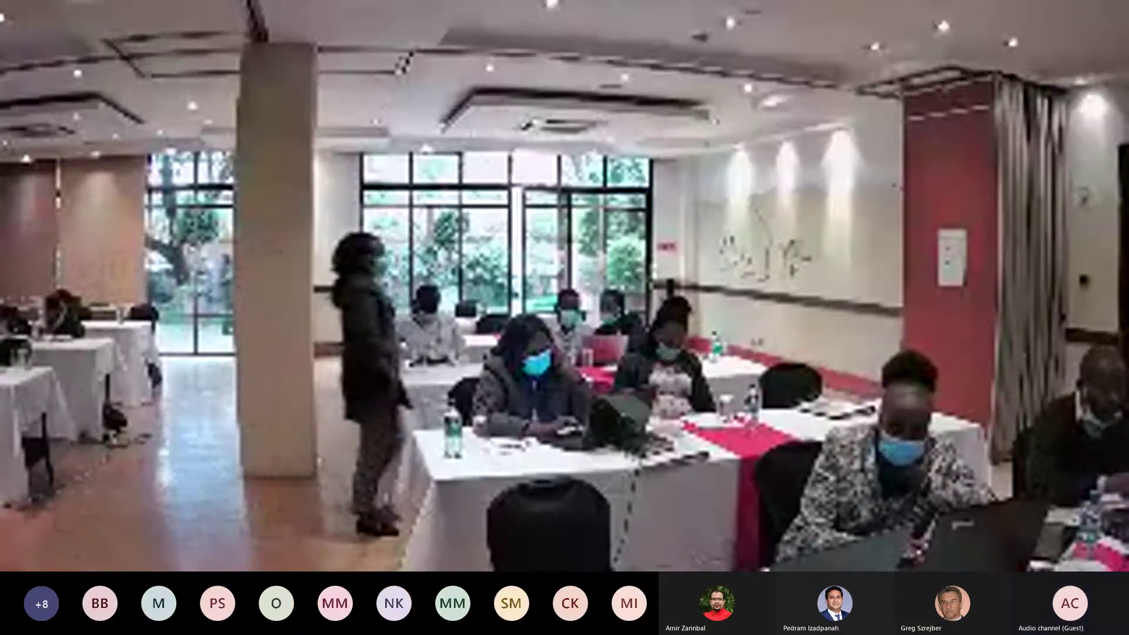
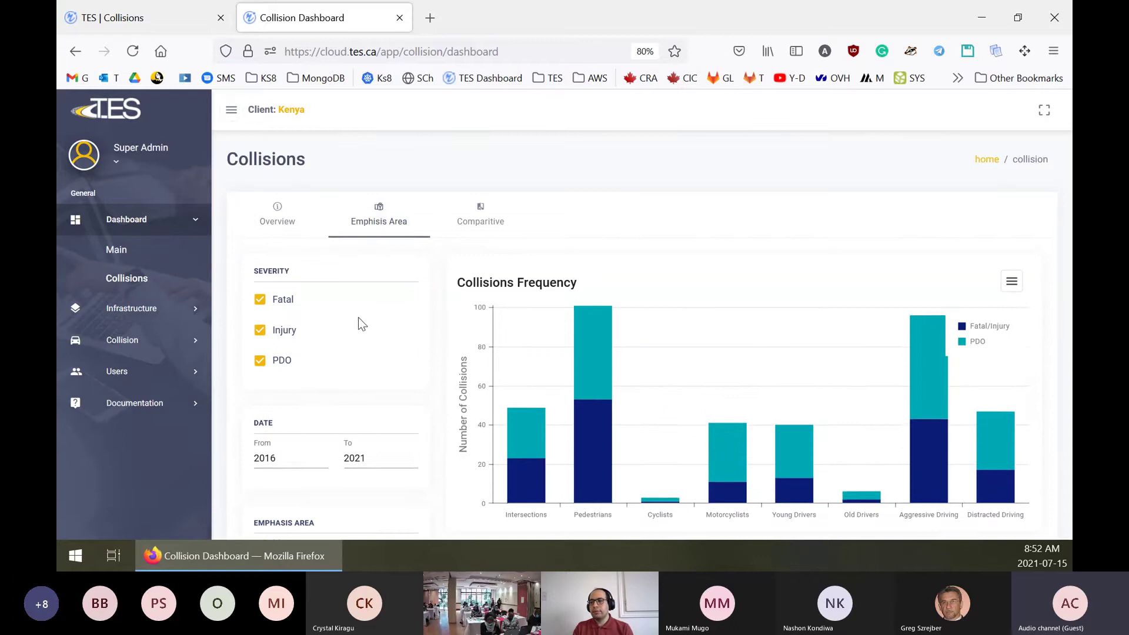
Examine the Emphasis Area dashboard's Collisions Frequency chart along with its severity, date, emphasis area and area filters
{"action": "scroll", "coordinate": [358, 318], "scroll_direction": "down", "scroll_amount": 3}
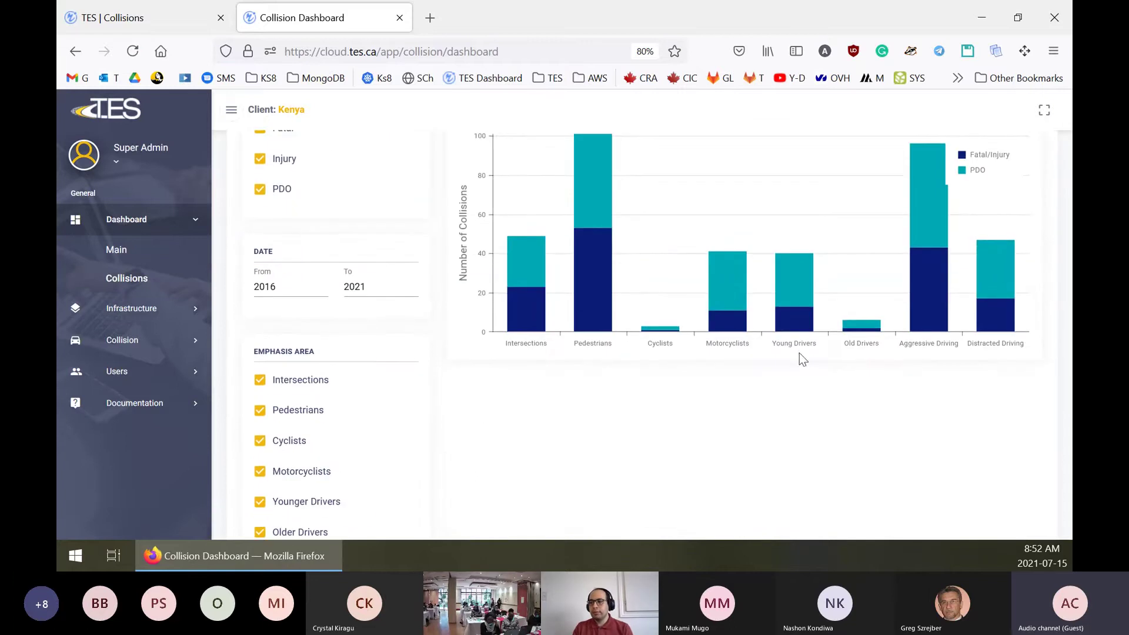
{"action": "scroll", "coordinate": [560, 394], "scroll_direction": "down", "scroll_amount": 2}
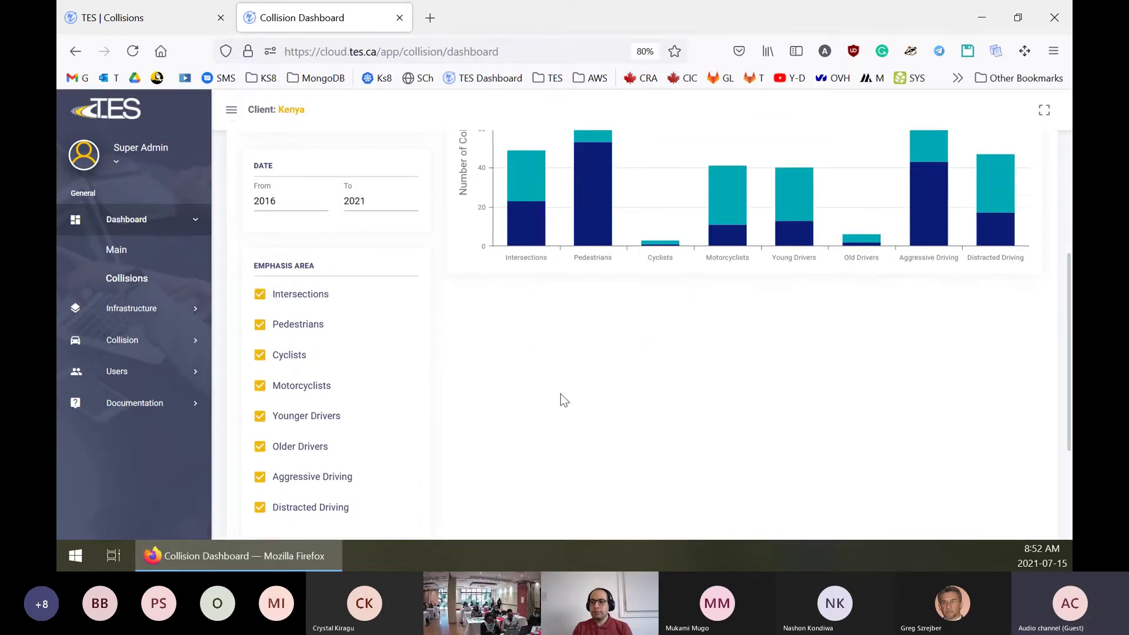
{"action": "scroll", "coordinate": [560, 393], "scroll_direction": "down", "scroll_amount": 2}
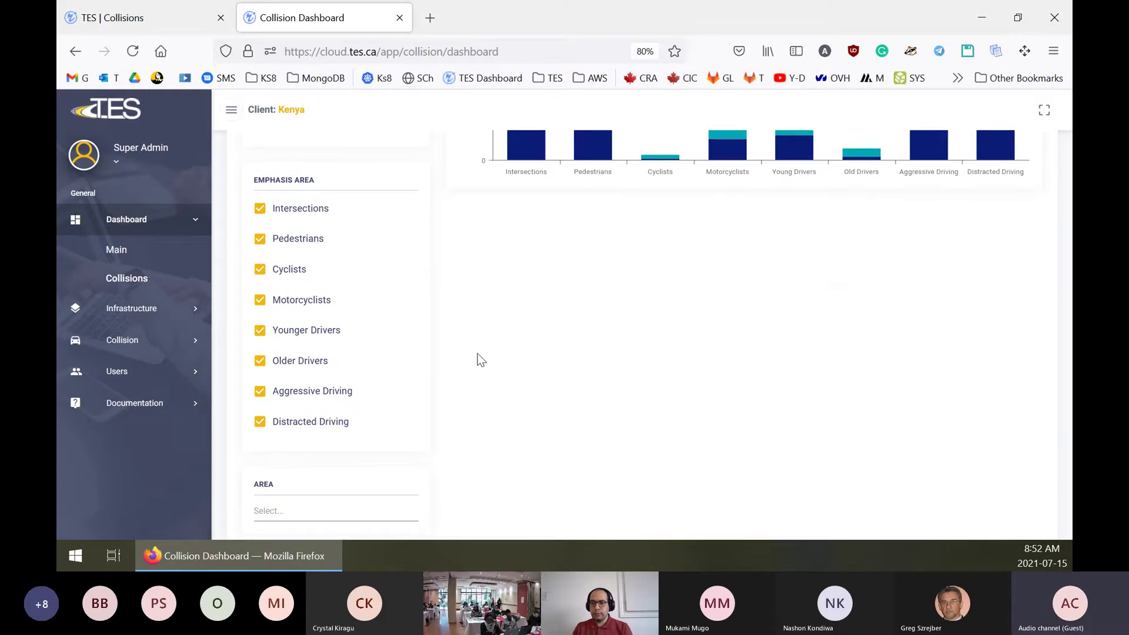
{"action": "scroll", "coordinate": [481, 363], "scroll_direction": "up", "scroll_amount": 2}
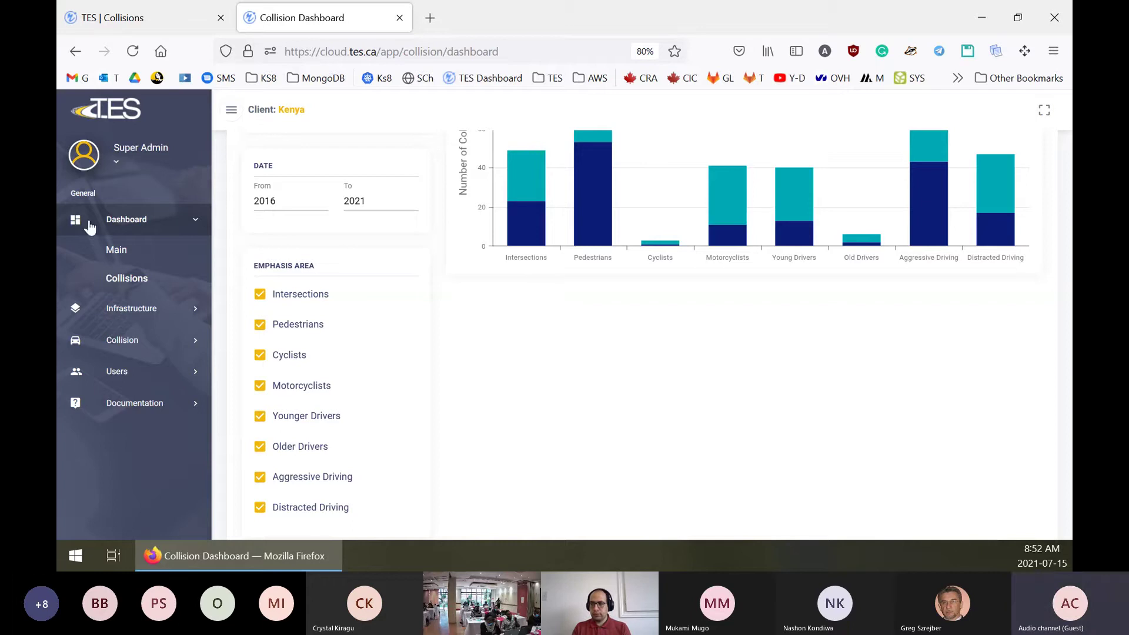
{"action": "scroll", "coordinate": [556, 392], "scroll_direction": "up", "scroll_amount": 4}
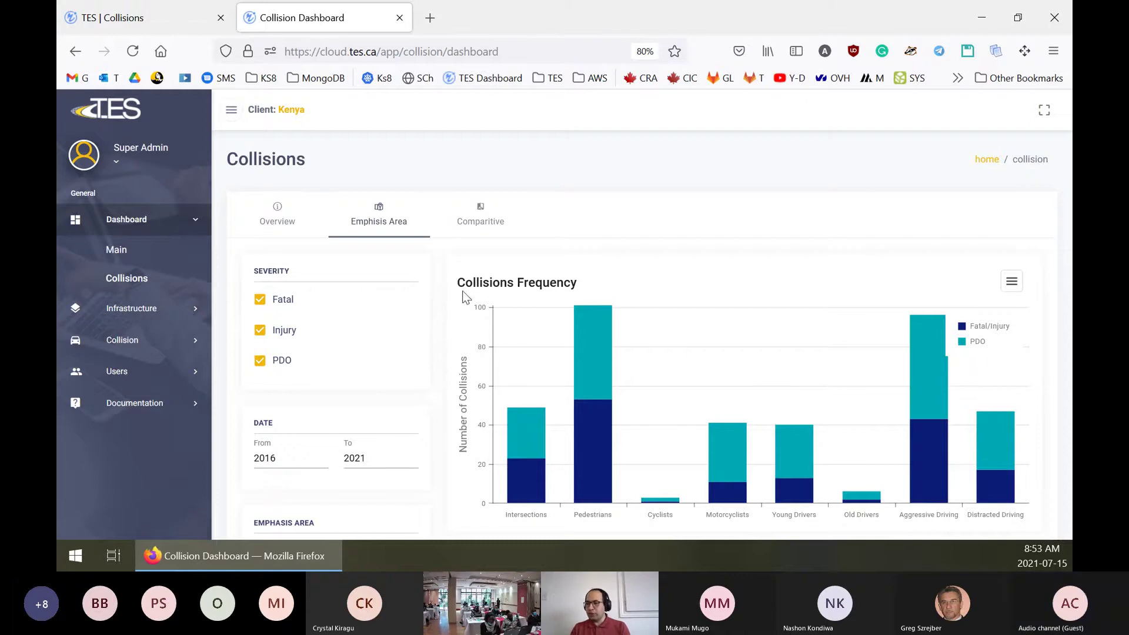
{"action": "scroll", "coordinate": [476, 297], "scroll_direction": "down", "scroll_amount": 5}
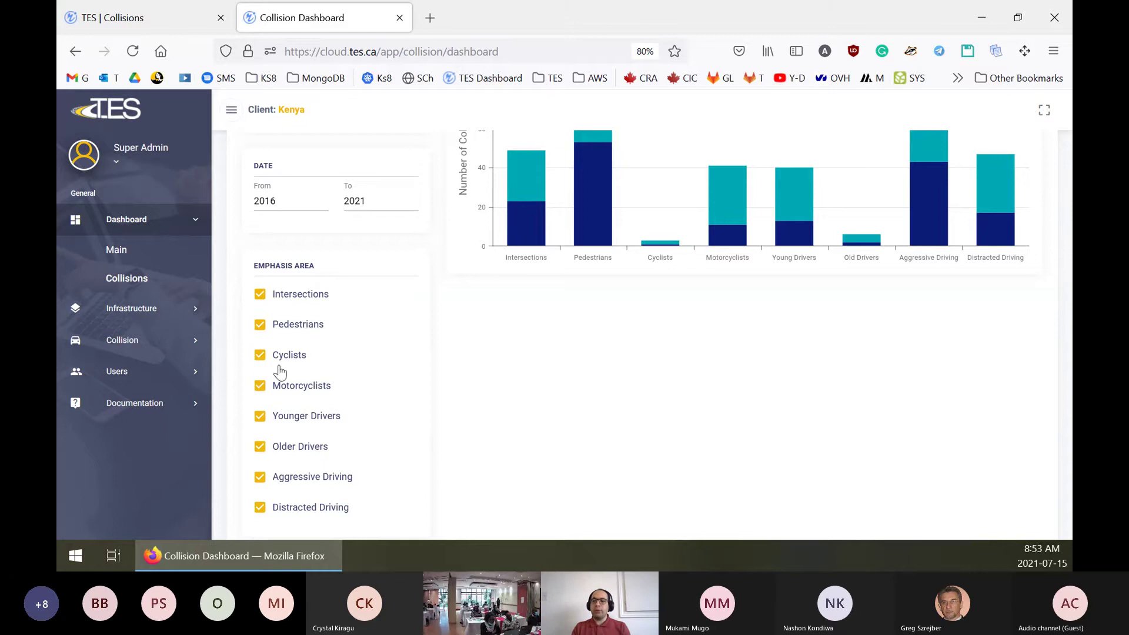
{"action": "scroll", "coordinate": [356, 404], "scroll_direction": "up", "scroll_amount": 3}
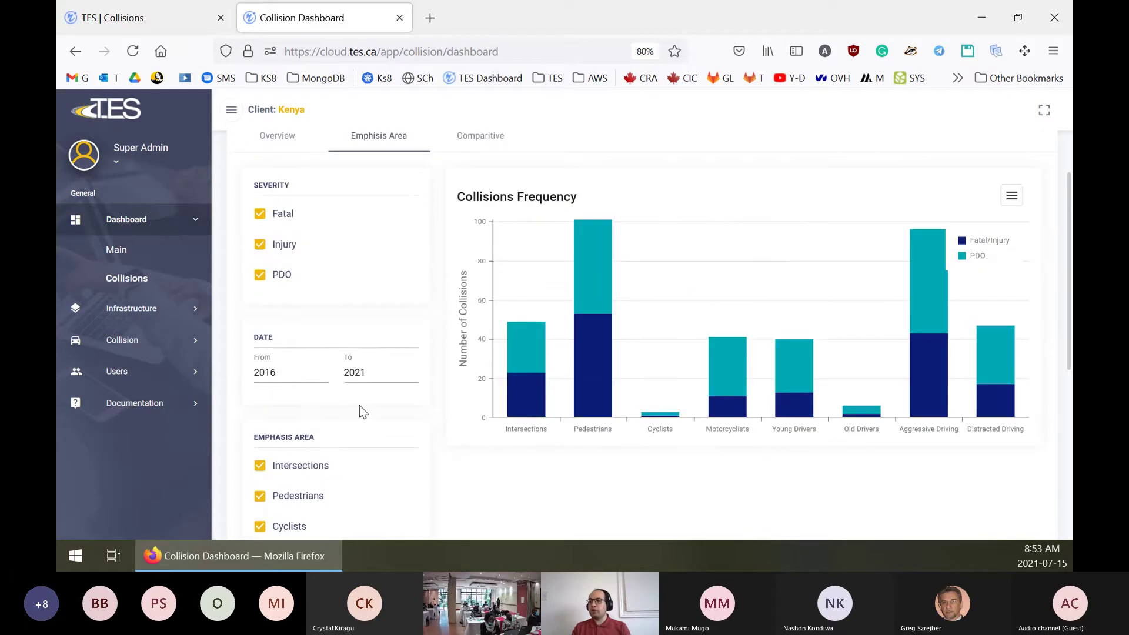
{"action": "scroll", "coordinate": [329, 418], "scroll_direction": "down", "scroll_amount": 5}
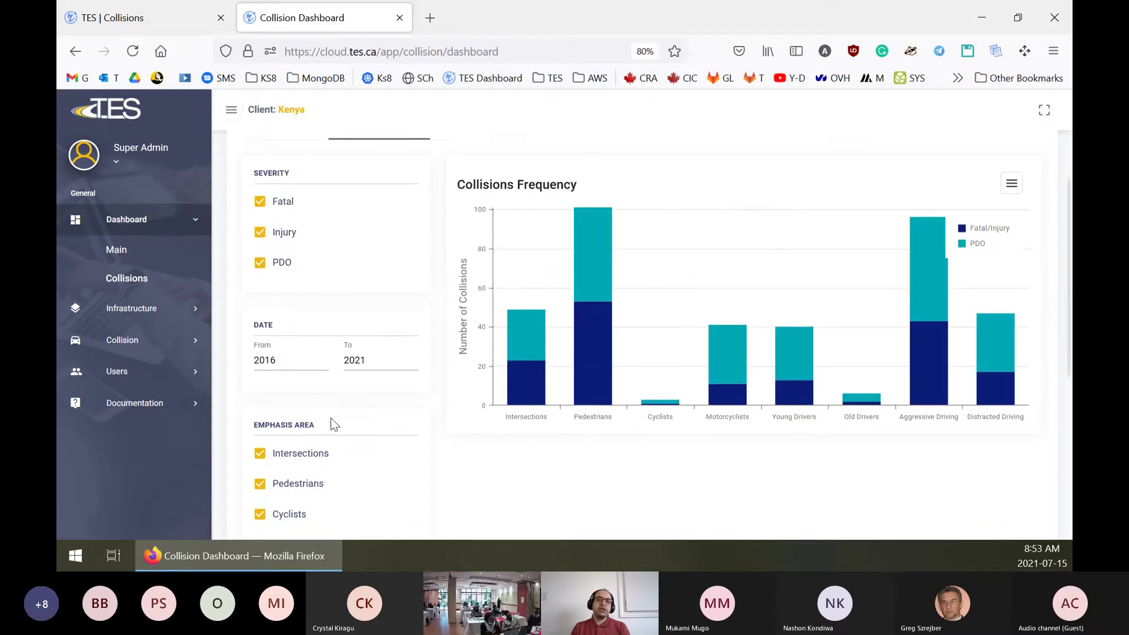
{"action": "scroll", "coordinate": [255, 295], "scroll_direction": "up", "scroll_amount": 6}
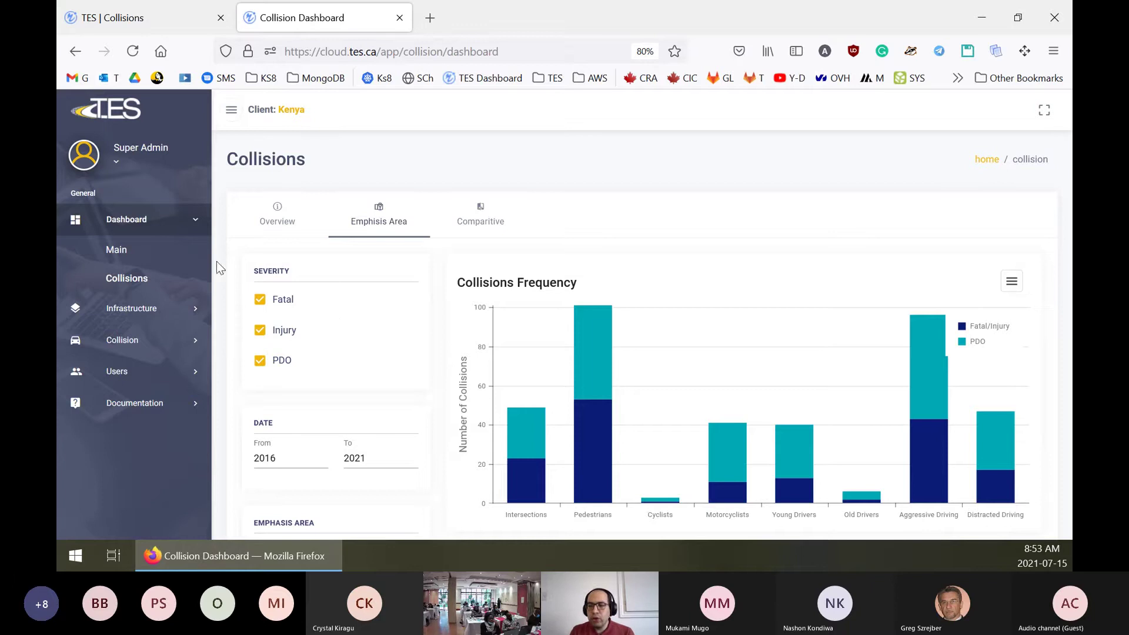
Open the Collisions list from the Collision section, reload it, and close the duplicate browser tab
{"action": "left_click", "coordinate": [153, 352]}
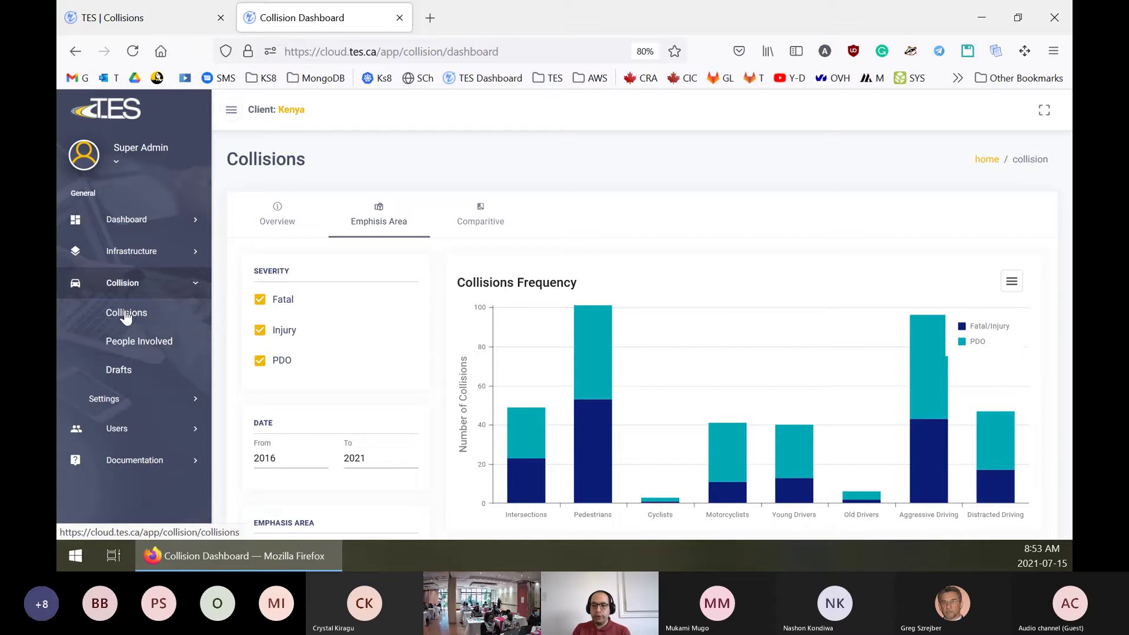
{"action": "left_click", "coordinate": [133, 320]}
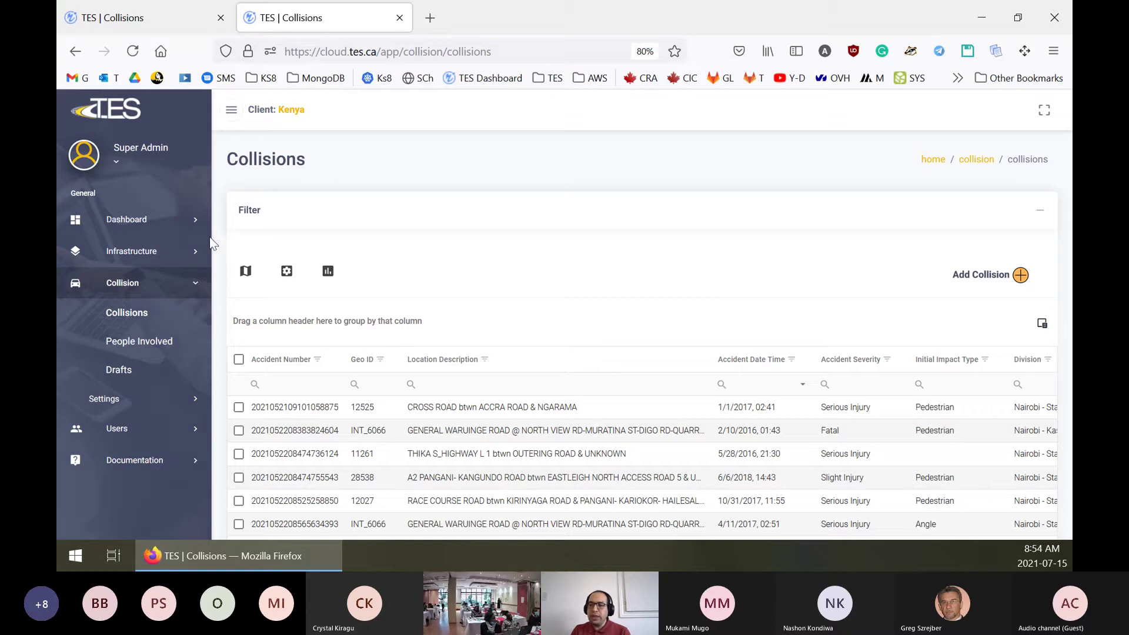
{"action": "left_click", "coordinate": [124, 322]}
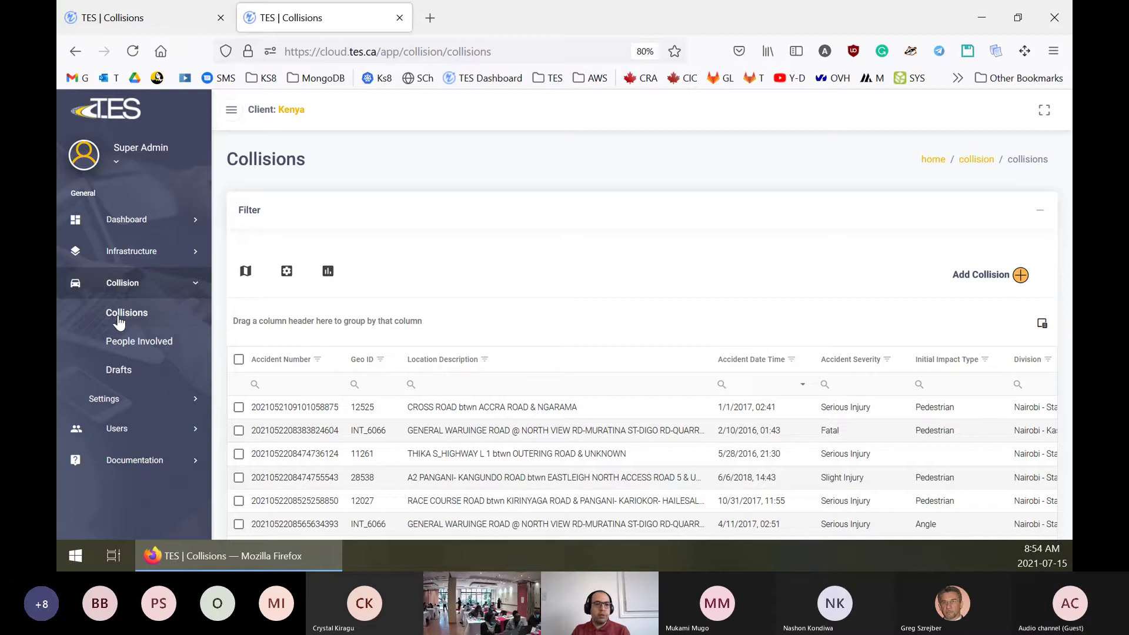
{"action": "left_click", "coordinate": [133, 53]}
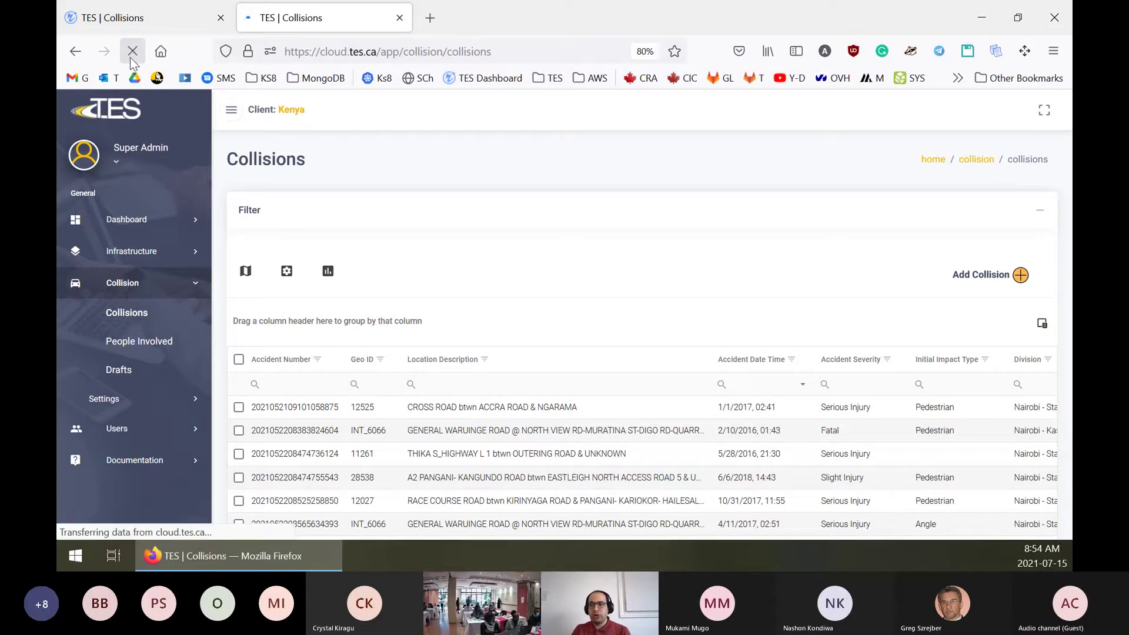
{"action": "left_click", "coordinate": [221, 18]}
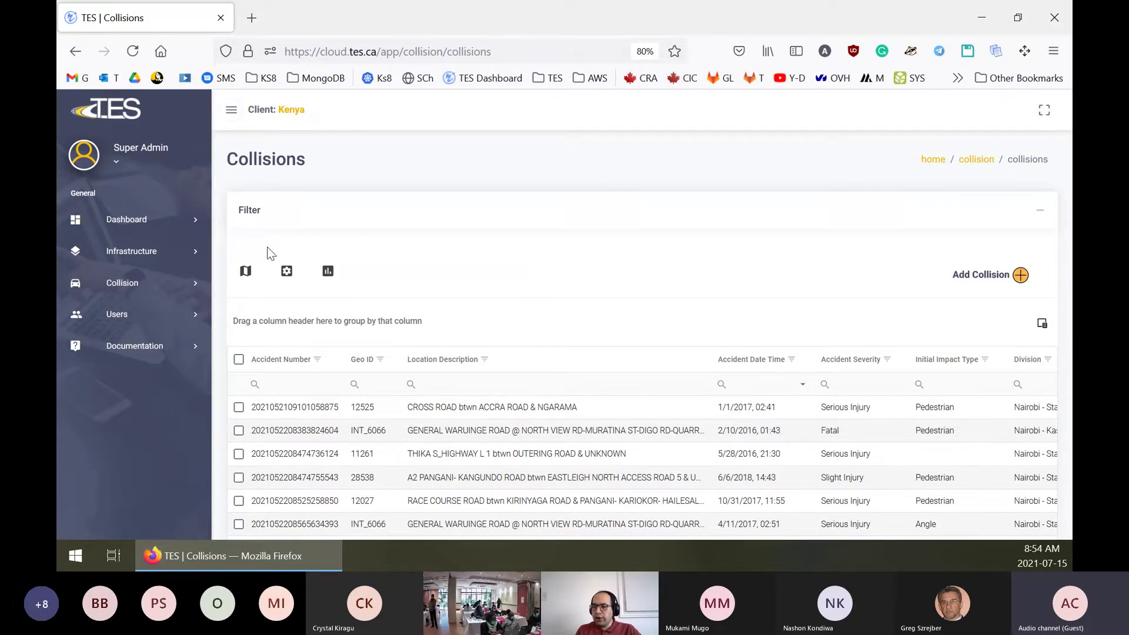
Apply the public TES Default view from the Report Viewer Manager and reload the Collisions page
{"action": "left_click", "coordinate": [284, 274]}
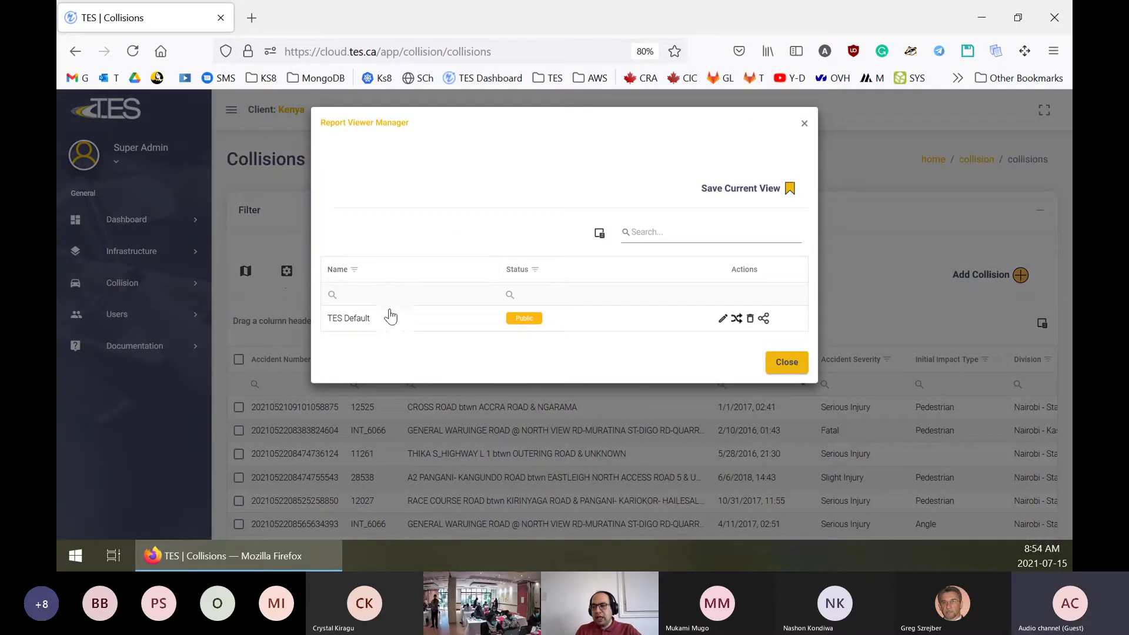
{"action": "left_click", "coordinate": [347, 323]}
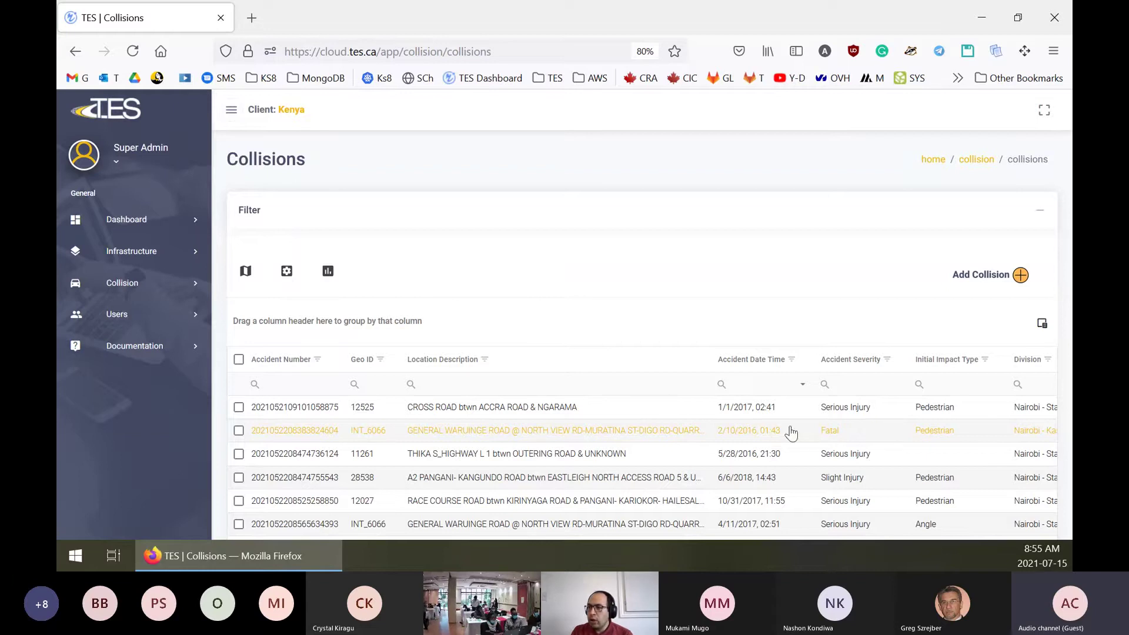
{"action": "left_click", "coordinate": [135, 60]}
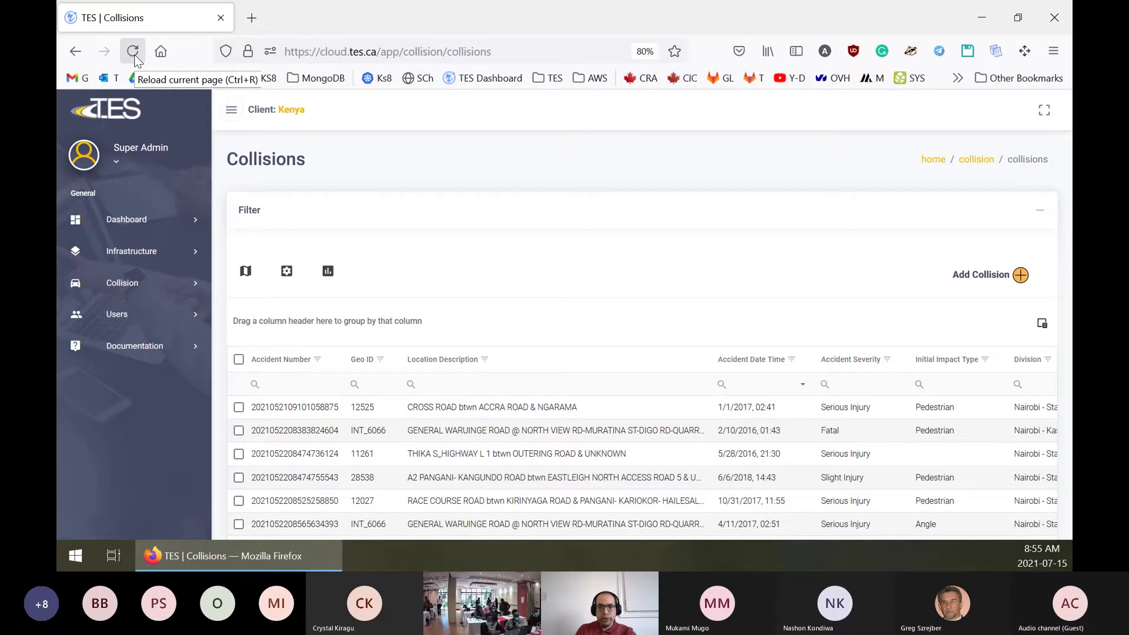
{"action": "left_click", "coordinate": [135, 60]}
{"action": "left_click", "coordinate": [135, 60]}
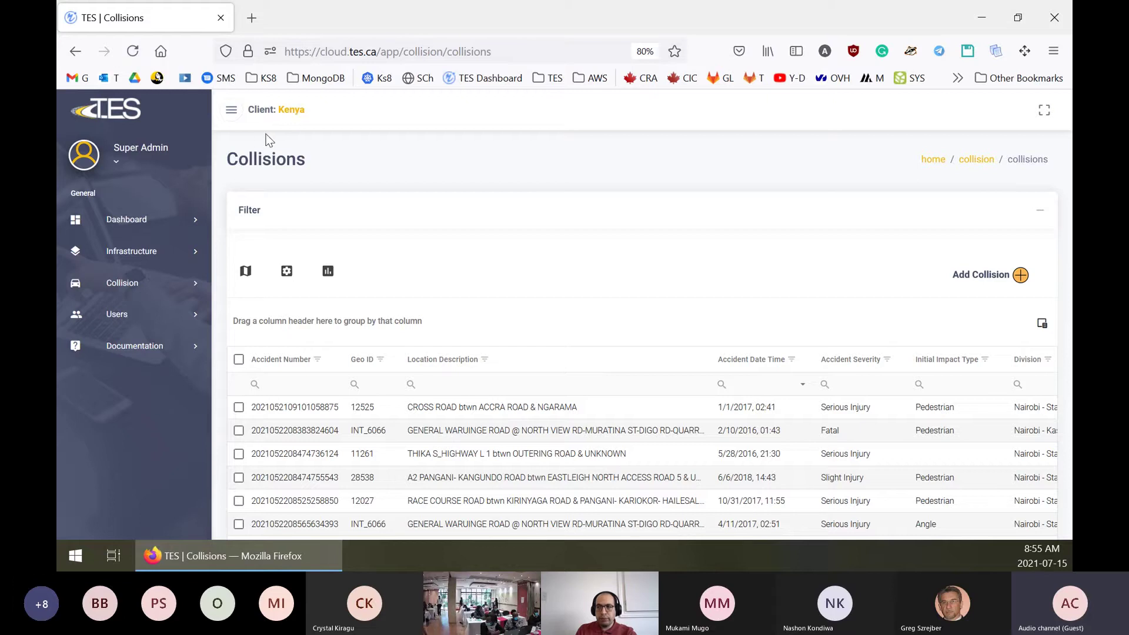
{"action": "left_click", "coordinate": [130, 60]}
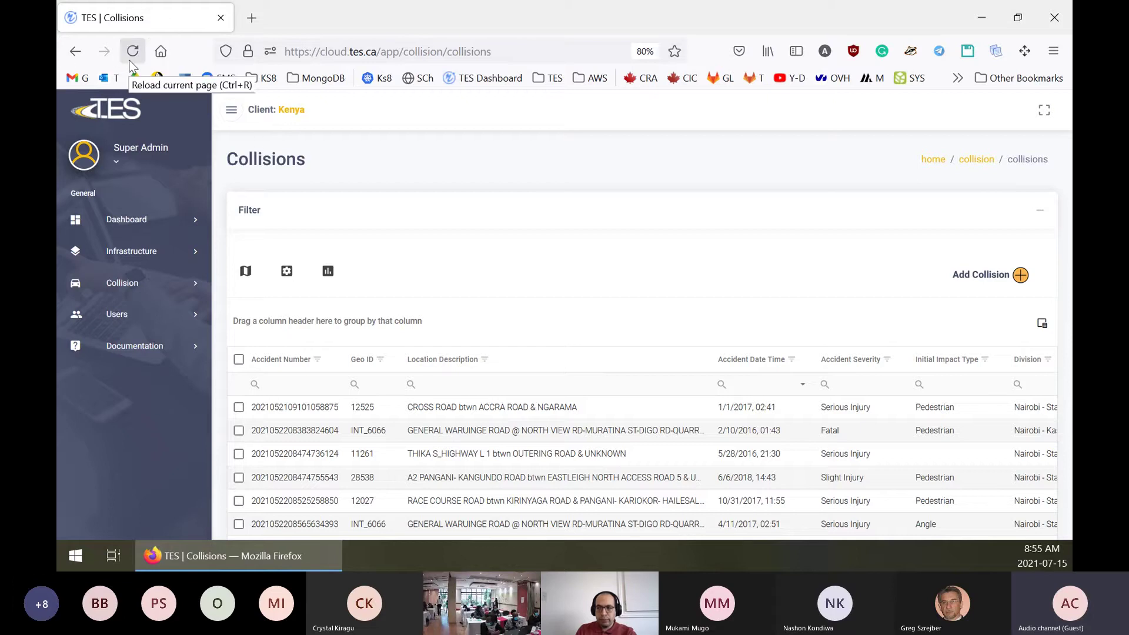
{"action": "left_click", "coordinate": [130, 61]}
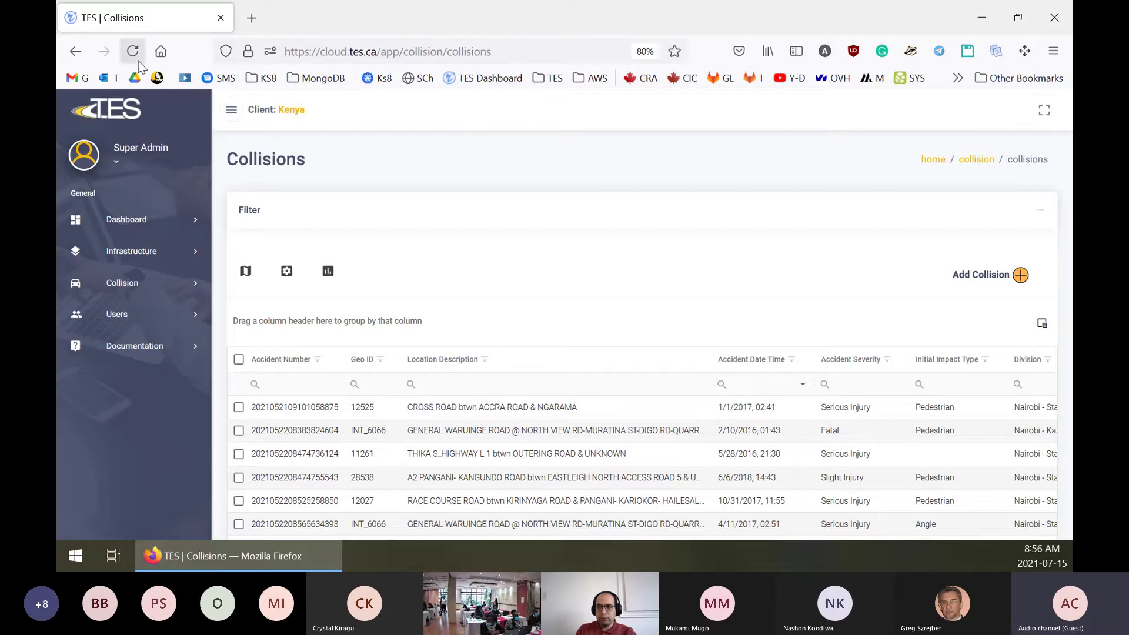
{"action": "right_click", "coordinate": [389, 125]}
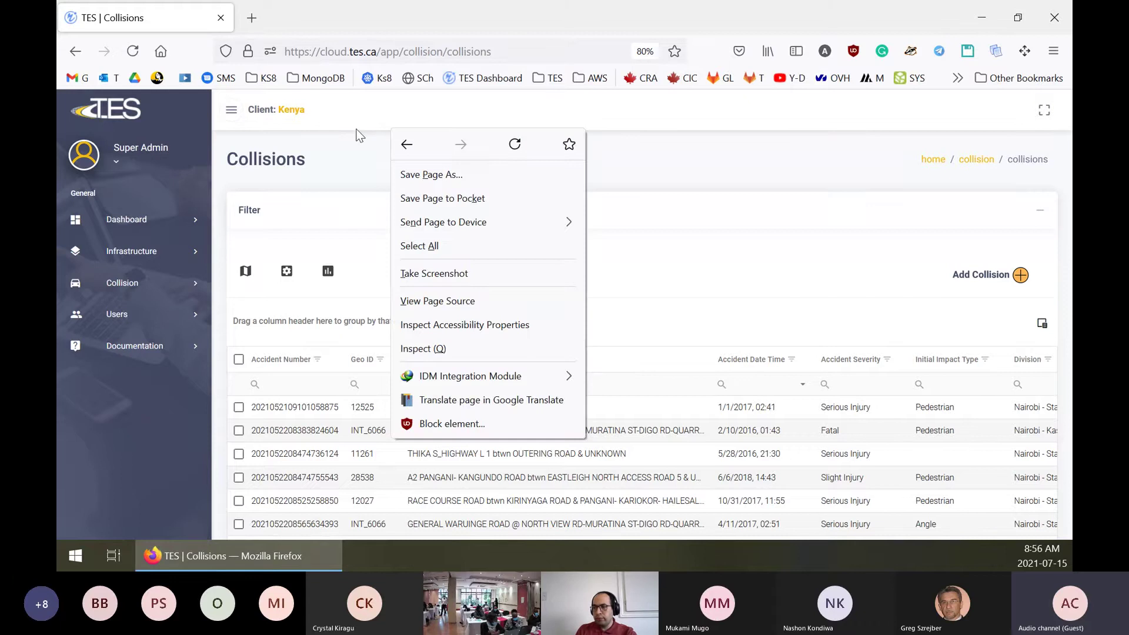
{"action": "left_click", "coordinate": [358, 128]}
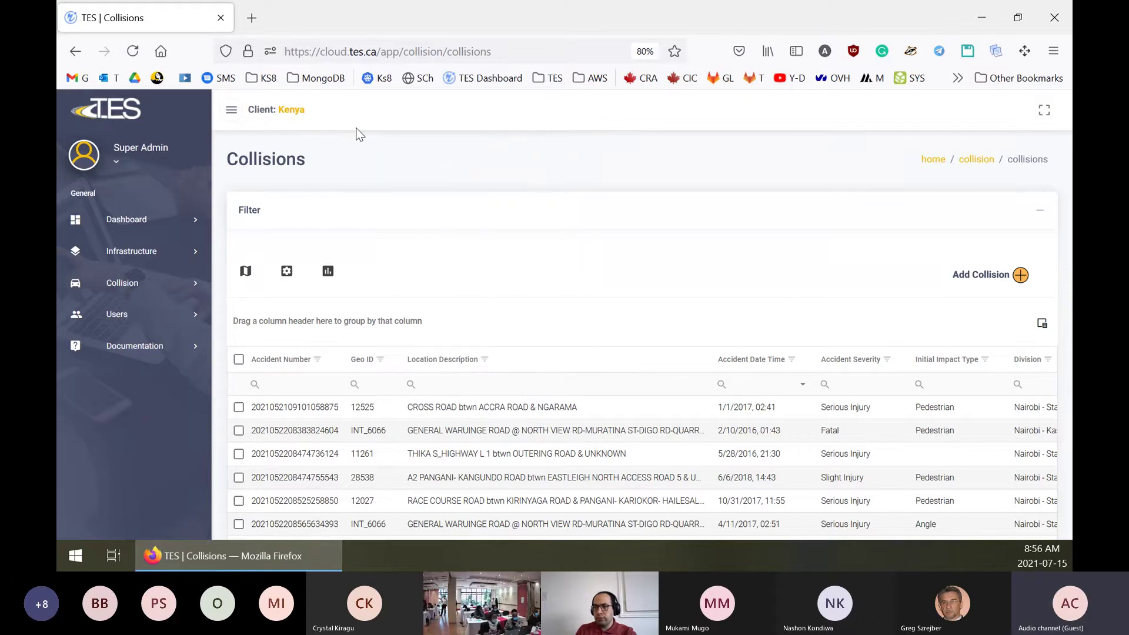
{"action": "right_click", "coordinate": [134, 54]}
{"action": "left_click", "coordinate": [326, 10]}
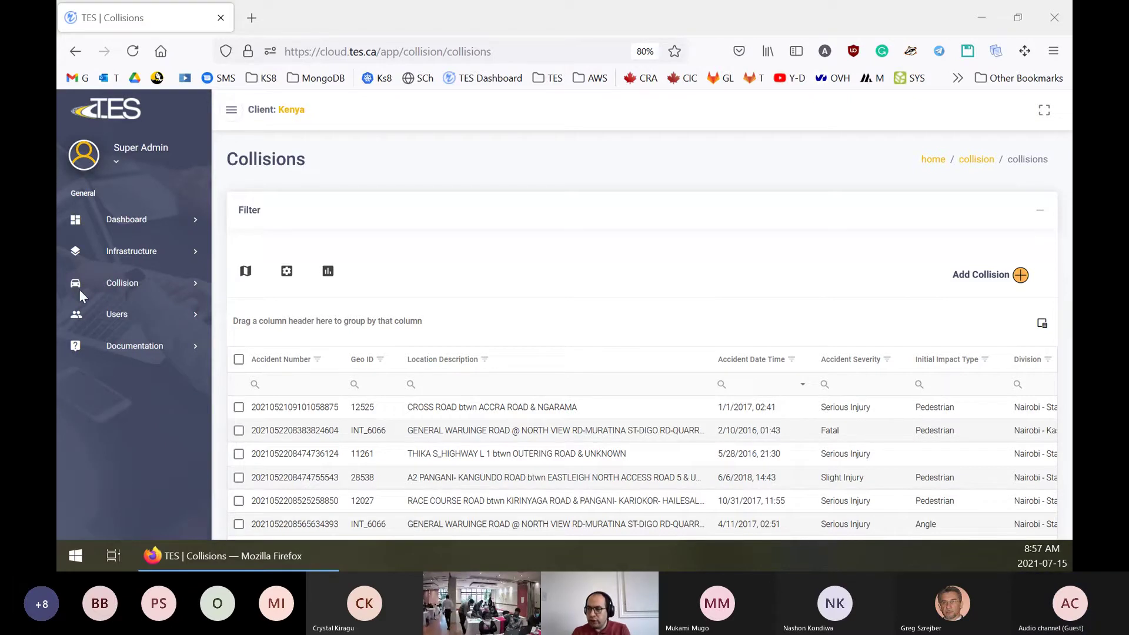
{"action": "left_click", "coordinate": [919, 384]}
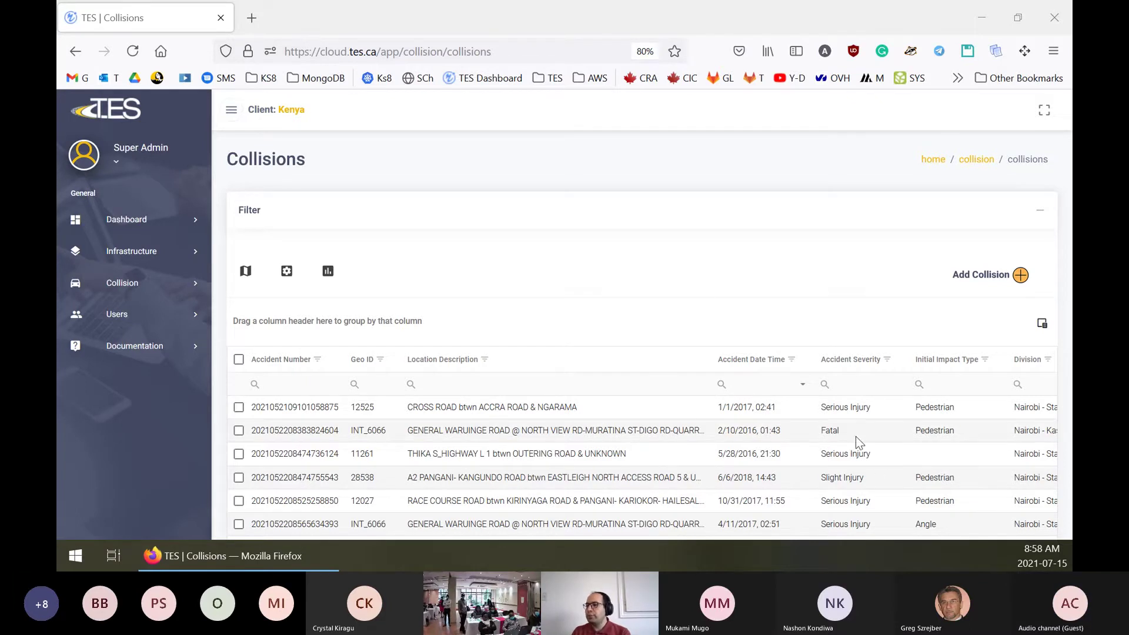
Open the details of the fatal General Waruinge Road collision dated 2/10/2016, return to the list, and reopen the same record
{"action": "scroll", "coordinate": [687, 305], "scroll_direction": "down", "scroll_amount": 2}
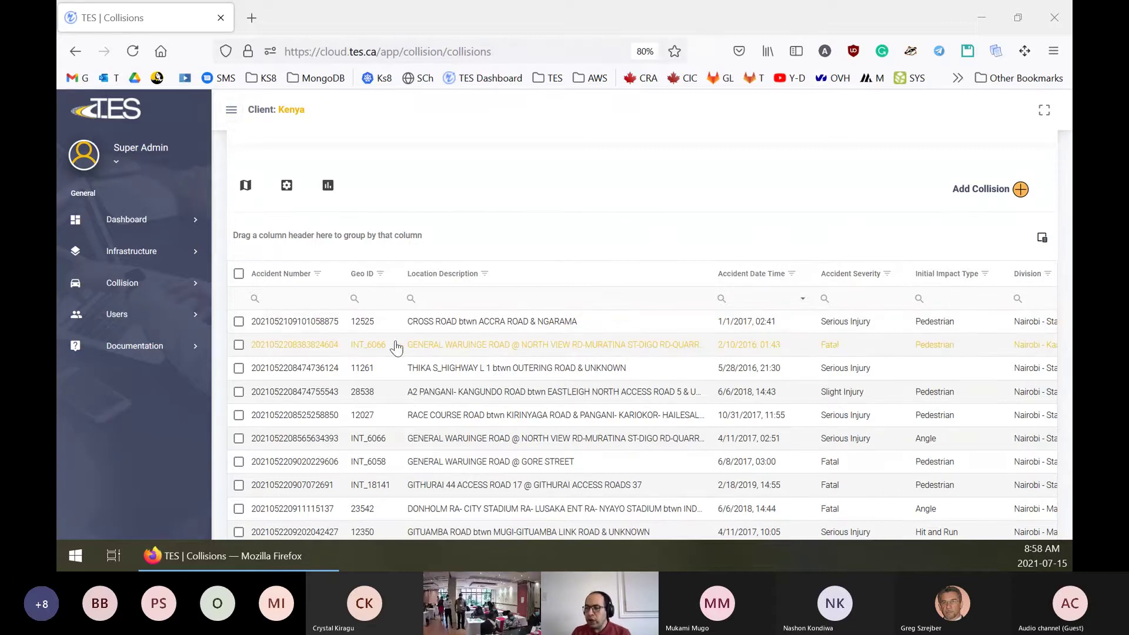
{"action": "left_click", "coordinate": [314, 359]}
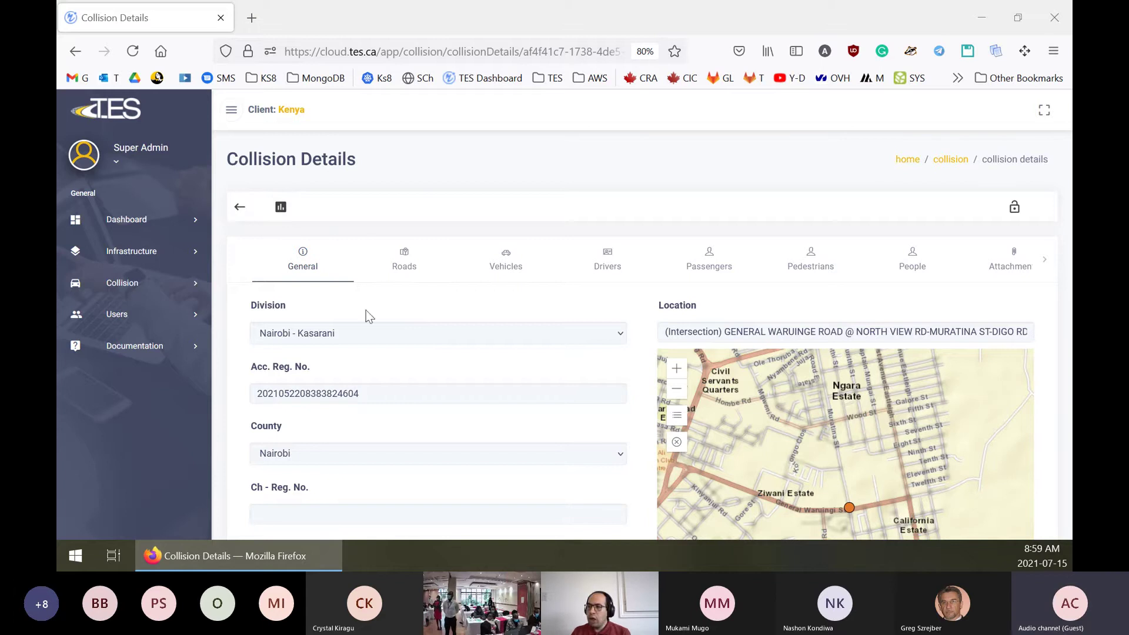
{"action": "left_click", "coordinate": [77, 53]}
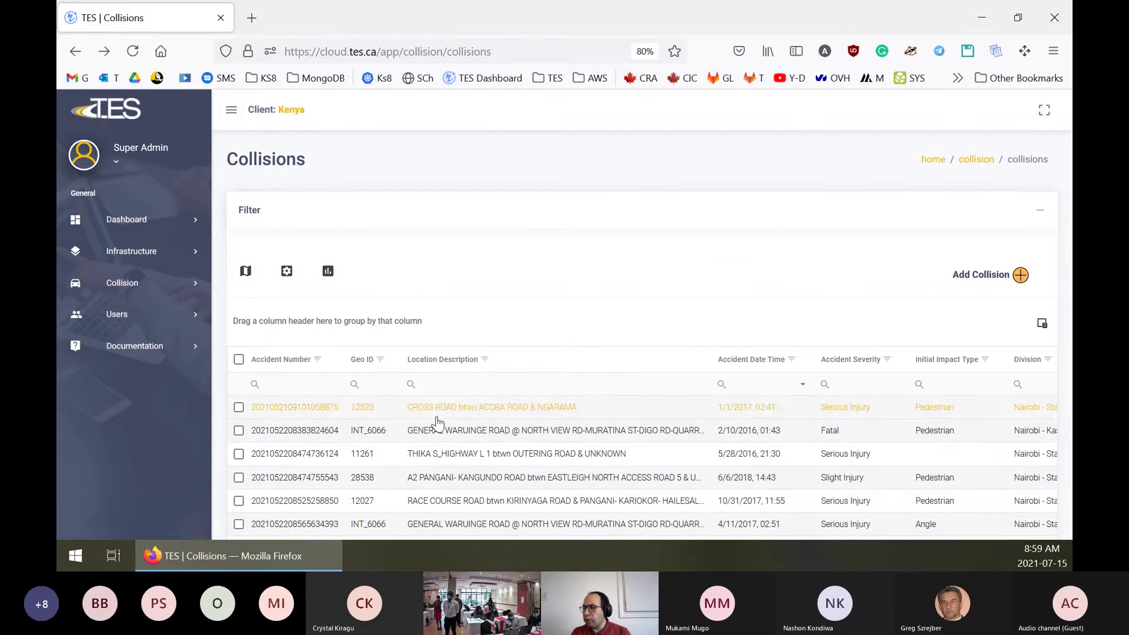
{"action": "scroll", "coordinate": [413, 478], "scroll_direction": "down", "scroll_amount": 2}
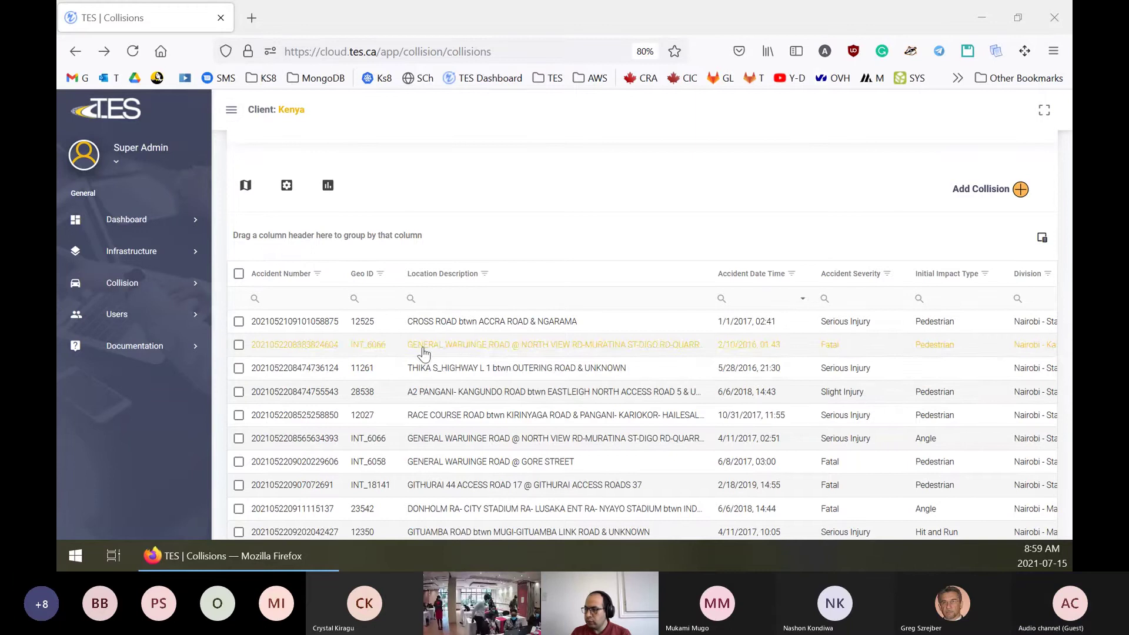
{"action": "left_click", "coordinate": [463, 351]}
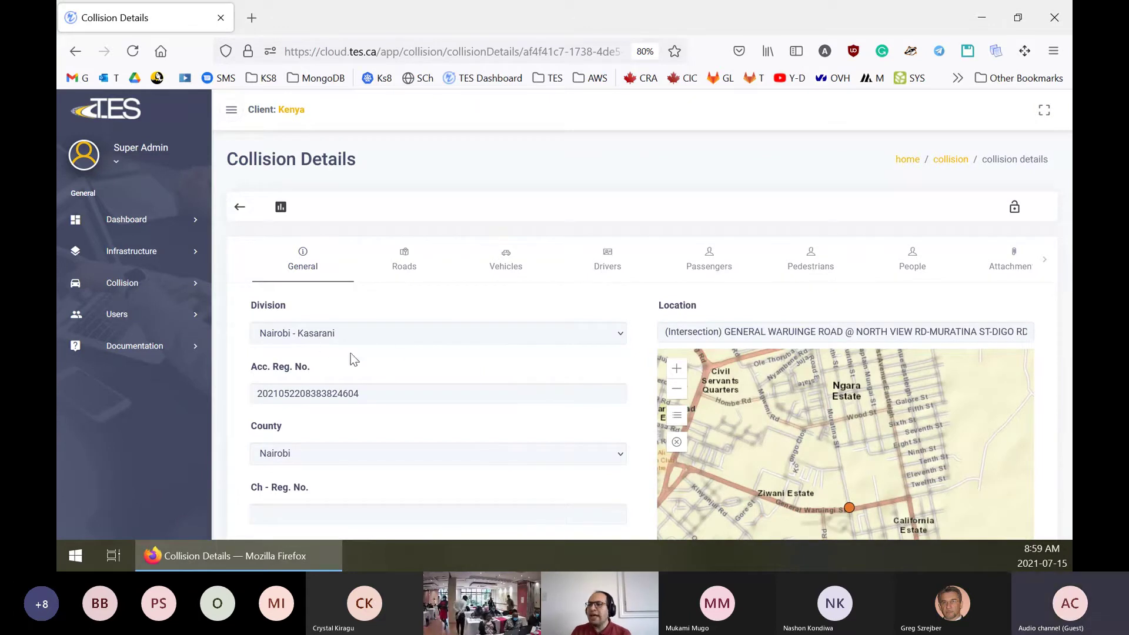
Examine the Acc. Reg. No. field and the fields below it in the collision's General details
{"action": "left_click_drag", "start_coordinate": [310, 367], "coordinate": [247, 380]}
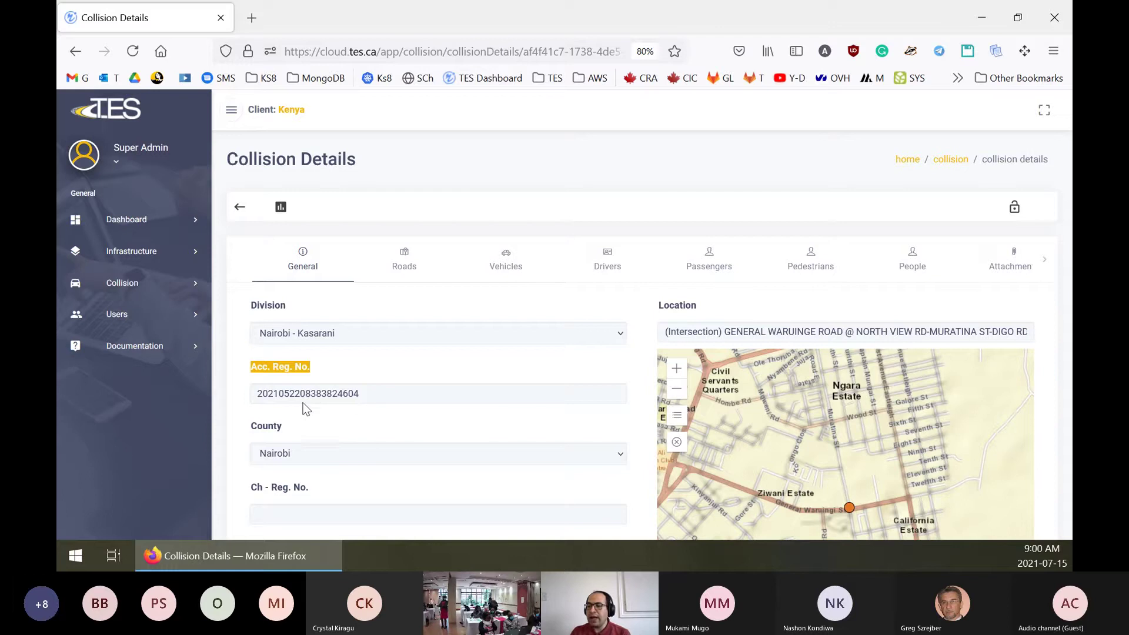
{"action": "left_click_drag", "start_coordinate": [294, 397], "coordinate": [305, 397]}
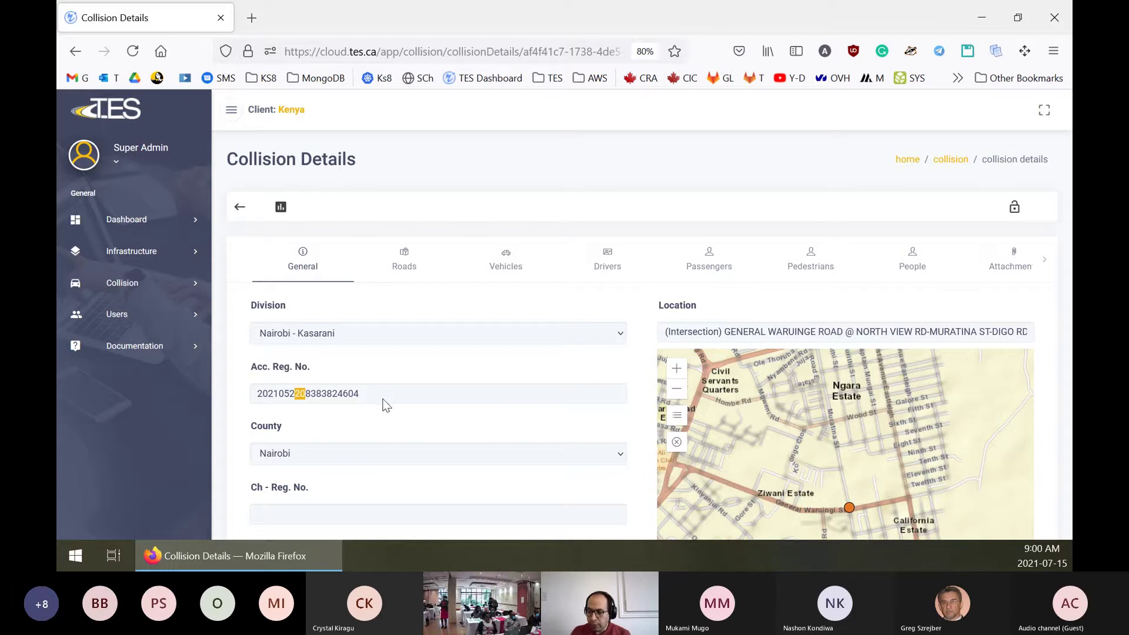
{"action": "left_click_drag", "start_coordinate": [382, 399], "coordinate": [303, 397]}
{"action": "left_click", "coordinate": [258, 395]}
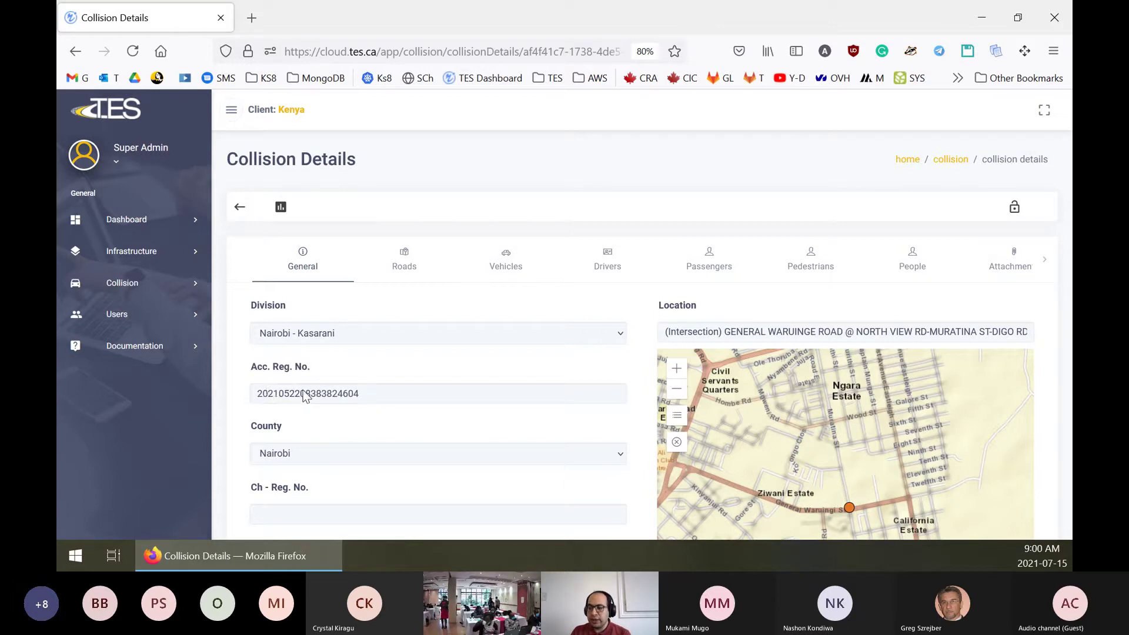
{"action": "left_click_drag", "start_coordinate": [259, 395], "coordinate": [427, 408]}
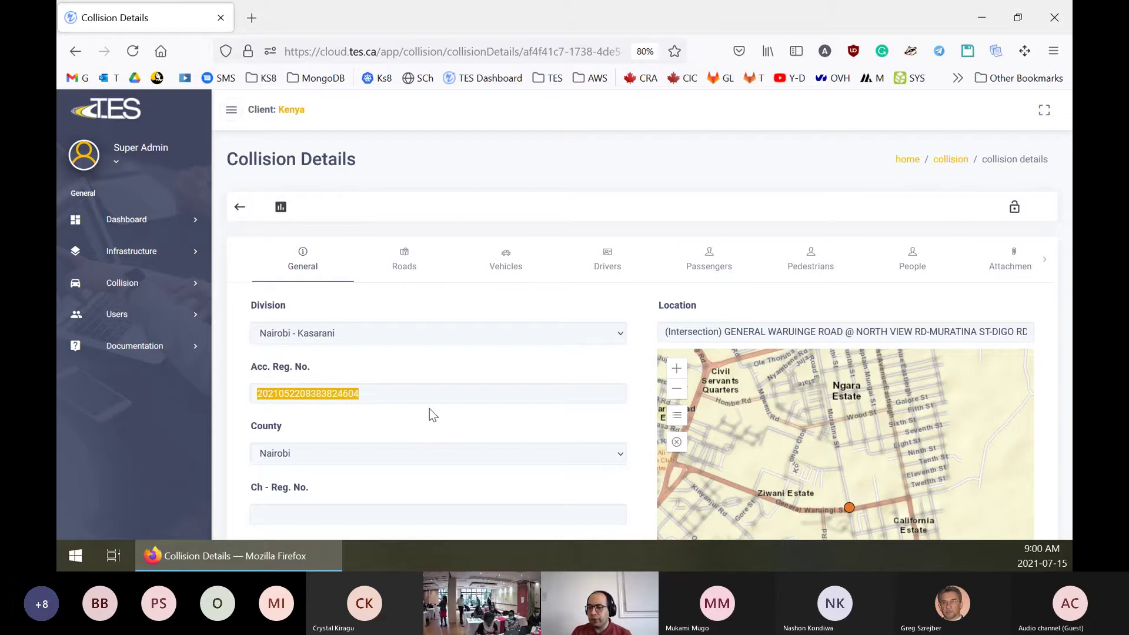
{"action": "scroll", "coordinate": [404, 370], "scroll_direction": "down", "scroll_amount": 2}
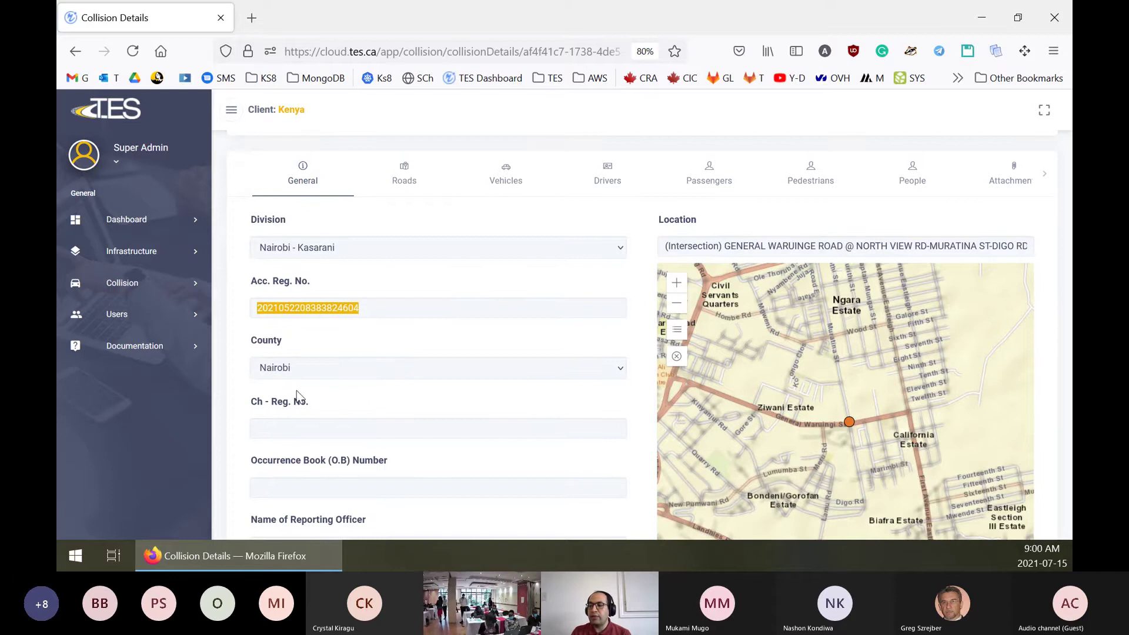
Examine the General fields of the collision down to Exact Location of Accident / Nearest Landmark
{"action": "scroll", "coordinate": [400, 415], "scroll_direction": "down", "scroll_amount": 1}
{"action": "scroll", "coordinate": [457, 413], "scroll_direction": "up", "scroll_amount": 3}
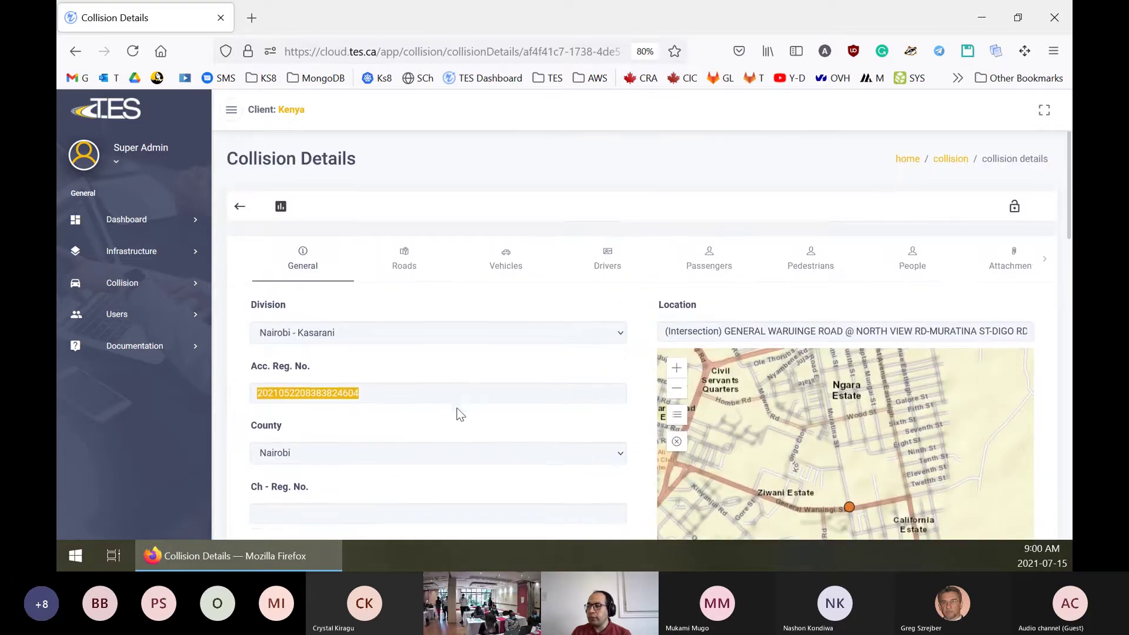
{"action": "scroll", "coordinate": [401, 408], "scroll_direction": "down", "scroll_amount": 3}
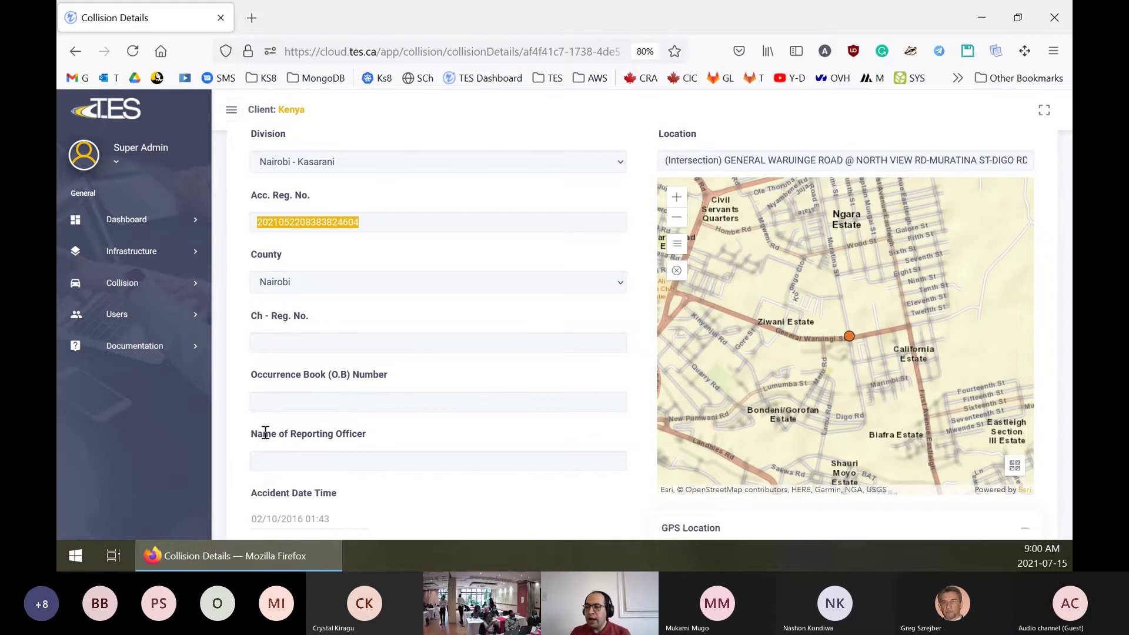
{"action": "scroll", "coordinate": [439, 419], "scroll_direction": "down", "scroll_amount": 3}
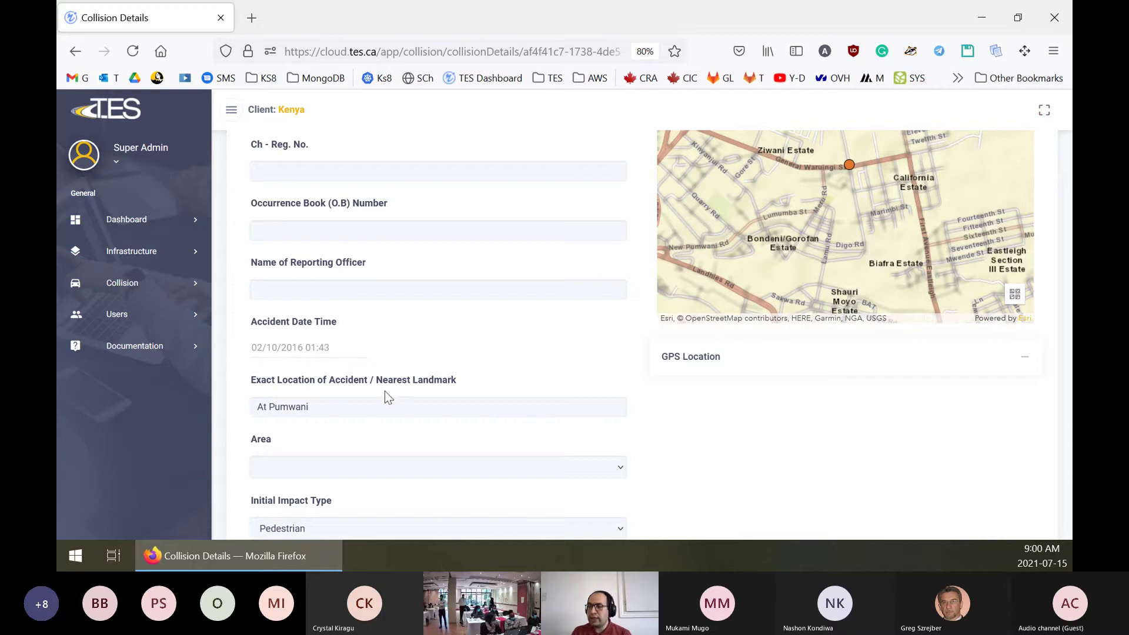
{"action": "scroll", "coordinate": [388, 393], "scroll_direction": "up", "scroll_amount": 5}
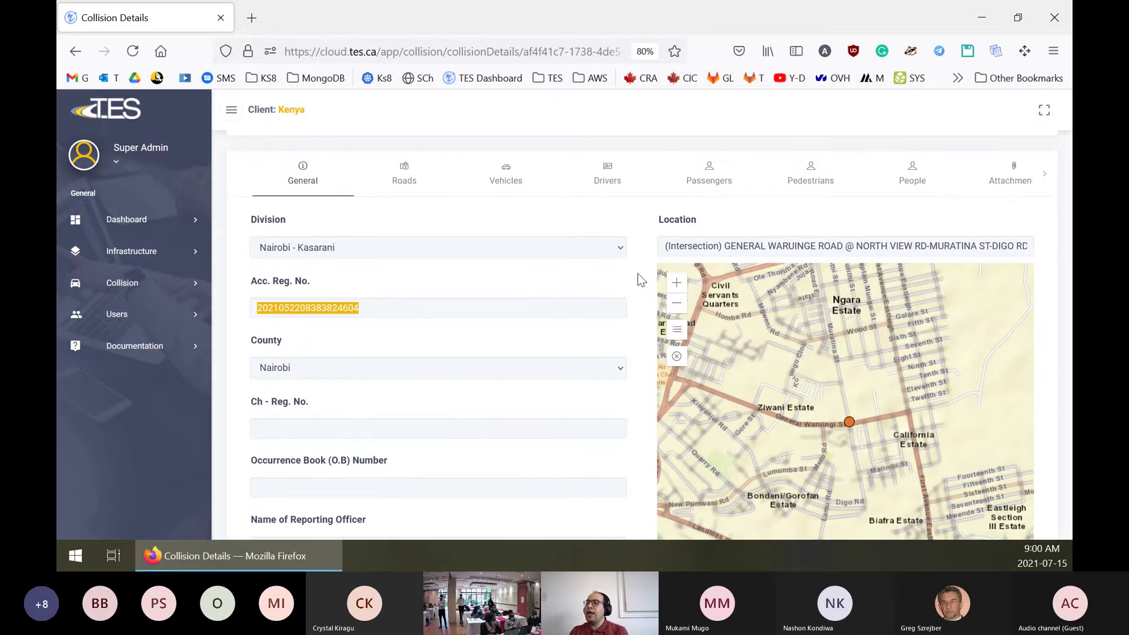
Highlight the Location label and the intersection description in the Location field to read its full text
{"action": "double_click", "coordinate": [676, 220]}
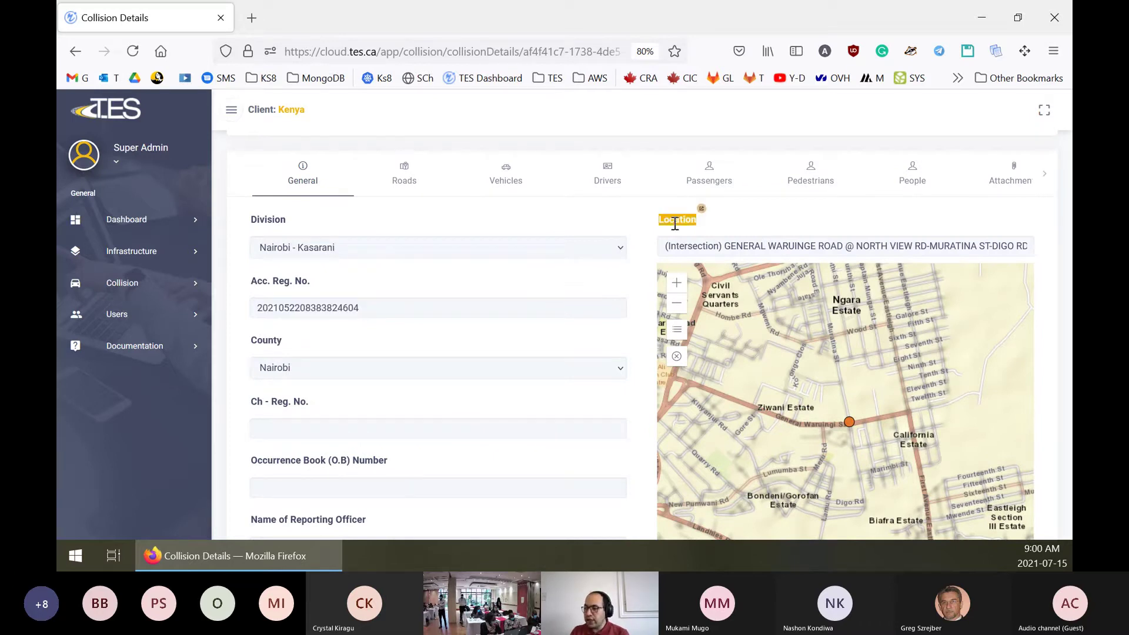
{"action": "left_click", "coordinate": [765, 232]}
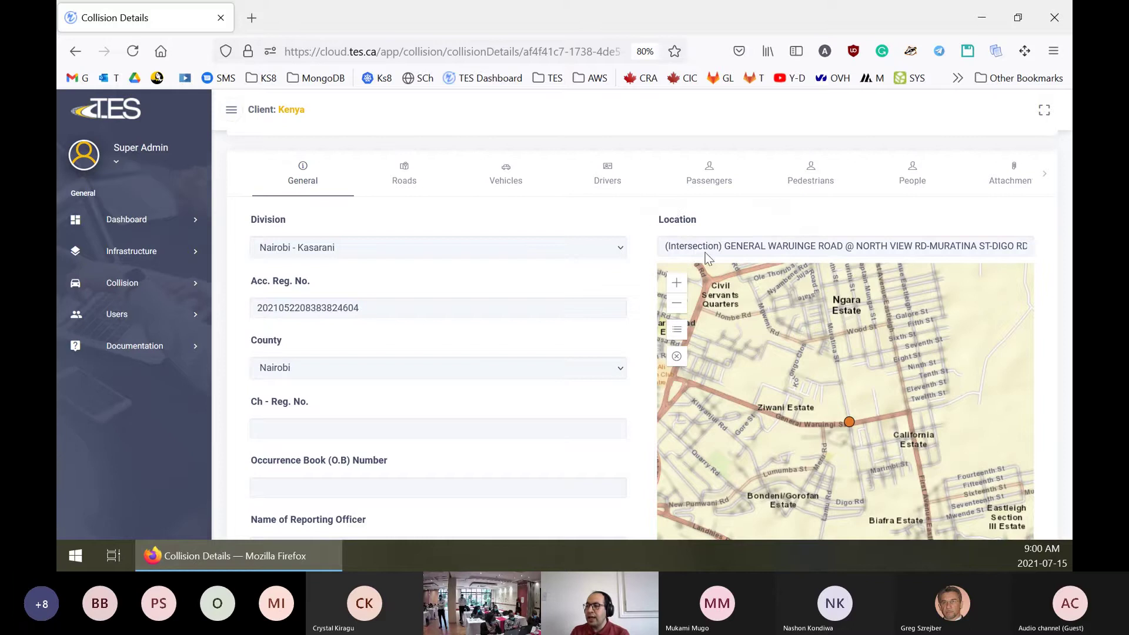
{"action": "left_click_drag", "start_coordinate": [726, 247], "coordinate": [1036, 247]}
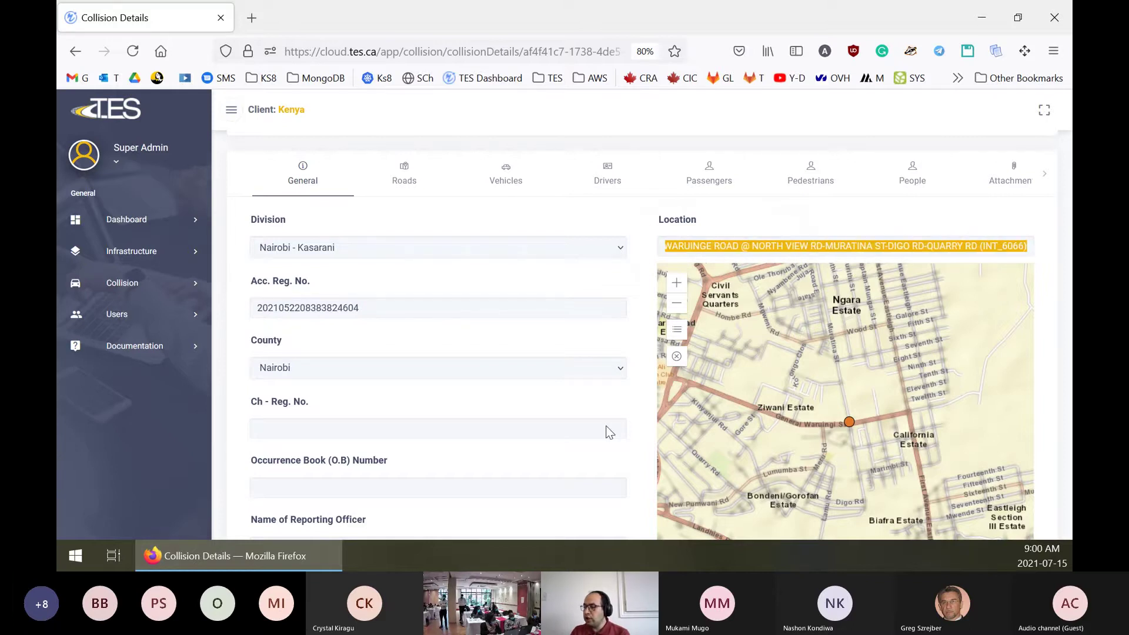
Inspect the collision point on the location map at close range and in its wider surroundings
{"action": "scroll", "coordinate": [641, 425], "scroll_direction": "down", "scroll_amount": 3}
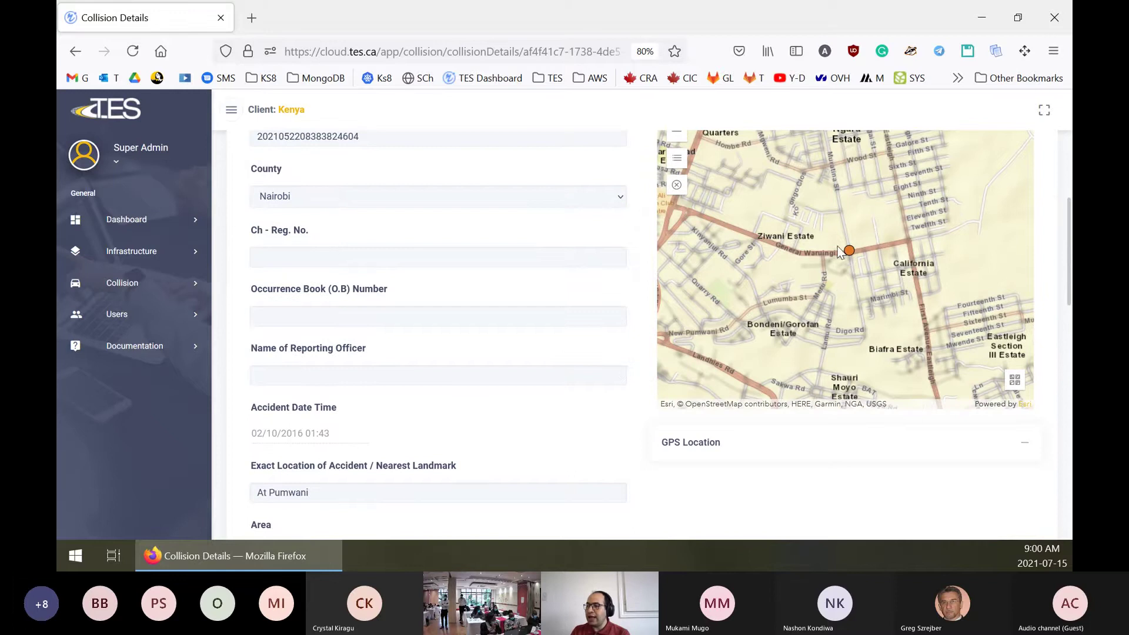
{"action": "scroll", "coordinate": [851, 238], "scroll_direction": "up", "scroll_amount": 2}
{"action": "scroll", "coordinate": [850, 230], "scroll_direction": "up", "scroll_amount": 2}
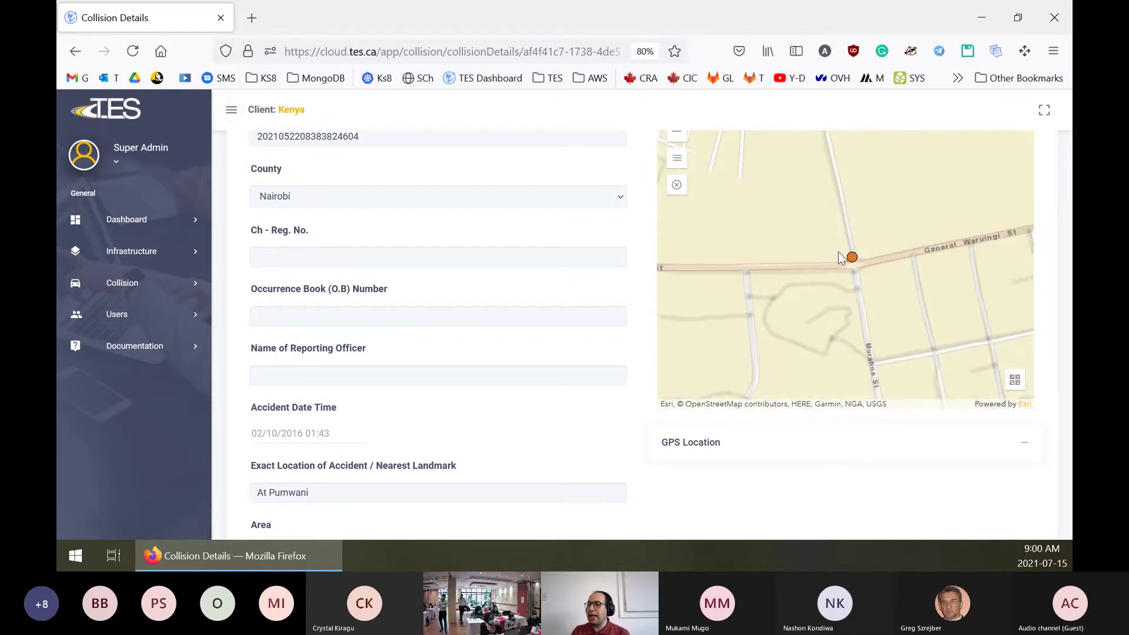
{"action": "scroll", "coordinate": [841, 259], "scroll_direction": "up", "scroll_amount": 2}
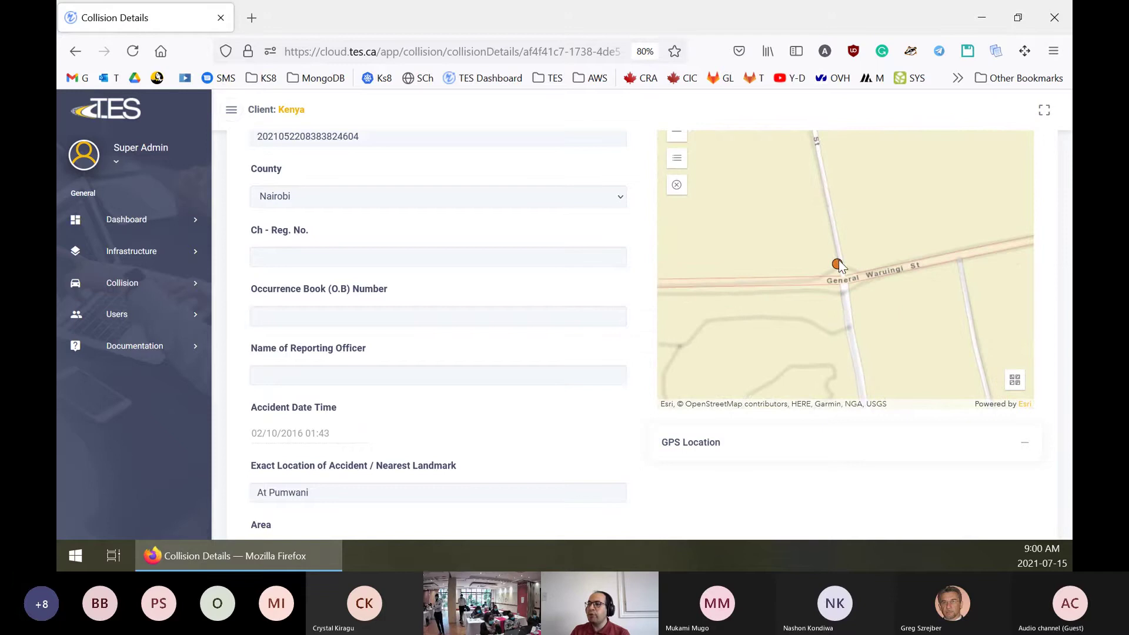
{"action": "scroll", "coordinate": [840, 265], "scroll_direction": "up", "scroll_amount": 2}
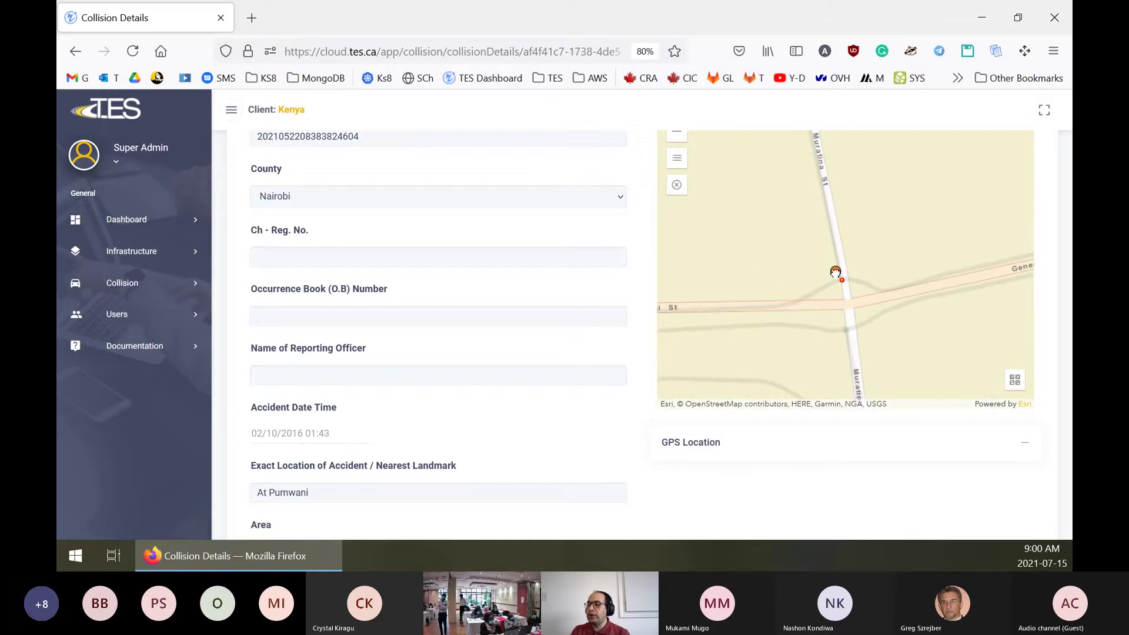
{"action": "scroll", "coordinate": [845, 274], "scroll_direction": "down", "scroll_amount": 1}
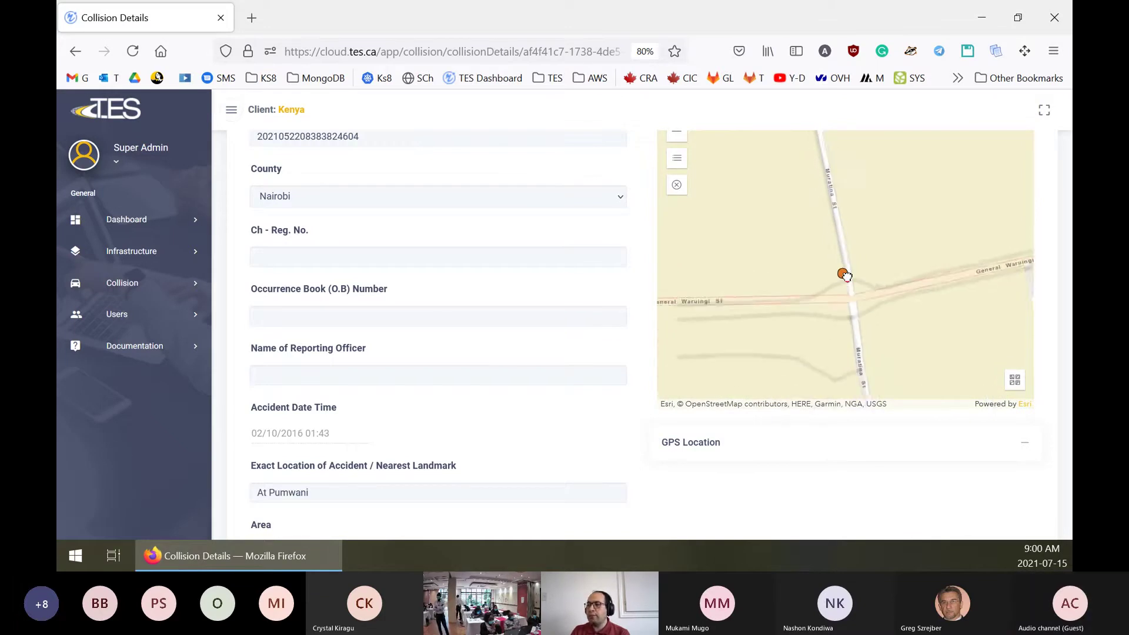
{"action": "scroll", "coordinate": [847, 276], "scroll_direction": "down", "scroll_amount": 3}
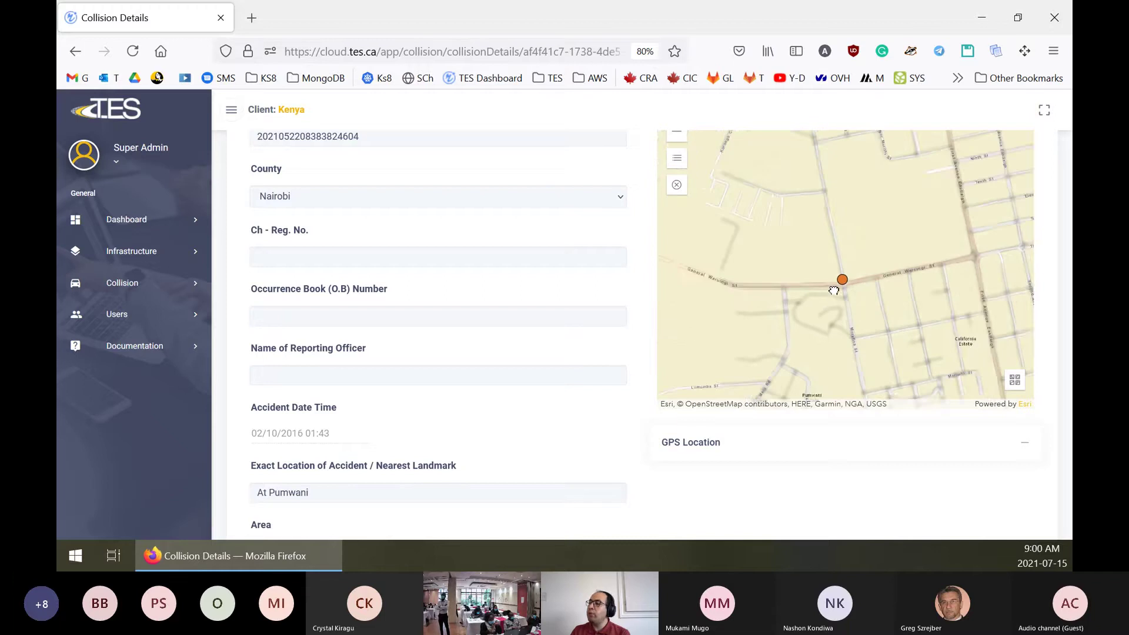
{"action": "scroll", "coordinate": [834, 291], "scroll_direction": "down", "scroll_amount": 2}
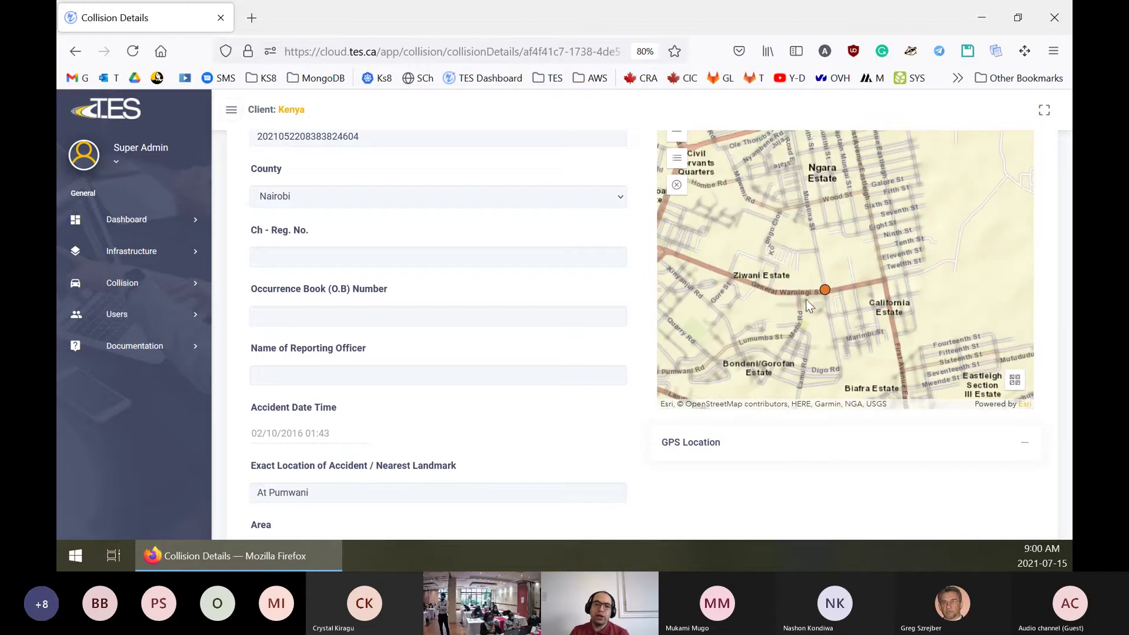
{"action": "scroll", "coordinate": [756, 428], "scroll_direction": "up", "scroll_amount": 2}
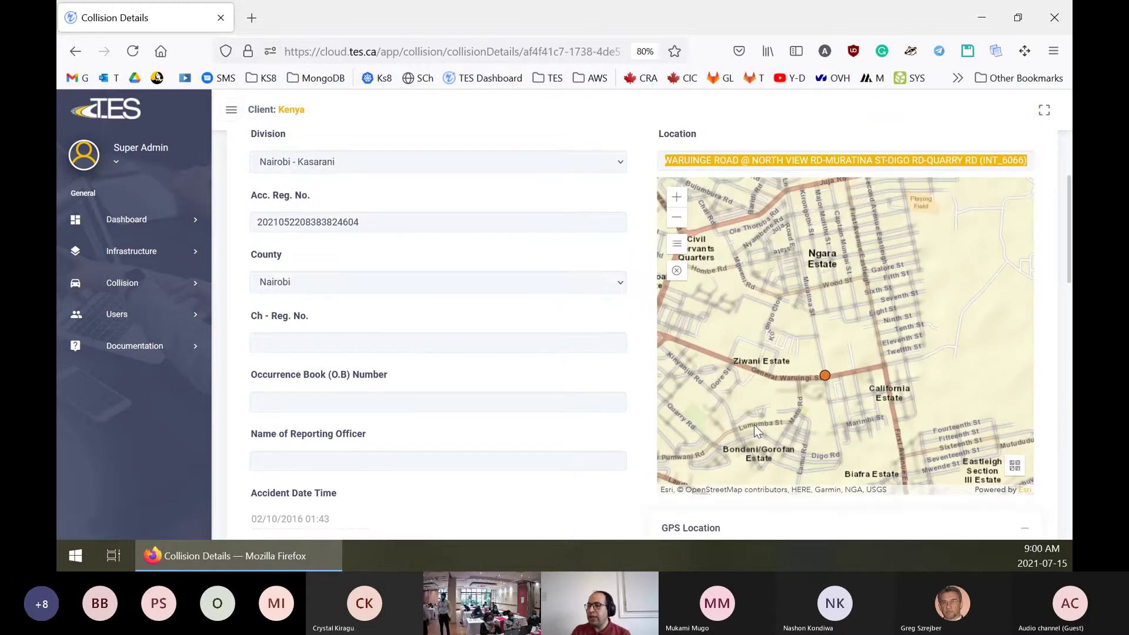
Expand the GPS Location section, view its latitude, longitude and coordinate fields, and collapse it again
{"action": "scroll", "coordinate": [461, 391], "scroll_direction": "down", "scroll_amount": 4}
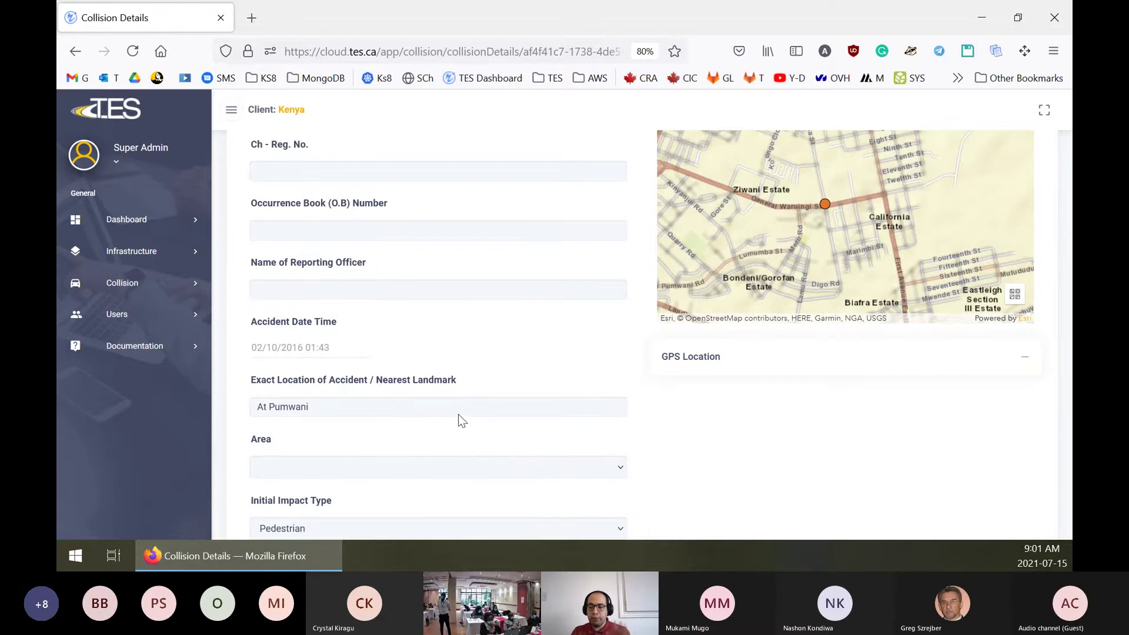
{"action": "scroll", "coordinate": [620, 361], "scroll_direction": "up", "scroll_amount": 2}
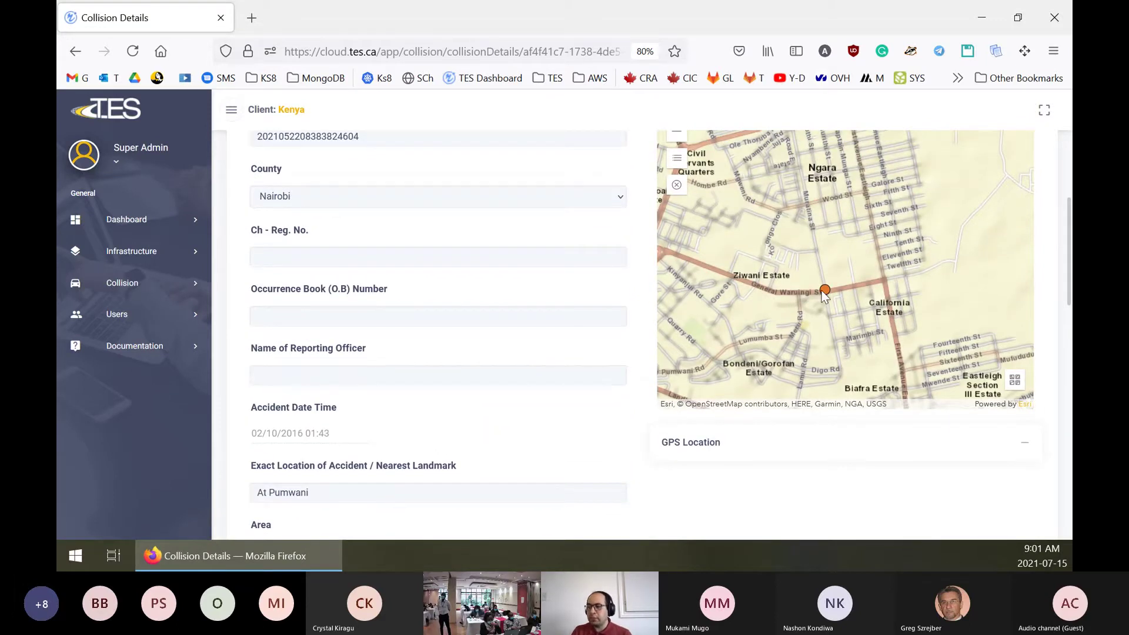
{"action": "left_click", "coordinate": [1026, 444]}
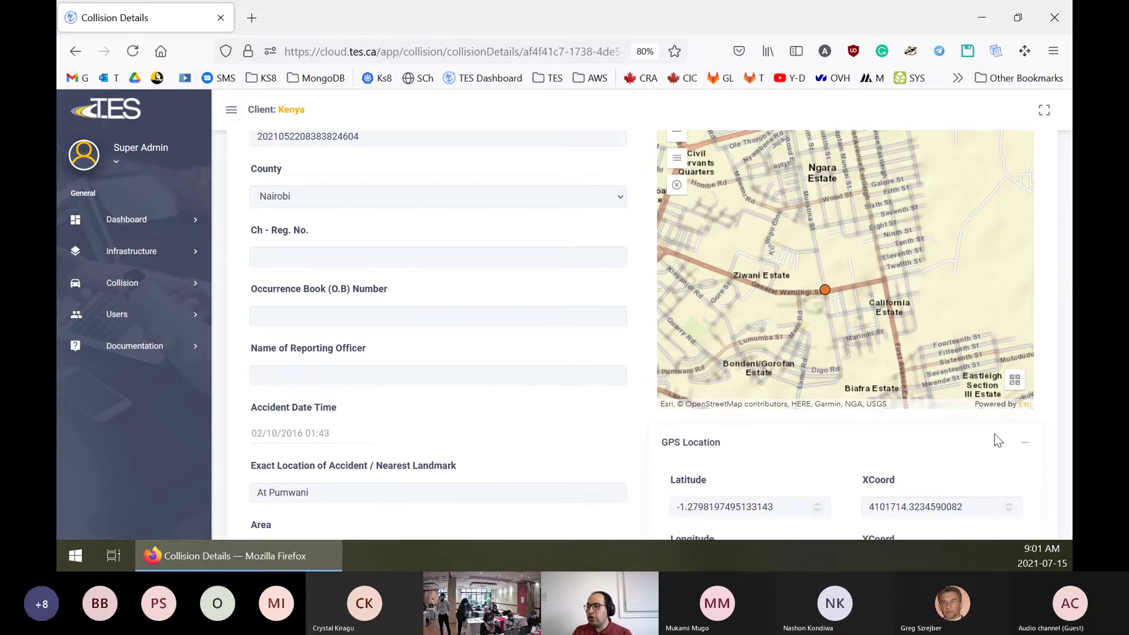
{"action": "scroll", "coordinate": [998, 440], "scroll_direction": "down", "scroll_amount": 2}
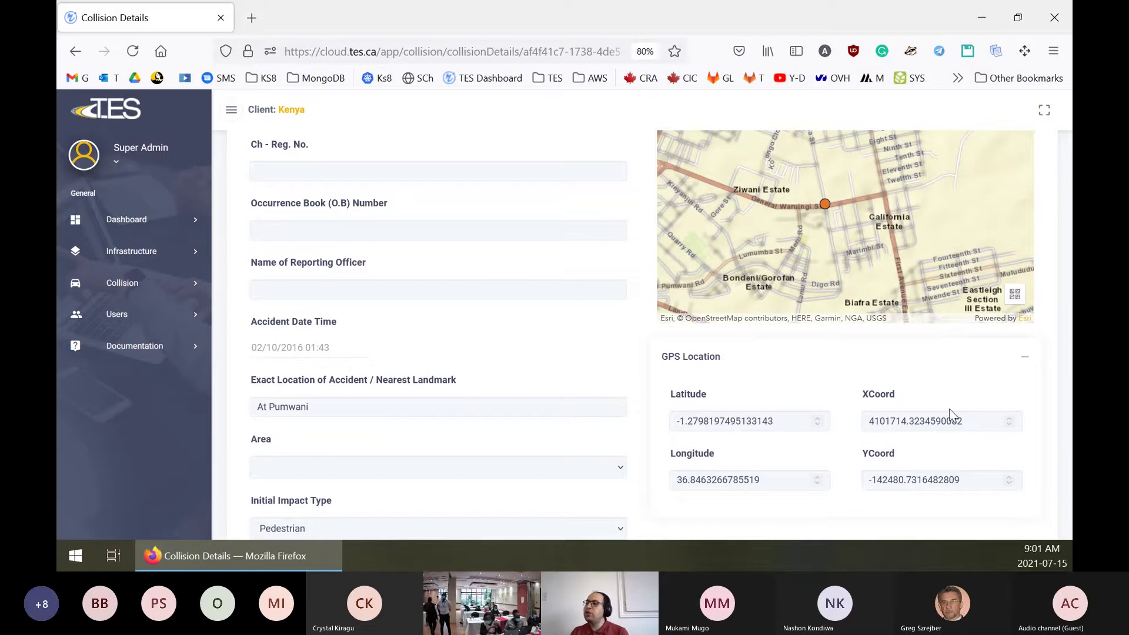
{"action": "left_click", "coordinate": [1025, 361]}
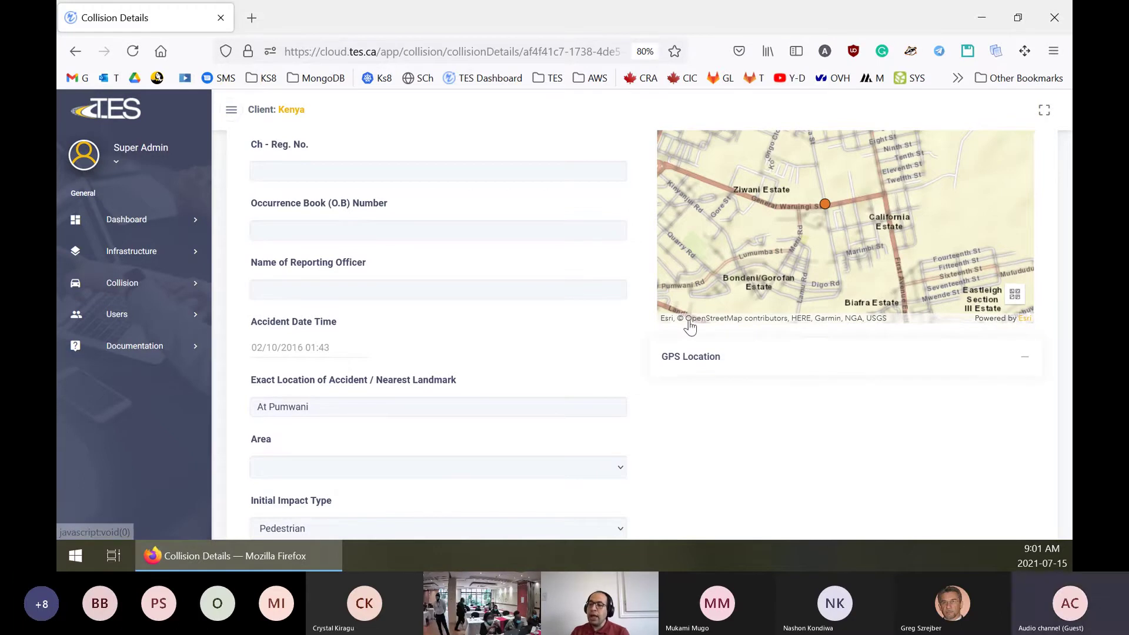
Unlock the collision record for editing
{"action": "scroll", "coordinate": [612, 339], "scroll_direction": "down", "scroll_amount": 3}
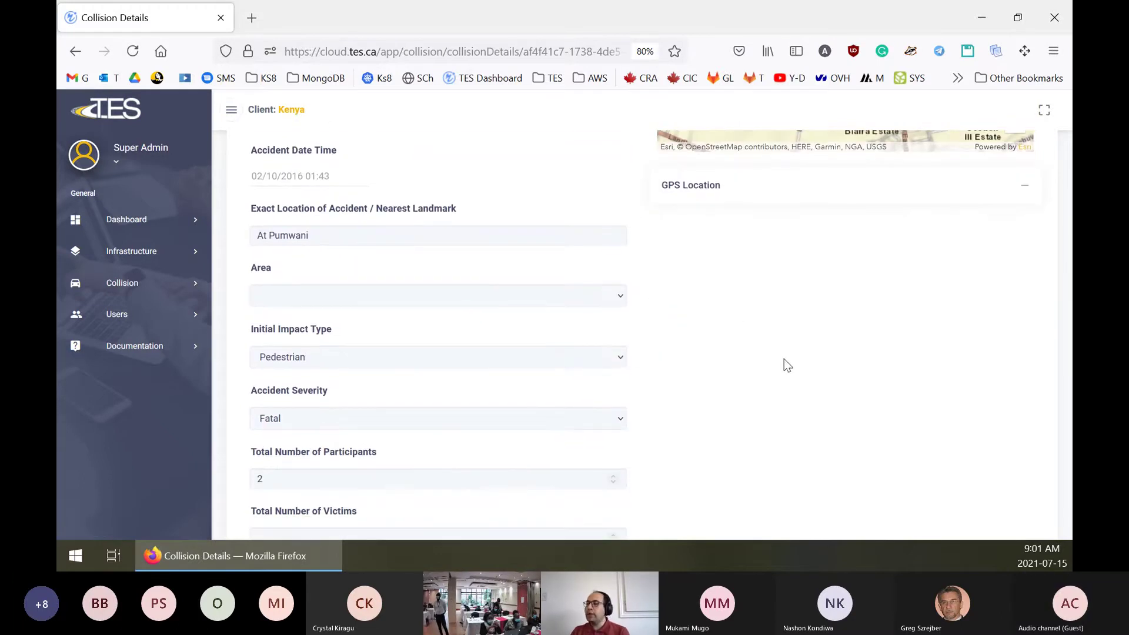
{"action": "scroll", "coordinate": [785, 360], "scroll_direction": "up", "scroll_amount": 6}
{"action": "scroll", "coordinate": [1010, 150], "scroll_direction": "up", "scroll_amount": 2}
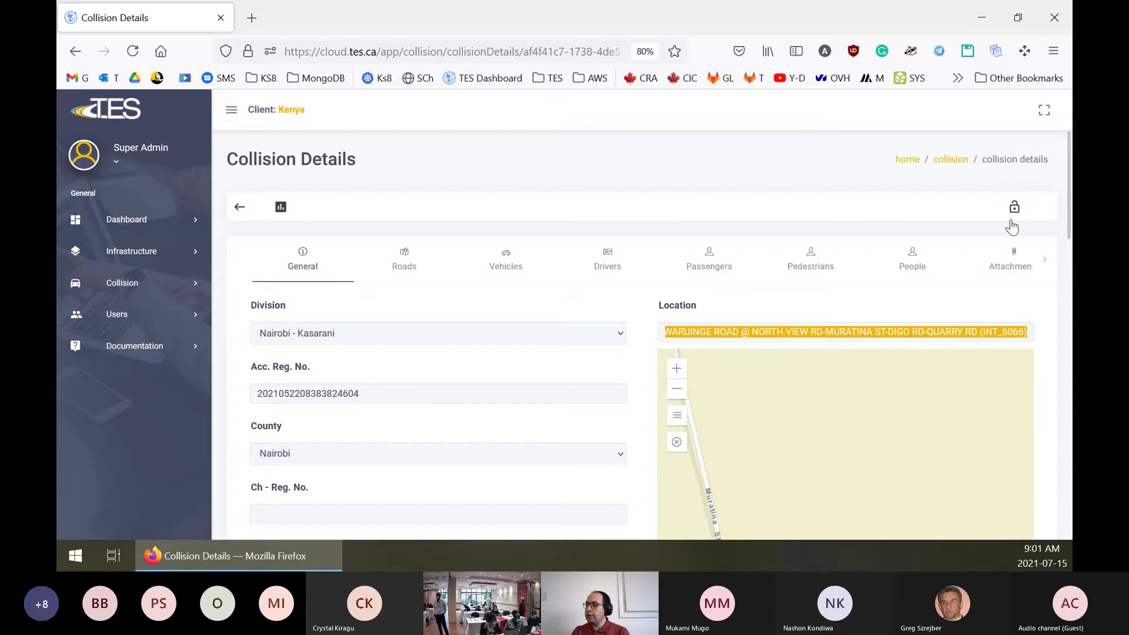
View the available options for Initial Impact Type and Accident Severity, keeping the current selections
{"action": "scroll", "coordinate": [407, 408], "scroll_direction": "down", "scroll_amount": 6}
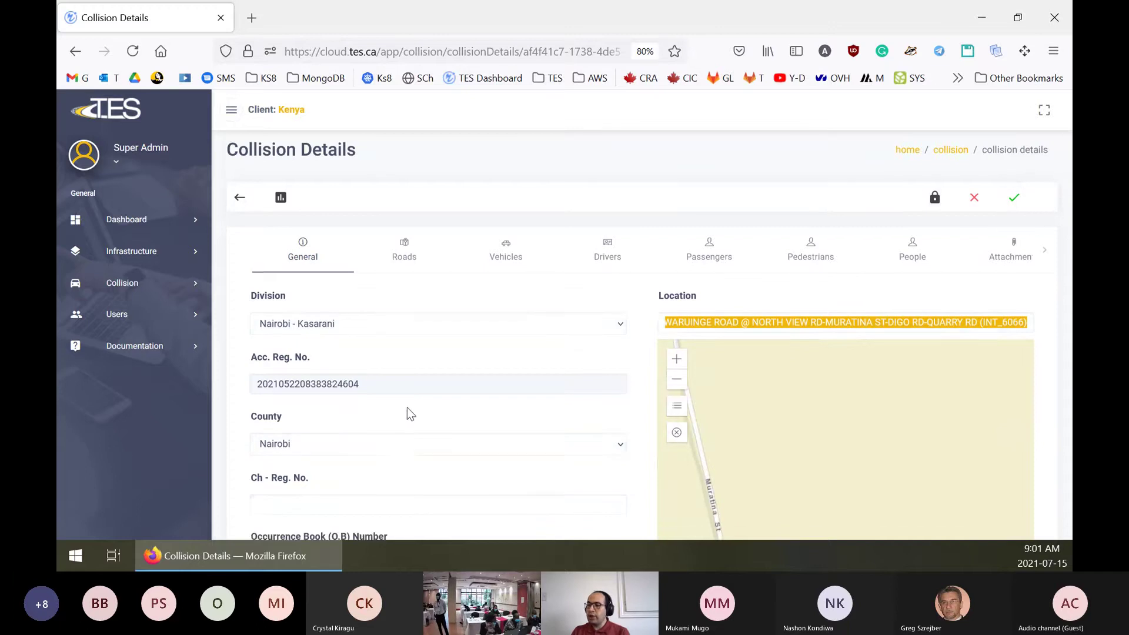
{"action": "scroll", "coordinate": [552, 391], "scroll_direction": "down", "scroll_amount": 3}
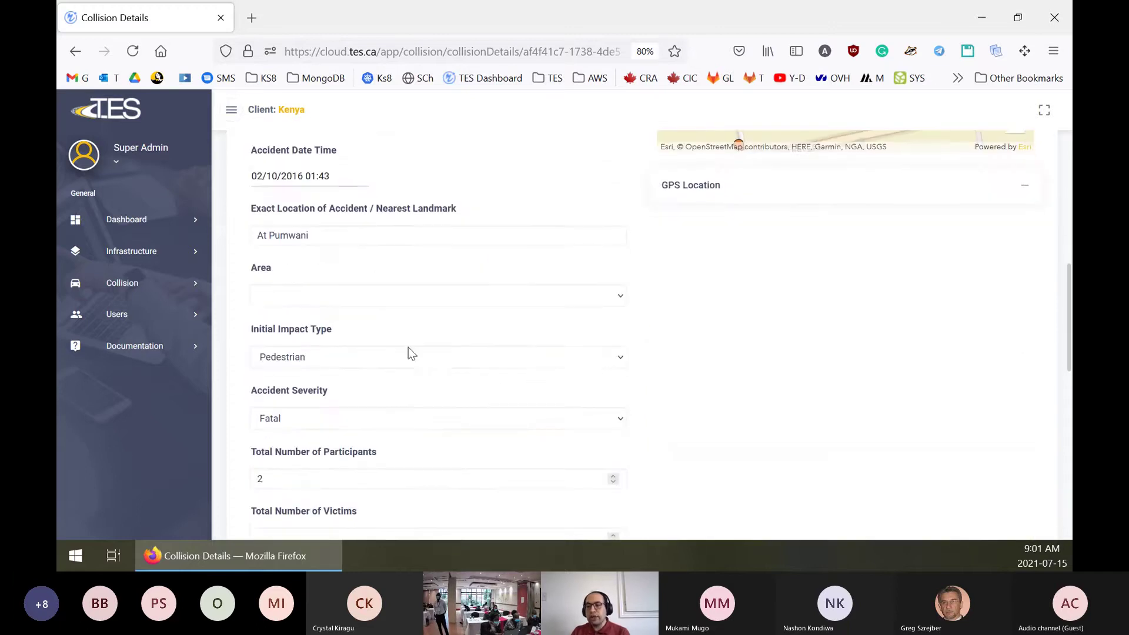
{"action": "scroll", "coordinate": [639, 370], "scroll_direction": "down", "scroll_amount": 2}
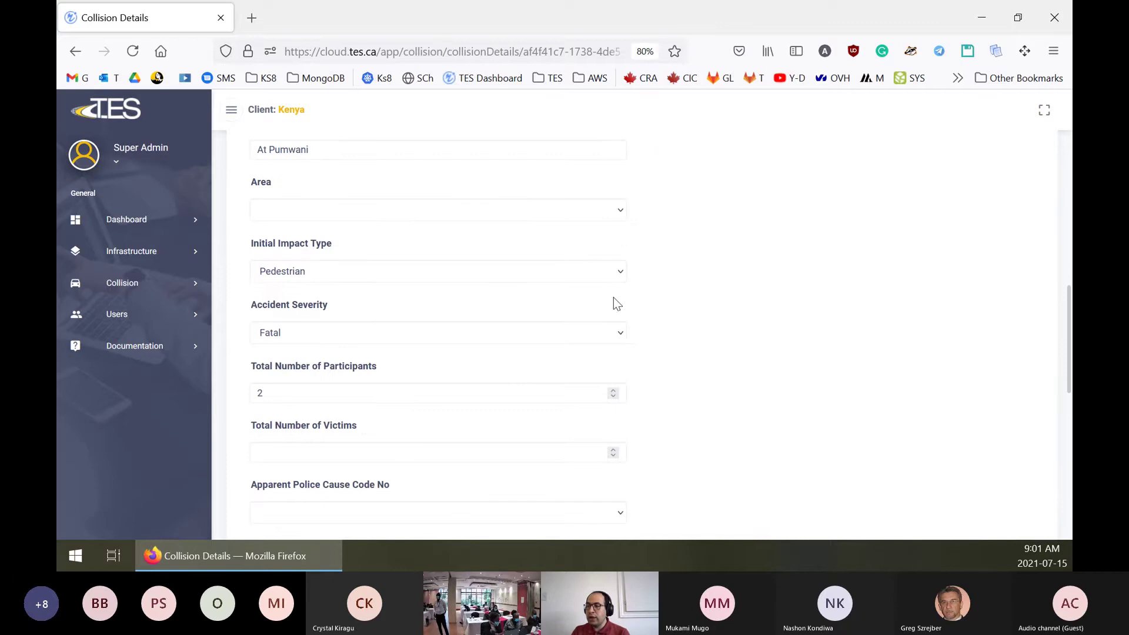
{"action": "left_click", "coordinate": [623, 276]}
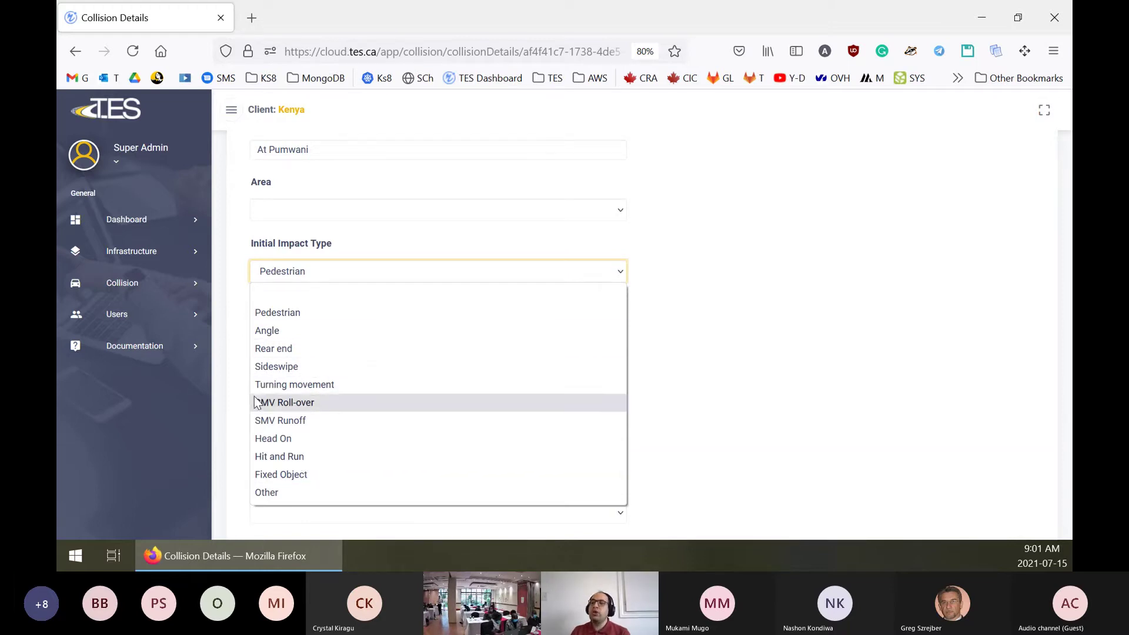
{"action": "left_click", "coordinate": [771, 353]}
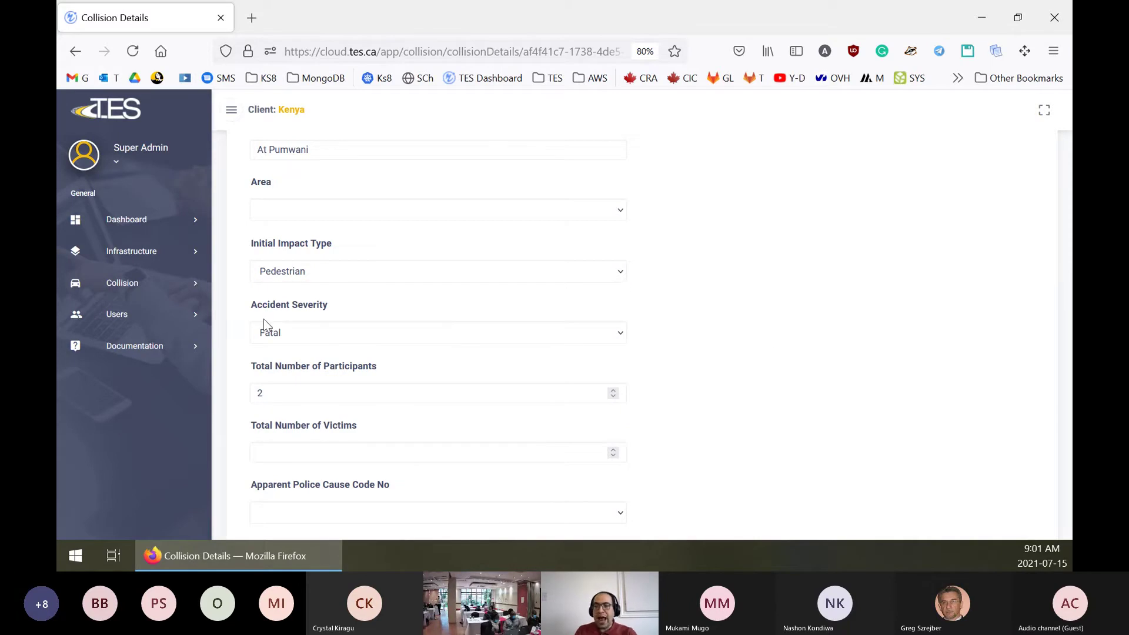
{"action": "left_click", "coordinate": [298, 333]}
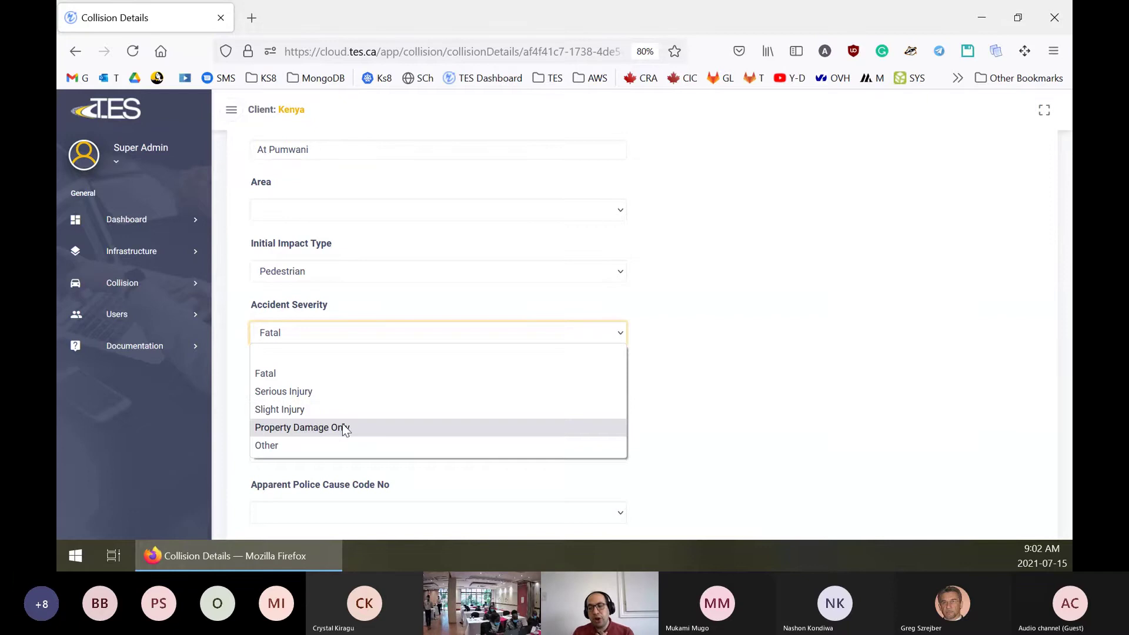
{"action": "left_click", "coordinate": [721, 352]}
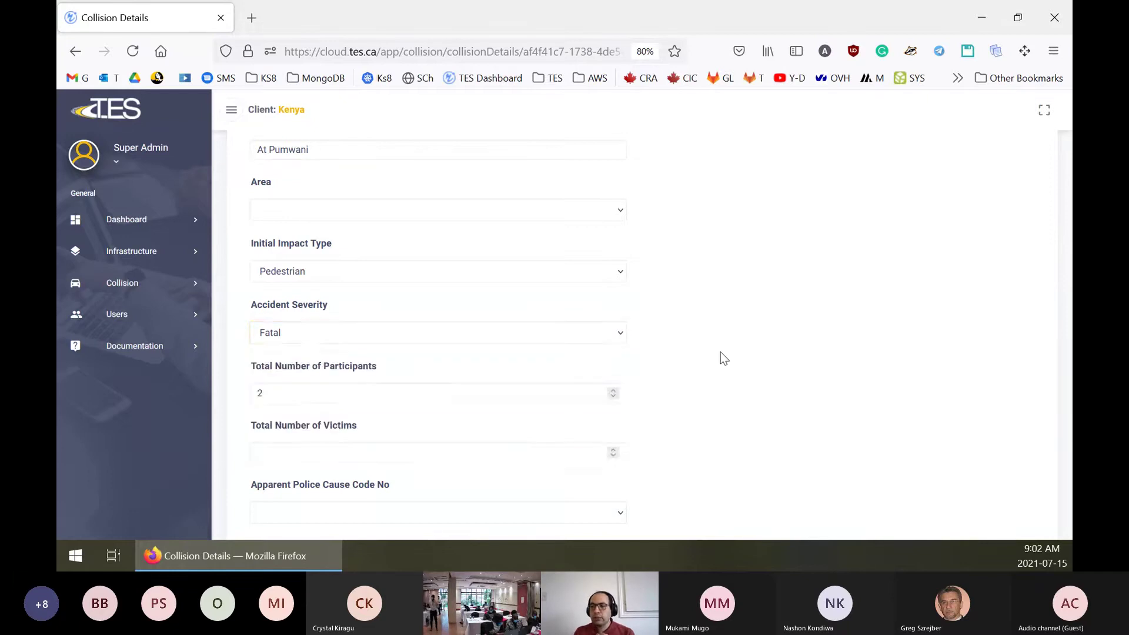
Browse the list of Apparent Police Cause Code No options and close it without choosing one
{"action": "scroll", "coordinate": [716, 360], "scroll_direction": "down", "scroll_amount": 3}
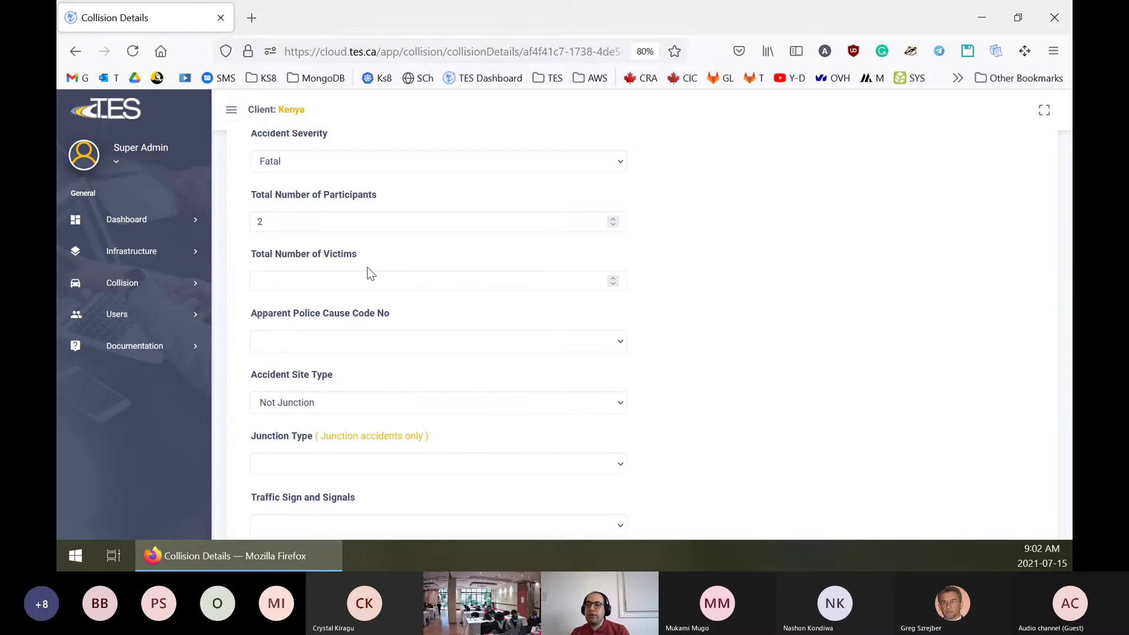
{"action": "left_click", "coordinate": [434, 336]}
{"action": "scroll", "coordinate": [471, 231], "scroll_direction": "down", "scroll_amount": 2}
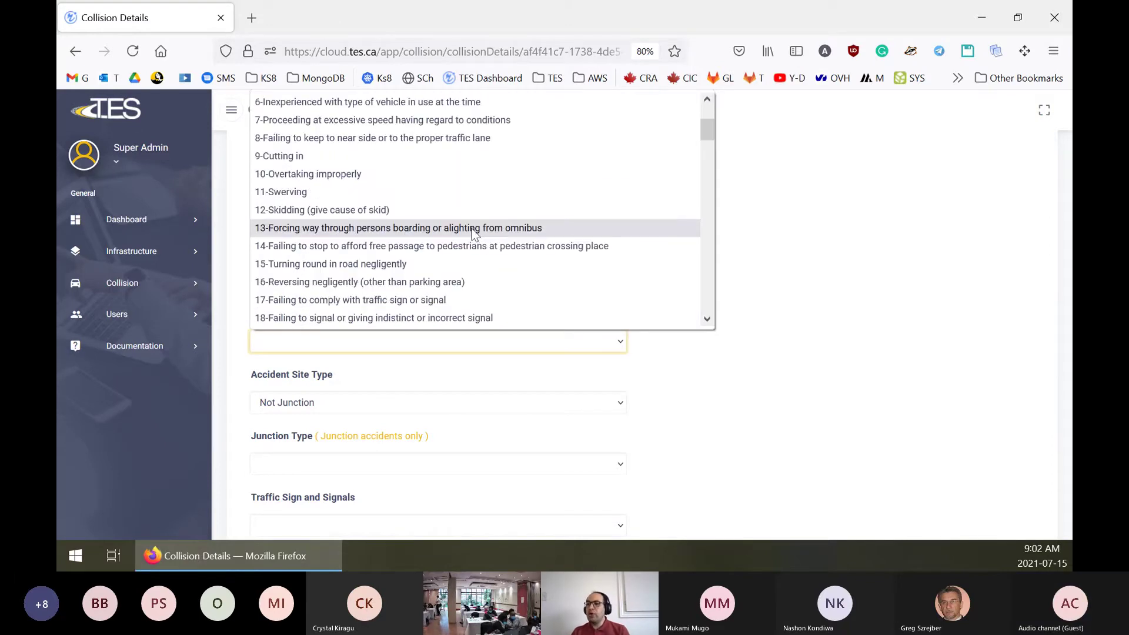
{"action": "scroll", "coordinate": [450, 242], "scroll_direction": "down", "scroll_amount": 2}
{"action": "scroll", "coordinate": [449, 237], "scroll_direction": "down", "scroll_amount": 3}
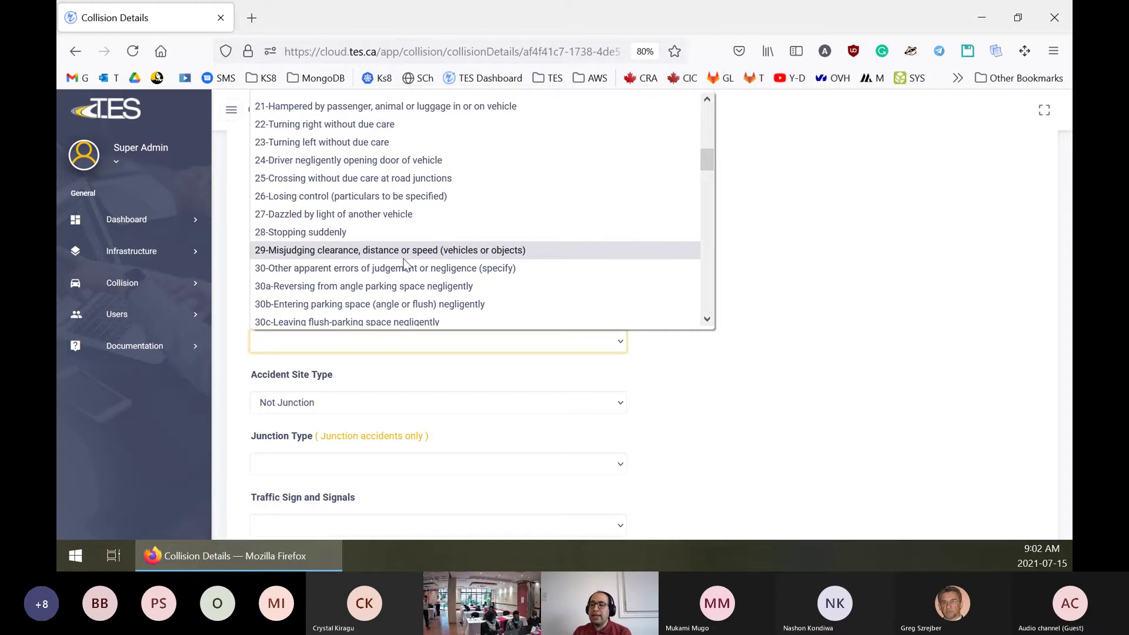
{"action": "scroll", "coordinate": [399, 262], "scroll_direction": "up", "scroll_amount": 1}
{"action": "scroll", "coordinate": [398, 262], "scroll_direction": "down", "scroll_amount": 2}
{"action": "scroll", "coordinate": [398, 261], "scroll_direction": "down", "scroll_amount": 1}
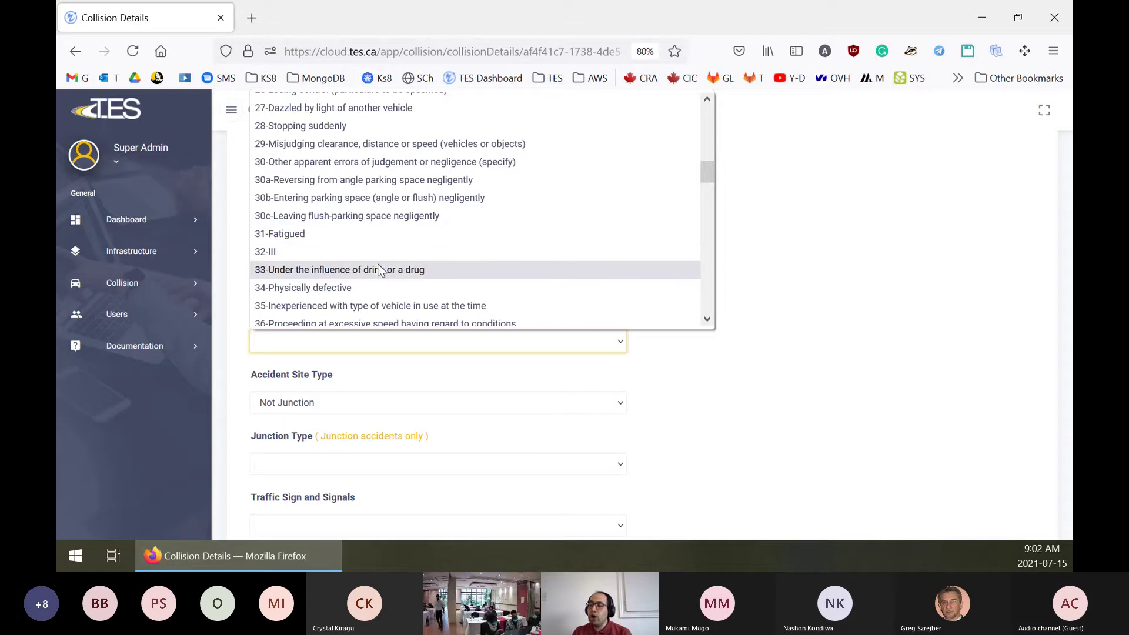
{"action": "left_click", "coordinate": [780, 276]}
View the available options for Accident Site Type and Junction Type without changing either field
{"action": "scroll", "coordinate": [669, 259], "scroll_direction": "down", "scroll_amount": 3}
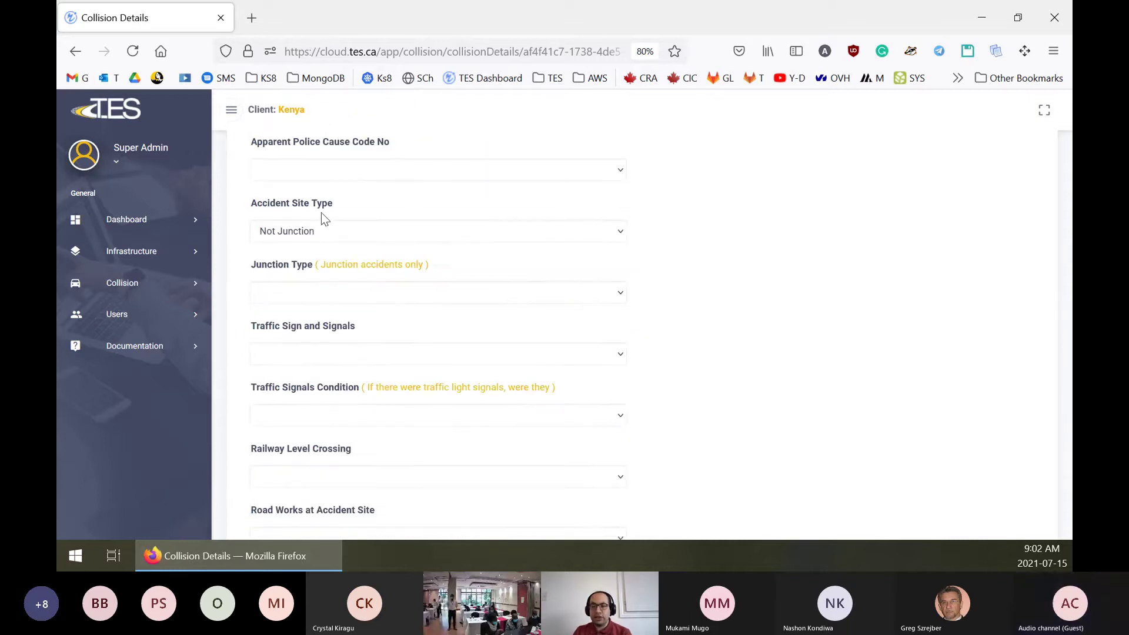
{"action": "left_click", "coordinate": [342, 231]}
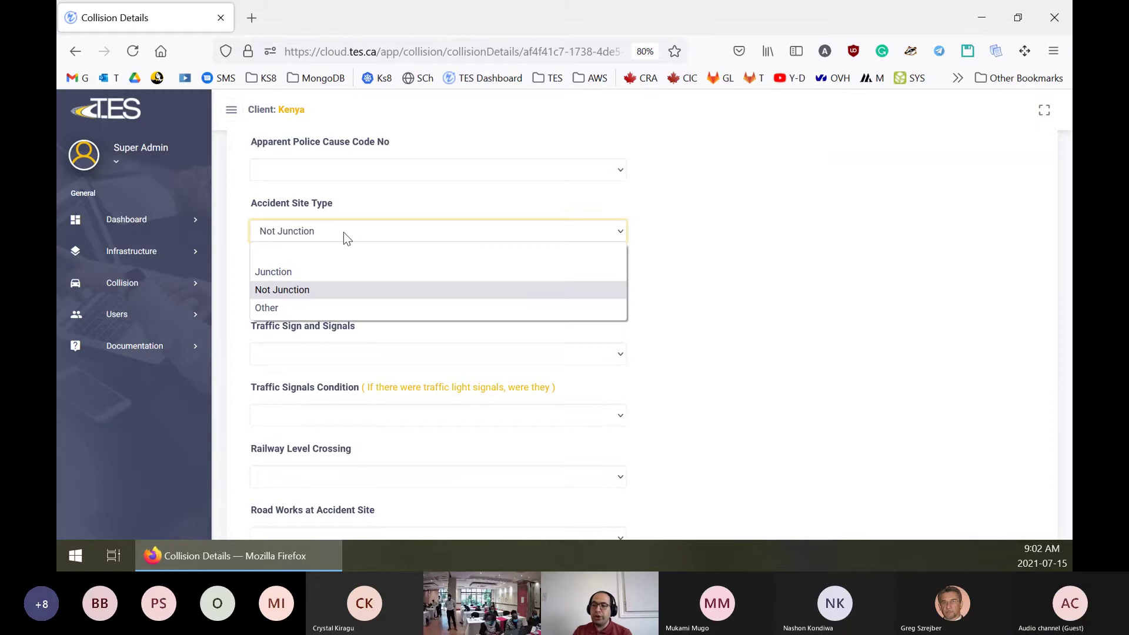
{"action": "left_click", "coordinate": [720, 272]}
{"action": "left_click", "coordinate": [532, 292]}
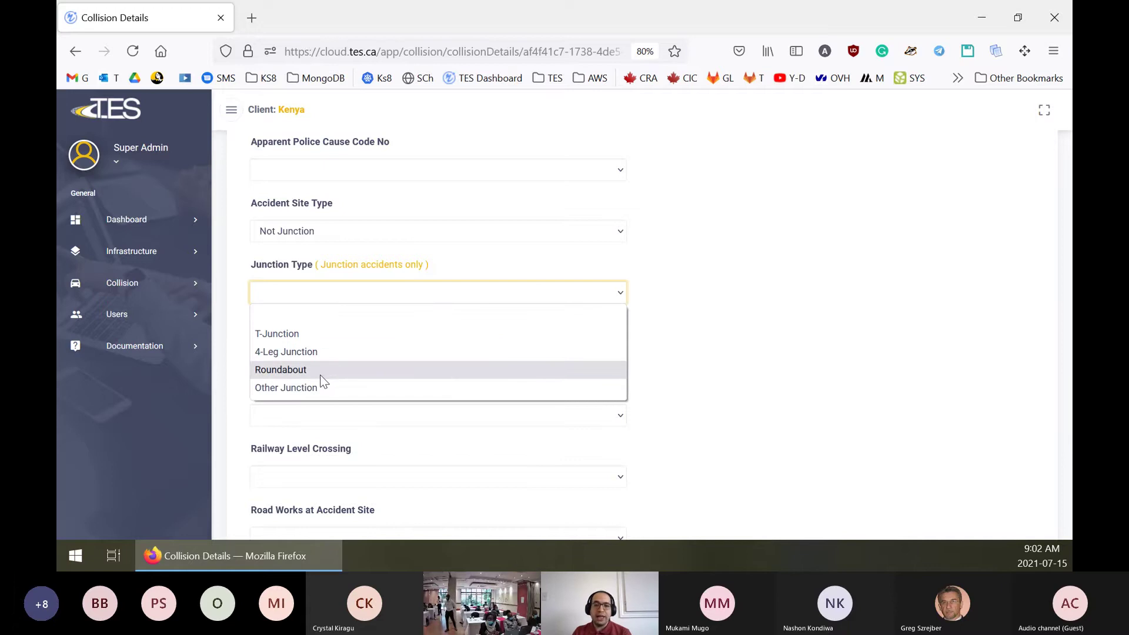
{"action": "left_click", "coordinate": [680, 288]}
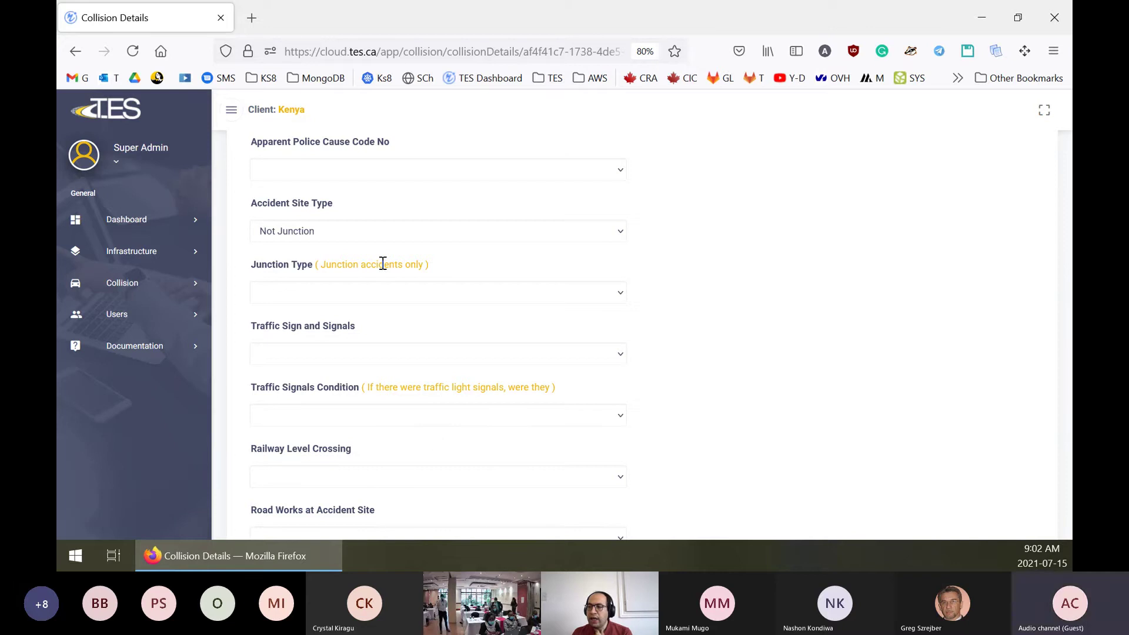
{"action": "left_click", "coordinate": [350, 299]}
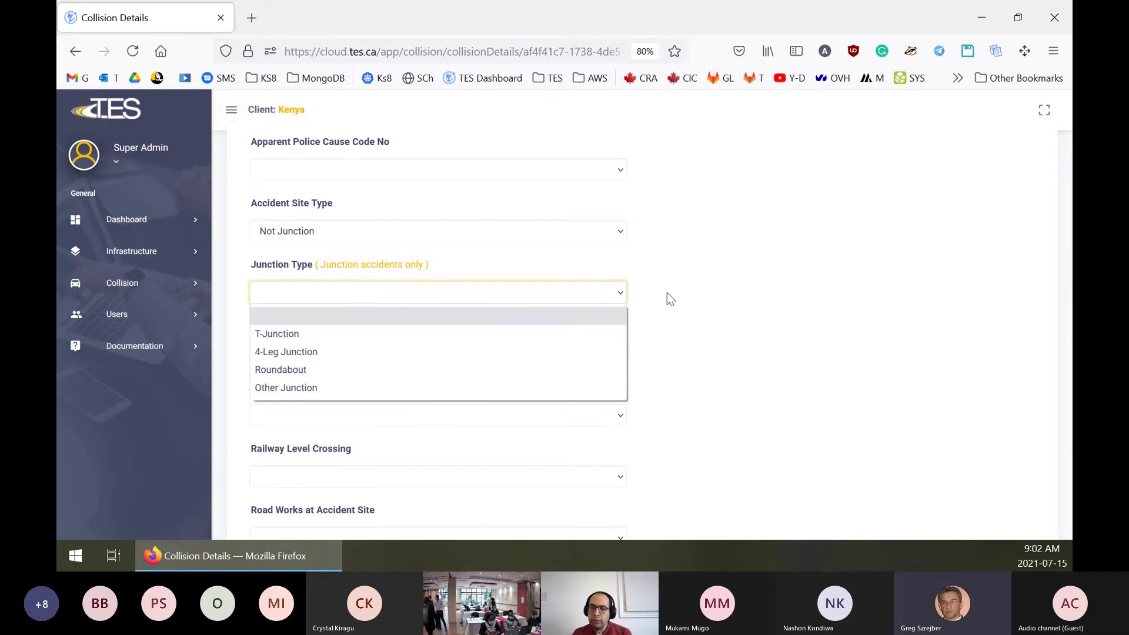
{"action": "left_click", "coordinate": [729, 295]}
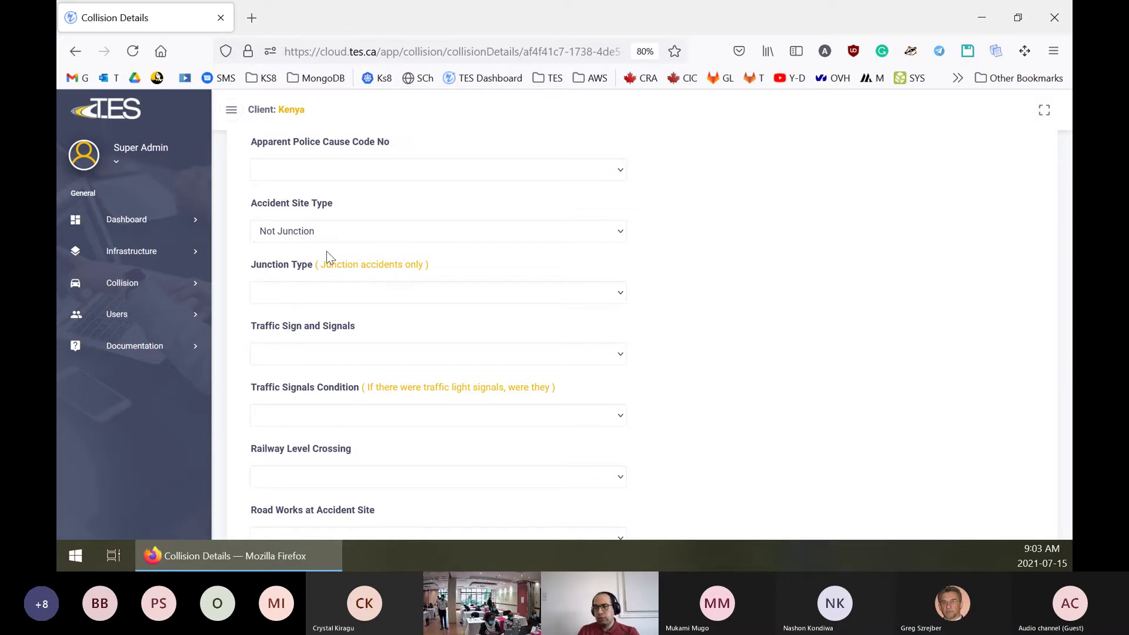
{"action": "key", "text": "ctrl"}
{"action": "key", "text": "ctrl"}
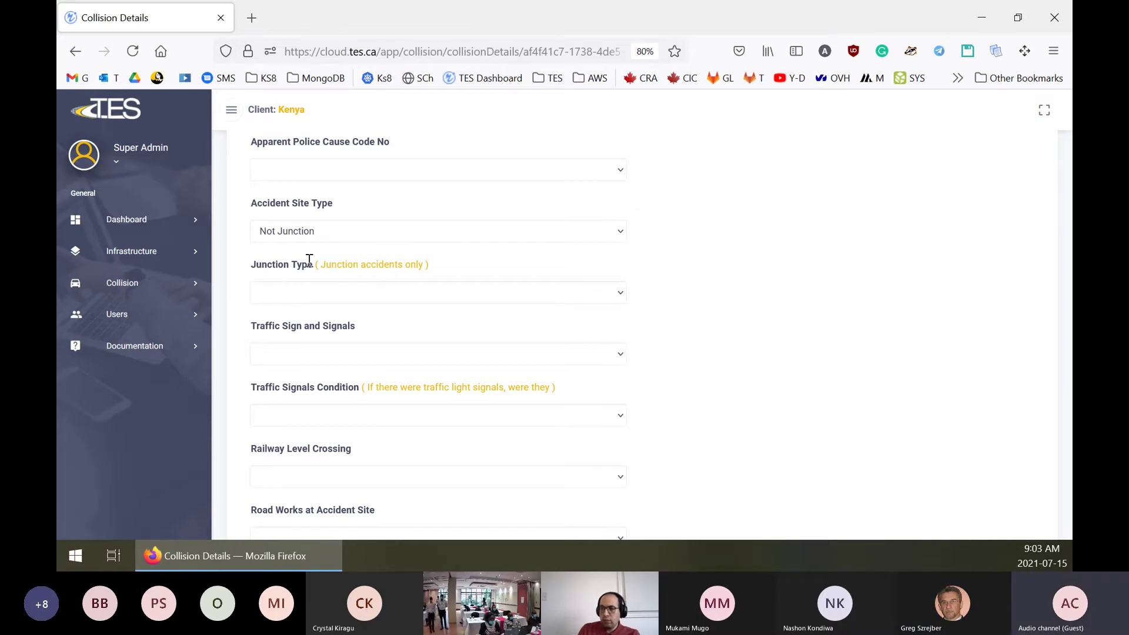
{"action": "key", "text": "ctrl"}
{"action": "key", "text": "ctrl"}
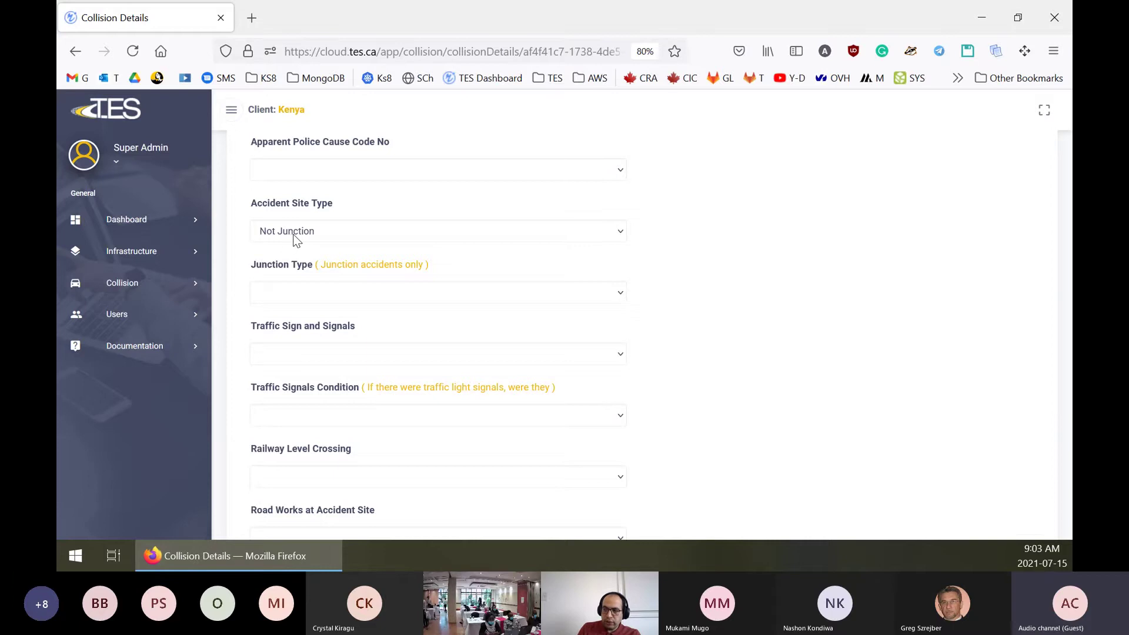
View the choices for Traffic Sign and Signals and for Traffic Signals Condition, leaving both fields blank
{"action": "scroll", "coordinate": [395, 271], "scroll_direction": "down", "scroll_amount": 3}
{"action": "scroll", "coordinate": [391, 269], "scroll_direction": "up", "scroll_amount": 2}
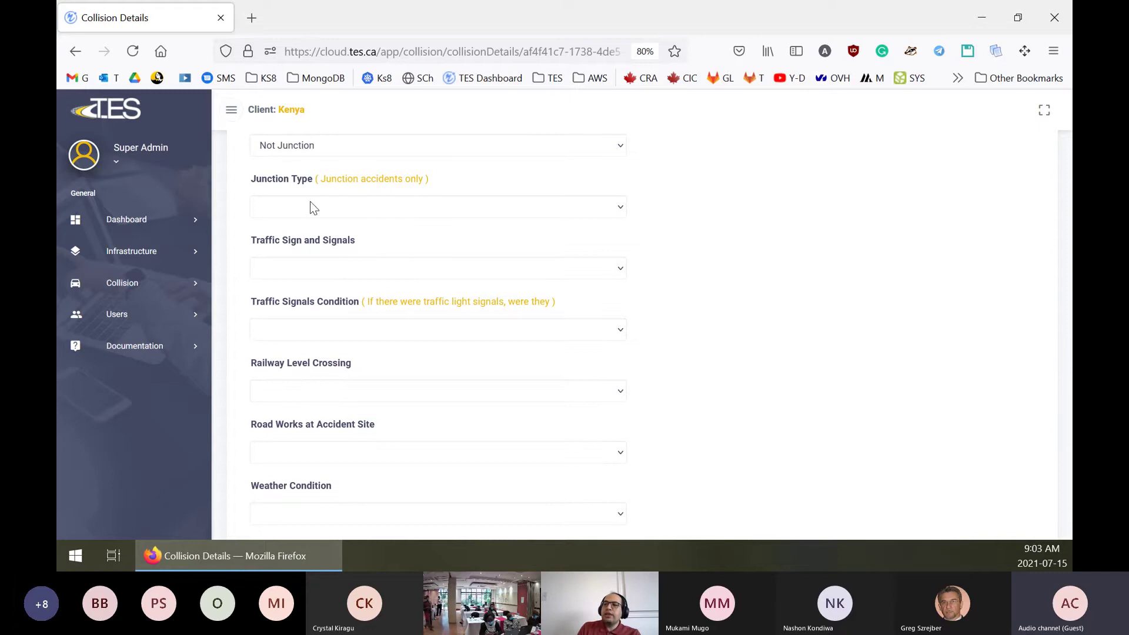
{"action": "left_click", "coordinate": [339, 269]}
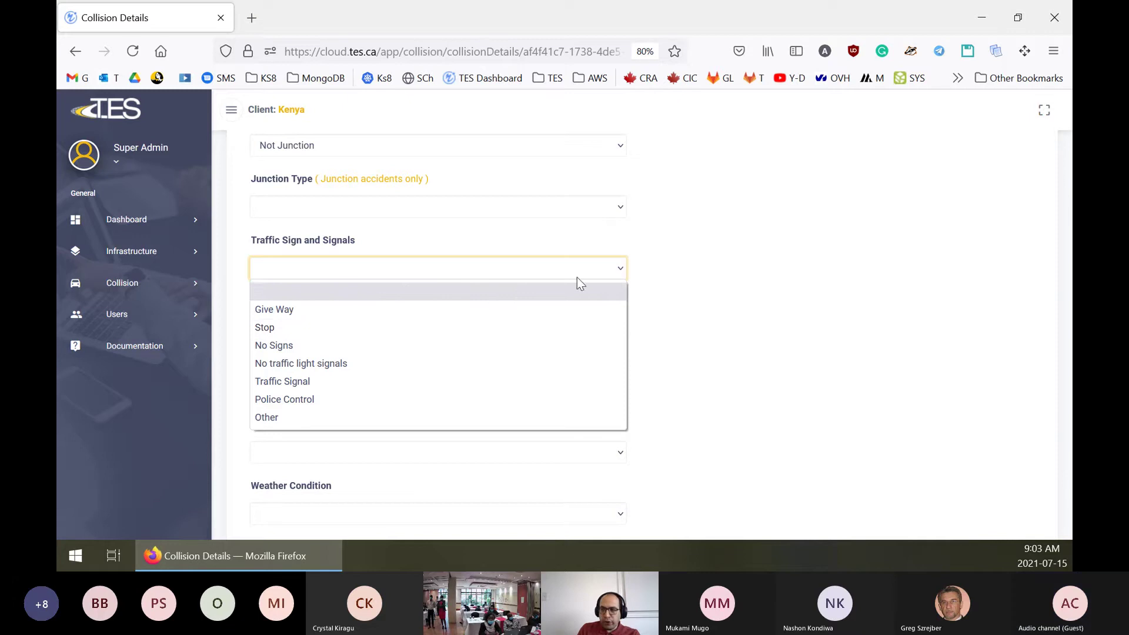
{"action": "left_click", "coordinate": [718, 272]}
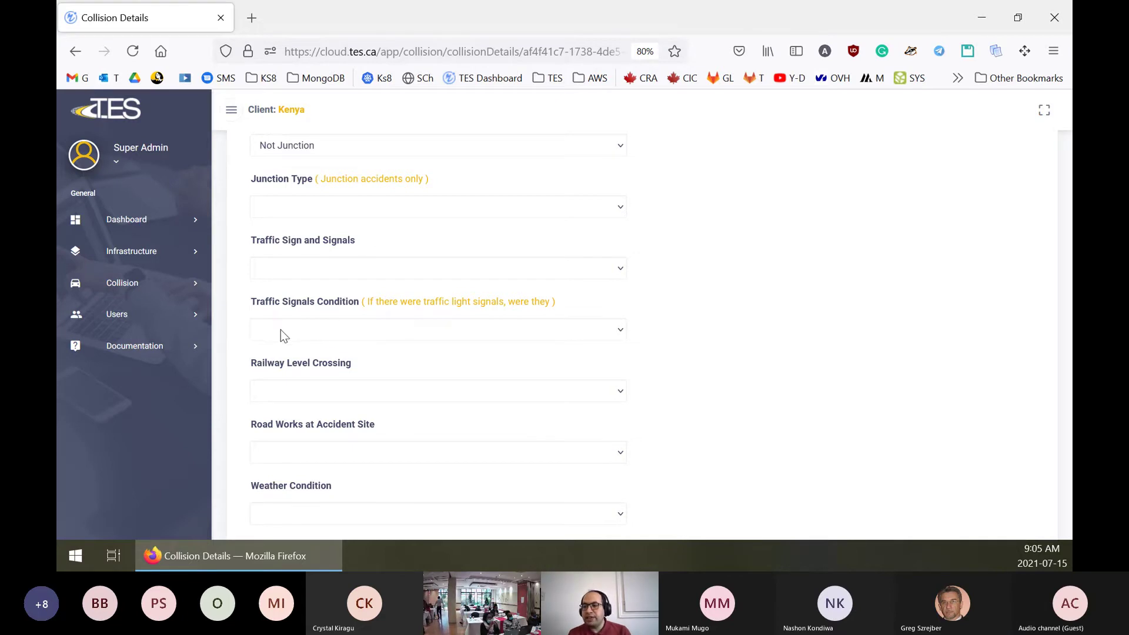
{"action": "left_click", "coordinate": [291, 277]}
{"action": "left_click", "coordinate": [320, 283]}
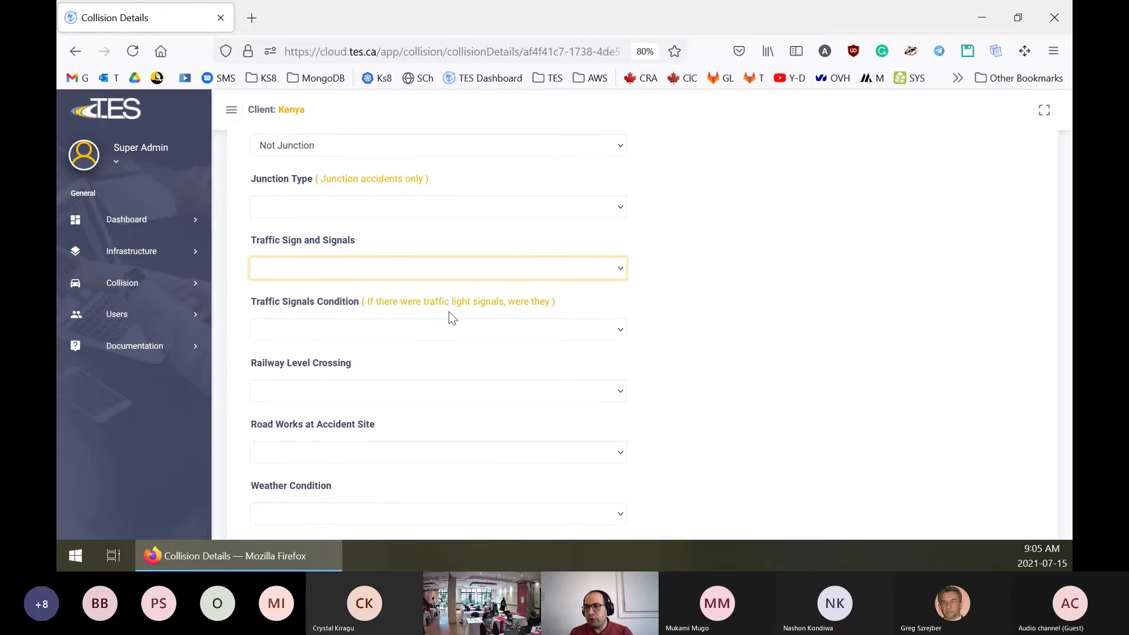
{"action": "left_click", "coordinate": [379, 339]}
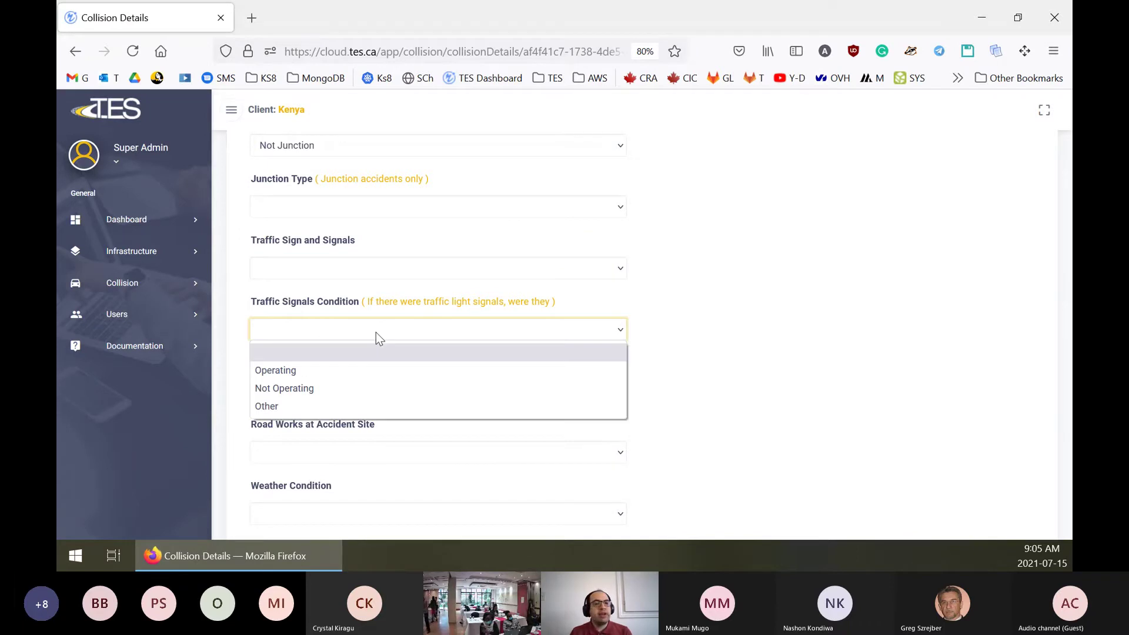
{"action": "left_click", "coordinate": [688, 360]}
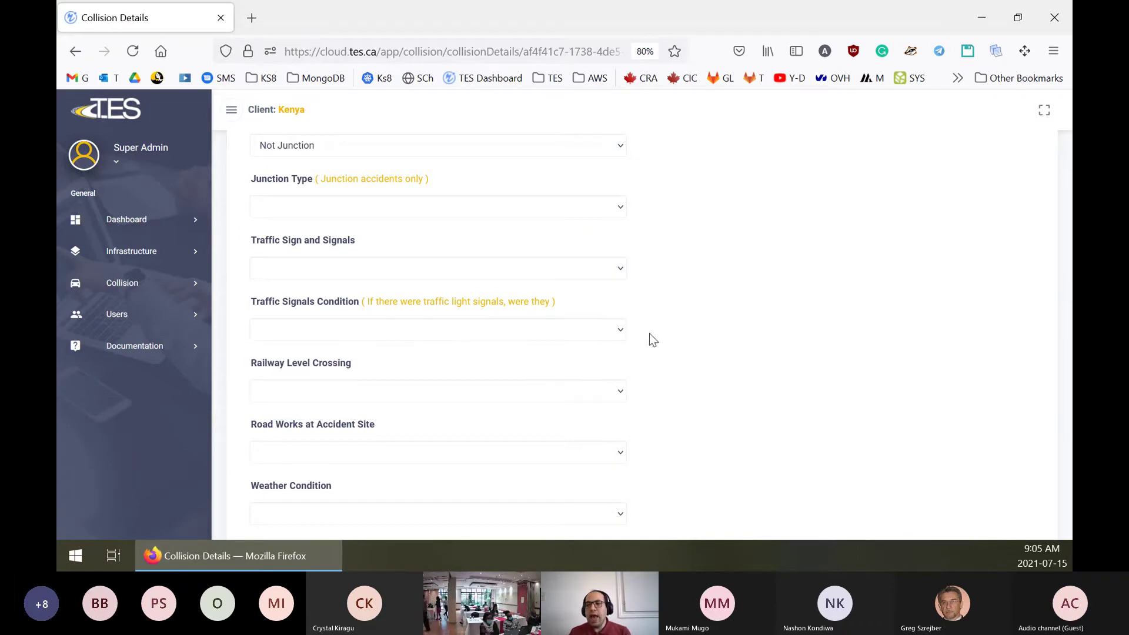
Check the options for Railway Level Crossing and Road Works at Accident Site without selecting any
{"action": "scroll", "coordinate": [623, 338], "scroll_direction": "down", "scroll_amount": 2}
{"action": "left_click", "coordinate": [356, 307]}
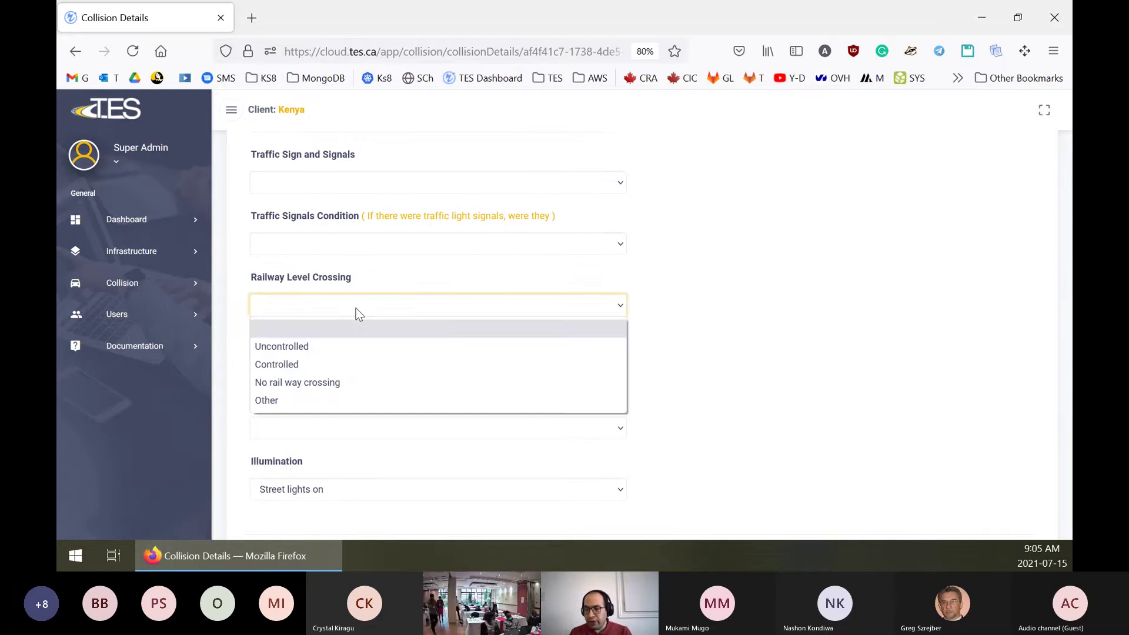
{"action": "left_click", "coordinate": [356, 308]}
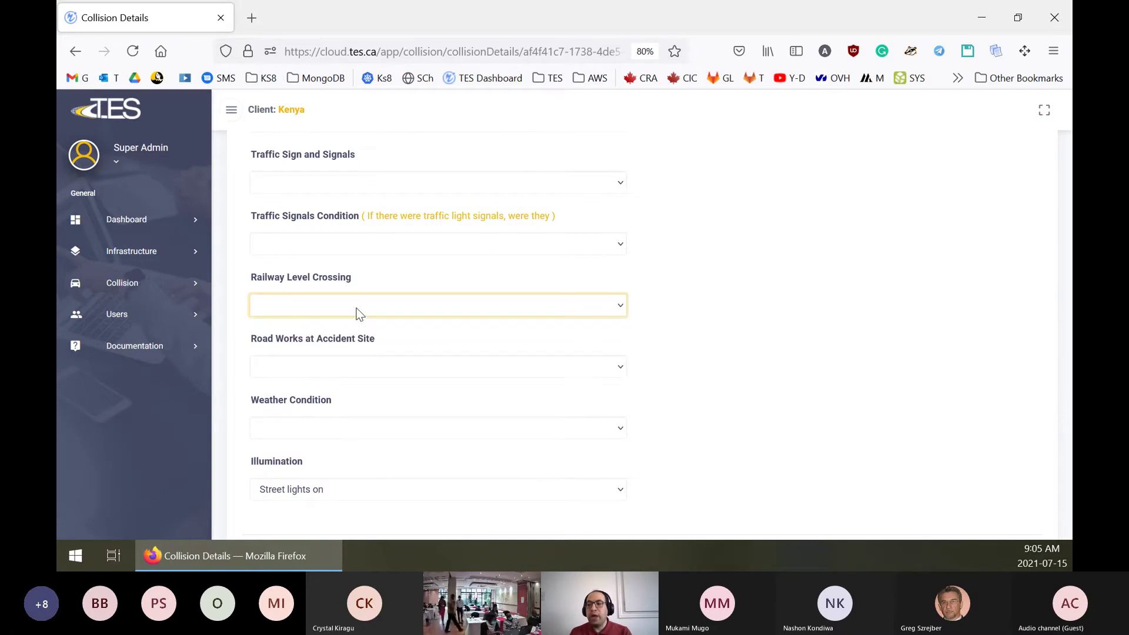
{"action": "left_click", "coordinate": [330, 369]}
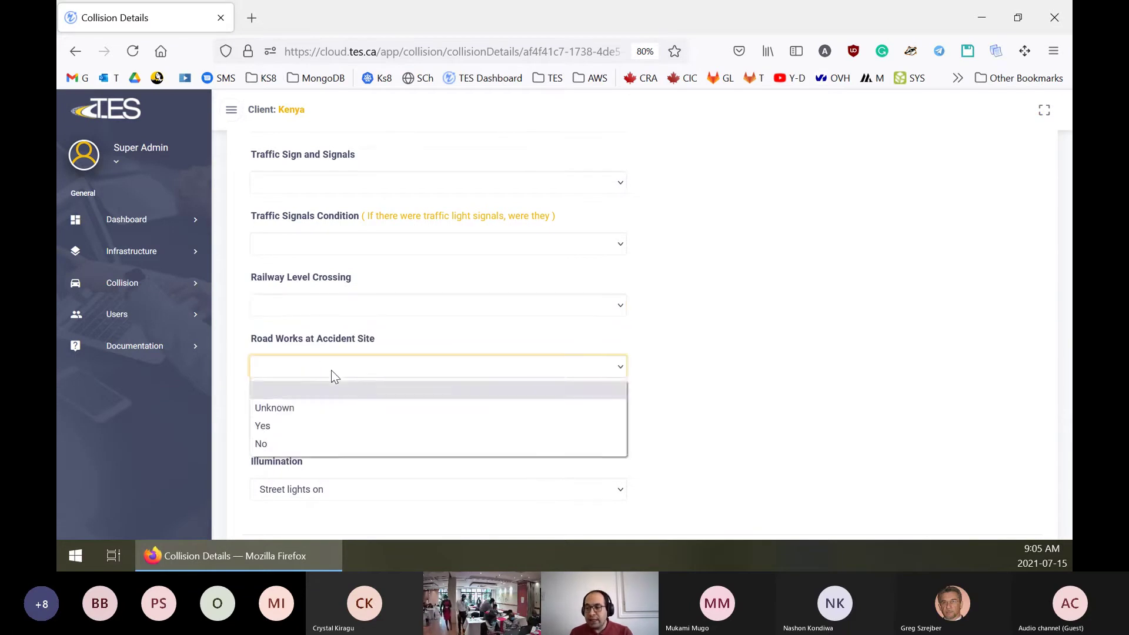
{"action": "left_click", "coordinate": [331, 369]}
View the Weather Condition and Illumination options, keeping the current selections
{"action": "scroll", "coordinate": [633, 392], "scroll_direction": "down", "scroll_amount": 2}
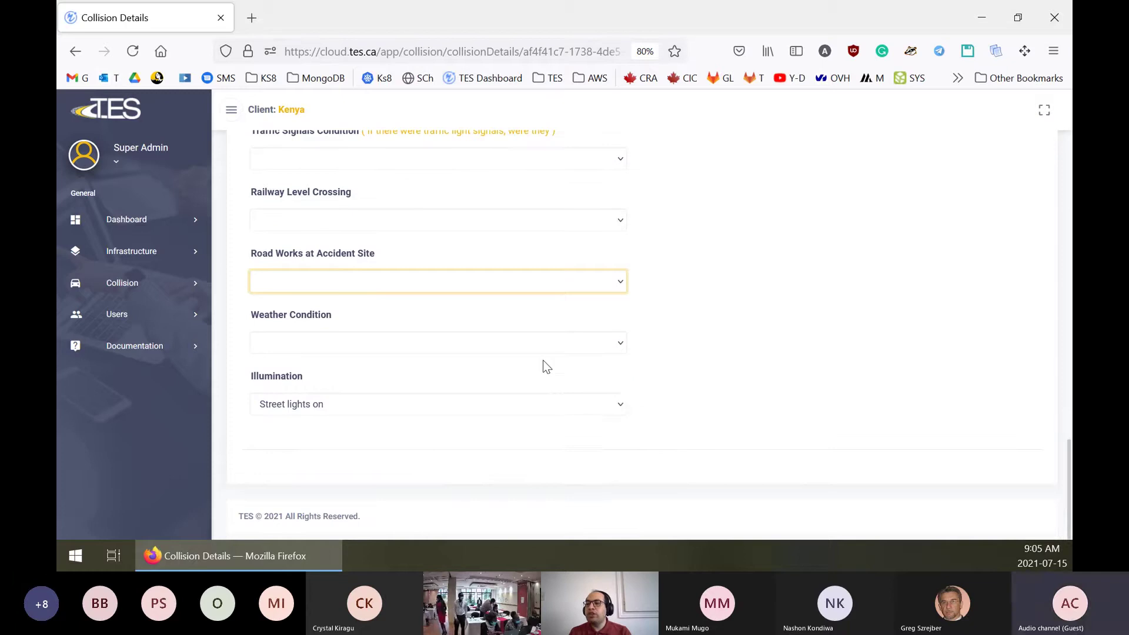
{"action": "left_click", "coordinate": [547, 342]}
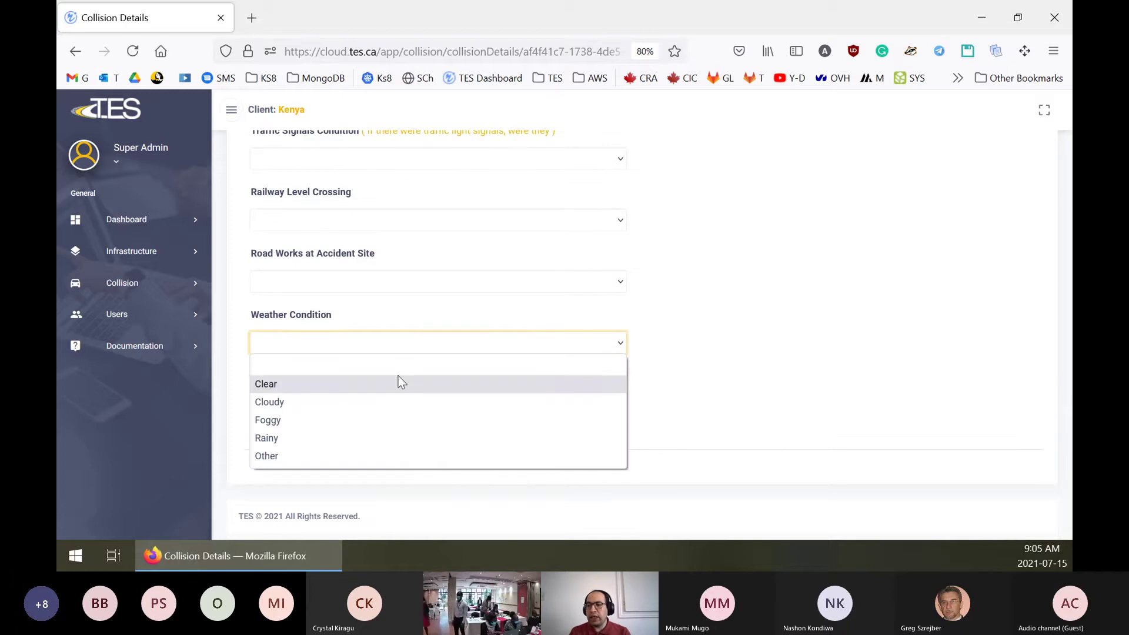
{"action": "left_click", "coordinate": [721, 362]}
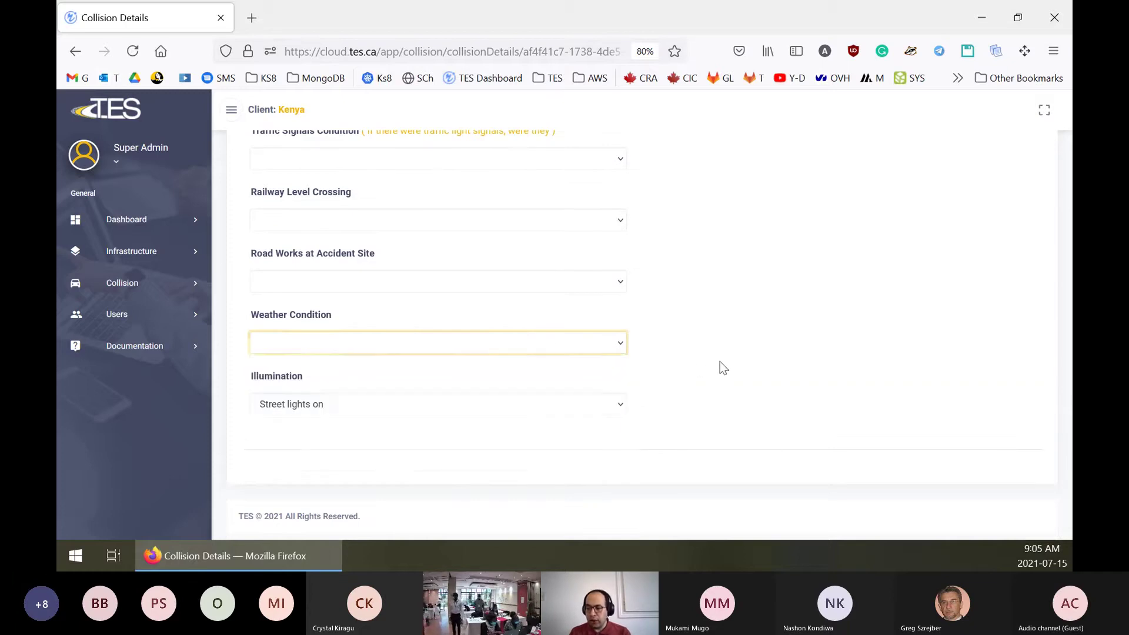
{"action": "left_click", "coordinate": [395, 401]}
{"action": "left_click", "coordinate": [398, 403]}
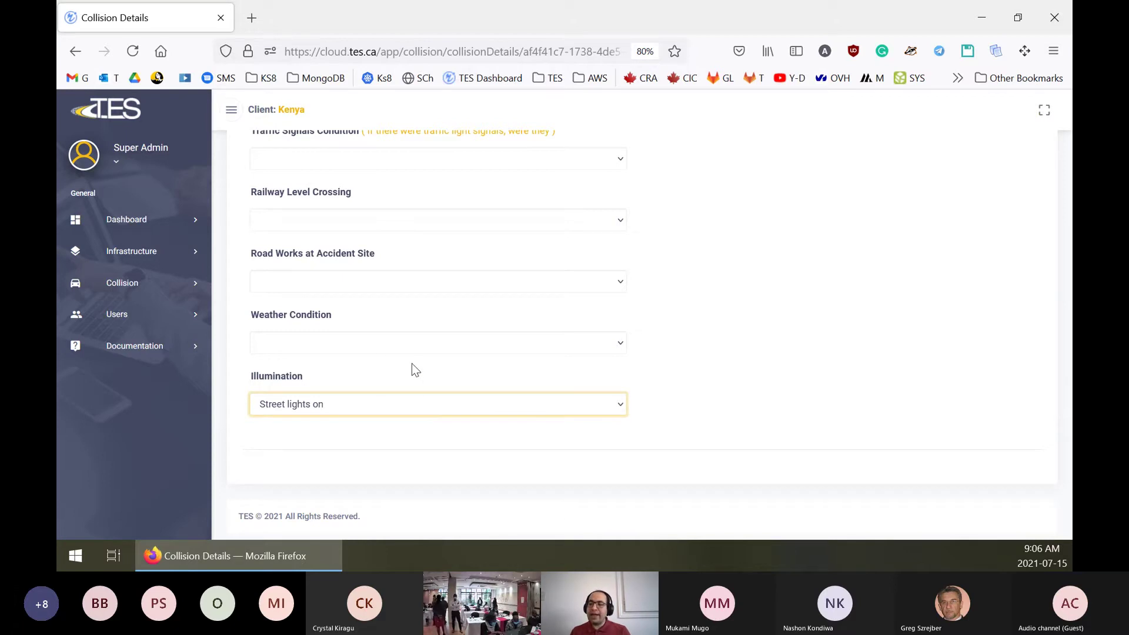
{"action": "left_click", "coordinate": [479, 410]}
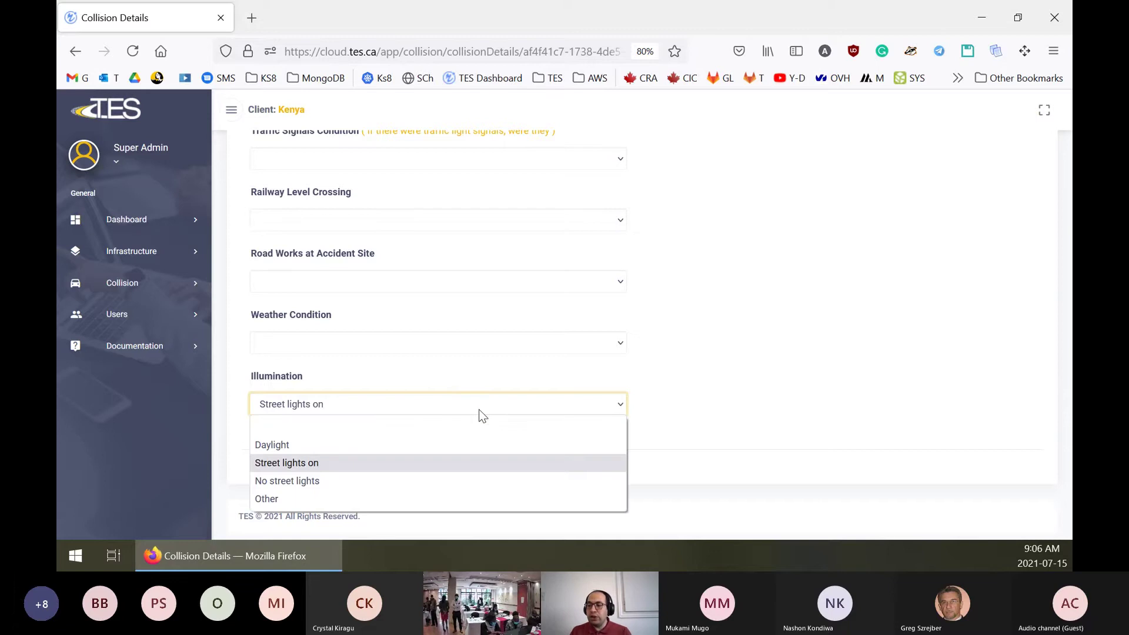
{"action": "left_click", "coordinate": [874, 382]}
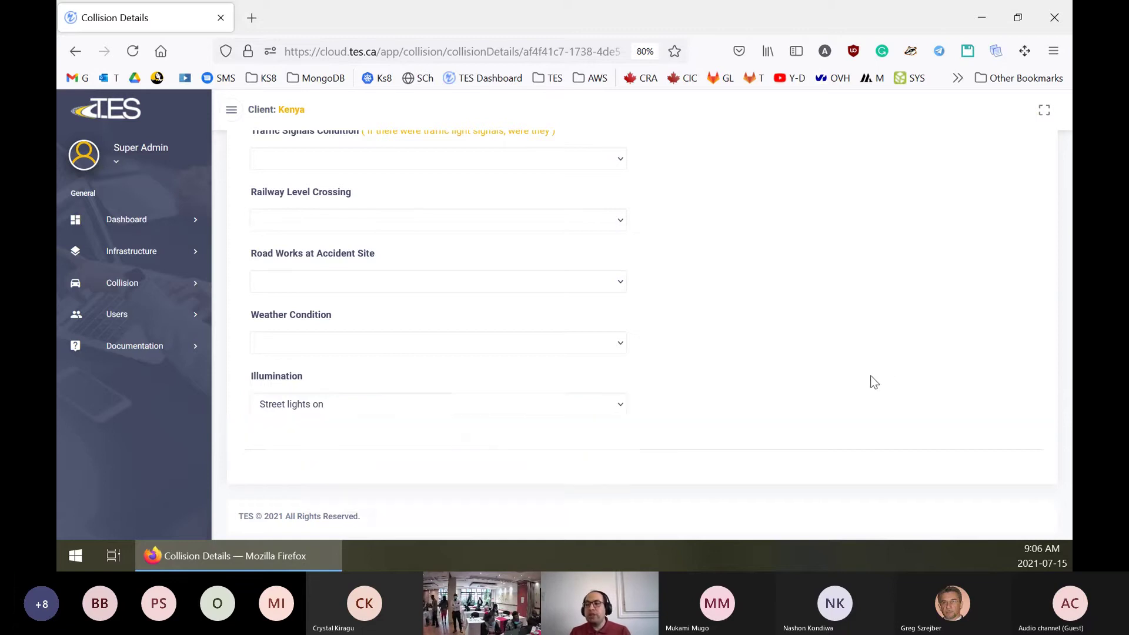
Return to the start of the collision's General details and open its Roads records to review the road attributes
{"action": "scroll", "coordinate": [723, 379], "scroll_direction": "up", "scroll_amount": 15}
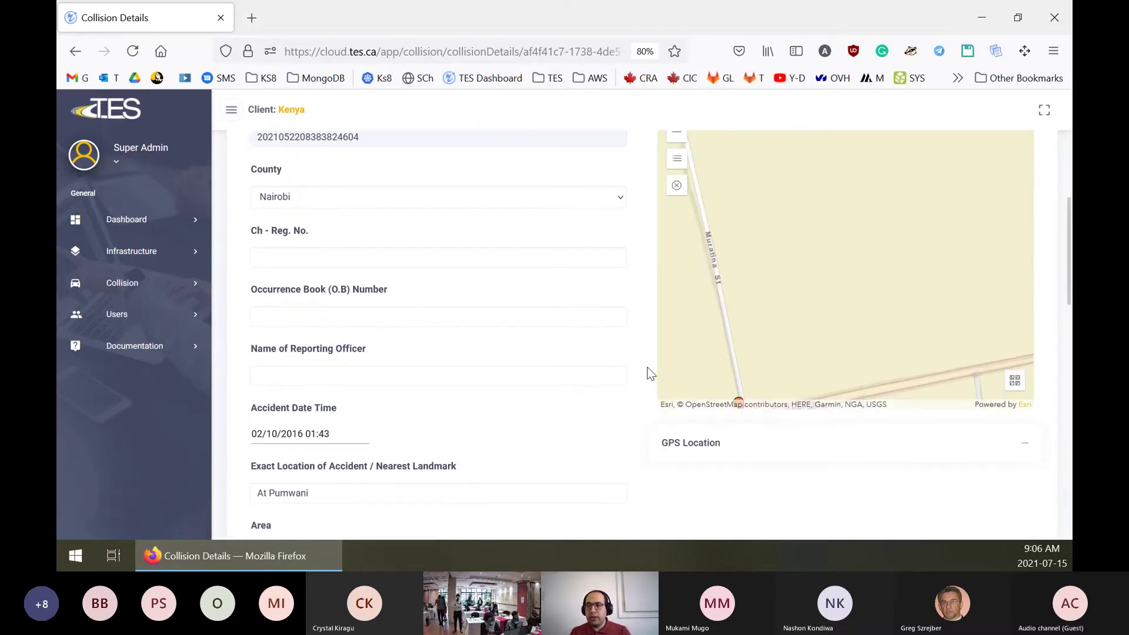
{"action": "scroll", "coordinate": [617, 383], "scroll_direction": "up", "scroll_amount": 4}
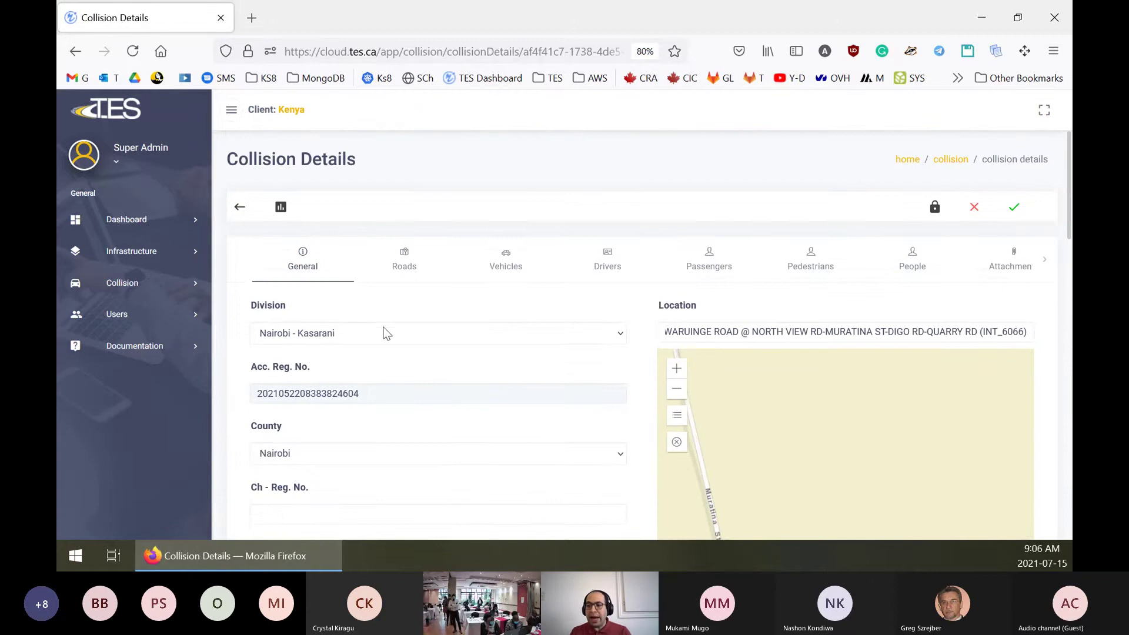
{"action": "left_click", "coordinate": [300, 269]}
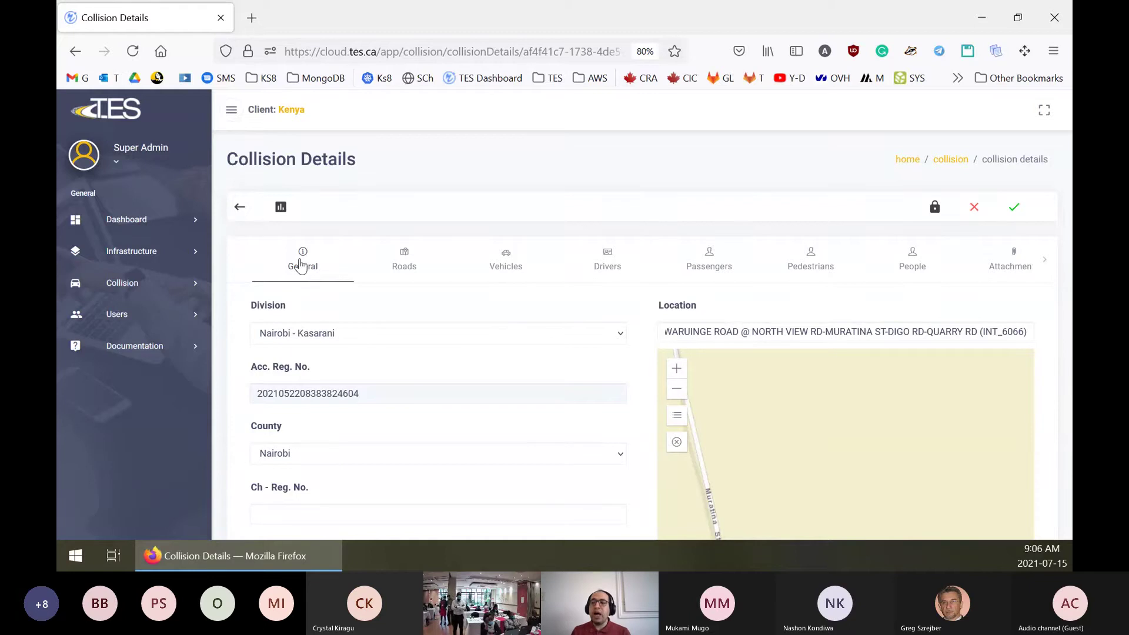
{"action": "left_click", "coordinate": [402, 259]}
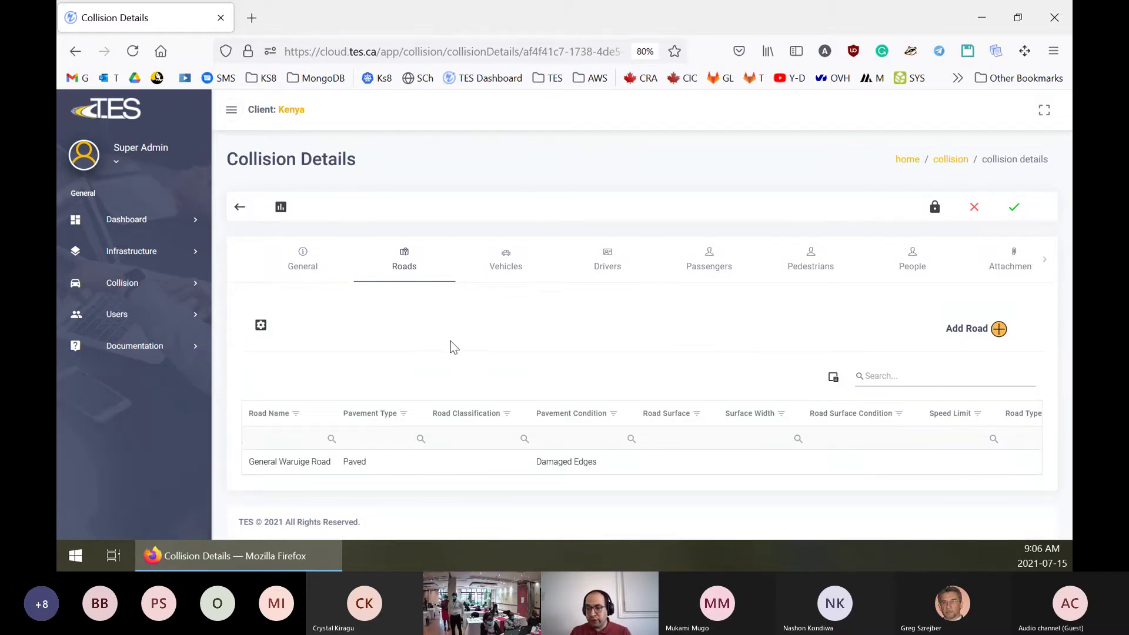
{"action": "scroll", "coordinate": [451, 341], "scroll_direction": "down", "scroll_amount": 1}
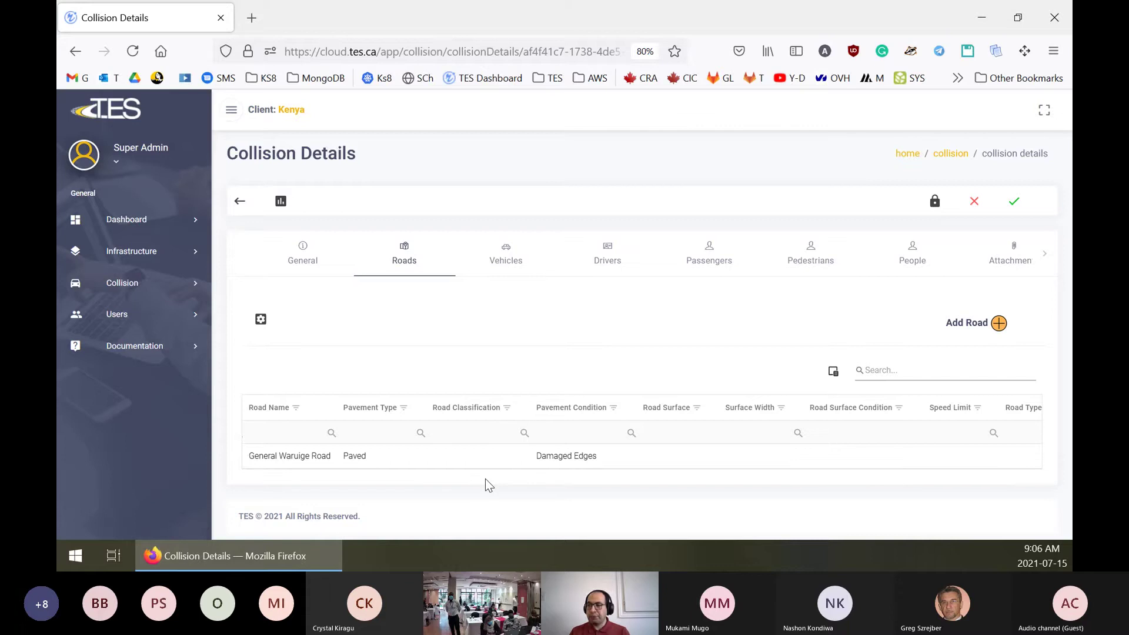
Review the collision's Vehicles records and its Drivers records through to the Driver Condition and Actions columns
{"action": "left_click", "coordinate": [498, 272]}
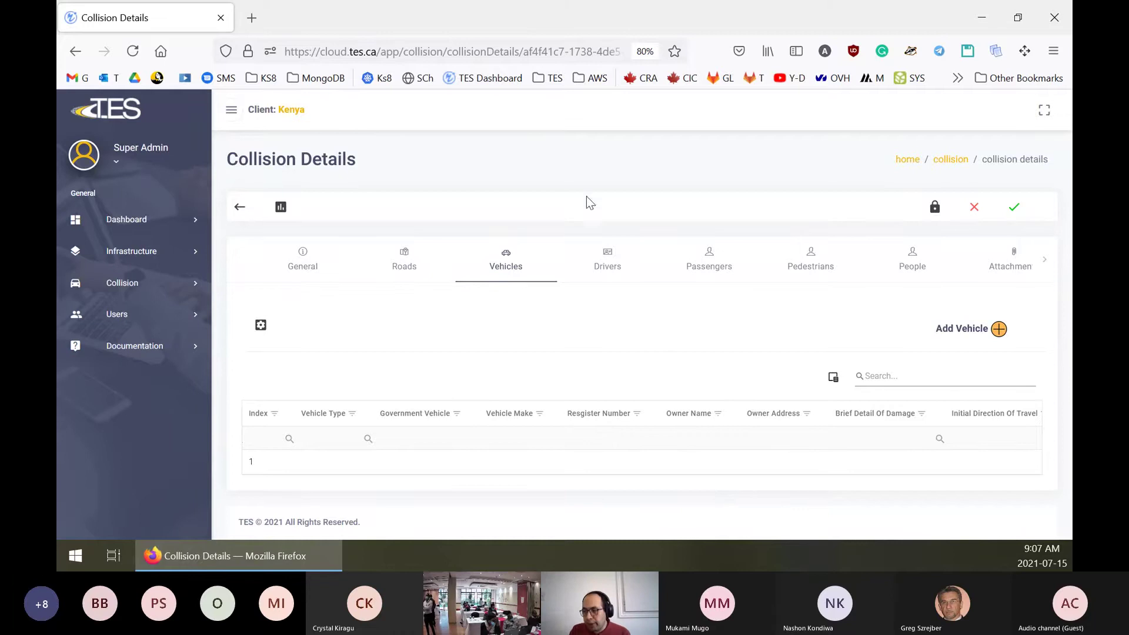
{"action": "left_click", "coordinate": [594, 262]}
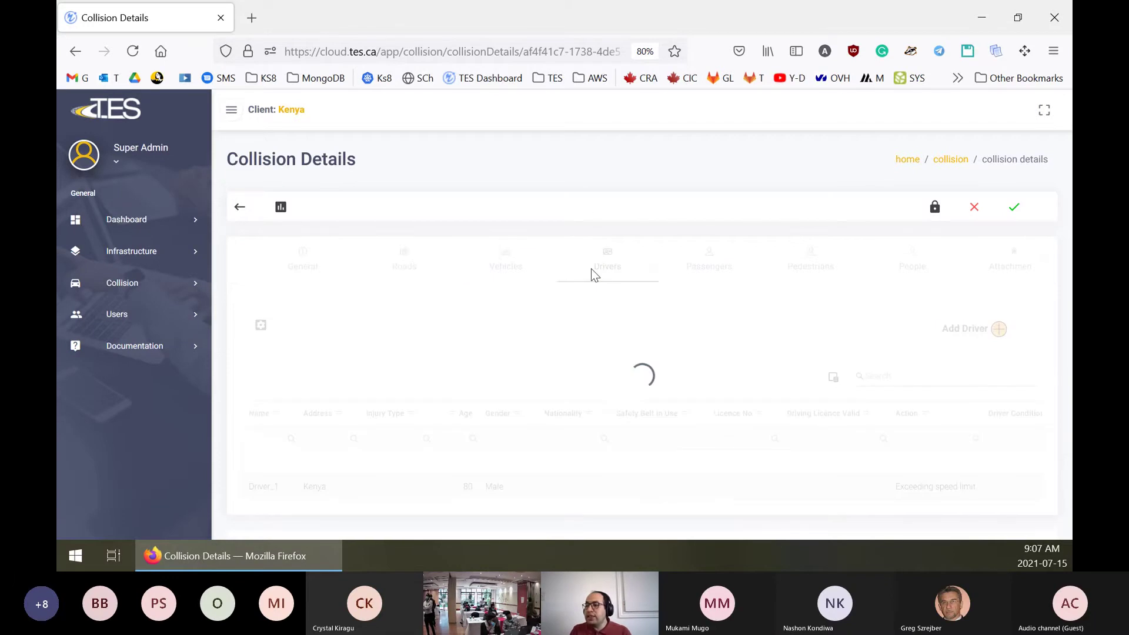
{"action": "scroll", "coordinate": [448, 342], "scroll_direction": "down", "scroll_amount": 1}
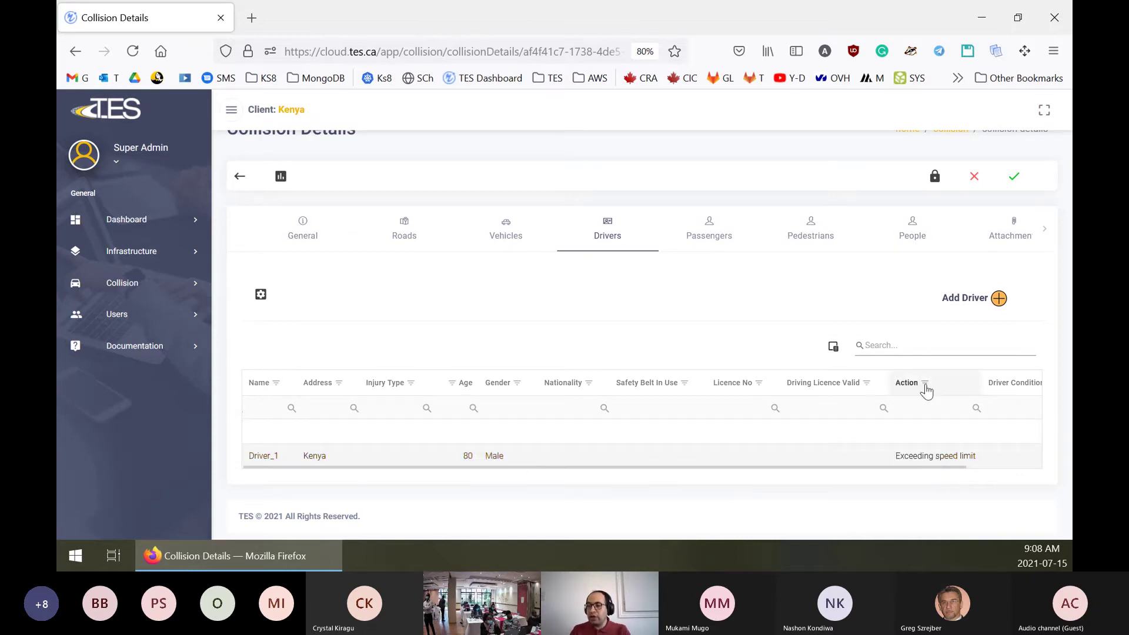
{"action": "left_click_drag", "start_coordinate": [837, 466], "coordinate": [940, 464]}
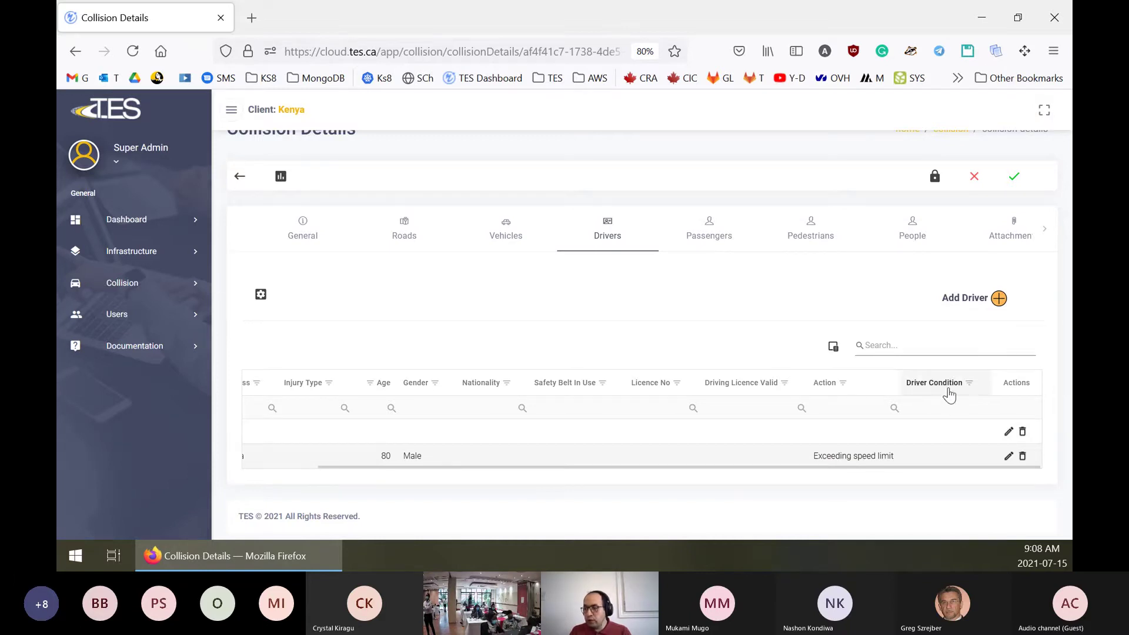
Review the collision's Passengers records and Pedestrians records
{"action": "left_click", "coordinate": [717, 247]}
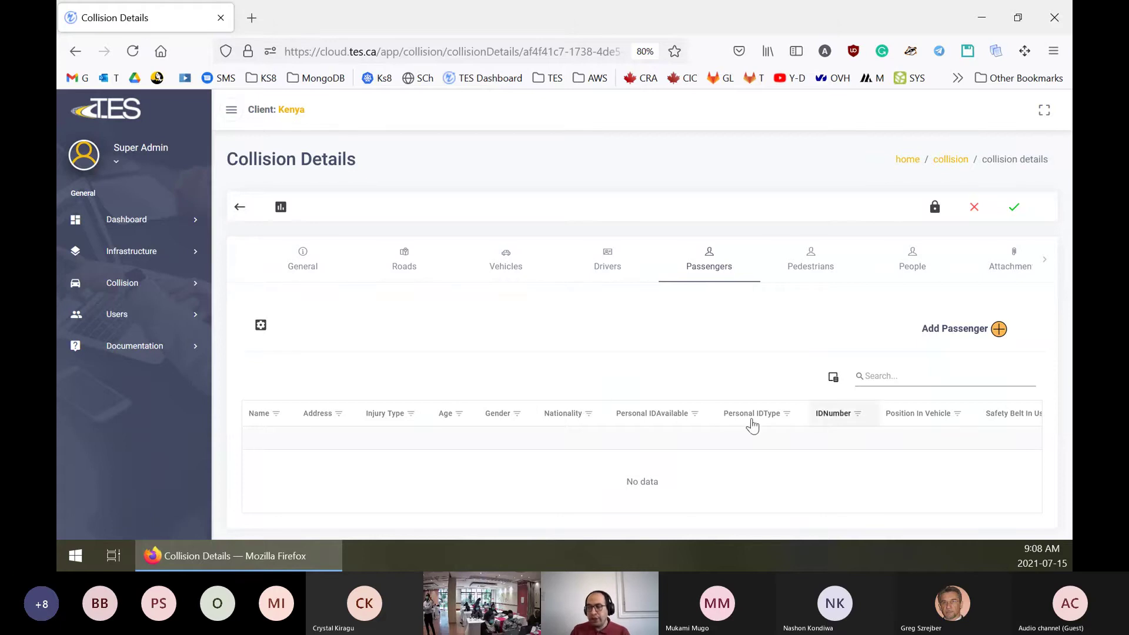
{"action": "left_click", "coordinate": [824, 272]}
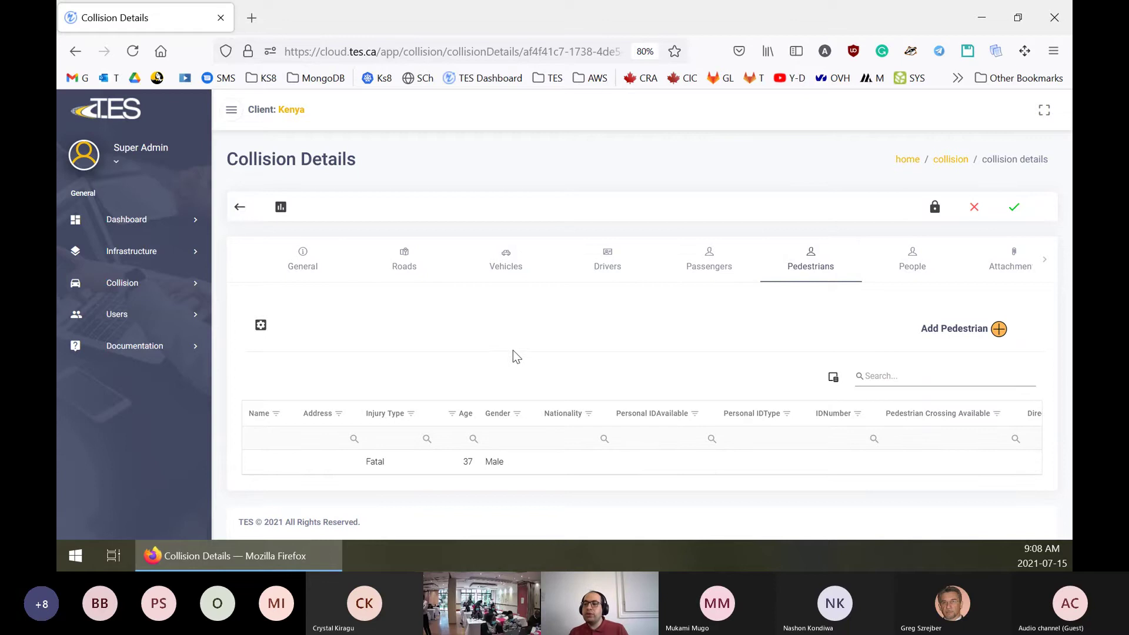
{"action": "scroll", "coordinate": [540, 336], "scroll_direction": "down", "scroll_amount": 1}
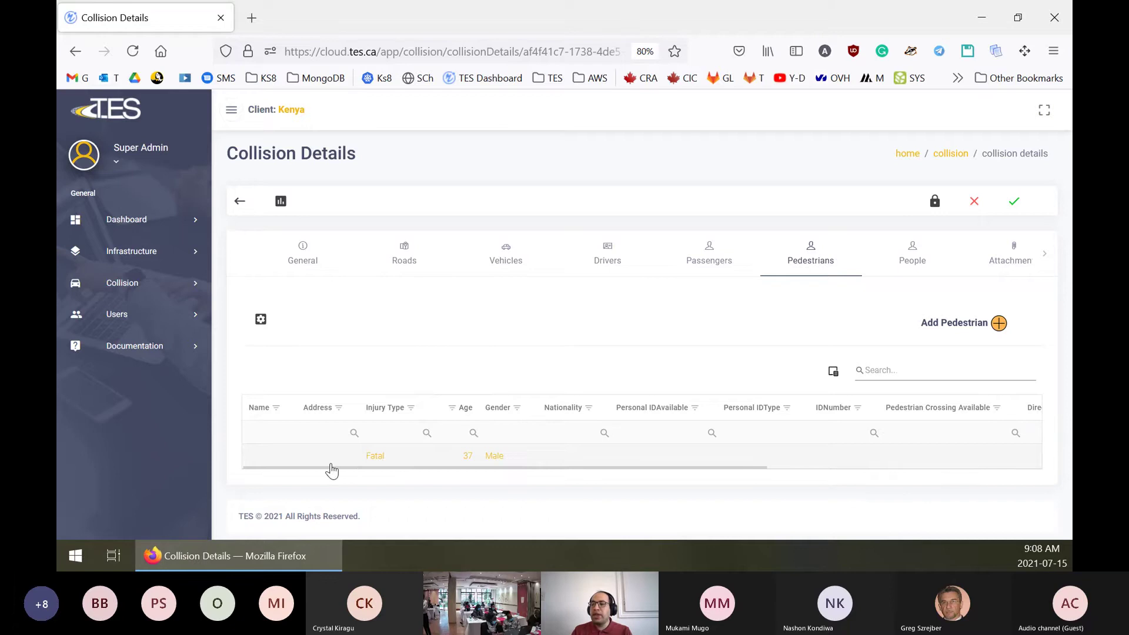
Review the remaining Pedestrians columns and the combined People records of the collision
{"action": "left_click_drag", "start_coordinate": [314, 468], "coordinate": [374, 475]}
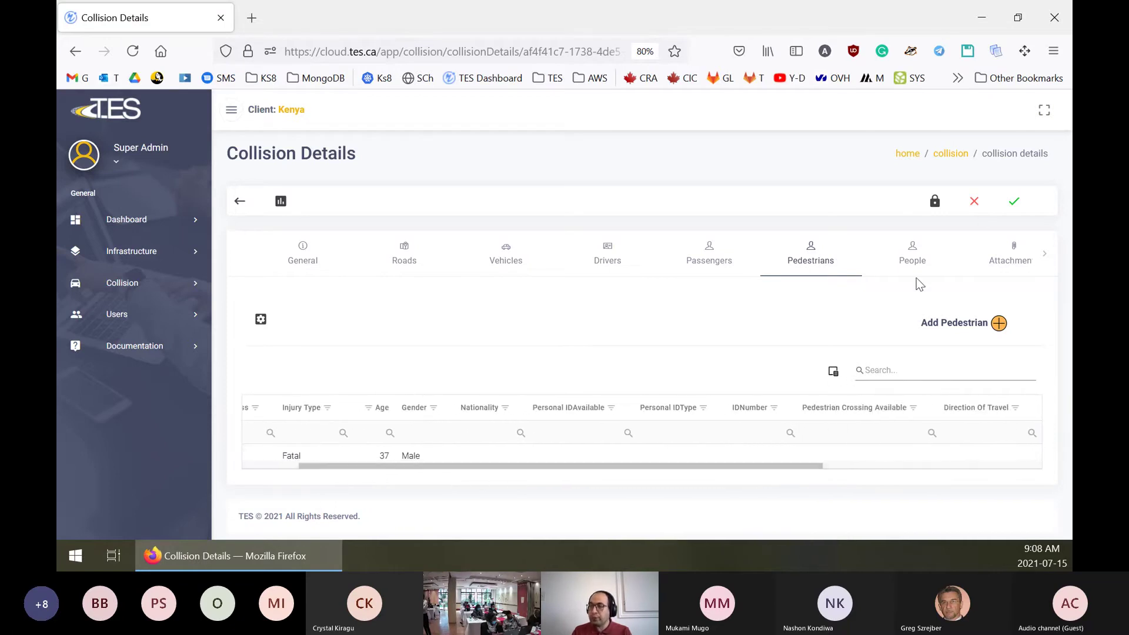
{"action": "left_click", "coordinate": [913, 252]}
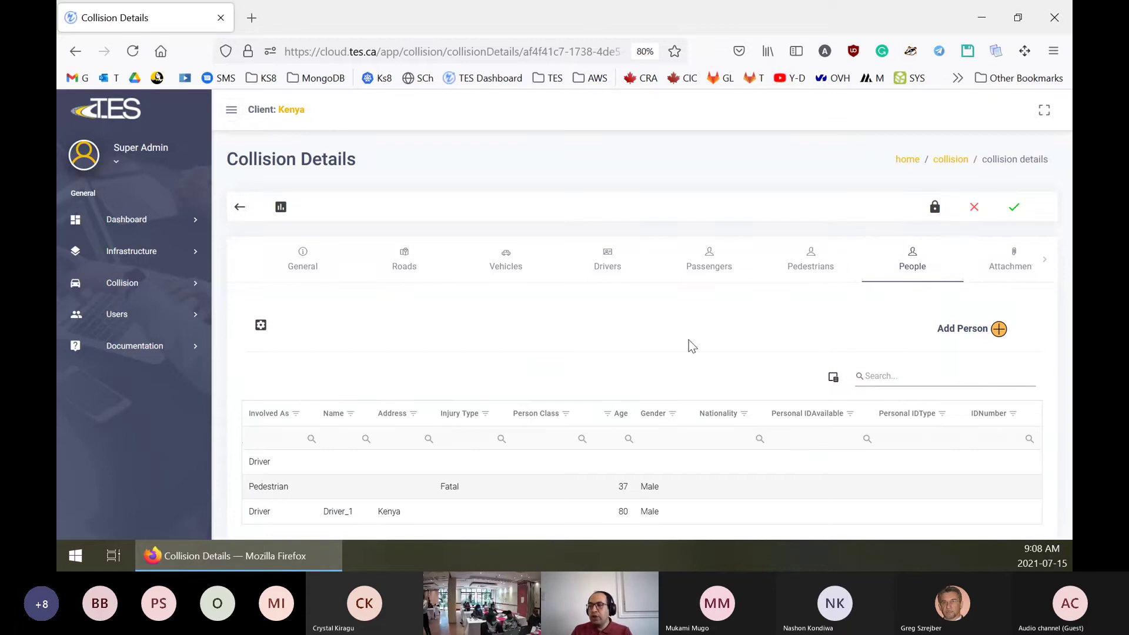
{"action": "scroll", "coordinate": [700, 341], "scroll_direction": "down", "scroll_amount": 1}
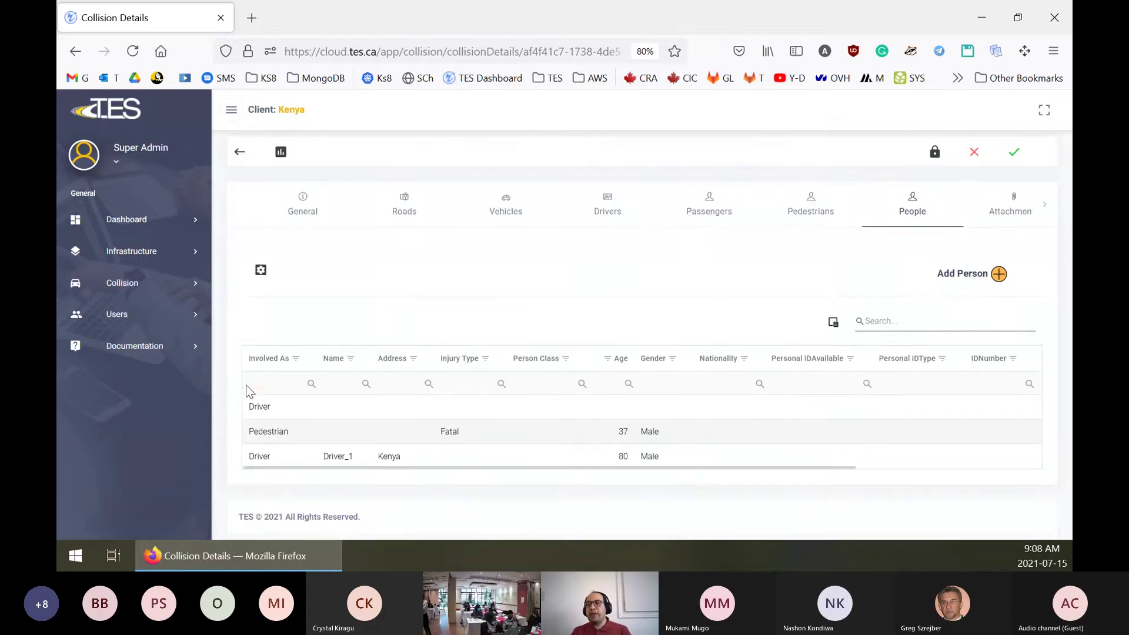
{"action": "left_click", "coordinate": [556, 432]}
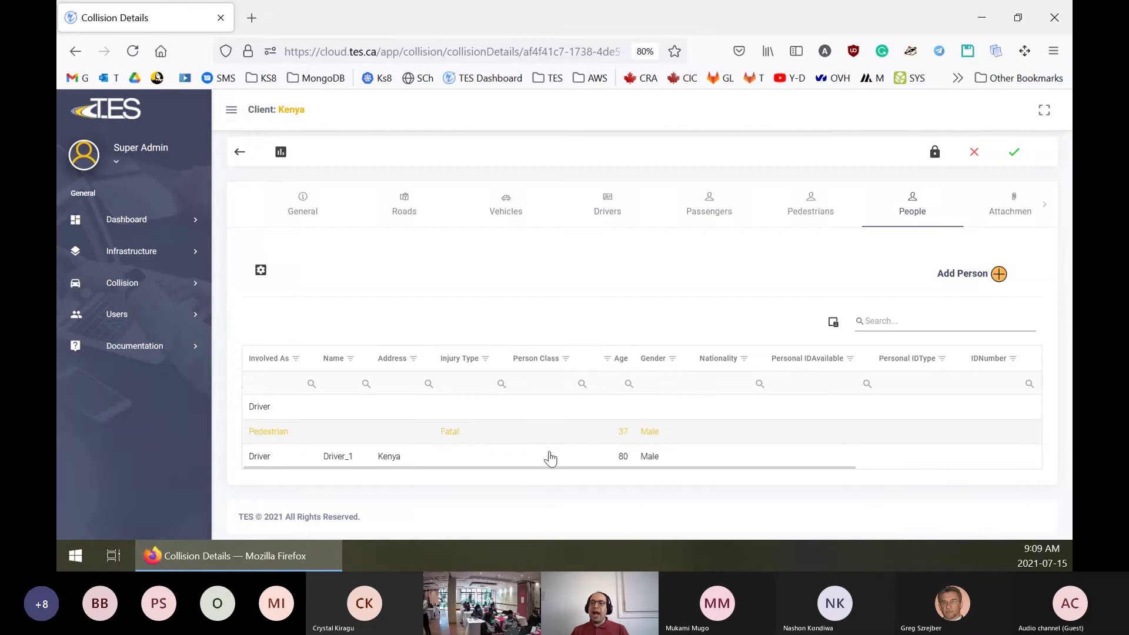
{"action": "left_click", "coordinate": [571, 423]}
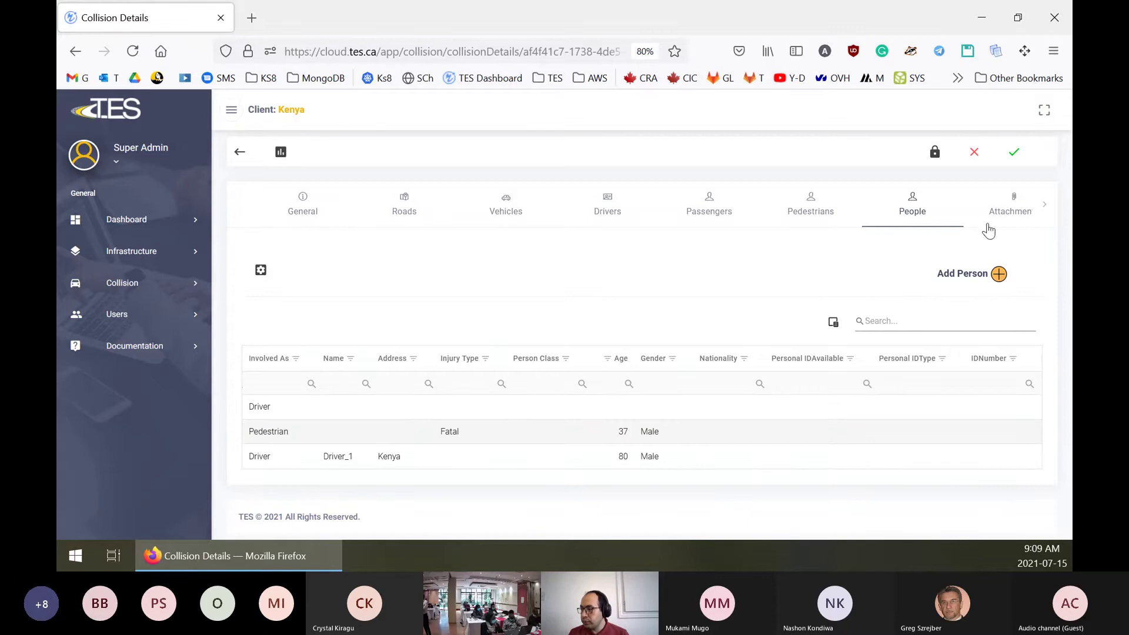
{"action": "left_click", "coordinate": [548, 52]}
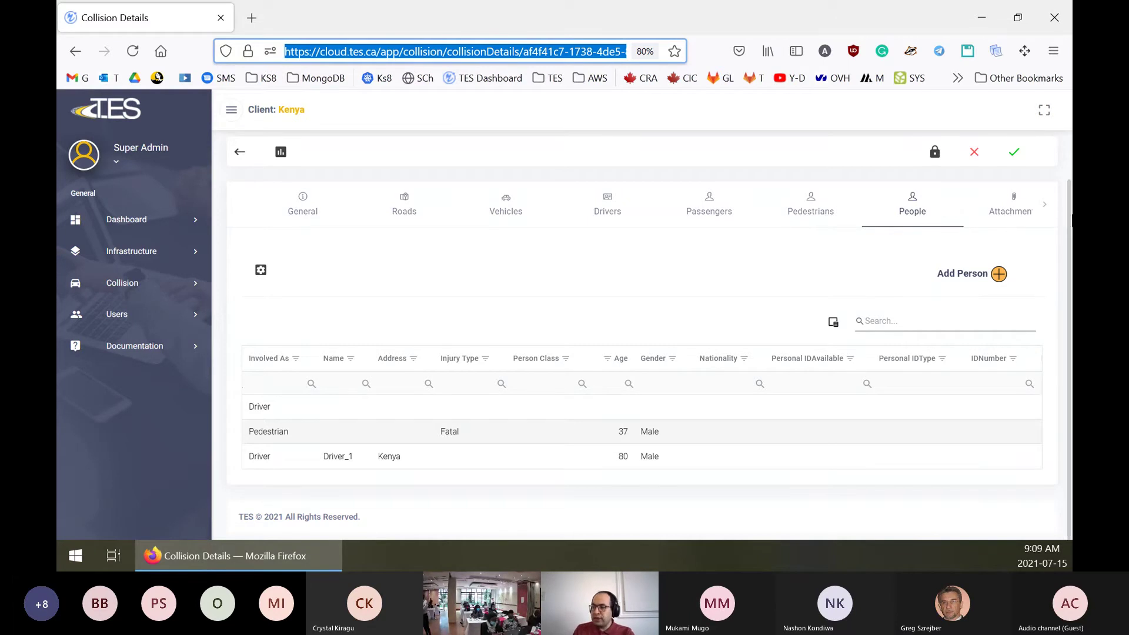
View the collision's Attachments section and reveal the detail sections that follow it
{"action": "left_click", "coordinate": [1008, 213]}
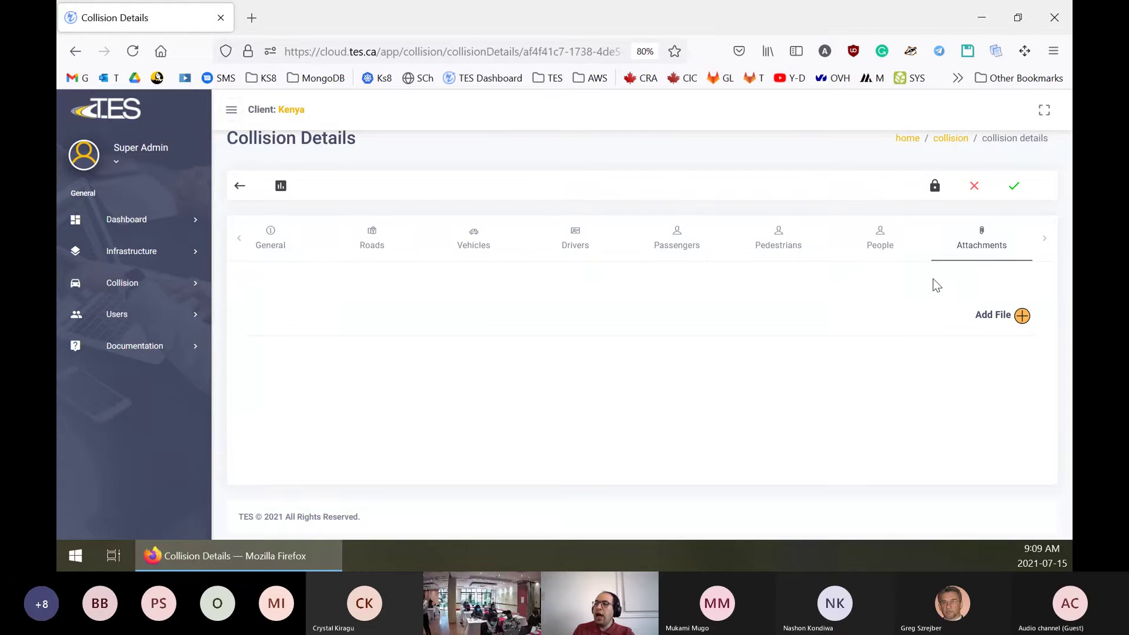
{"action": "left_click", "coordinate": [1047, 239]}
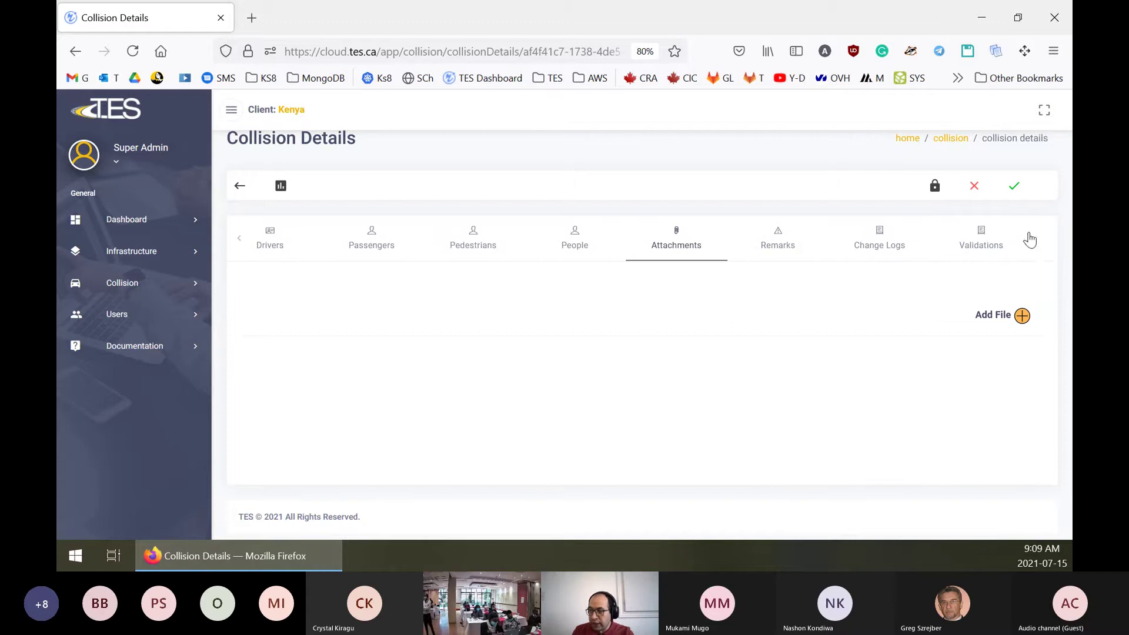
{"action": "left_click", "coordinate": [240, 238]}
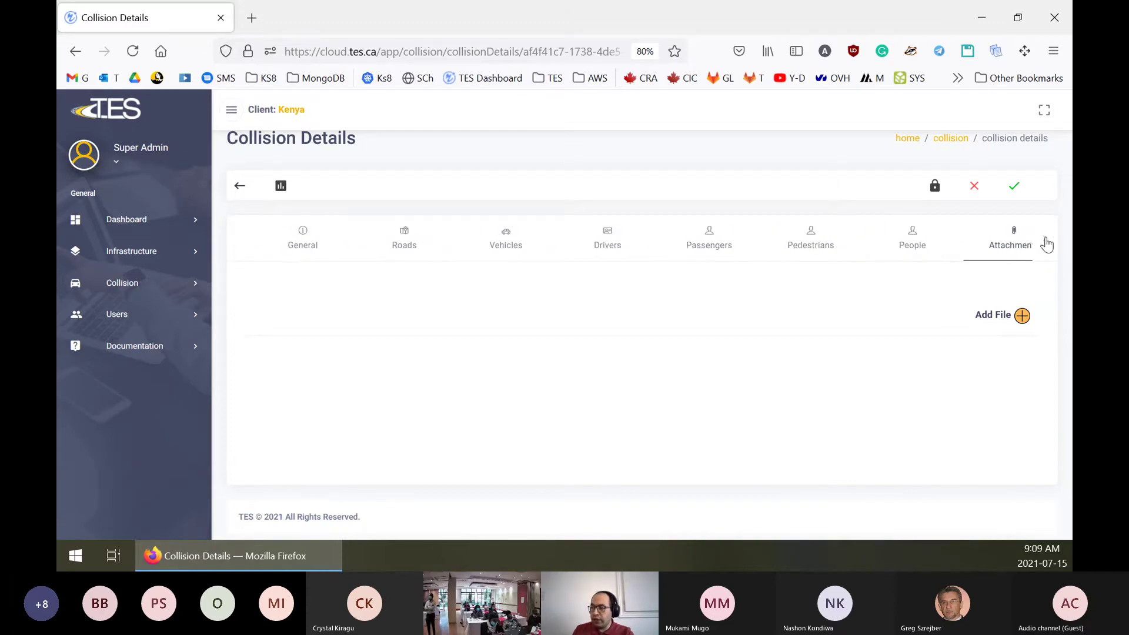
{"action": "left_click", "coordinate": [1045, 239]}
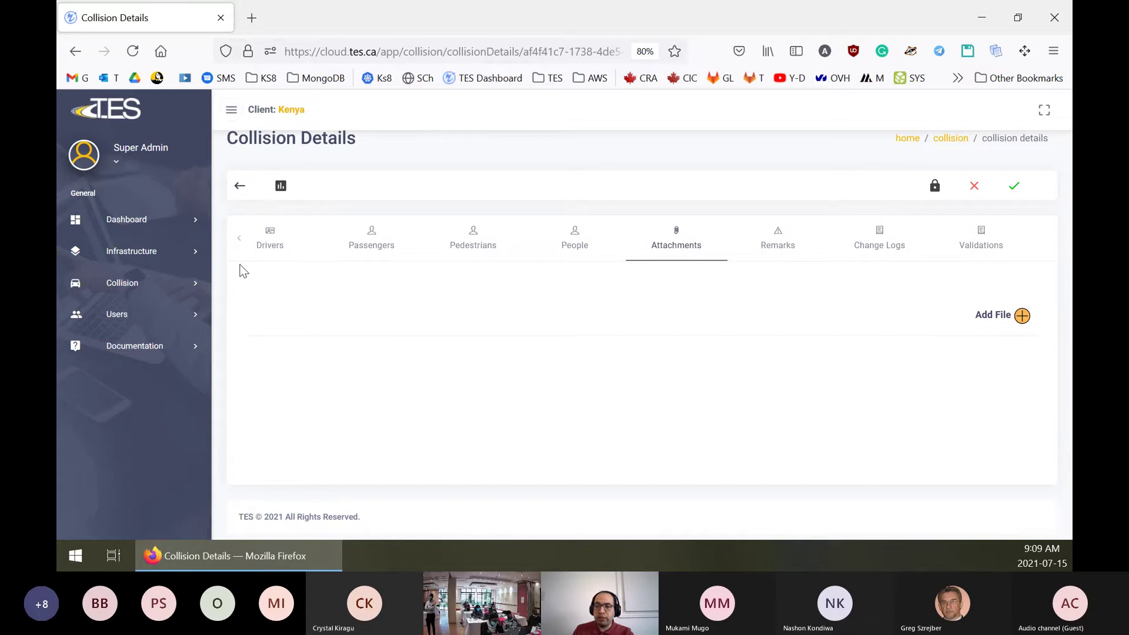
Review the collision's Remarks fields, its Change Logs and its Validations
{"action": "left_click", "coordinate": [782, 259]}
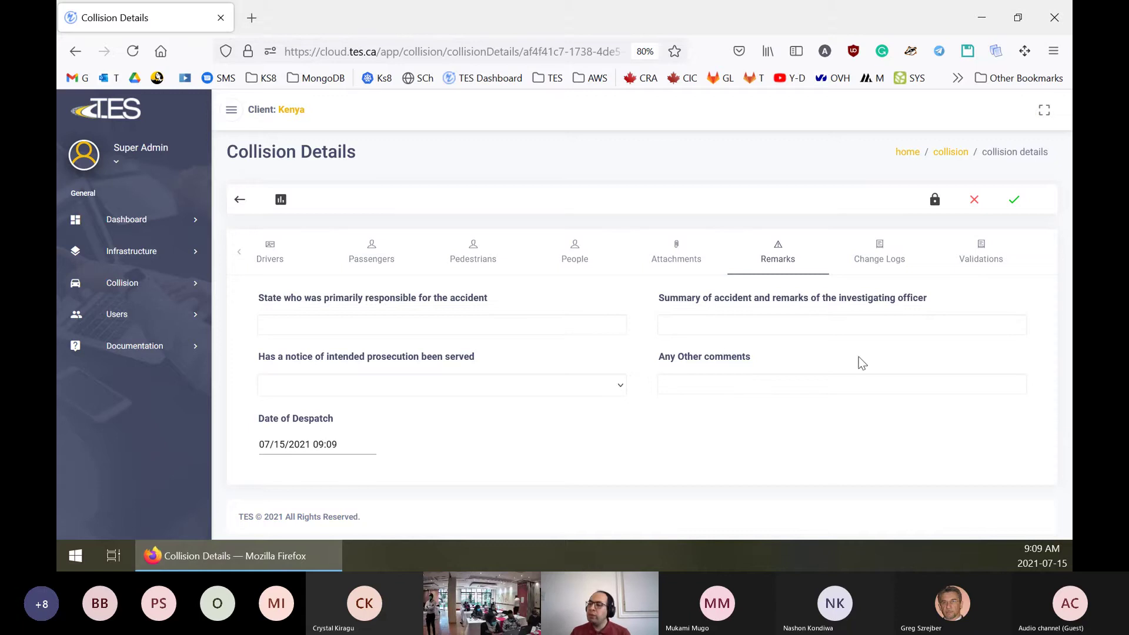
{"action": "left_click", "coordinate": [882, 269]}
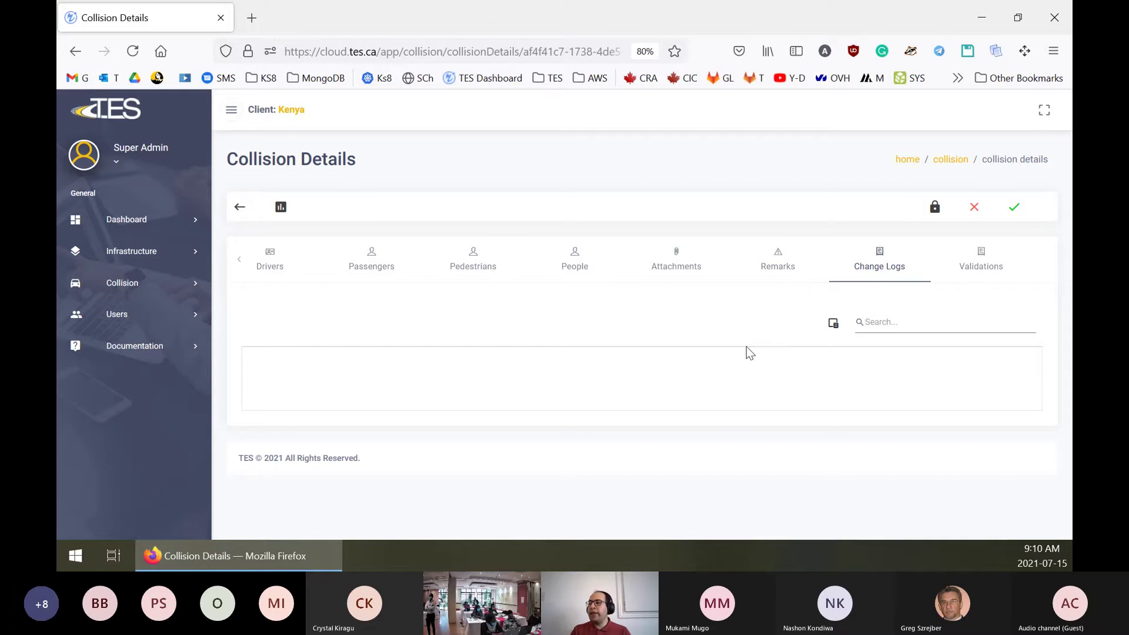
{"action": "left_click", "coordinate": [992, 259]}
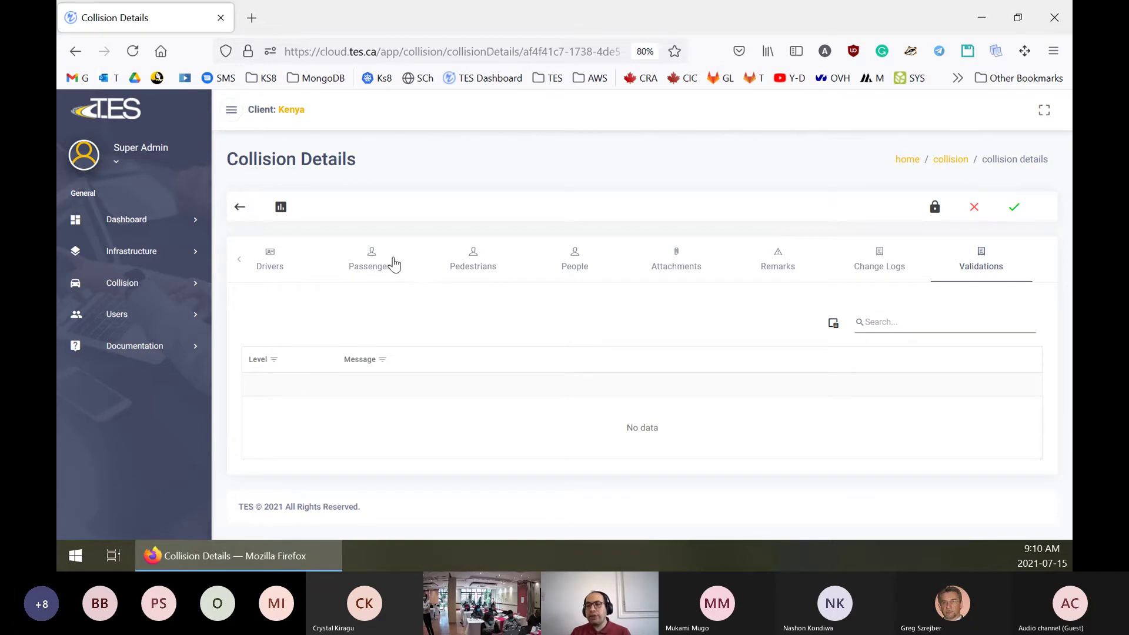
Return to the collision's People records and frame a 1528 x 645 screen capture area around the section bar and the people table
{"action": "left_click", "coordinate": [241, 262]}
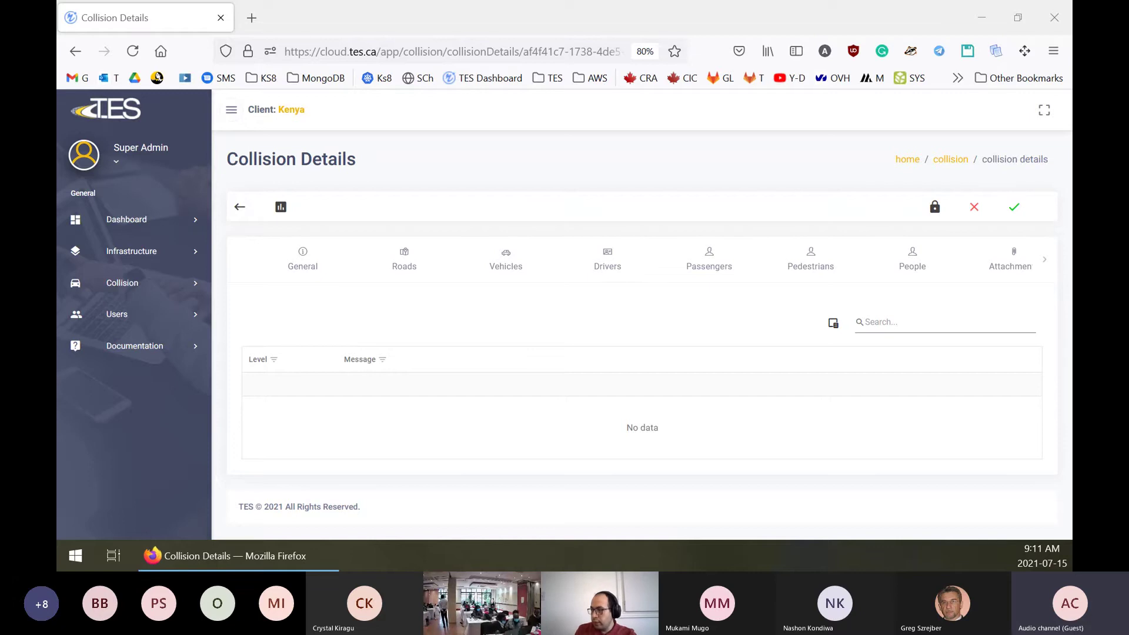
{"action": "left_click", "coordinate": [904, 262]}
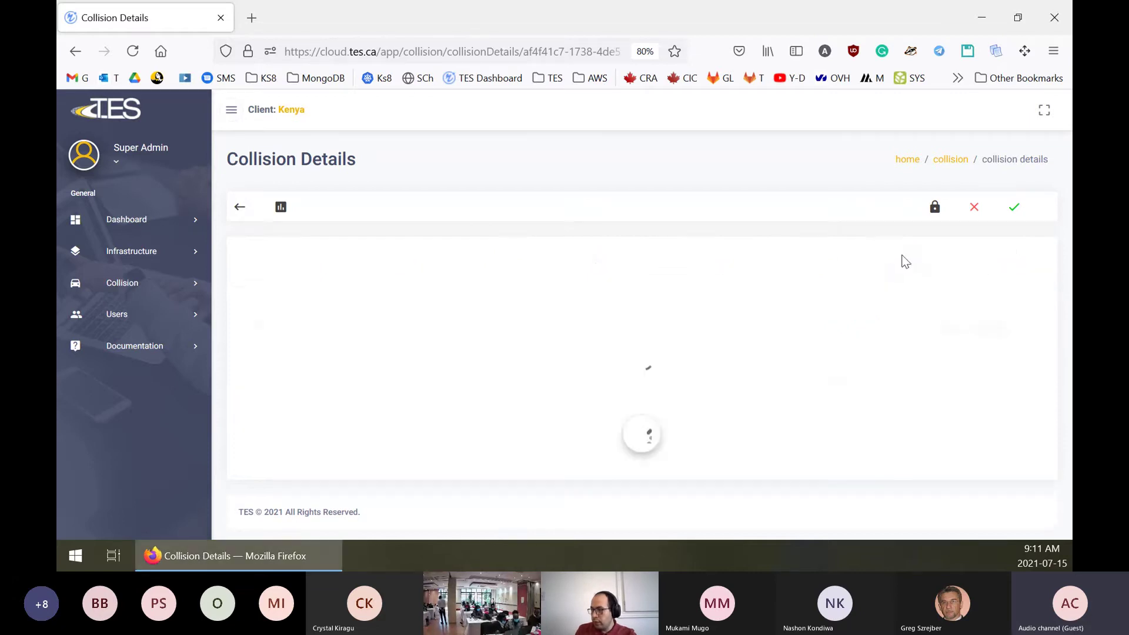
{"action": "scroll", "coordinate": [704, 328], "scroll_direction": "down", "scroll_amount": 2}
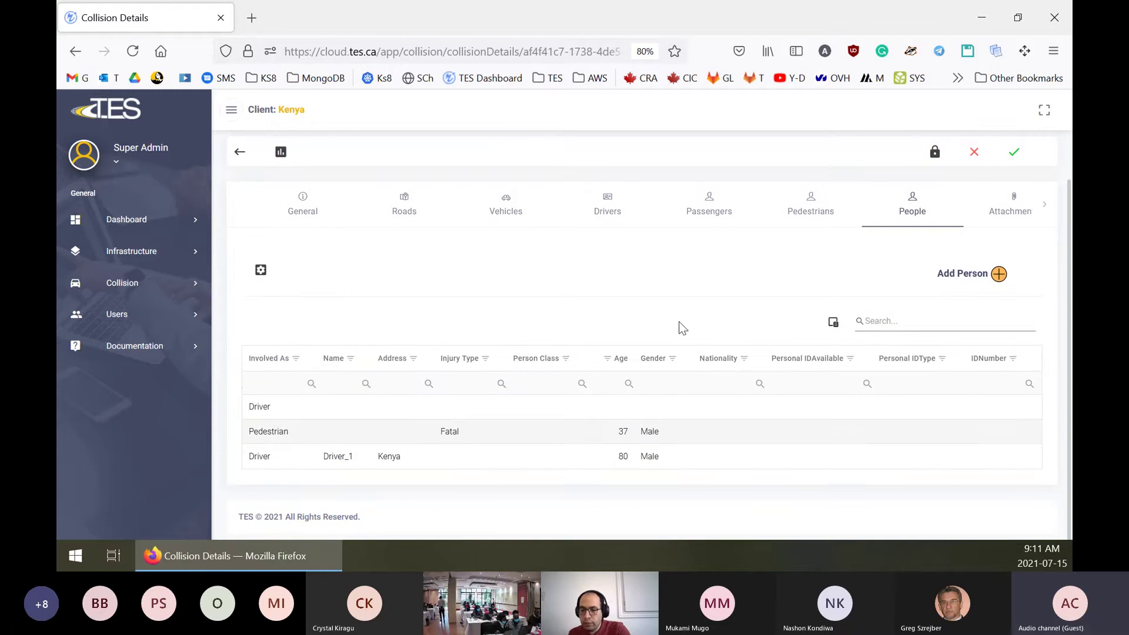
{"action": "key", "text": "Print"}
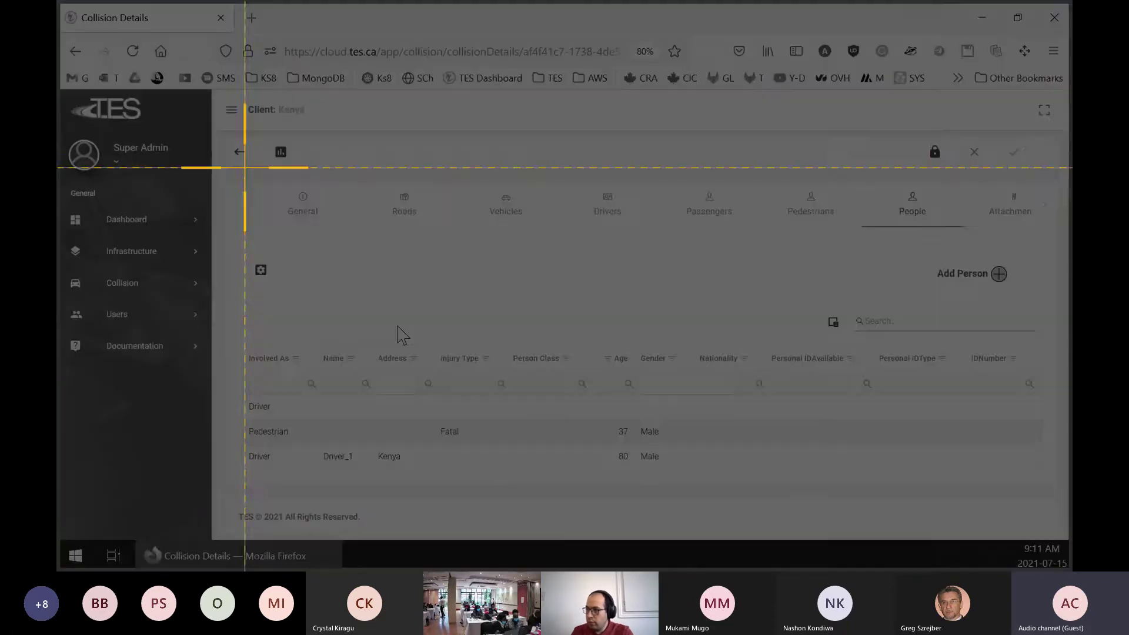
{"action": "left_click_drag", "start_coordinate": [242, 165], "coordinate": [1052, 507]}
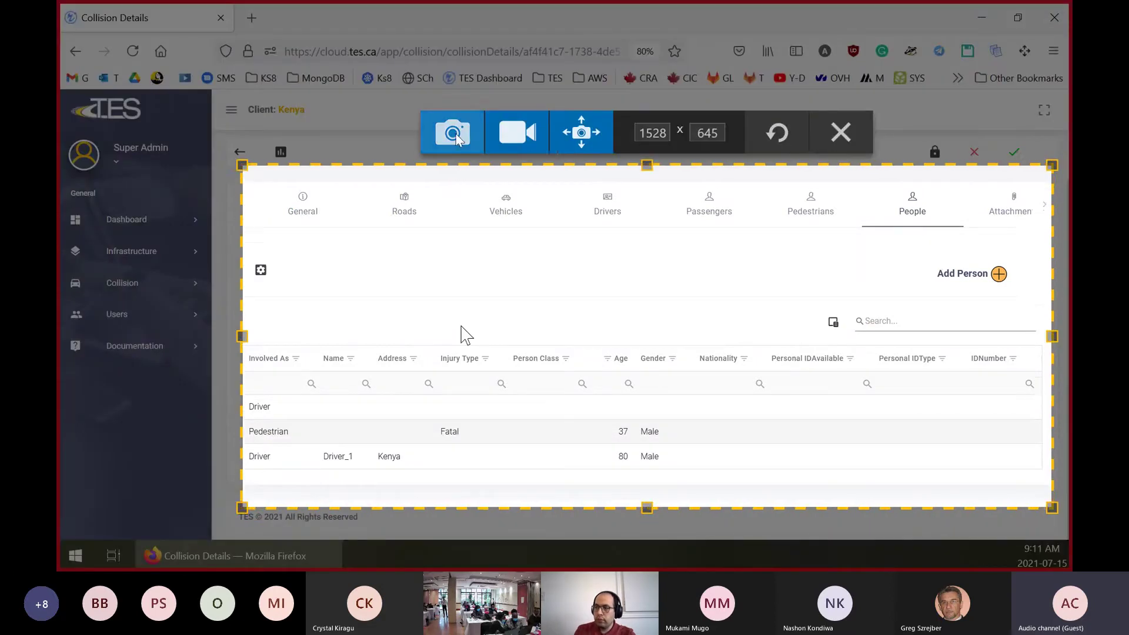
Capture an image of the selected area showing the collision's people table, and return to the collisions list
{"action": "left_click", "coordinate": [453, 132]}
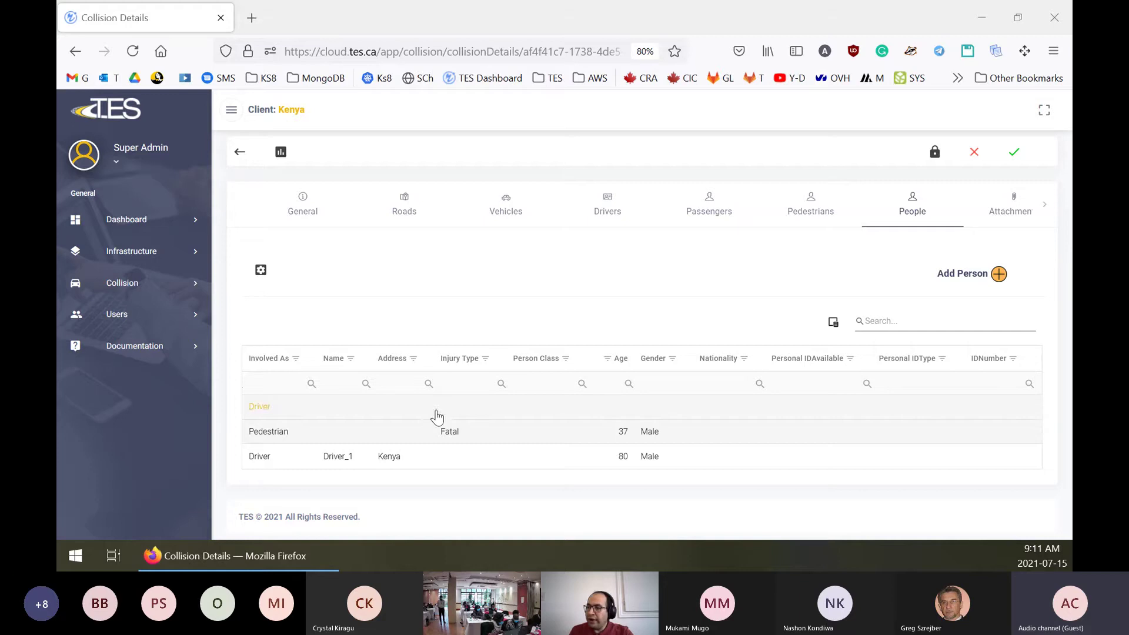
{"action": "left_click", "coordinate": [240, 153]}
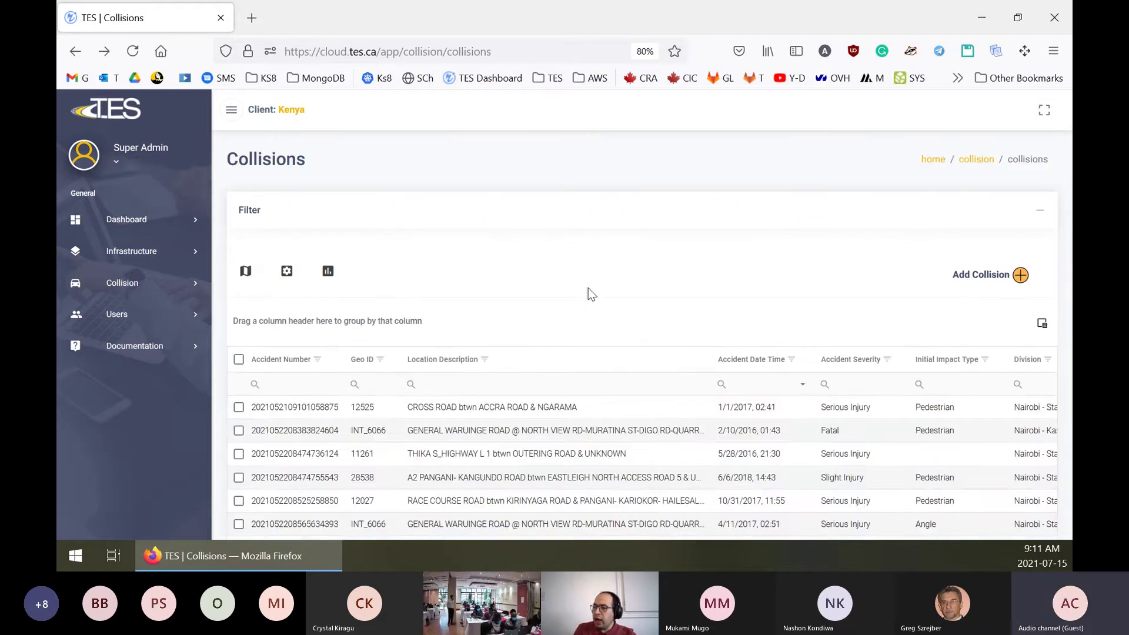
Review the people, pedestrian and passenger records of the 4/11/2017 collision at INT_6066, and return to the collisions list
{"action": "scroll", "coordinate": [588, 287], "scroll_direction": "down", "scroll_amount": 3}
{"action": "left_click", "coordinate": [496, 358]}
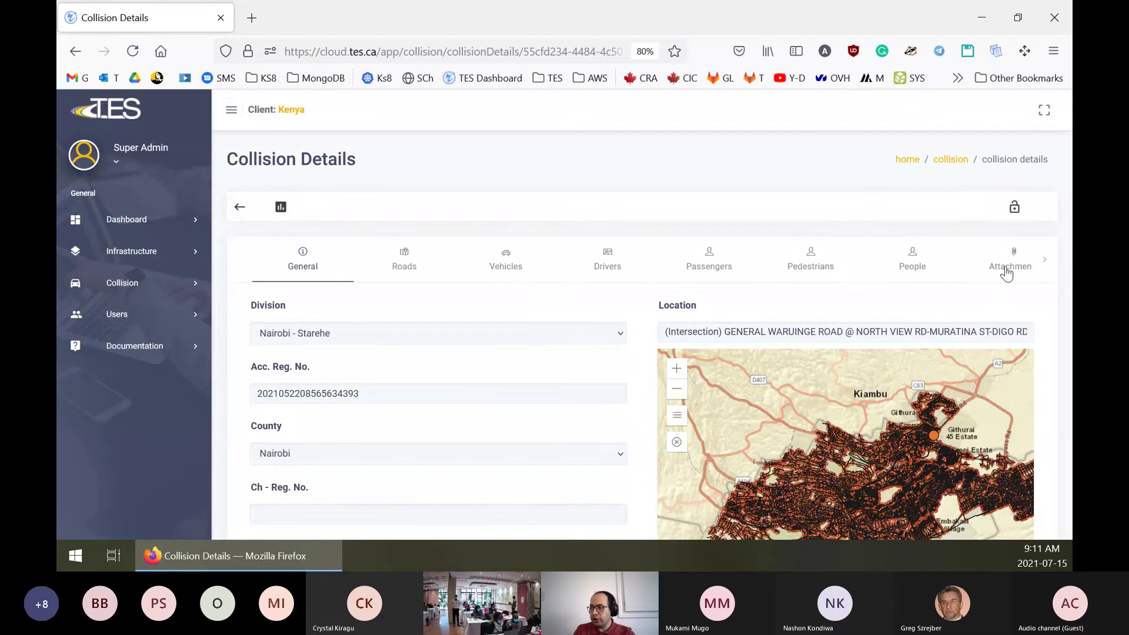
{"action": "left_click", "coordinate": [913, 269]}
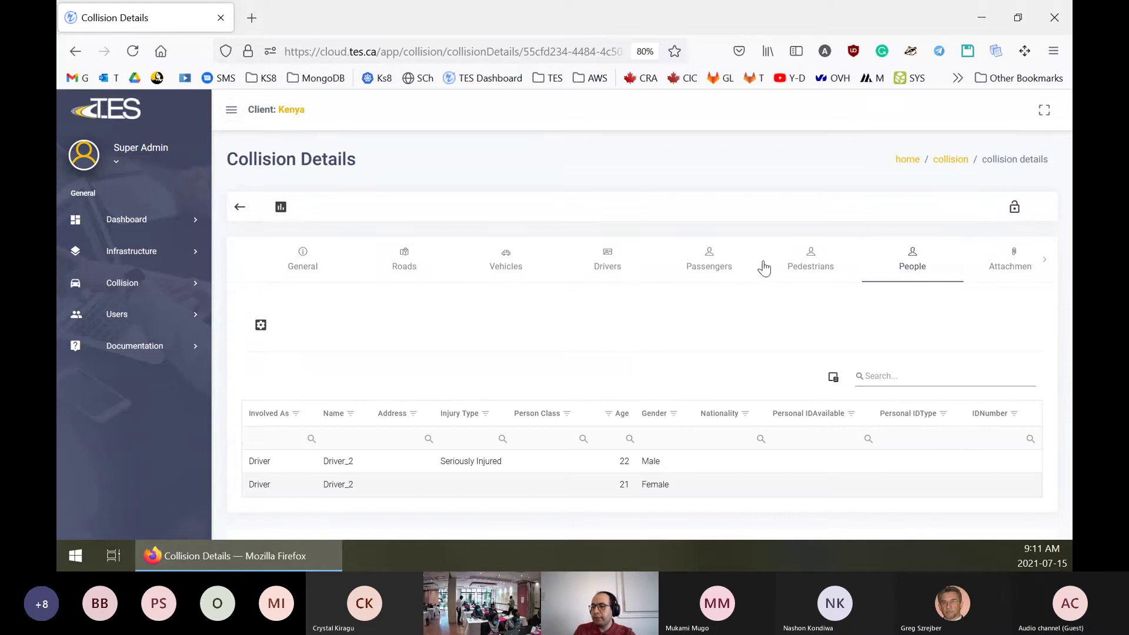
{"action": "left_click", "coordinate": [813, 265]}
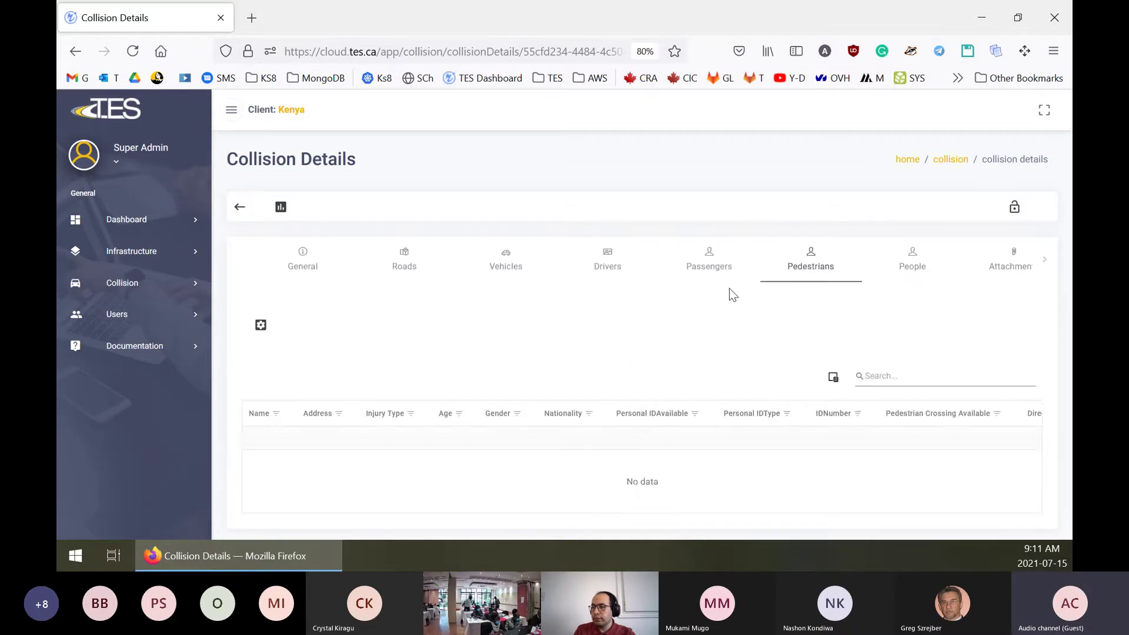
{"action": "left_click", "coordinate": [722, 271]}
{"action": "left_click", "coordinate": [239, 207]}
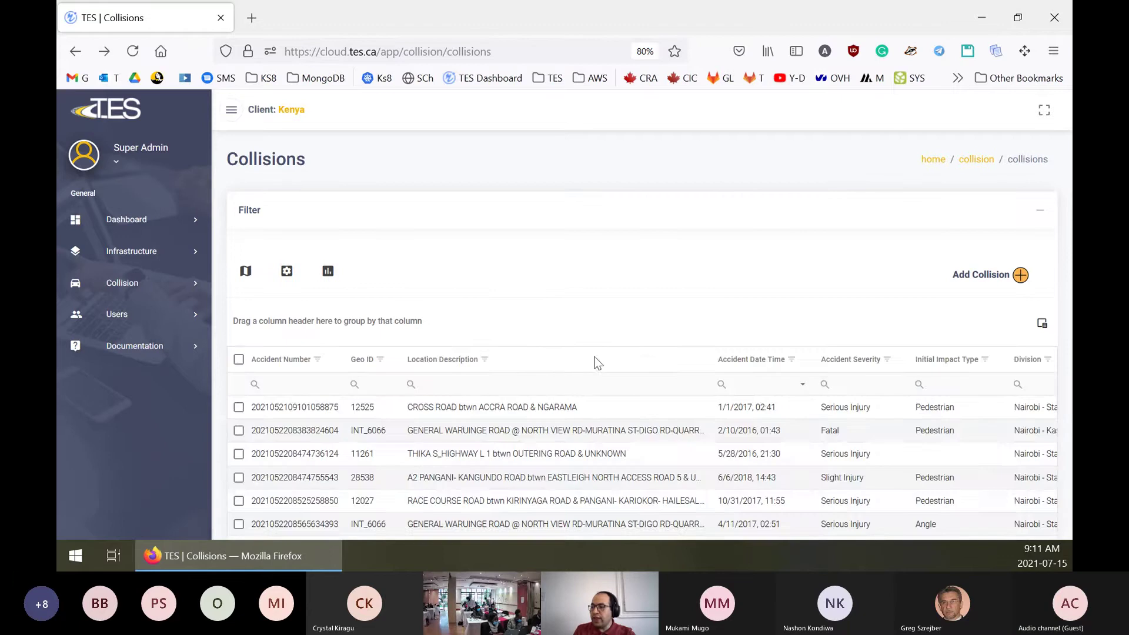
Export the 2/10/2016 fatal collision at INT_6066 to Excel, open Collision.xlsx and enable editing in it
{"action": "scroll", "coordinate": [601, 377], "scroll_direction": "down", "scroll_amount": 3}
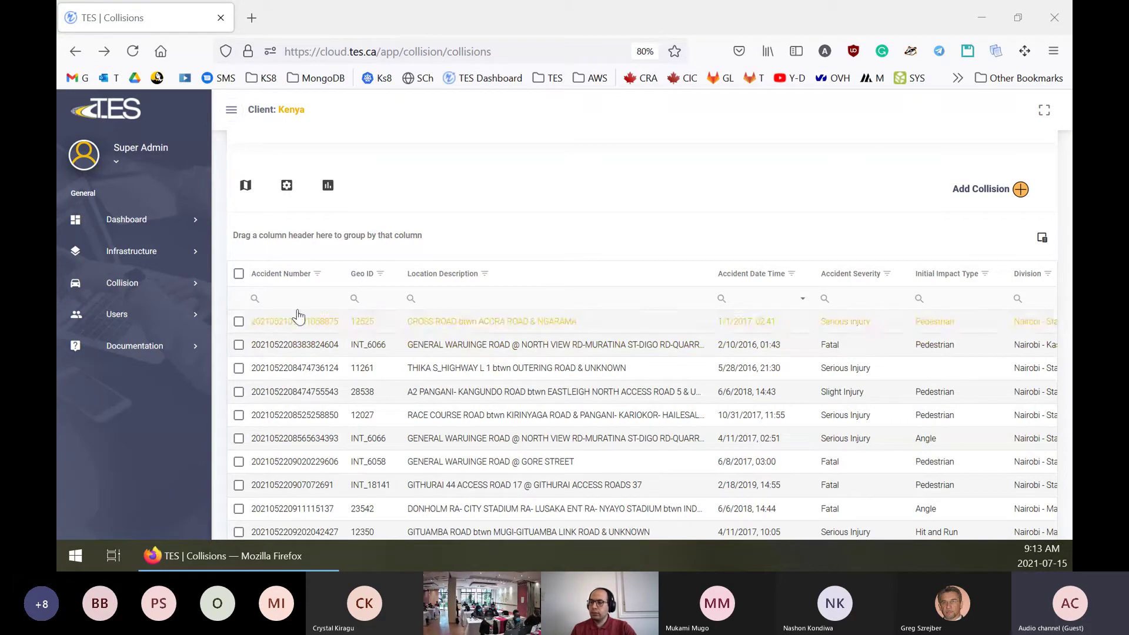
{"action": "left_click", "coordinate": [447, 352]}
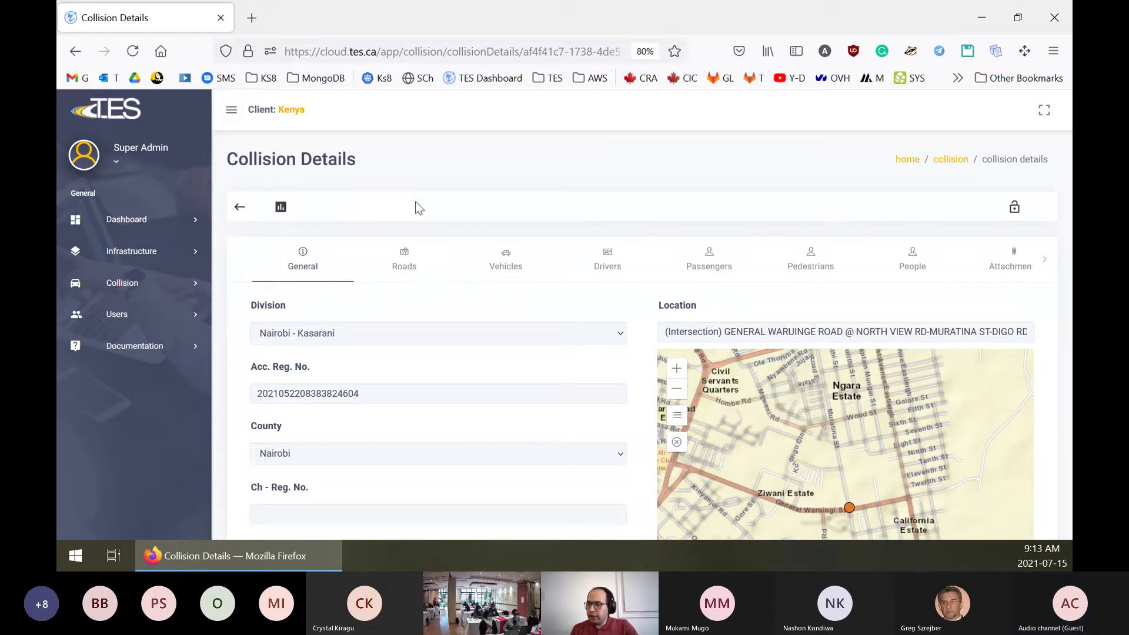
{"action": "left_click", "coordinate": [285, 220]}
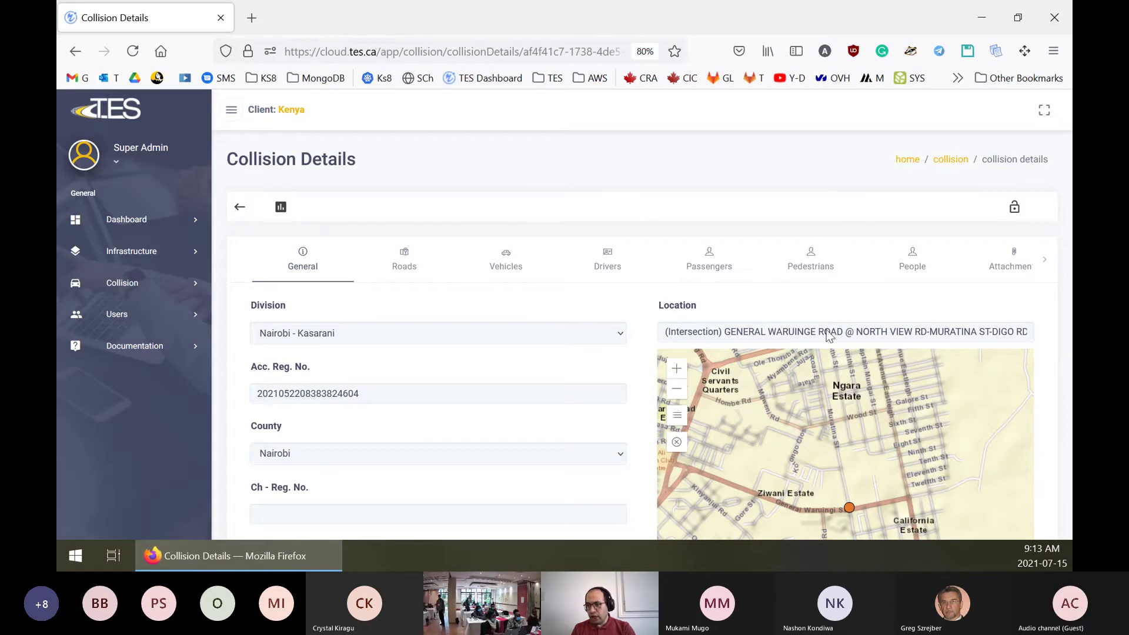
{"action": "left_click", "coordinate": [280, 206]}
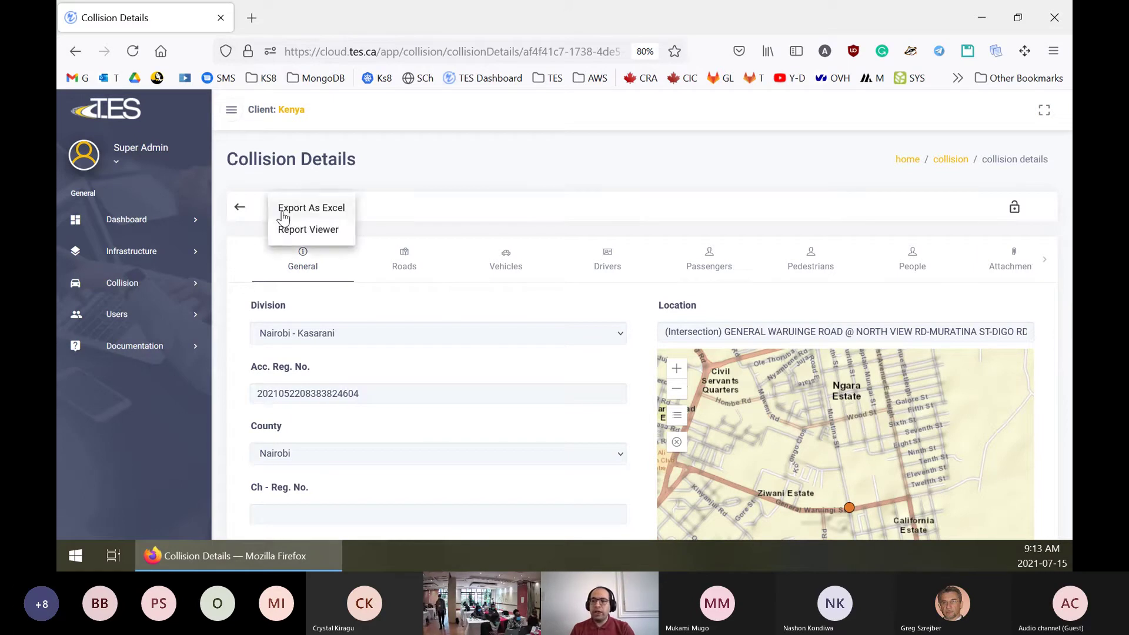
{"action": "left_click", "coordinate": [313, 212]}
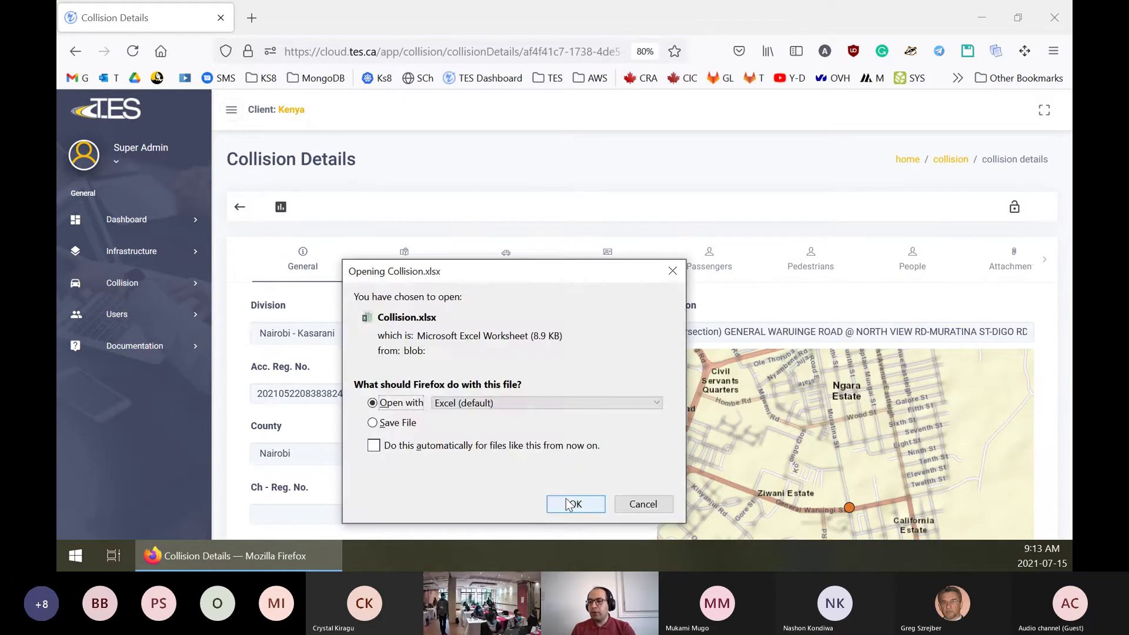
{"action": "left_click", "coordinate": [571, 504]}
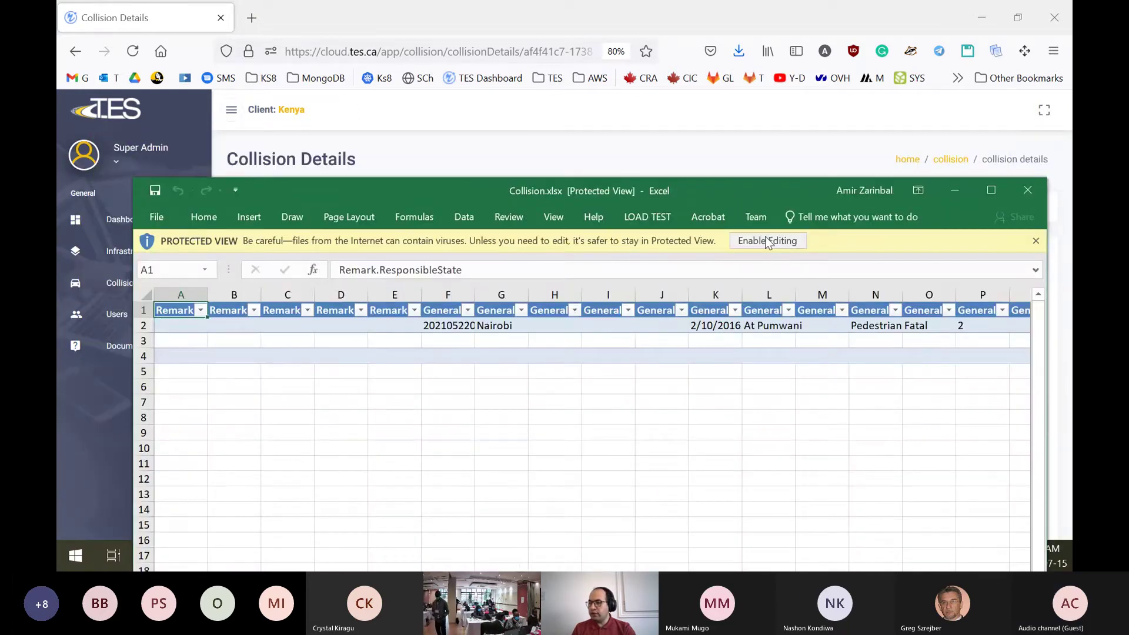
{"action": "left_click", "coordinate": [767, 241]}
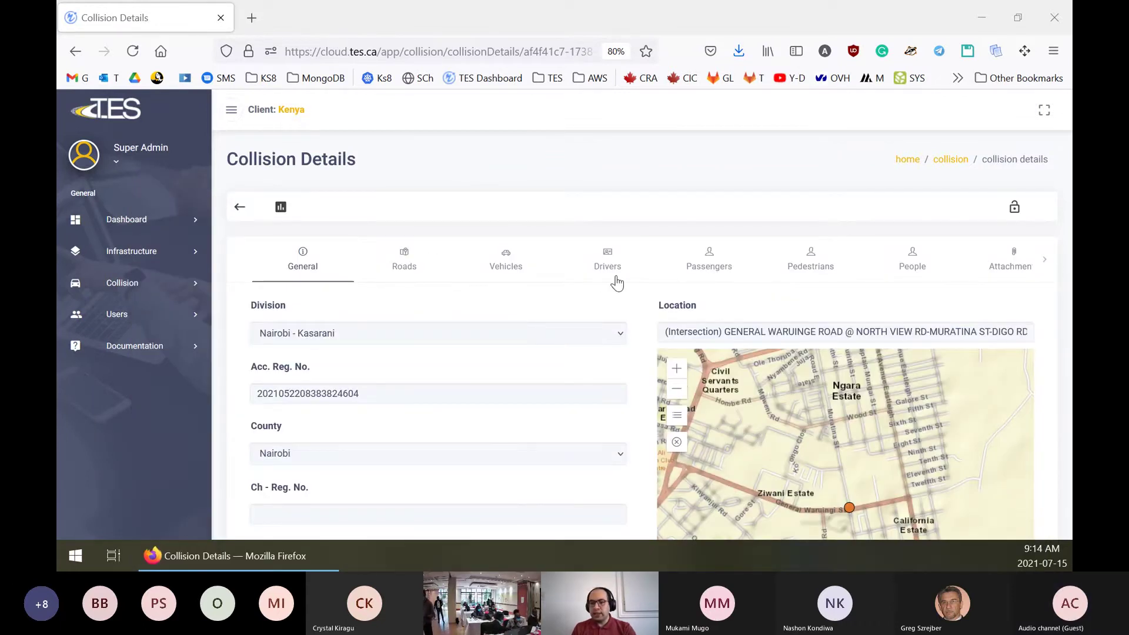
Open the collision's crash report in the Report Viewer, enlarge it to 102% and read through its first page
{"action": "left_click", "coordinate": [281, 208]}
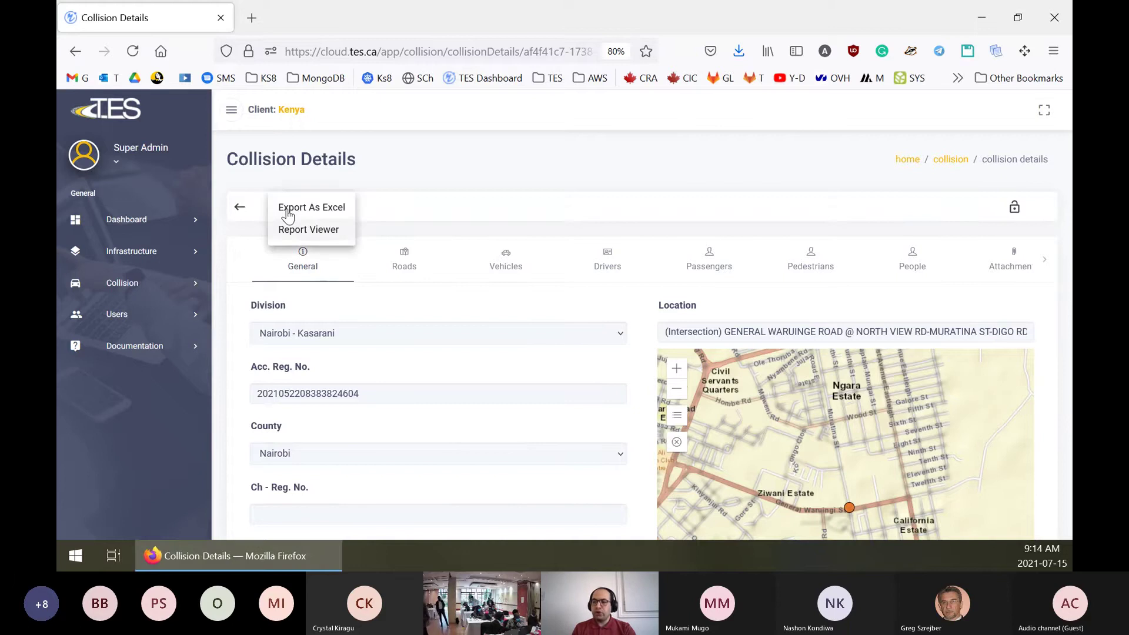
{"action": "left_click", "coordinate": [312, 232]}
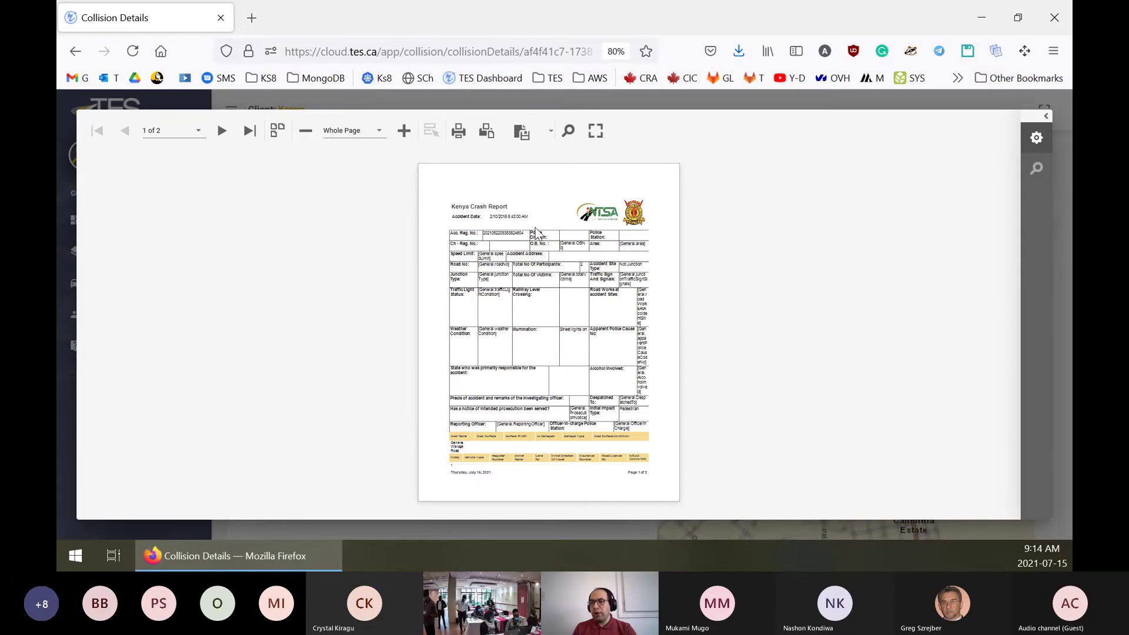
{"action": "left_click", "coordinate": [404, 130]}
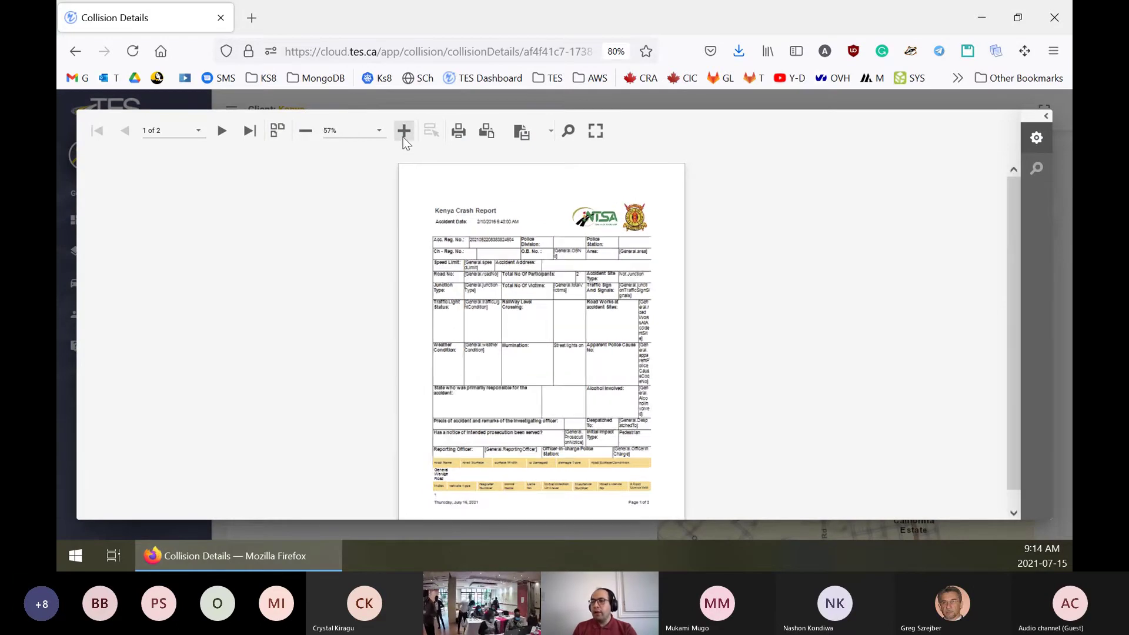
{"action": "left_click", "coordinate": [404, 131]}
{"action": "left_click", "coordinate": [403, 131]}
{"action": "left_click", "coordinate": [404, 130]}
{"action": "left_click", "coordinate": [403, 137]}
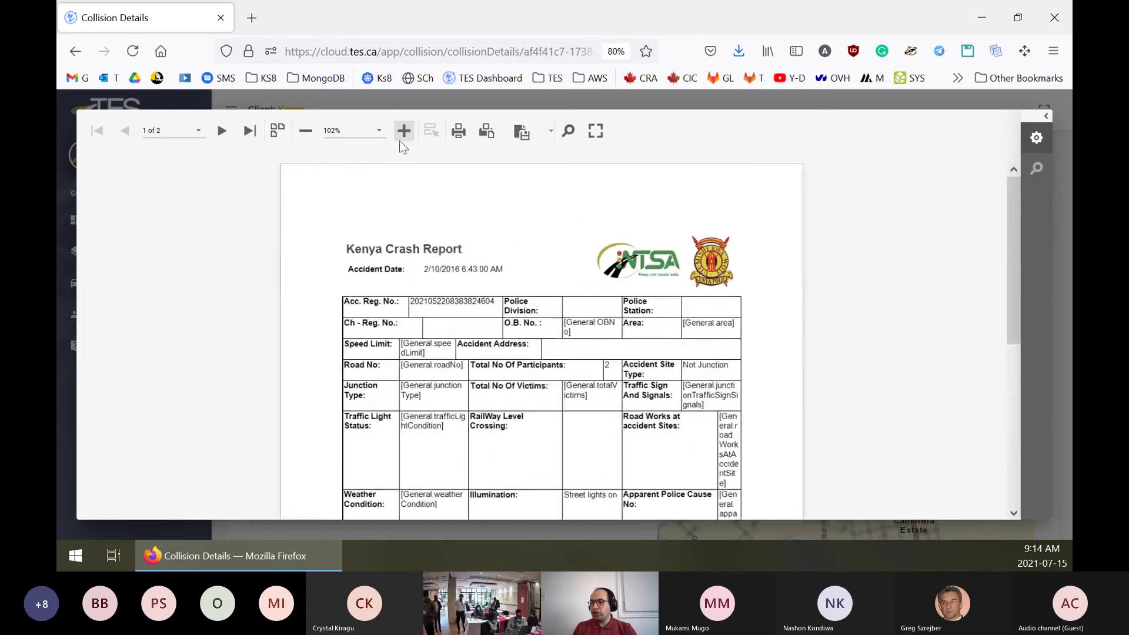
{"action": "scroll", "coordinate": [533, 327], "scroll_direction": "down", "scroll_amount": 2}
{"action": "scroll", "coordinate": [530, 323], "scroll_direction": "down", "scroll_amount": 4}
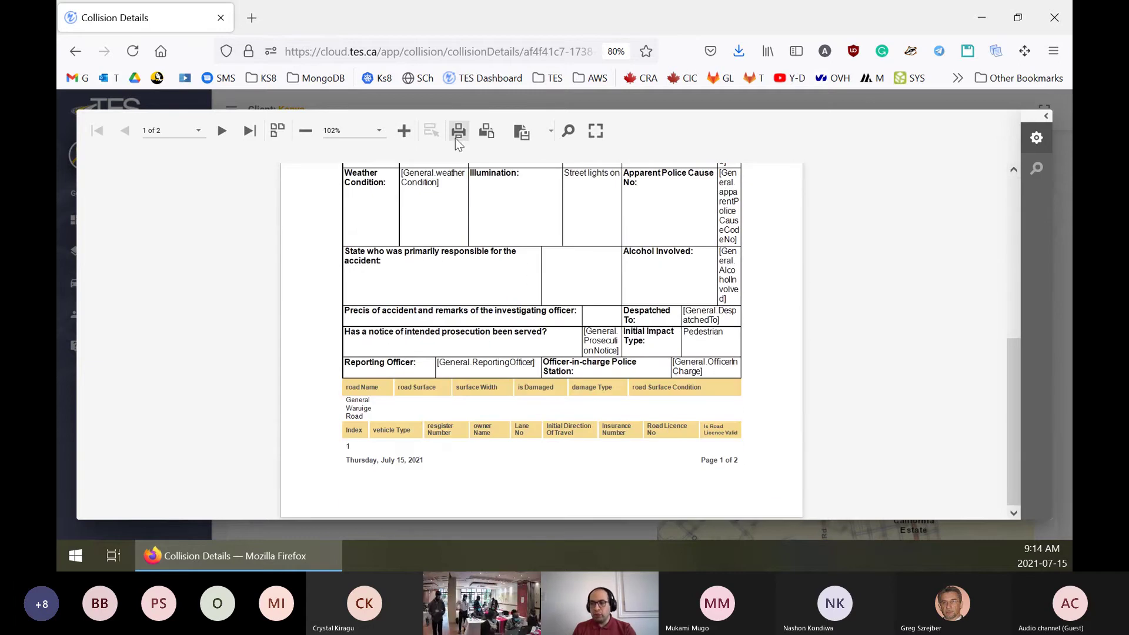
Export the crash report as a PDF and open the file with Firefox
{"action": "left_click", "coordinate": [550, 133]}
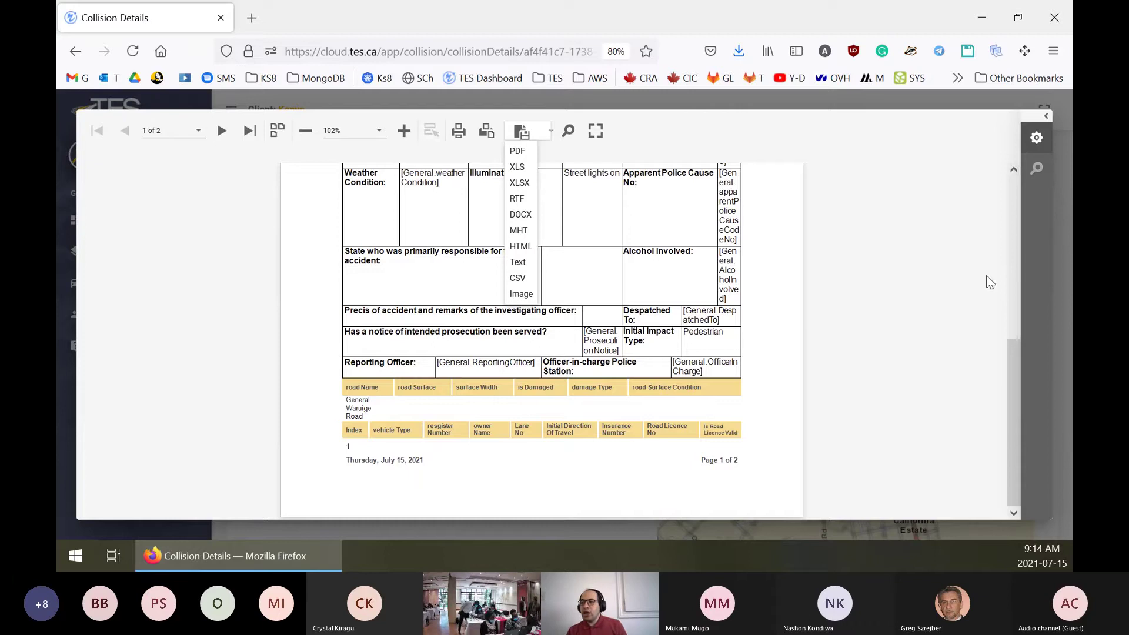
{"action": "left_click", "coordinate": [843, 288]}
{"action": "scroll", "coordinate": [820, 304], "scroll_direction": "up", "scroll_amount": 5}
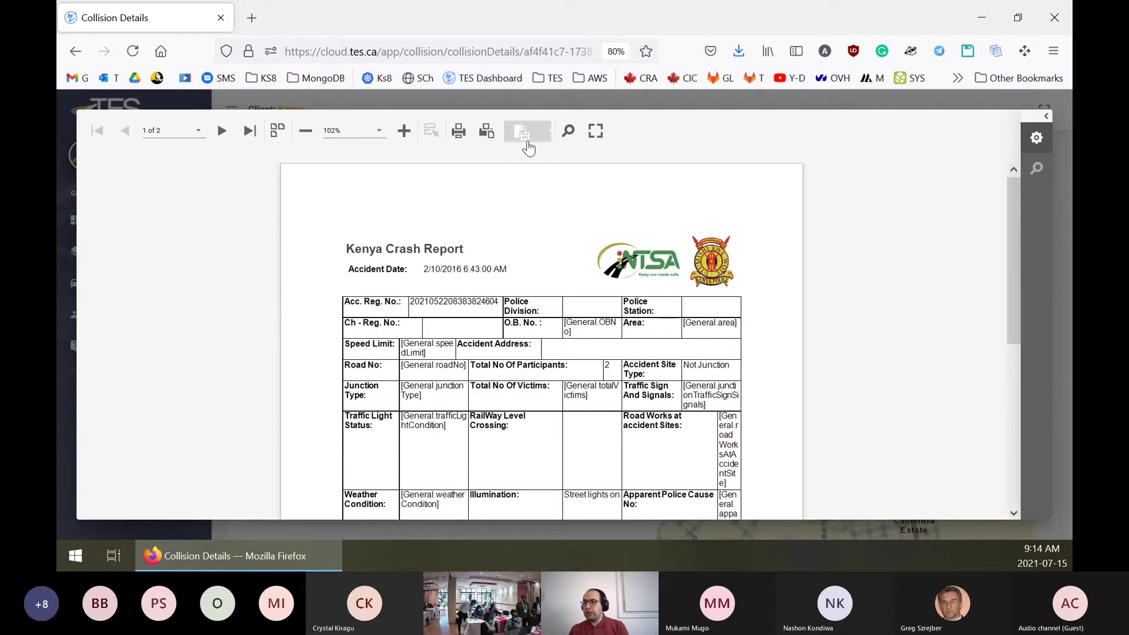
{"action": "left_click", "coordinate": [550, 135]}
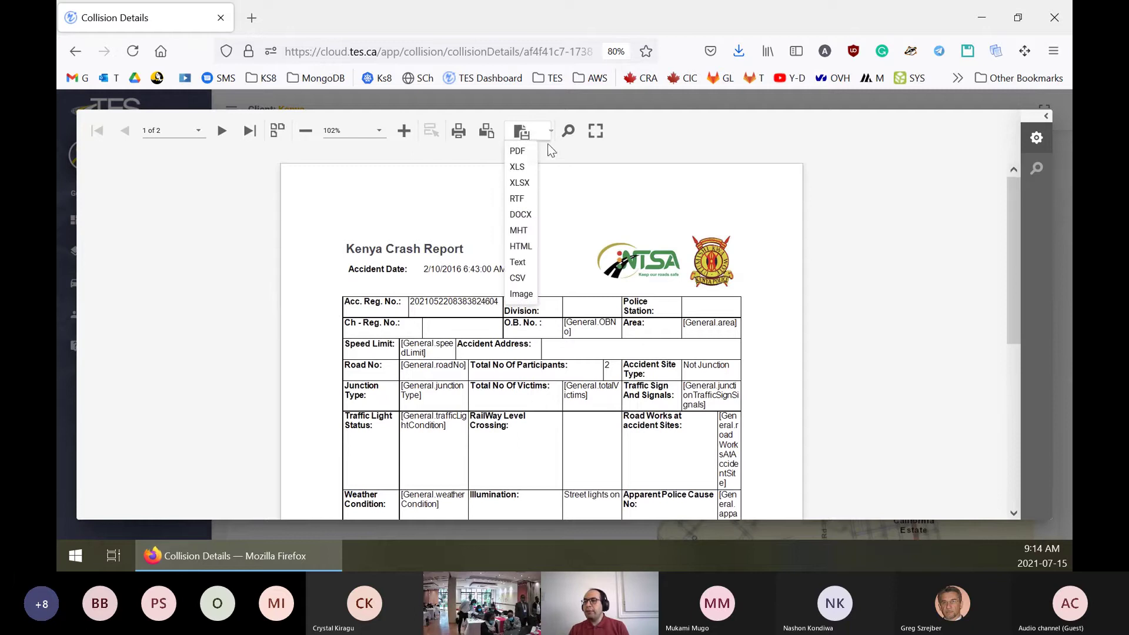
{"action": "left_click", "coordinate": [520, 151]}
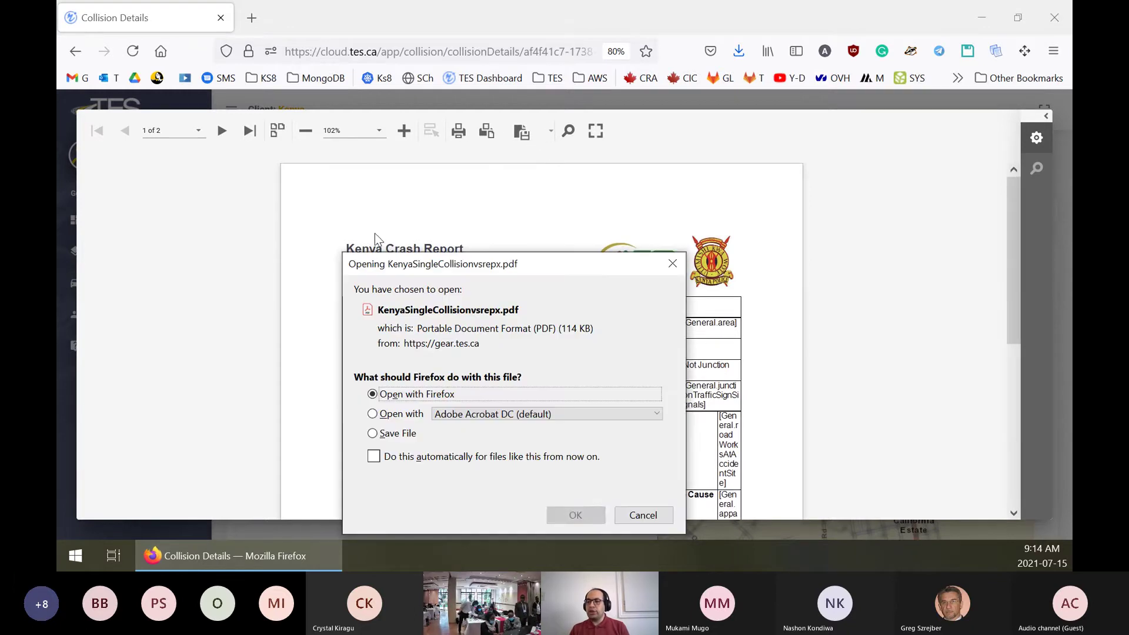
{"action": "left_click", "coordinate": [573, 515]}
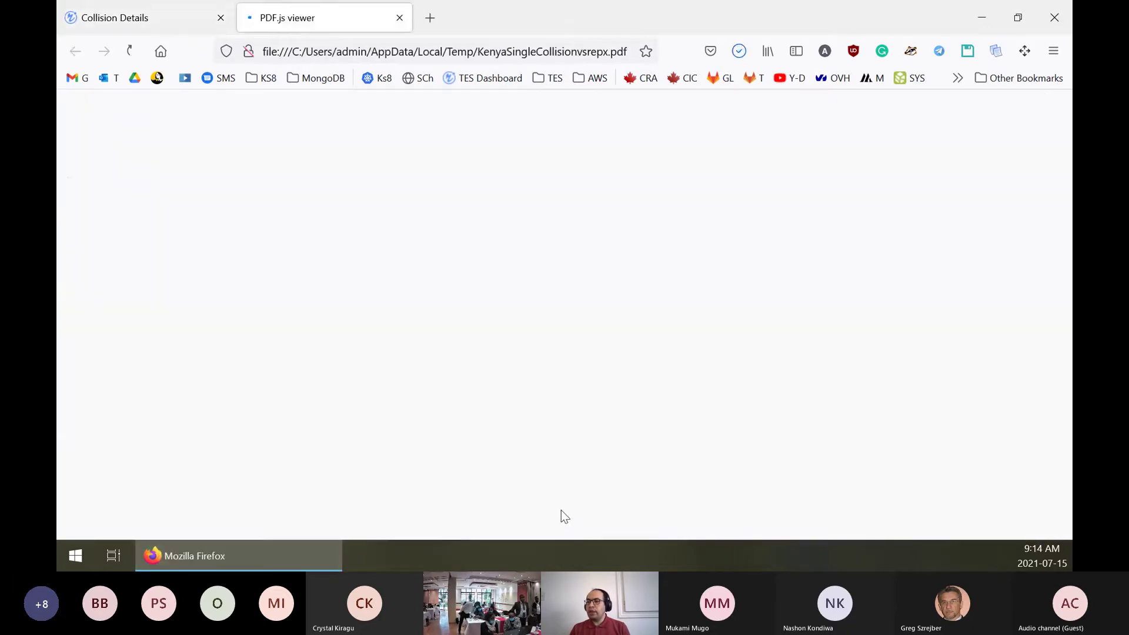
Look through the first page of the exported crash report PDF and close it
{"action": "scroll", "coordinate": [470, 300], "scroll_direction": "down", "scroll_amount": 15}
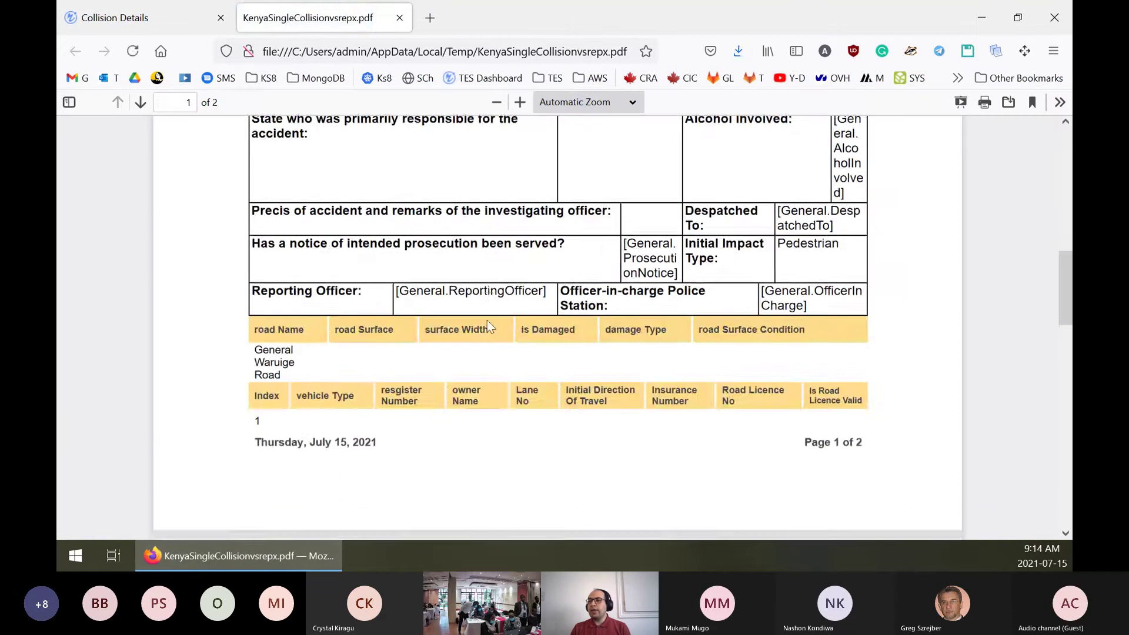
{"action": "scroll", "coordinate": [471, 318], "scroll_direction": "up", "scroll_amount": 15}
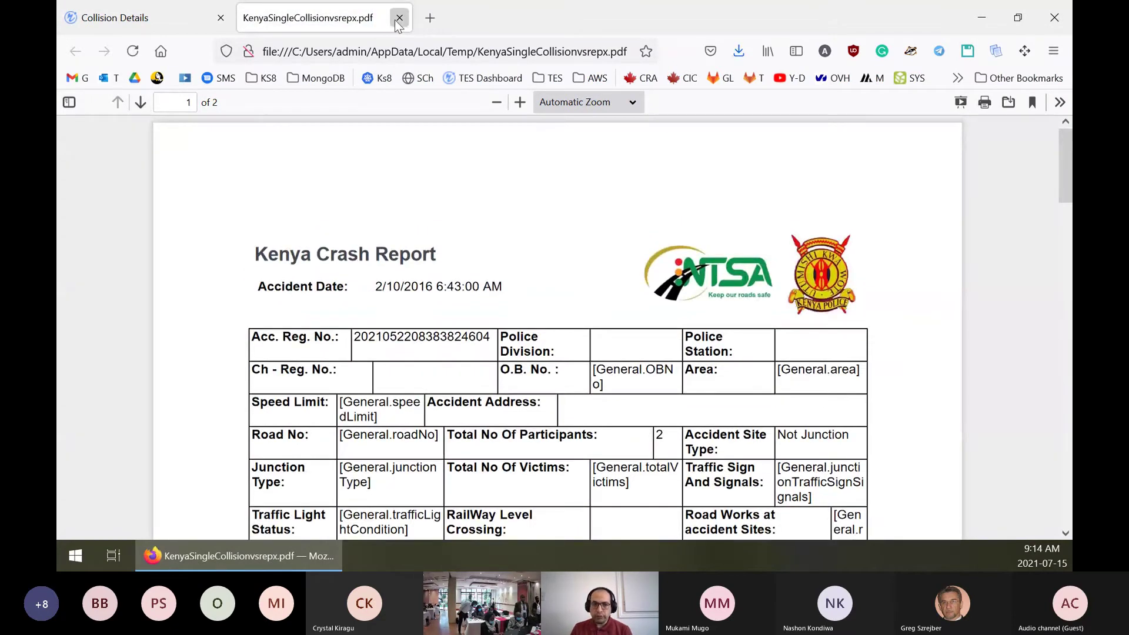
{"action": "left_click", "coordinate": [399, 19]}
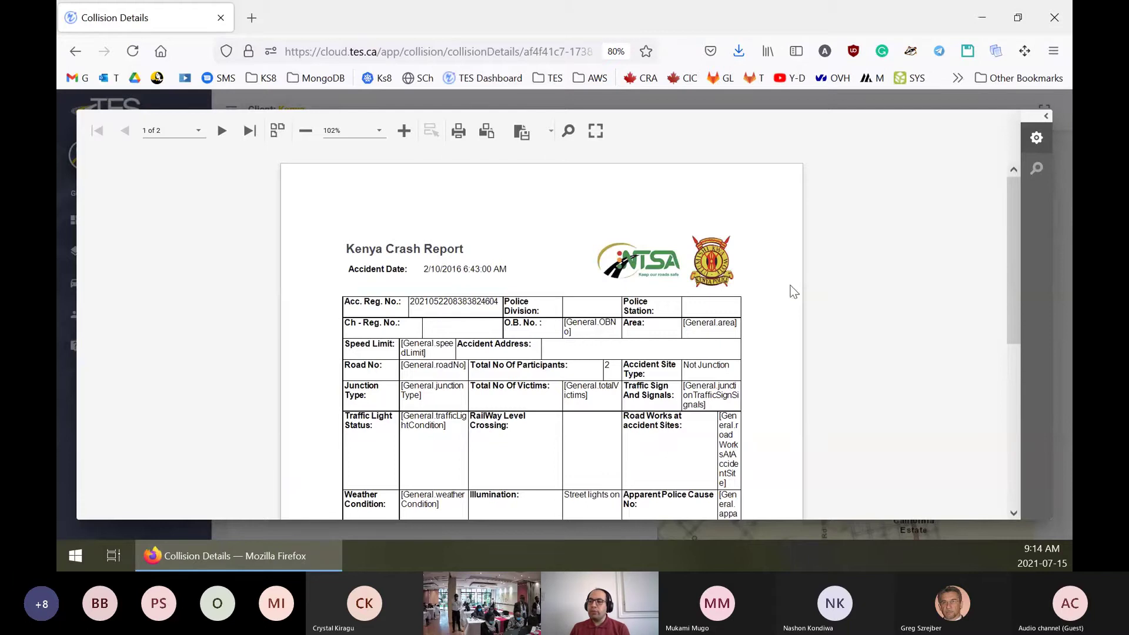
Close the Report Viewer and return to the collisions list
{"action": "left_click", "coordinate": [973, 100]}
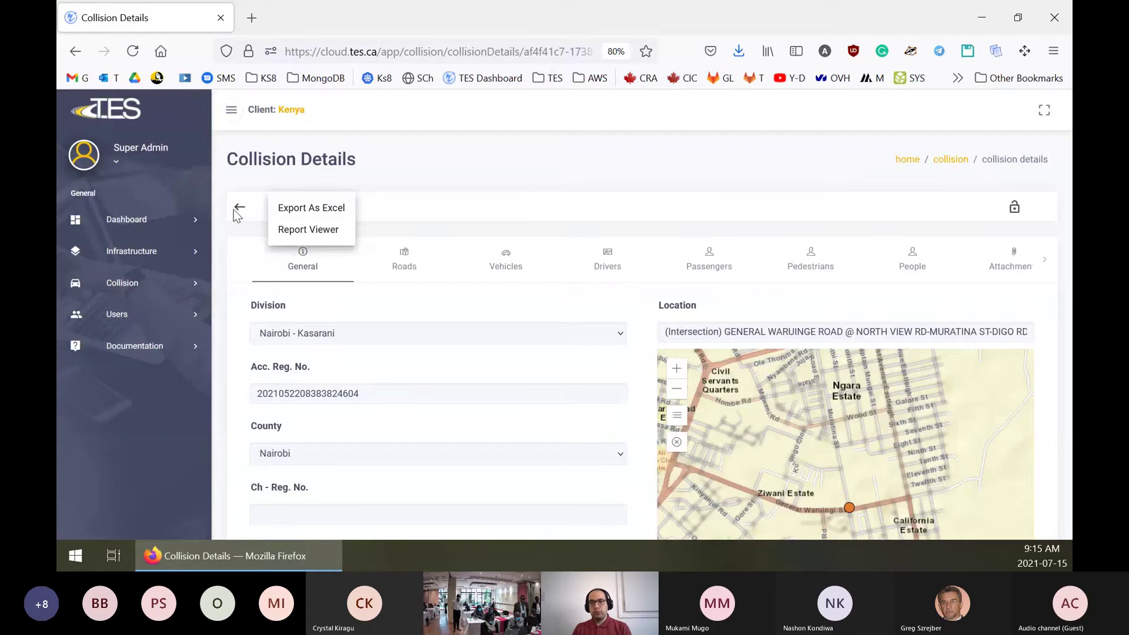
{"action": "left_click", "coordinate": [249, 228]}
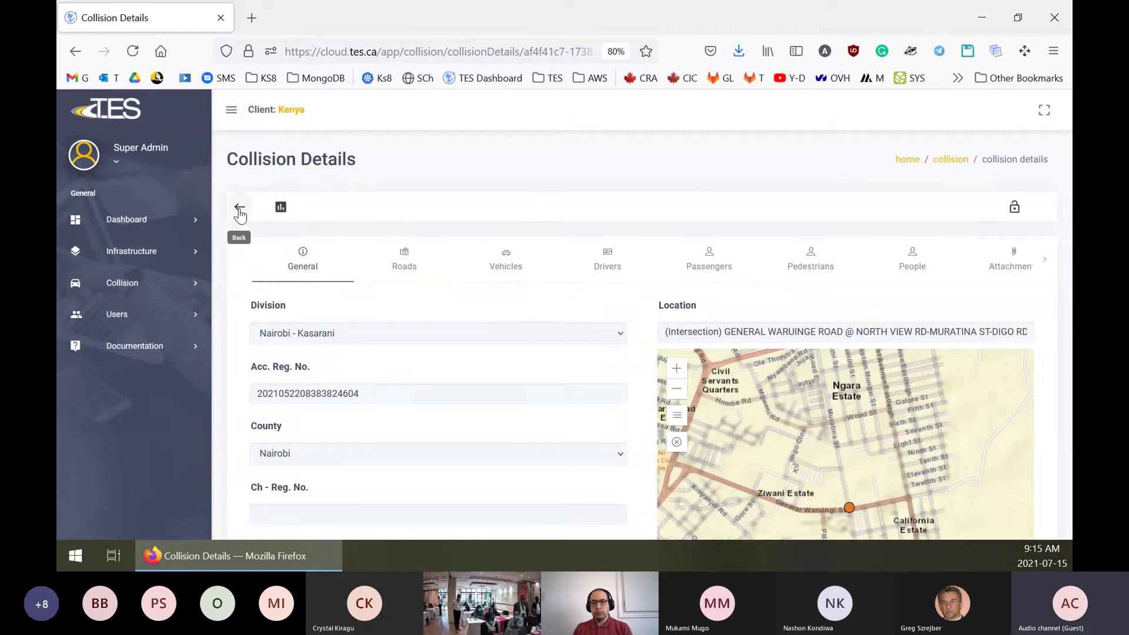
{"action": "left_click", "coordinate": [239, 209]}
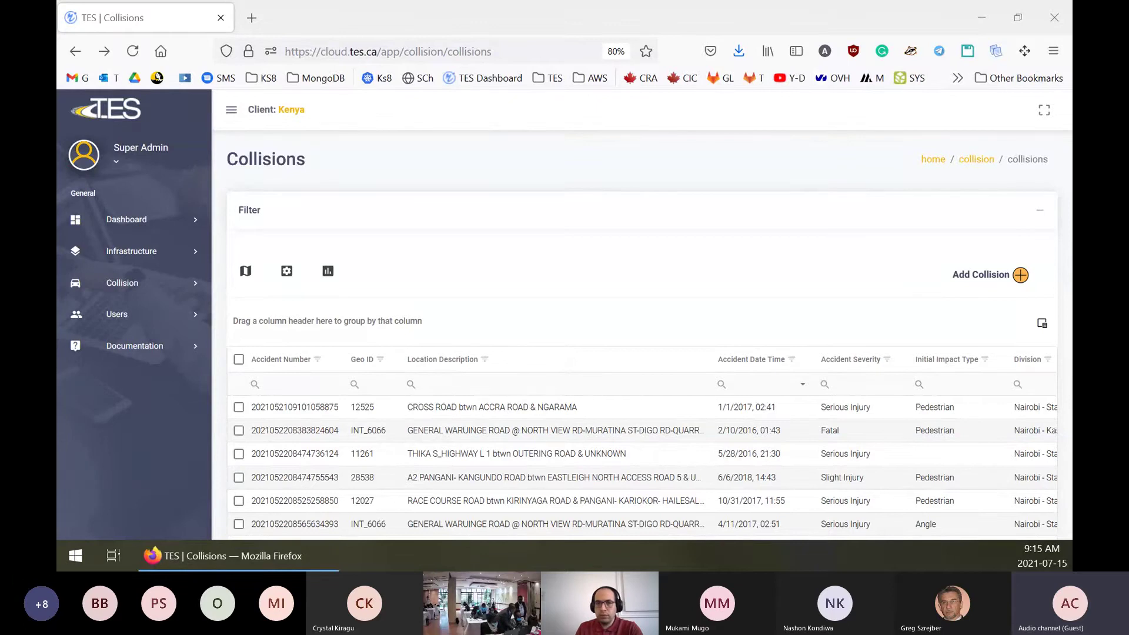
{"action": "mouse_move", "coordinate": [556, 6]}
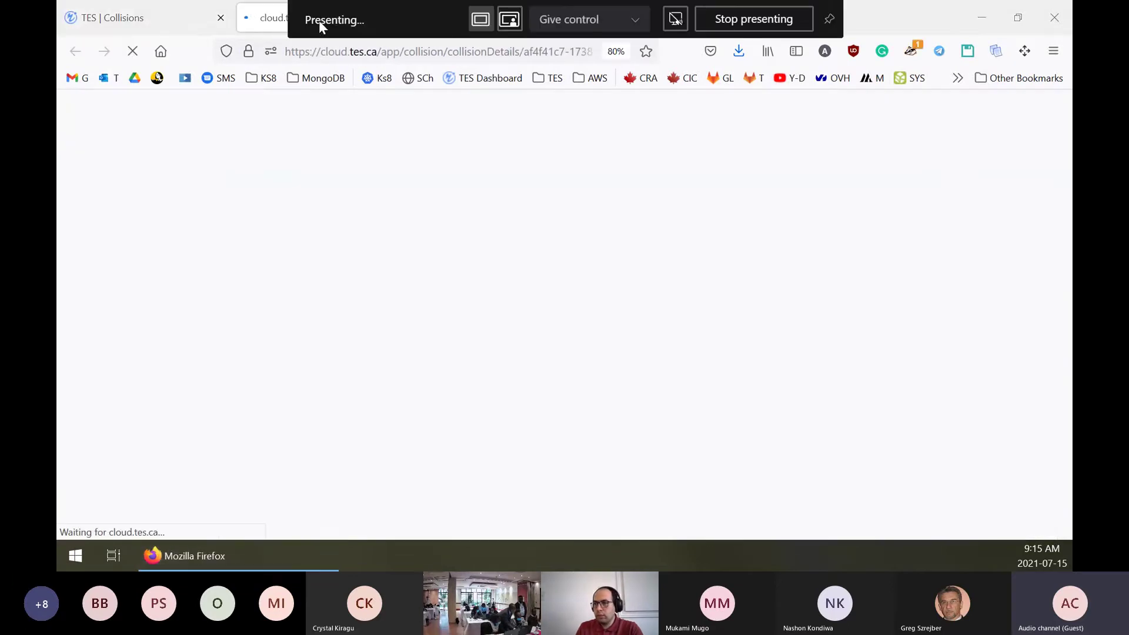
{"action": "key", "text": "alt+Left"}
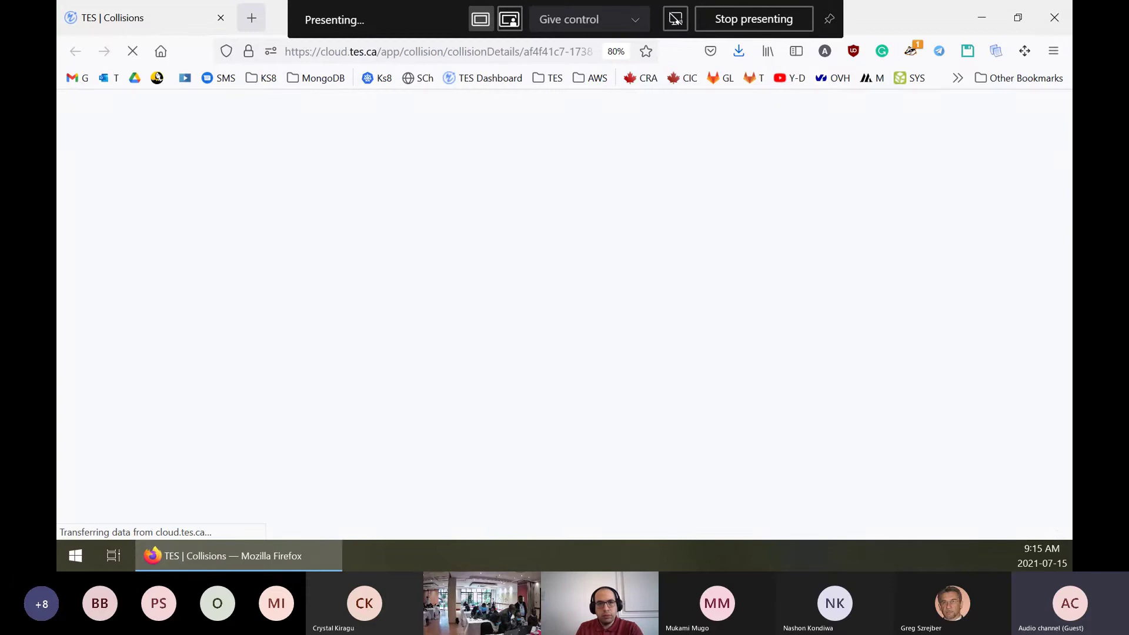
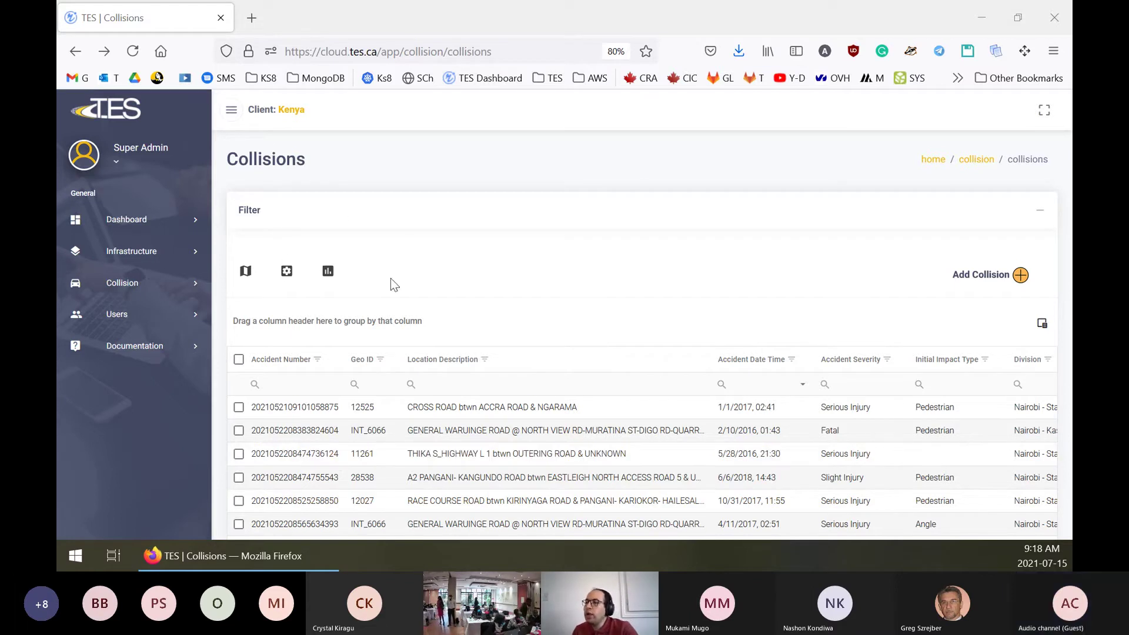
{"action": "scroll", "coordinate": [492, 373], "scroll_direction": "down", "scroll_amount": 3}
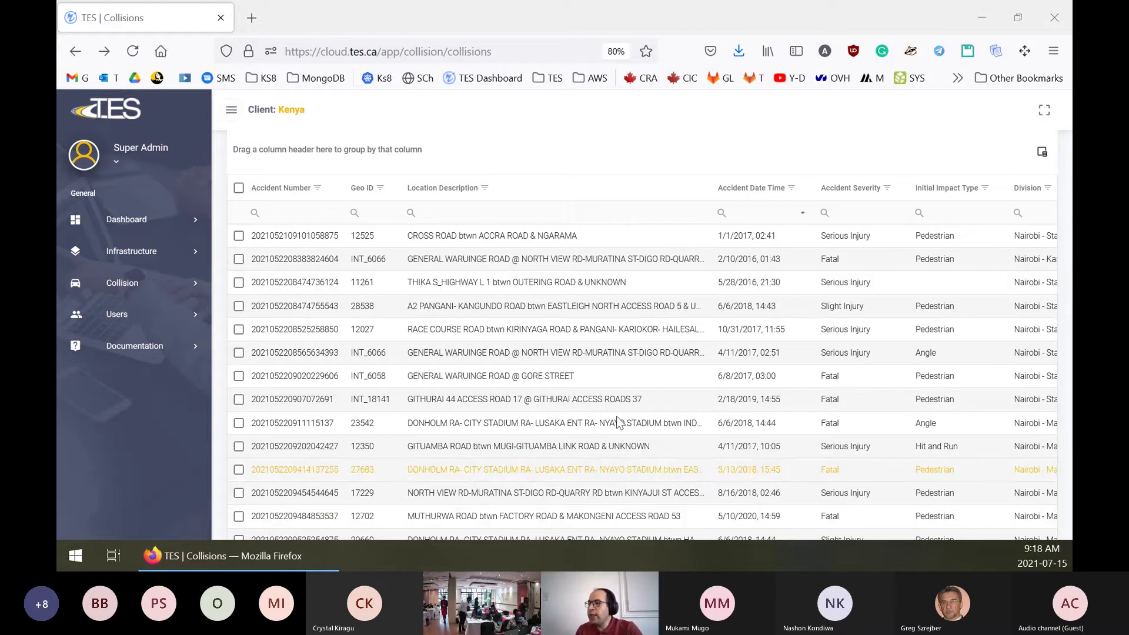
{"action": "scroll", "coordinate": [645, 344], "scroll_direction": "up", "scroll_amount": 3}
{"action": "scroll", "coordinate": [652, 347], "scroll_direction": "down", "scroll_amount": 2}
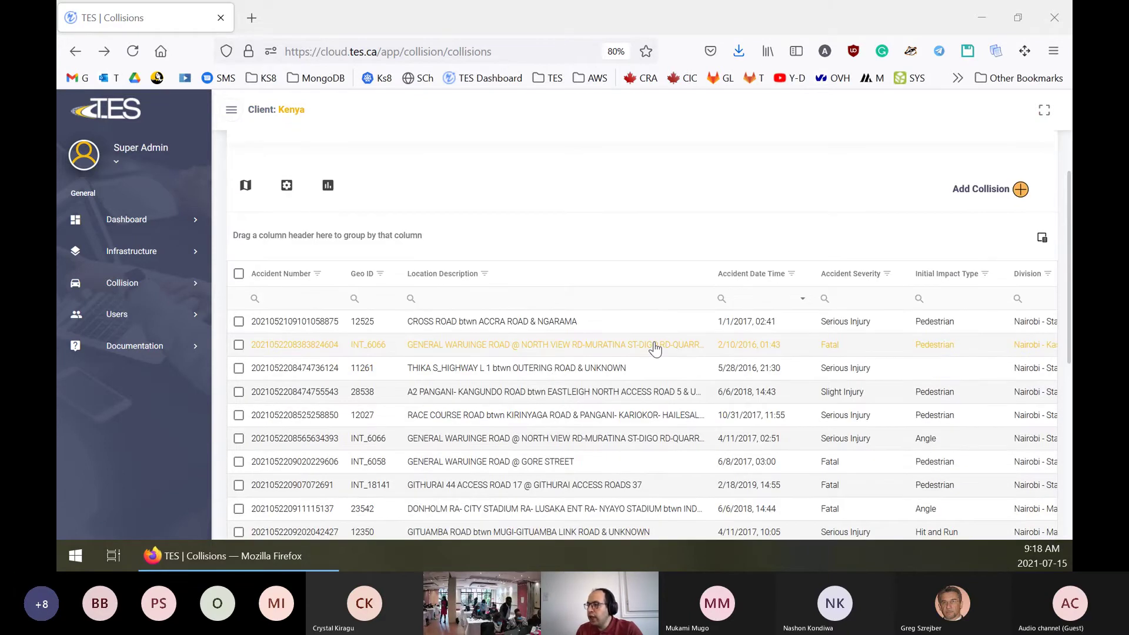
{"action": "scroll", "coordinate": [652, 344], "scroll_direction": "down", "scroll_amount": 1}
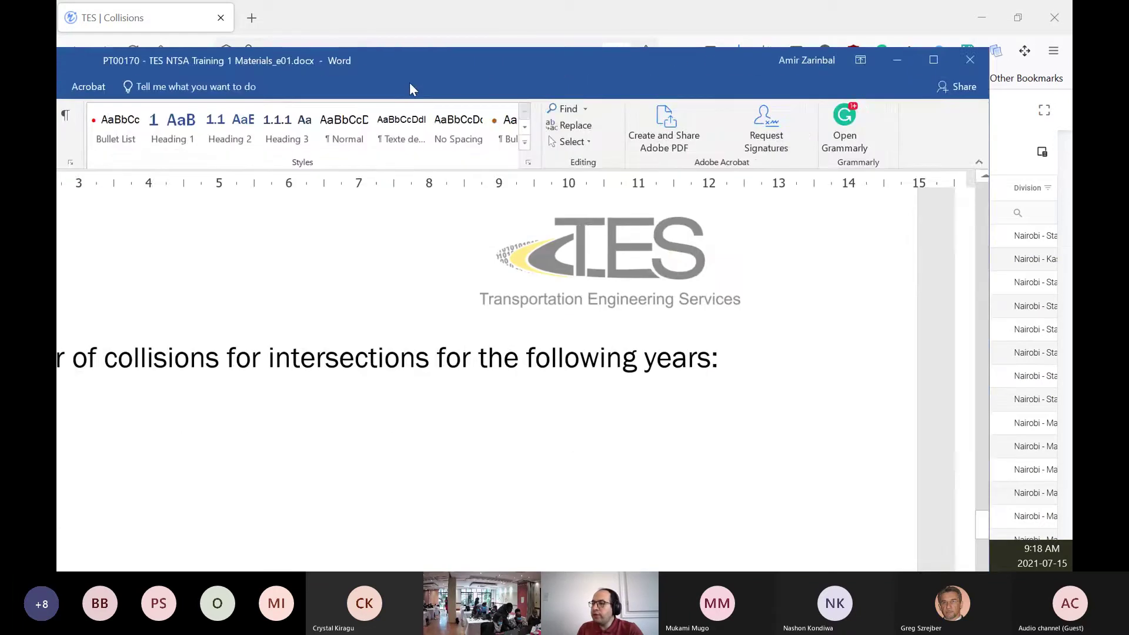
Maximize the TES NTSA training materials document in Word and read Question 1 about collisions at intersections
{"action": "left_click_drag", "start_coordinate": [409, 83], "coordinate": [573, 86]}
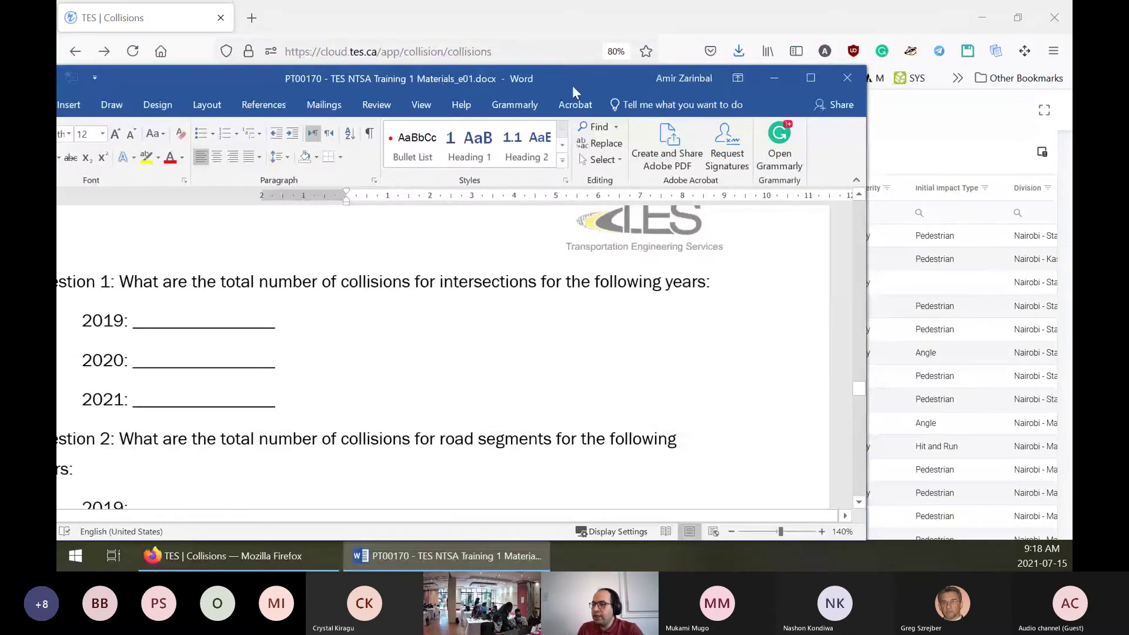
{"action": "double_click", "coordinate": [575, 86]}
{"action": "scroll", "coordinate": [473, 412], "scroll_direction": "up", "scroll_amount": 1}
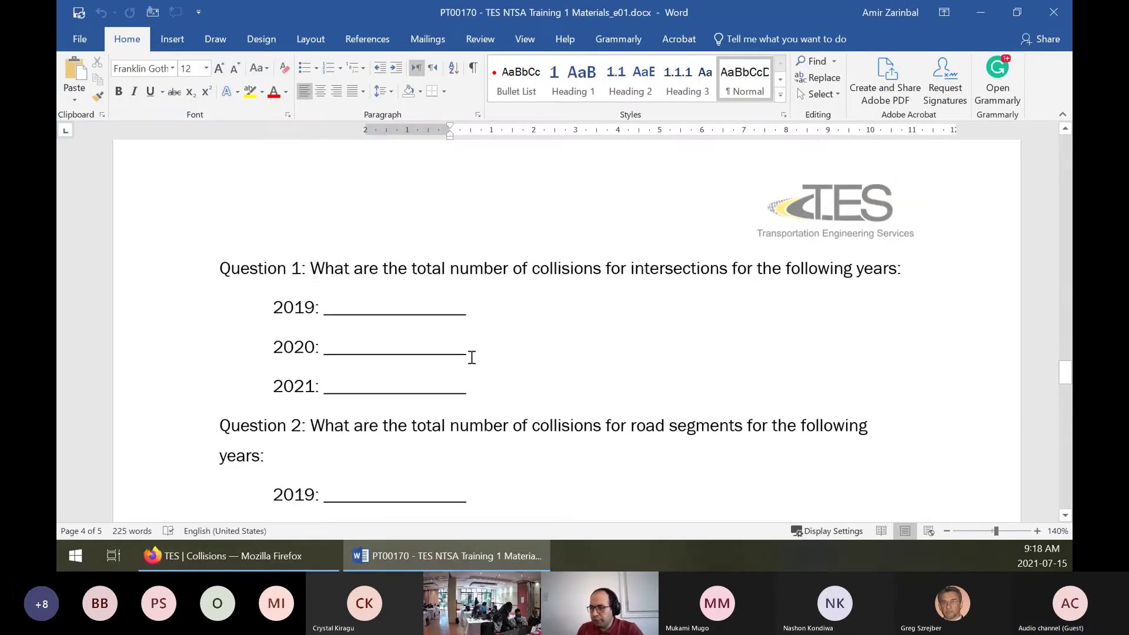
{"action": "left_click_drag", "start_coordinate": [314, 268], "coordinate": [787, 268]}
{"action": "left_click", "coordinate": [548, 292]}
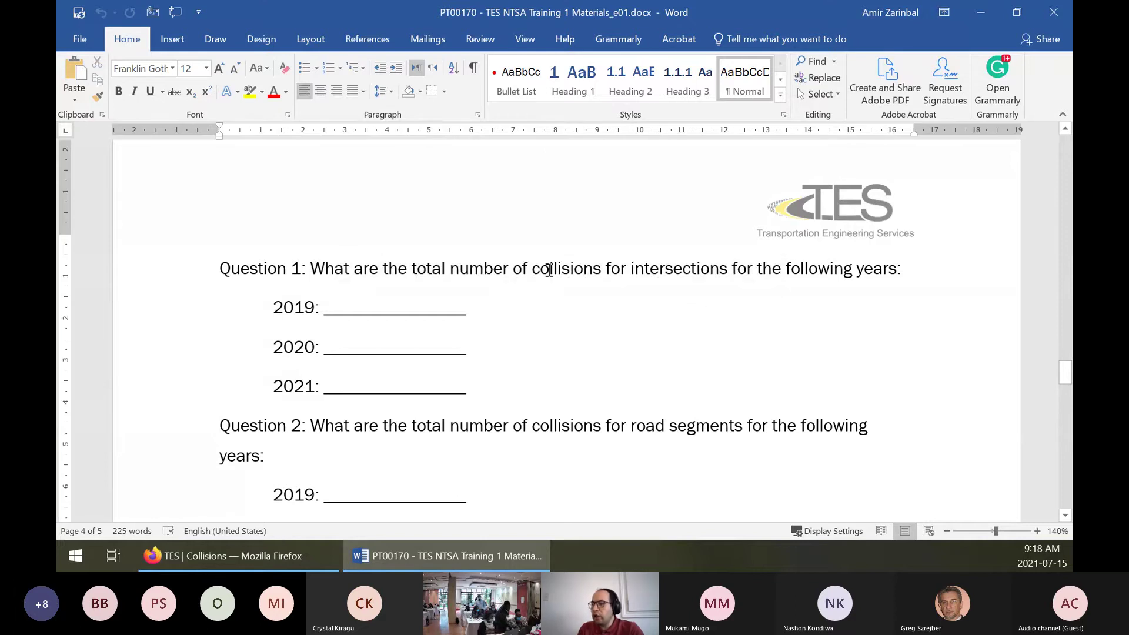
Reduce the document zoom to 110% and view the cover page of the training materials
{"action": "scroll", "coordinate": [507, 249], "scroll_direction": "down", "scroll_amount": 1, "text": "ctrl"}
{"action": "scroll", "coordinate": [505, 253], "scroll_direction": "up", "scroll_amount": 15}
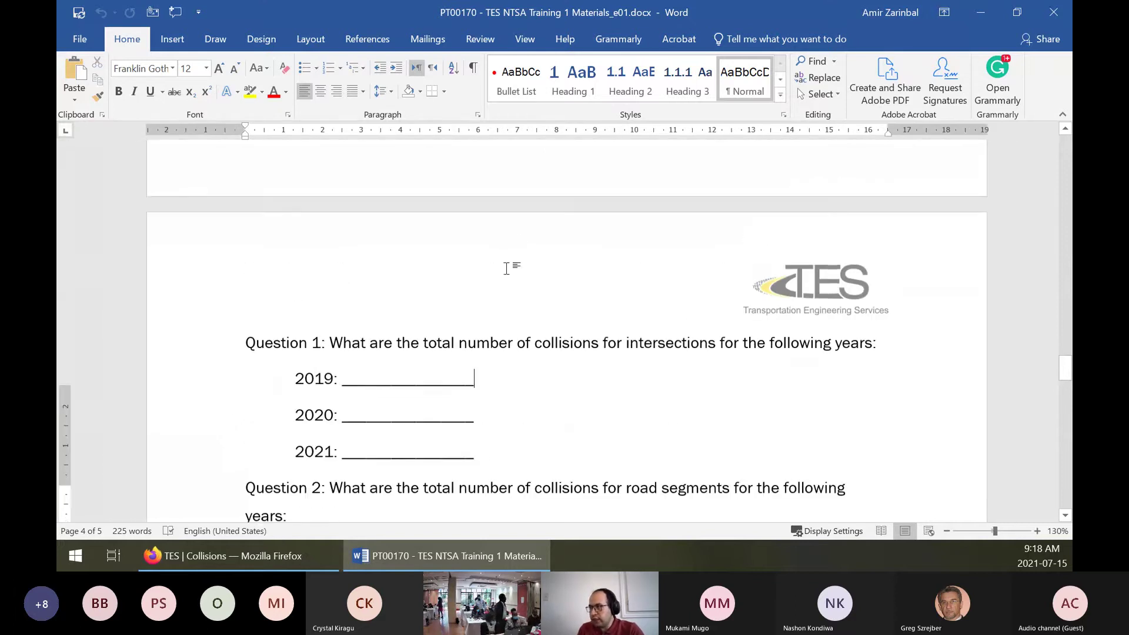
{"action": "scroll", "coordinate": [440, 300], "scroll_direction": "up", "scroll_amount": 15}
{"action": "scroll", "coordinate": [440, 300], "scroll_direction": "down", "scroll_amount": 1, "text": "ctrl"}
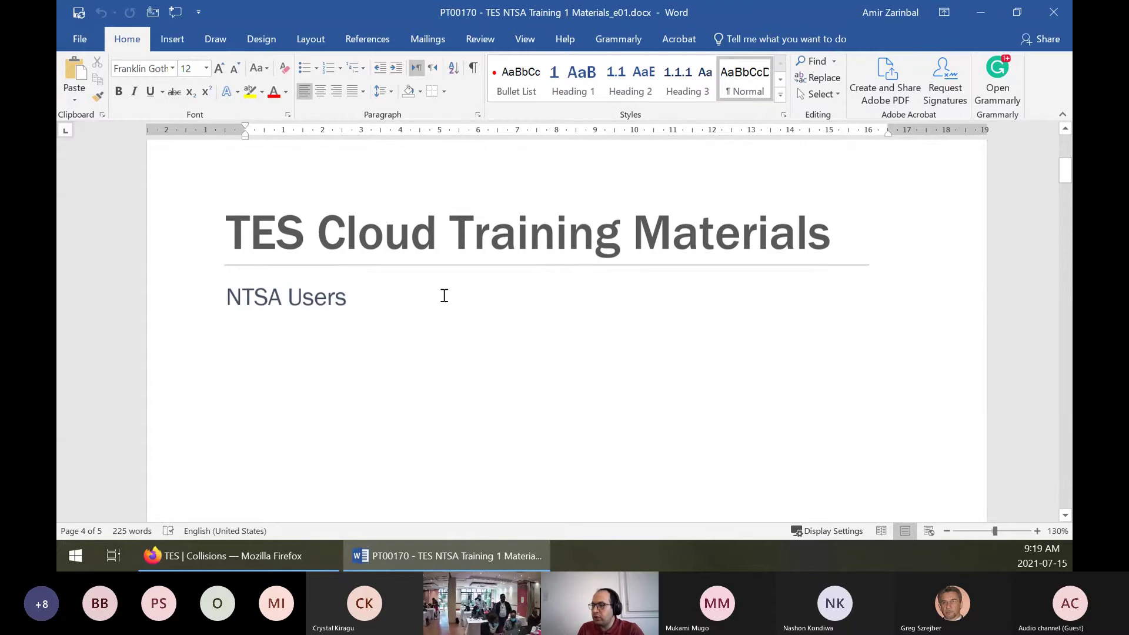
{"action": "scroll", "coordinate": [440, 299], "scroll_direction": "down", "scroll_amount": 2}
{"action": "scroll", "coordinate": [440, 299], "scroll_direction": "down", "scroll_amount": 1, "text": "ctrl"}
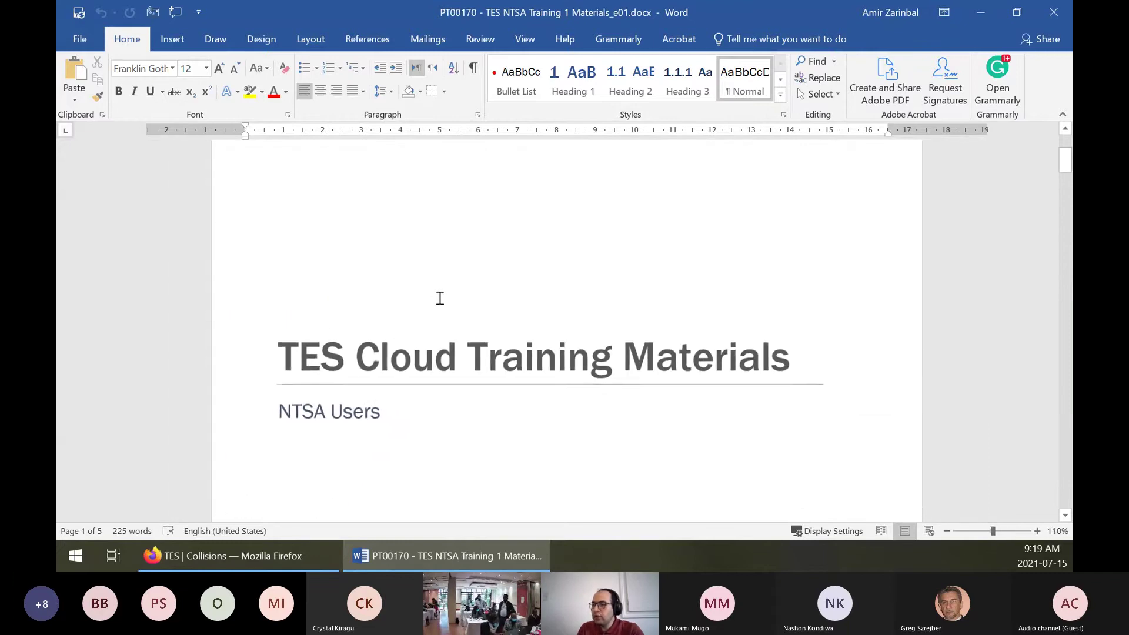
Delete surplus empty lines on the blank second page to remove the extra page before the questions
{"action": "scroll", "coordinate": [470, 307], "scroll_direction": "down", "scroll_amount": 10}
{"action": "scroll", "coordinate": [477, 308], "scroll_direction": "down", "scroll_amount": 5}
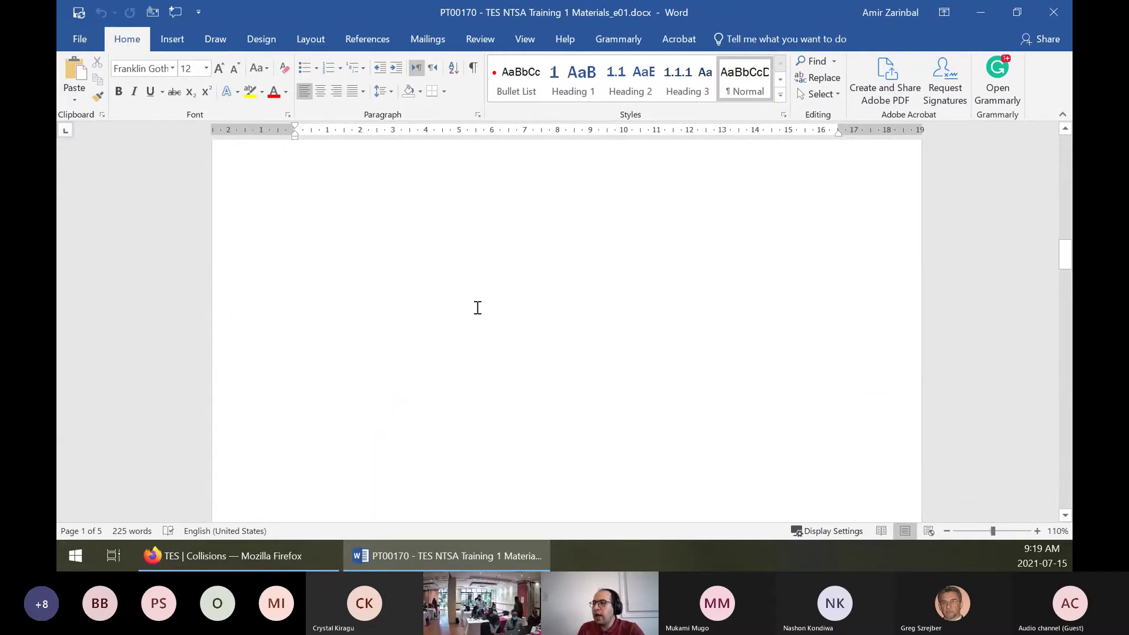
{"action": "left_click", "coordinate": [464, 302]}
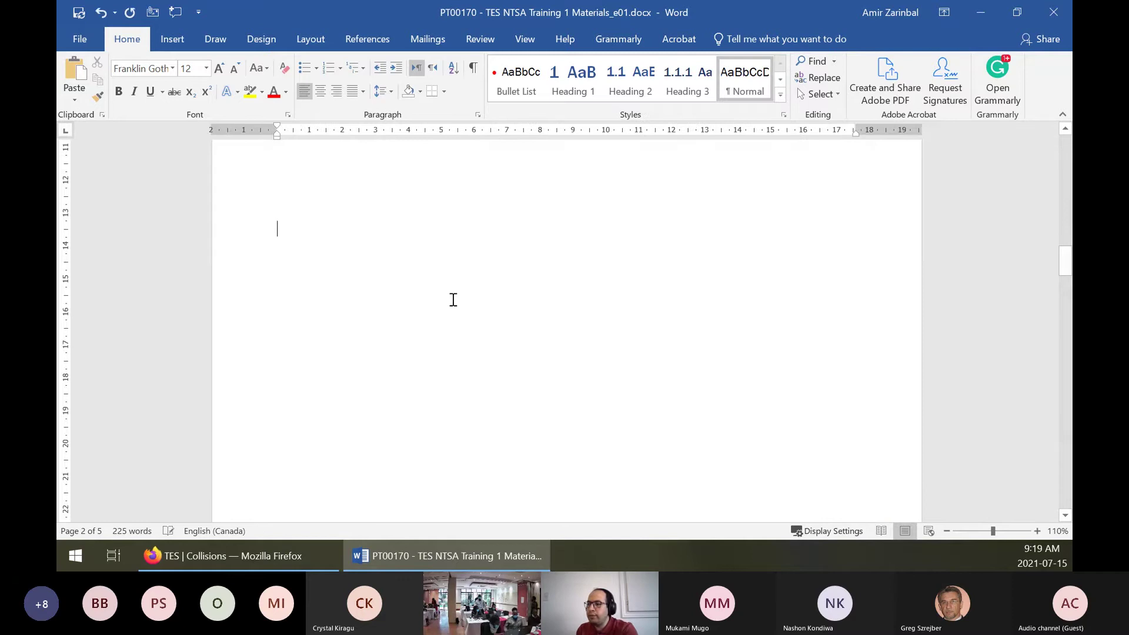
{"action": "key", "text": "BackSpace"}
{"action": "key", "text": "BackSpace"}
{"action": "key", "text": "BackSpace"}
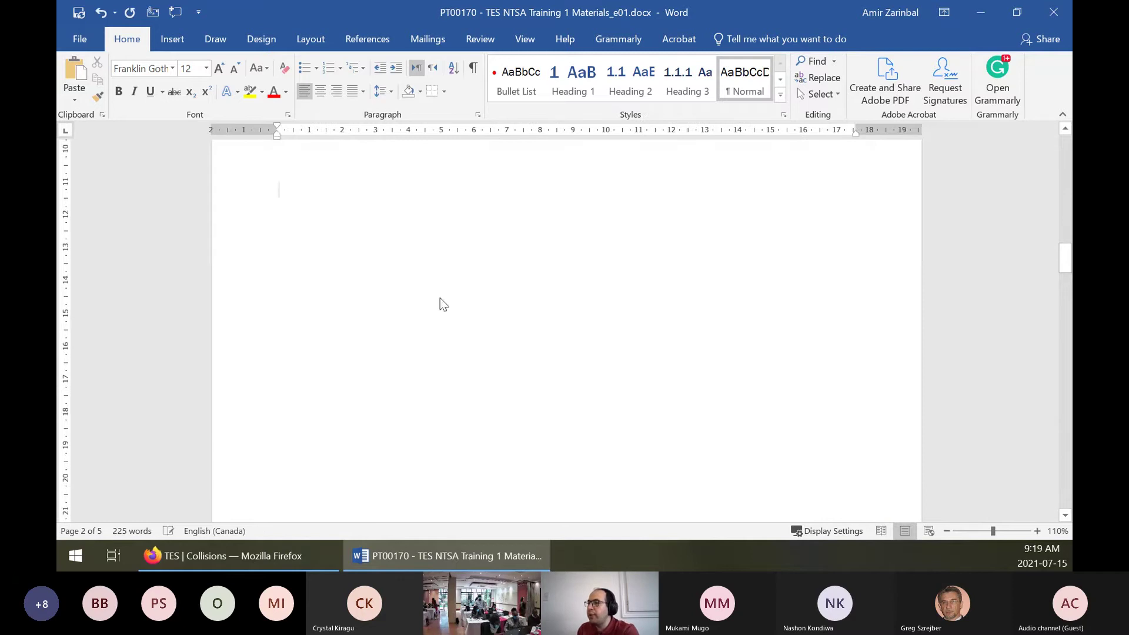
{"action": "scroll", "coordinate": [439, 303], "scroll_direction": "down", "scroll_amount": 10}
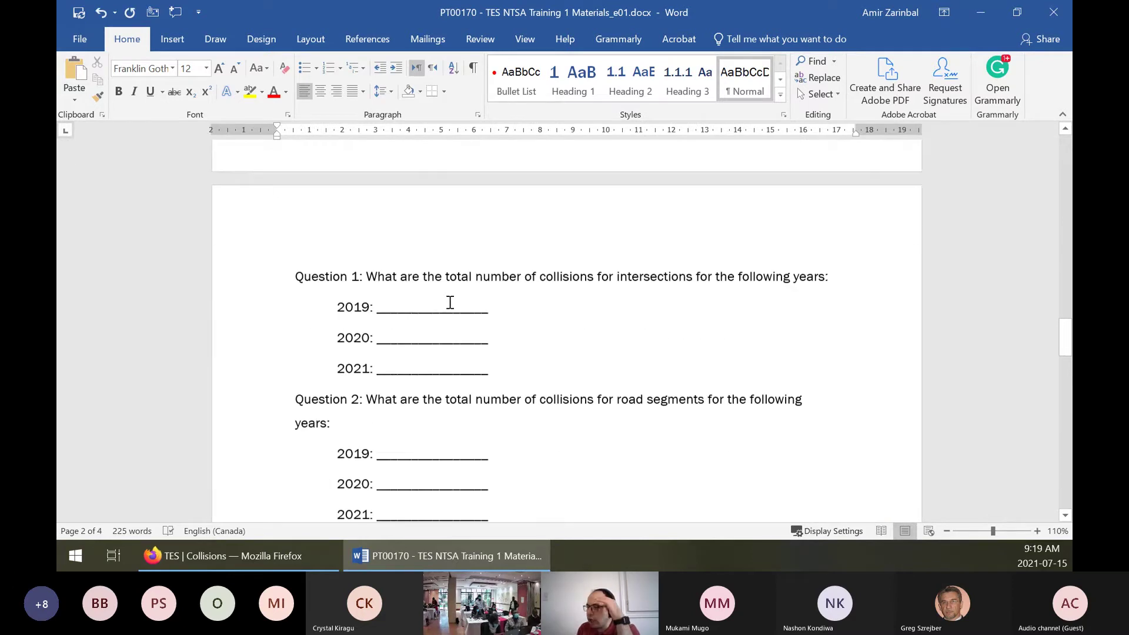
{"action": "scroll", "coordinate": [450, 300], "scroll_direction": "up", "scroll_amount": 1}
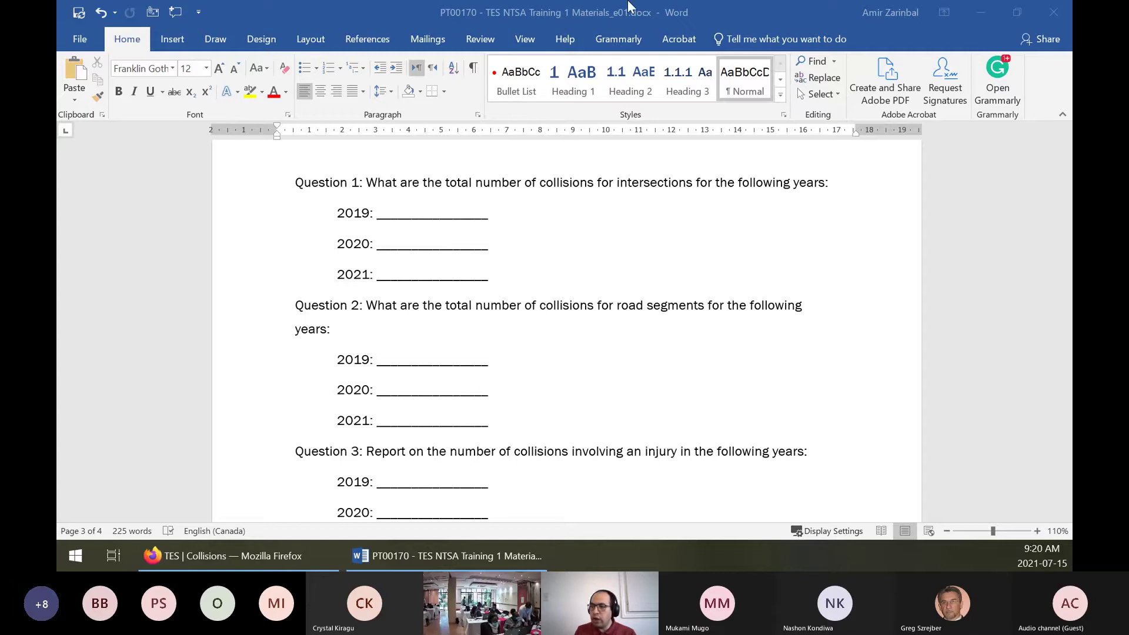
Check the cover page and the blank page ii that follows it
{"action": "scroll", "coordinate": [592, 310], "scroll_direction": "up", "scroll_amount": 5}
{"action": "scroll", "coordinate": [494, 327], "scroll_direction": "up", "scroll_amount": 5}
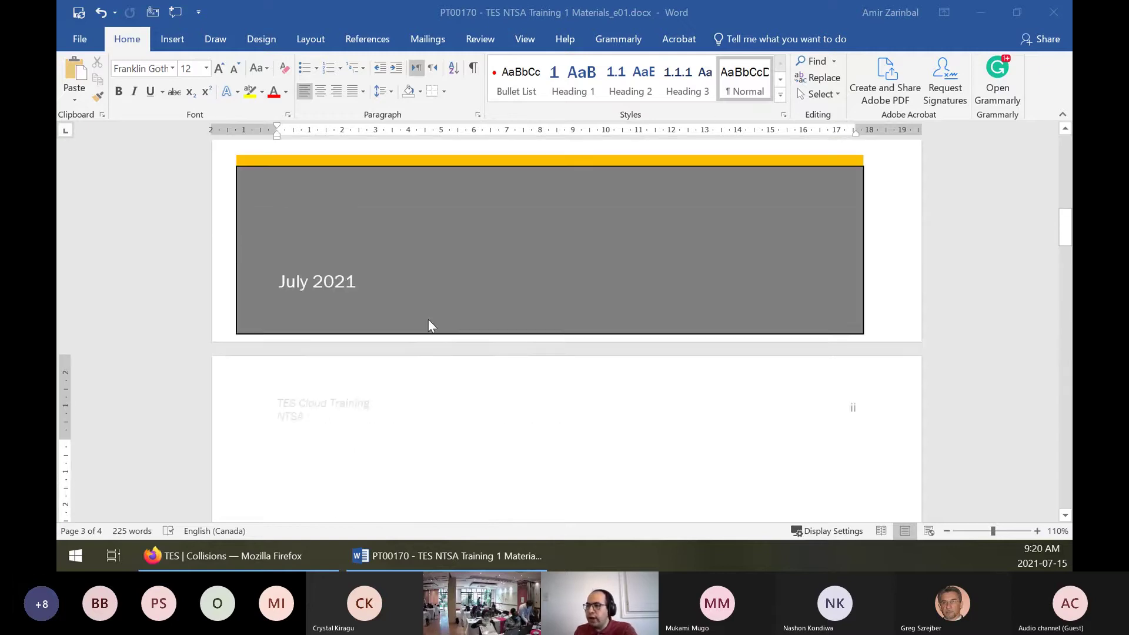
{"action": "scroll", "coordinate": [421, 388], "scroll_direction": "down", "scroll_amount": 2}
{"action": "left_click", "coordinate": [390, 427]}
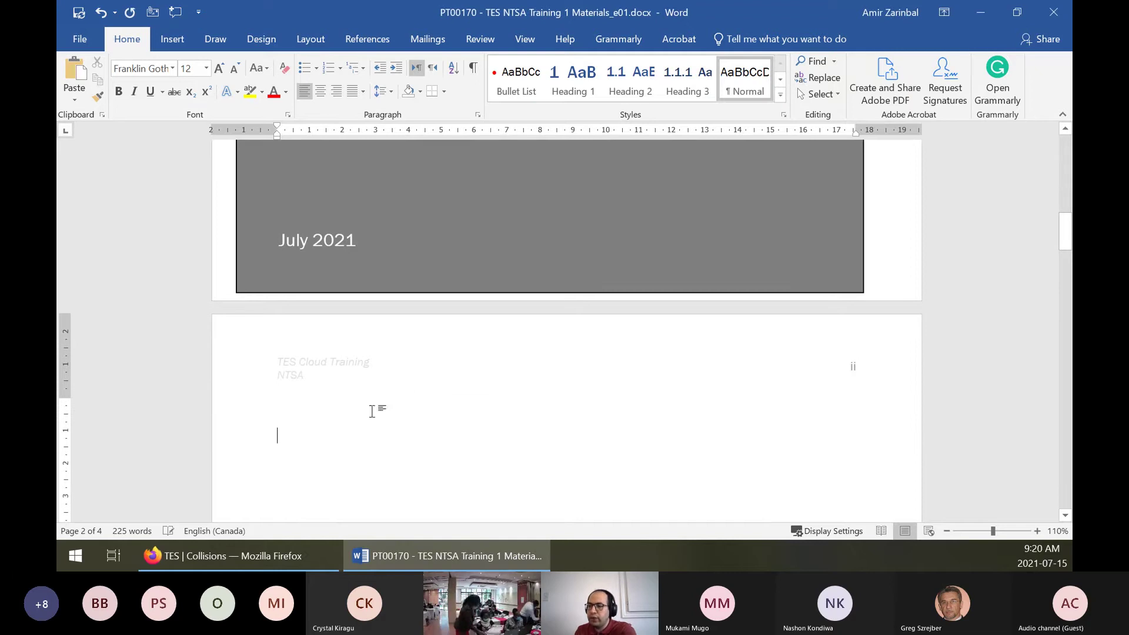
{"action": "key", "text": "Up"}
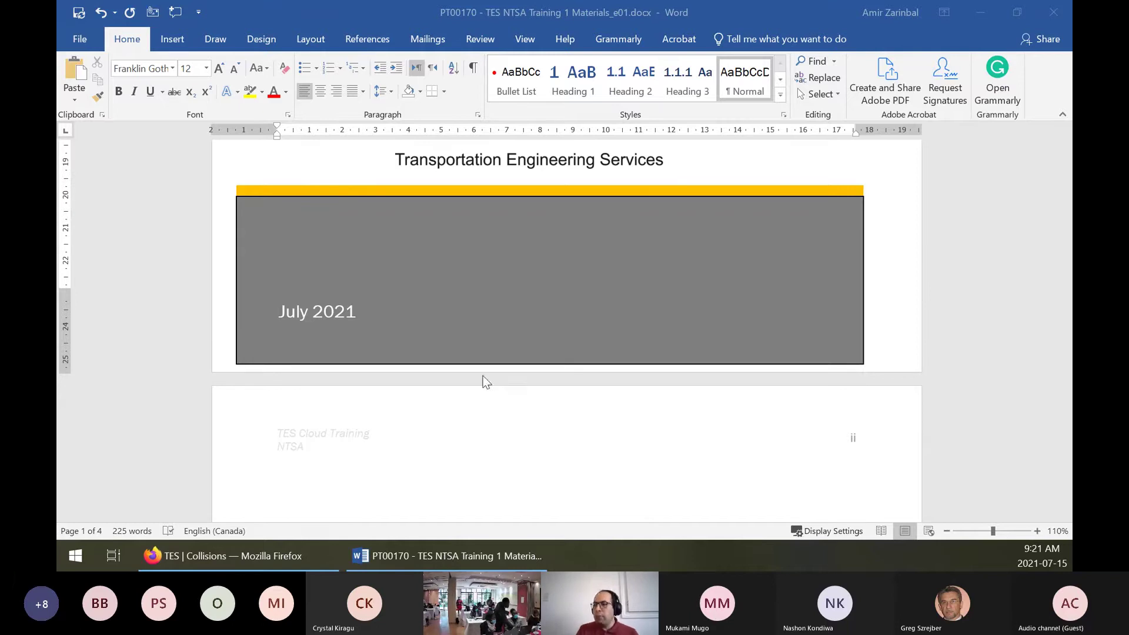
Return to Question 1 and examine its wording on intersections and the requested years
{"action": "scroll", "coordinate": [448, 379], "scroll_direction": "down", "scroll_amount": 5}
{"action": "scroll", "coordinate": [429, 376], "scroll_direction": "down", "scroll_amount": 10}
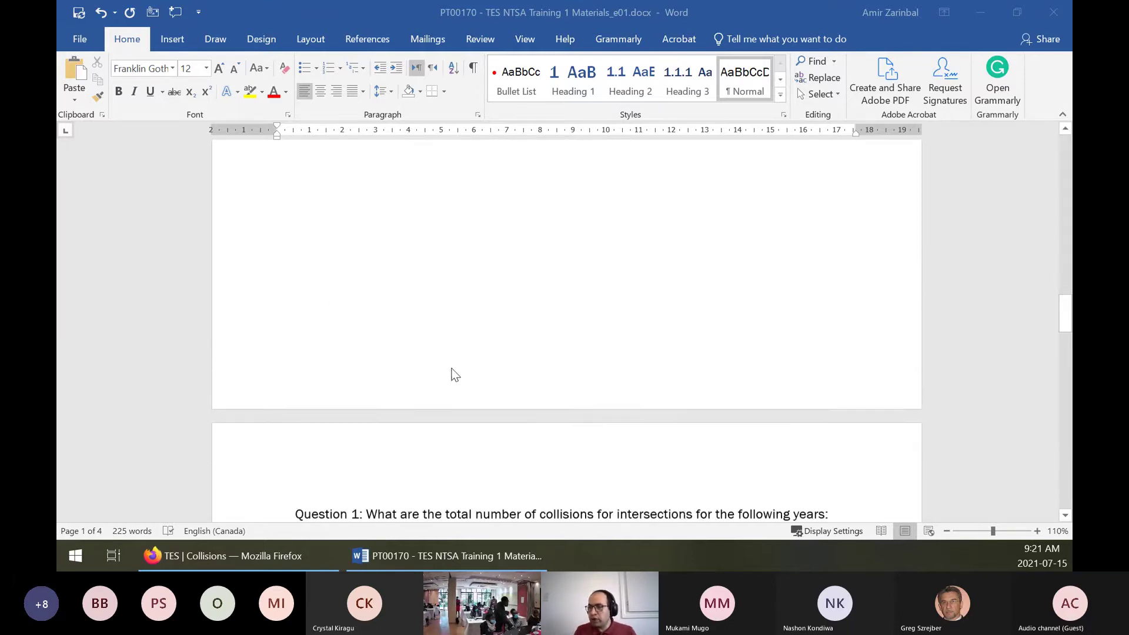
{"action": "scroll", "coordinate": [458, 371], "scroll_direction": "down", "scroll_amount": 1}
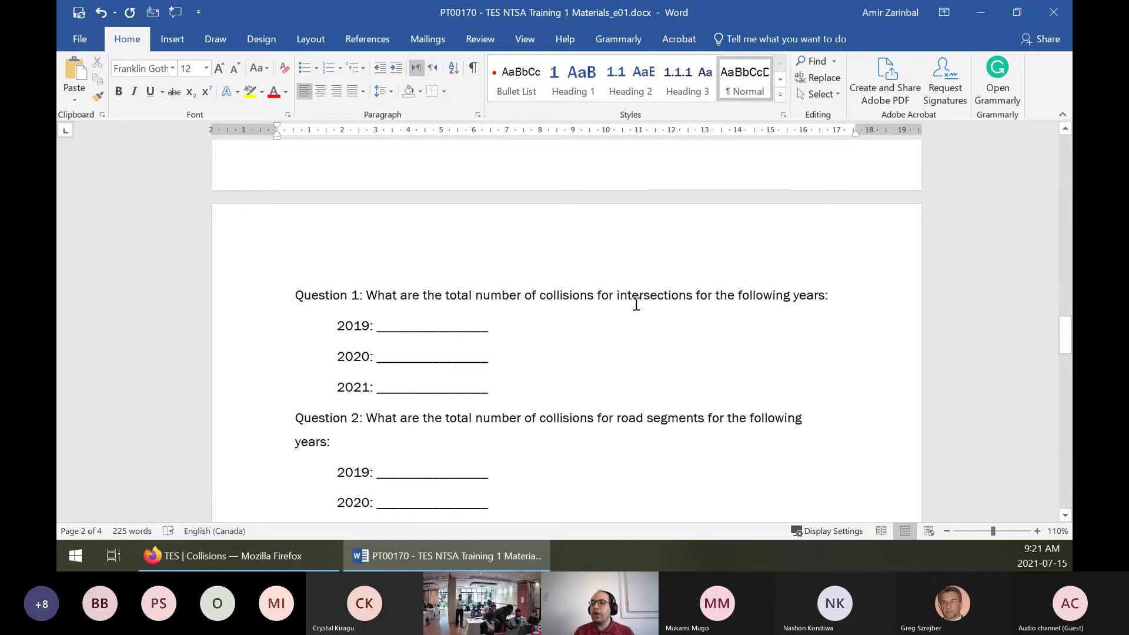
{"action": "double_click", "coordinate": [657, 304]}
{"action": "left_click", "coordinate": [775, 302]}
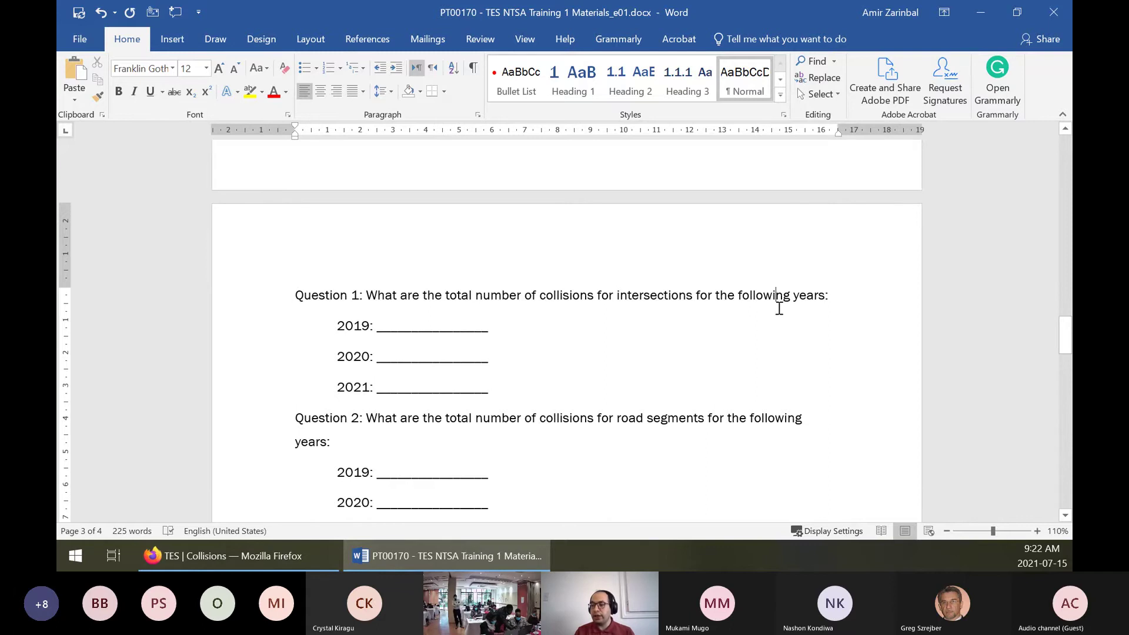
Switch to the TES Collisions page in Firefox and filter the Geo ID column for values containing "INT"
{"action": "left_click", "coordinate": [271, 549]}
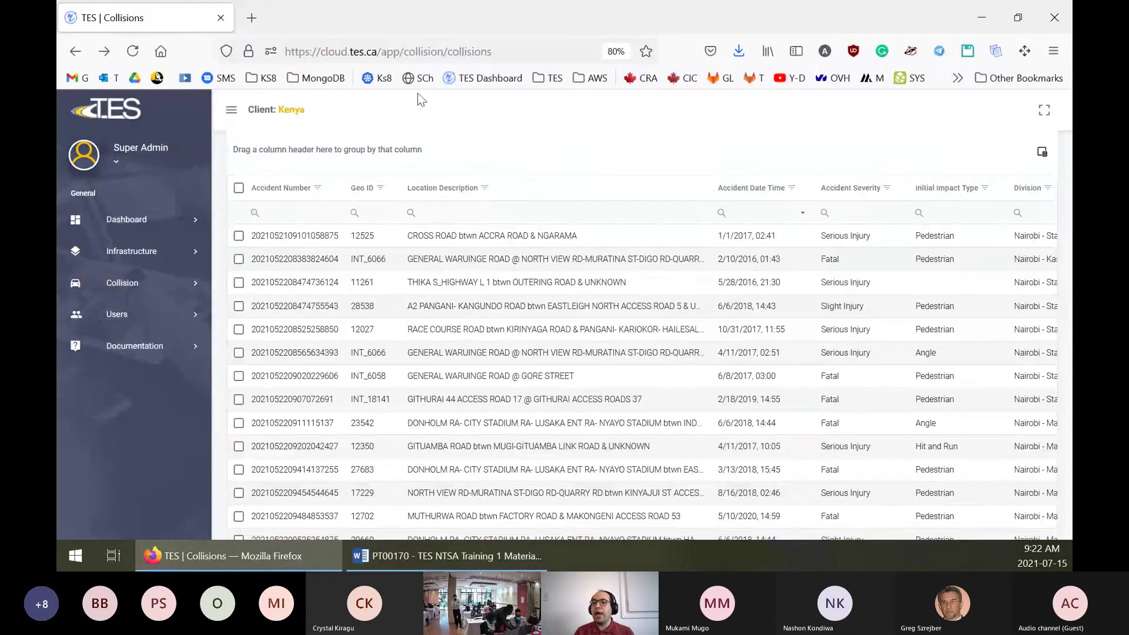
{"action": "scroll", "coordinate": [418, 229], "scroll_direction": "up", "scroll_amount": 3}
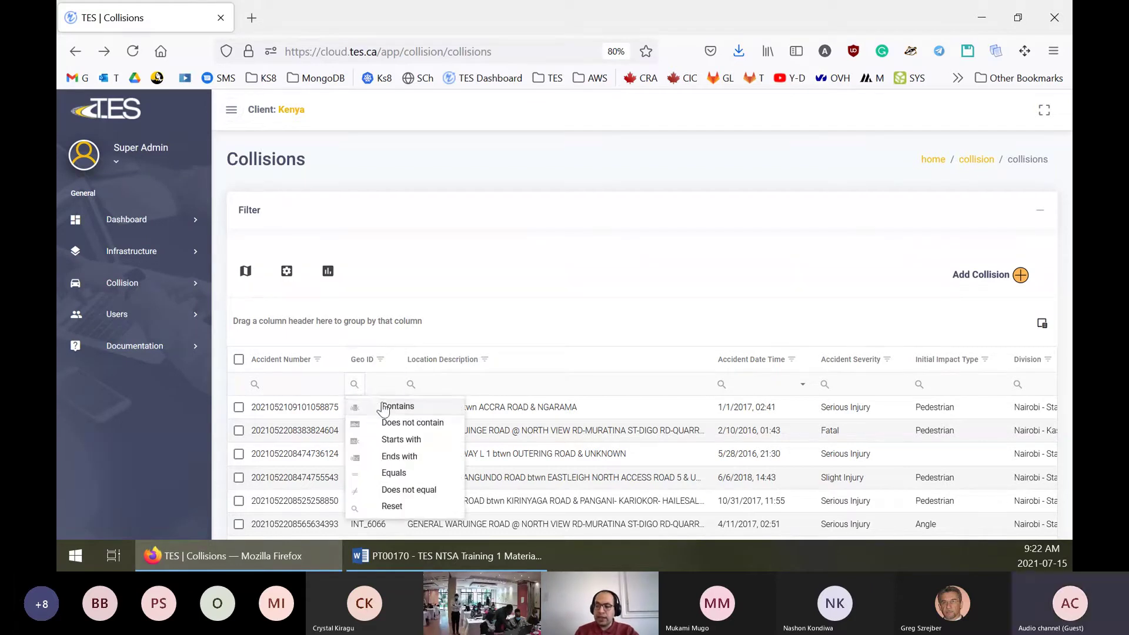
{"action": "left_click", "coordinate": [383, 384]}
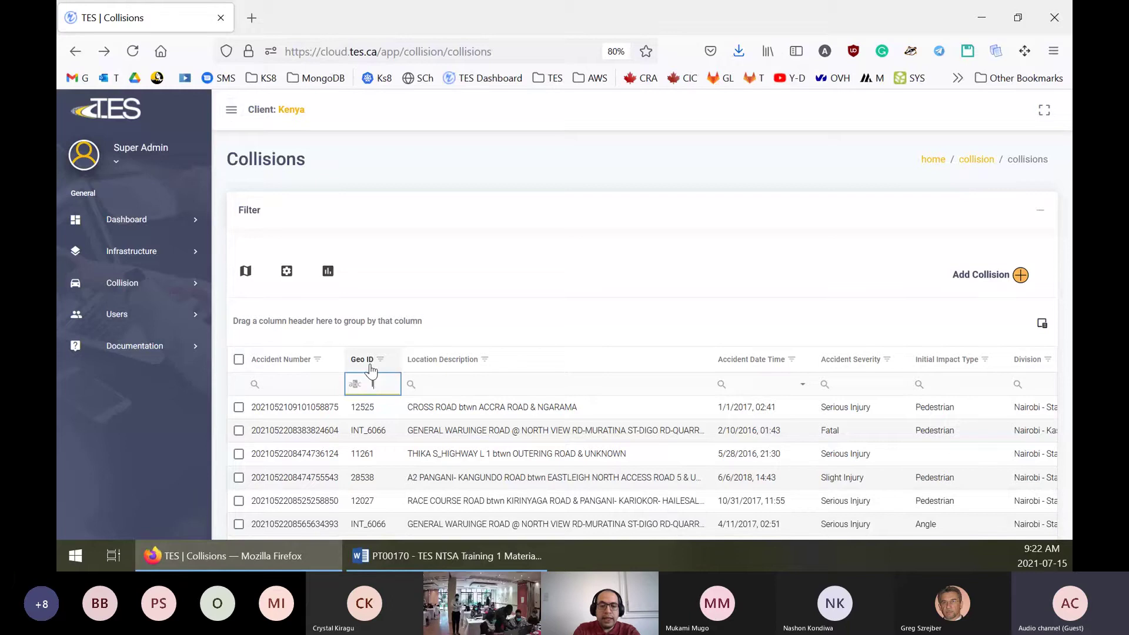
{"action": "type", "text": "INT"}
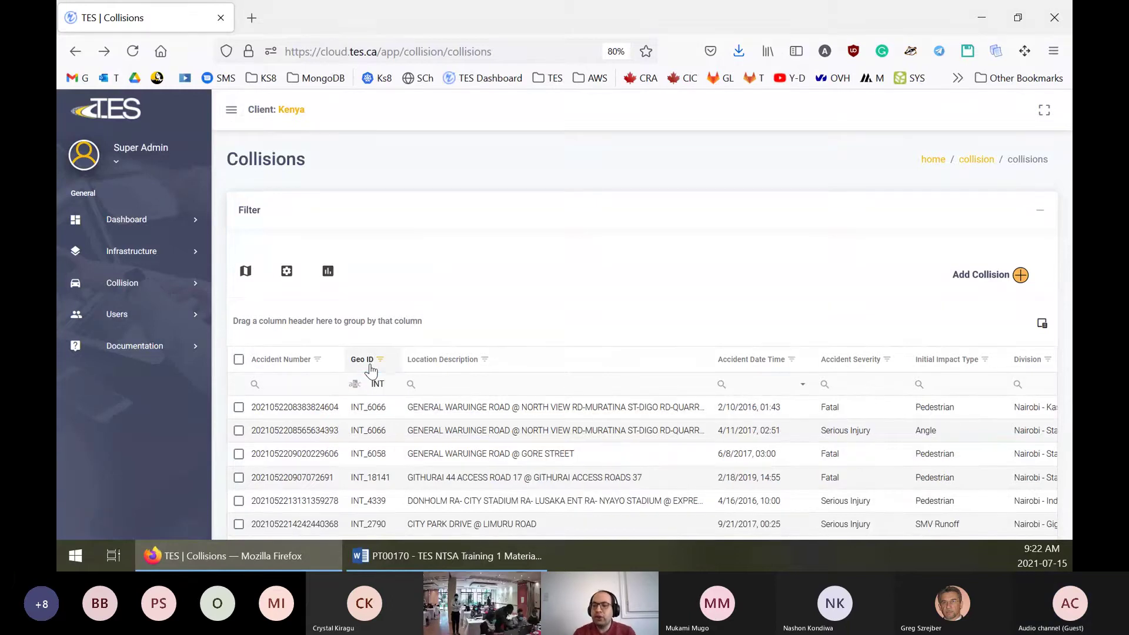
Review the filtered intersection collisions and check their total count below the list
{"action": "scroll", "coordinate": [578, 230], "scroll_direction": "down", "scroll_amount": 3}
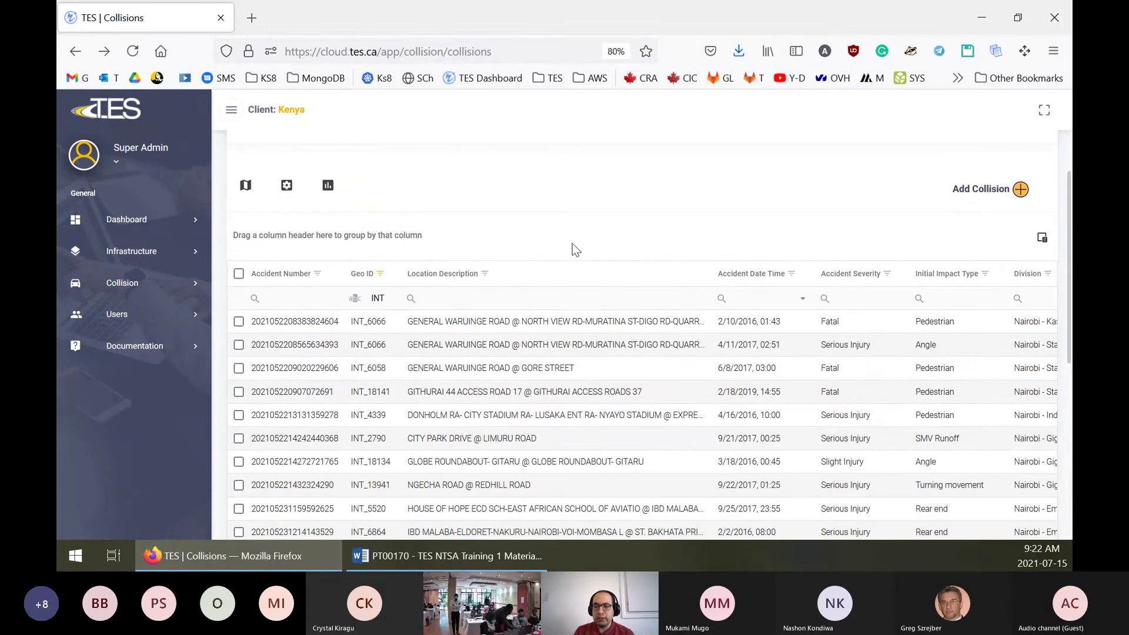
{"action": "scroll", "coordinate": [588, 283], "scroll_direction": "down", "scroll_amount": 1}
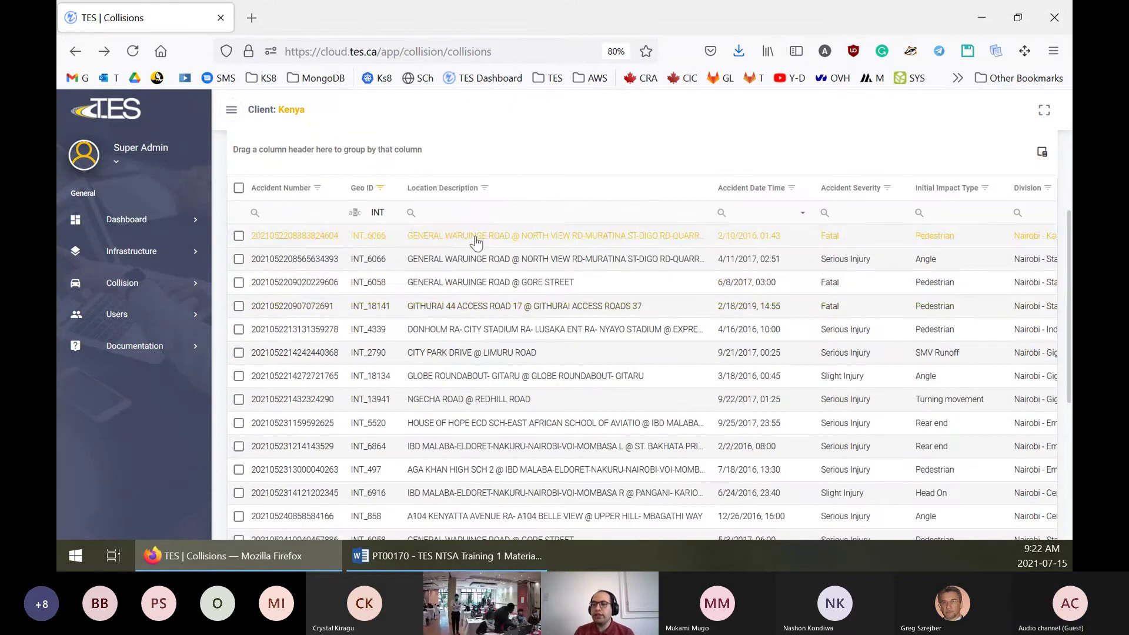
{"action": "scroll", "coordinate": [470, 285], "scroll_direction": "down", "scroll_amount": 3}
{"action": "scroll", "coordinate": [471, 285], "scroll_direction": "down", "scroll_amount": 3}
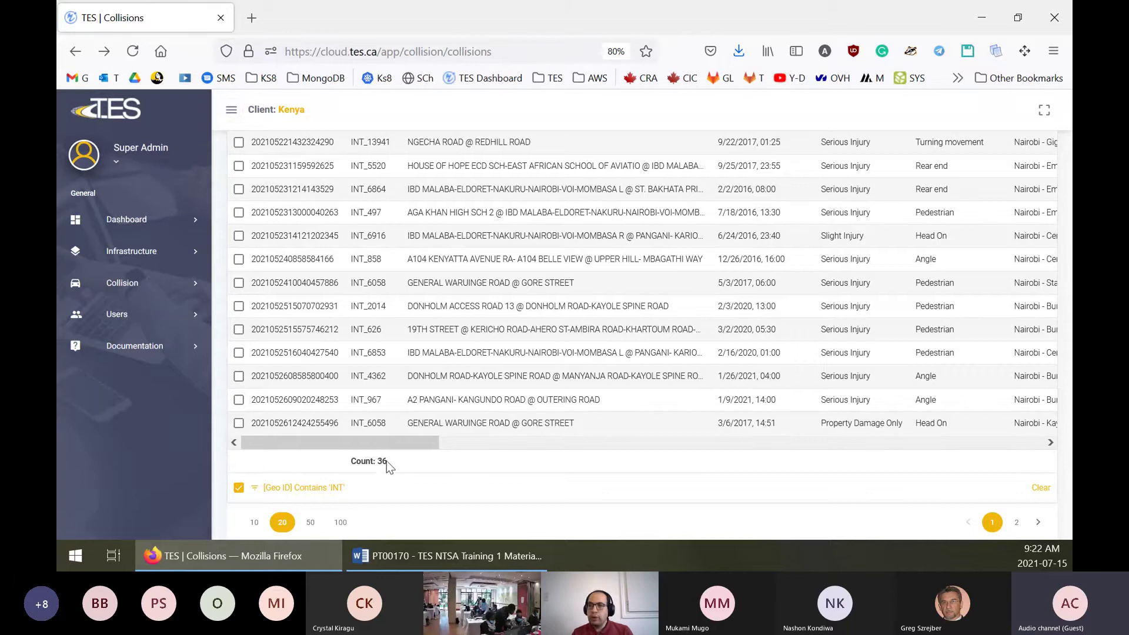
{"action": "scroll", "coordinate": [380, 412], "scroll_direction": "up", "scroll_amount": 5}
{"action": "scroll", "coordinate": [377, 413], "scroll_direction": "up", "scroll_amount": 3}
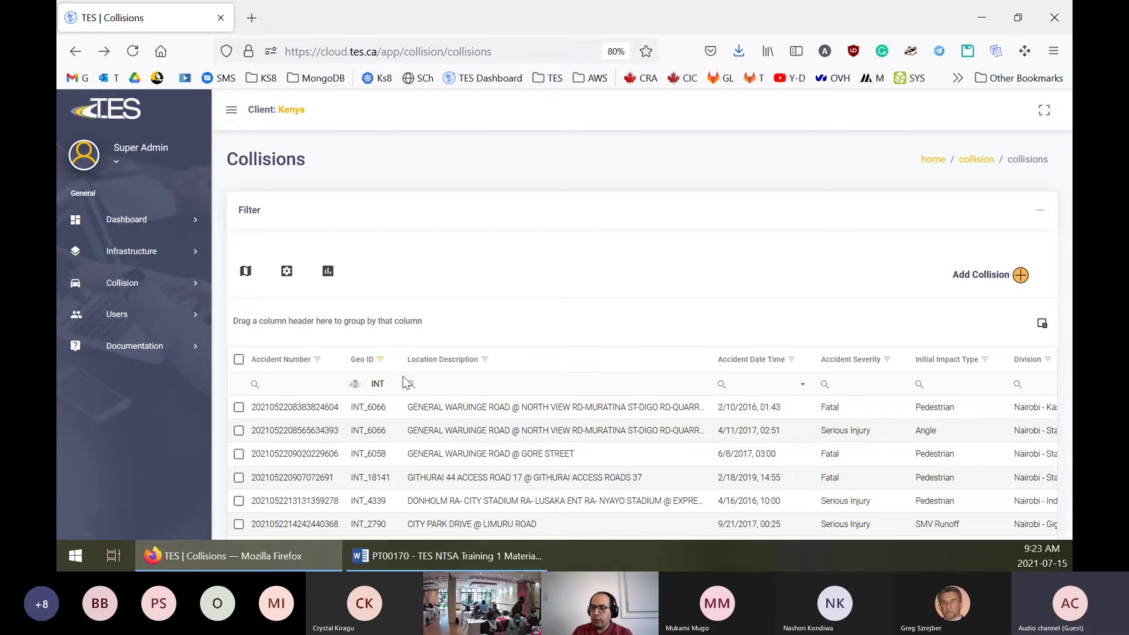
Clear the "INT" text from the Geo ID column filter
{"action": "left_click", "coordinate": [425, 558]}
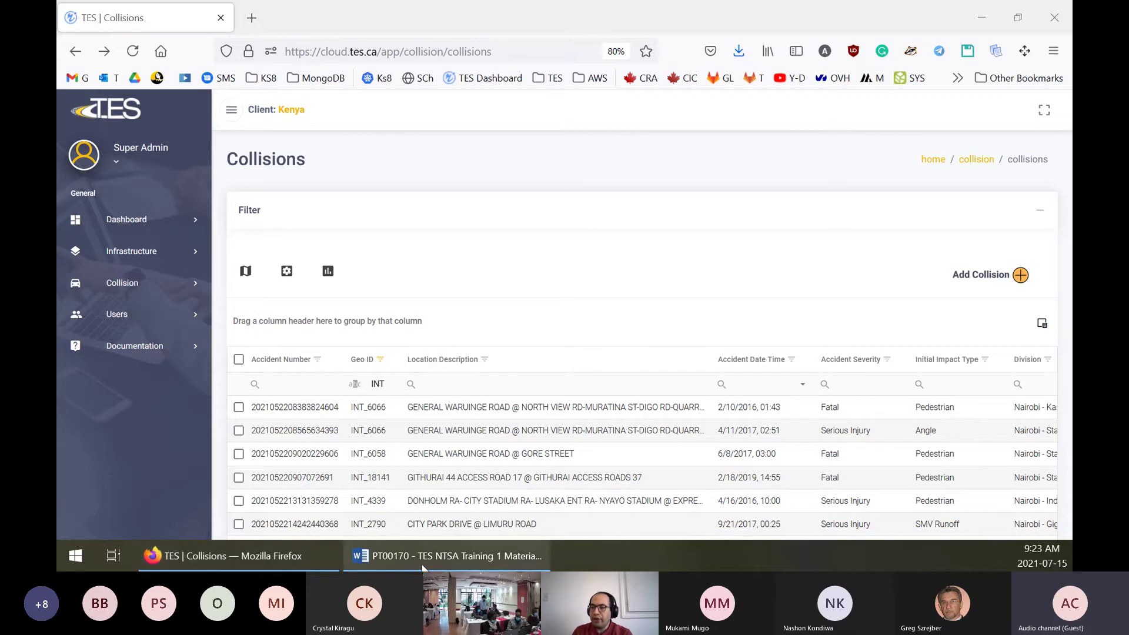
{"action": "left_click", "coordinate": [377, 389]}
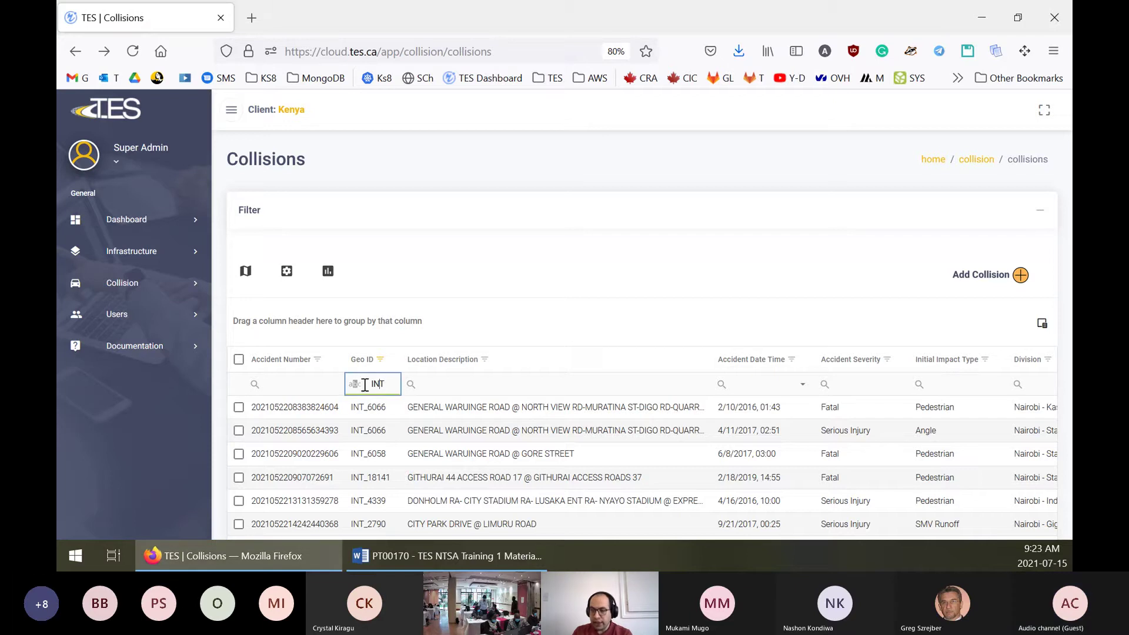
{"action": "left_click", "coordinate": [355, 383]}
{"action": "left_click", "coordinate": [372, 381]}
{"action": "key", "text": "BackSpace"}
{"action": "key", "text": "BackSpace"}
{"action": "key", "text": "BackSpace"}
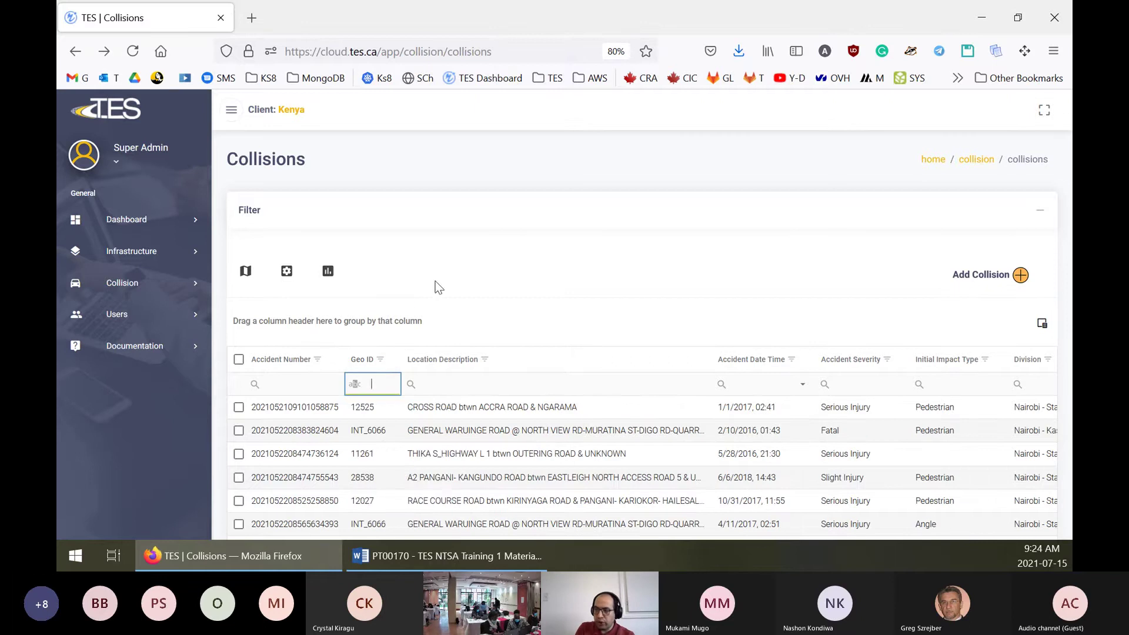
Set the Geo ID column filter to Contains with the lowercase value "int"
{"action": "left_click", "coordinate": [360, 385]}
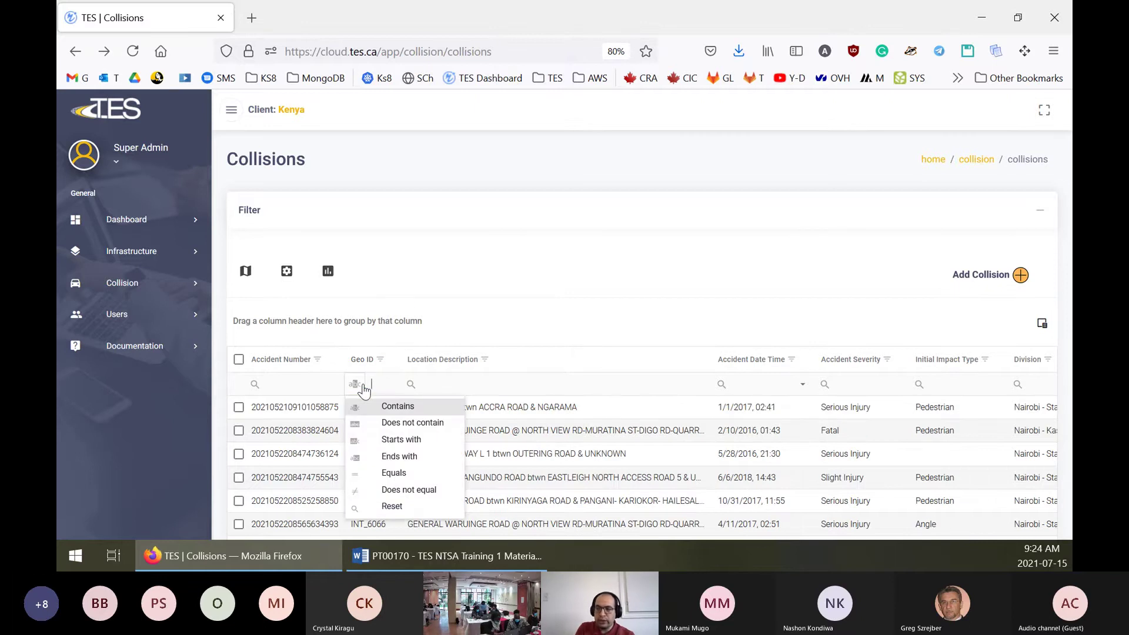
{"action": "left_click", "coordinate": [390, 408]}
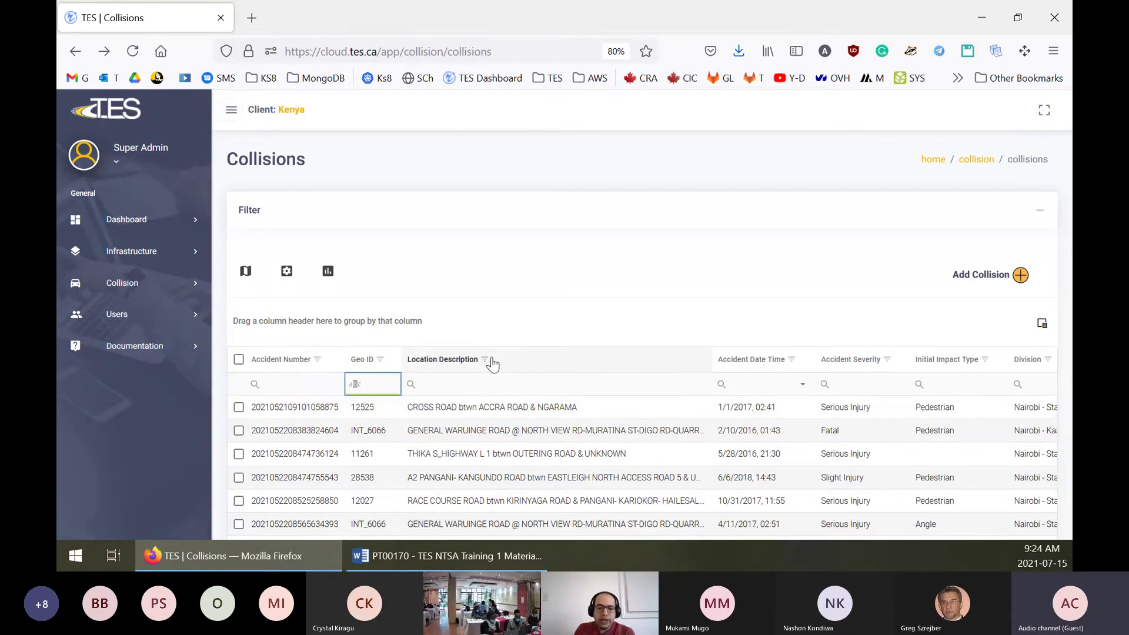
{"action": "type", "text": "int"}
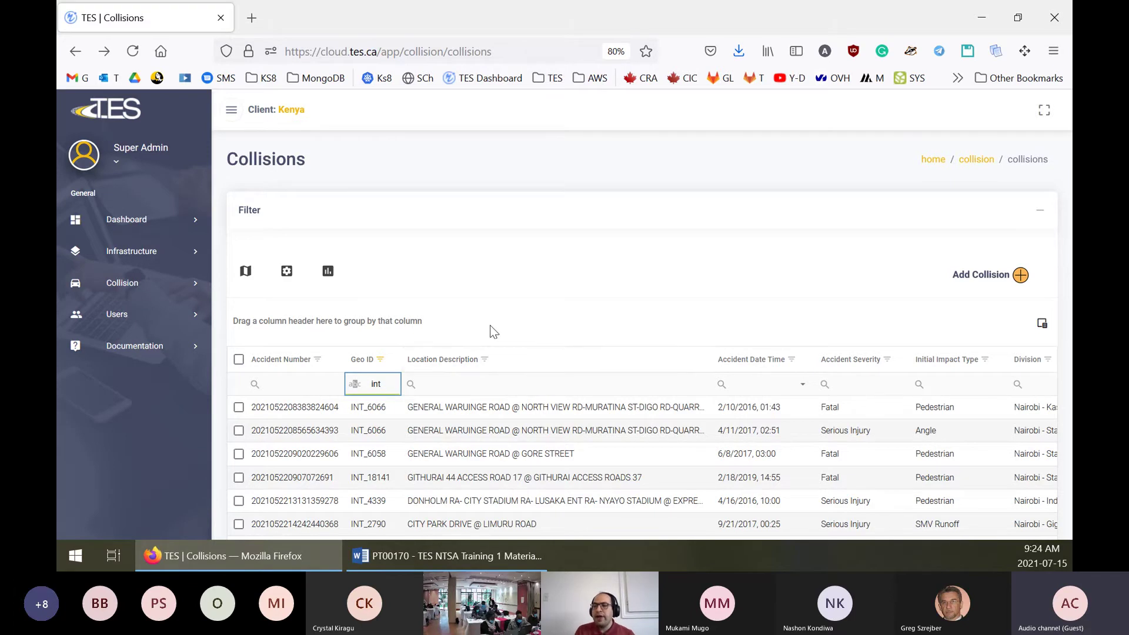
Check the count of collisions matching the lowercase filter and return to the start of the list
{"action": "scroll", "coordinate": [411, 327], "scroll_direction": "down", "scroll_amount": 3}
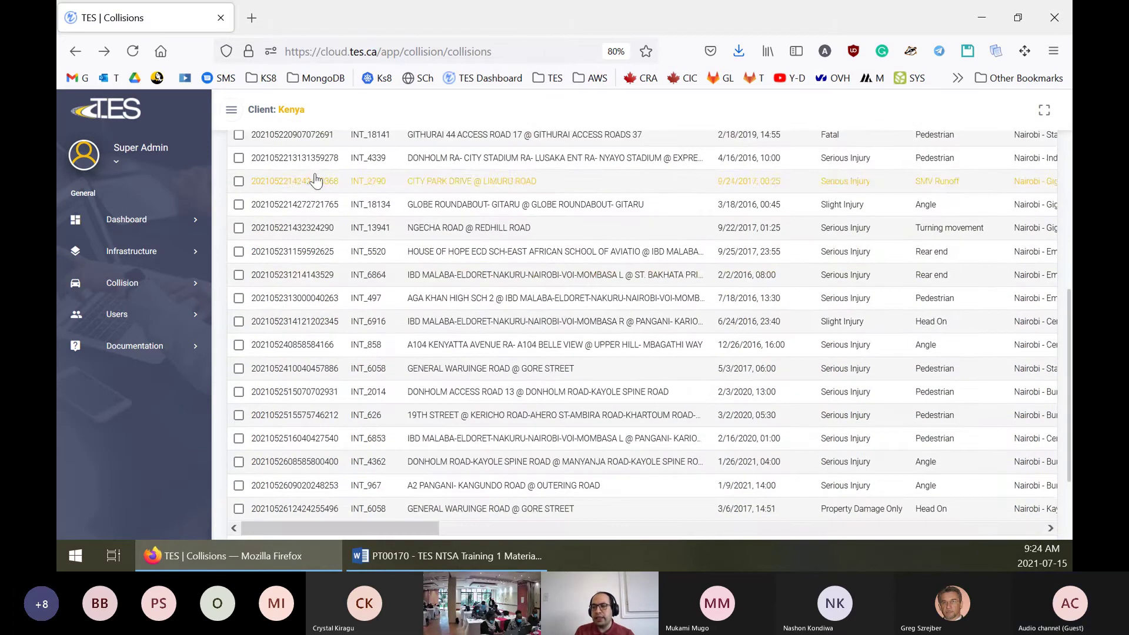
{"action": "scroll", "coordinate": [428, 327], "scroll_direction": "down", "scroll_amount": 4}
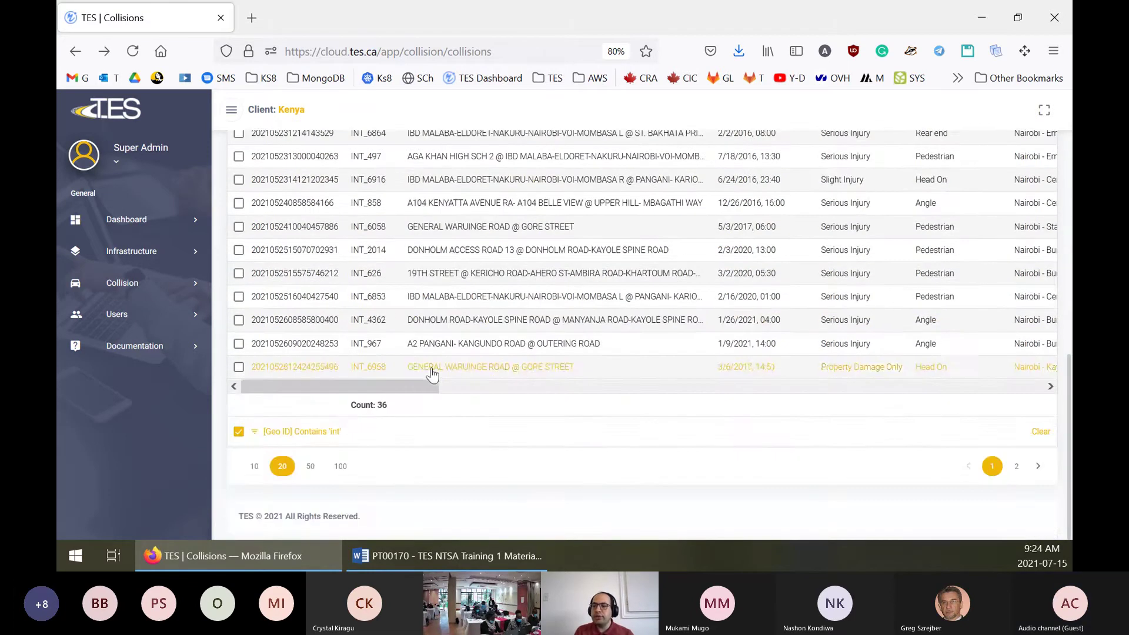
{"action": "left_click", "coordinate": [380, 405]}
{"action": "left_click", "coordinate": [381, 405]}
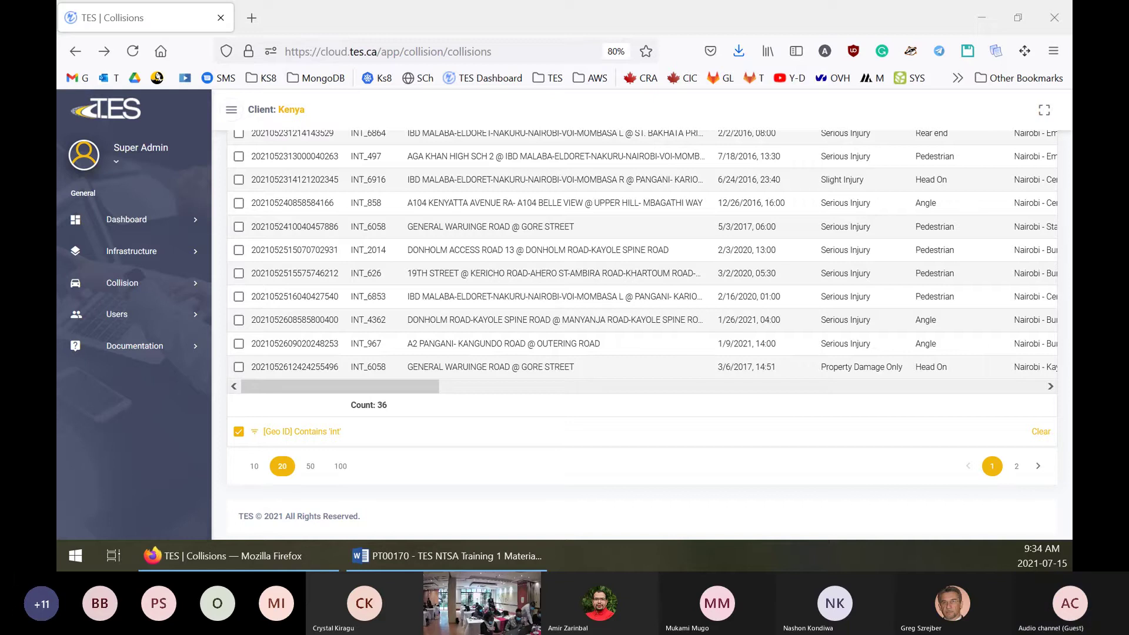
{"action": "scroll", "coordinate": [746, 135], "scroll_direction": "up", "scroll_amount": 2}
{"action": "scroll", "coordinate": [747, 135], "scroll_direction": "up", "scroll_amount": 5}
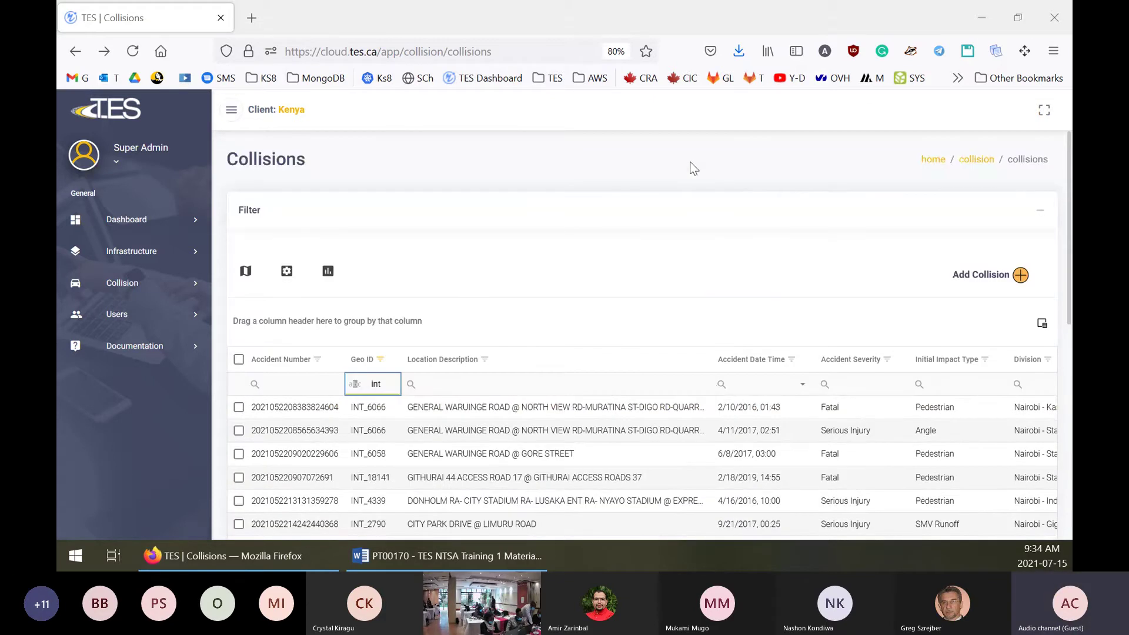
Log out of the Super Admin account and bring up the saved usernames on the sign-in page
{"action": "left_click", "coordinate": [141, 160]}
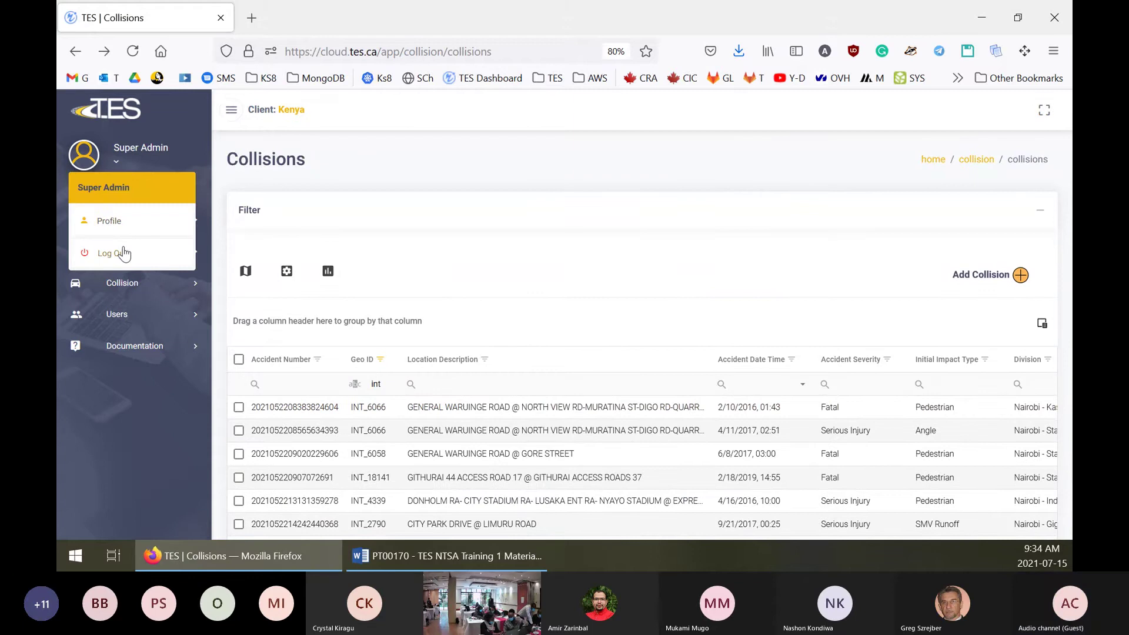
{"action": "left_click", "coordinate": [118, 252]}
{"action": "left_click", "coordinate": [588, 276]}
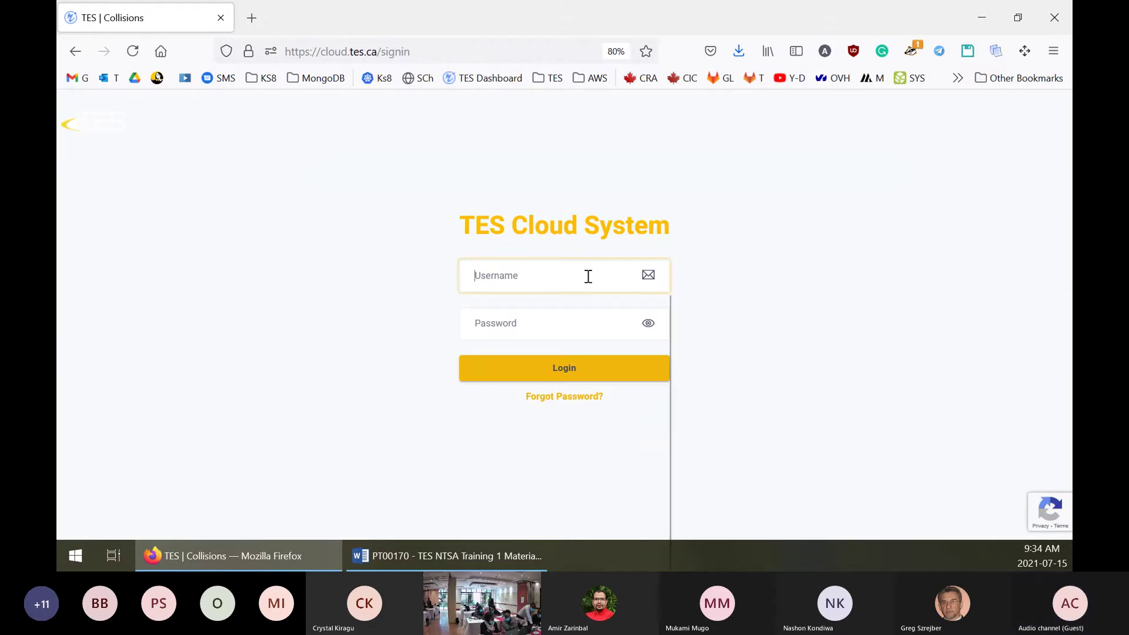
{"action": "left_click", "coordinate": [588, 276]}
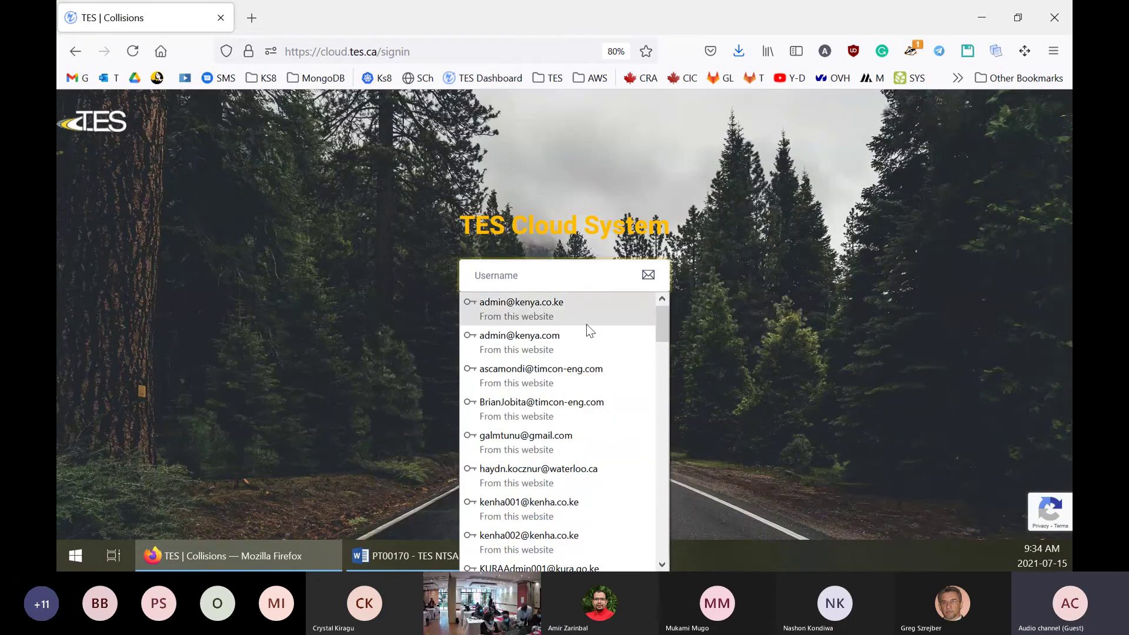
{"action": "type", "text": "فف"}
{"action": "key", "text": "BackSpace"}
{"action": "key", "text": "BackSpace"}
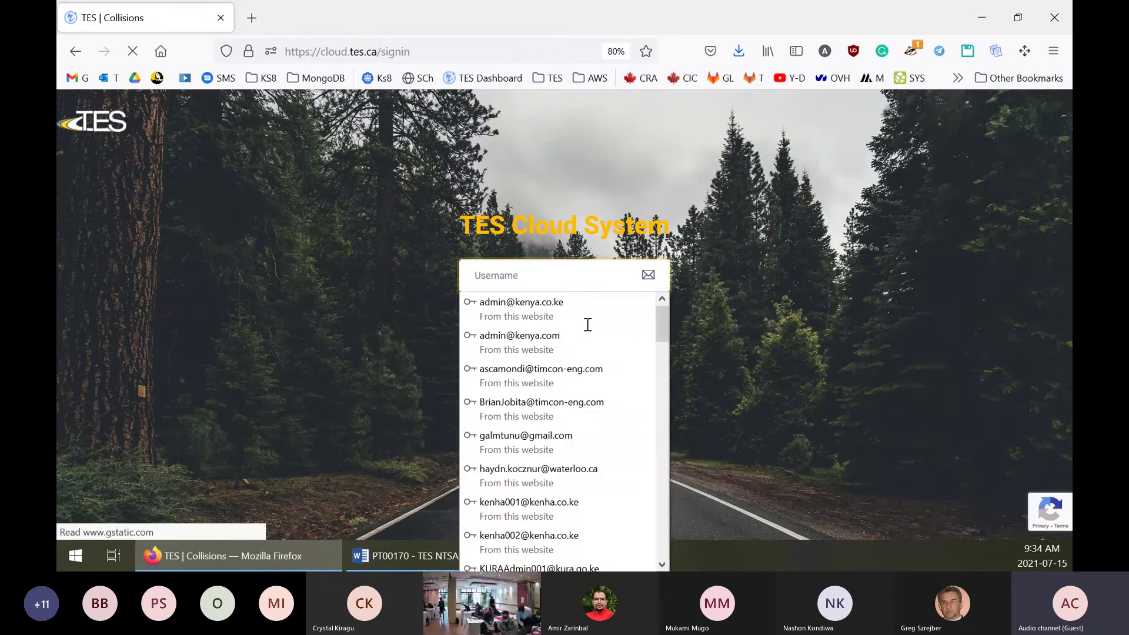
{"action": "type", "text": "ف"}
{"action": "key", "text": "BackSpace"}
{"action": "type", "text": "tim"}
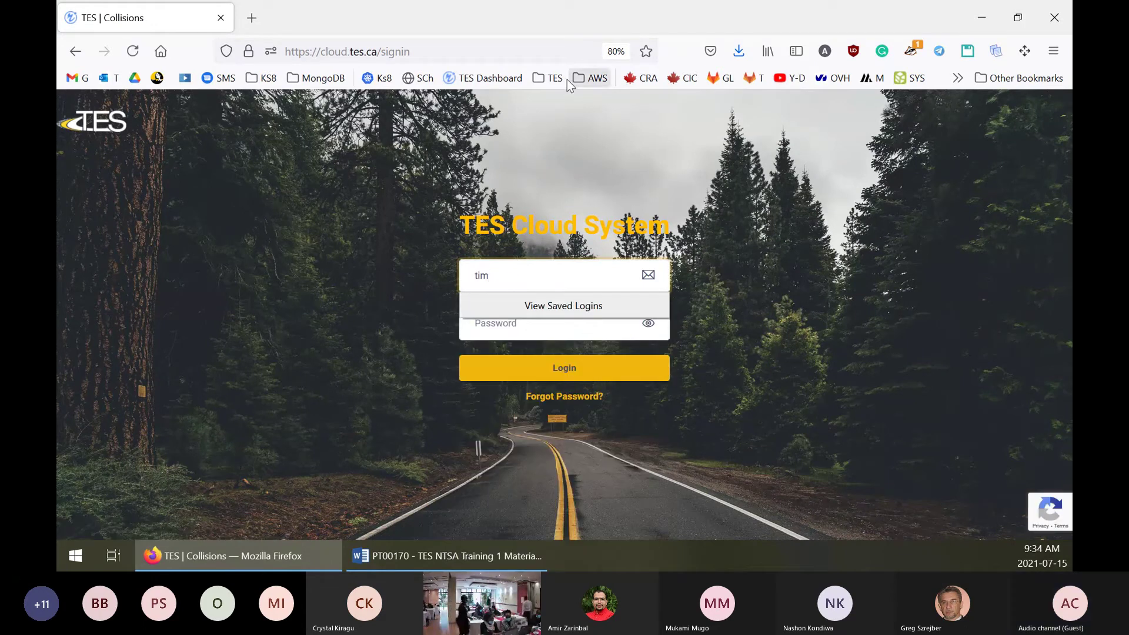
Sign in with the saved Kenya administrator username and its stored password
{"action": "left_click_drag", "start_coordinate": [494, 284], "coordinate": [462, 285]}
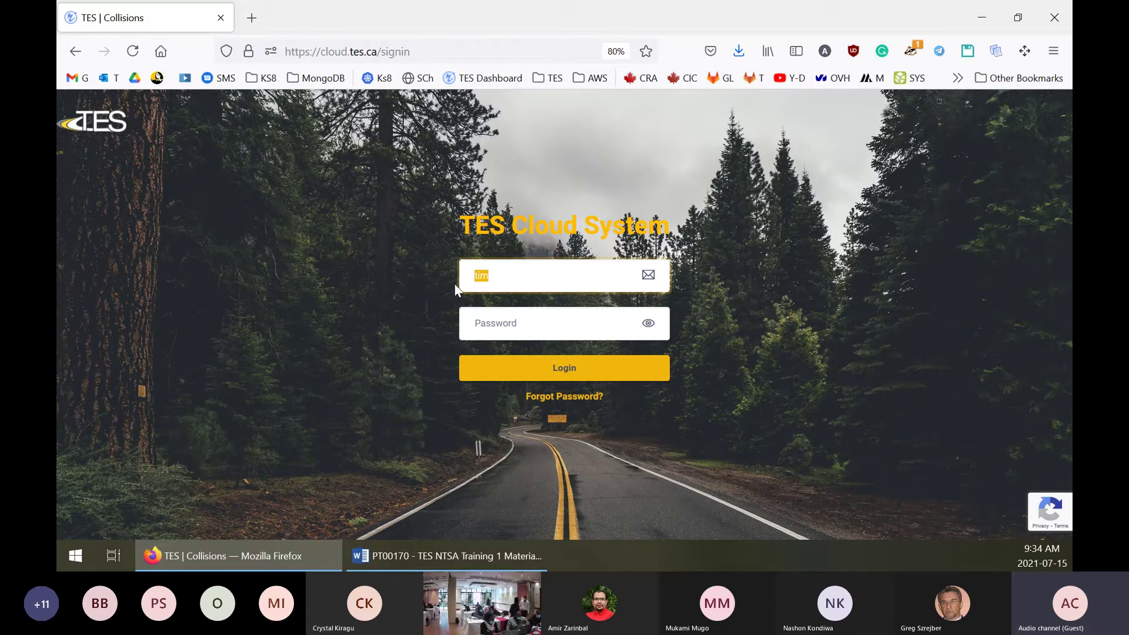
{"action": "key", "text": "BackSpace"}
{"action": "type", "text": "adm"}
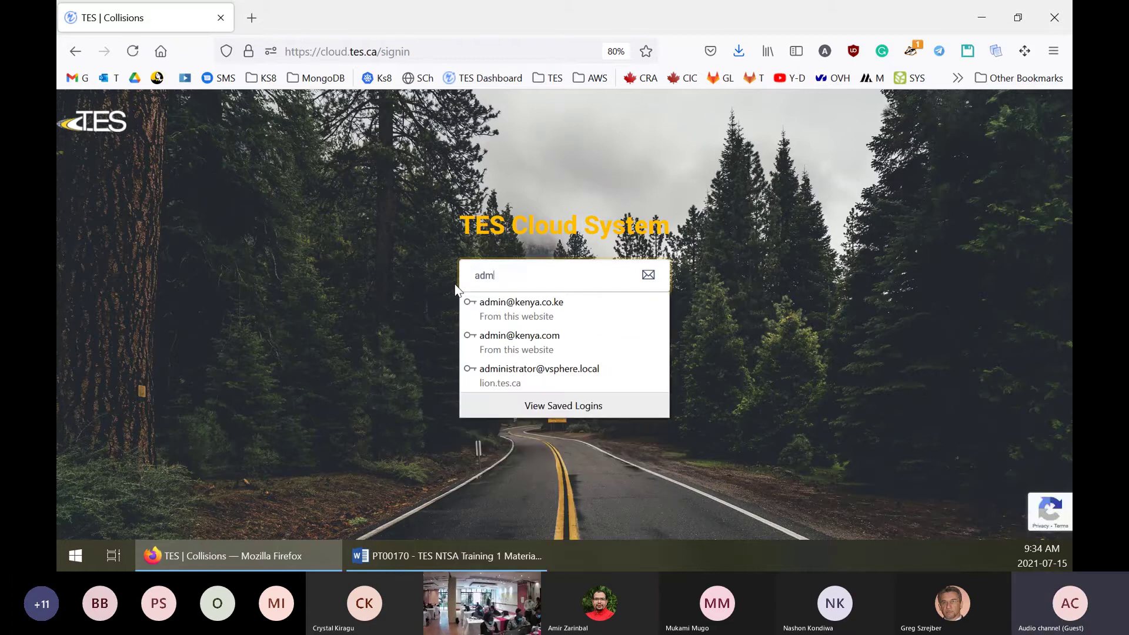
{"action": "key", "text": "Down"}
{"action": "key", "text": "Return"}
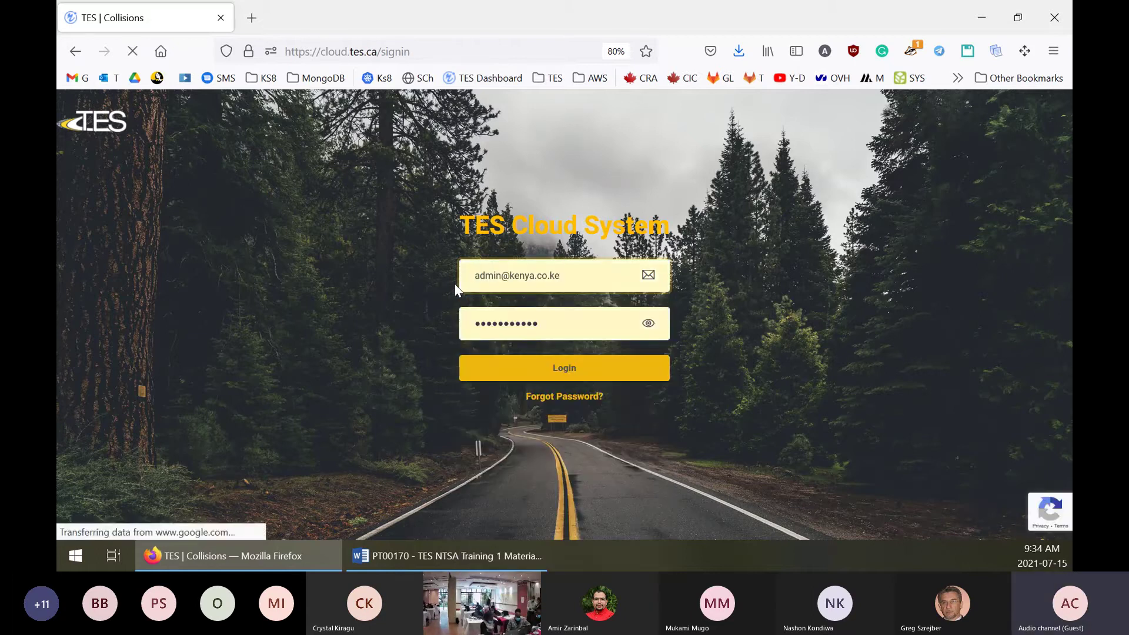
{"action": "left_click", "coordinate": [487, 376]}
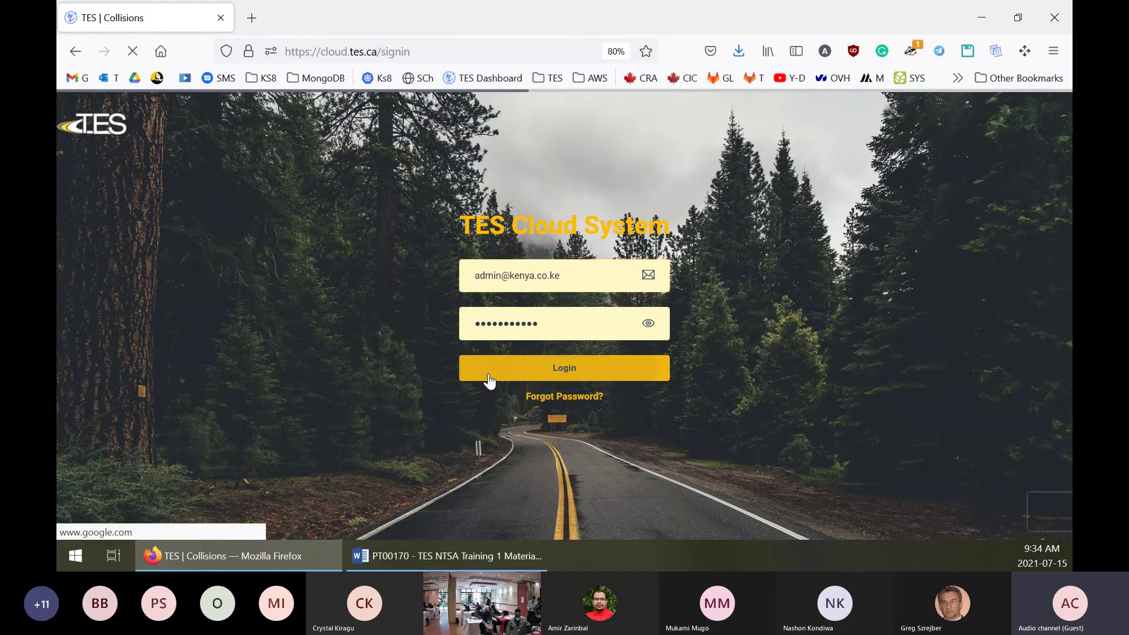
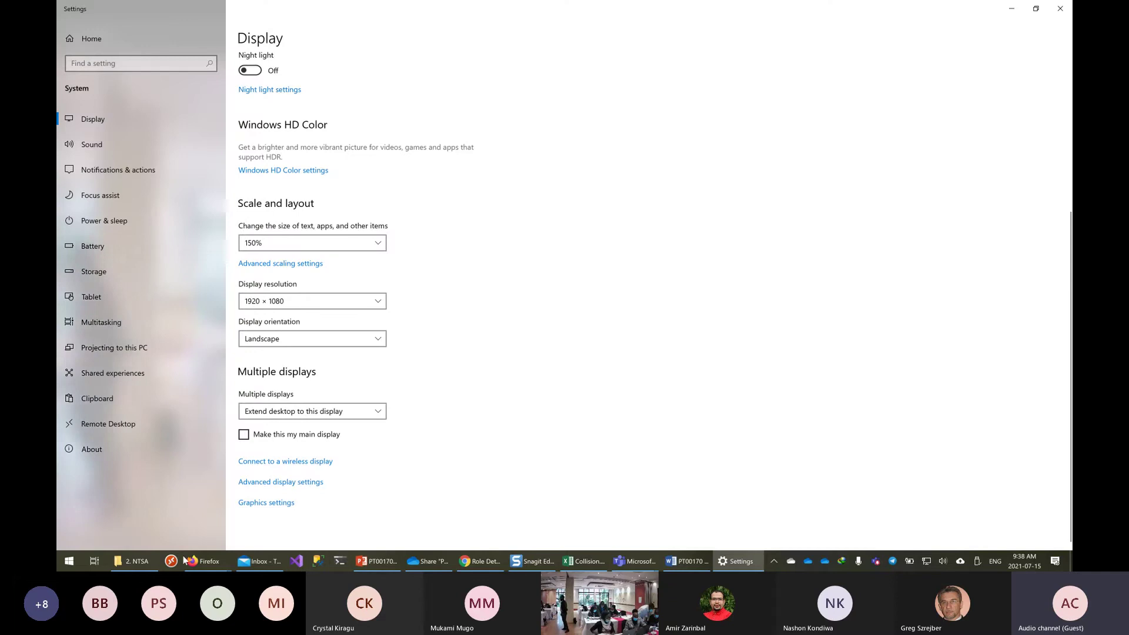
Switch to the private Firefox window and detach its second Collisions tab into a separate window
{"action": "left_click", "coordinate": [194, 563]}
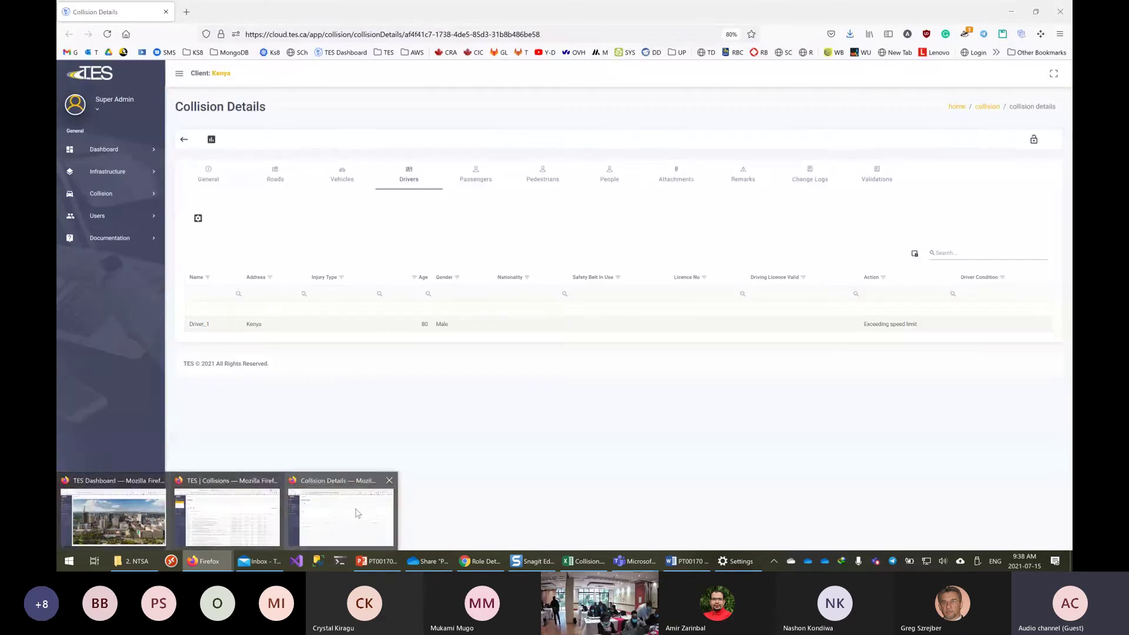
{"action": "left_click", "coordinate": [359, 513]}
{"action": "mouse_move", "coordinate": [210, 563]}
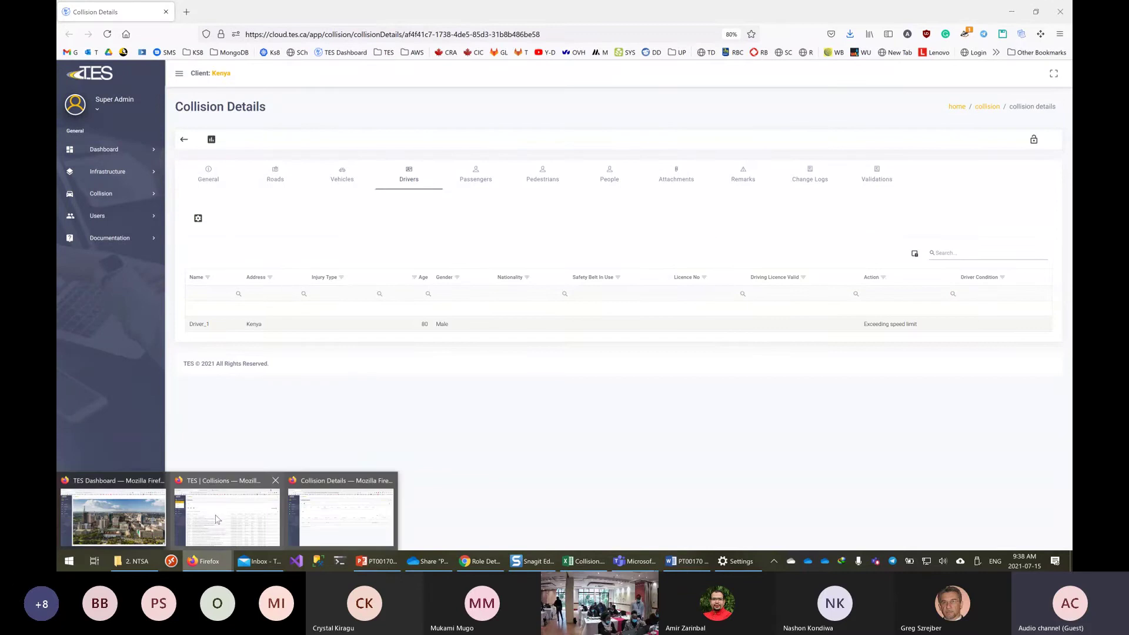
{"action": "left_click", "coordinate": [347, 518]}
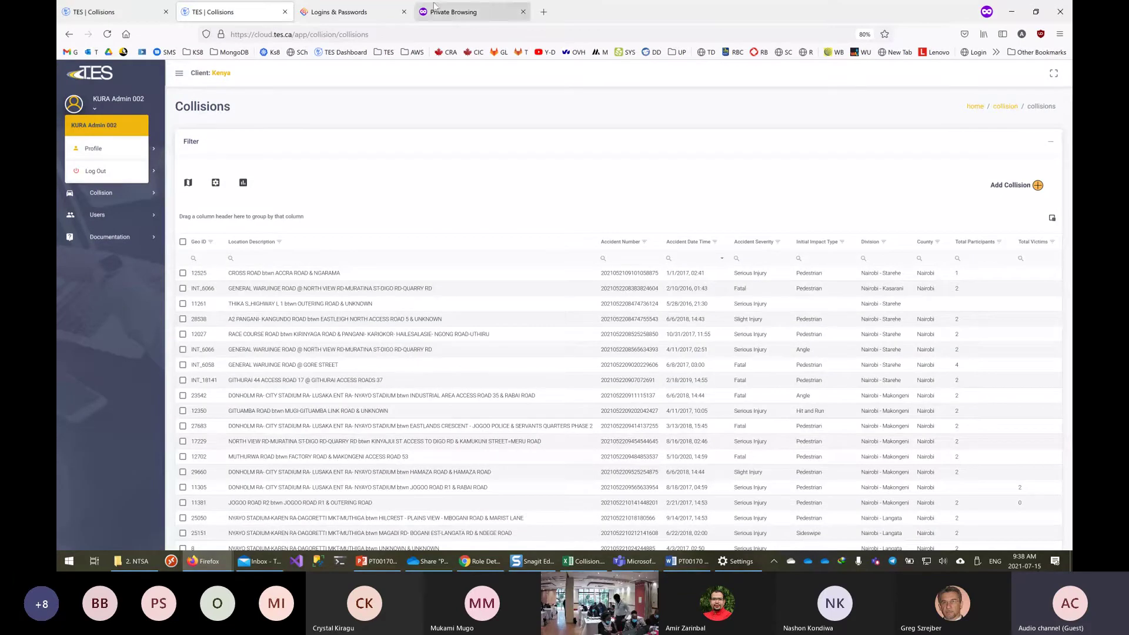
{"action": "left_click_drag", "start_coordinate": [237, 6], "coordinate": [177, 124]}
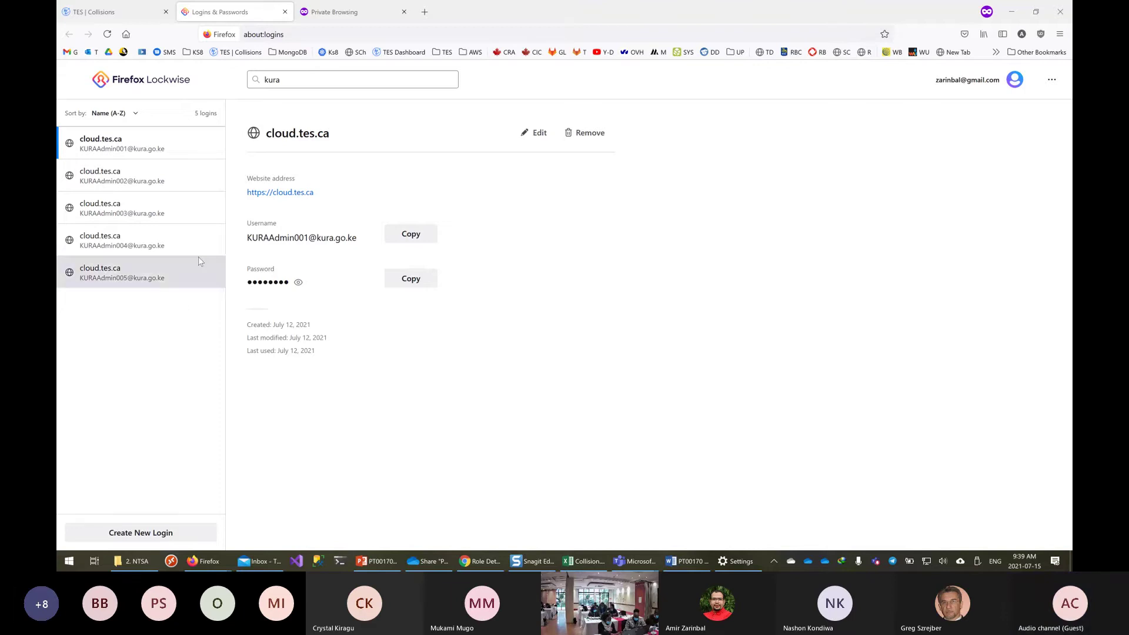
View the first columns of the remaining tab's Collisions list and close that private browser window
{"action": "left_click", "coordinate": [156, 8]}
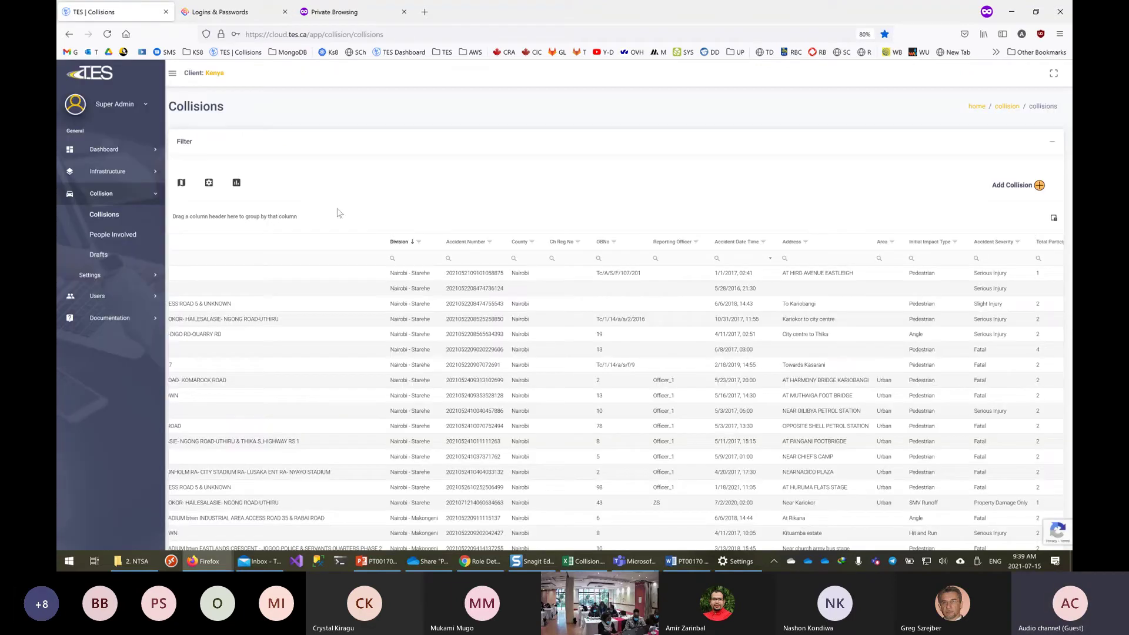
{"action": "scroll", "coordinate": [447, 361], "scroll_direction": "left", "scroll_amount": 5}
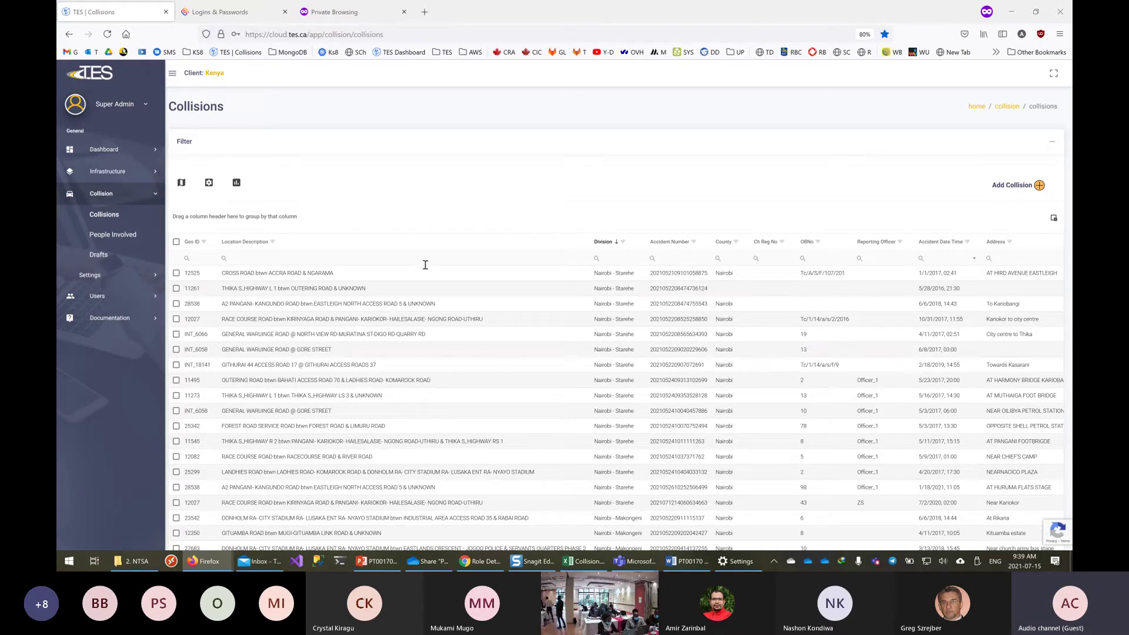
{"action": "left_click", "coordinate": [1060, 12]}
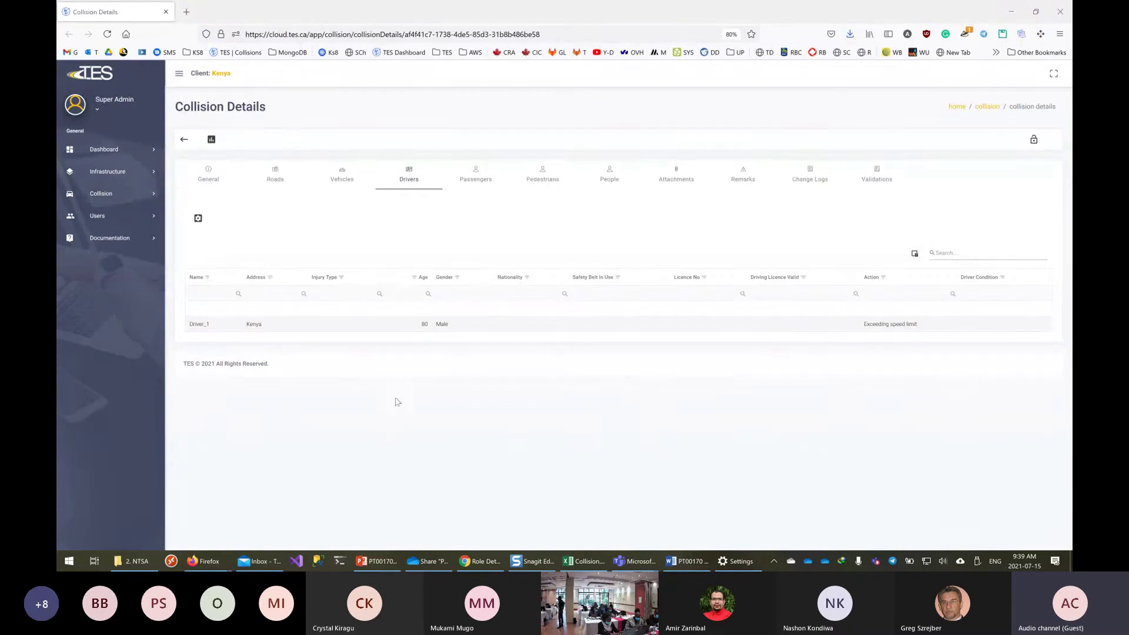
Switch to the TES Cloud Training meeting in Microsoft Teams and open its content sharing options
{"action": "mouse_move", "coordinate": [634, 561]}
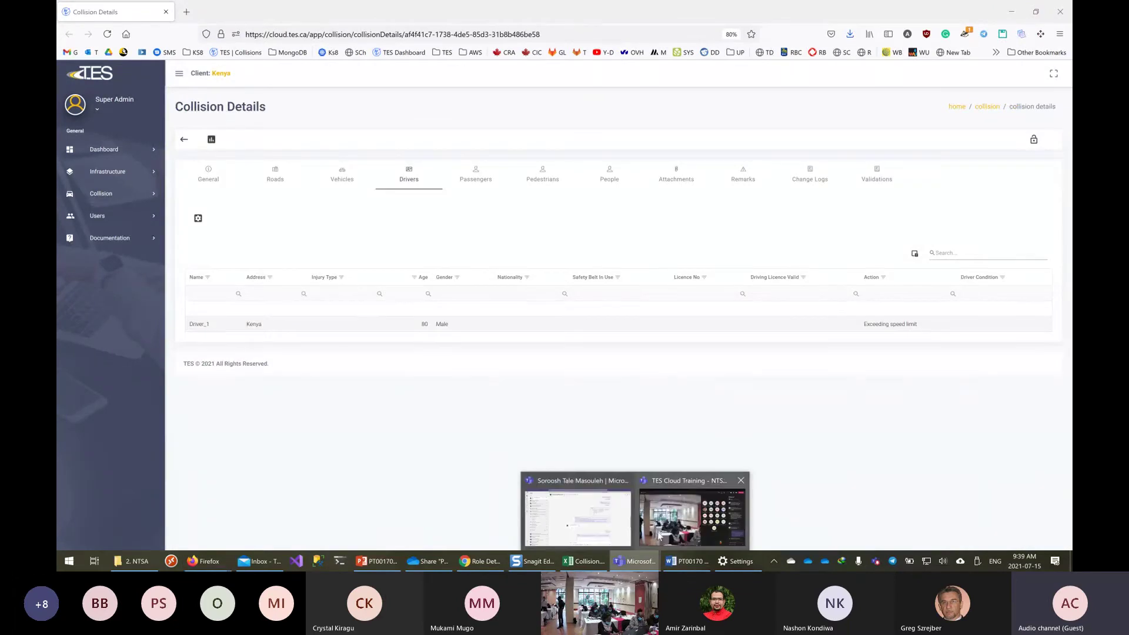
{"action": "left_click", "coordinate": [661, 534]}
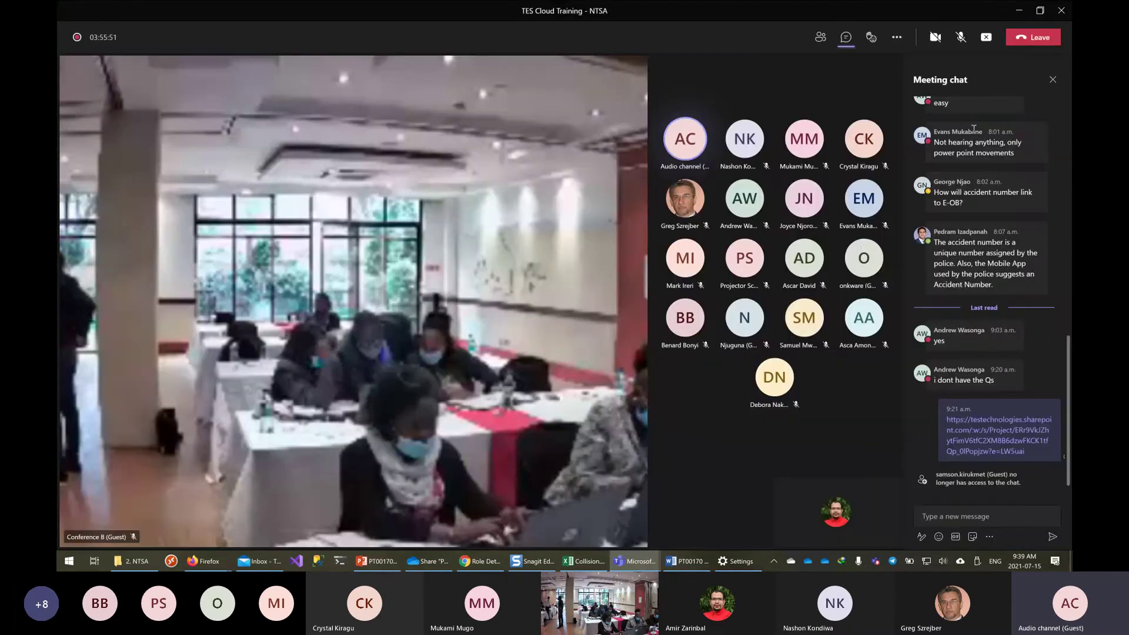
{"action": "left_click", "coordinate": [984, 38]}
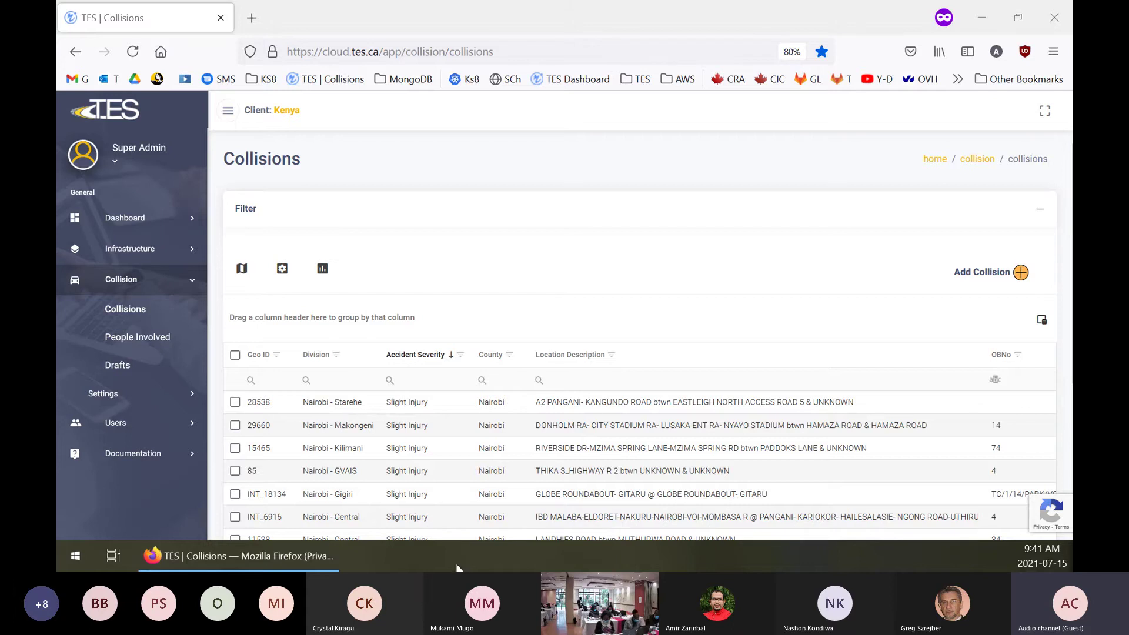
Examine the Collisions list sorted by accident severity, including its column filters, record count and page controls
{"action": "scroll", "coordinate": [310, 317], "scroll_direction": "down", "scroll_amount": 4}
{"action": "scroll", "coordinate": [339, 306], "scroll_direction": "up", "scroll_amount": 1}
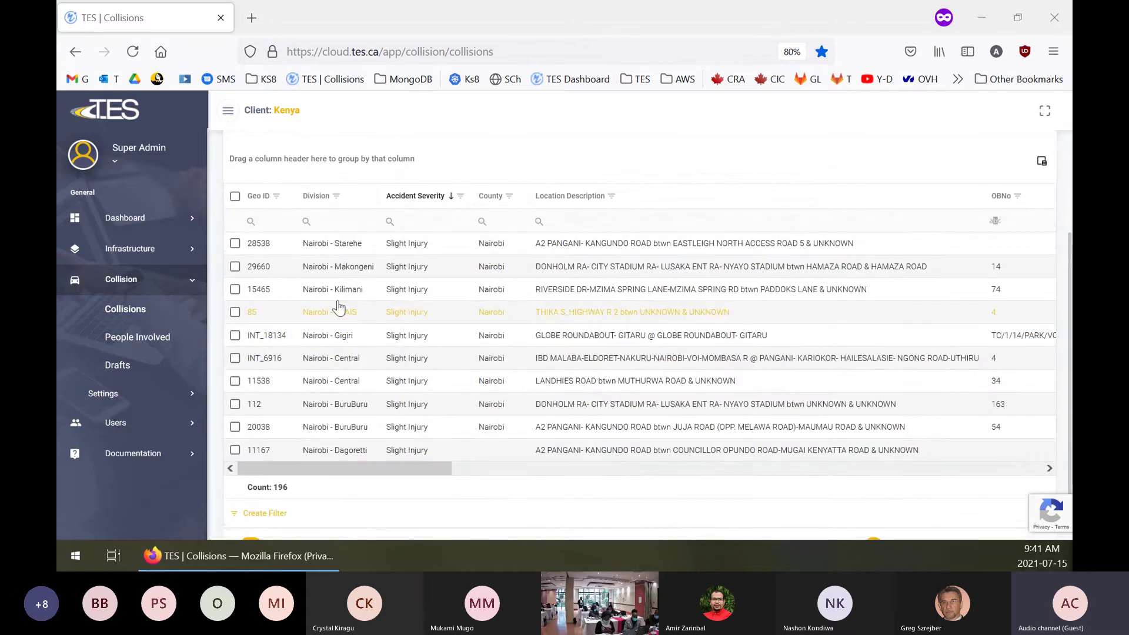
{"action": "left_click", "coordinate": [271, 224]}
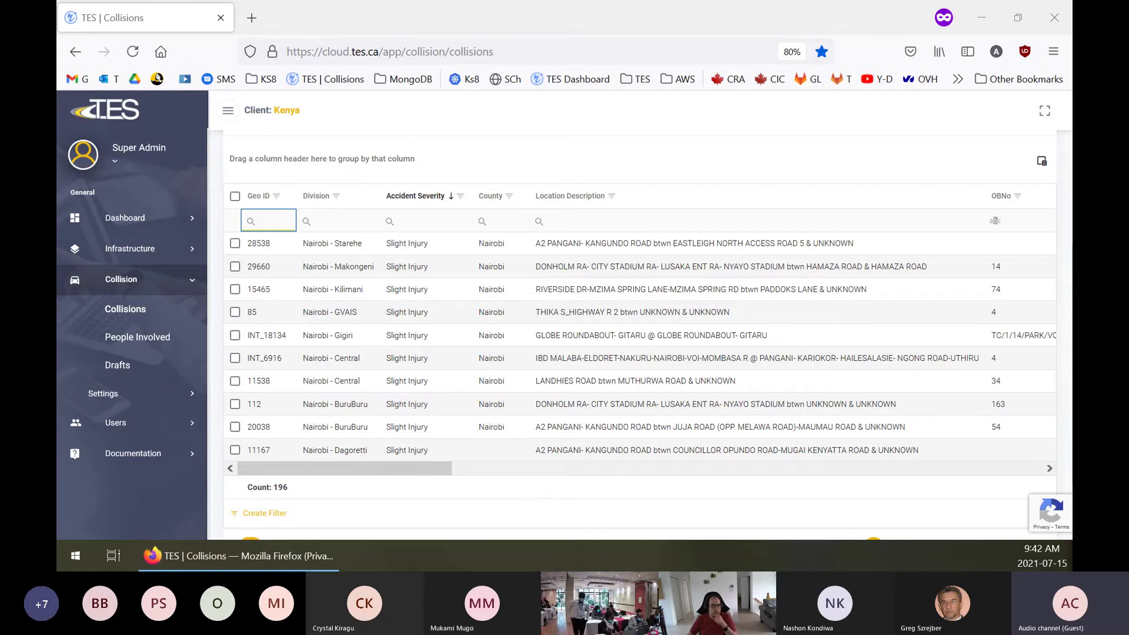
{"action": "scroll", "coordinate": [459, 365], "scroll_direction": "up", "scroll_amount": 3}
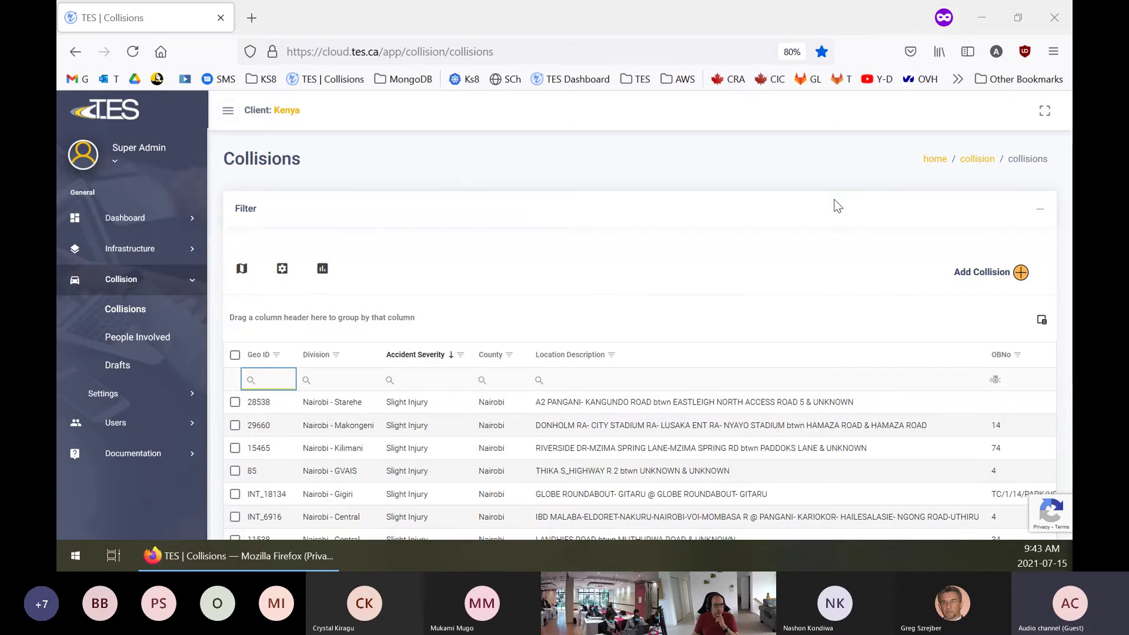
{"action": "scroll", "coordinate": [835, 205], "scroll_direction": "down", "scroll_amount": 3}
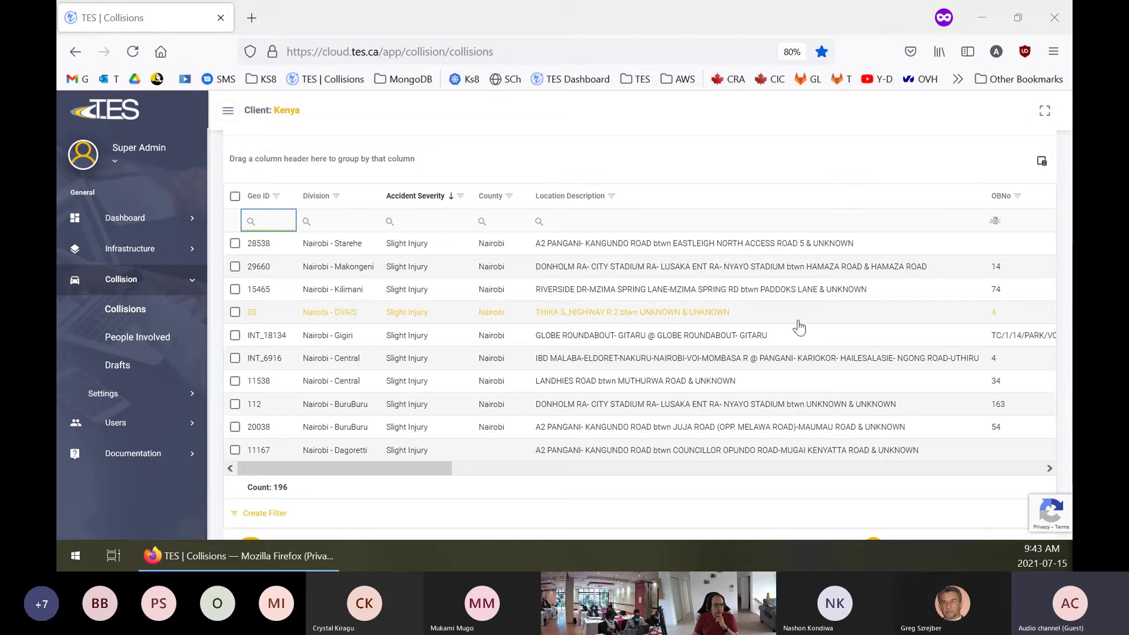
{"action": "scroll", "coordinate": [791, 374], "scroll_direction": "up", "scroll_amount": 3}
{"action": "scroll", "coordinate": [791, 374], "scroll_direction": "down", "scroll_amount": 4}
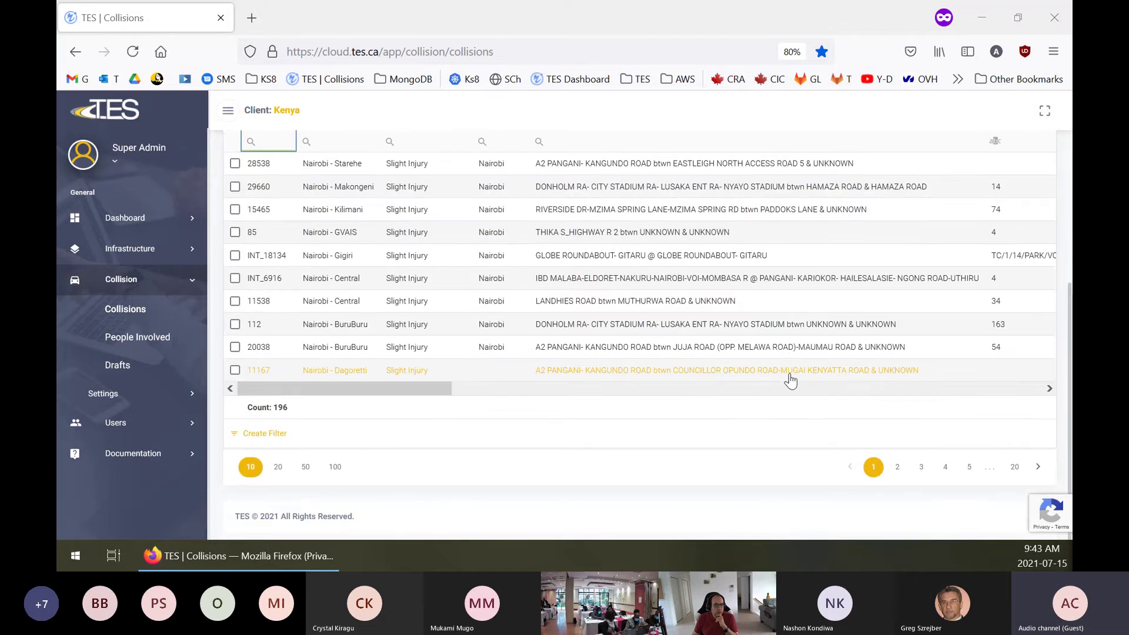
{"action": "scroll", "coordinate": [791, 381], "scroll_direction": "up", "scroll_amount": 4}
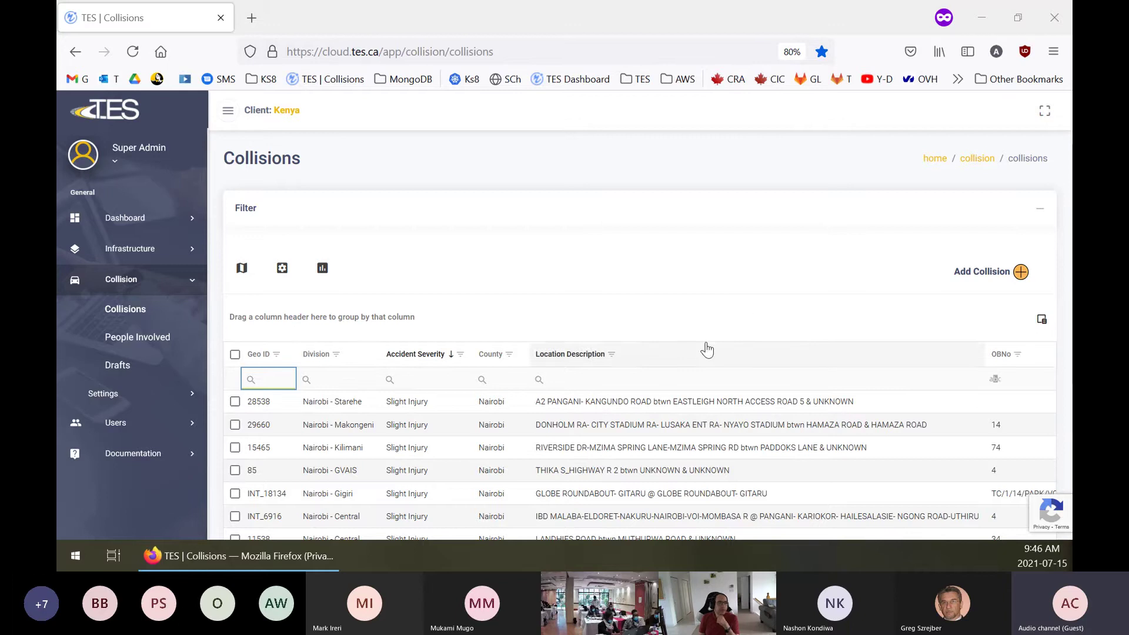
{"action": "scroll", "coordinate": [686, 334], "scroll_direction": "down", "scroll_amount": 5}
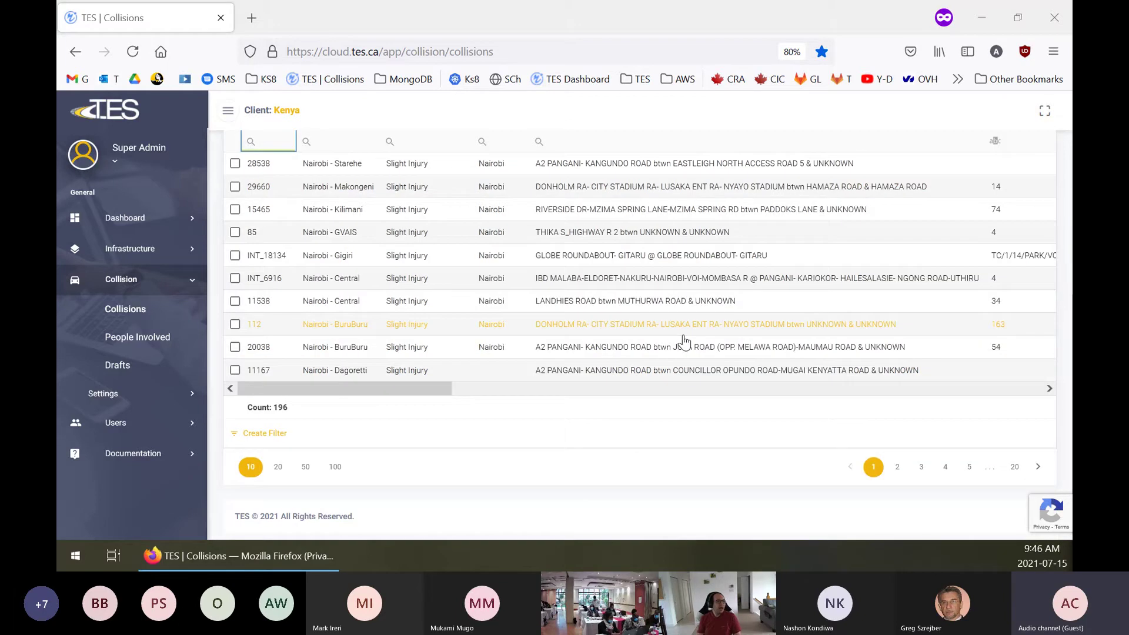
{"action": "scroll", "coordinate": [436, 347], "scroll_direction": "up", "scroll_amount": 5}
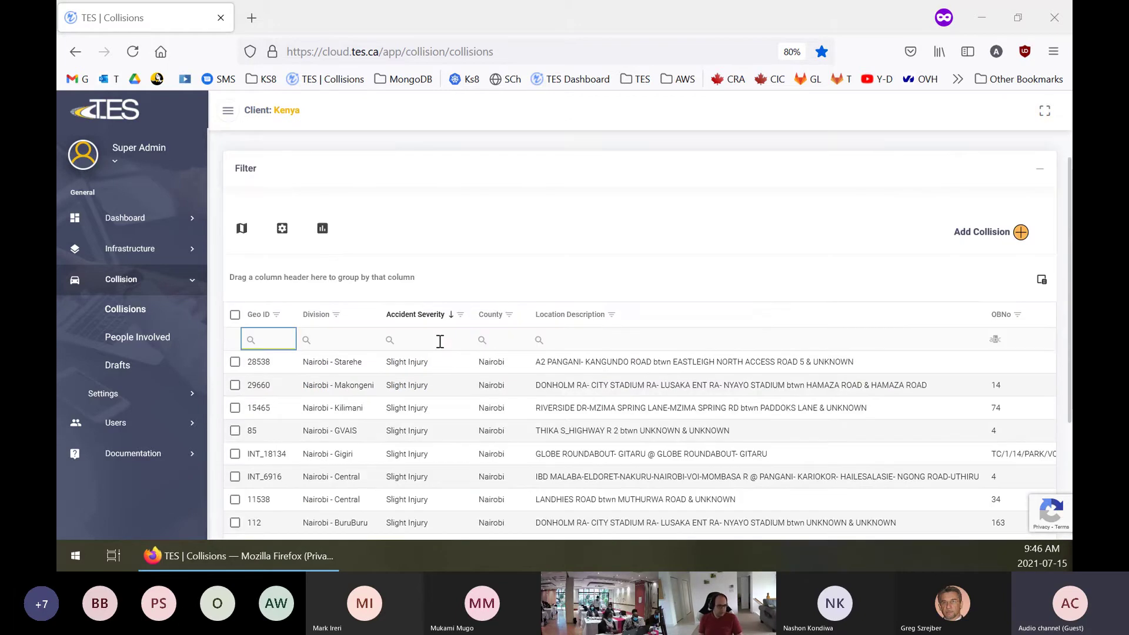
Show 100 collisions per page and look over the longer list
{"action": "scroll", "coordinate": [447, 479], "scroll_direction": "down", "scroll_amount": 5}
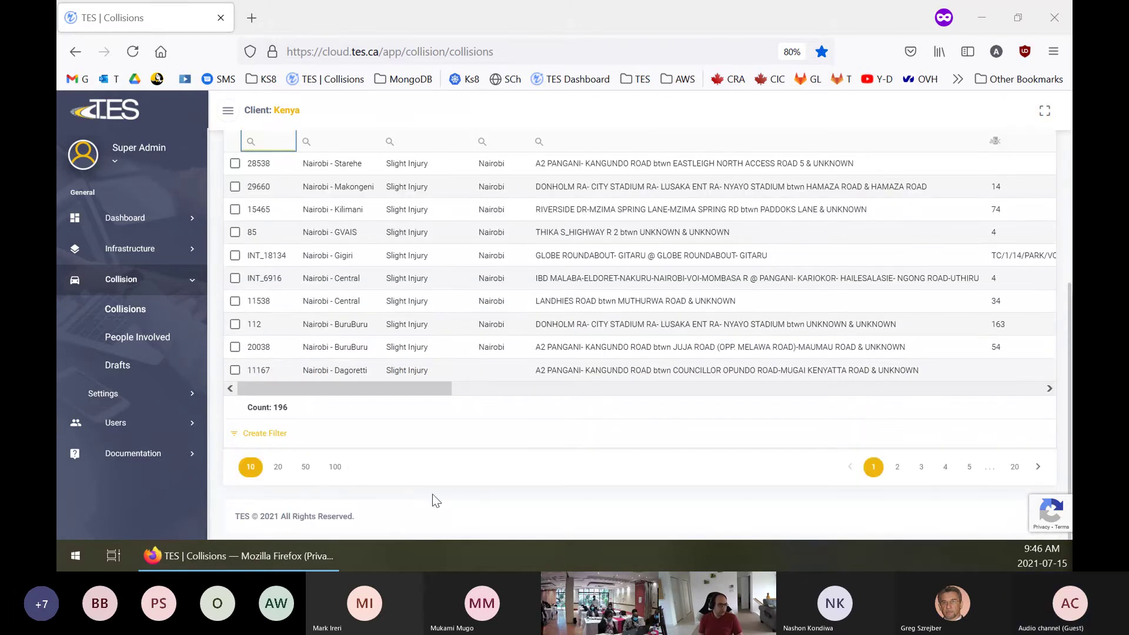
{"action": "left_click", "coordinate": [334, 466]}
{"action": "scroll", "coordinate": [536, 379], "scroll_direction": "down", "scroll_amount": 5}
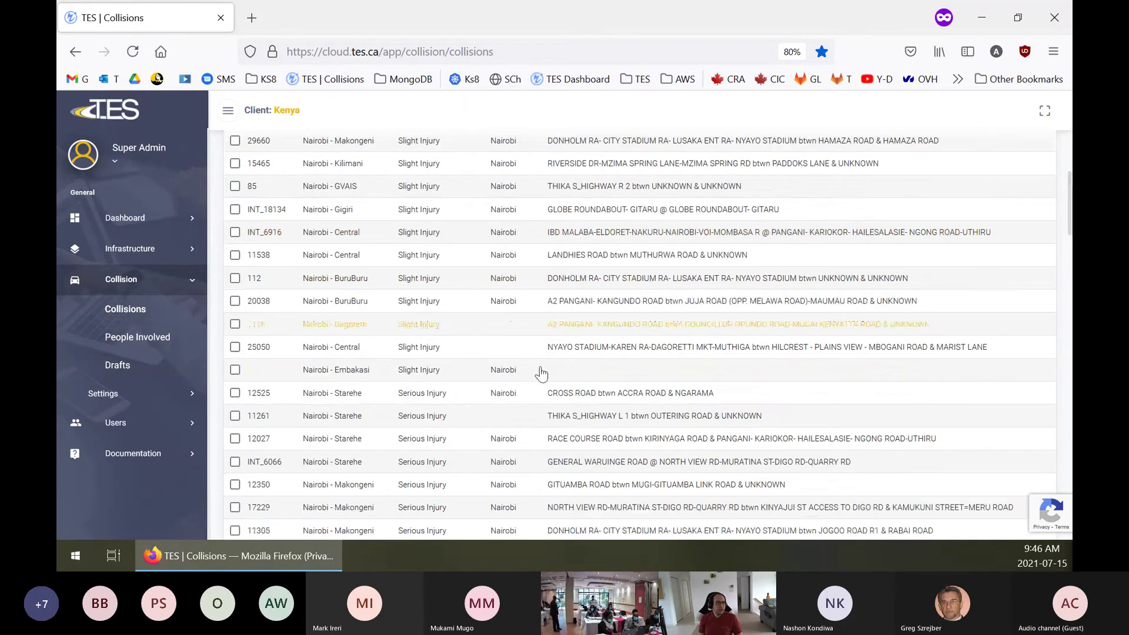
{"action": "scroll", "coordinate": [524, 388], "scroll_direction": "up", "scroll_amount": 10}
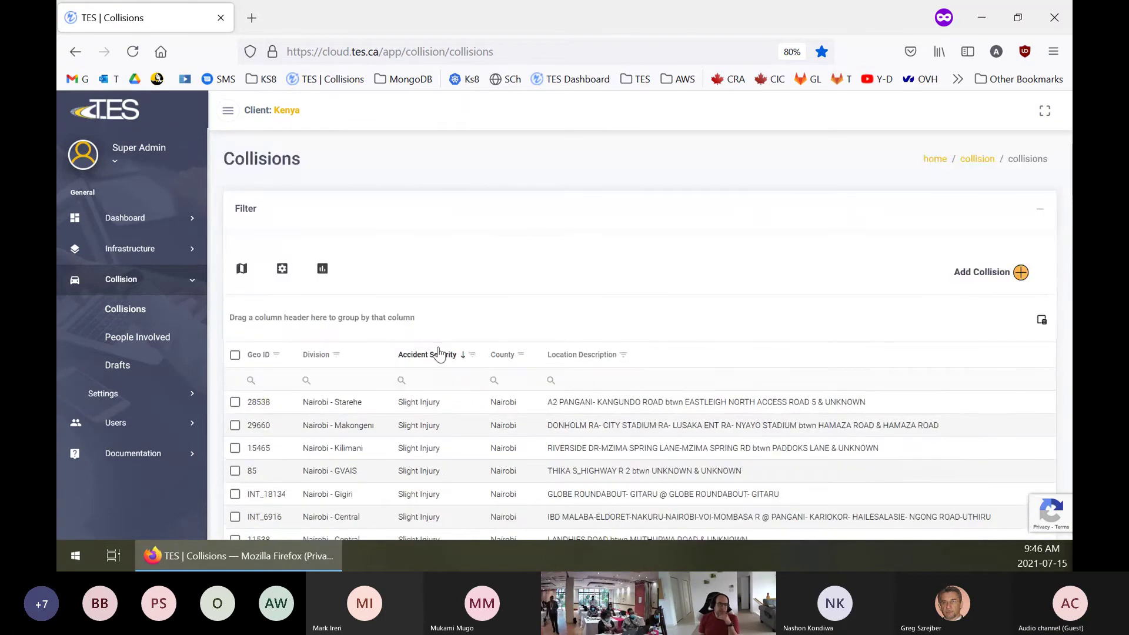
Filter the Accident Severity column to Slight Injury and Serious Injury
{"action": "left_click", "coordinate": [472, 356]}
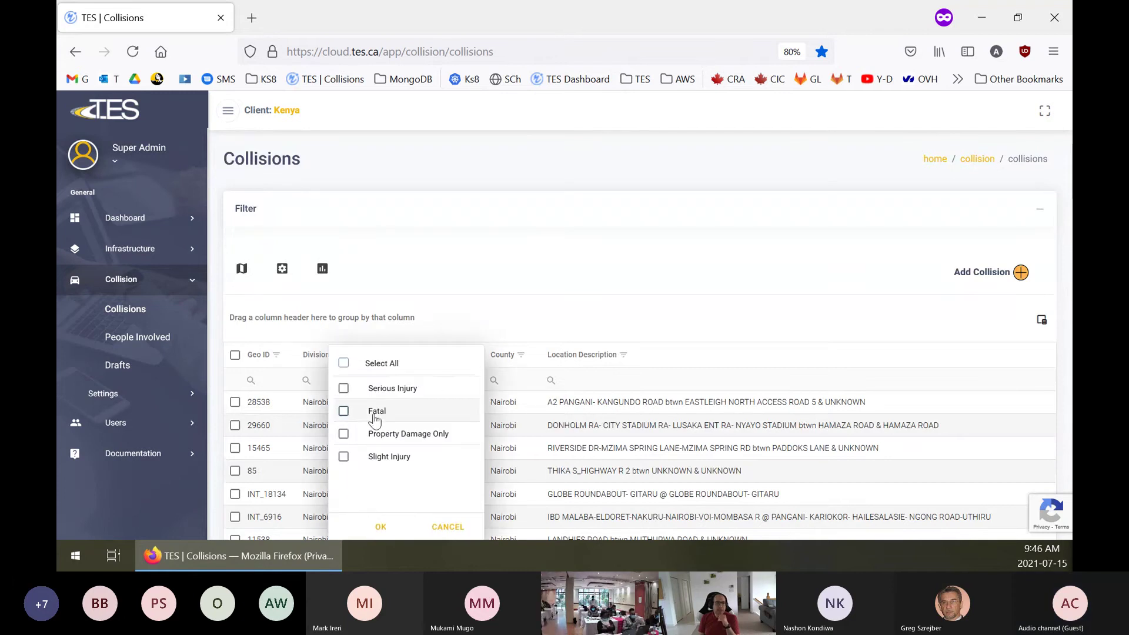
{"action": "left_click", "coordinate": [344, 458]}
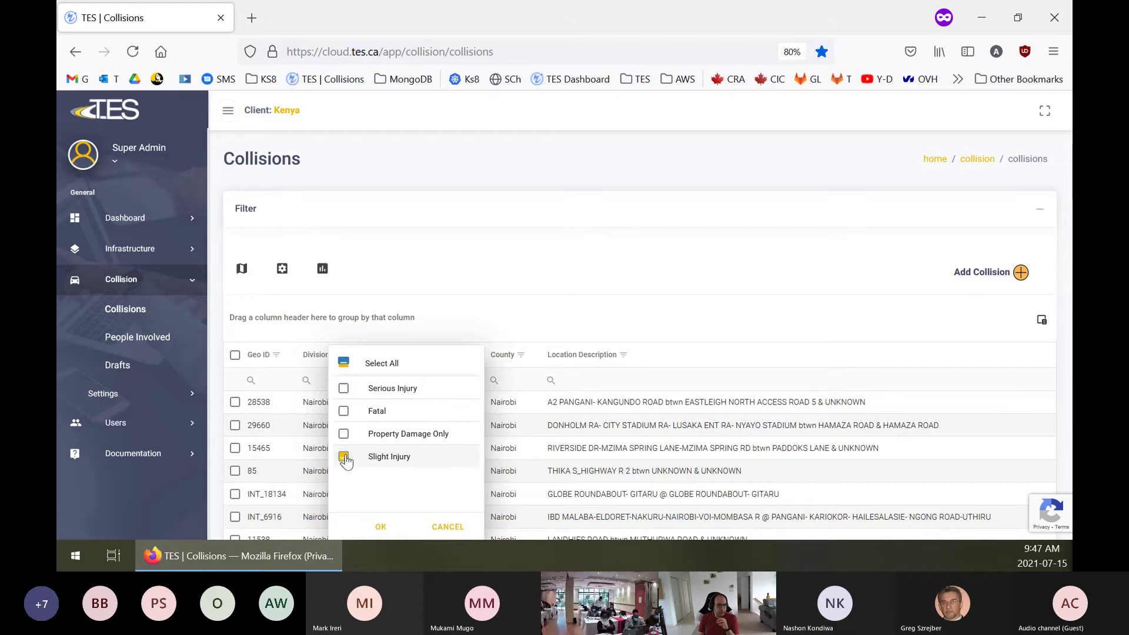
{"action": "left_click", "coordinate": [344, 389]}
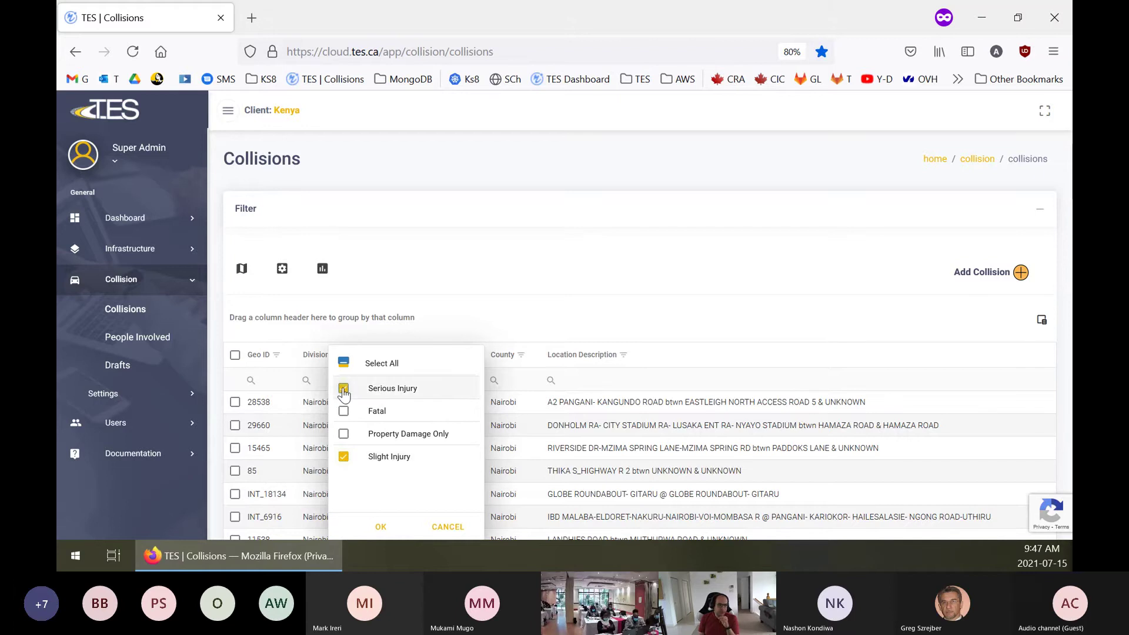
{"action": "left_click", "coordinate": [381, 529]}
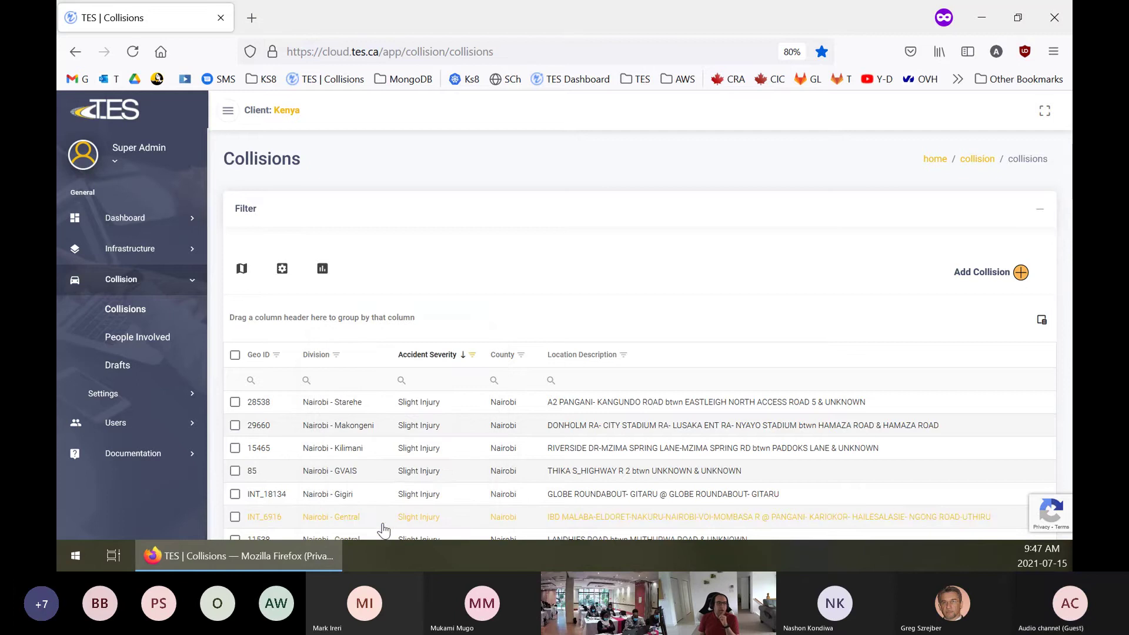
Filter the Accident Date Time column to 2019 in the injury collisions list and check the record count
{"action": "scroll", "coordinate": [421, 427], "scroll_direction": "down", "scroll_amount": 4}
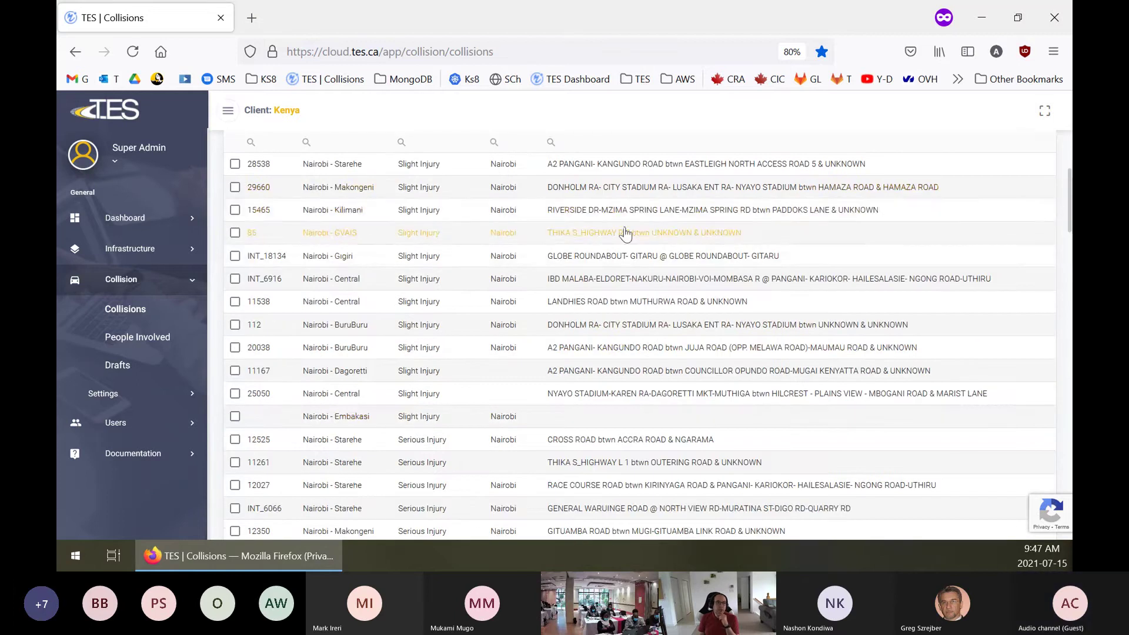
{"action": "scroll", "coordinate": [693, 265], "scroll_direction": "up", "scroll_amount": 5}
{"action": "scroll", "coordinate": [650, 373], "scroll_direction": "down", "scroll_amount": 7}
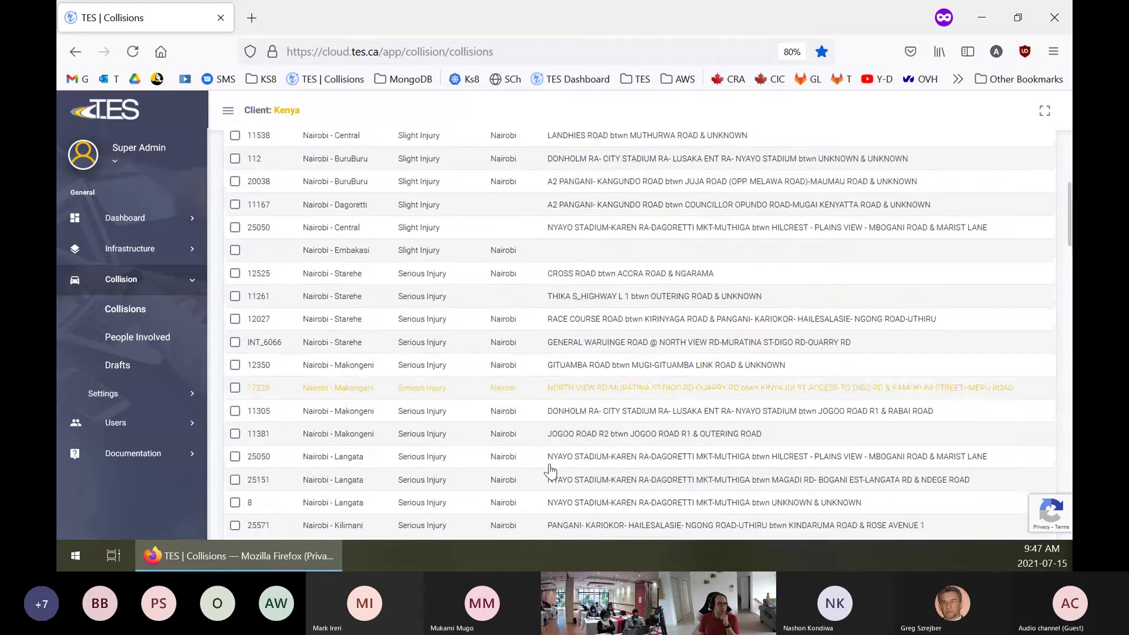
{"action": "scroll", "coordinate": [550, 469], "scroll_direction": "down", "scroll_amount": 3}
{"action": "scroll", "coordinate": [550, 469], "scroll_direction": "up", "scroll_amount": 10}
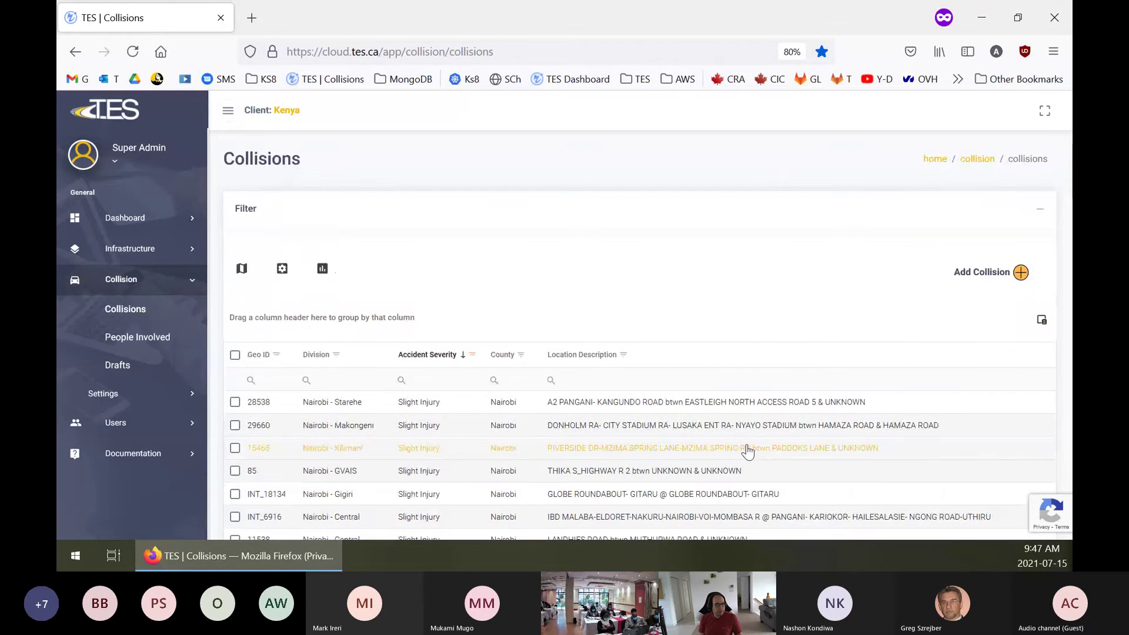
{"action": "scroll", "coordinate": [748, 450], "scroll_direction": "right", "scroll_amount": 10}
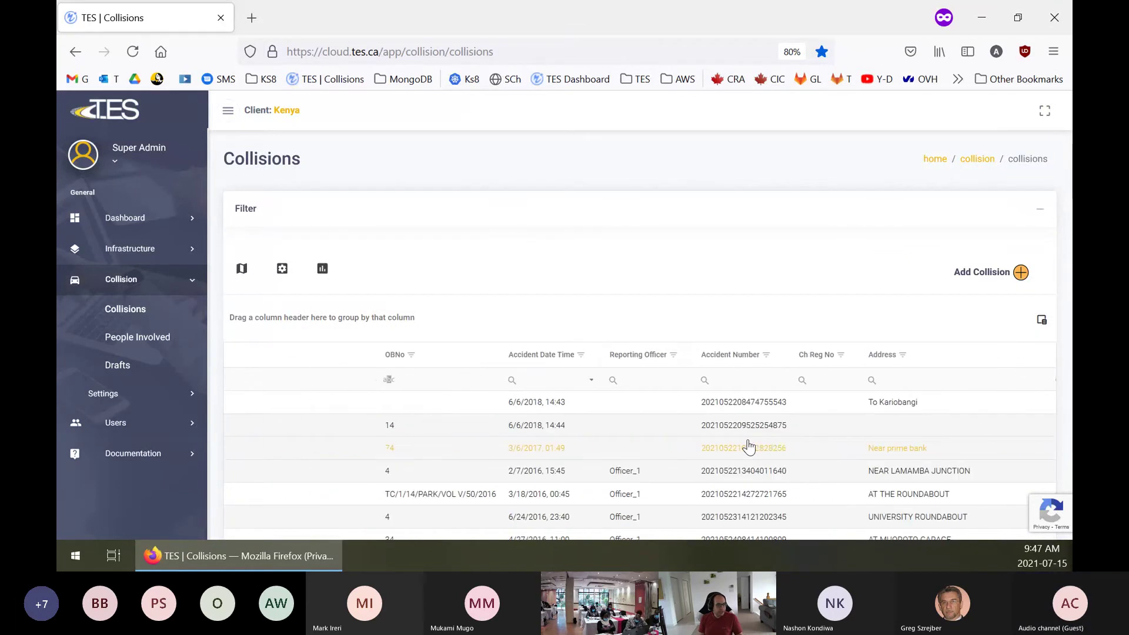
{"action": "left_click", "coordinate": [584, 357]}
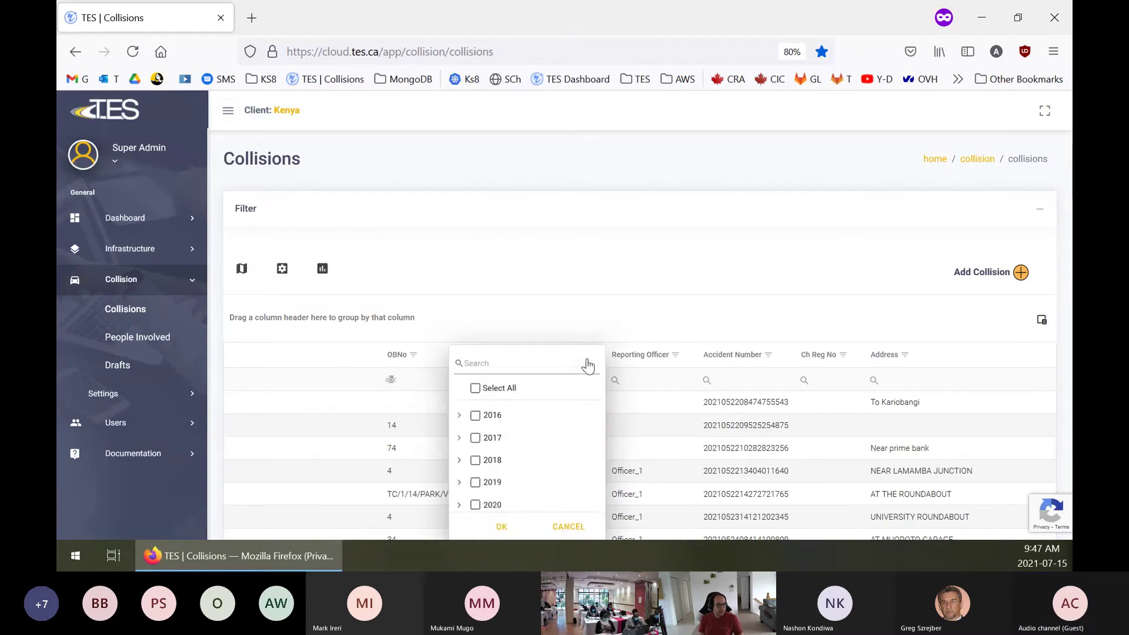
{"action": "left_click", "coordinate": [475, 483]}
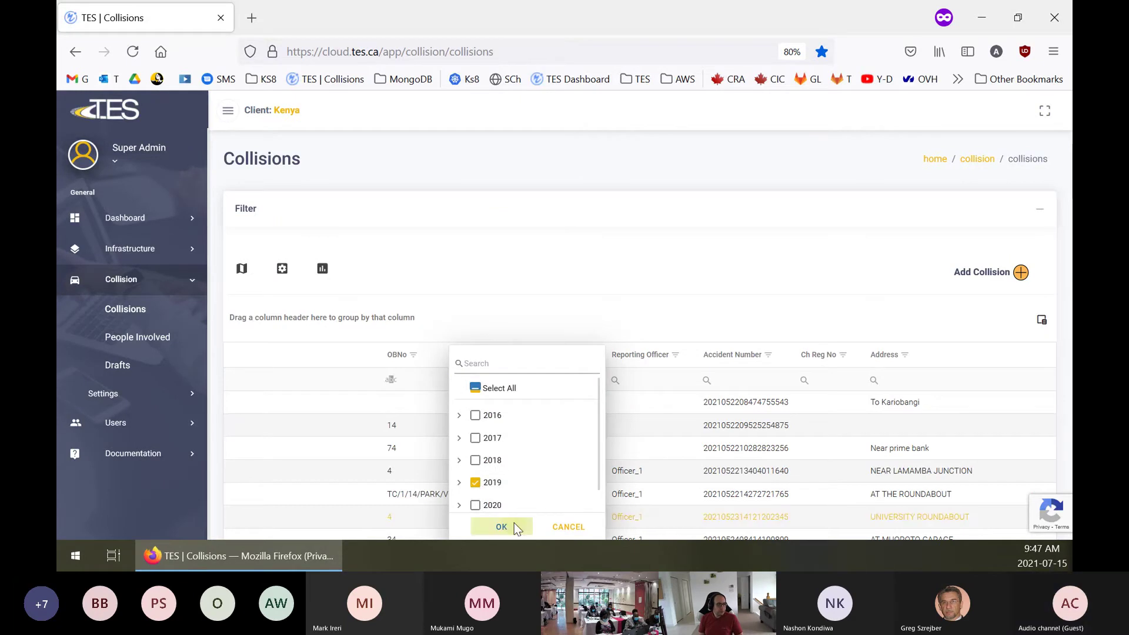
{"action": "left_click", "coordinate": [501, 527]}
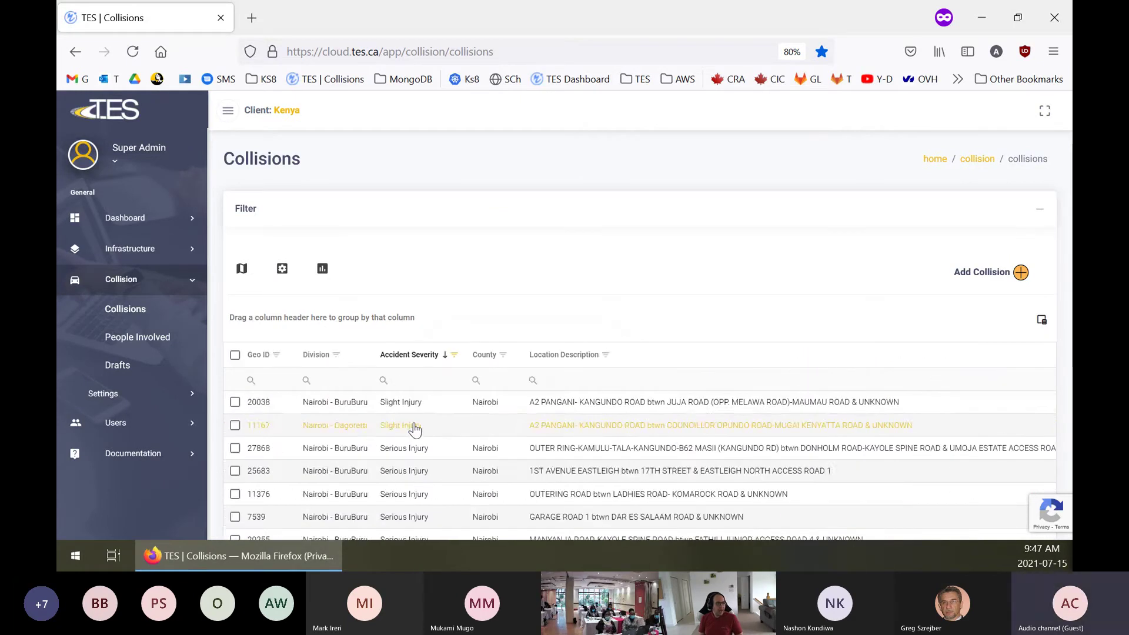
{"action": "scroll", "coordinate": [415, 430], "scroll_direction": "down", "scroll_amount": 5}
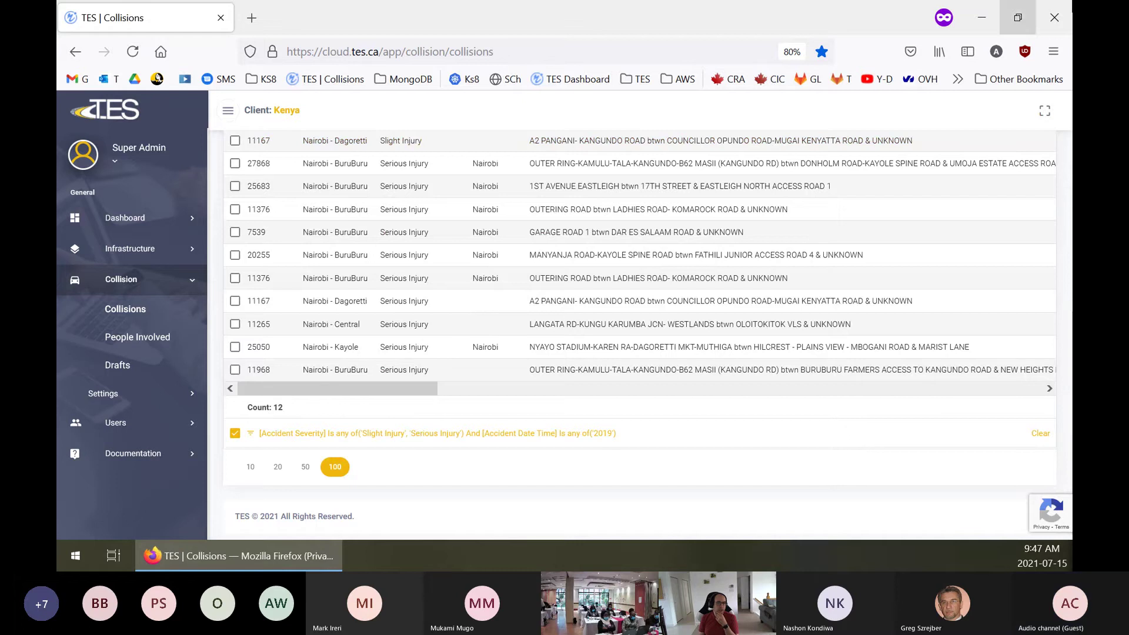
Bring the Word training materials document on screen, maximize it and highlight Question 3 on collisions involving an injury
{"action": "left_click_drag", "start_coordinate": [1072, 322], "coordinate": [432, 323]}
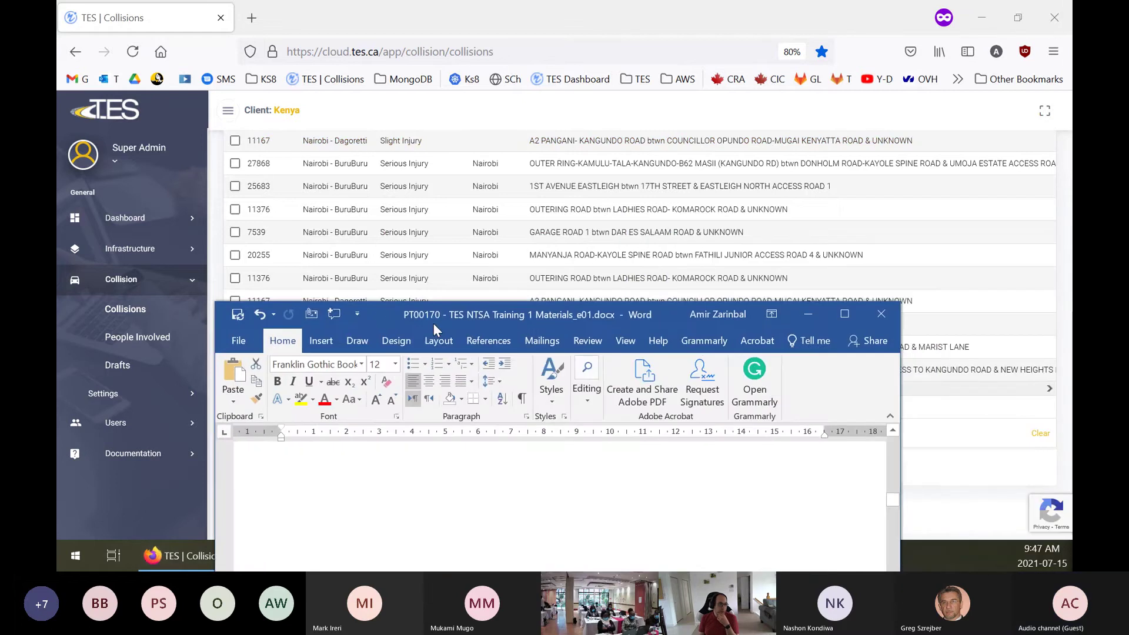
{"action": "double_click", "coordinate": [378, 312]}
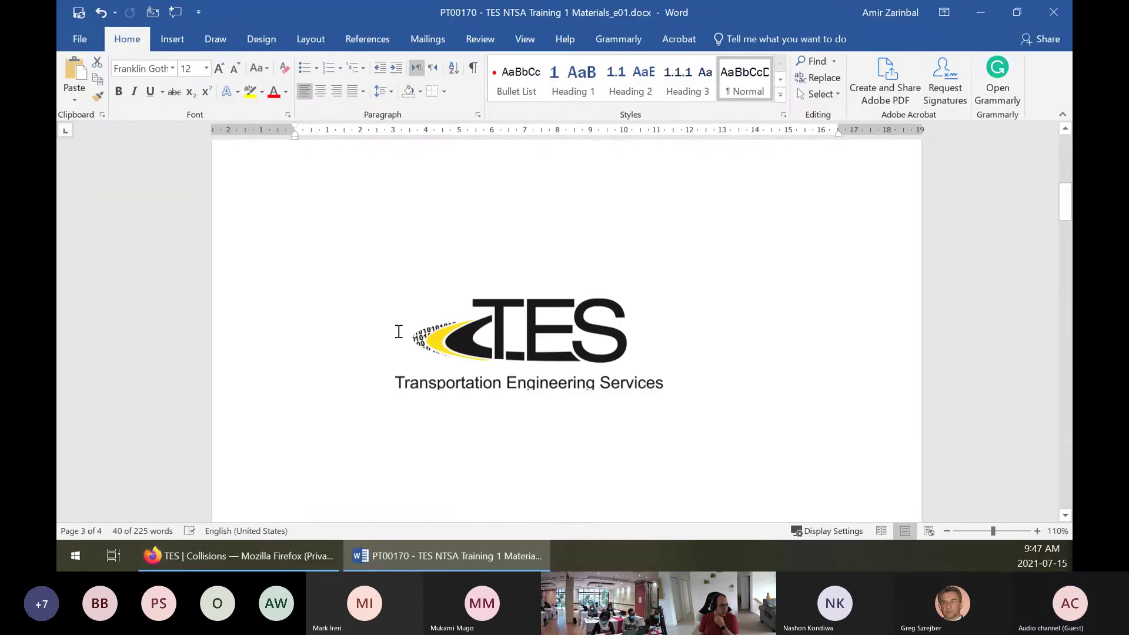
{"action": "scroll", "coordinate": [417, 395], "scroll_direction": "down", "scroll_amount": 15}
{"action": "scroll", "coordinate": [418, 397], "scroll_direction": "up", "scroll_amount": 5}
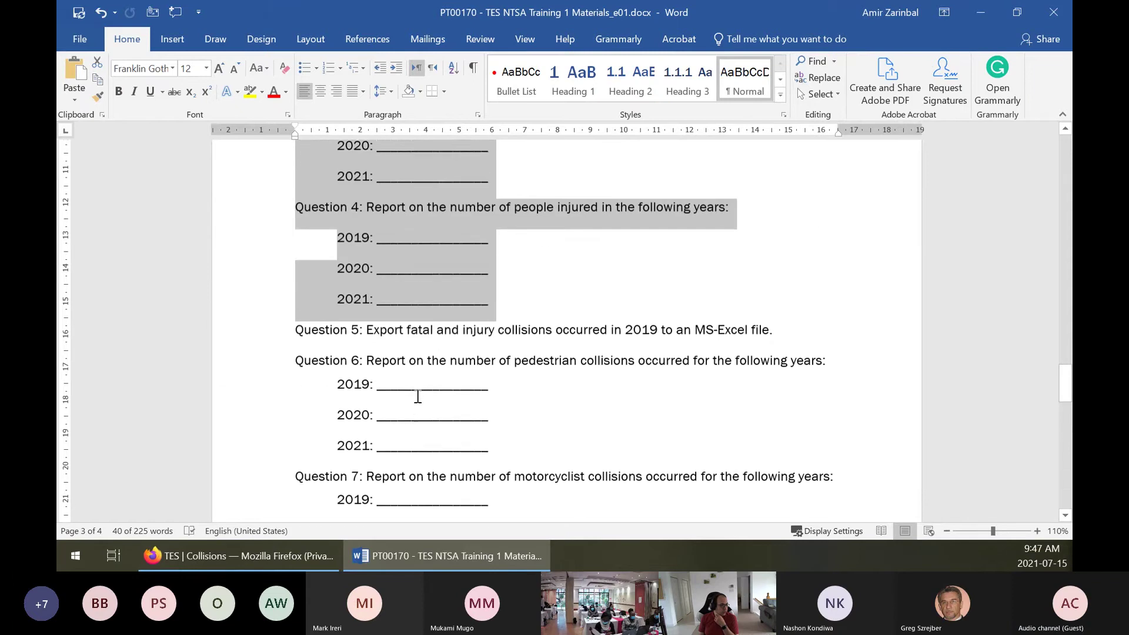
{"action": "left_click", "coordinate": [411, 252]}
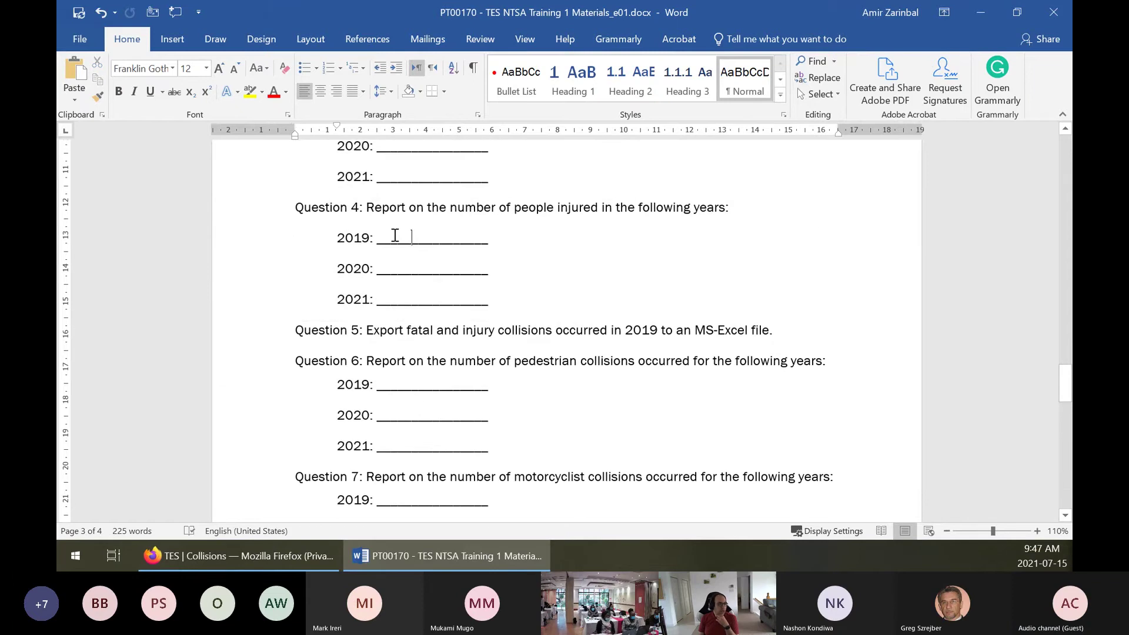
{"action": "scroll", "coordinate": [515, 240], "scroll_direction": "up", "scroll_amount": 3}
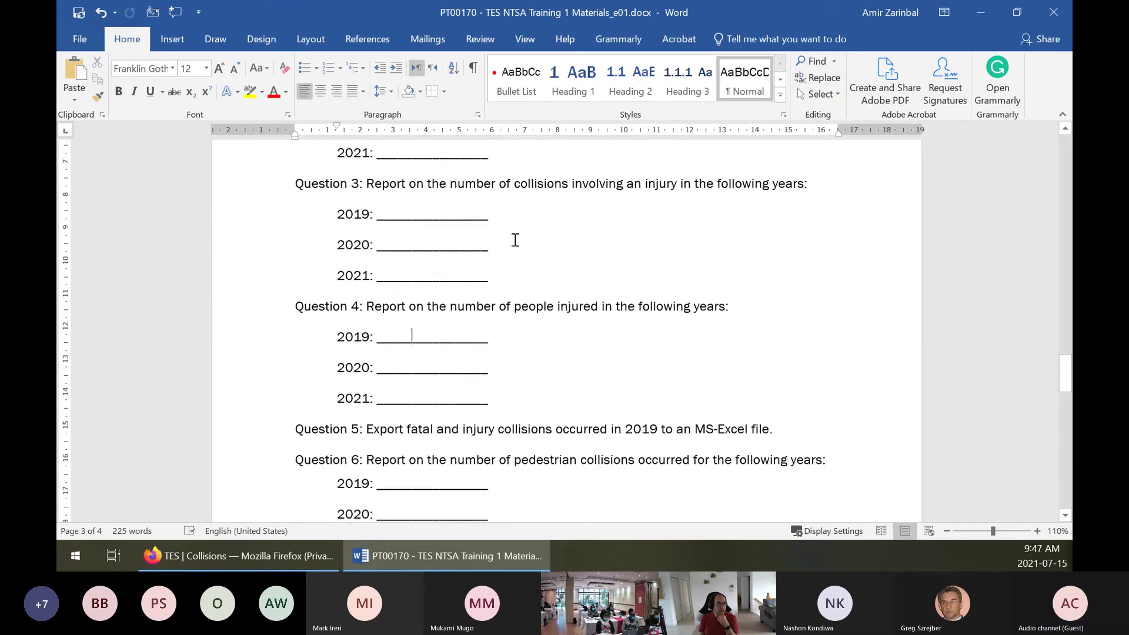
{"action": "scroll", "coordinate": [515, 240], "scroll_direction": "up", "scroll_amount": 1}
{"action": "left_click_drag", "start_coordinate": [406, 217], "coordinate": [792, 210]}
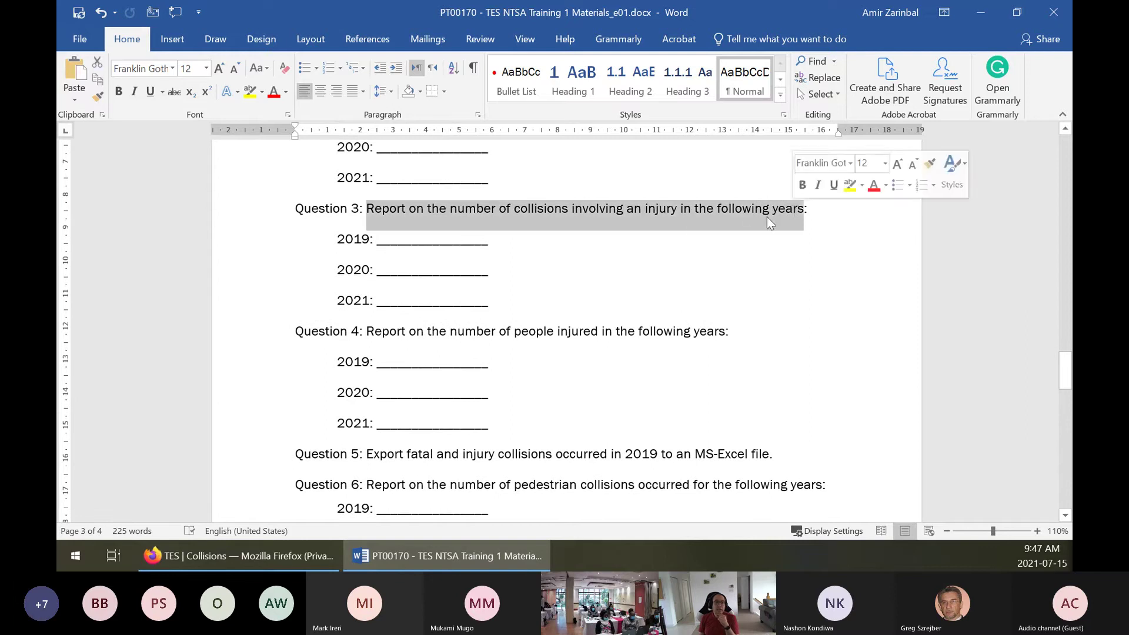
{"action": "left_click", "coordinate": [504, 216]}
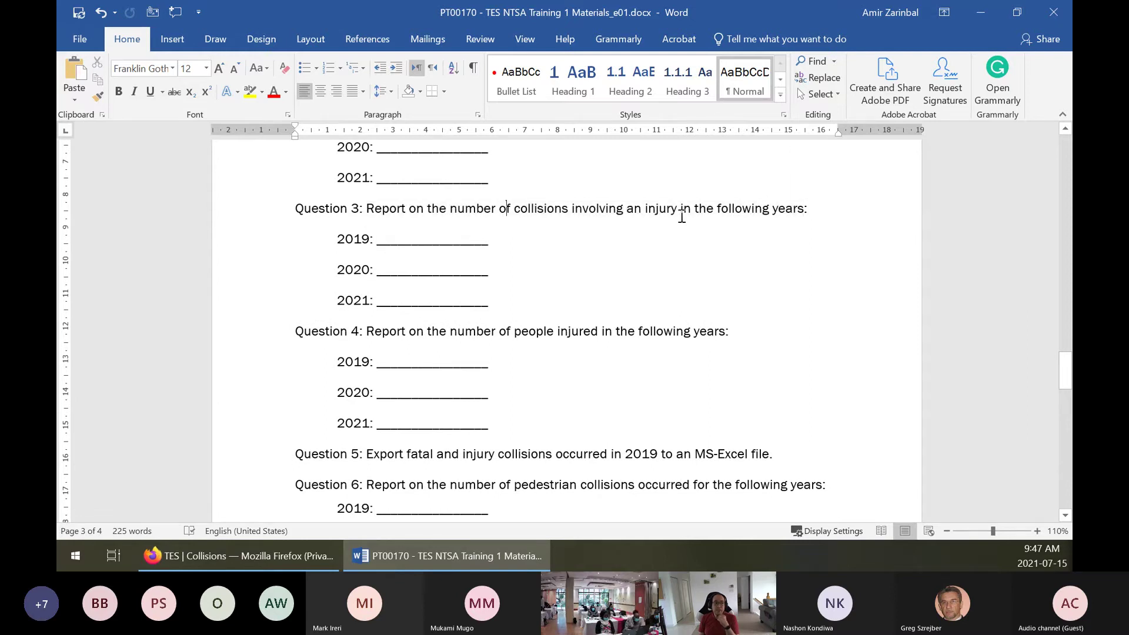
Enter 12 in English digits as the 2019 answer to Question 3
{"action": "left_click", "coordinate": [408, 234]}
{"action": "type", "text": "12"}
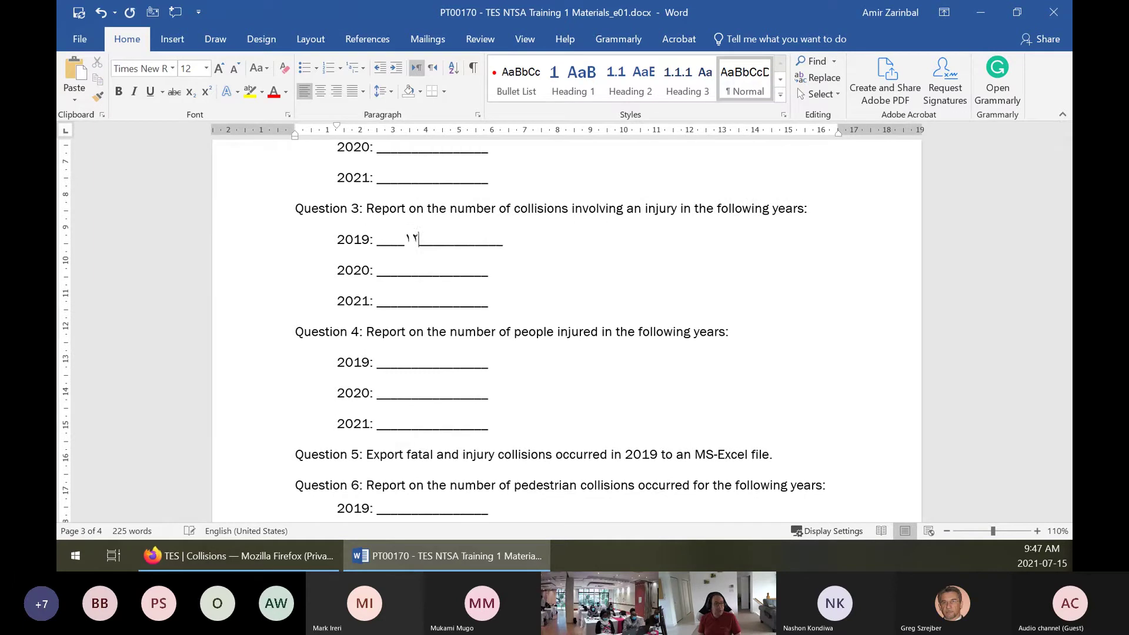
{"action": "key", "text": "BackSpace"}
{"action": "key", "text": "BackSpace"}
{"action": "key", "text": "alt+shift"}
{"action": "type", "text": "12"}
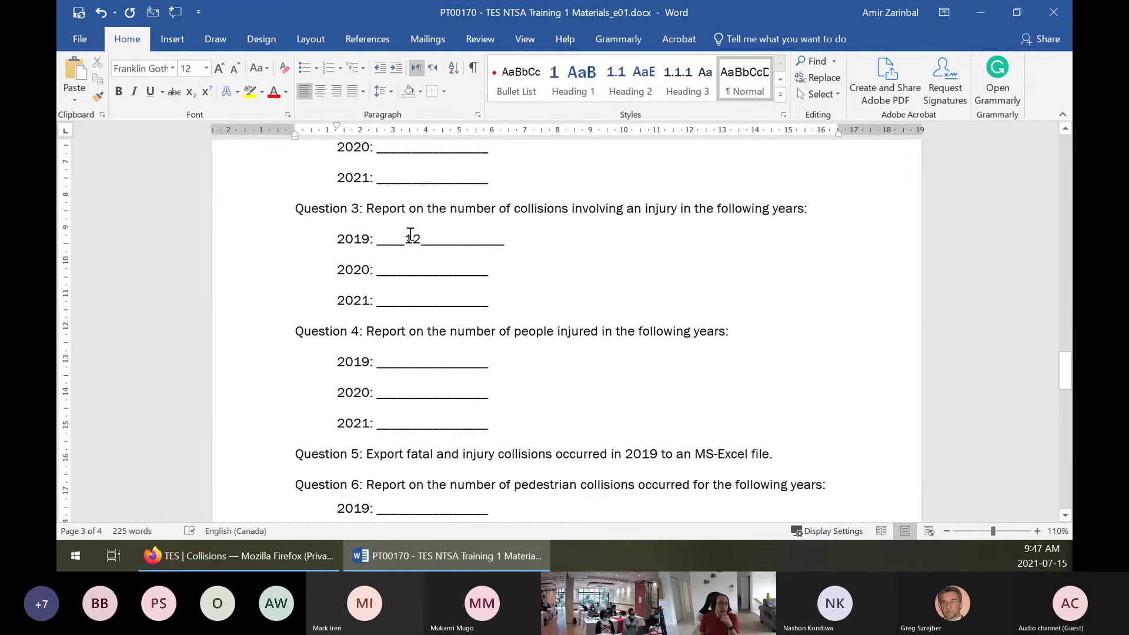
Highlight Question 4 on the number of people injured and place the cursor in its 2019 answer blank
{"action": "left_click", "coordinate": [411, 333]}
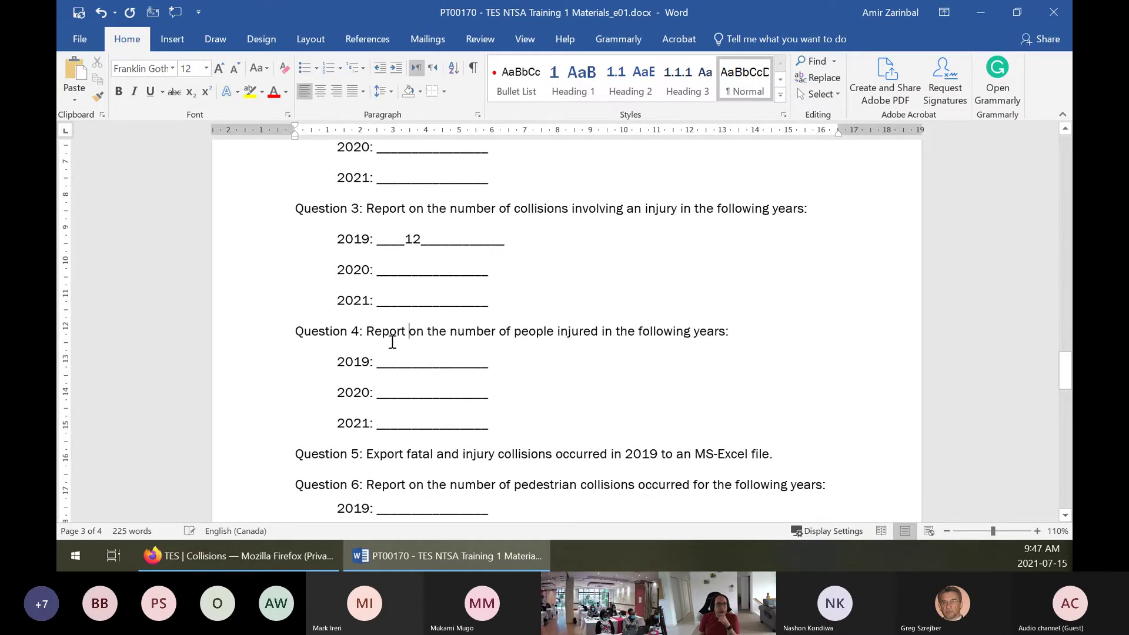
{"action": "left_click_drag", "start_coordinate": [368, 333], "coordinate": [739, 336]}
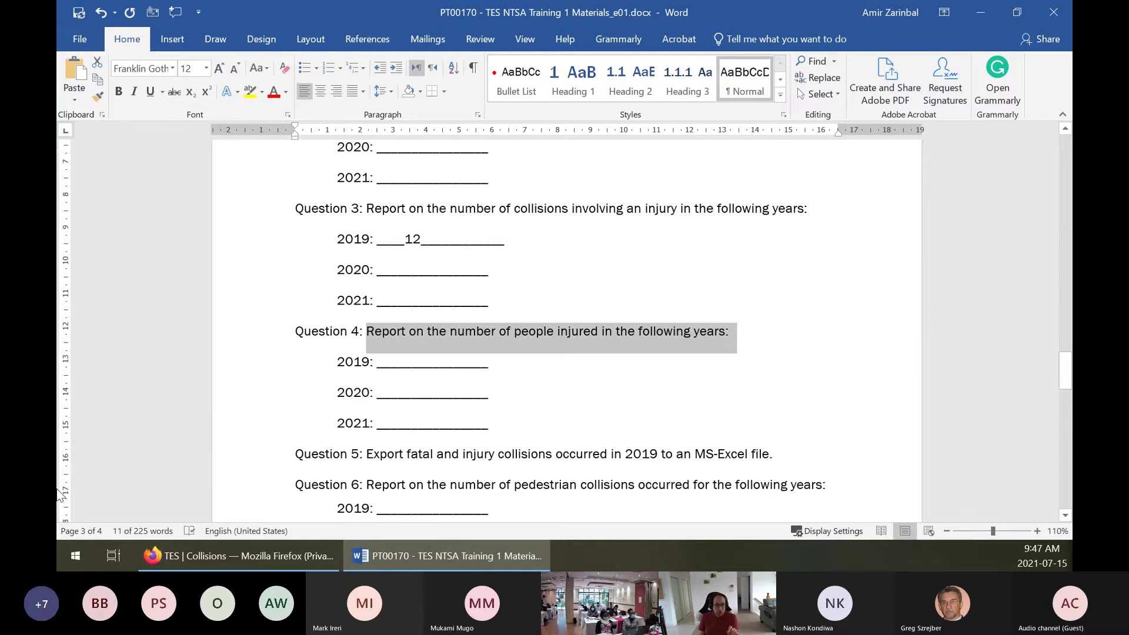
{"action": "left_click", "coordinate": [406, 367]}
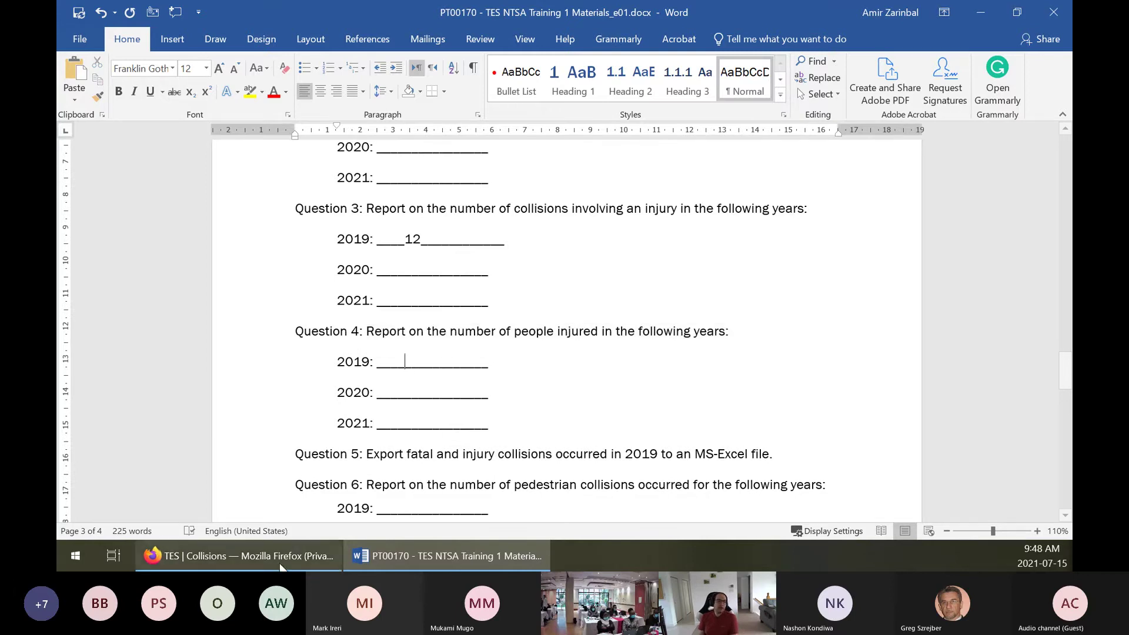
Switch to Firefox, open the People Involved list and look over its rows and person detail columns, including Injury Type
{"action": "left_click", "coordinate": [235, 556]}
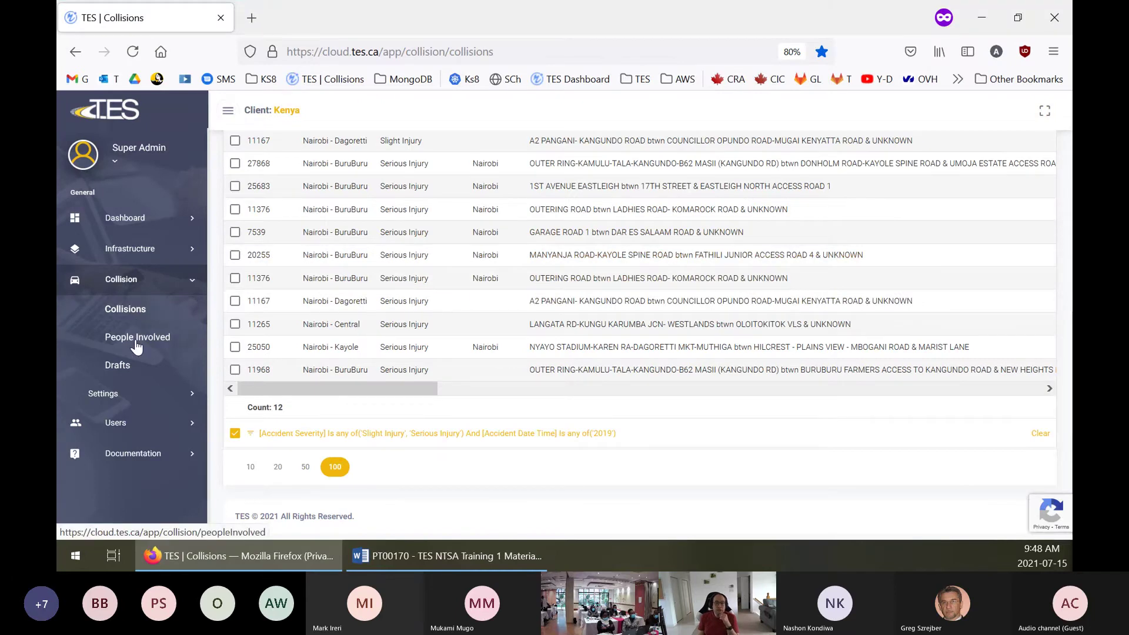
{"action": "left_click", "coordinate": [136, 343]}
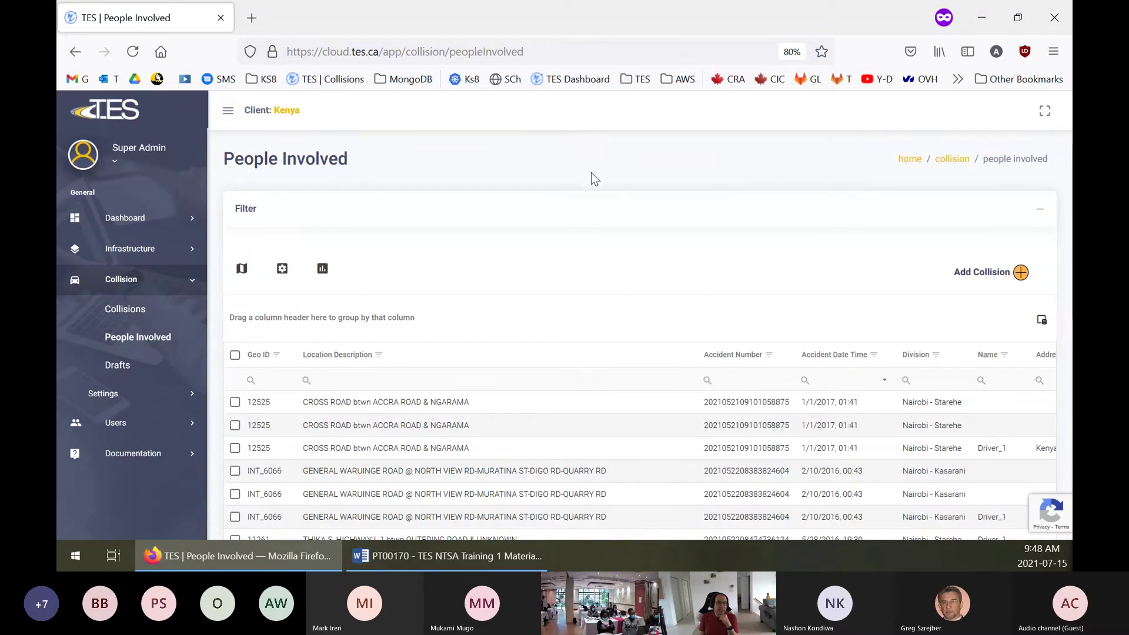
{"action": "scroll", "coordinate": [562, 194], "scroll_direction": "down", "scroll_amount": 5}
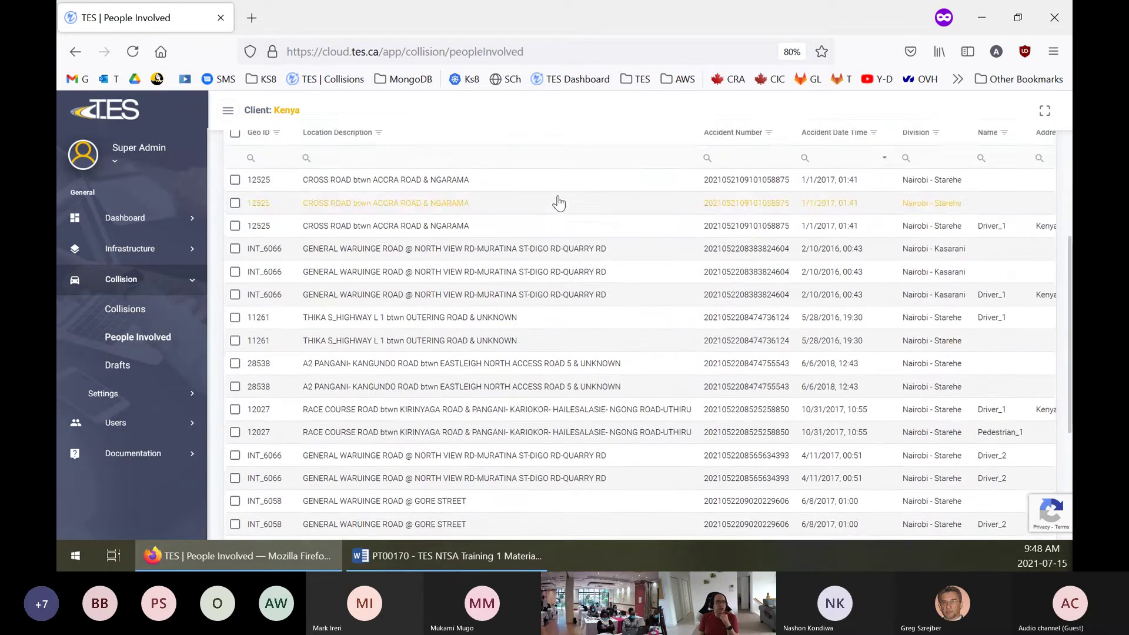
{"action": "scroll", "coordinate": [558, 203], "scroll_direction": "up", "scroll_amount": 3}
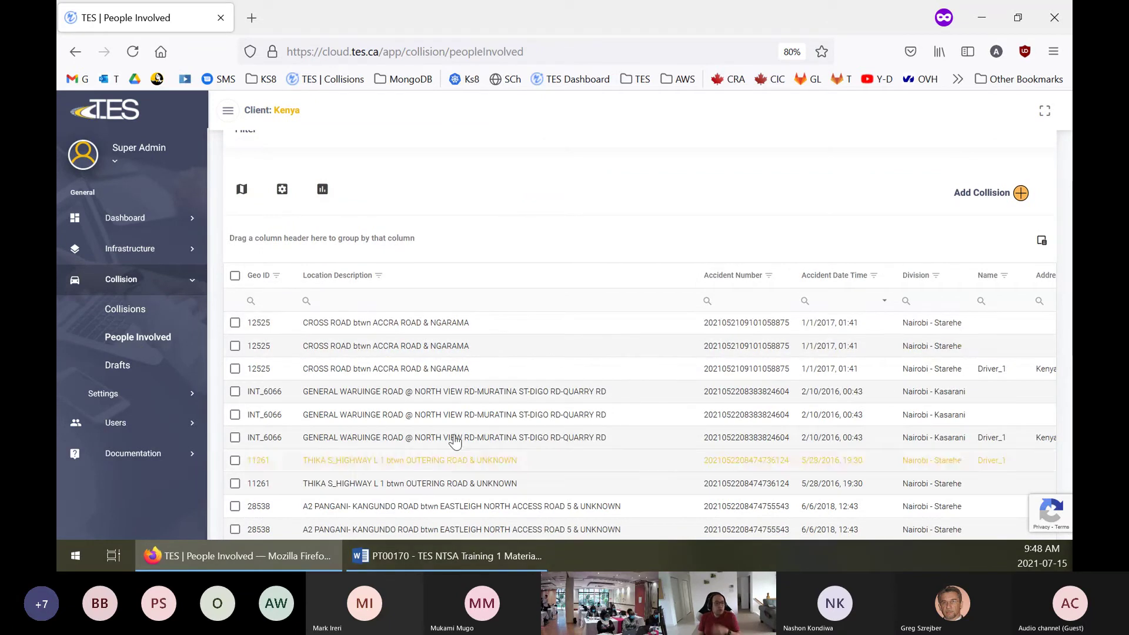
{"action": "scroll", "coordinate": [532, 376], "scroll_direction": "right", "scroll_amount": 3}
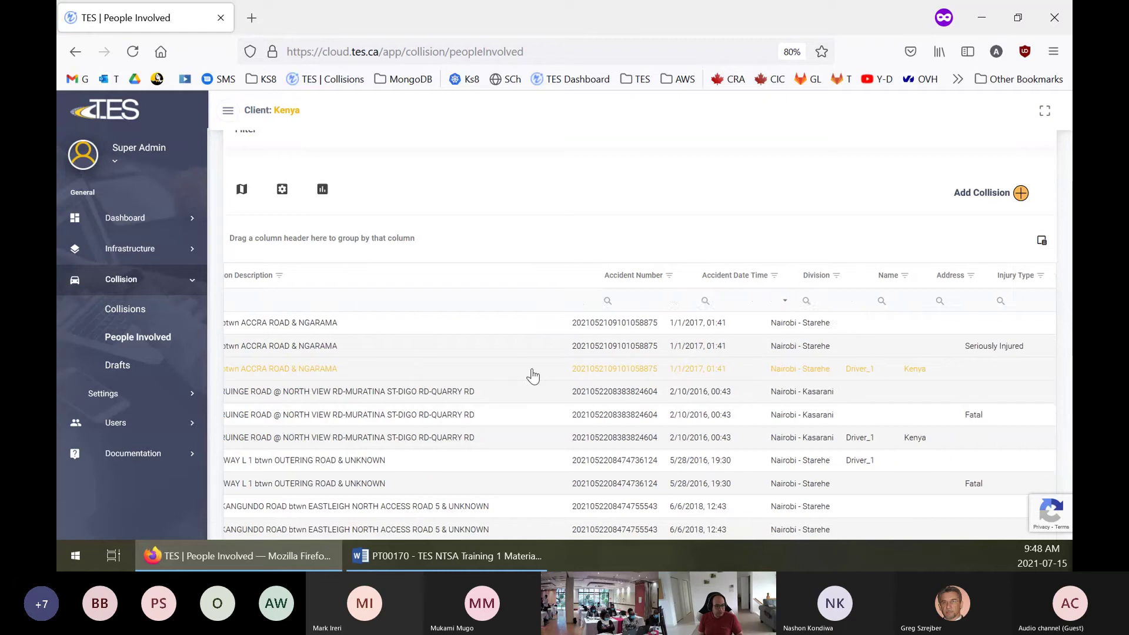
{"action": "scroll", "coordinate": [532, 376], "scroll_direction": "right", "scroll_amount": 1}
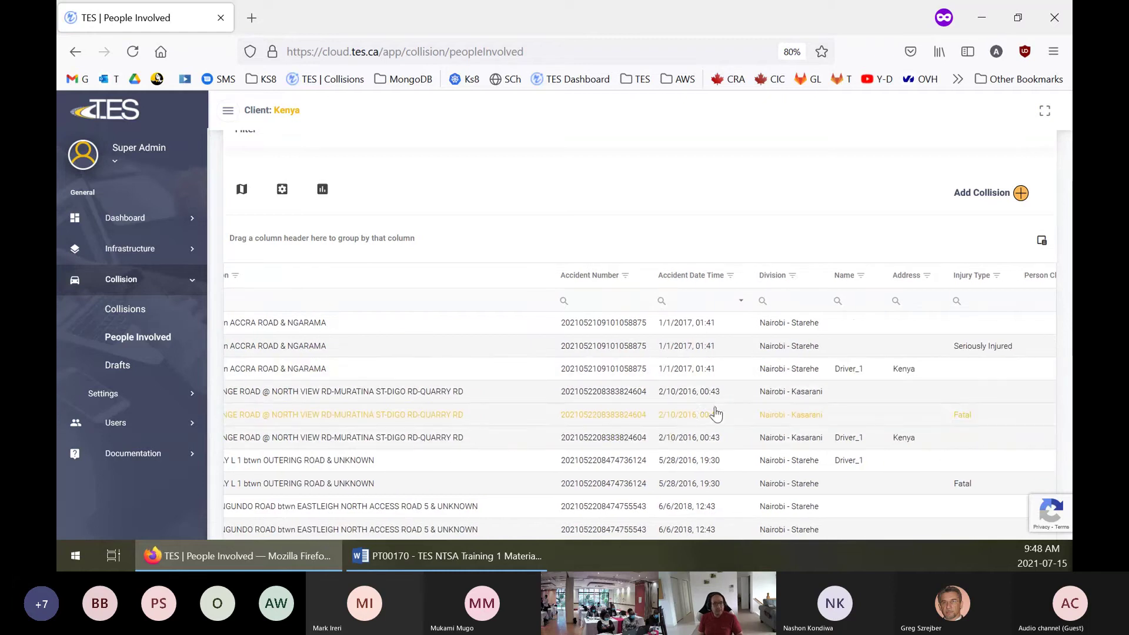
{"action": "scroll", "coordinate": [688, 423], "scroll_direction": "right", "scroll_amount": 5}
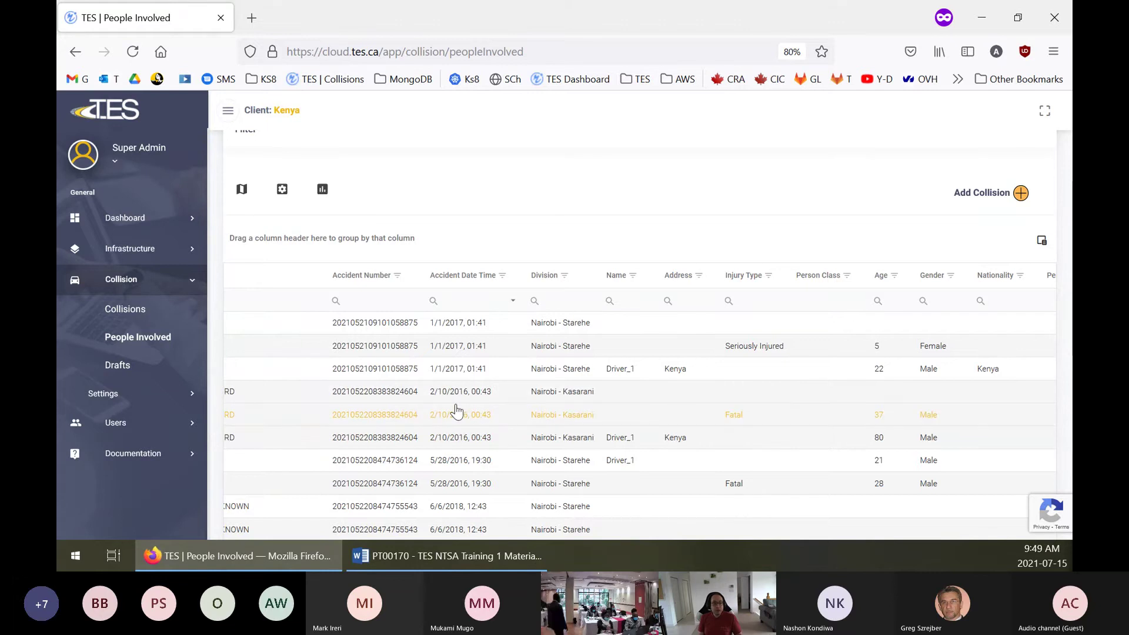
Filter the Accident Date Time column of the People Involved list to 2019
{"action": "scroll", "coordinate": [457, 410], "scroll_direction": "down", "scroll_amount": 2}
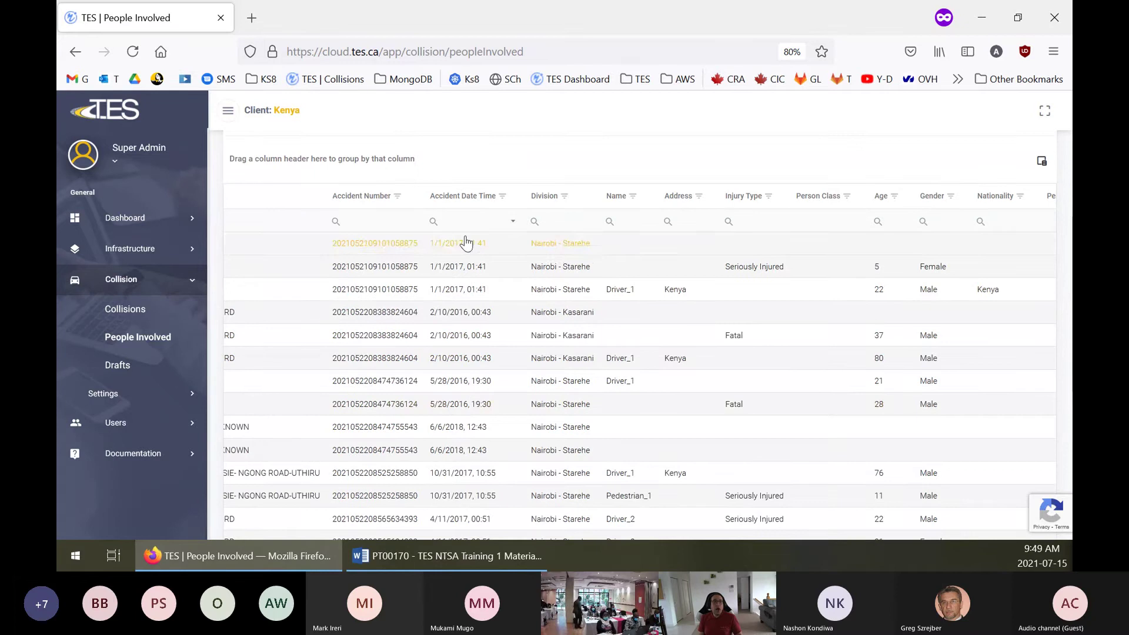
{"action": "left_click", "coordinate": [500, 197]}
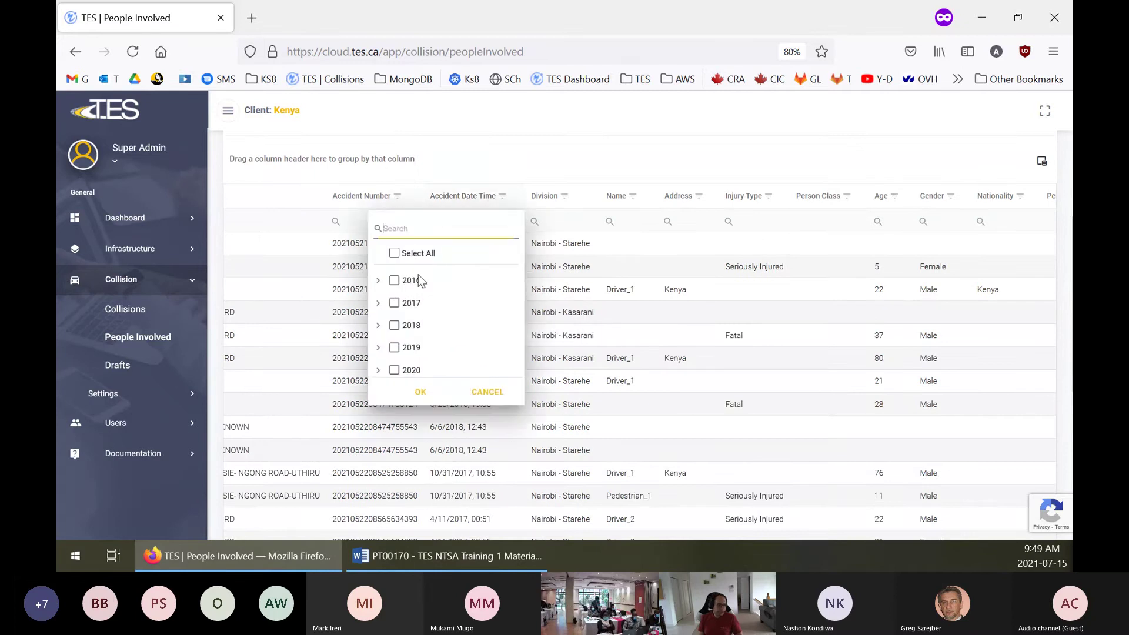
{"action": "left_click", "coordinate": [394, 348]}
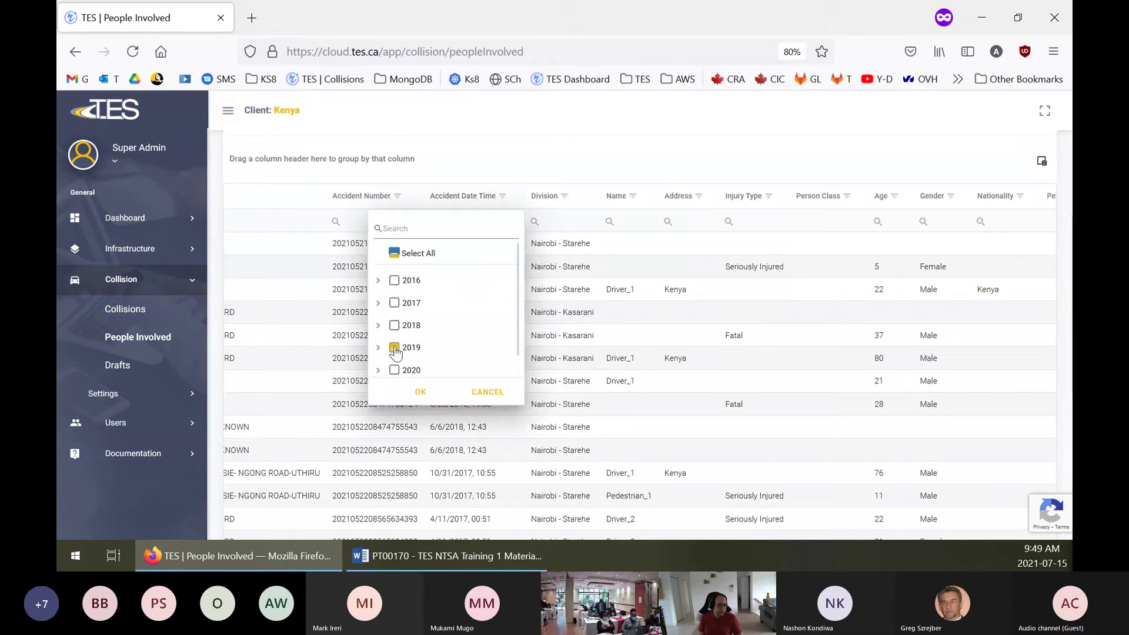
{"action": "left_click", "coordinate": [417, 393]}
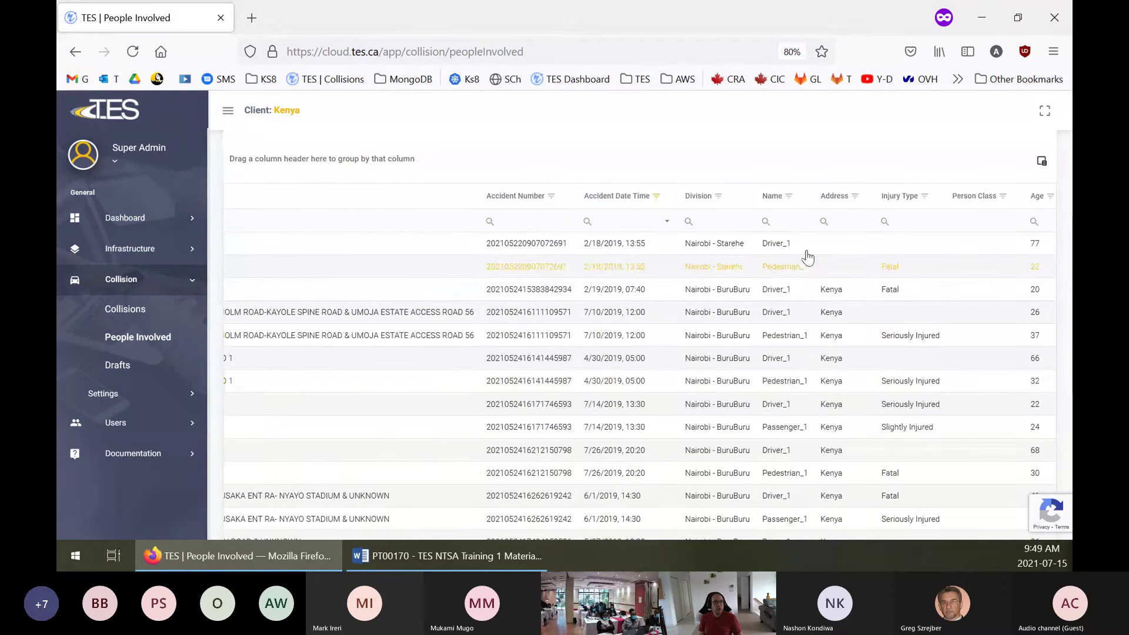
Filter the Injury Type column to Seriously Injured and Slightly Injured, and check the record count
{"action": "left_click", "coordinate": [924, 198]}
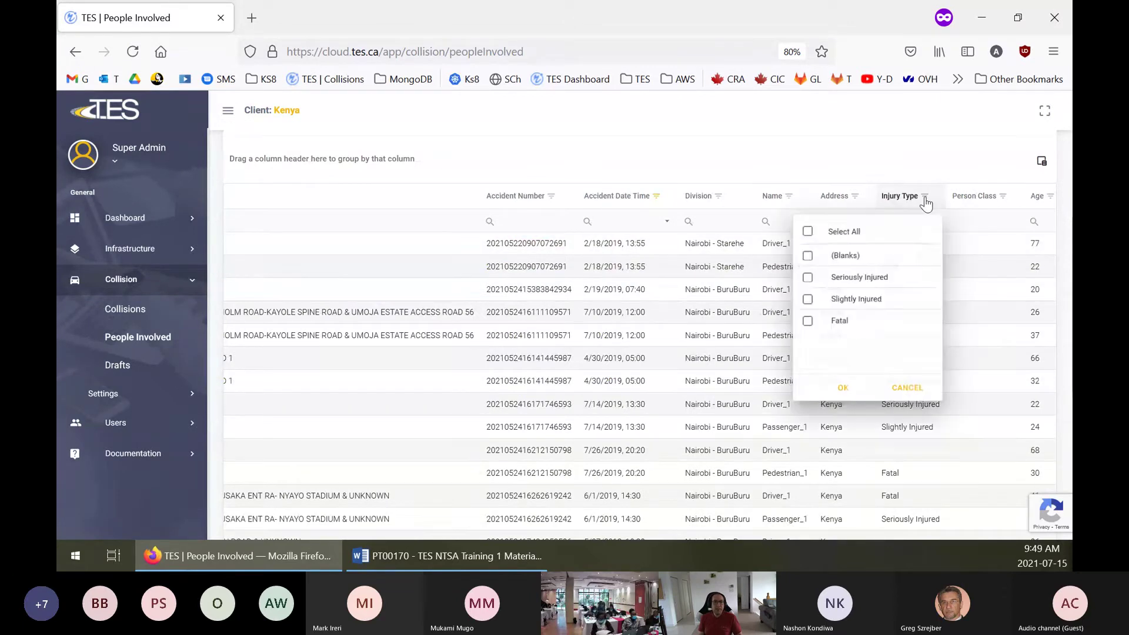
{"action": "left_click", "coordinate": [805, 278]}
{"action": "left_click", "coordinate": [804, 299]}
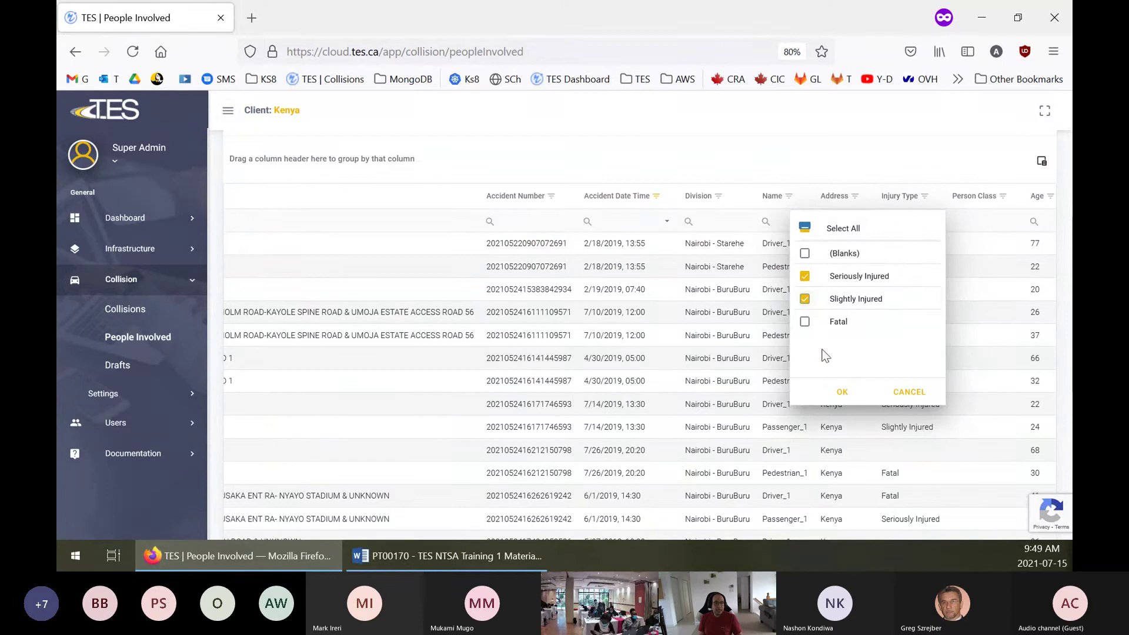
{"action": "left_click", "coordinate": [842, 393]}
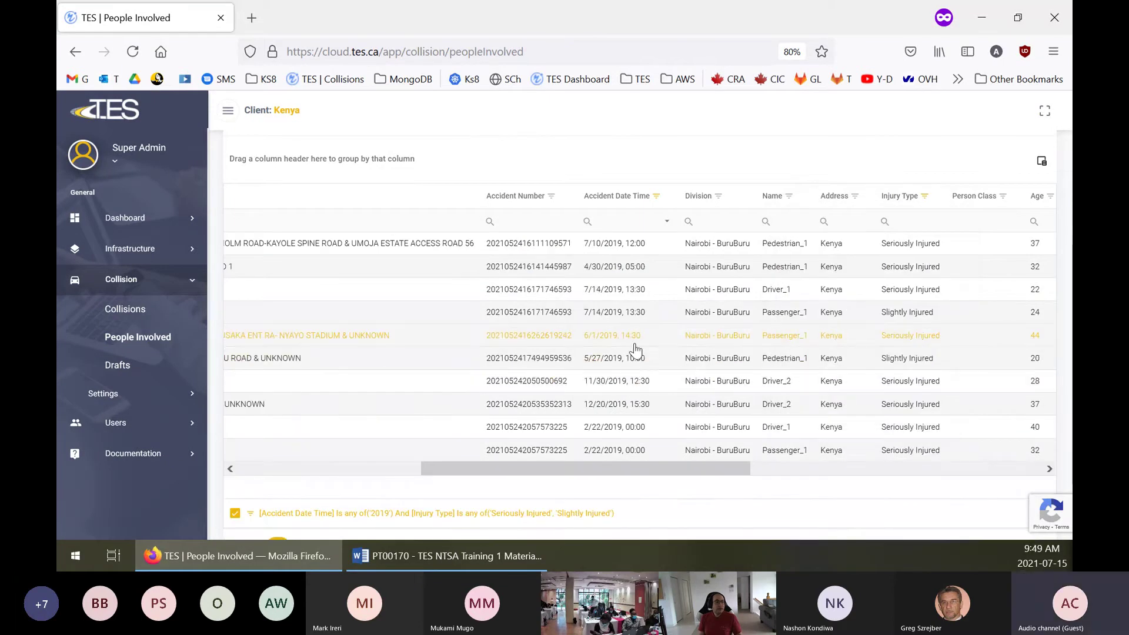
{"action": "scroll", "coordinate": [641, 412], "scroll_direction": "down", "scroll_amount": 2}
{"action": "scroll", "coordinate": [646, 433], "scroll_direction": "down", "scroll_amount": 1}
{"action": "scroll", "coordinate": [625, 355], "scroll_direction": "left", "scroll_amount": 5}
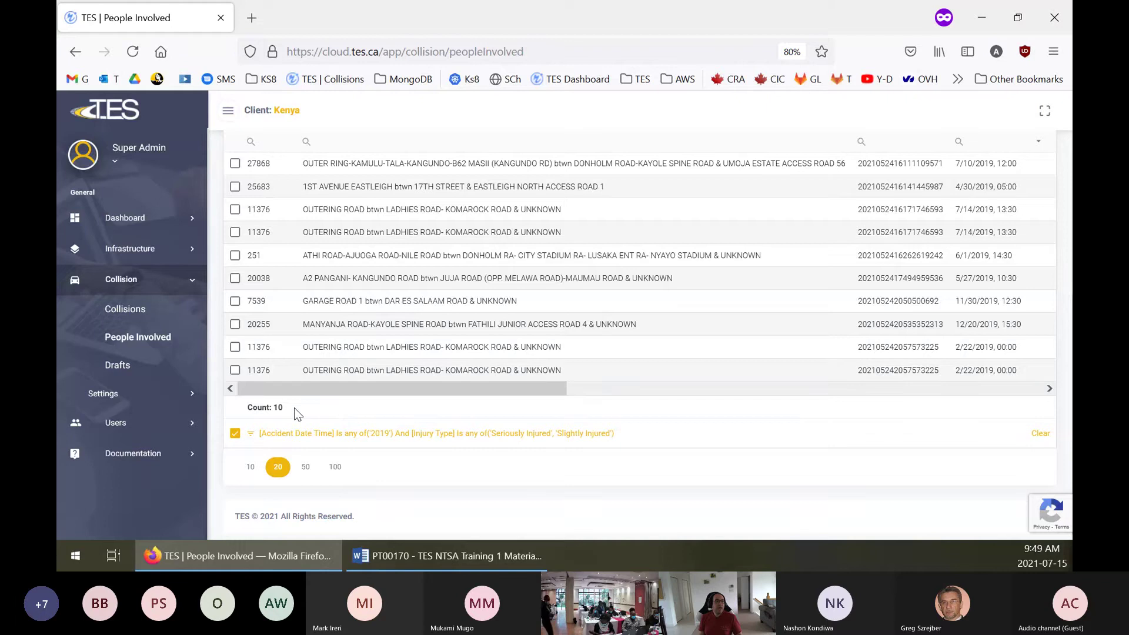
Switch to the Word document and enter 10 in the 2019 answer blank of Question 4
{"action": "scroll", "coordinate": [670, 279], "scroll_direction": "up", "scroll_amount": 5}
{"action": "scroll", "coordinate": [675, 281], "scroll_direction": "down", "scroll_amount": 3}
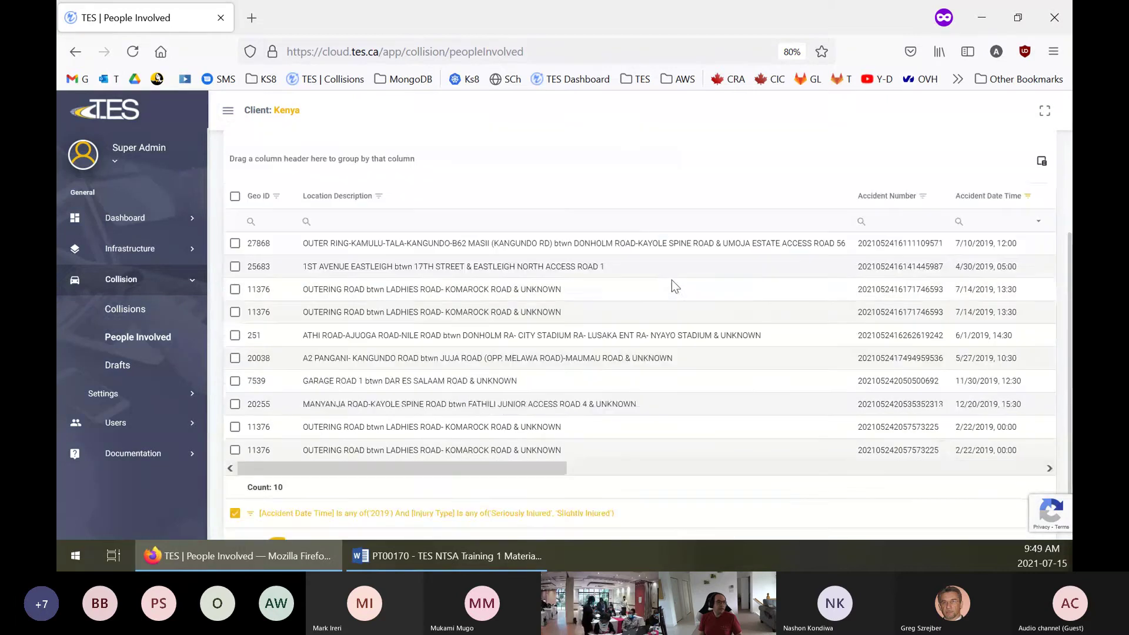
{"action": "left_click", "coordinate": [475, 557]}
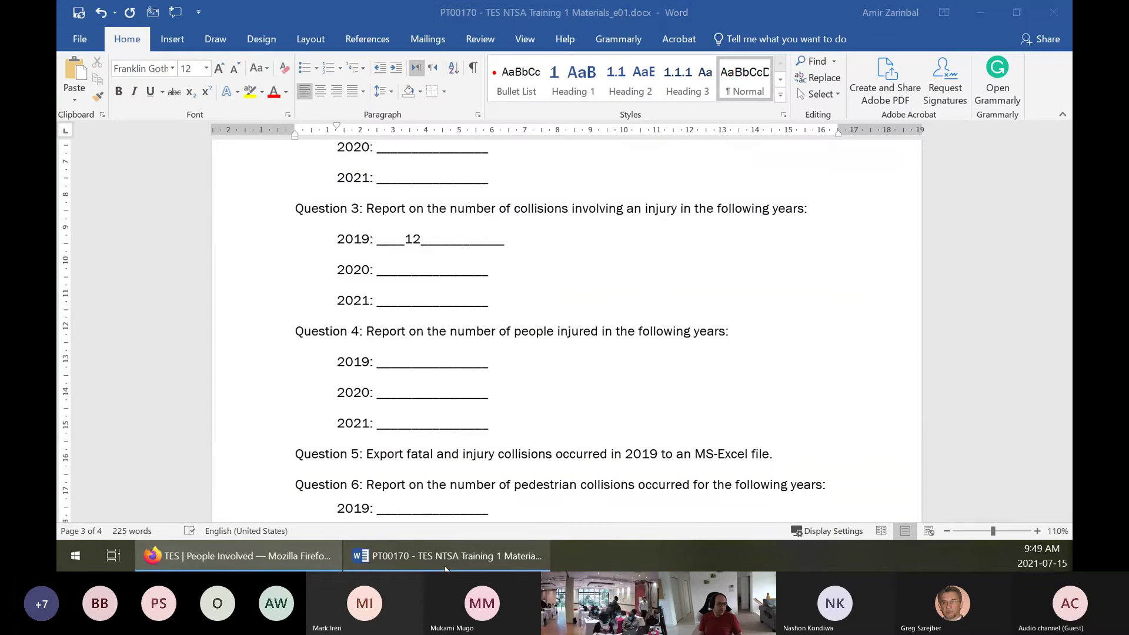
{"action": "left_click", "coordinate": [404, 361]}
{"action": "type", "text": "10"}
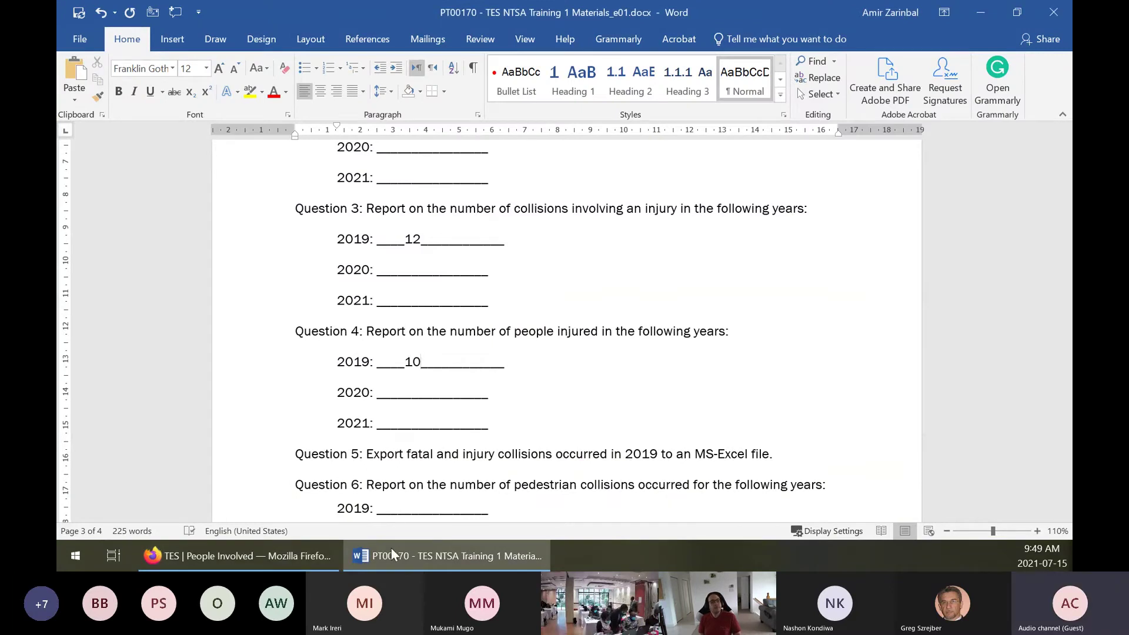
Switch back to Firefox and set the Accident Date Time filter of the People Involved list to 2020 only
{"action": "mouse_move", "coordinate": [277, 556]}
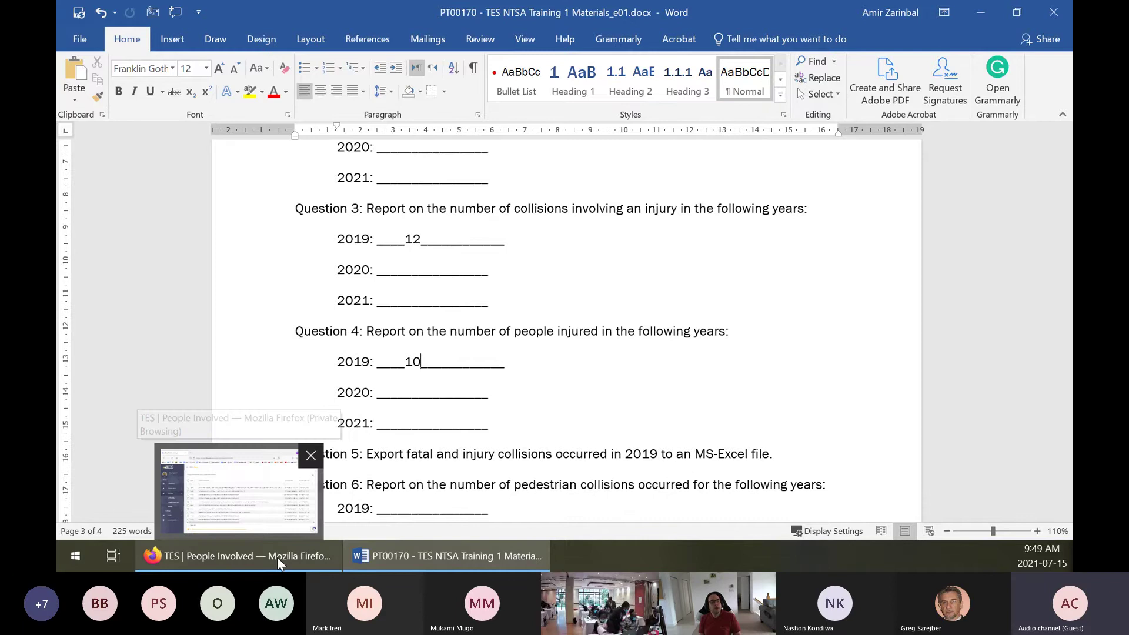
{"action": "left_click", "coordinate": [277, 556]}
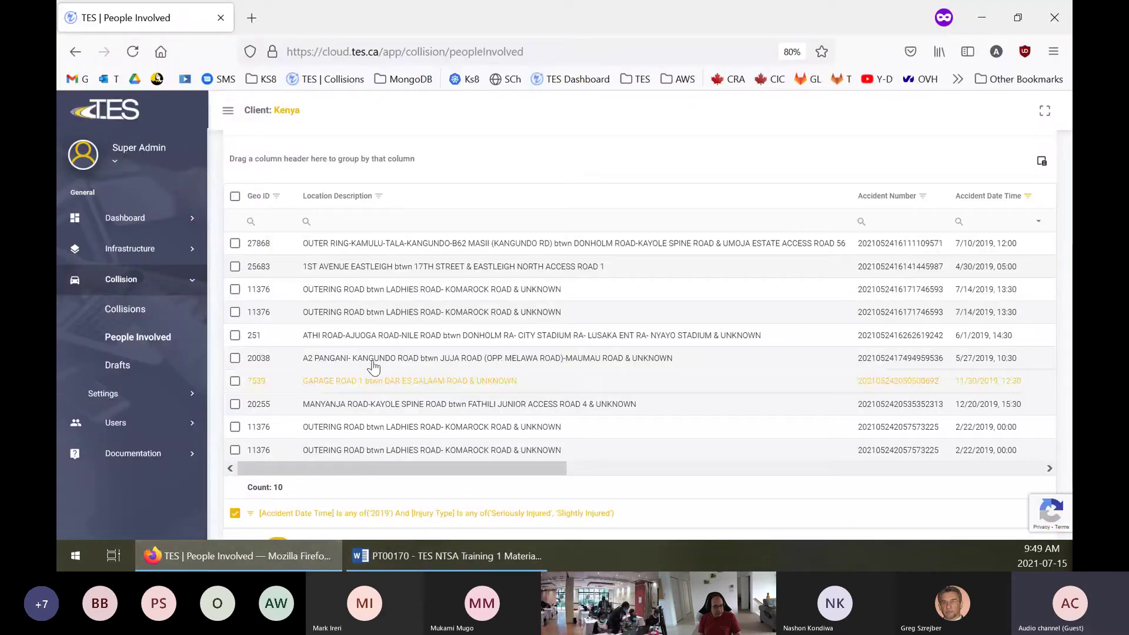
{"action": "left_click", "coordinate": [120, 347]}
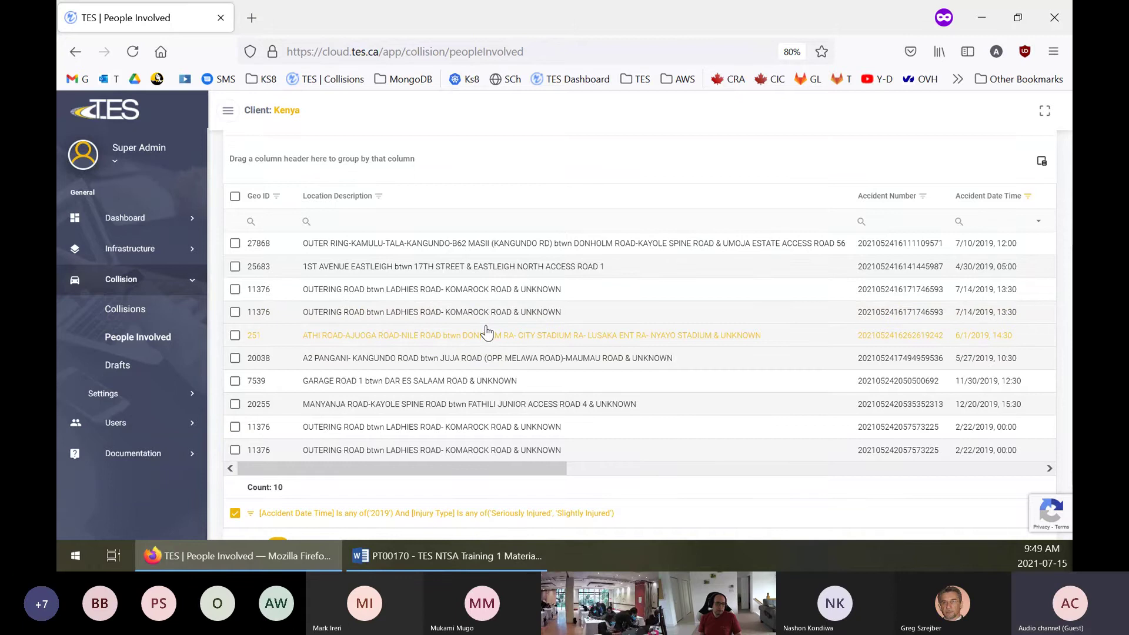
{"action": "left_click", "coordinate": [507, 555]}
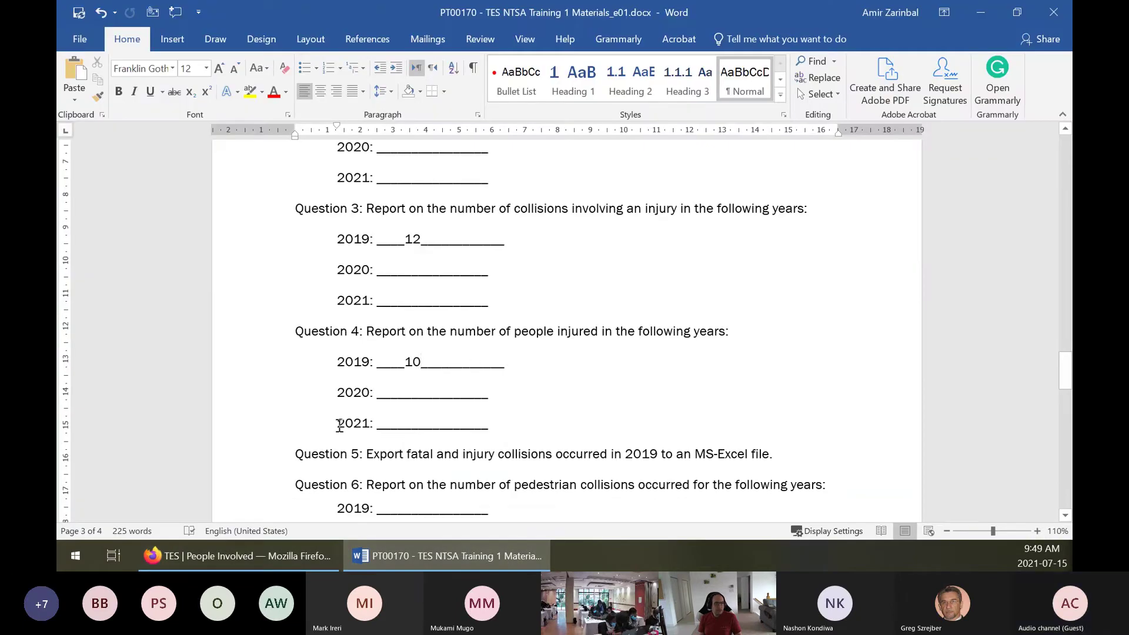
{"action": "left_click", "coordinate": [259, 568]}
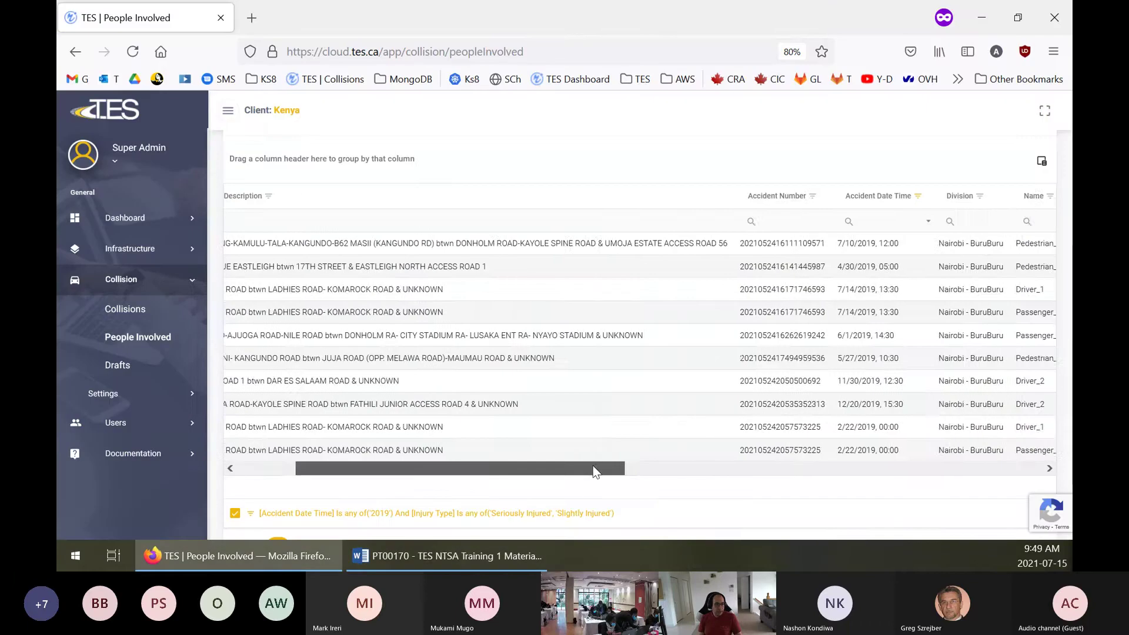
{"action": "left_click_drag", "start_coordinate": [588, 468], "coordinate": [668, 465]}
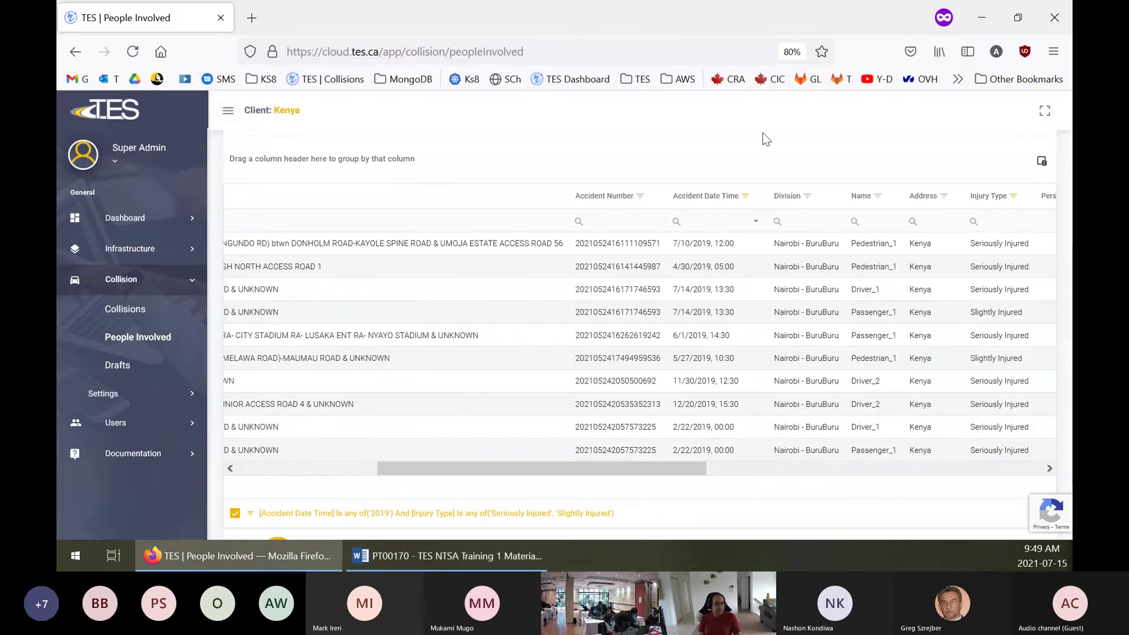
{"action": "left_click", "coordinate": [745, 197]}
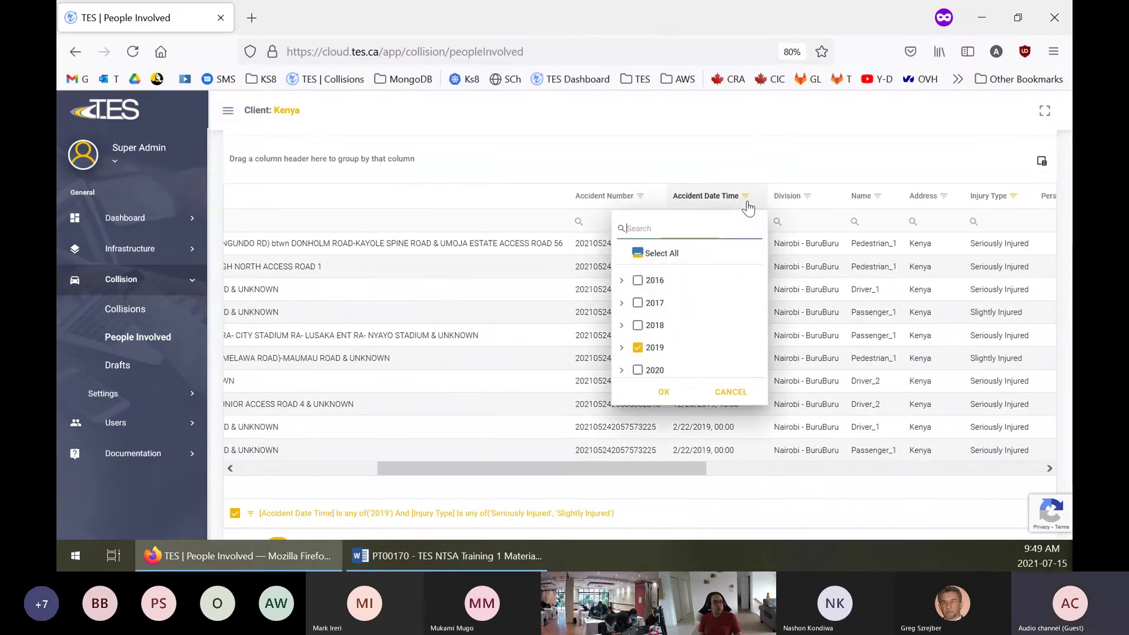
{"action": "left_click", "coordinate": [638, 370]}
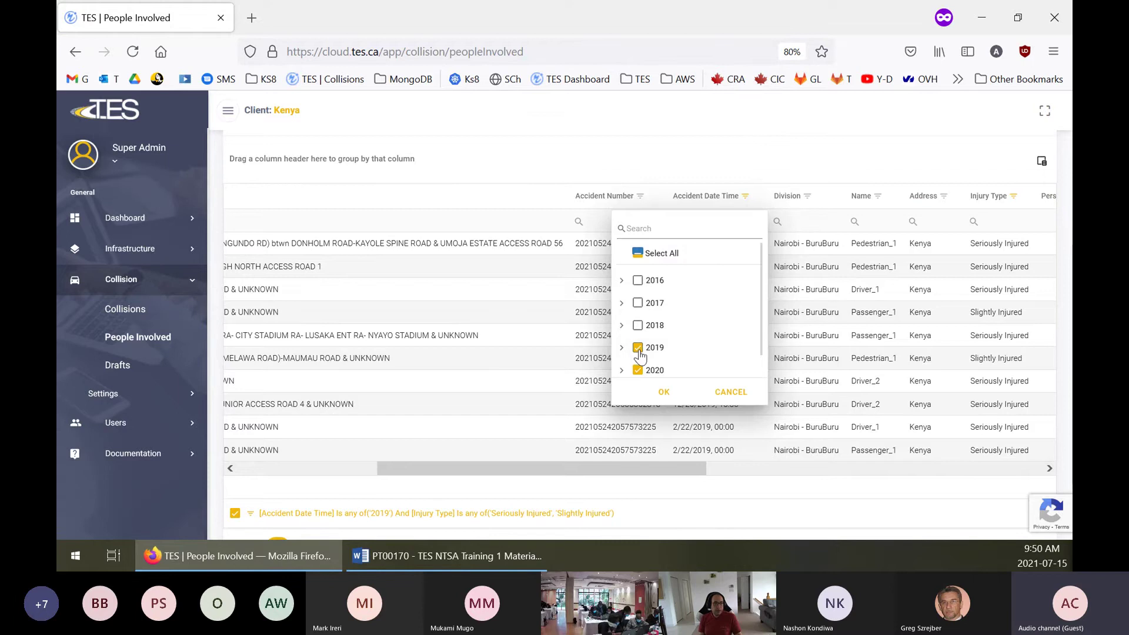
{"action": "left_click", "coordinate": [638, 348]}
{"action": "left_click", "coordinate": [666, 394]}
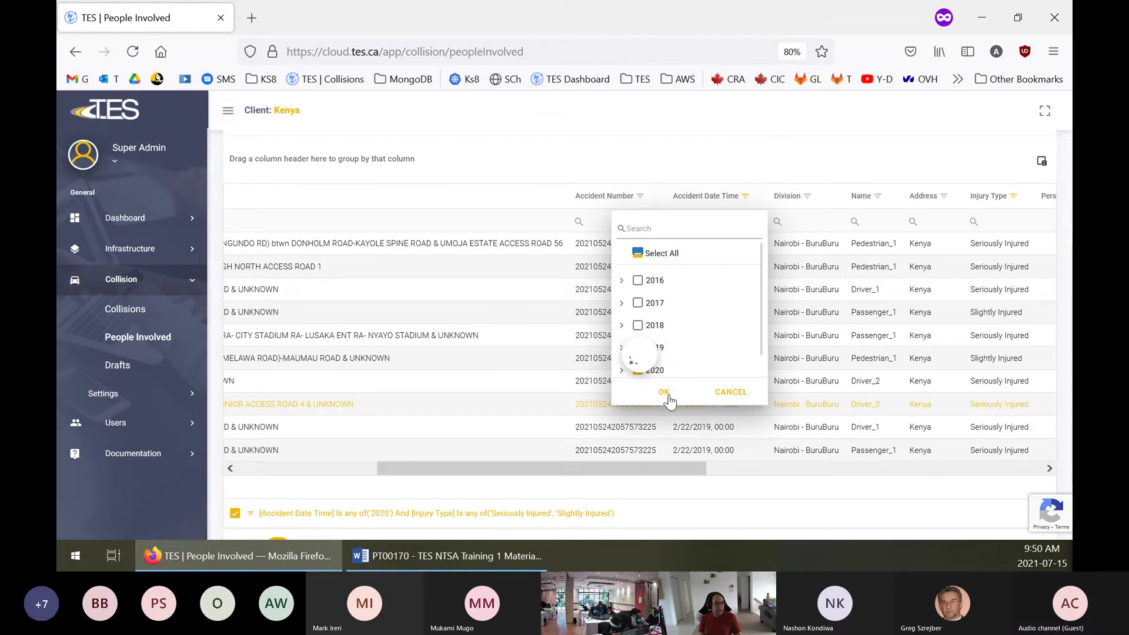
Check the filtered record count, and enter 24 in the 2020 answer blank of Question 4 in the Word document
{"action": "scroll", "coordinate": [570, 407], "scroll_direction": "down", "scroll_amount": 5}
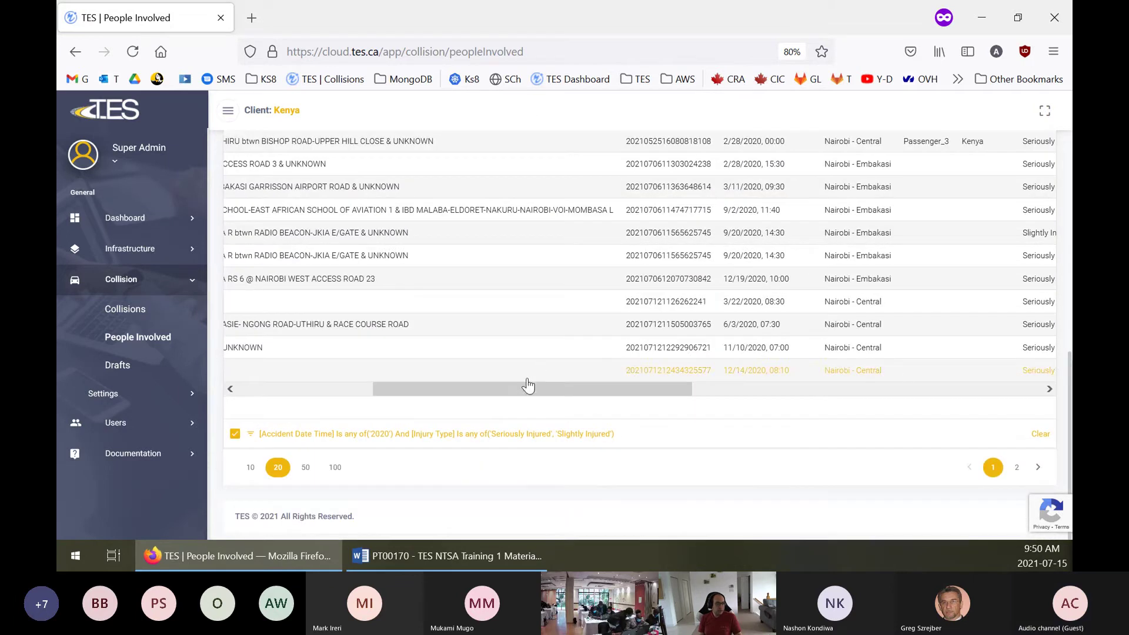
{"action": "scroll", "coordinate": [528, 385], "scroll_direction": "left", "scroll_amount": 10}
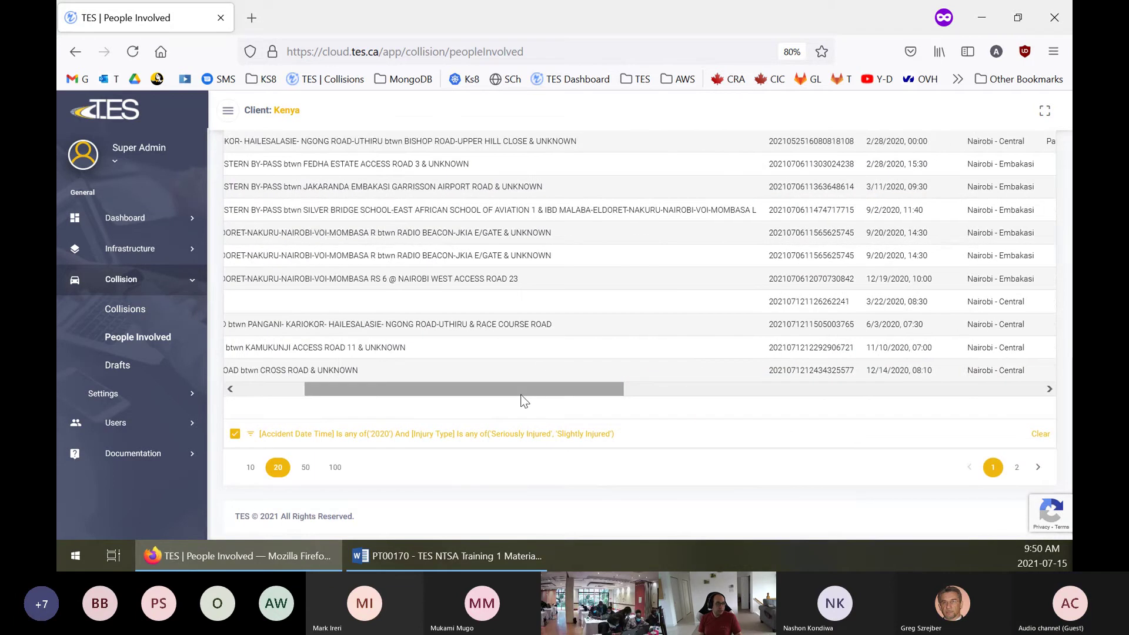
{"action": "left_click", "coordinate": [449, 554]}
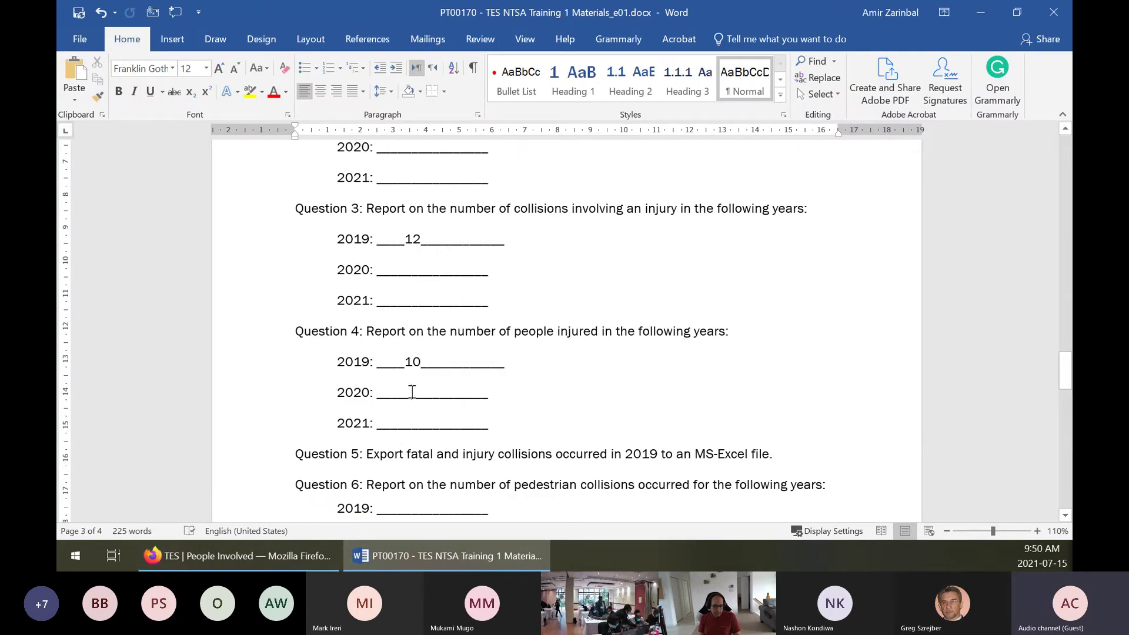
{"action": "type", "text": "24"}
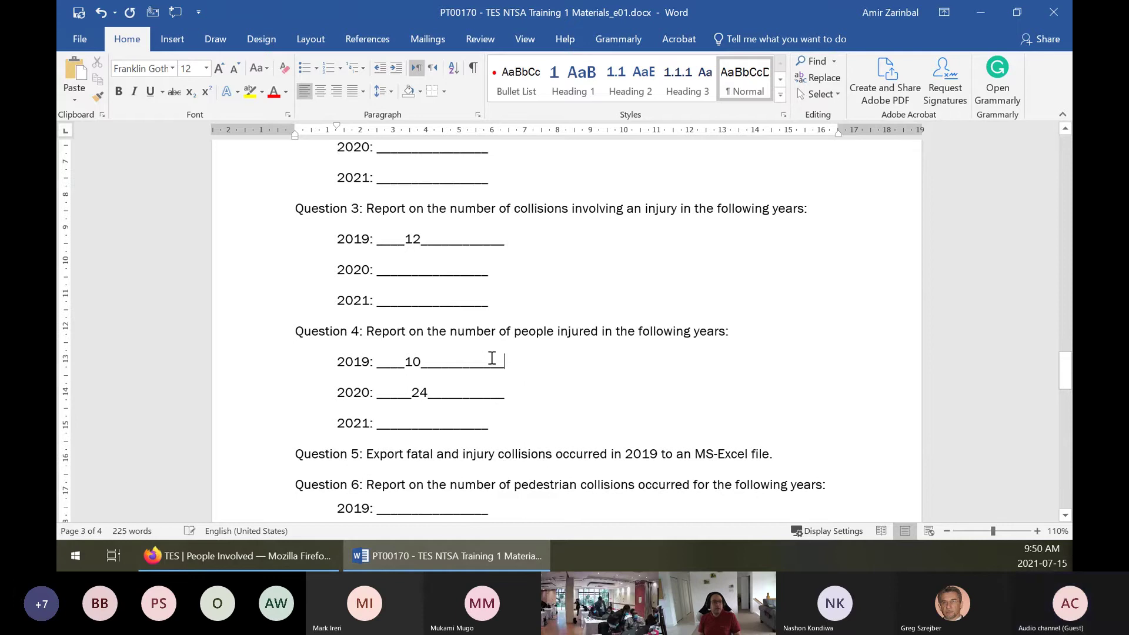
Highlight the 2019 answer of Question 4, followed by its 2021 label and answer blank
{"action": "left_click", "coordinate": [418, 365]}
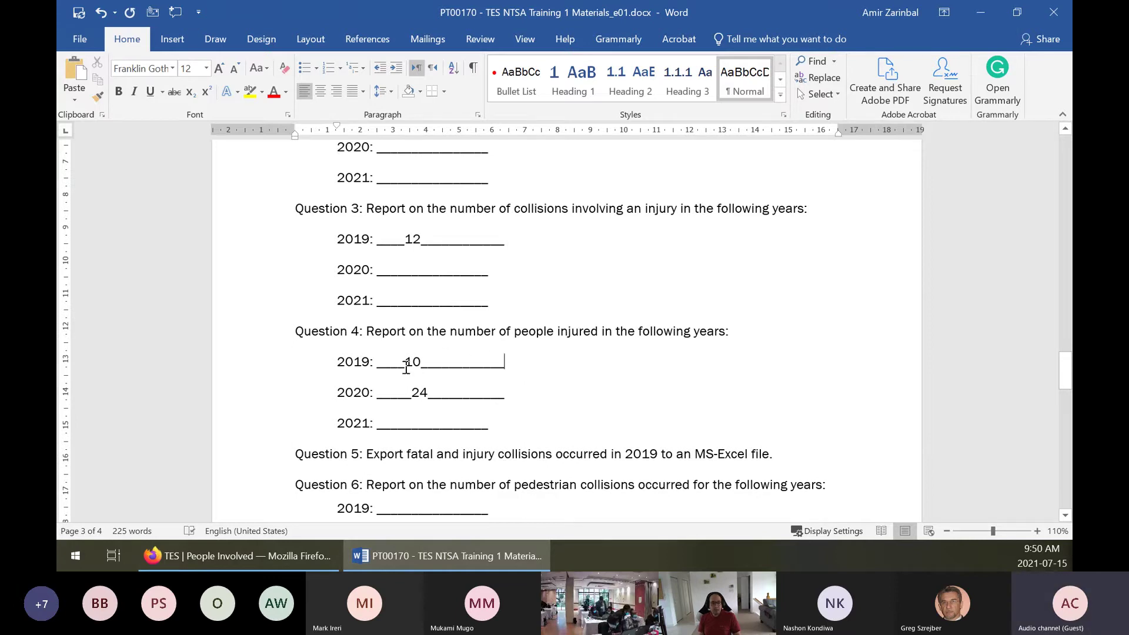
{"action": "left_click_drag", "start_coordinate": [404, 365], "coordinate": [421, 363]}
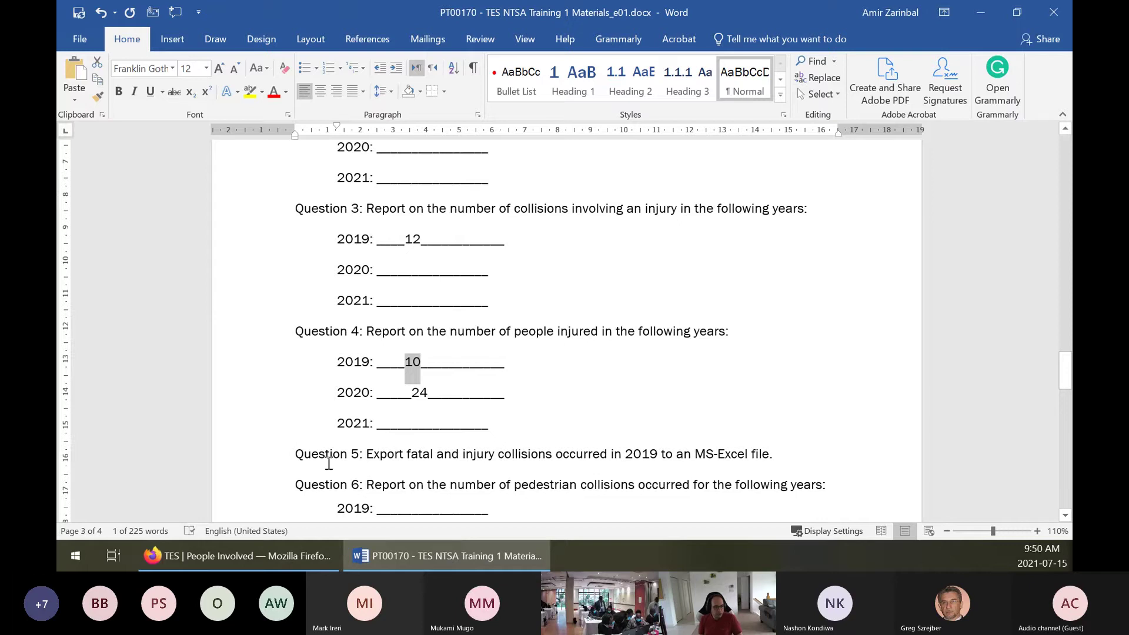
{"action": "double_click", "coordinate": [356, 430]}
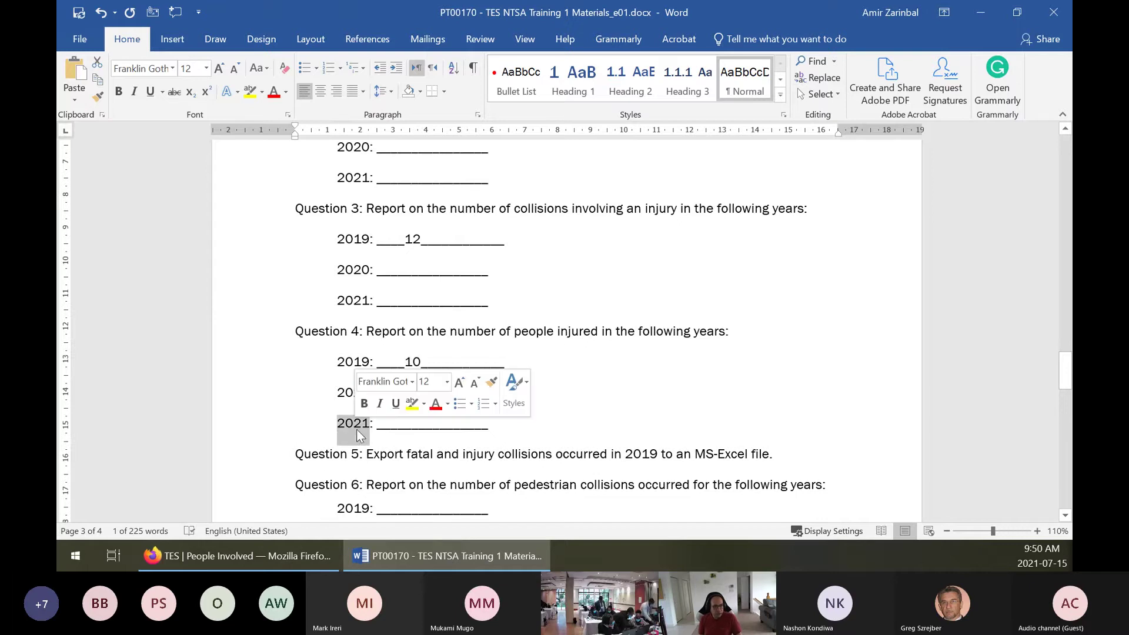
{"action": "double_click", "coordinate": [445, 424]}
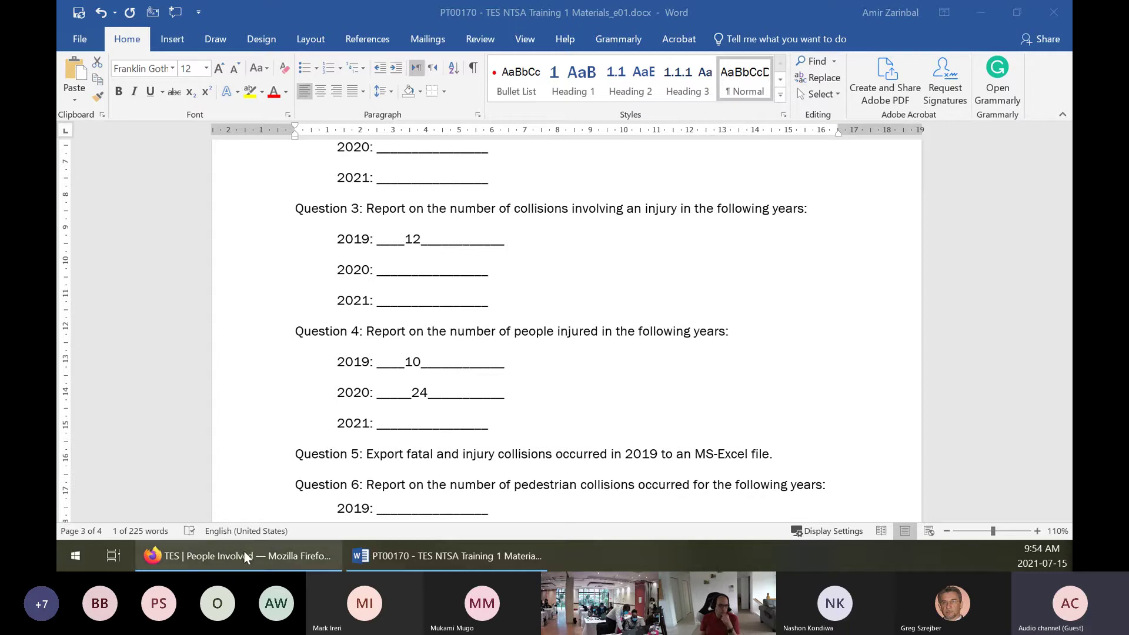
{"action": "mouse_move", "coordinate": [279, 552]}
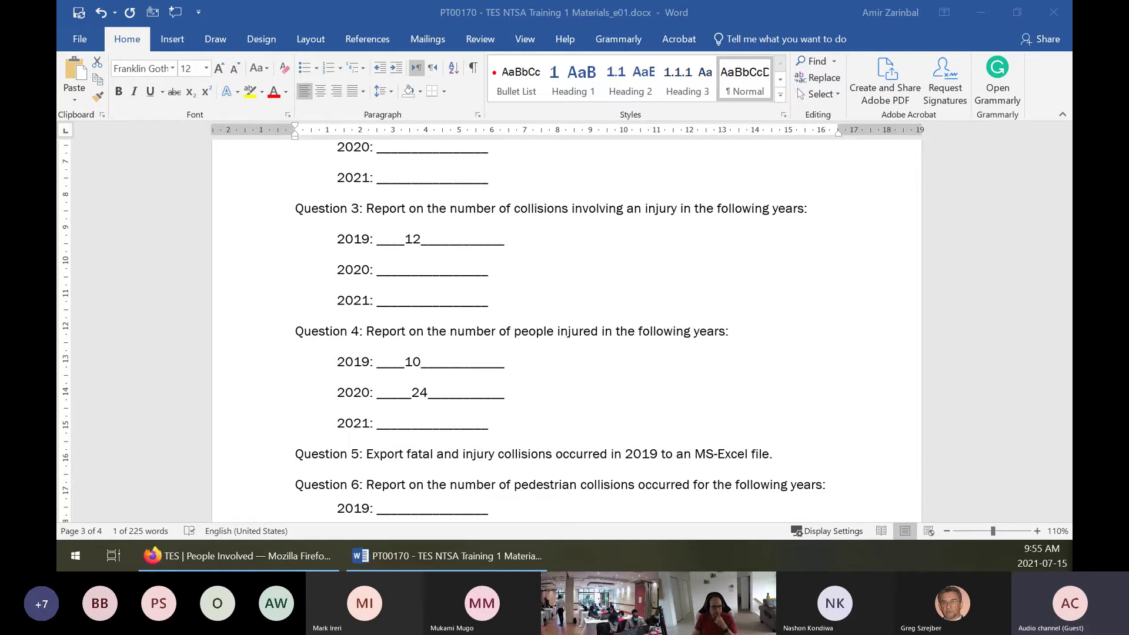
Read through the training questions from Question 1 to Question 12, including the Question 8 table of top pedestrian collision locations
{"action": "scroll", "coordinate": [645, 379], "scroll_direction": "up", "scroll_amount": 3}
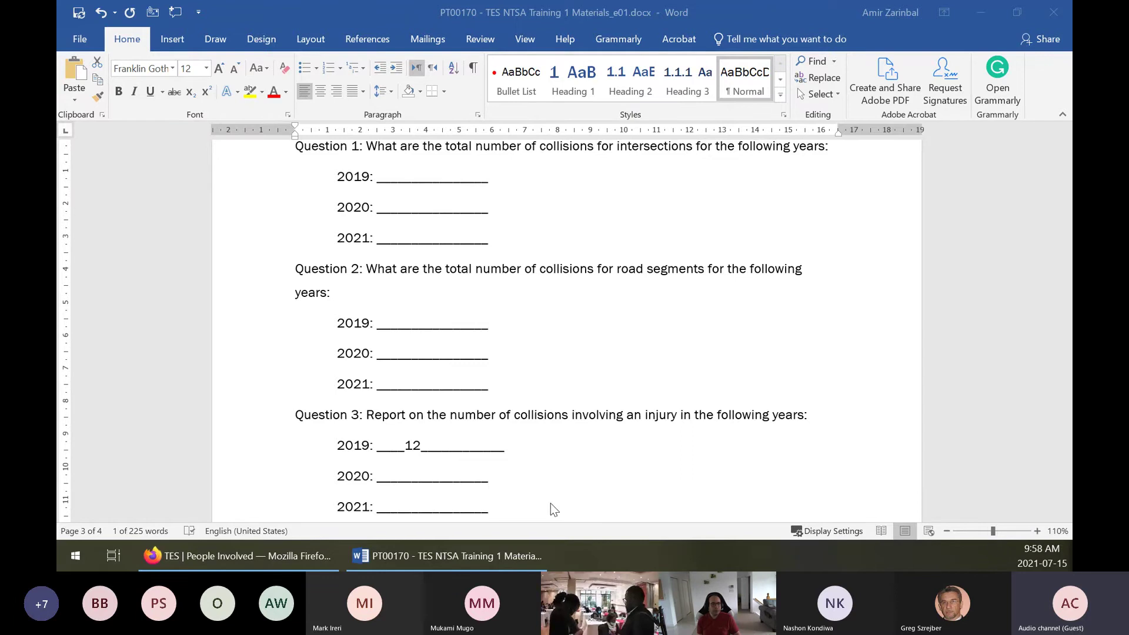
{"action": "scroll", "coordinate": [517, 396], "scroll_direction": "down", "scroll_amount": 10}
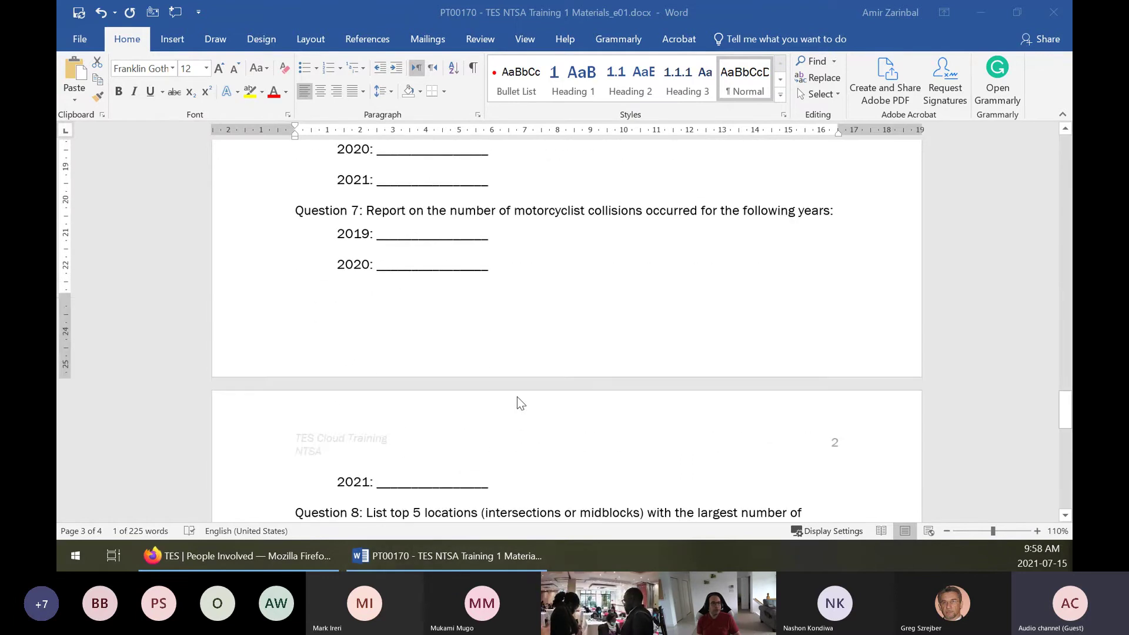
{"action": "scroll", "coordinate": [516, 396], "scroll_direction": "up", "scroll_amount": 10}
{"action": "scroll", "coordinate": [516, 397], "scroll_direction": "down", "scroll_amount": 6}
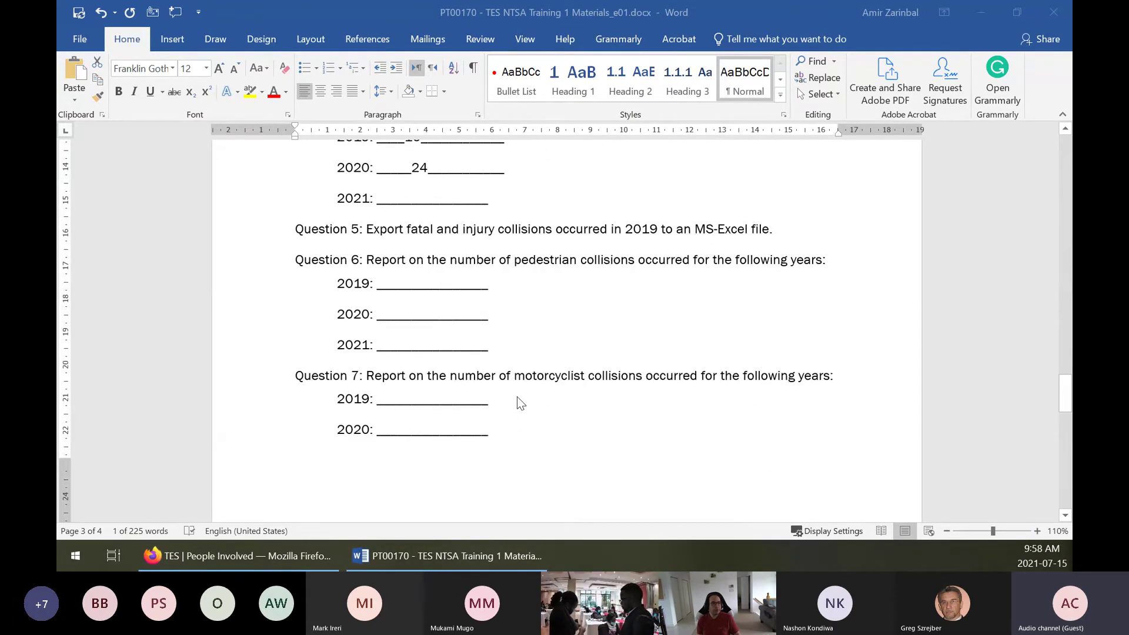
{"action": "scroll", "coordinate": [520, 403], "scroll_direction": "up", "scroll_amount": 1}
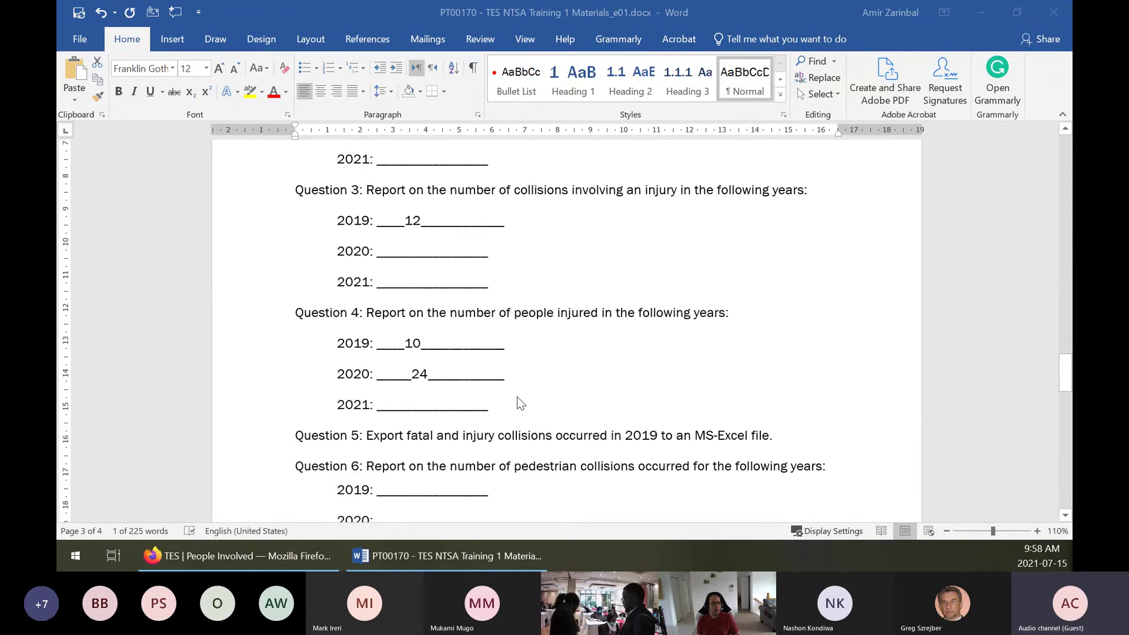
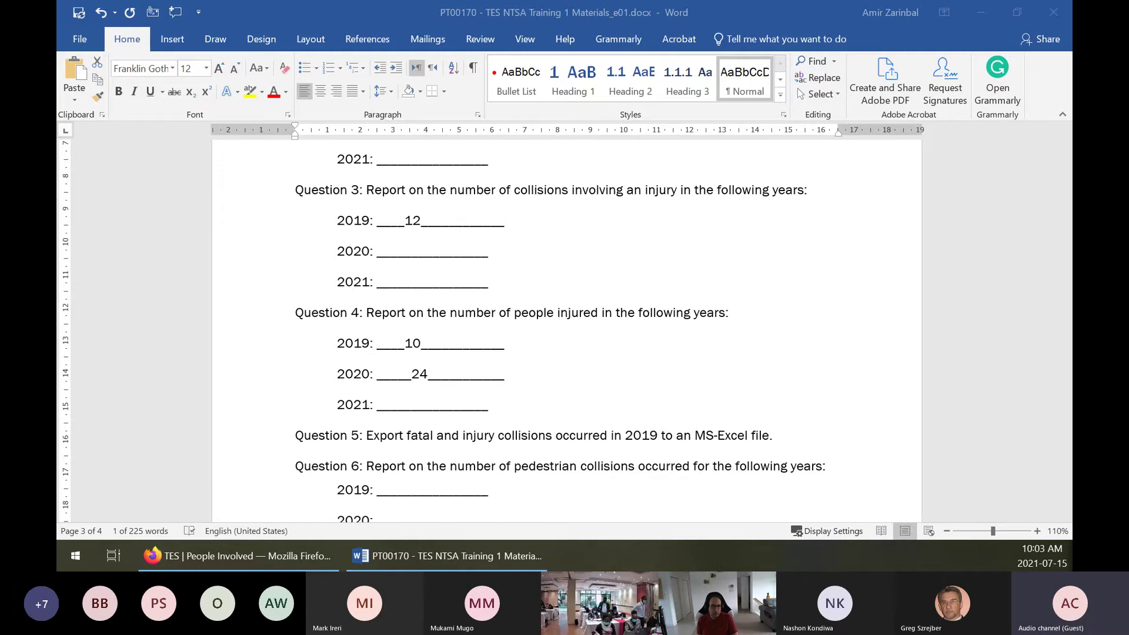
{"action": "scroll", "coordinate": [468, 428], "scroll_direction": "down", "scroll_amount": 2}
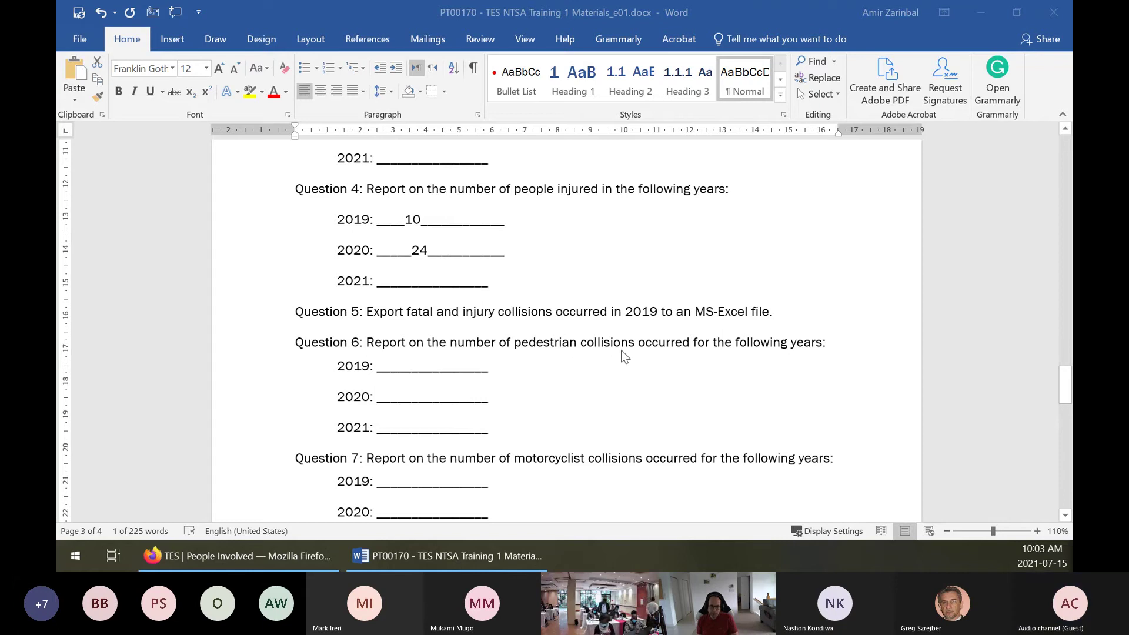
{"action": "scroll", "coordinate": [595, 365], "scroll_direction": "down", "scroll_amount": 1}
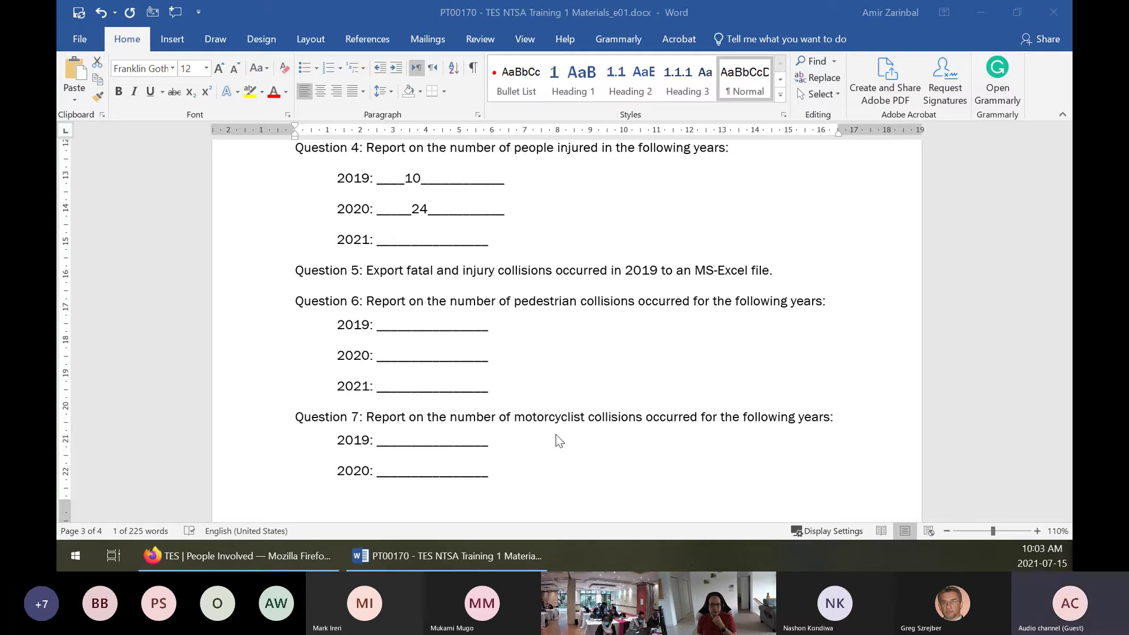
{"action": "scroll", "coordinate": [556, 435], "scroll_direction": "down", "scroll_amount": 2}
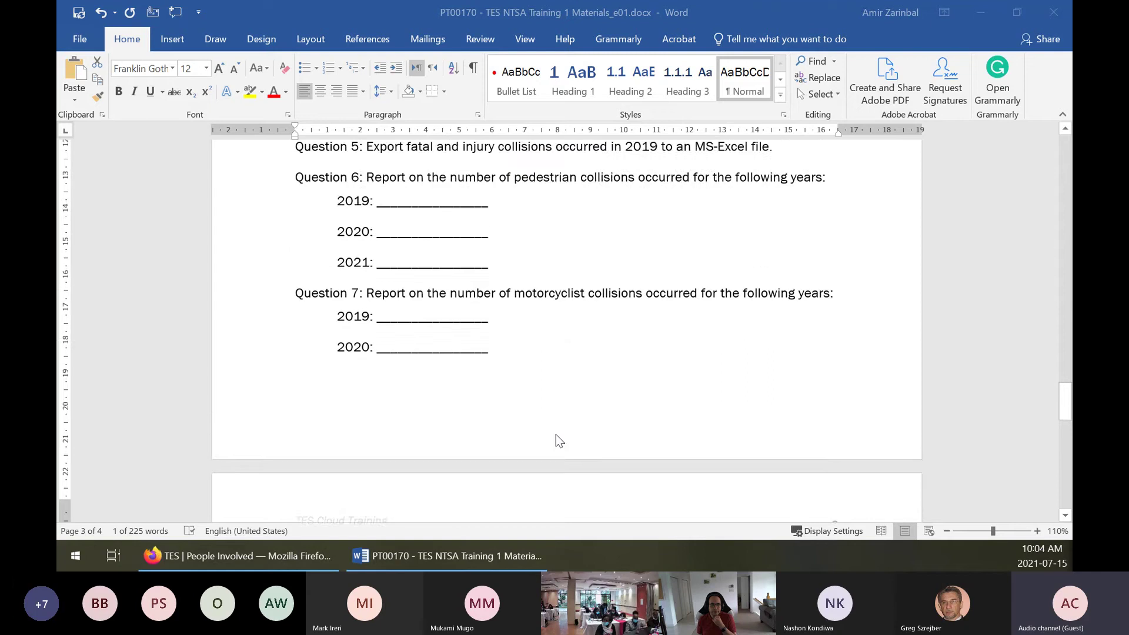
{"action": "scroll", "coordinate": [556, 438], "scroll_direction": "up", "scroll_amount": 5}
{"action": "scroll", "coordinate": [555, 438], "scroll_direction": "down", "scroll_amount": 3}
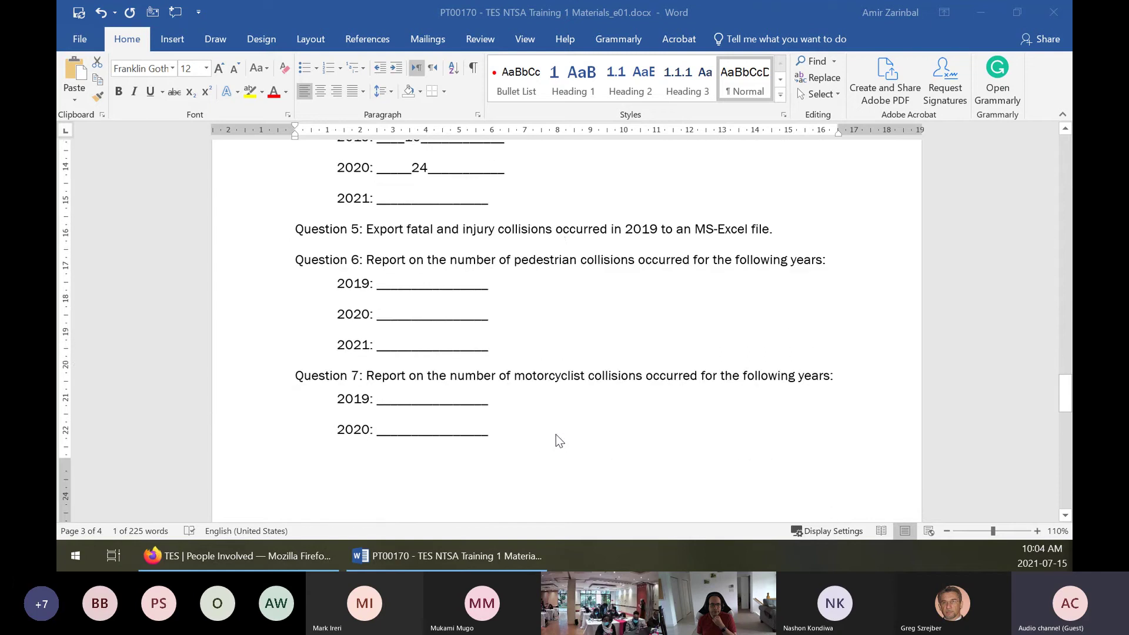
{"action": "scroll", "coordinate": [556, 438], "scroll_direction": "down", "scroll_amount": 5}
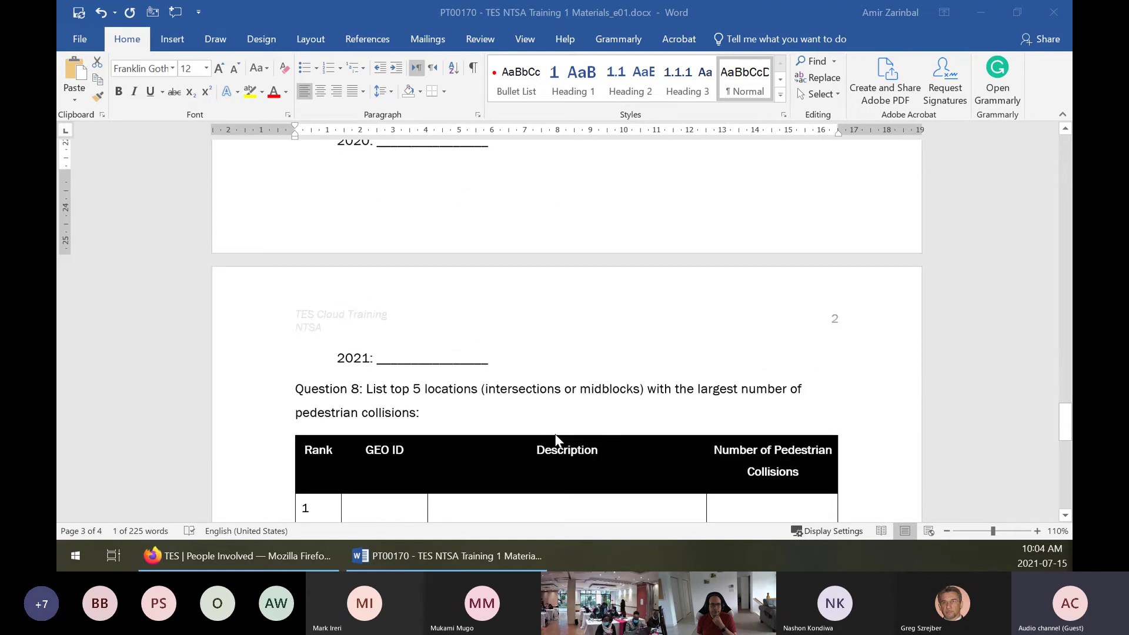
{"action": "scroll", "coordinate": [556, 439], "scroll_direction": "down", "scroll_amount": 9}
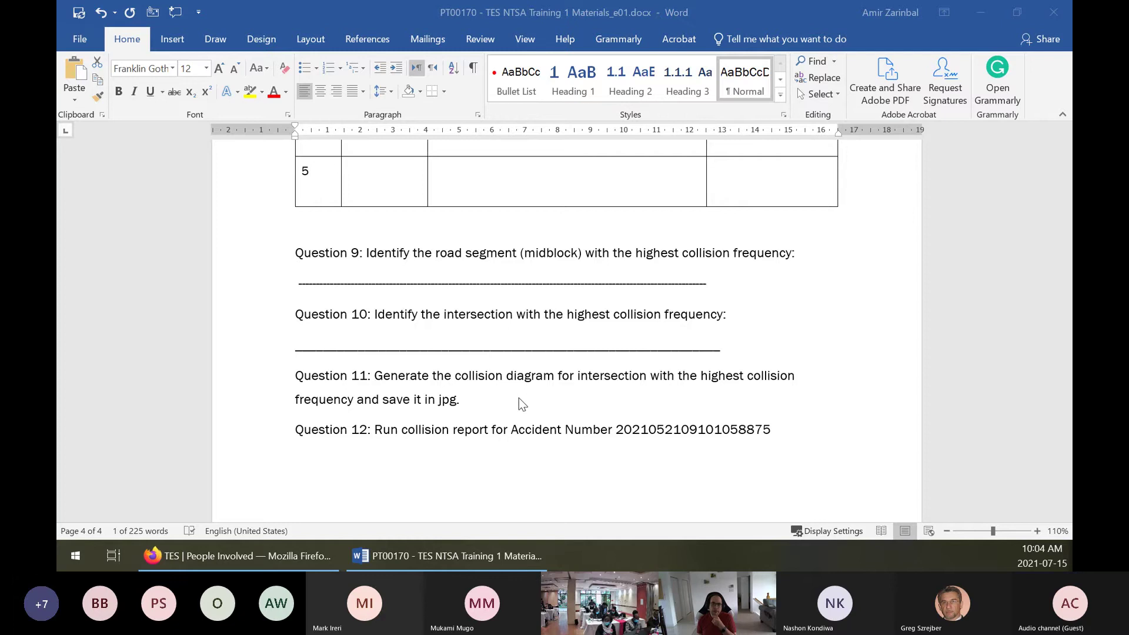
{"action": "scroll", "coordinate": [515, 381], "scroll_direction": "up", "scroll_amount": 5}
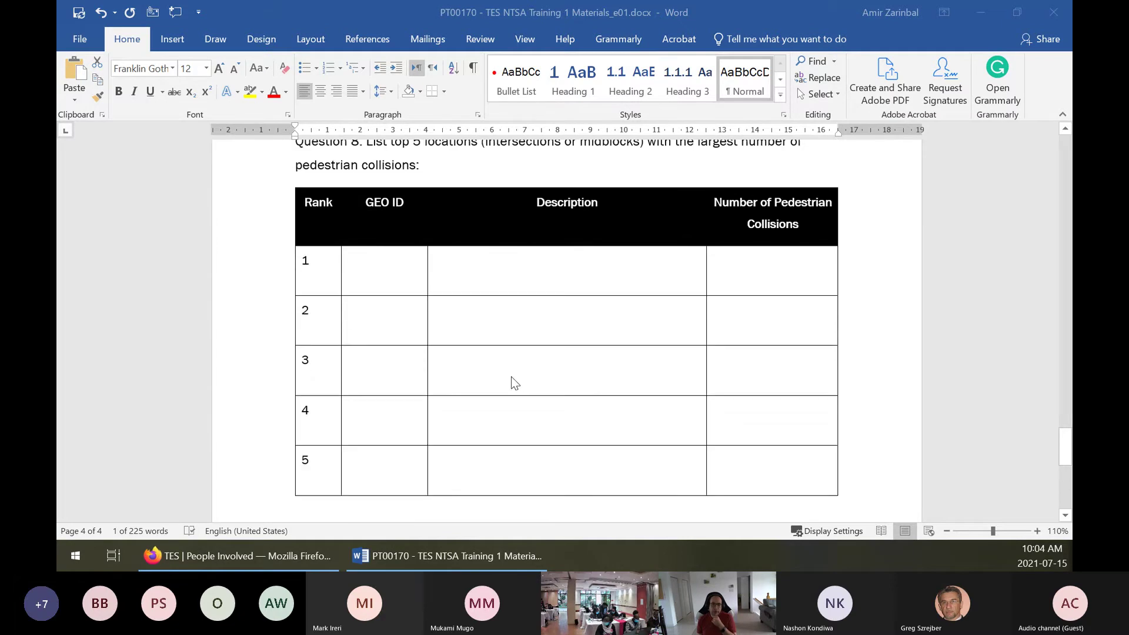
{"action": "scroll", "coordinate": [511, 377], "scroll_direction": "up", "scroll_amount": 3}
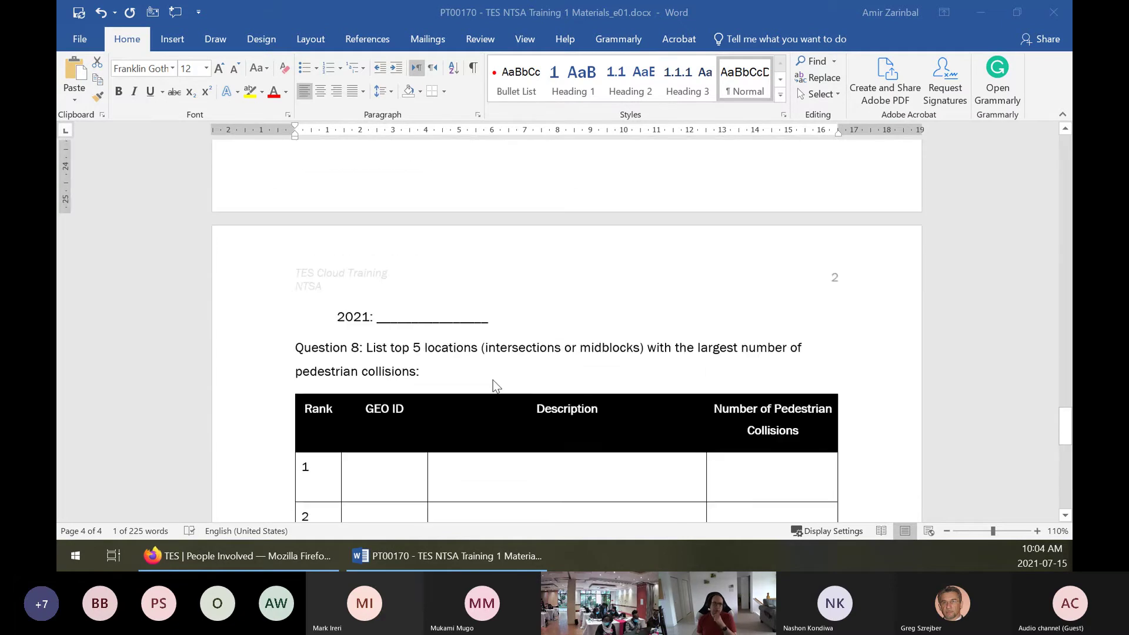
{"action": "scroll", "coordinate": [493, 380], "scroll_direction": "up", "scroll_amount": 5}
{"action": "scroll", "coordinate": [492, 380], "scroll_direction": "down", "scroll_amount": 3}
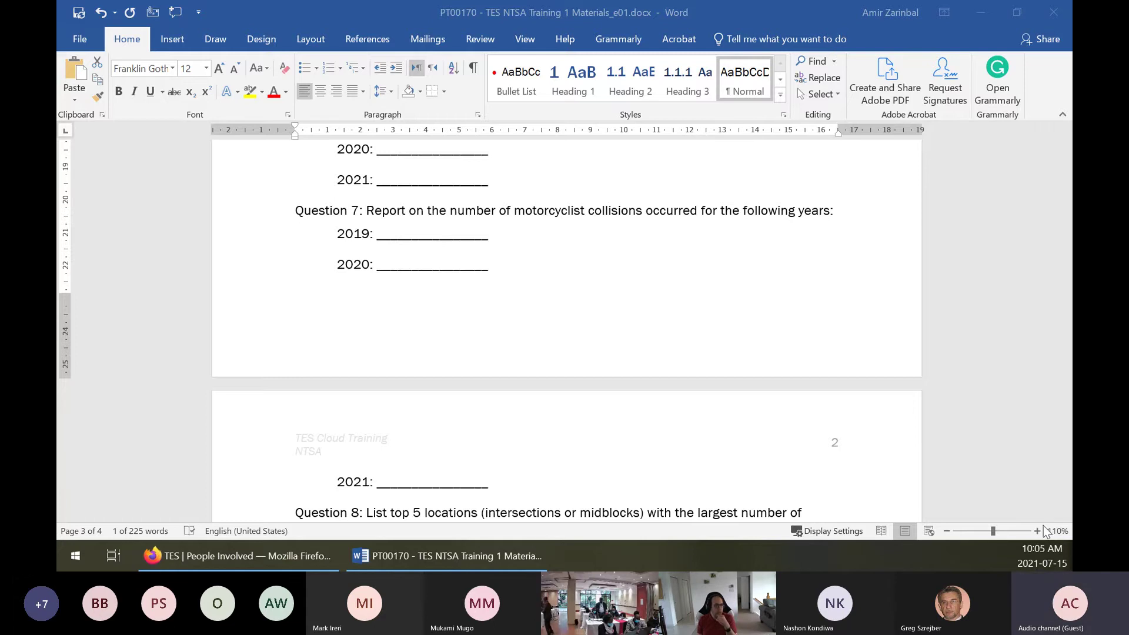
Switch to Firefox and open the Collisions dashboard with its Collisions Frequency chart for the Kenya client
{"action": "left_click", "coordinate": [235, 556]}
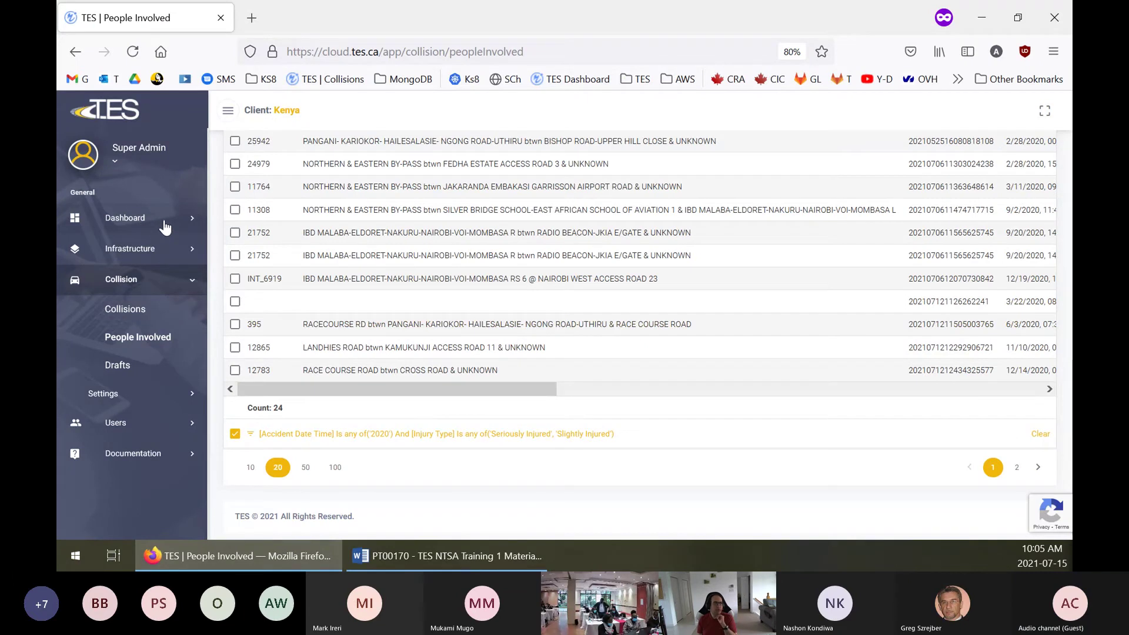
{"action": "scroll", "coordinate": [297, 285], "scroll_direction": "up", "scroll_amount": 2}
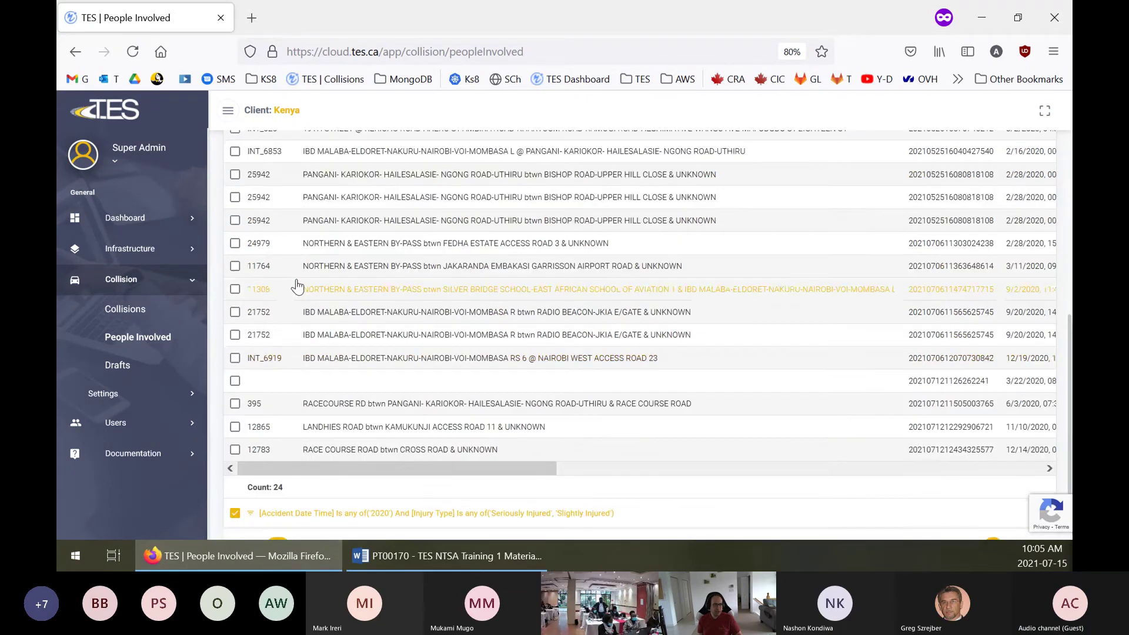
{"action": "scroll", "coordinate": [298, 285], "scroll_direction": "up", "scroll_amount": 5}
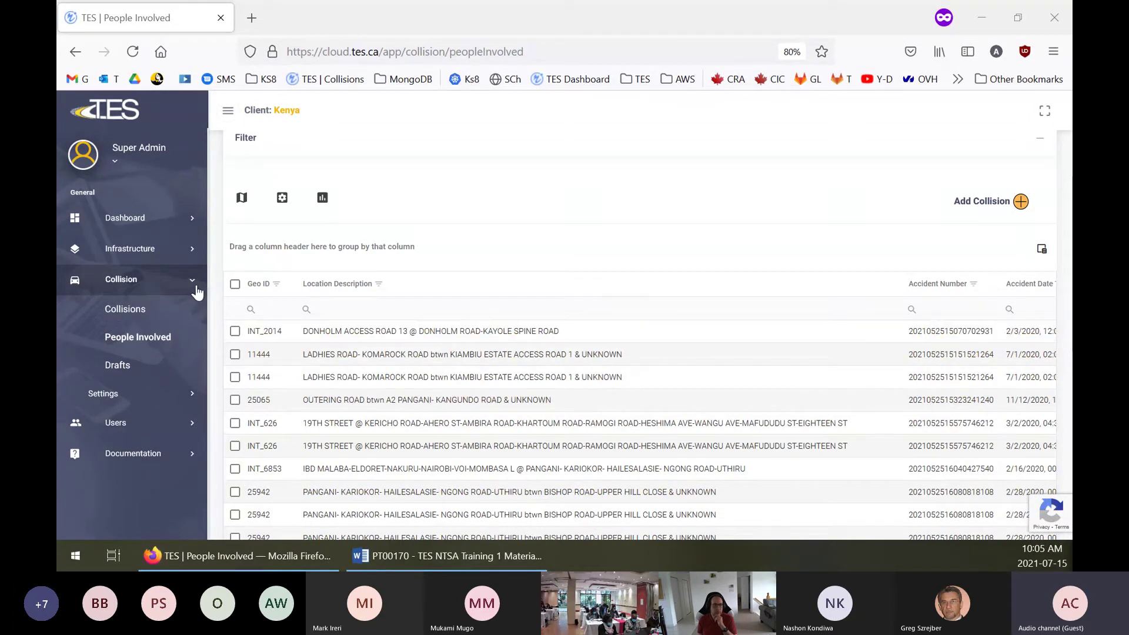
{"action": "left_click", "coordinate": [141, 218]}
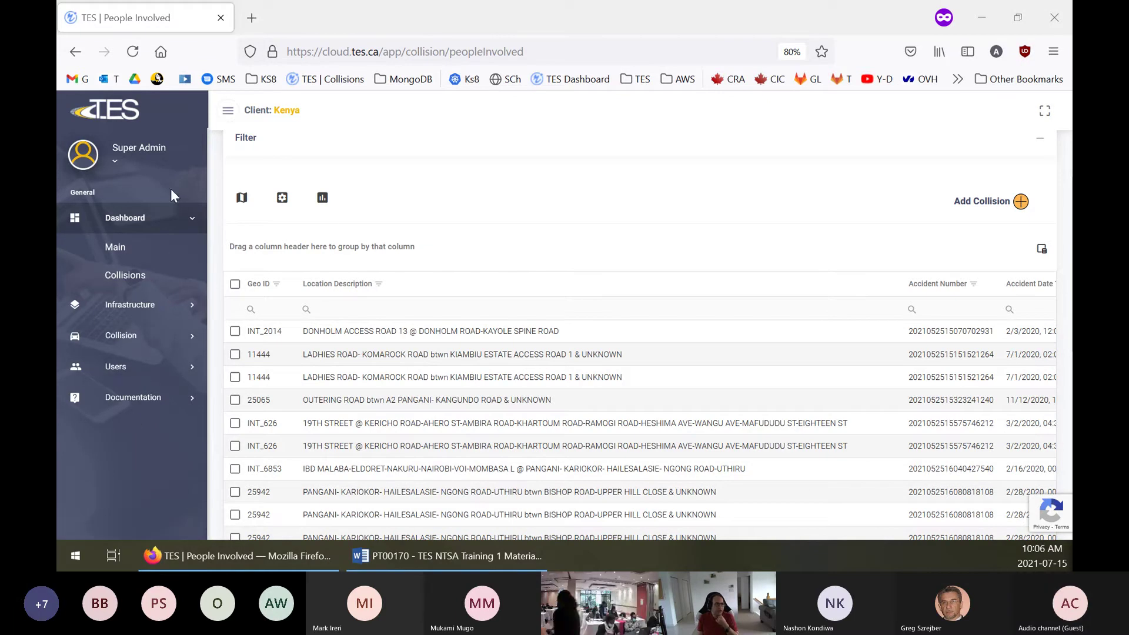
{"action": "left_click", "coordinate": [119, 286]}
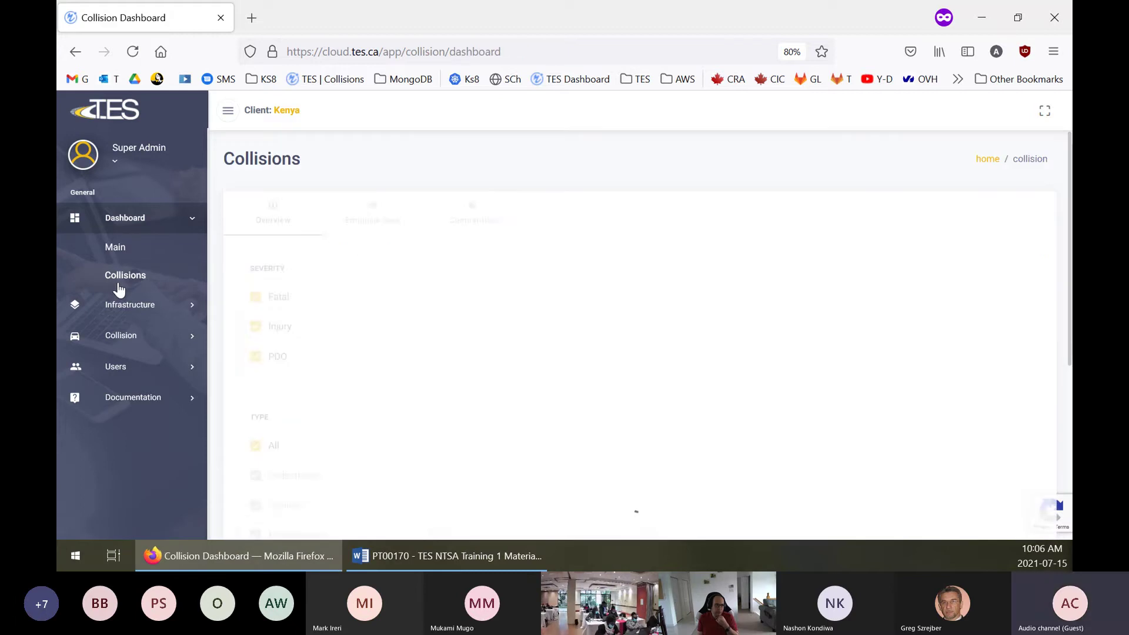
{"action": "scroll", "coordinate": [399, 253], "scroll_direction": "down", "scroll_amount": 1}
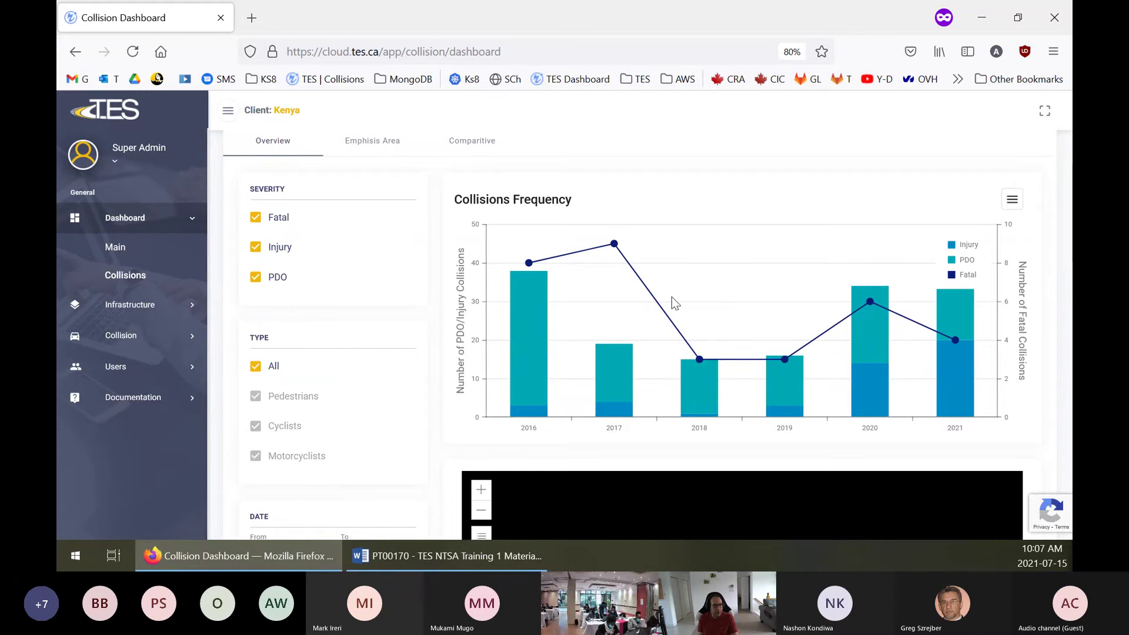
Open the dashboard address cloud.tes.ca/app/collision/dashboard in a maximized Chrome window and point out the Collisions entry under Dashboard
{"action": "left_click", "coordinate": [399, 43]}
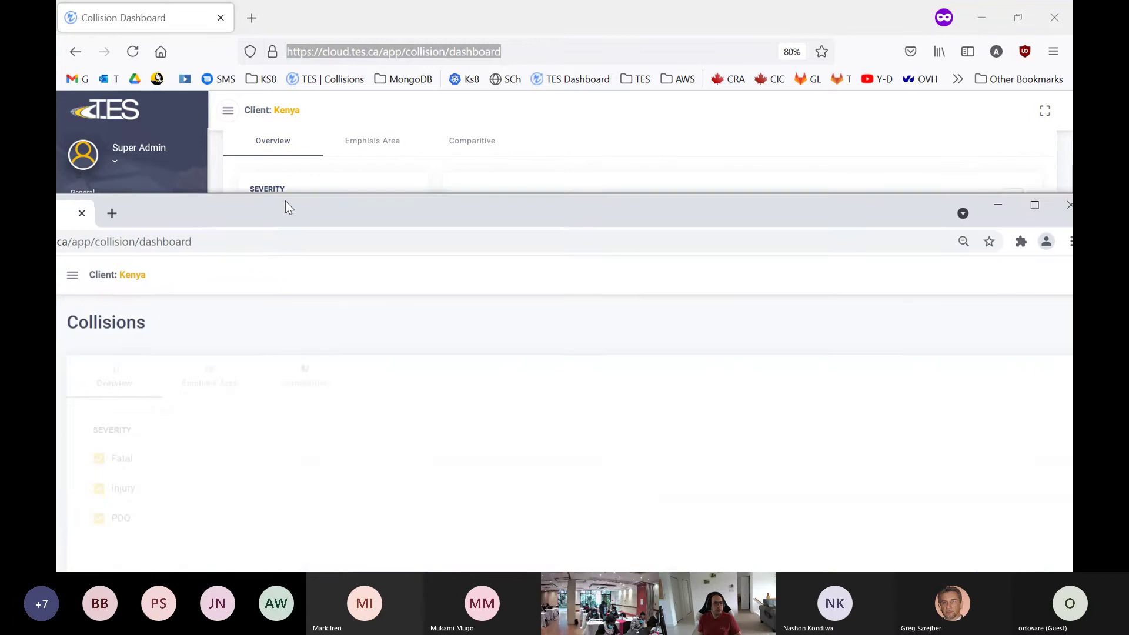
{"action": "double_click", "coordinate": [267, 207]}
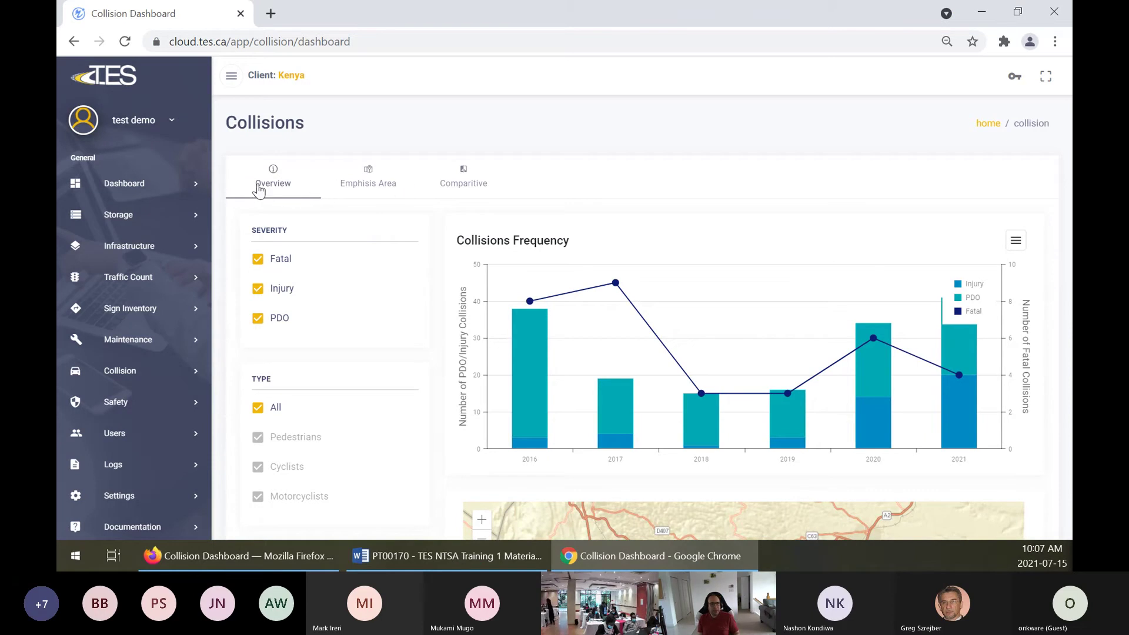
{"action": "left_click", "coordinate": [148, 186]}
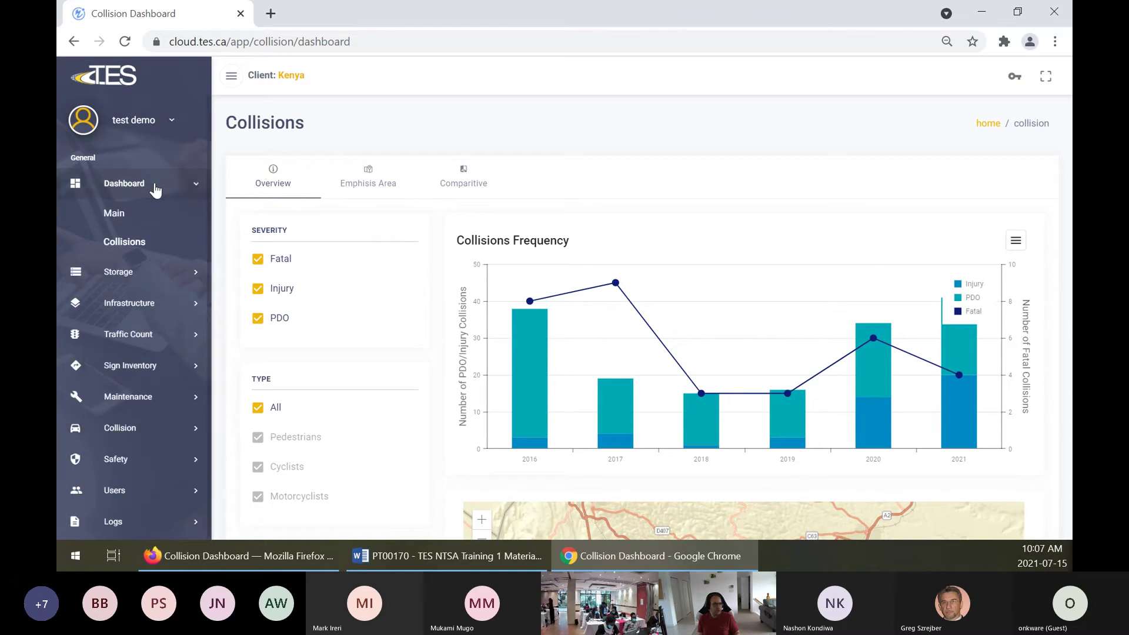
{"action": "left_click", "coordinate": [131, 246]}
{"action": "left_click", "coordinate": [130, 248]}
{"action": "left_click", "coordinate": [132, 247]}
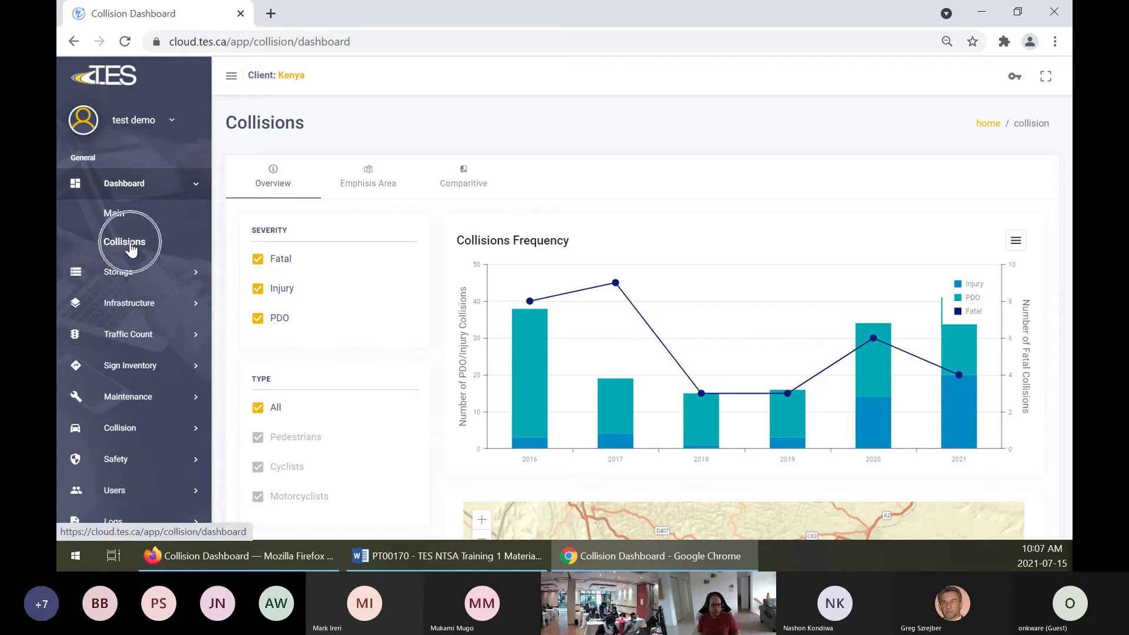
{"action": "left_click", "coordinate": [131, 249]}
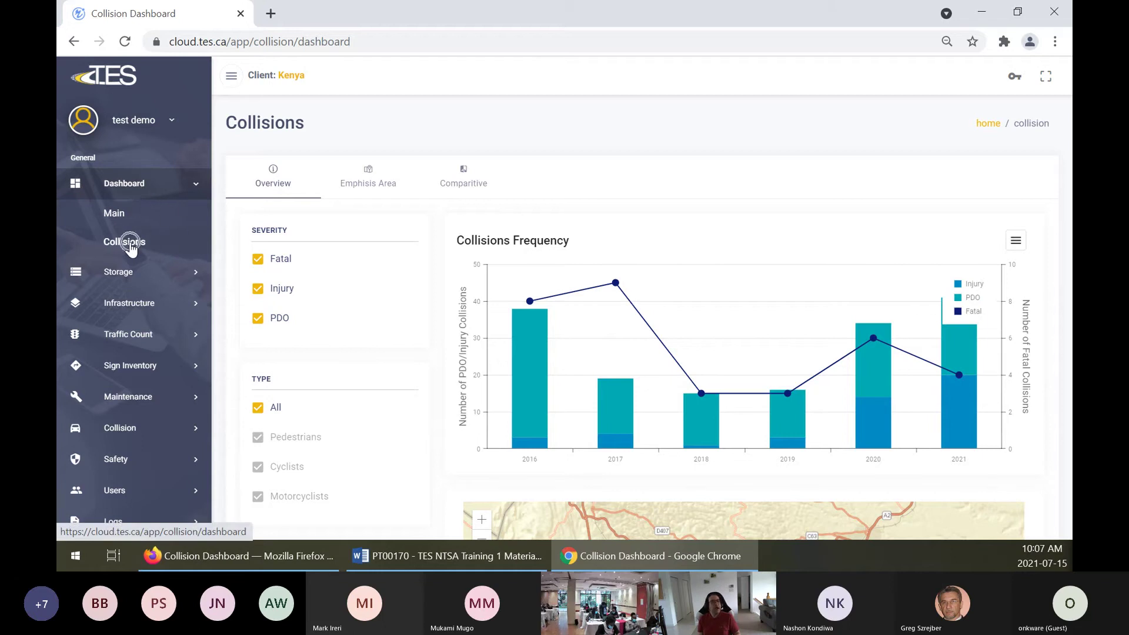
Review the Overview, Emphisis Area and Comparitive sections and examine the Collisions Frequency chart's yearly values by severity
{"action": "left_click", "coordinate": [280, 199]}
{"action": "left_click", "coordinate": [280, 200]}
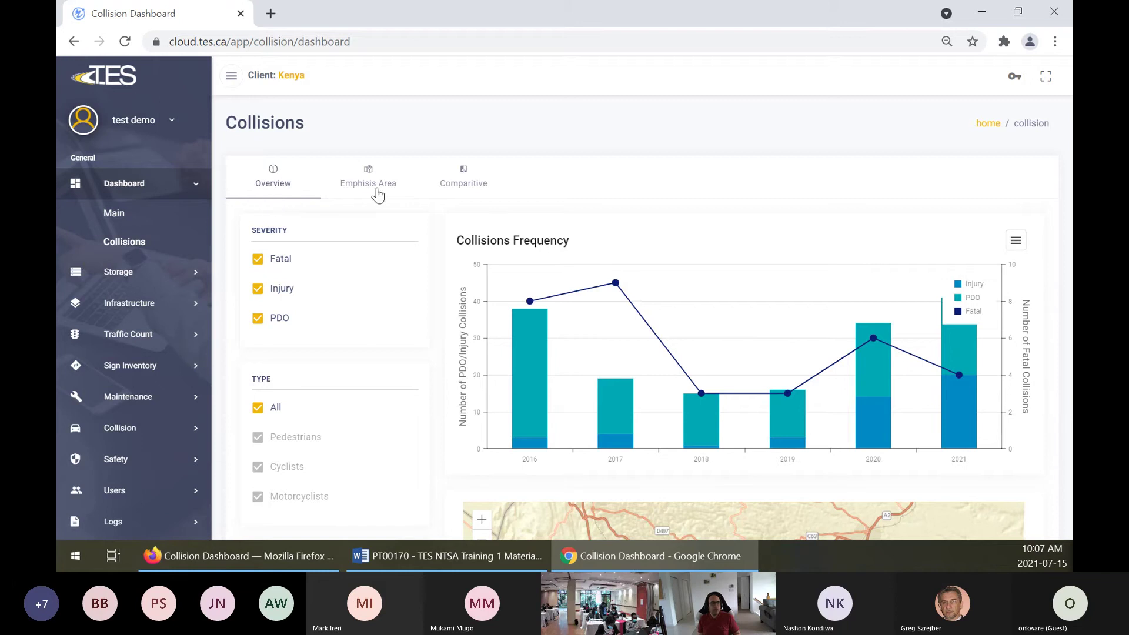
{"action": "left_click", "coordinate": [394, 188]}
{"action": "left_click", "coordinate": [484, 198]}
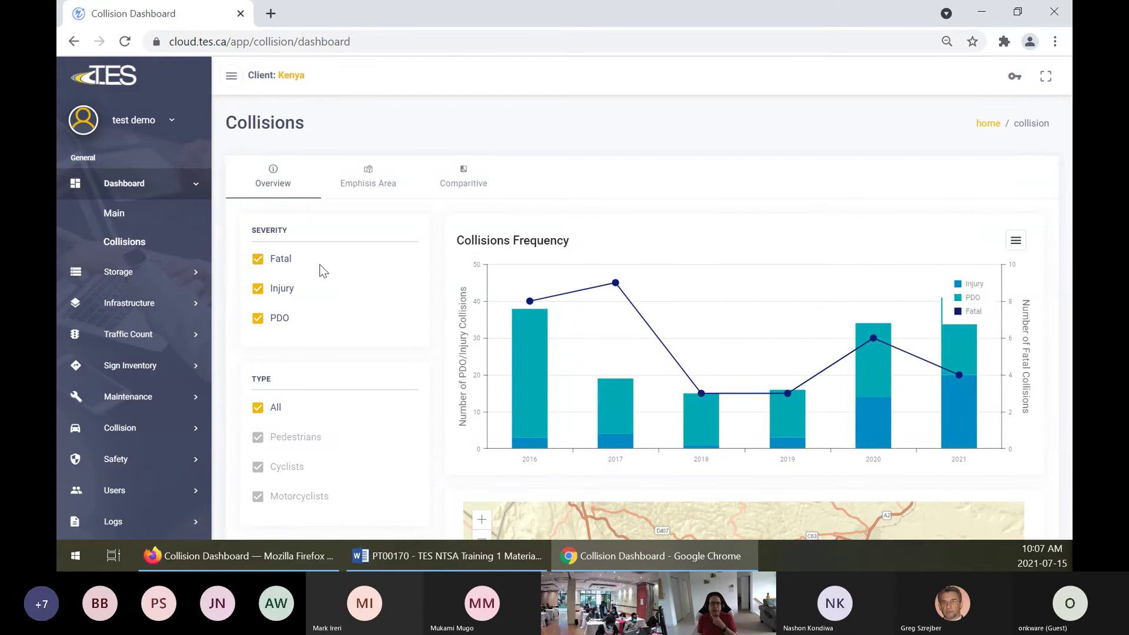
{"action": "scroll", "coordinate": [323, 273], "scroll_direction": "down", "scroll_amount": 1}
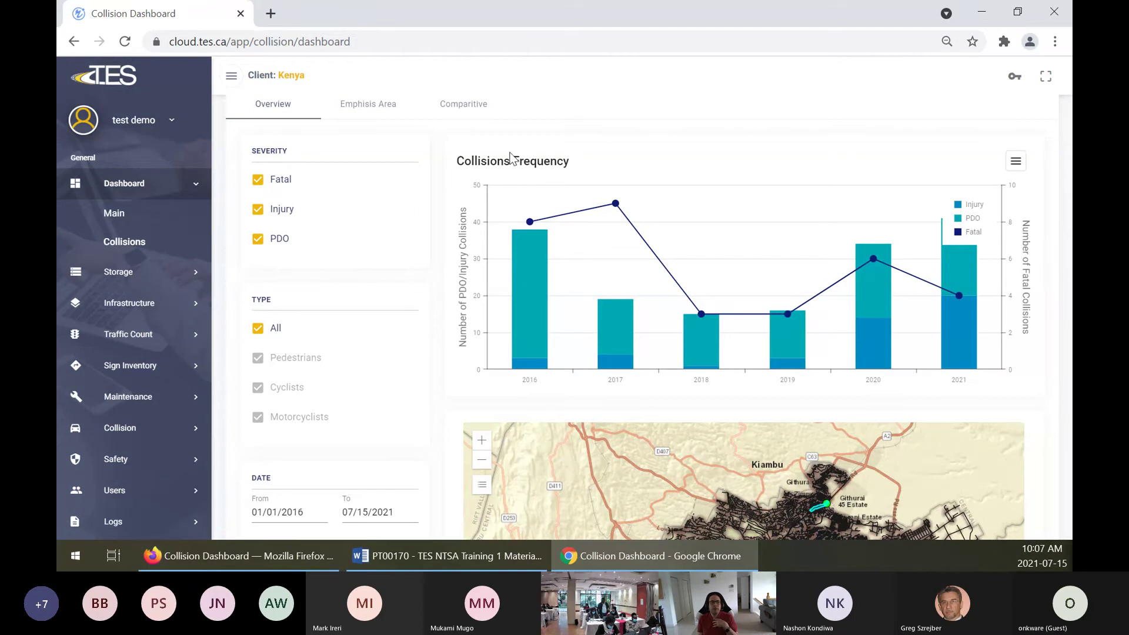
{"action": "mouse_move", "coordinate": [804, 350]}
{"action": "mouse_move", "coordinate": [943, 316]}
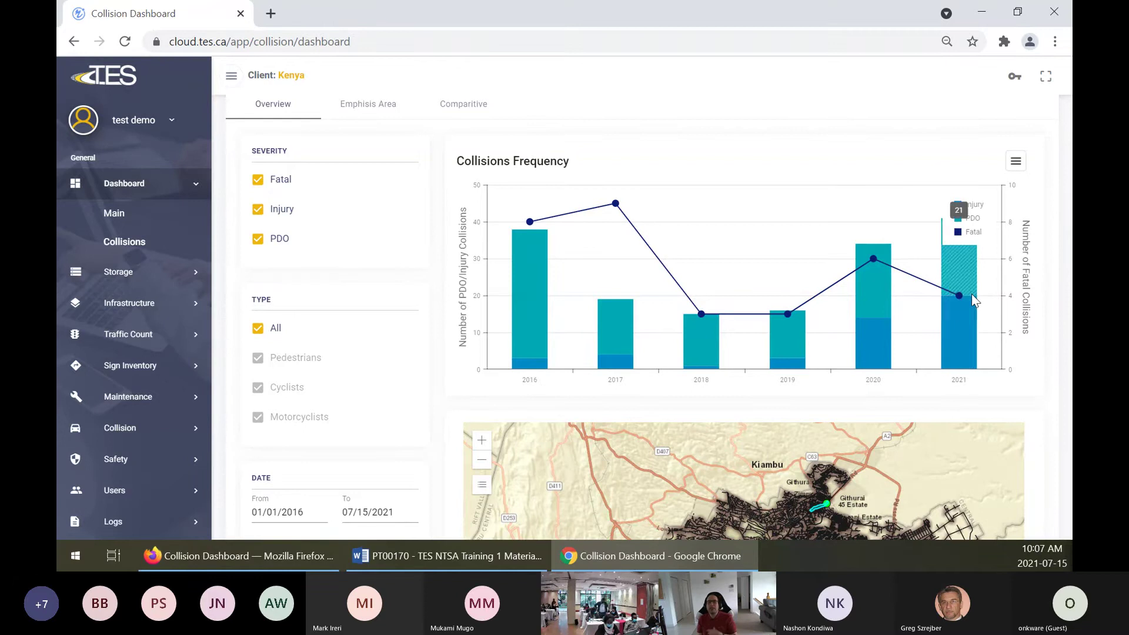
{"action": "mouse_move", "coordinate": [530, 338]}
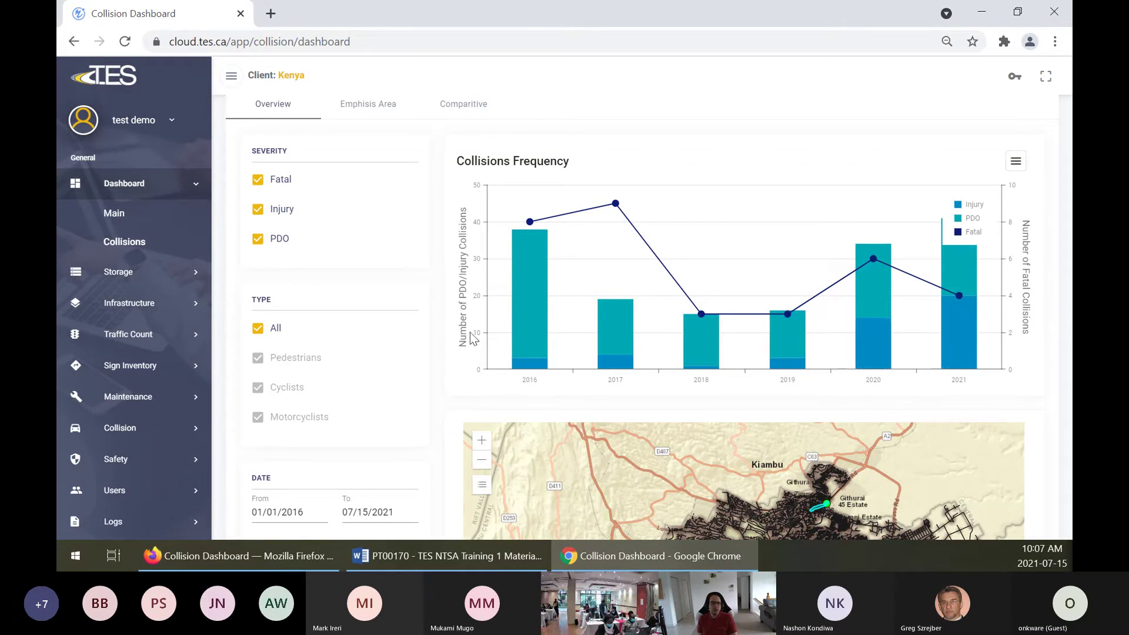
Restrict the dashboard's severity to Injury only by excluding Fatal and PDO, and check the yearly injury collision bars
{"action": "left_click", "coordinate": [257, 181]}
{"action": "left_click", "coordinate": [258, 241]}
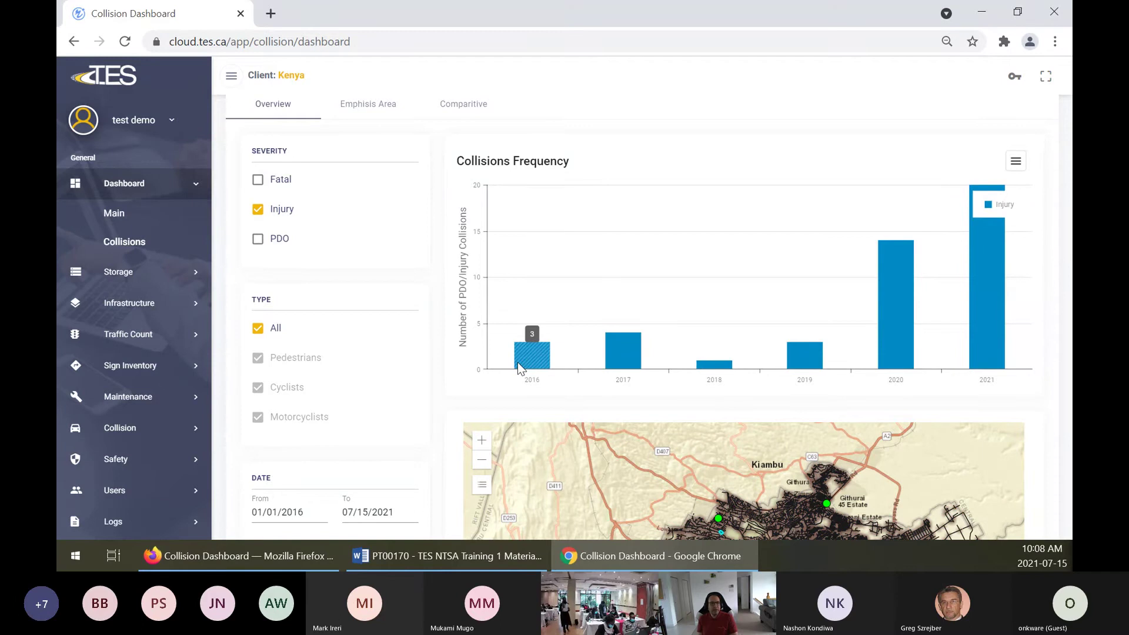
{"action": "scroll", "coordinate": [334, 234], "scroll_direction": "down", "scroll_amount": 3}
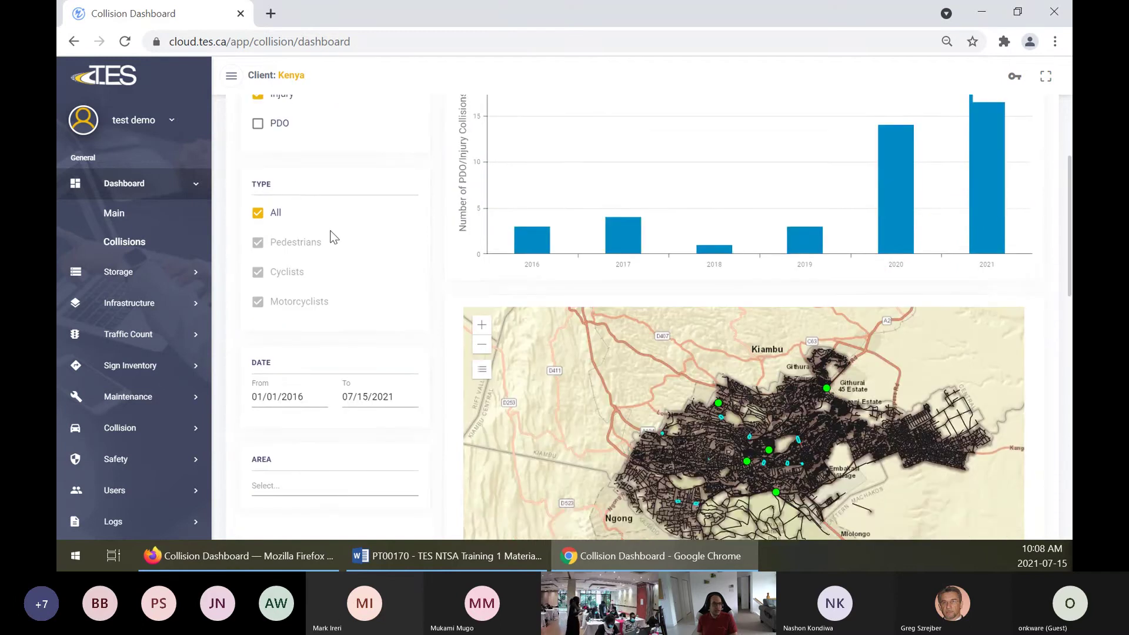
{"action": "scroll", "coordinate": [288, 435], "scroll_direction": "up", "scroll_amount": 1}
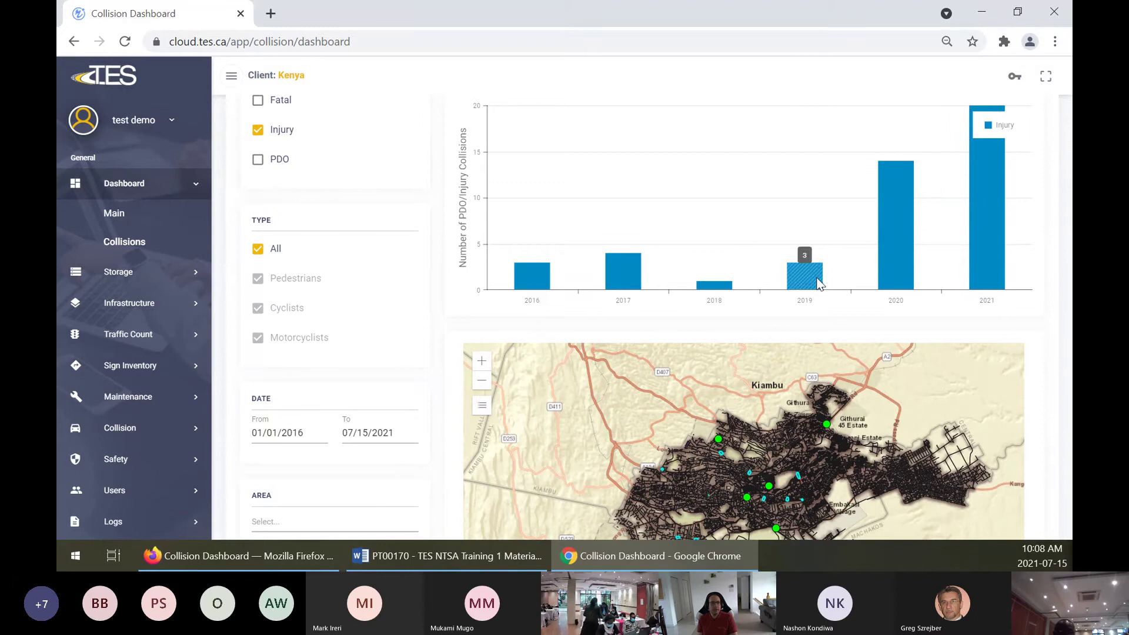
{"action": "scroll", "coordinate": [337, 253], "scroll_direction": "up", "scroll_amount": 2}
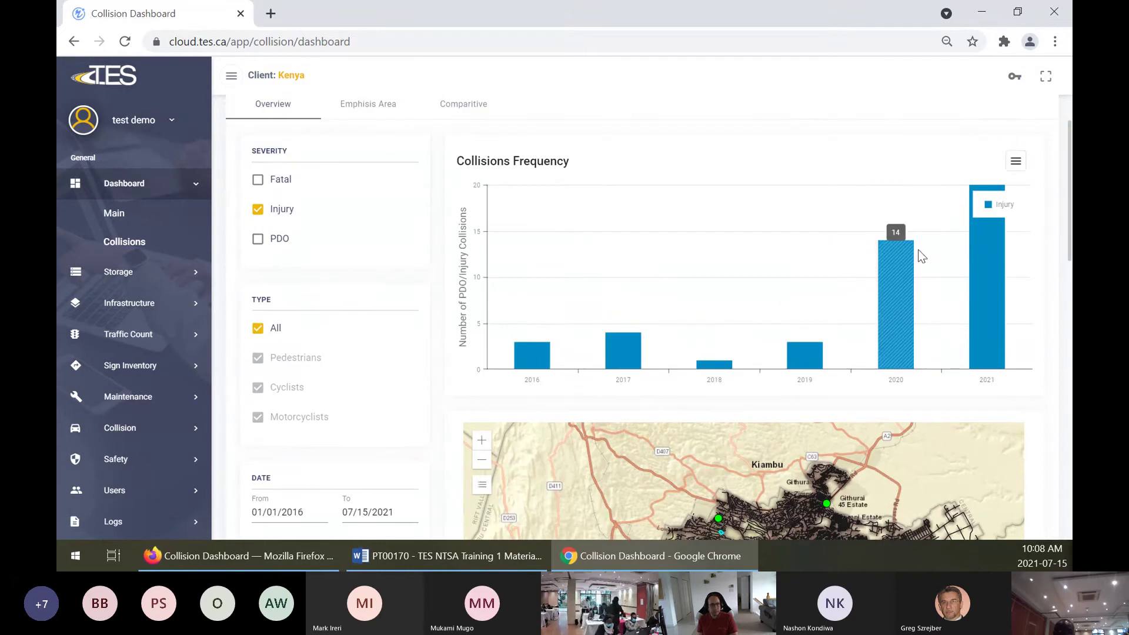
{"action": "scroll", "coordinate": [773, 243], "scroll_direction": "up", "scroll_amount": 2}
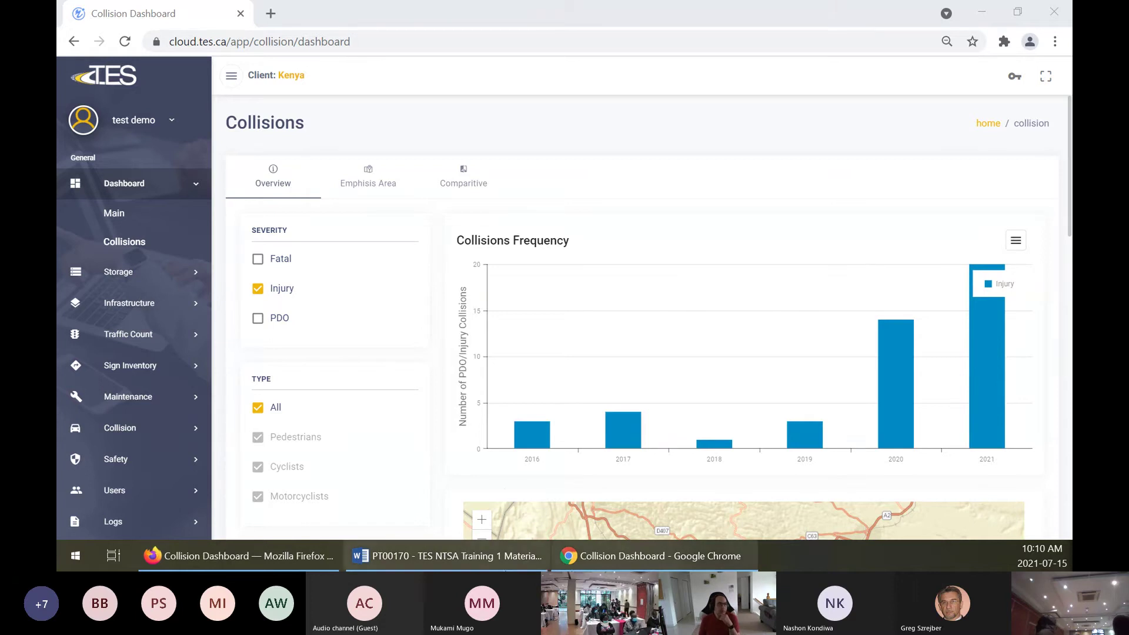
Show the Collisions entry under Dashboard again and reload the collision dashboard to reset its filters
{"action": "left_click", "coordinate": [156, 187]}
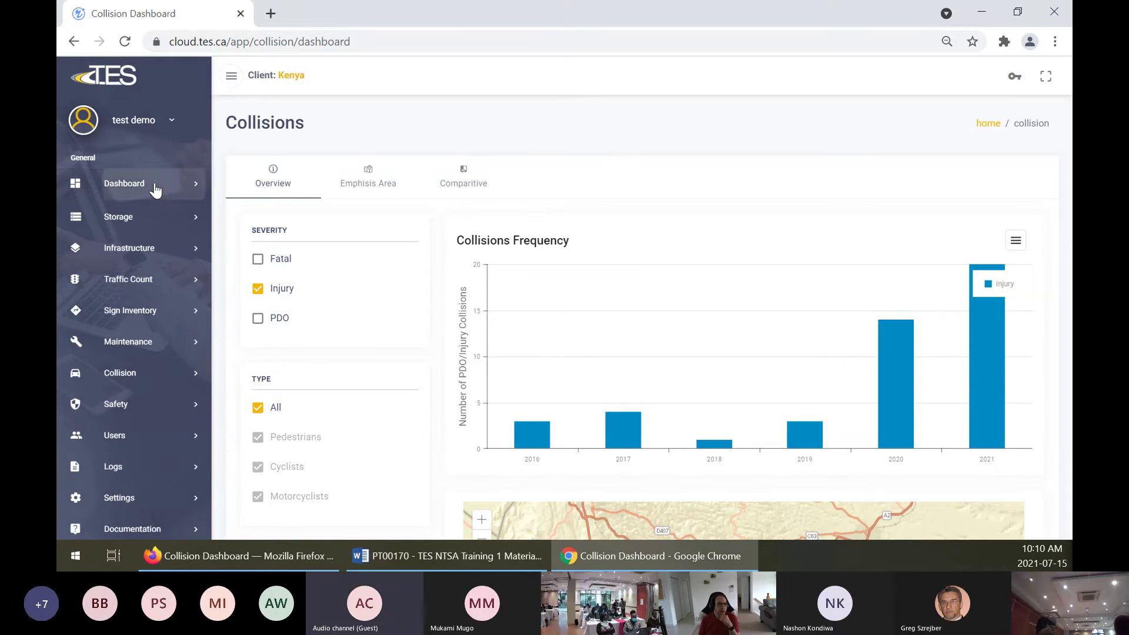
{"action": "left_click", "coordinate": [155, 187]}
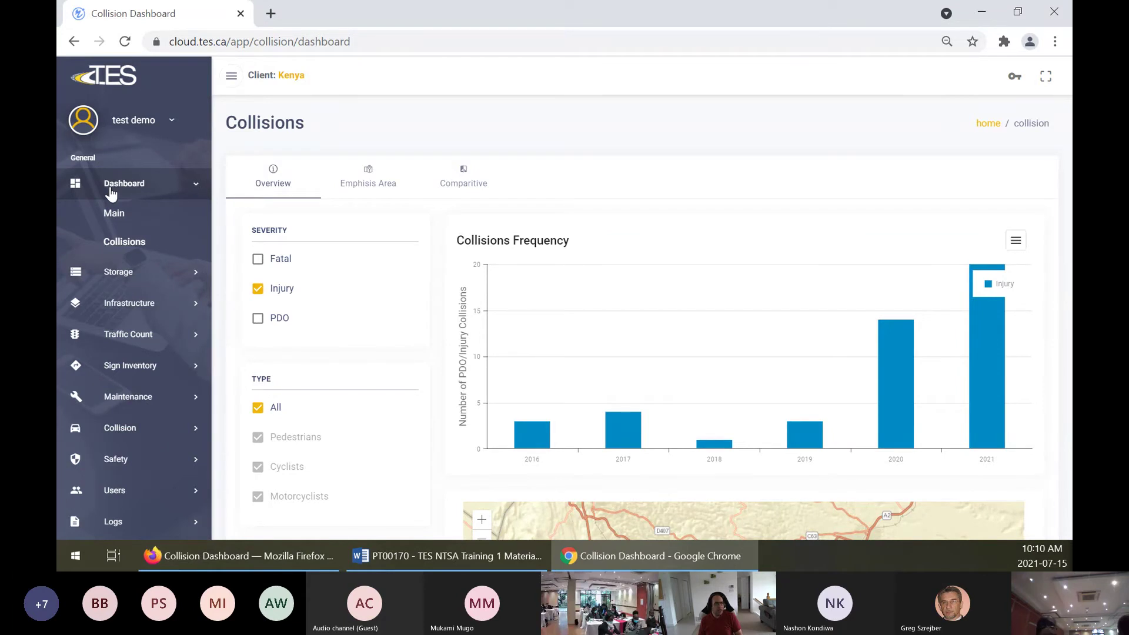
{"action": "left_click", "coordinate": [132, 252]}
{"action": "left_click", "coordinate": [122, 43]}
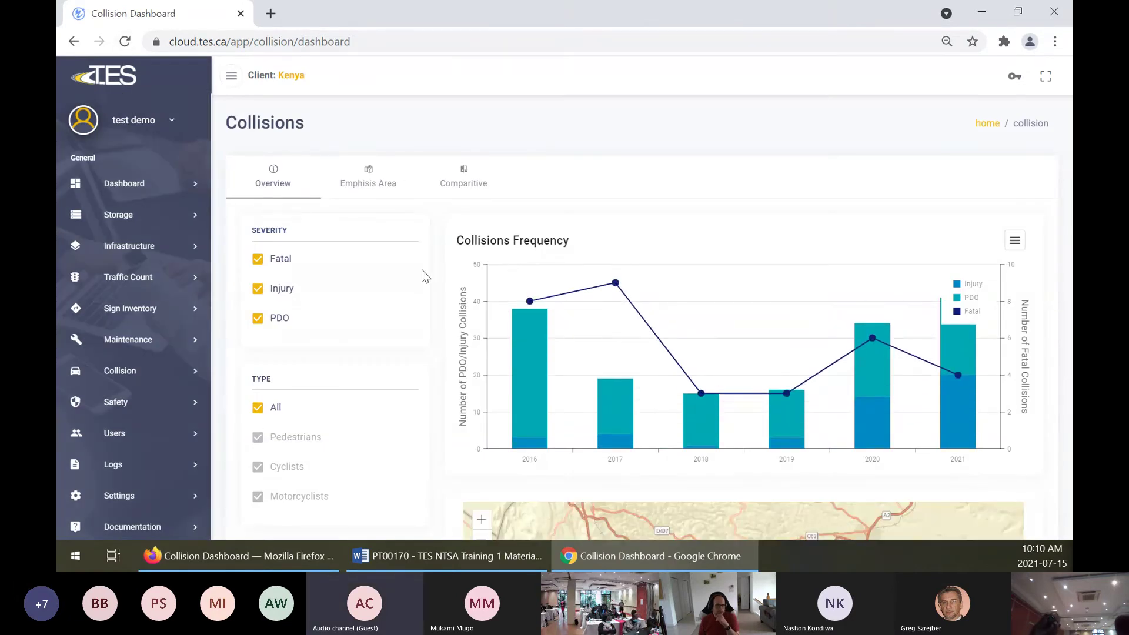
{"action": "scroll", "coordinate": [422, 272], "scroll_direction": "down", "scroll_amount": 1}
{"action": "scroll", "coordinate": [421, 270], "scroll_direction": "up", "scroll_amount": 1}
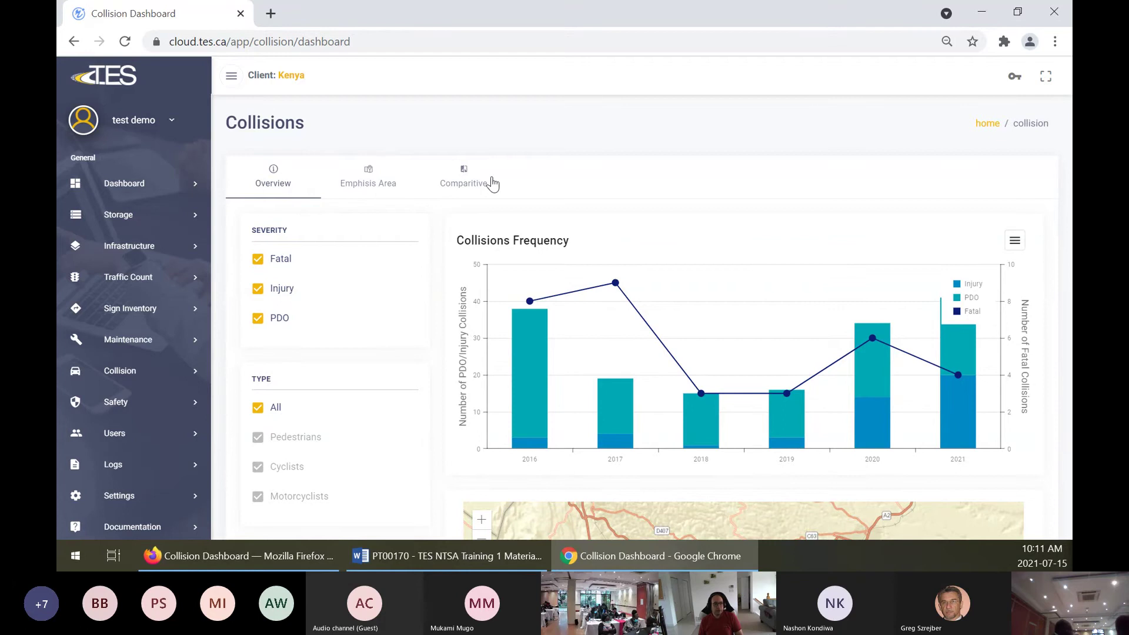
Examine the Overview's severity options and the Collisions Frequency chart with Fatal, Injury and PDO all included
{"action": "left_click", "coordinate": [271, 184]}
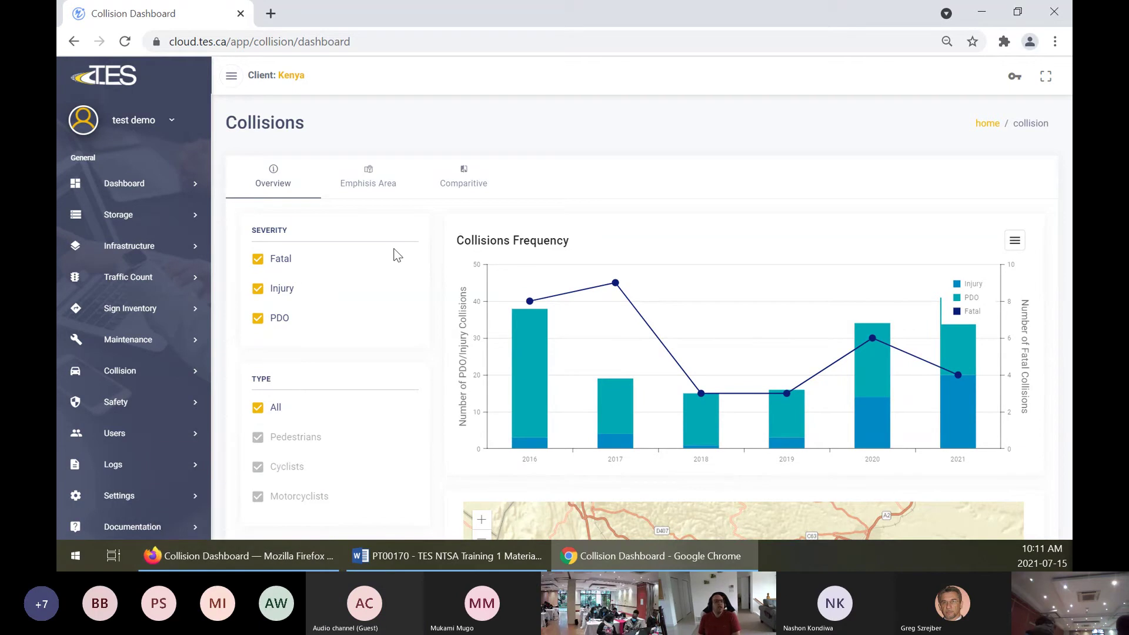
{"action": "left_click", "coordinate": [258, 259]}
{"action": "left_click", "coordinate": [257, 260]}
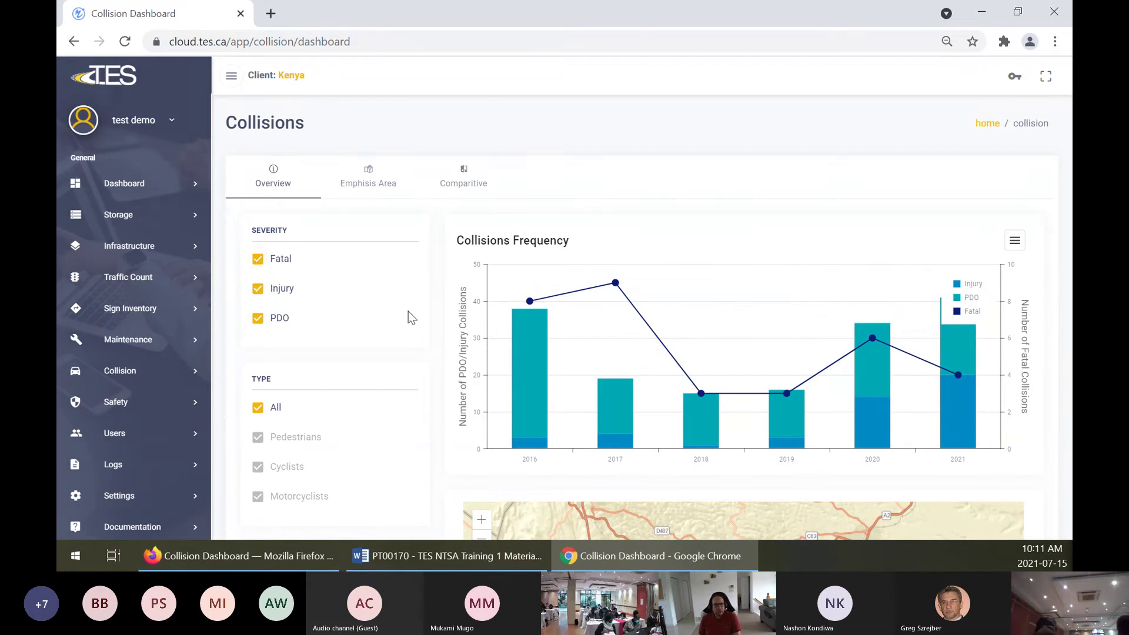
{"action": "scroll", "coordinate": [658, 357], "scroll_direction": "down", "scroll_amount": 1}
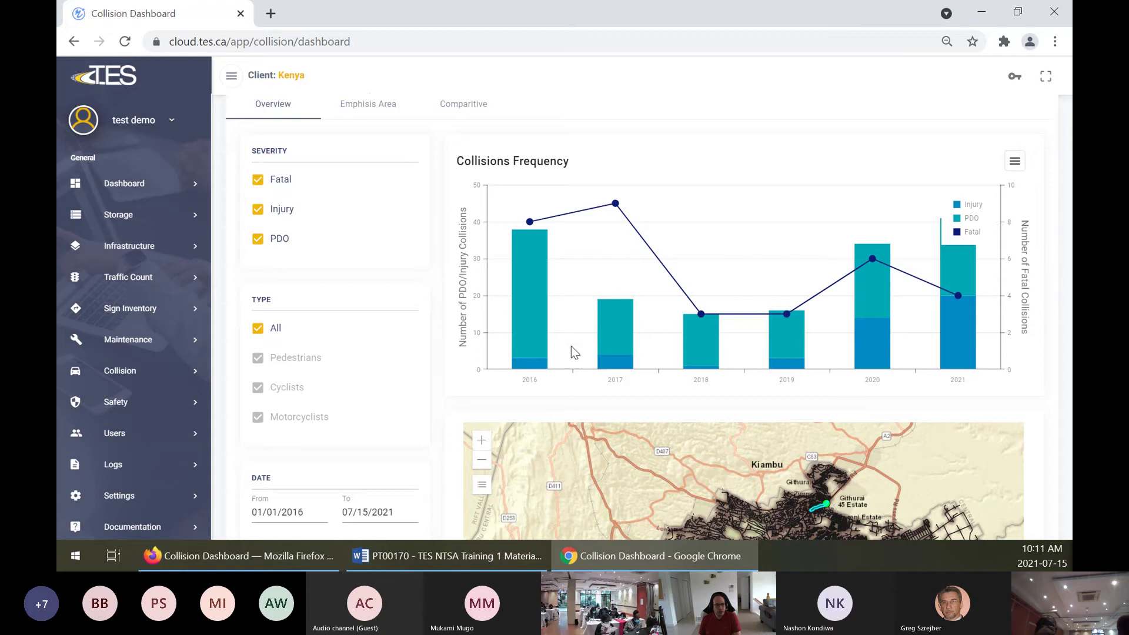
{"action": "mouse_move", "coordinate": [530, 302]}
Filter the Collisions Frequency chart to Fatal collisions only, and switch it to PDO collisions only
{"action": "left_click", "coordinate": [257, 210]}
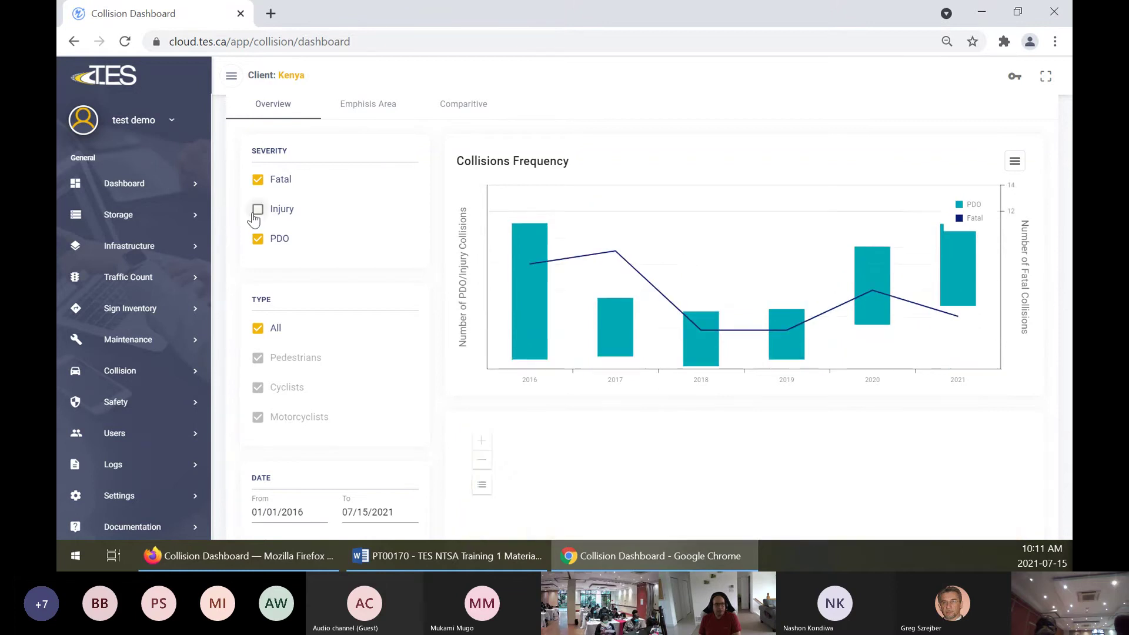
{"action": "left_click", "coordinate": [257, 239]}
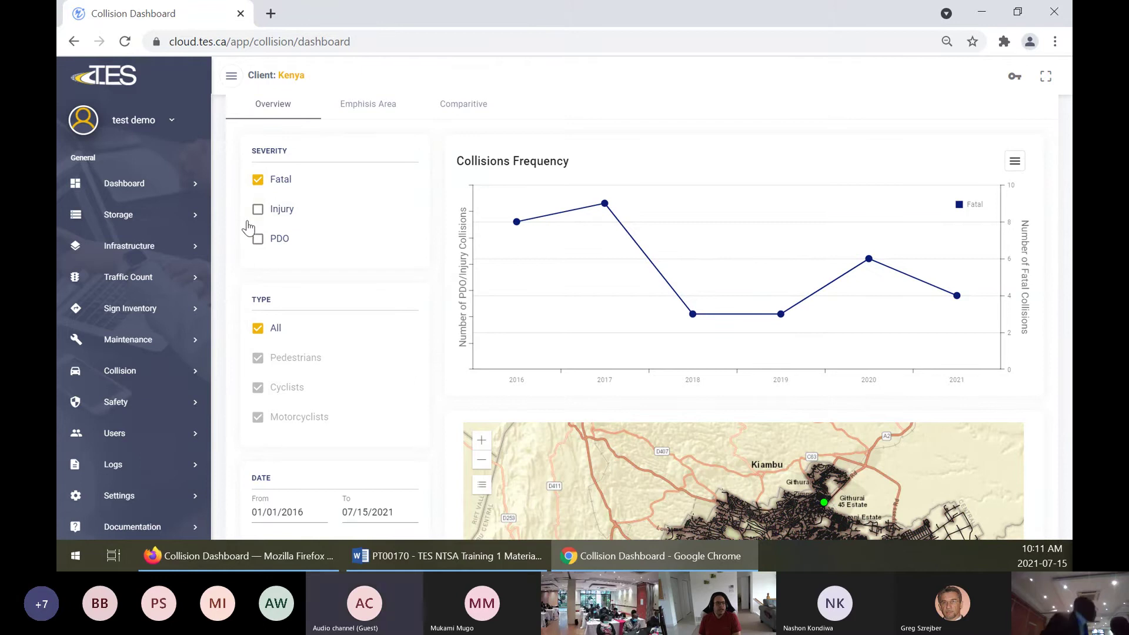
{"action": "left_click", "coordinate": [257, 245]}
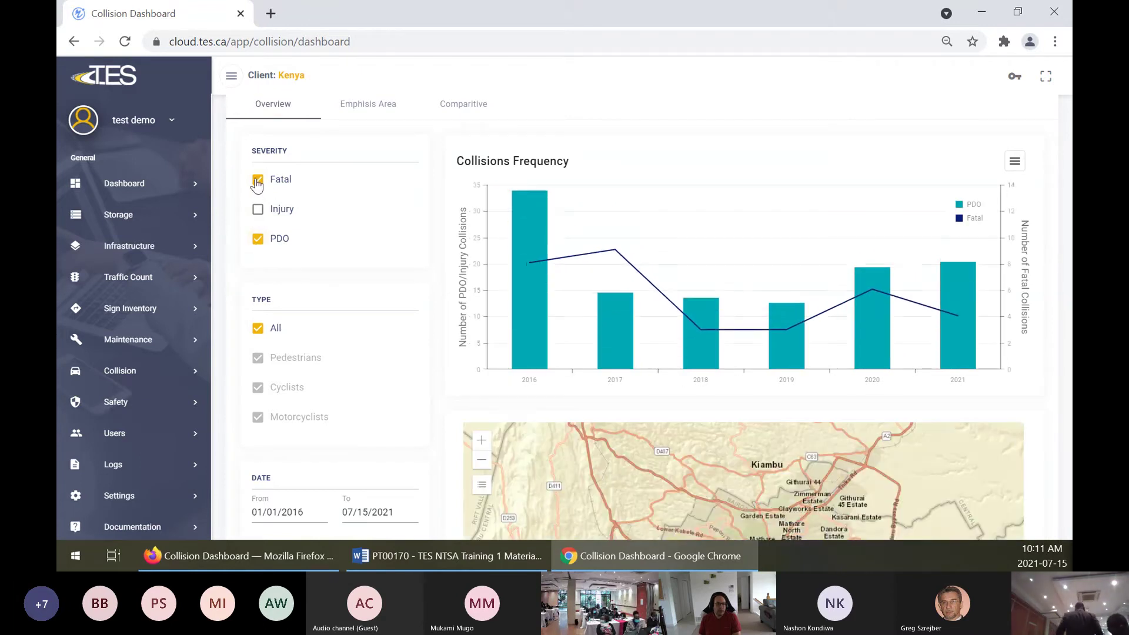
{"action": "left_click", "coordinate": [257, 181]}
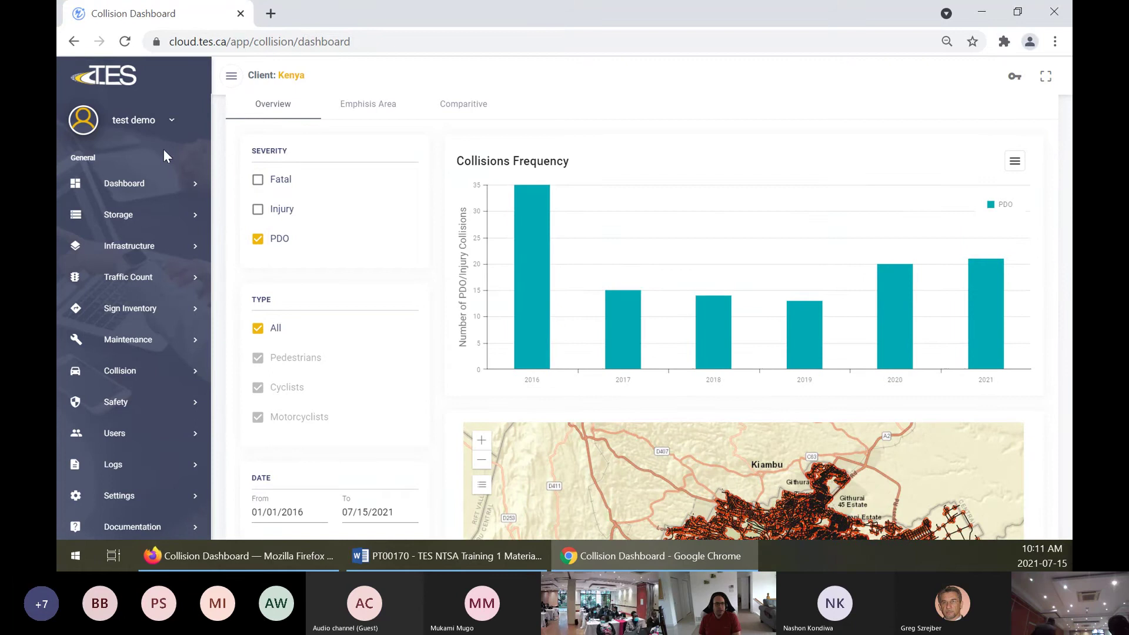
Include the Injury and Fatal severities in the Collisions Frequency chart again
{"action": "left_click", "coordinate": [256, 212]}
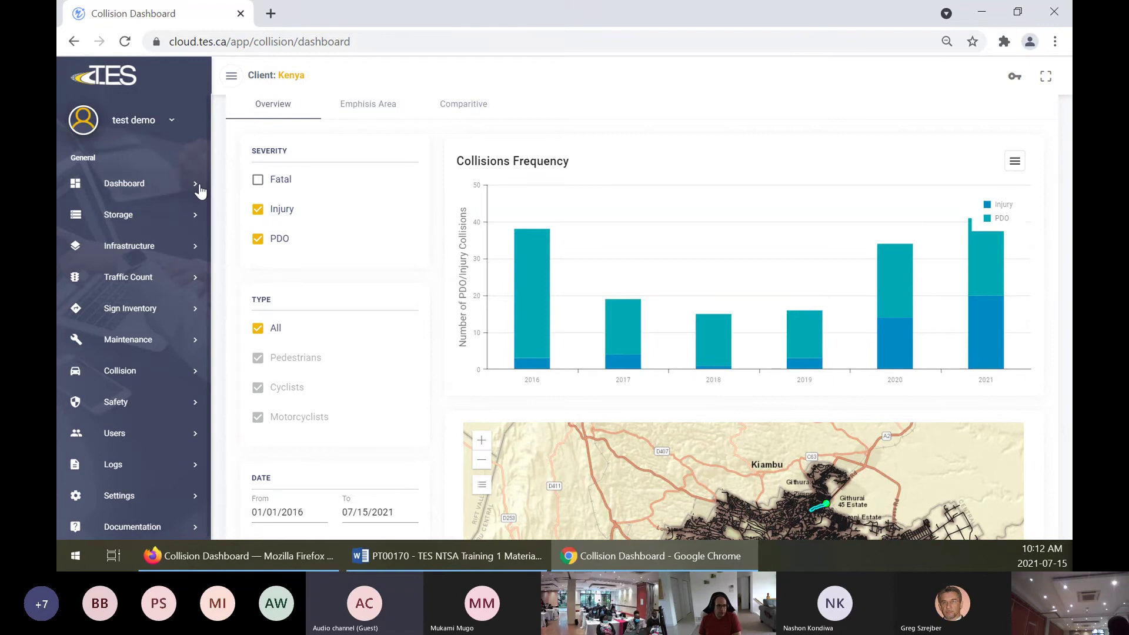
{"action": "left_click", "coordinate": [258, 181]}
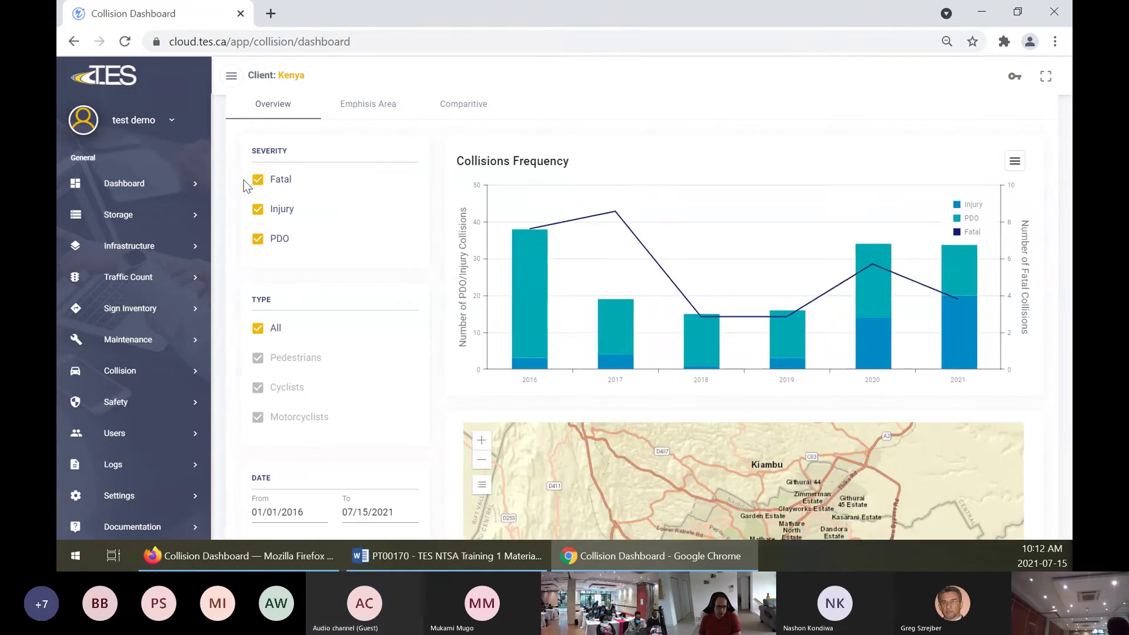
{"action": "scroll", "coordinate": [388, 349], "scroll_direction": "down", "scroll_amount": 2}
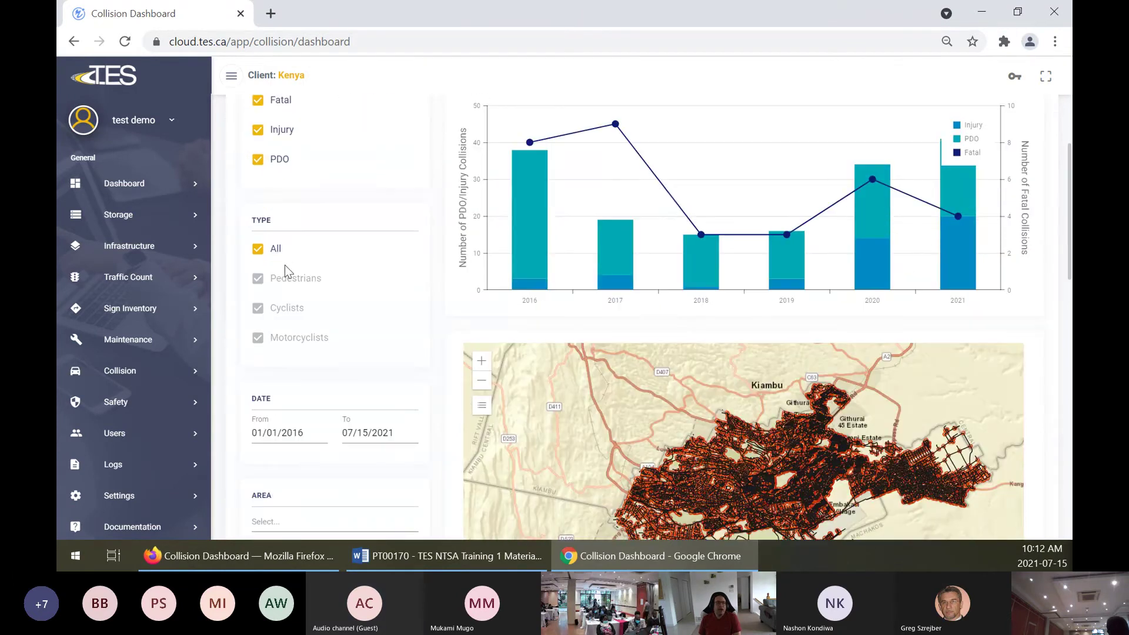
Filter the Collisions Frequency chart to the Pedestrians type only and the Fatal severity only
{"action": "left_click", "coordinate": [274, 254]}
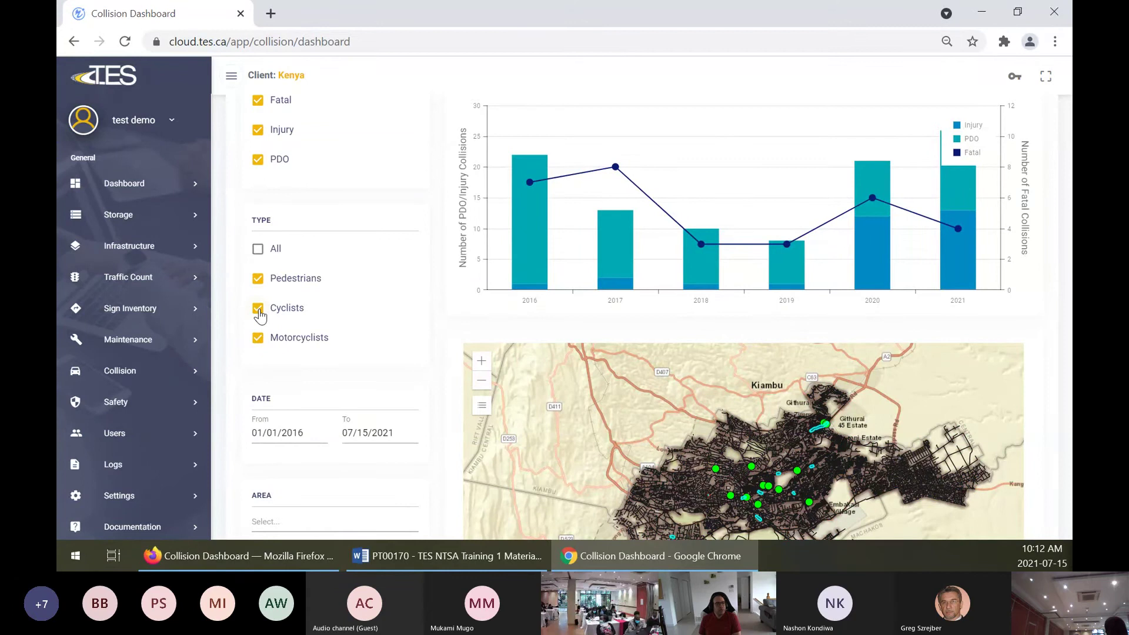
{"action": "left_click", "coordinate": [259, 308]}
{"action": "left_click", "coordinate": [259, 338]}
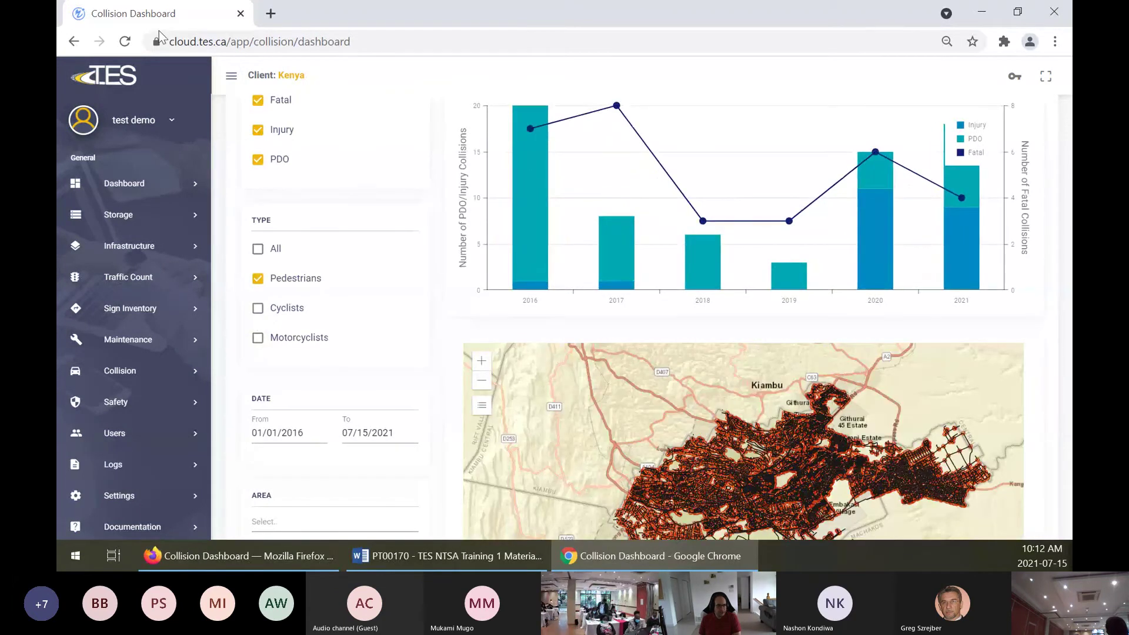
{"action": "scroll", "coordinate": [410, 241], "scroll_direction": "up", "scroll_amount": 2}
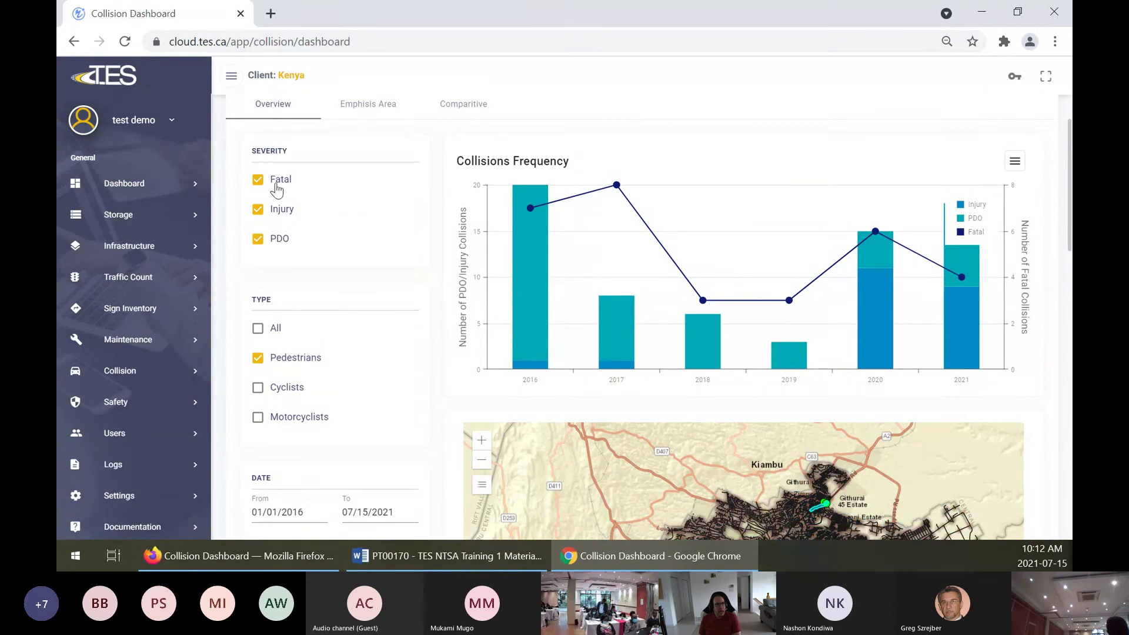
{"action": "left_click", "coordinate": [258, 210]}
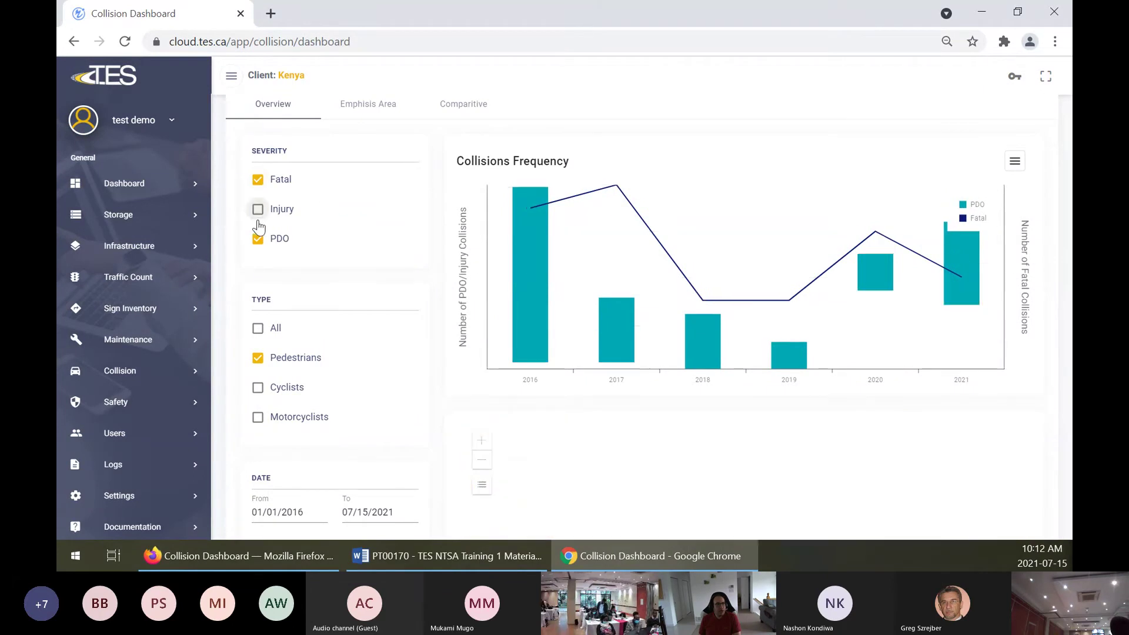
{"action": "left_click", "coordinate": [258, 240]}
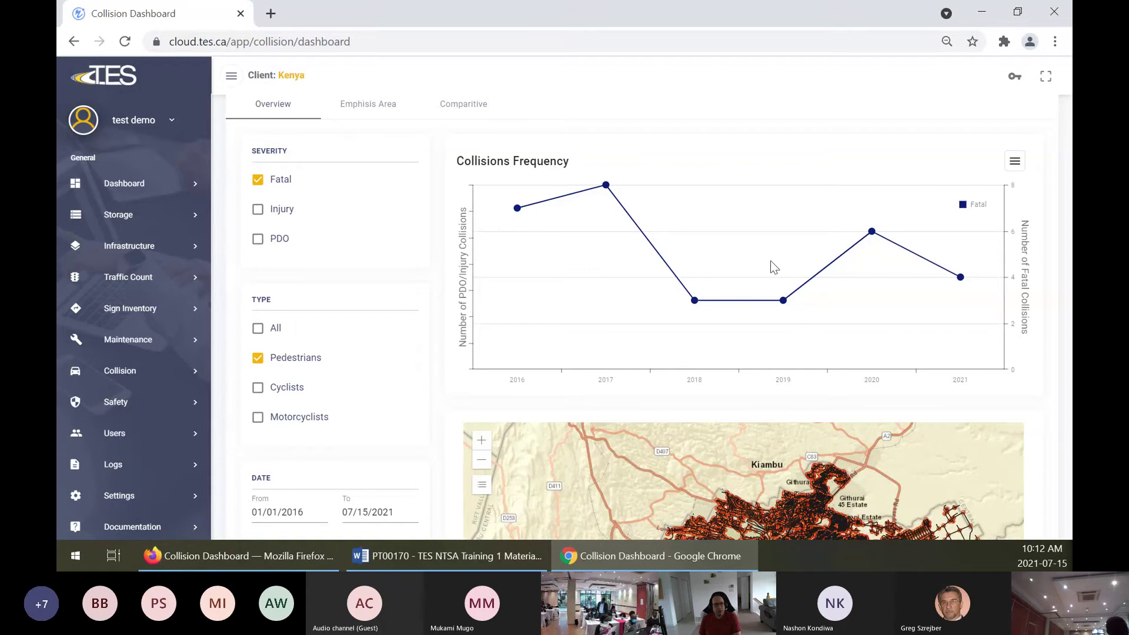
Switch the dashboard's type filter from Pedestrians to Cyclists and Motorcyclists
{"action": "left_click", "coordinate": [257, 389]}
{"action": "left_click", "coordinate": [259, 359]}
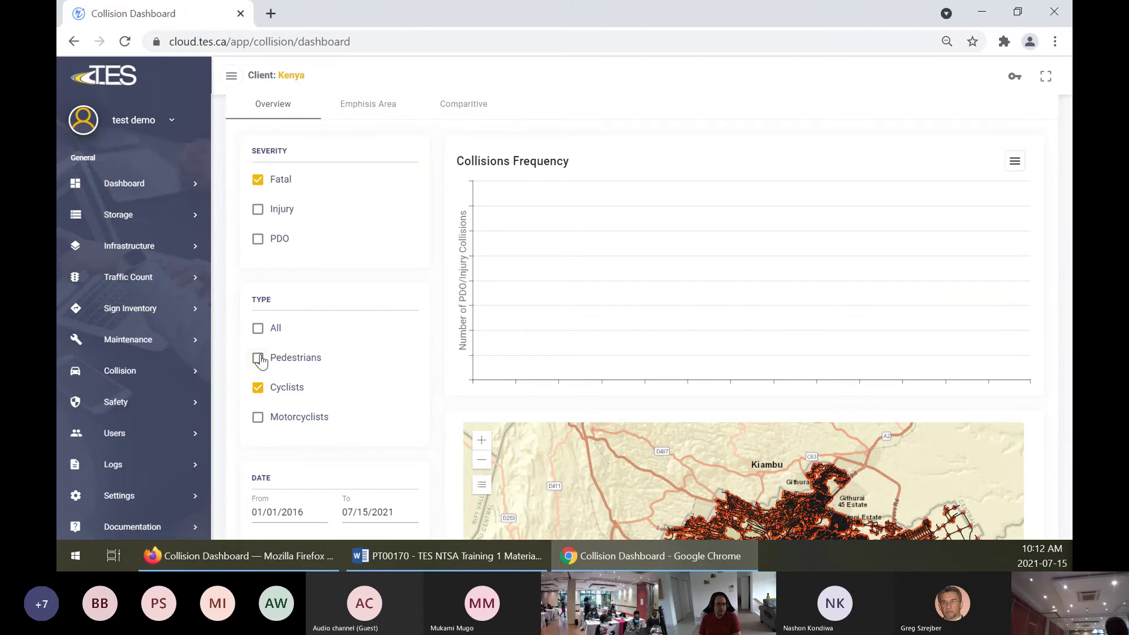
{"action": "left_click", "coordinate": [257, 418]}
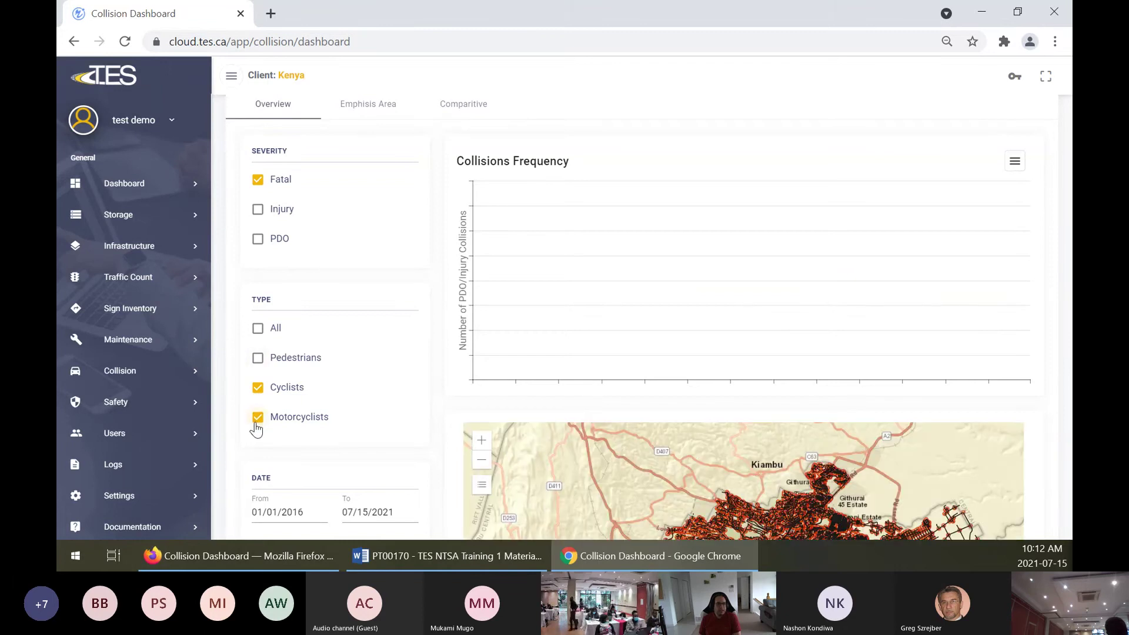
Include the PDO and Injury severities again and leave Motorcyclists as the only selected type
{"action": "left_click", "coordinate": [258, 242]}
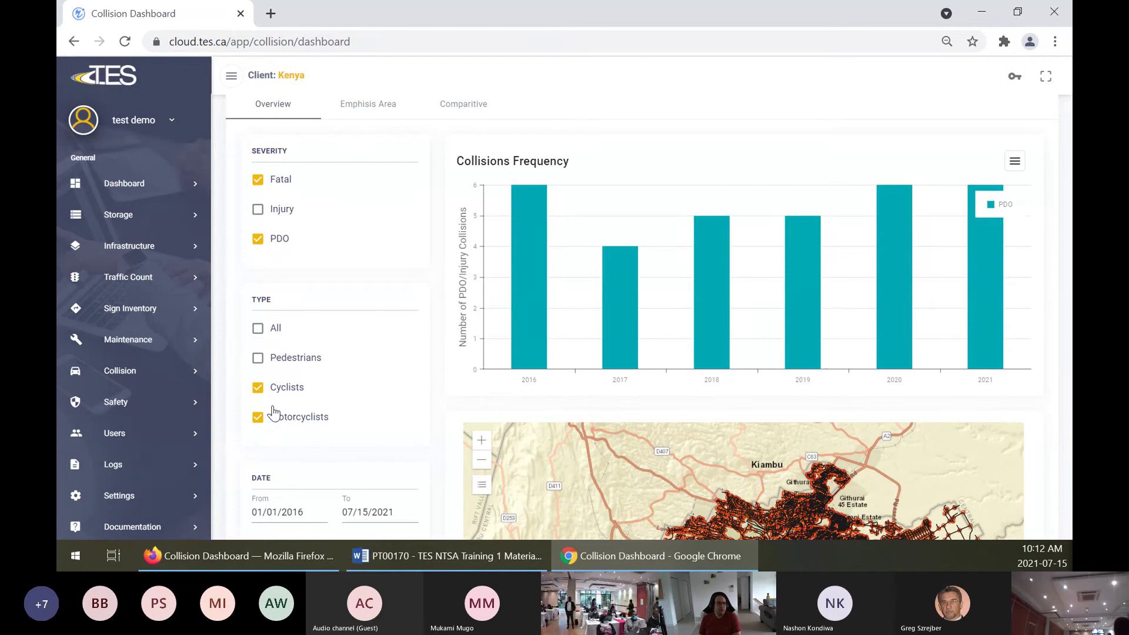
{"action": "left_click", "coordinate": [258, 388]}
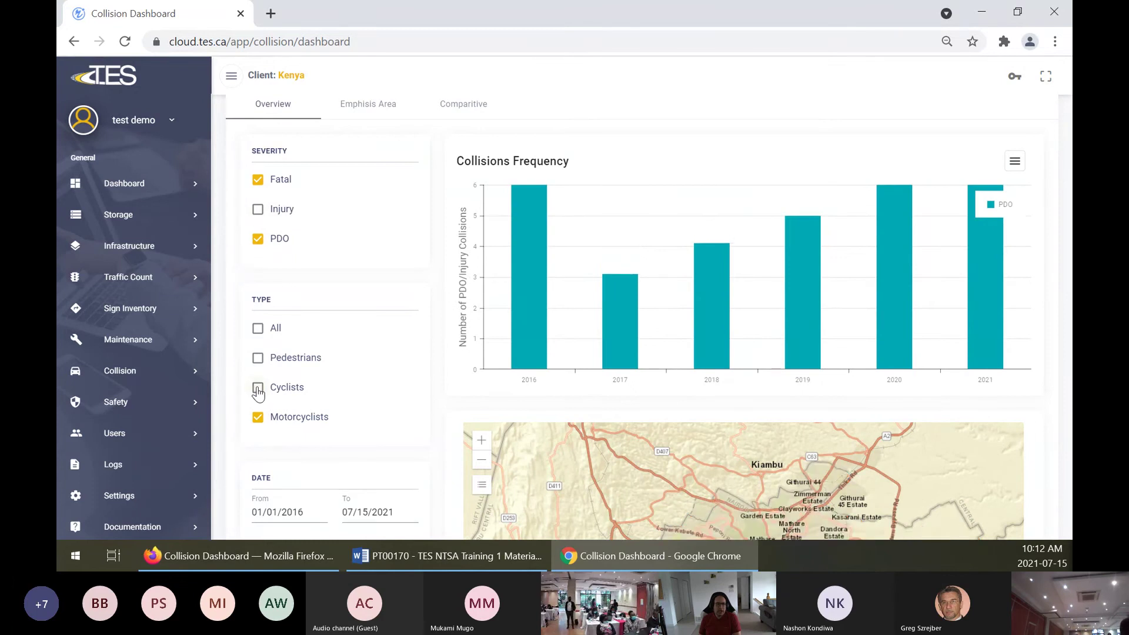
{"action": "left_click", "coordinate": [258, 213]}
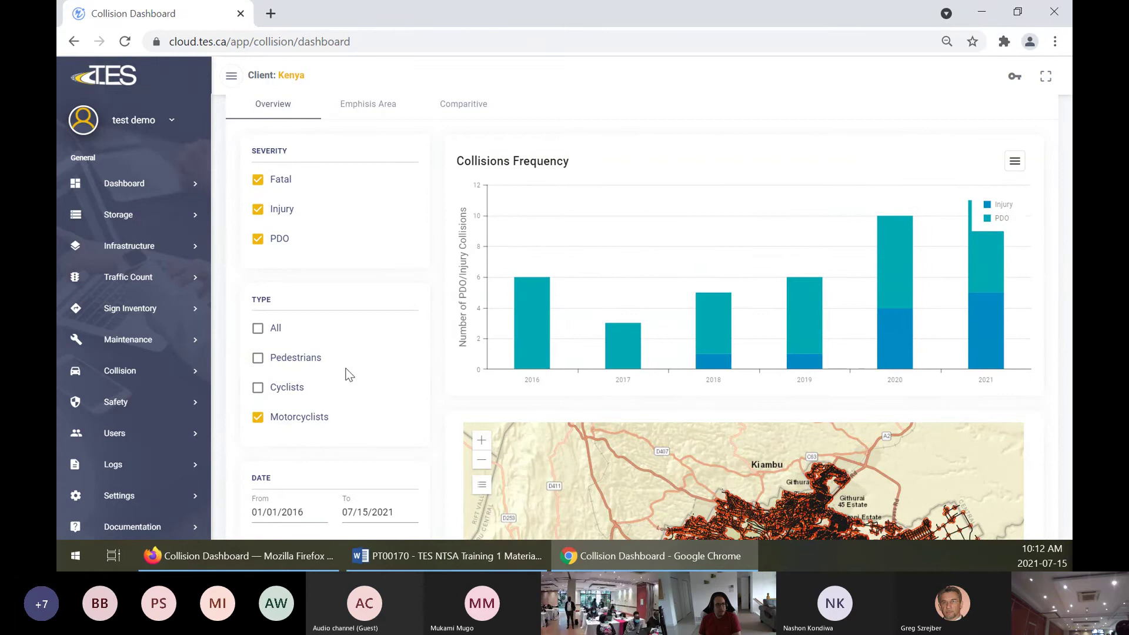
Set the start of the dashboard's date range to 01/01/2020
{"action": "scroll", "coordinate": [324, 400], "scroll_direction": "down", "scroll_amount": 1}
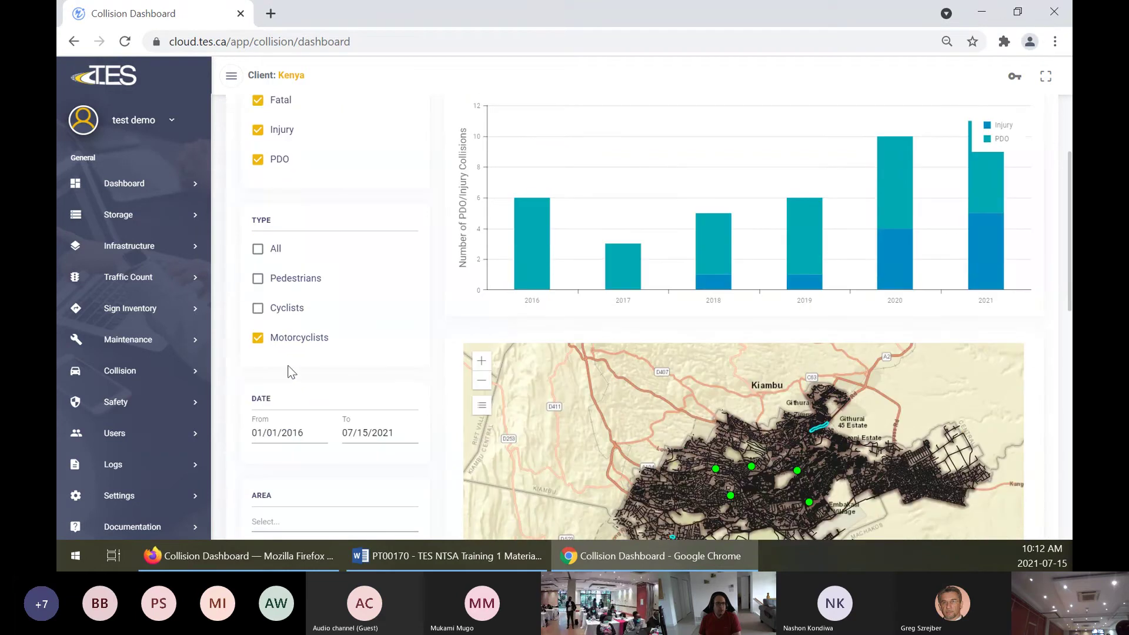
{"action": "scroll", "coordinate": [318, 320], "scroll_direction": "down", "scroll_amount": 2}
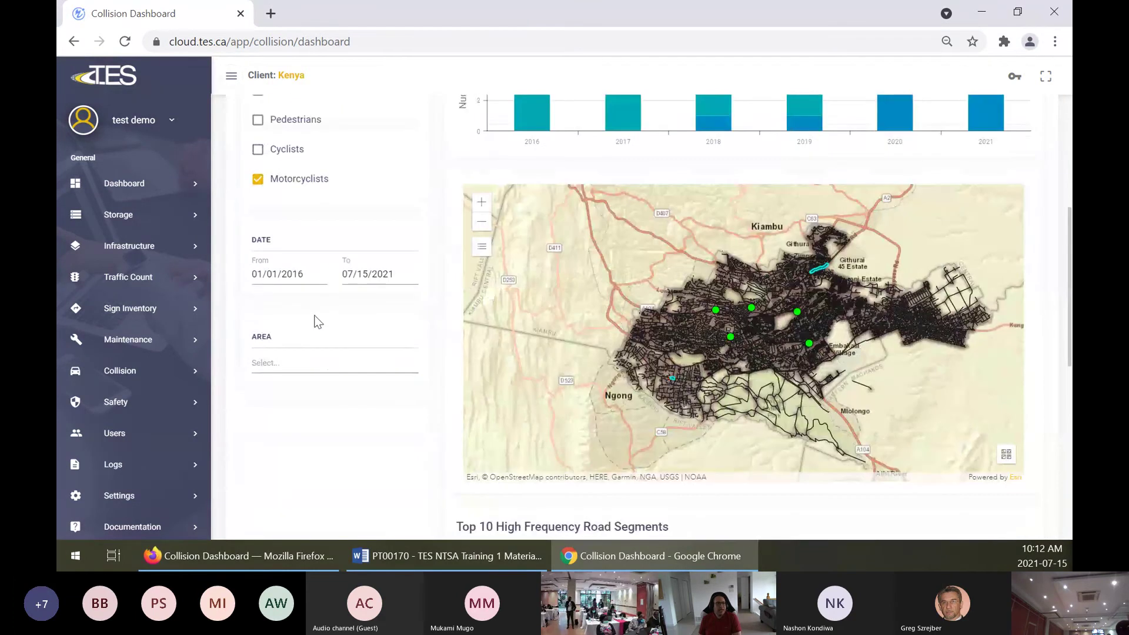
{"action": "left_click", "coordinate": [263, 275]}
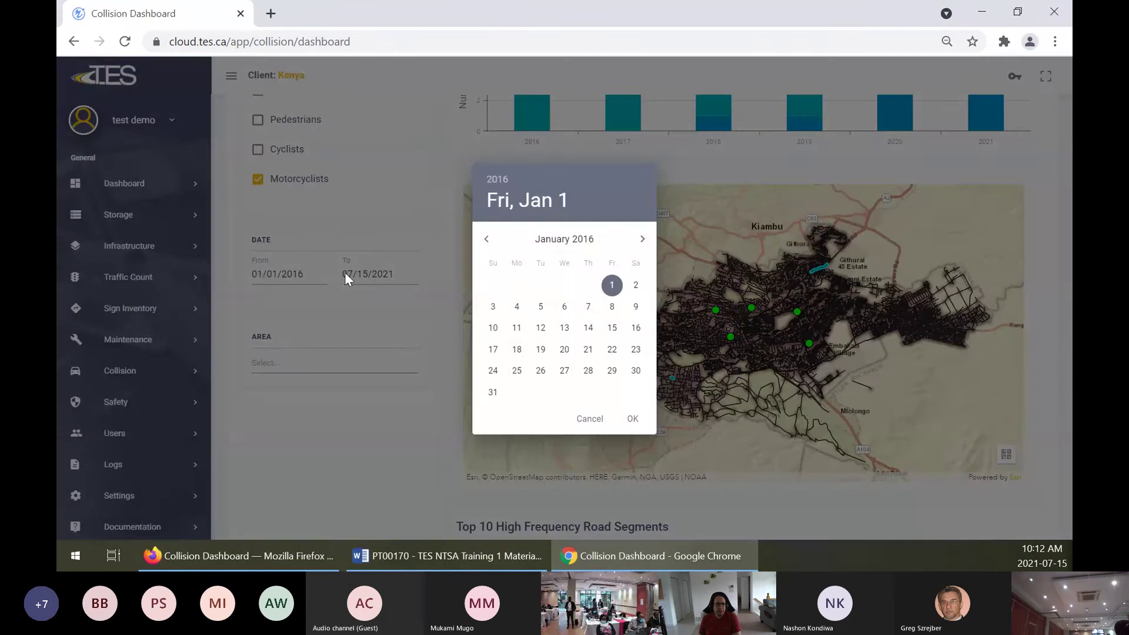
{"action": "left_click", "coordinate": [497, 180]}
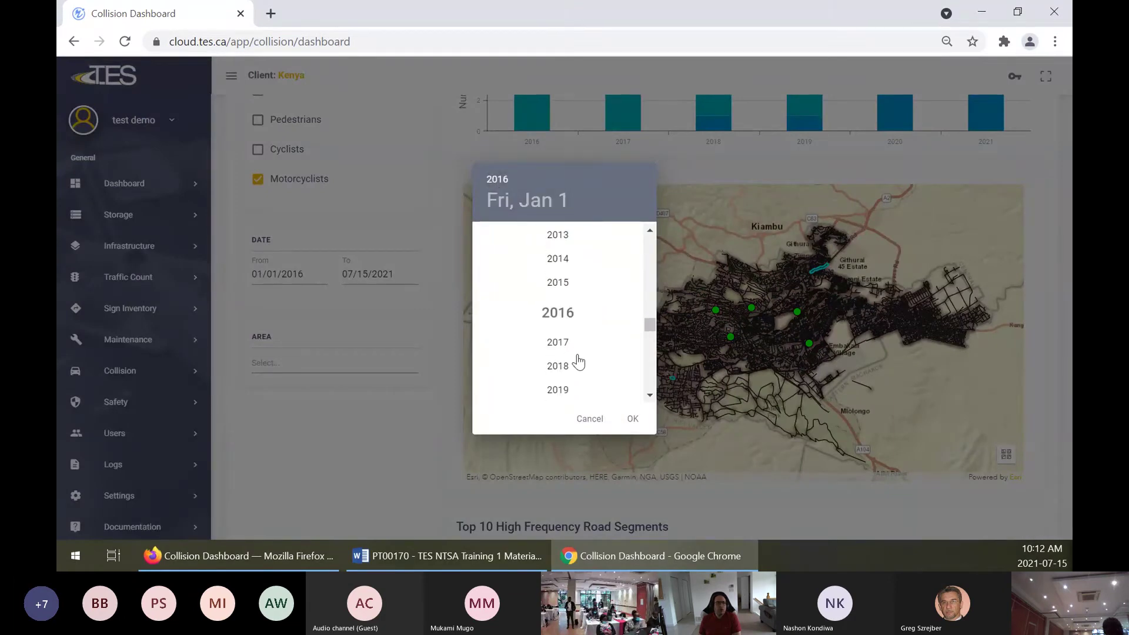
{"action": "scroll", "coordinate": [577, 360], "scroll_direction": "down", "scroll_amount": 2}
{"action": "left_click", "coordinate": [558, 334]}
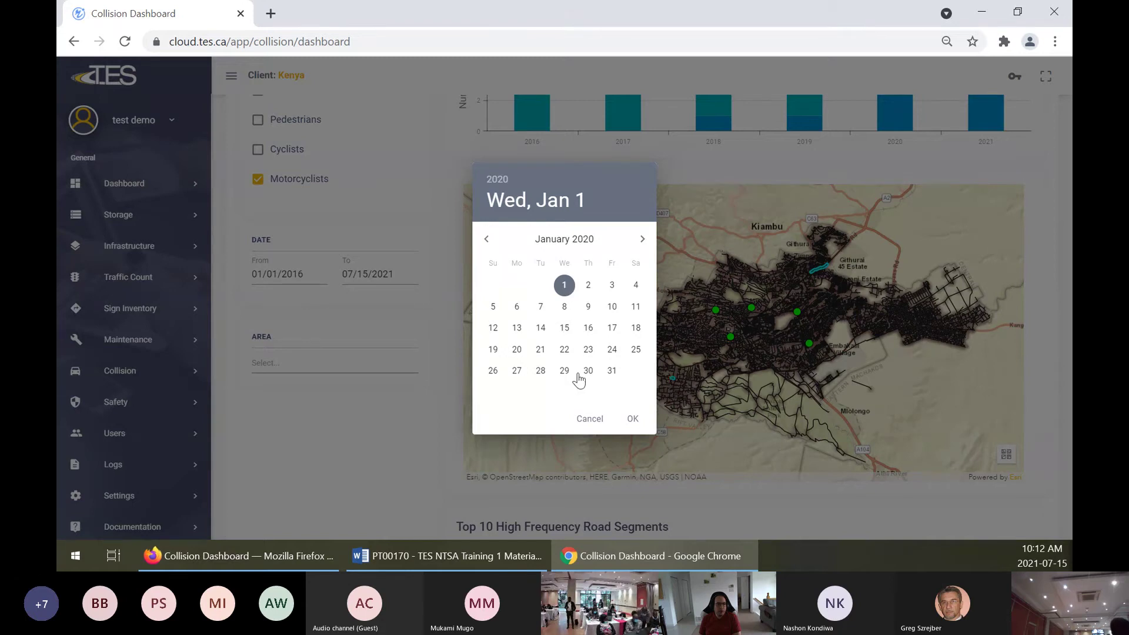
{"action": "left_click", "coordinate": [629, 419]}
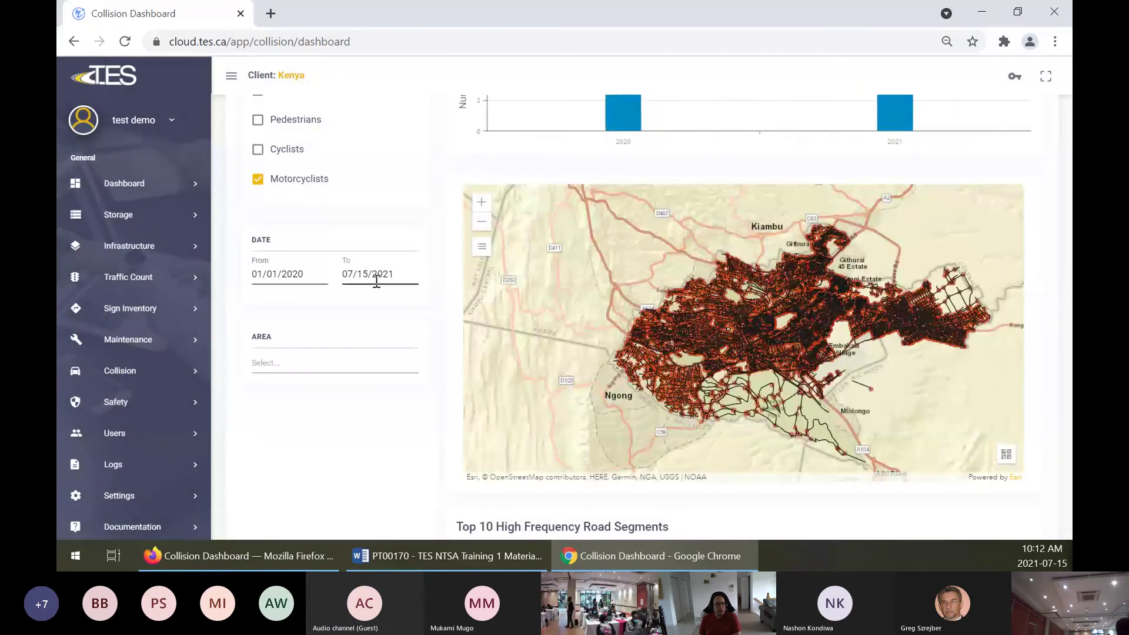
Set the end of the date range to 12/31/2020 and check the Collisions Frequency chart for motorcyclists
{"action": "left_click", "coordinate": [376, 282]}
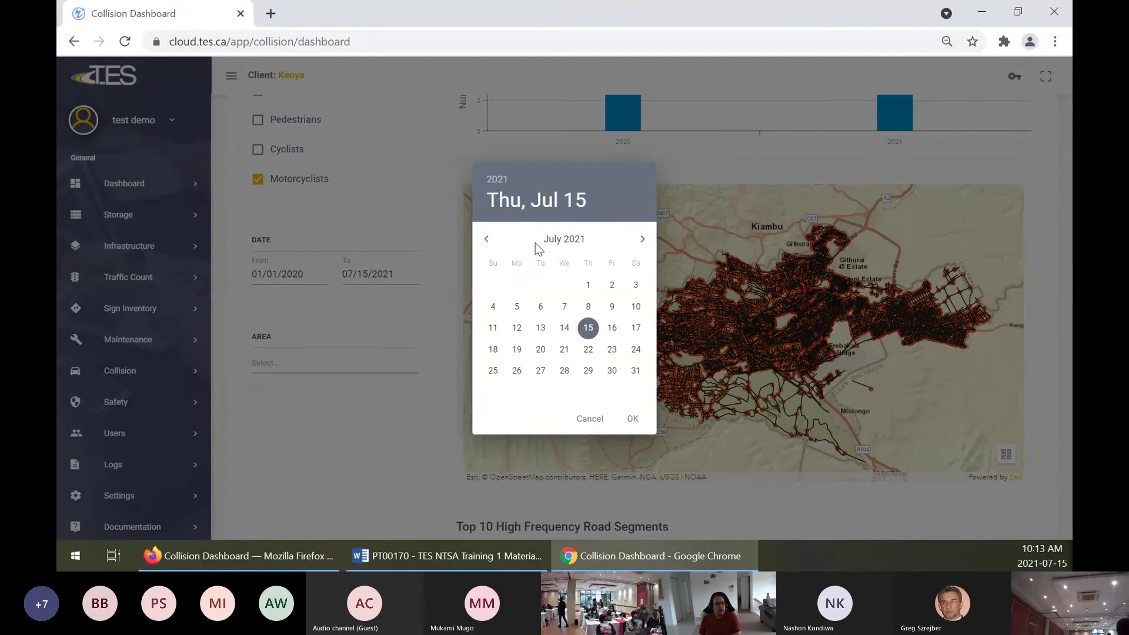
{"action": "left_click", "coordinate": [483, 240]}
{"action": "left_click", "coordinate": [484, 239]}
{"action": "left_click", "coordinate": [483, 240]}
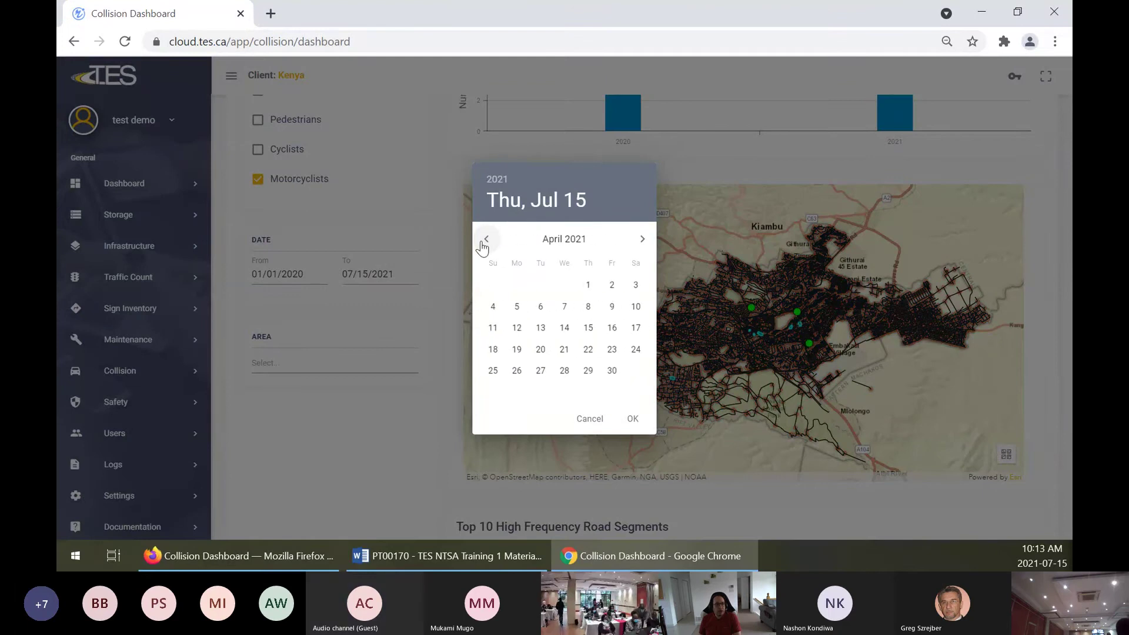
{"action": "left_click", "coordinate": [484, 240]}
{"action": "left_click", "coordinate": [483, 240]}
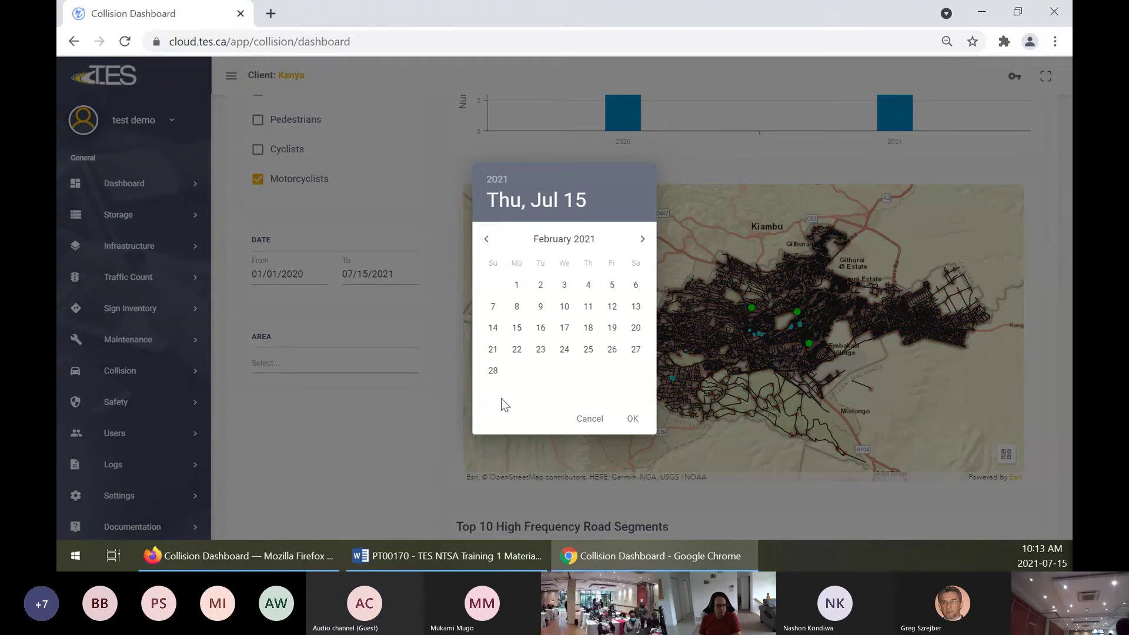
{"action": "left_click", "coordinate": [486, 239]}
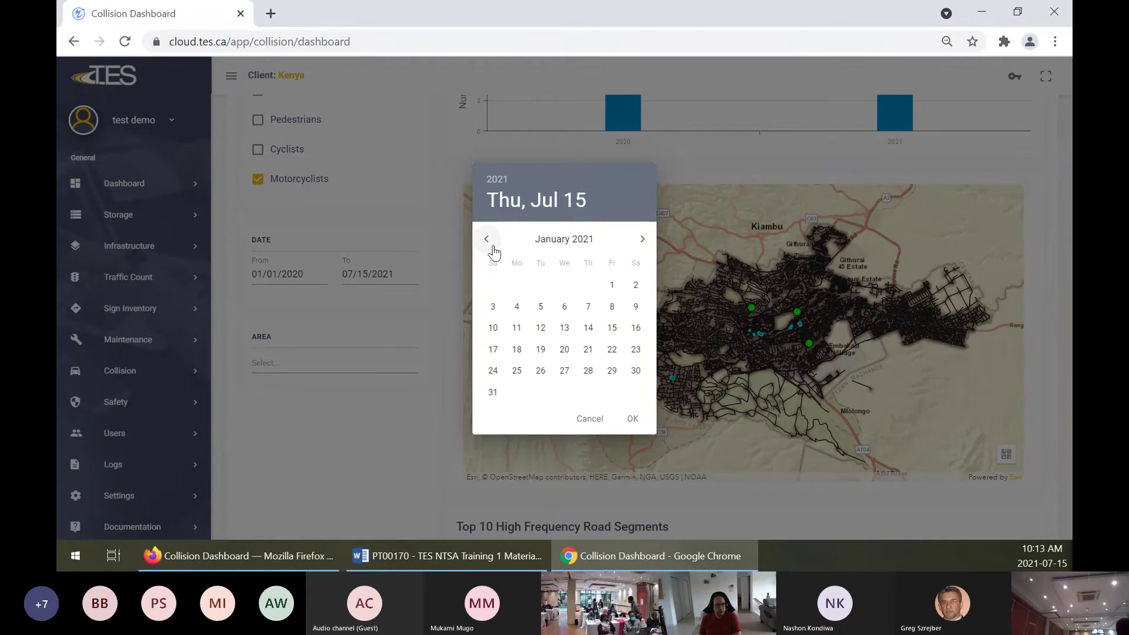
{"action": "left_click", "coordinate": [487, 239]}
{"action": "left_click", "coordinate": [586, 377]}
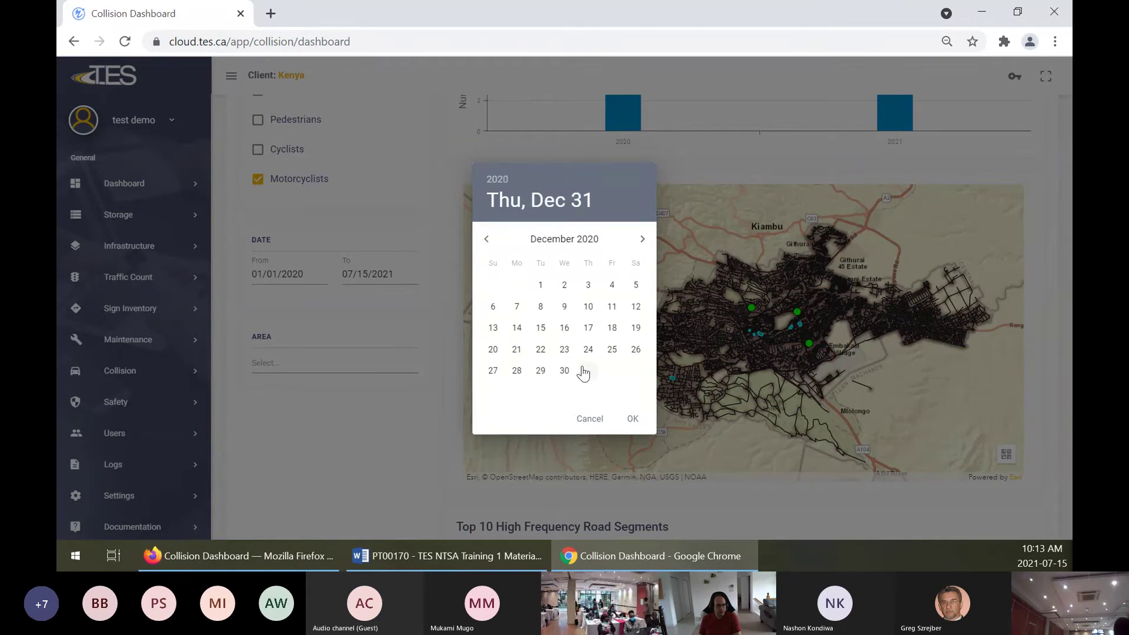
{"action": "left_click", "coordinate": [633, 418]}
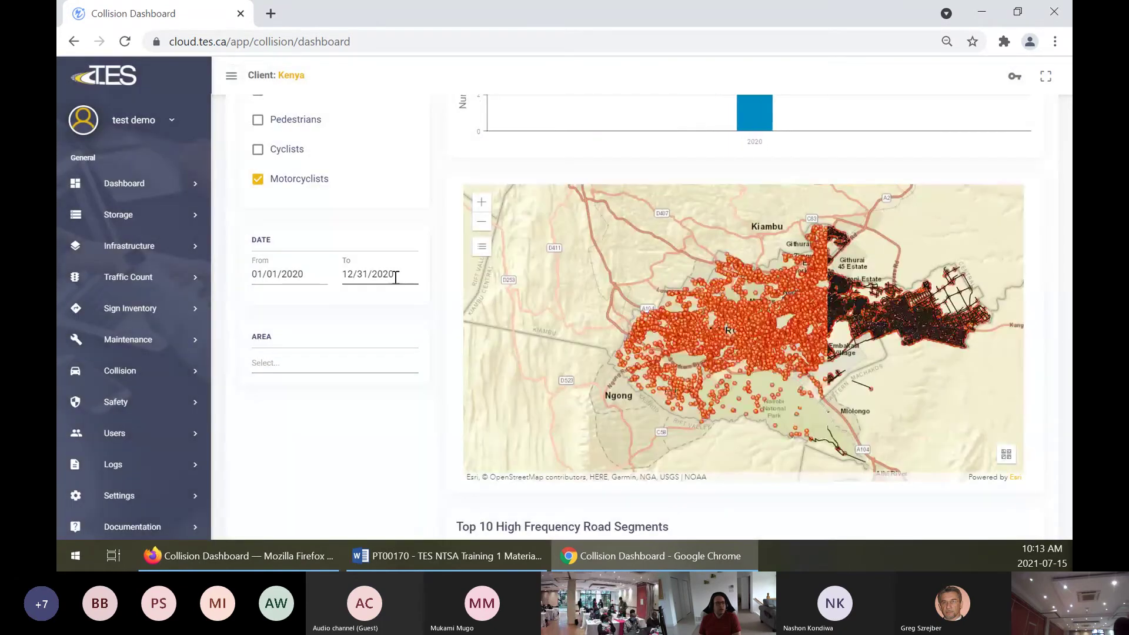
{"action": "scroll", "coordinate": [380, 319], "scroll_direction": "up", "scroll_amount": 5}
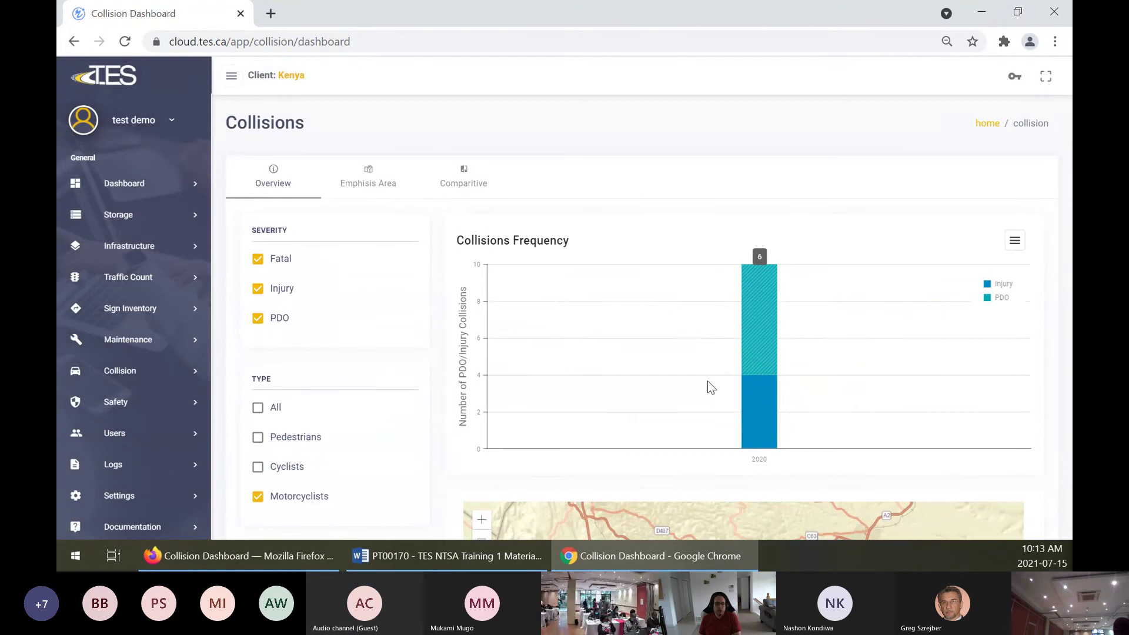
{"action": "scroll", "coordinate": [683, 353], "scroll_direction": "down", "scroll_amount": 3}
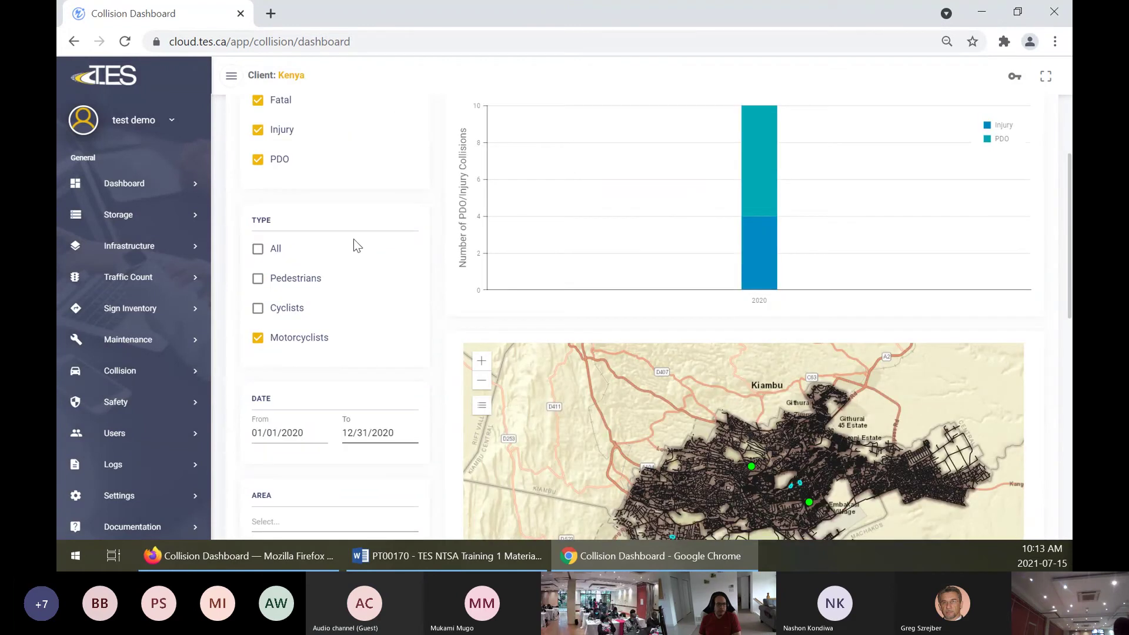
Reload the collision dashboard to reset its filters and examine the highlighted intersections and road segments on the map
{"action": "left_click", "coordinate": [121, 41]}
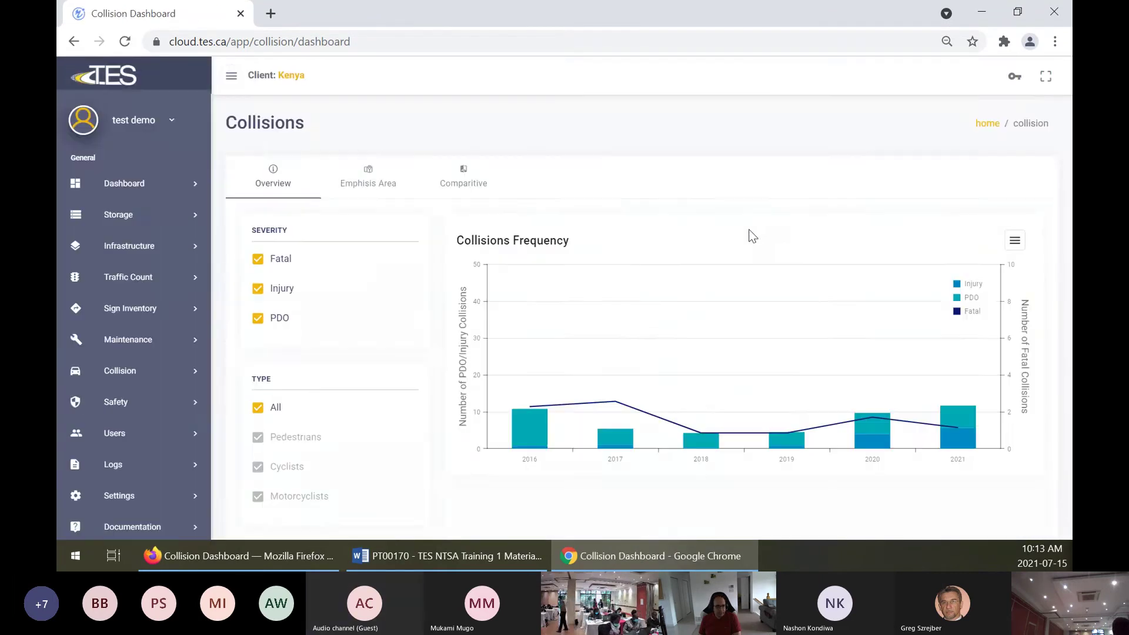
{"action": "scroll", "coordinate": [670, 232], "scroll_direction": "down", "scroll_amount": 5}
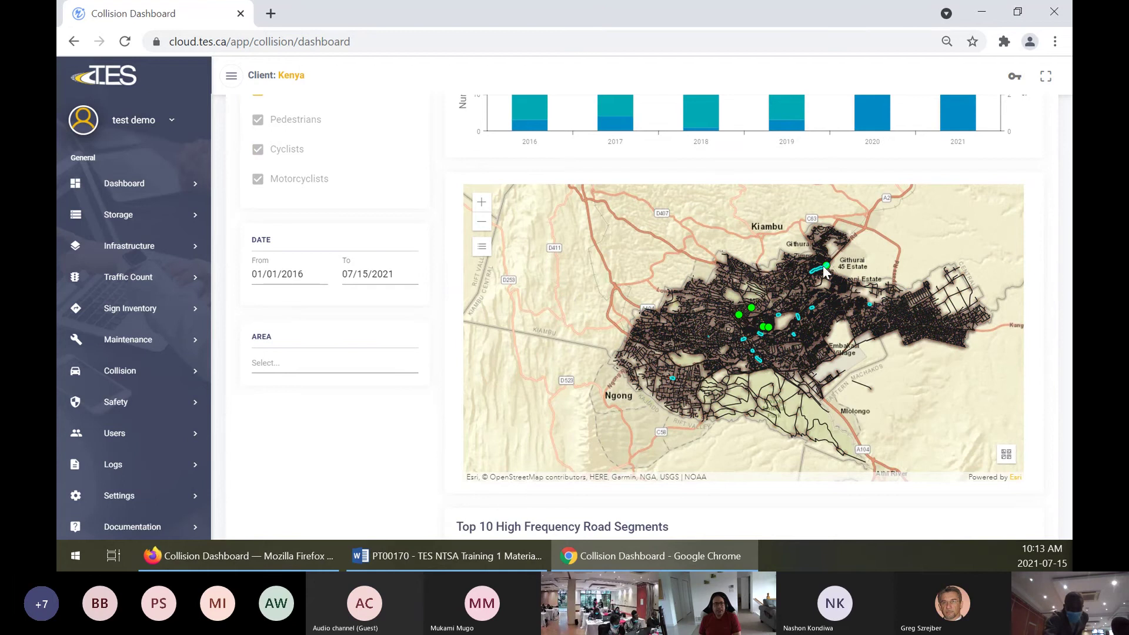
{"action": "scroll", "coordinate": [815, 275], "scroll_direction": "up", "scroll_amount": 1}
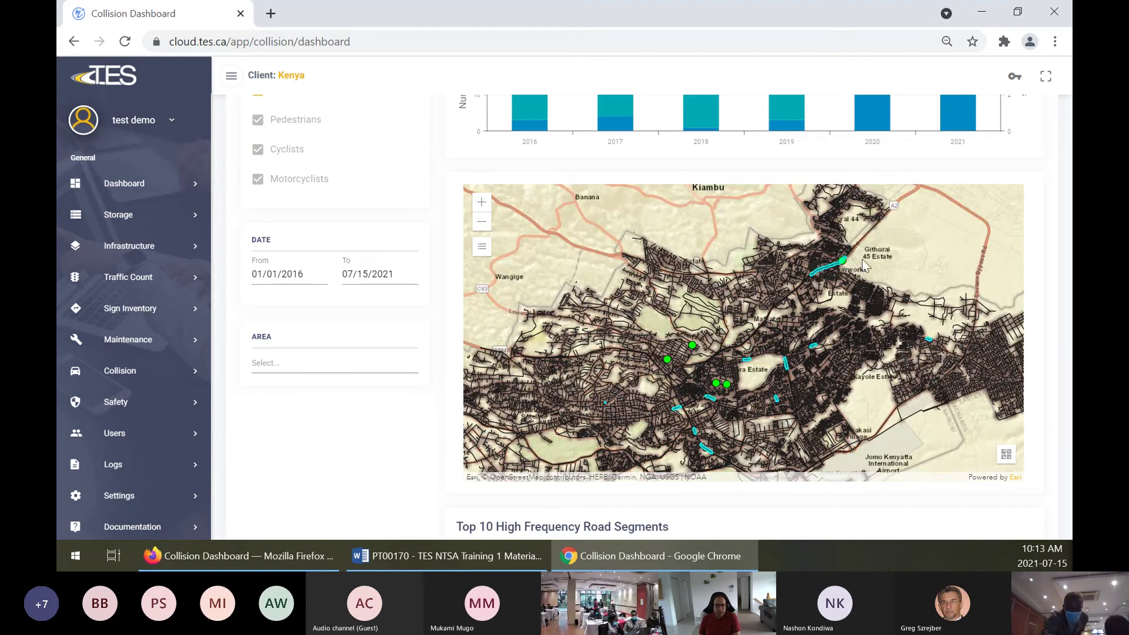
{"action": "left_click_drag", "start_coordinate": [658, 354], "coordinate": [648, 309]}
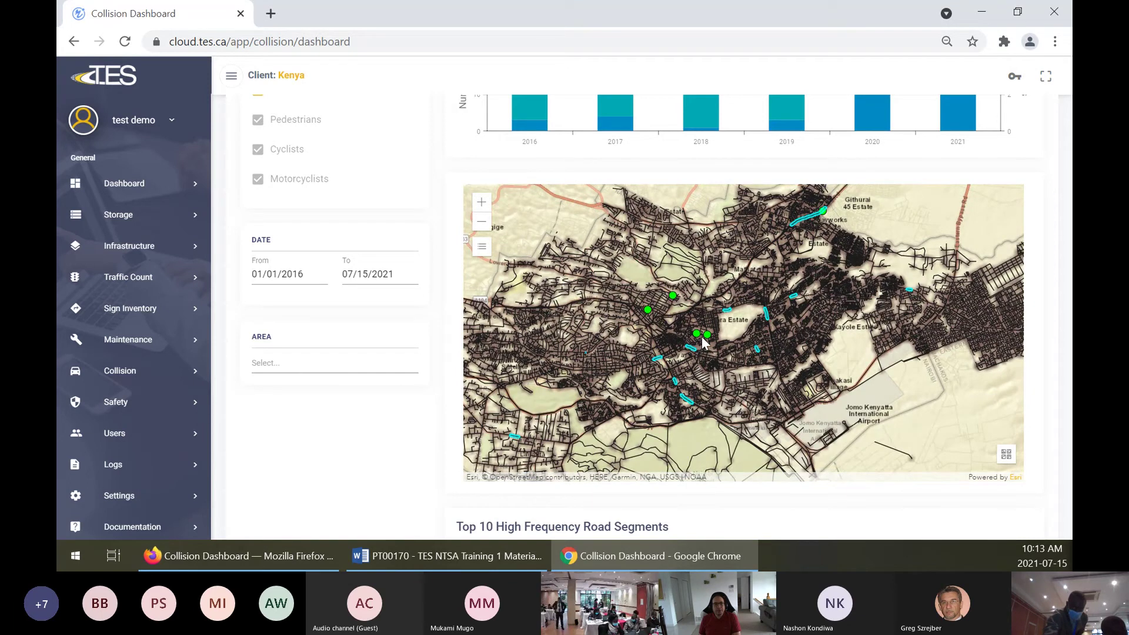
{"action": "scroll", "coordinate": [702, 338], "scroll_direction": "up", "scroll_amount": 1}
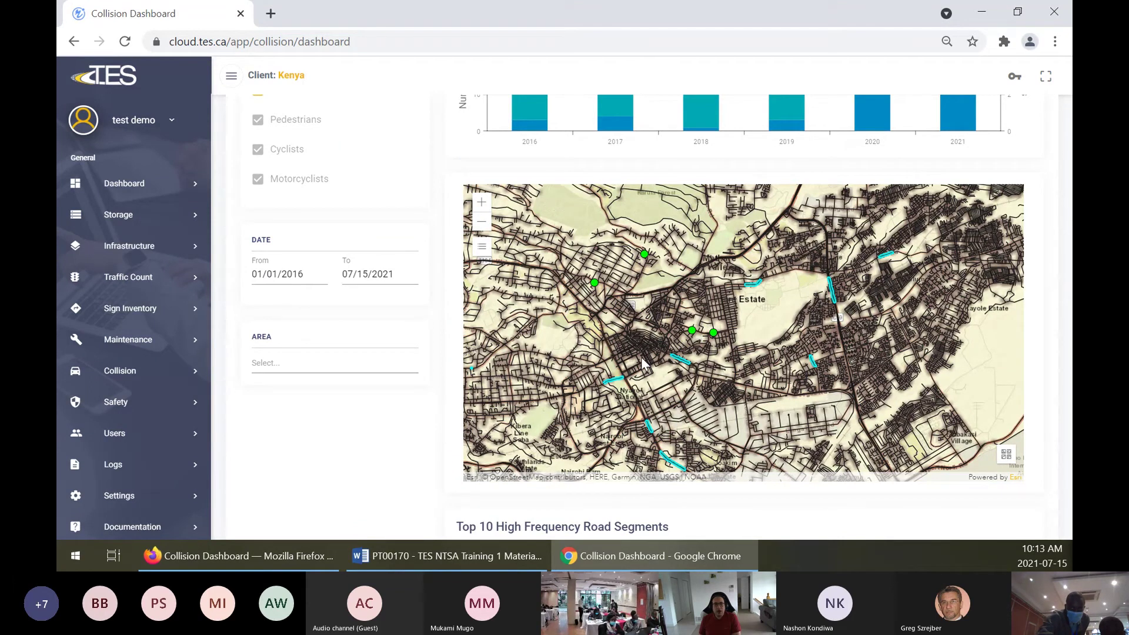
{"action": "scroll", "coordinate": [640, 357], "scroll_direction": "down", "scroll_amount": 1}
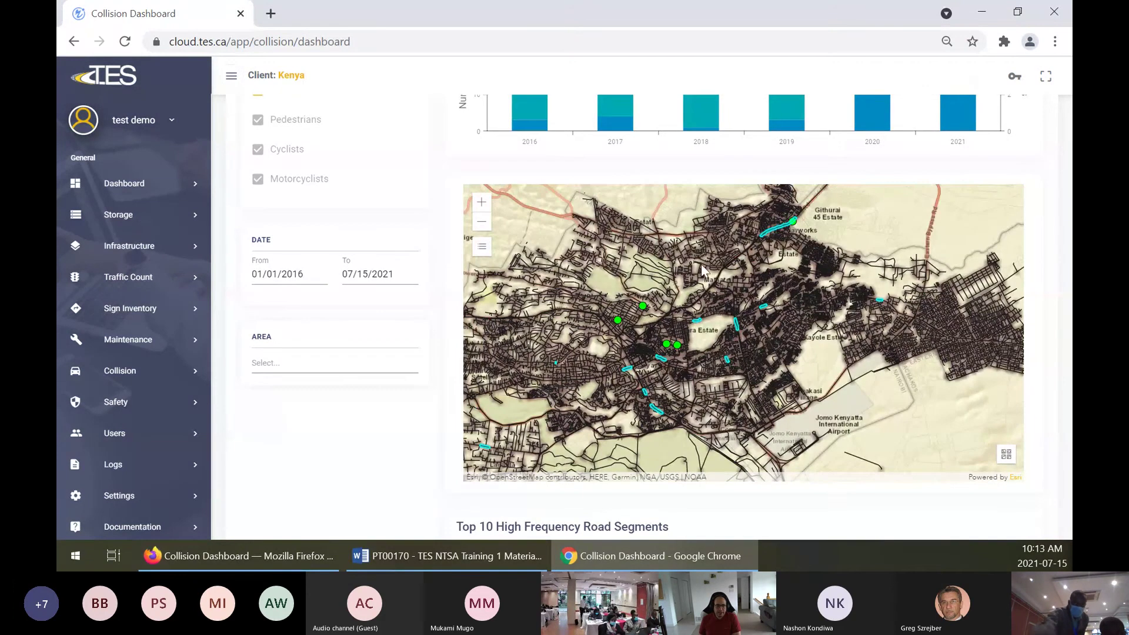
Review the Top 10 High Frequency Road Segments and open the GLOBE ROUNDABOUT- GITARU entry in the Top 10 High Frequency Intersections
{"action": "scroll", "coordinate": [371, 438], "scroll_direction": "down", "scroll_amount": 5}
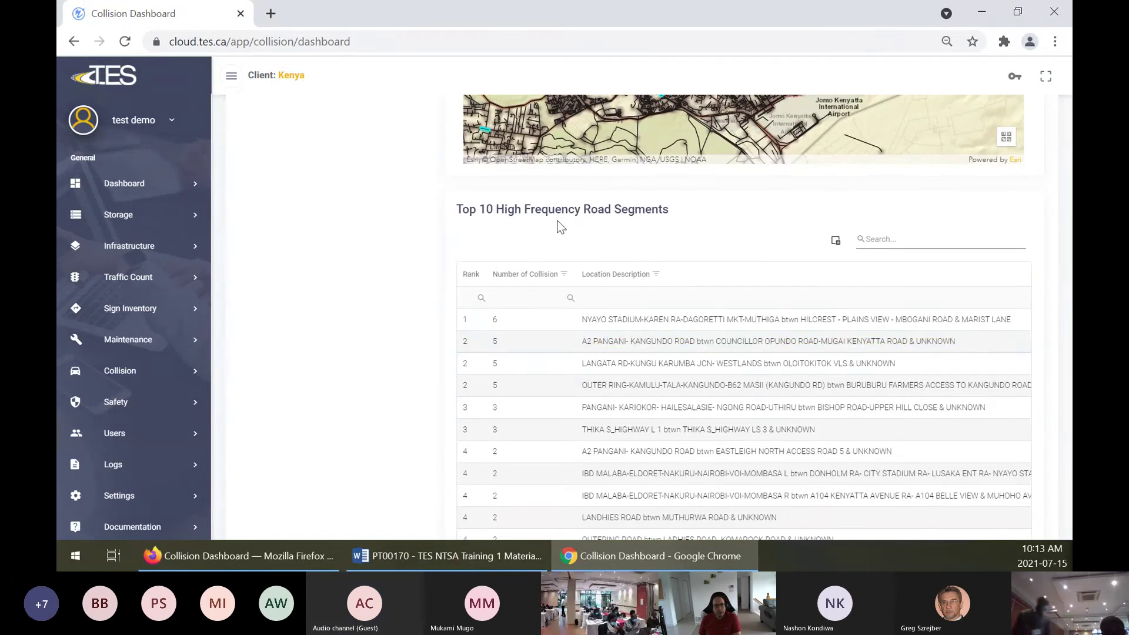
{"action": "scroll", "coordinate": [367, 345], "scroll_direction": "down", "scroll_amount": 1}
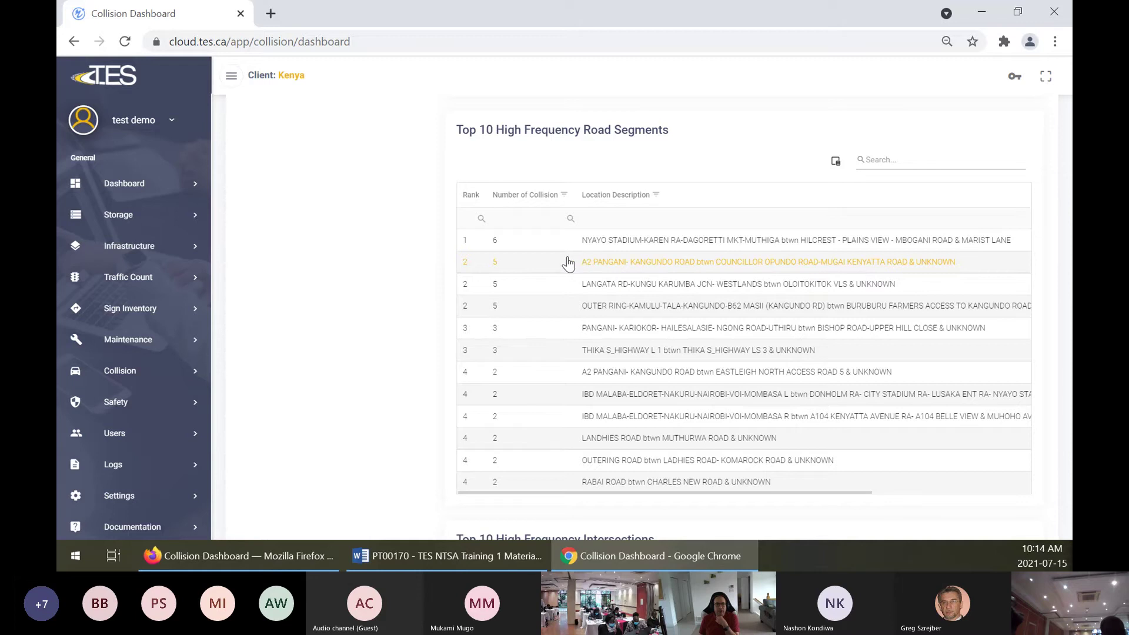
{"action": "scroll", "coordinate": [326, 292], "scroll_direction": "down", "scroll_amount": 1}
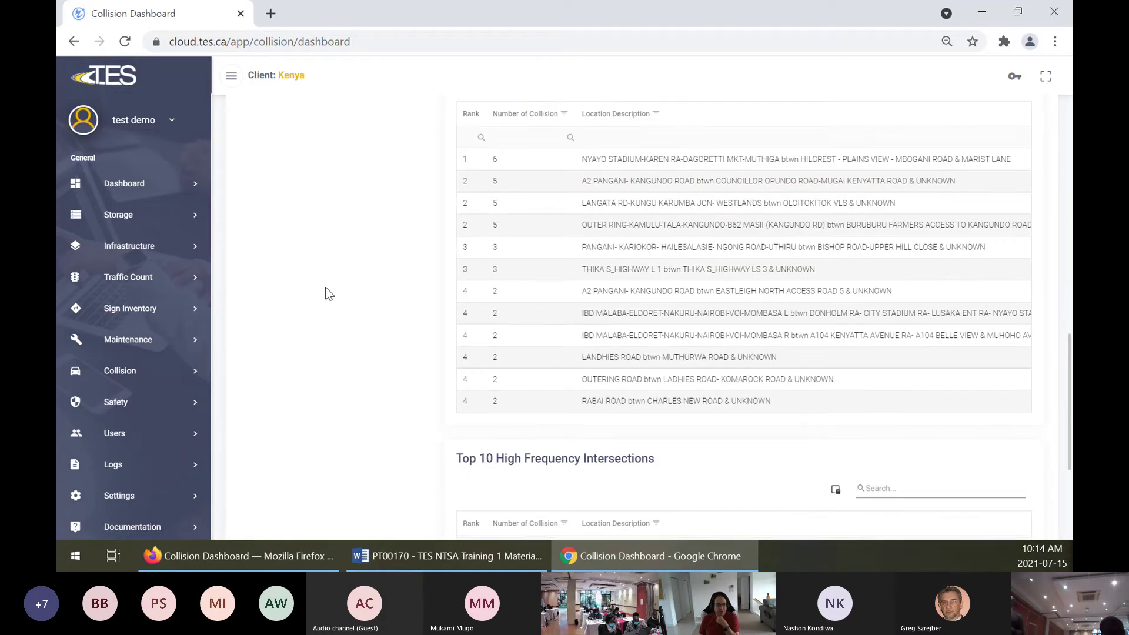
{"action": "scroll", "coordinate": [326, 293], "scroll_direction": "down", "scroll_amount": 2}
{"action": "scroll", "coordinate": [450, 217], "scroll_direction": "down", "scroll_amount": 2}
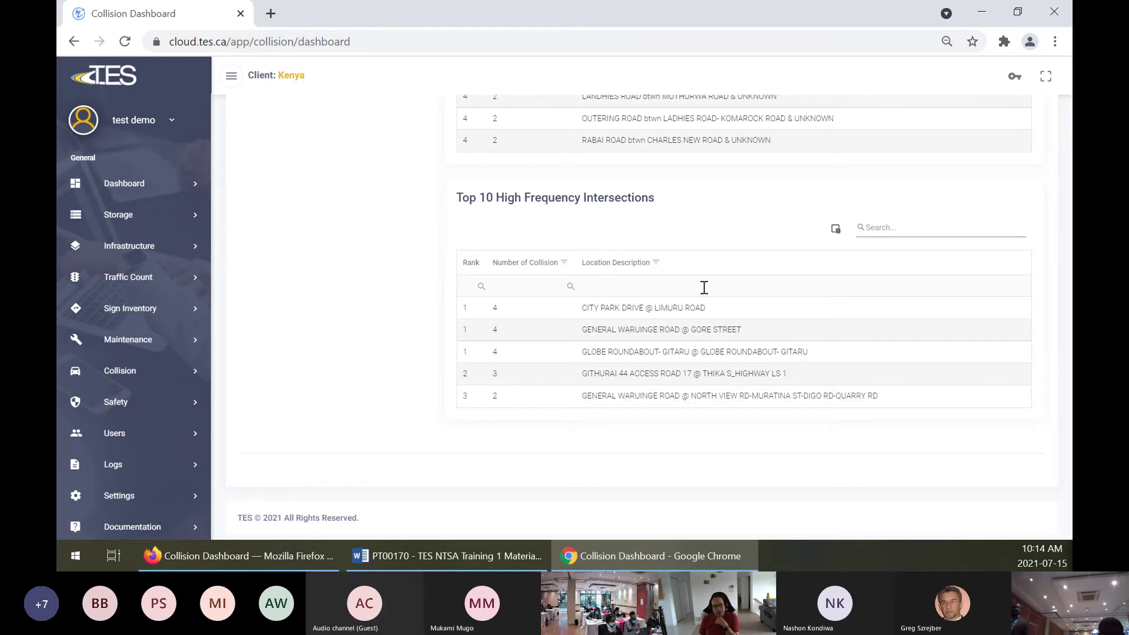
{"action": "left_click", "coordinate": [683, 352]}
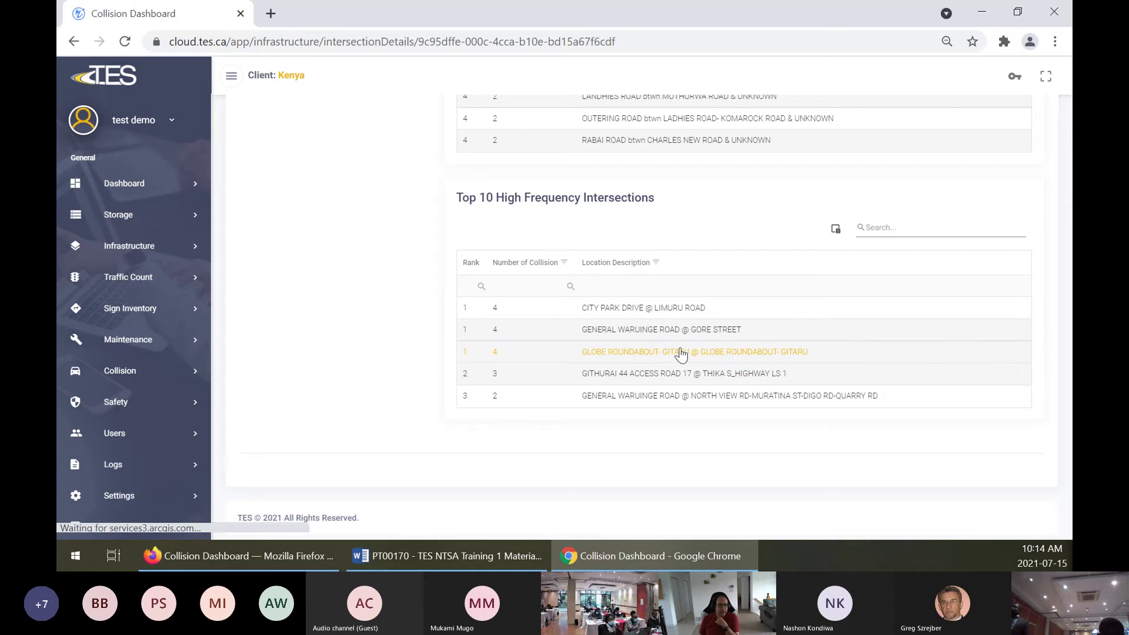
Open the collision records of the GLOBE ROUNDABOUT- GITARU intersection and look through the list
{"action": "scroll", "coordinate": [601, 308], "scroll_direction": "up", "scroll_amount": 1}
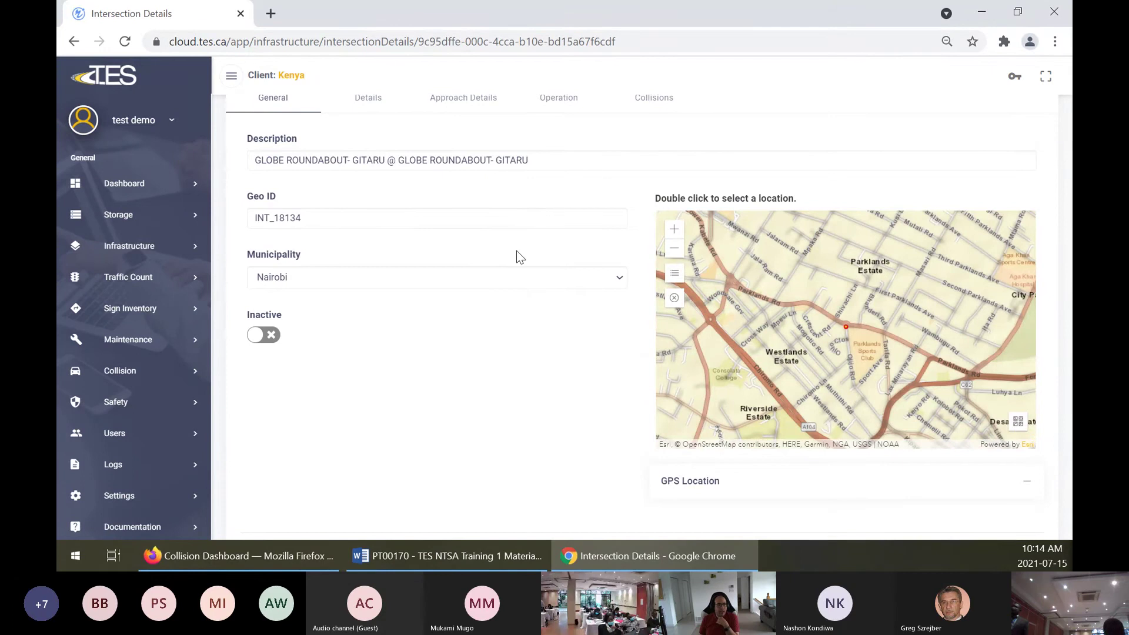
{"action": "scroll", "coordinate": [521, 287], "scroll_direction": "up", "scroll_amount": 2}
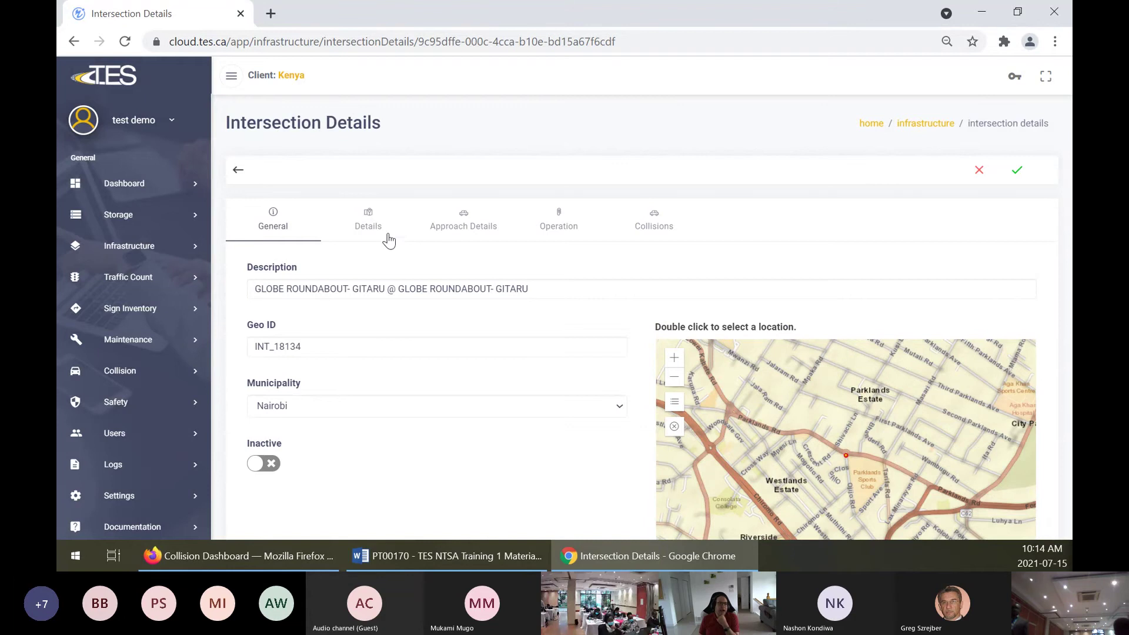
{"action": "left_click", "coordinate": [661, 231]}
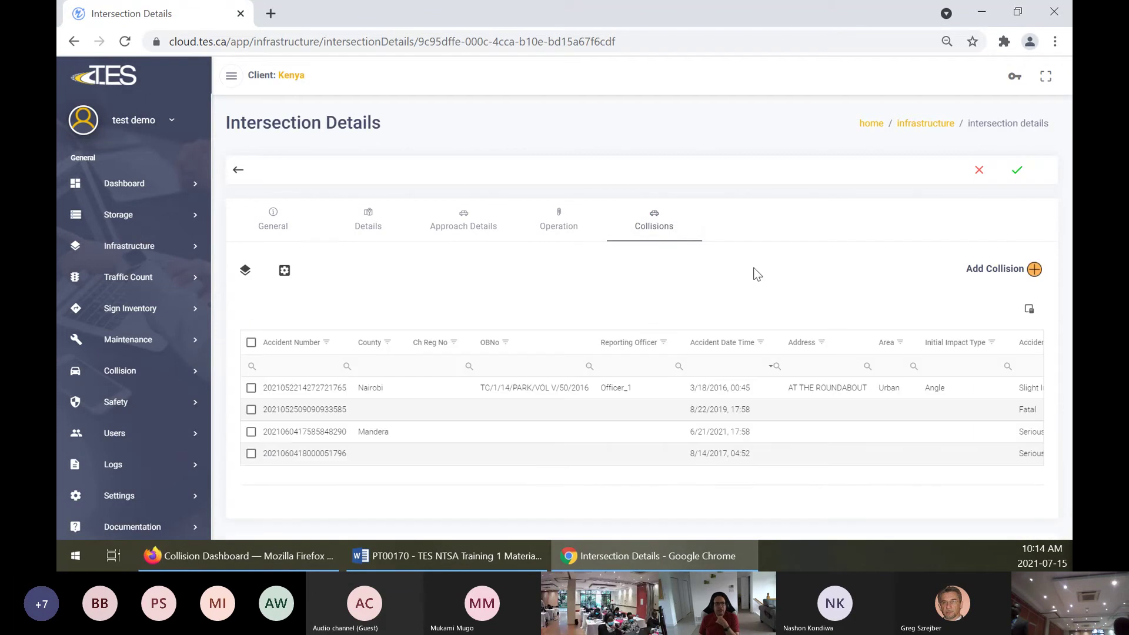
{"action": "scroll", "coordinate": [755, 276], "scroll_direction": "down", "scroll_amount": 1}
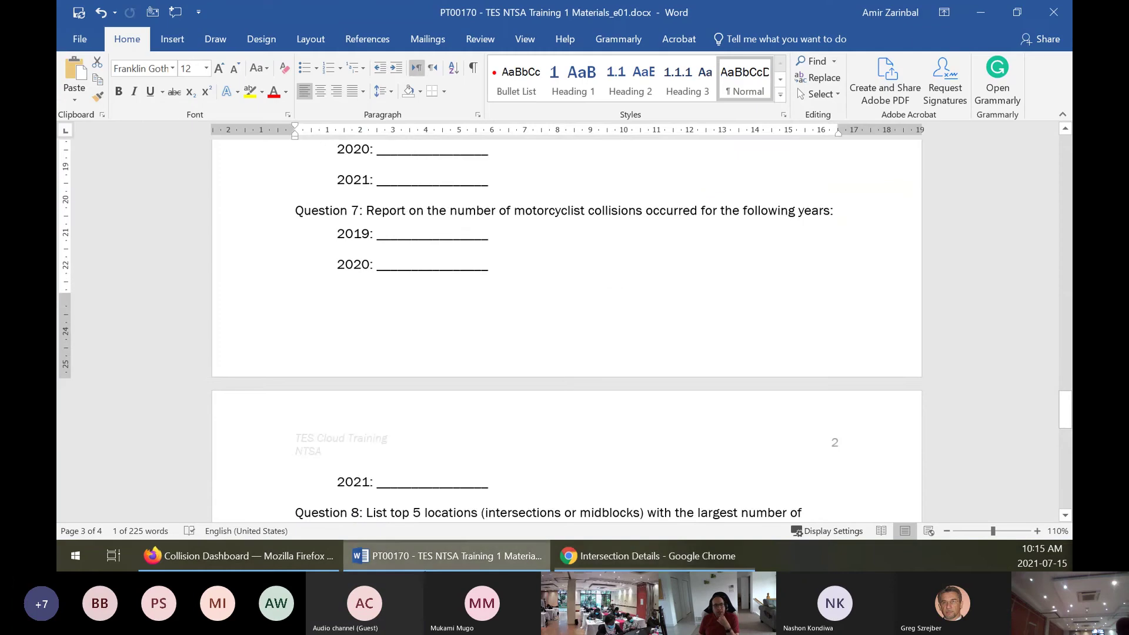
Switch to the Word training document and highlight the Question 6 text about the number of pedestrian collisions
{"action": "key", "text": "alt+Tab"}
{"action": "scroll", "coordinate": [441, 321], "scroll_direction": "up", "scroll_amount": 6}
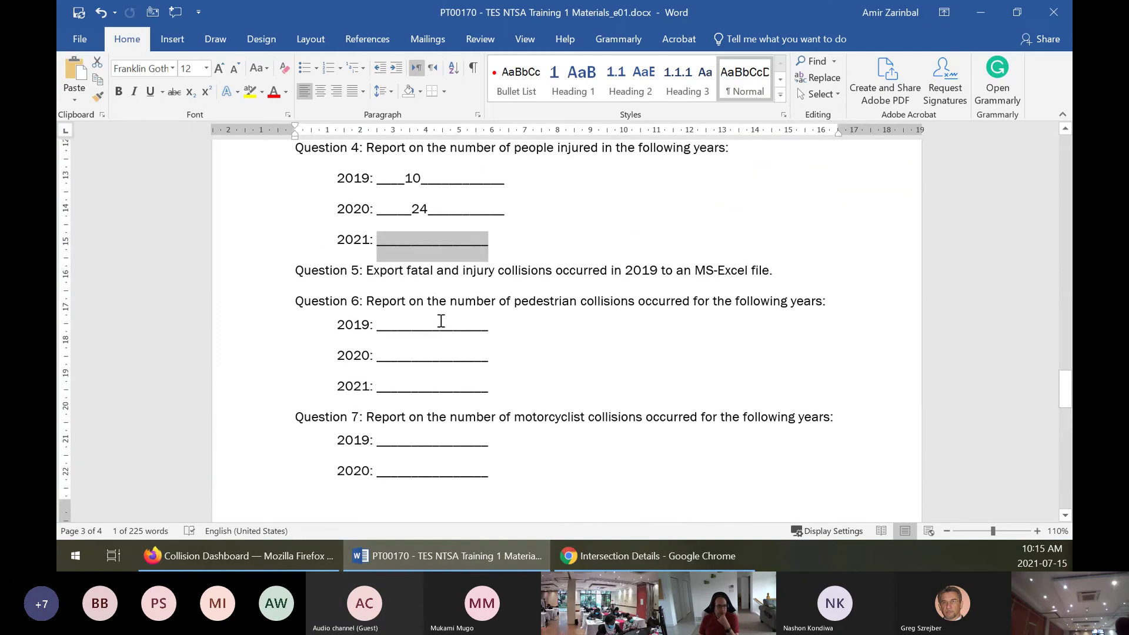
{"action": "left_click", "coordinate": [399, 302]}
{"action": "left_click_drag", "start_coordinate": [366, 301], "coordinate": [791, 311]}
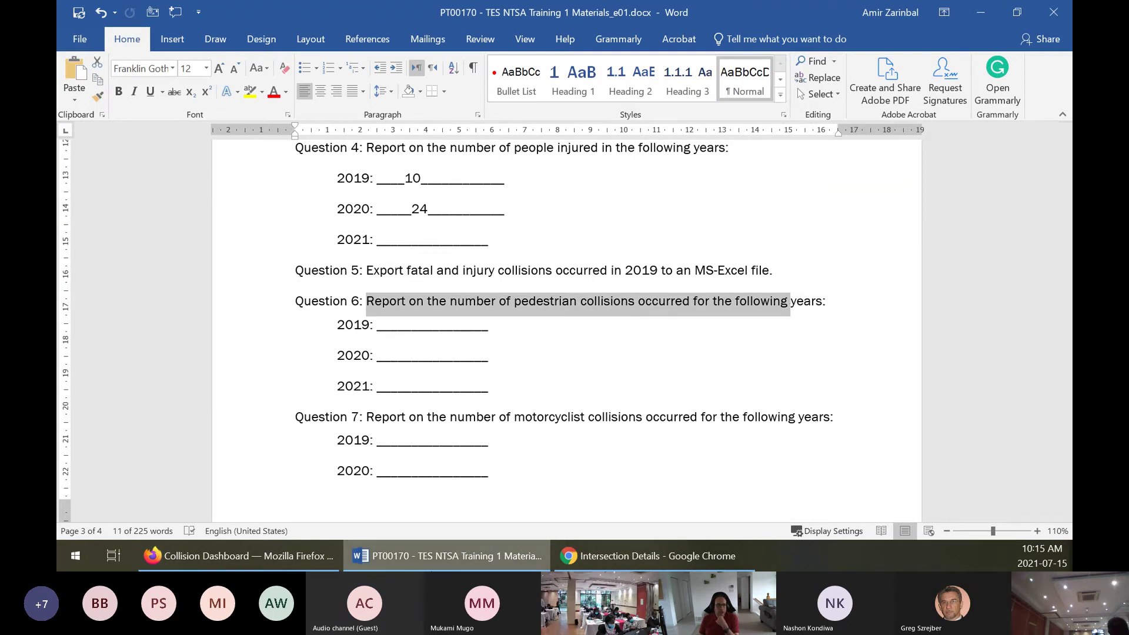
Switch back to Chrome and open the collisions dashboard from the intersection details page
{"action": "left_click", "coordinate": [289, 557]}
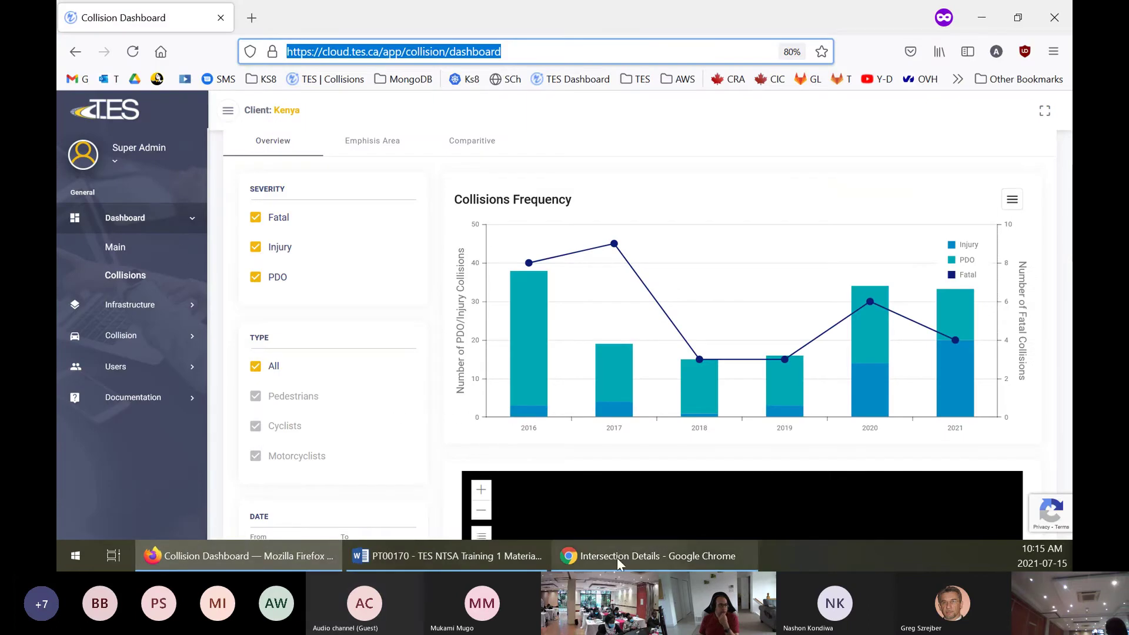
{"action": "left_click", "coordinate": [474, 564]}
{"action": "left_click", "coordinate": [647, 556]}
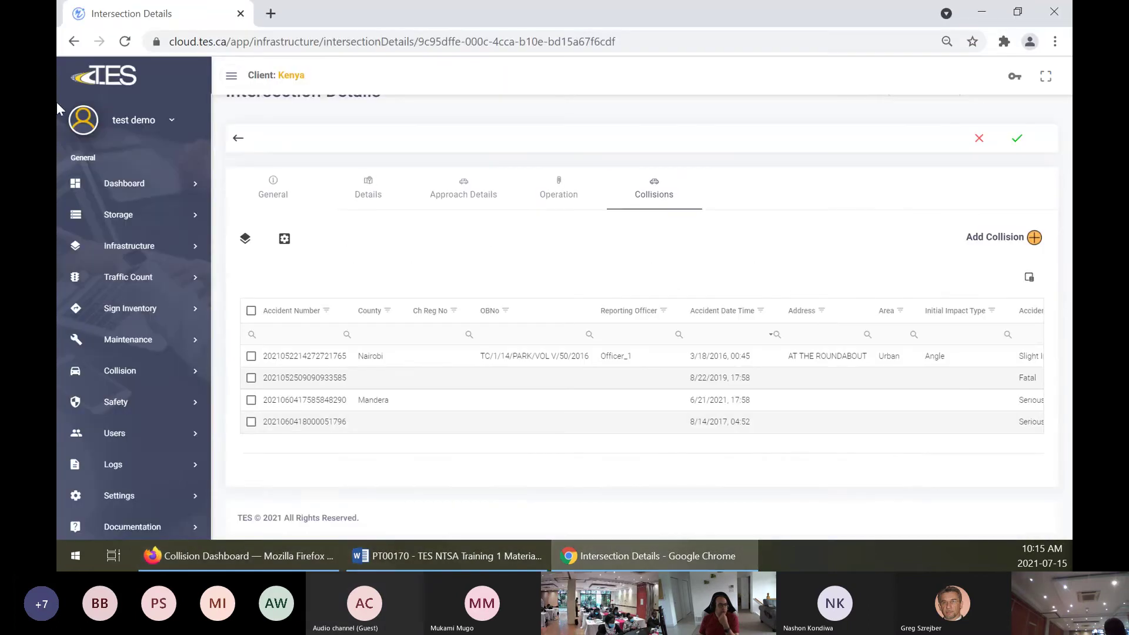
{"action": "left_click", "coordinate": [111, 187]}
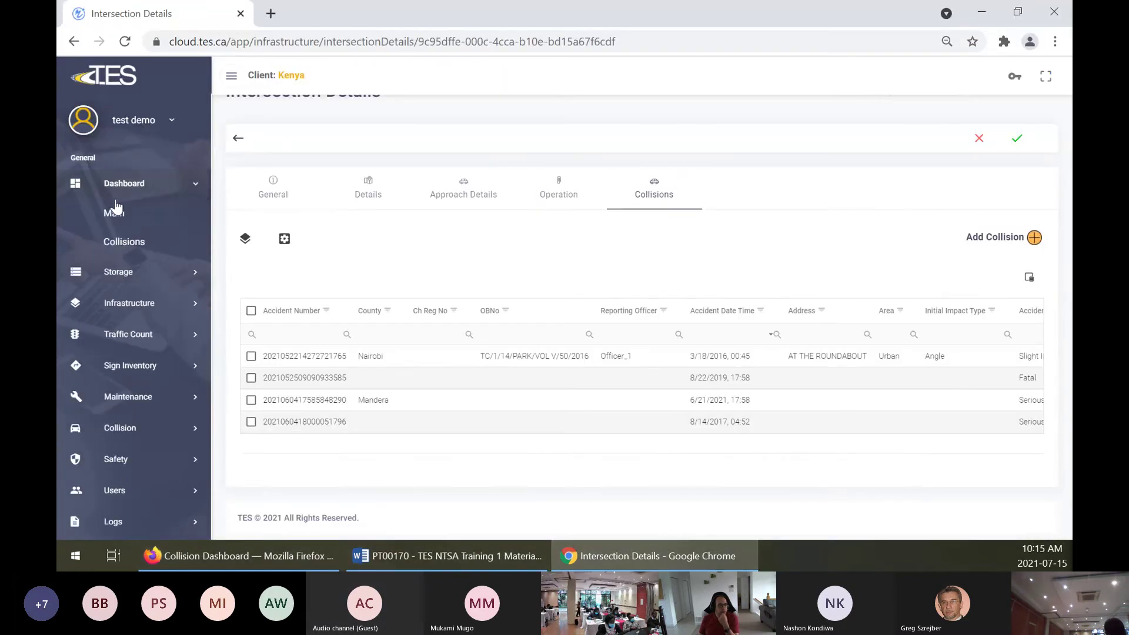
{"action": "left_click", "coordinate": [123, 241]}
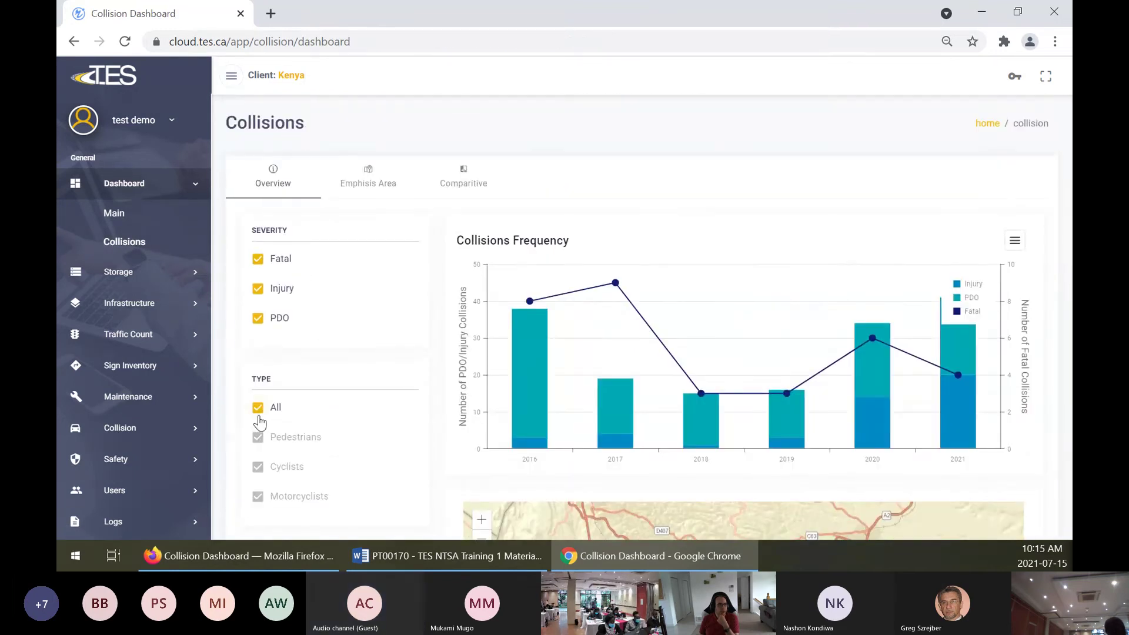
Limit the dashboard's collision type filter to Pedestrians only
{"action": "left_click", "coordinate": [259, 415]}
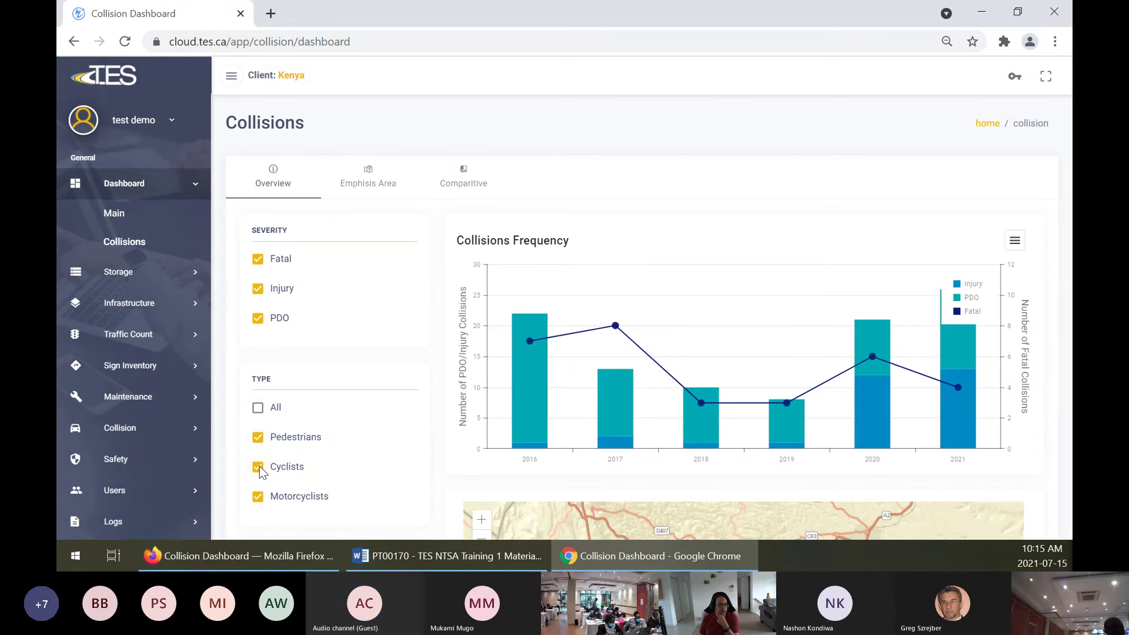
{"action": "left_click", "coordinate": [259, 467]}
{"action": "left_click", "coordinate": [259, 496]}
{"action": "left_click", "coordinate": [258, 437]}
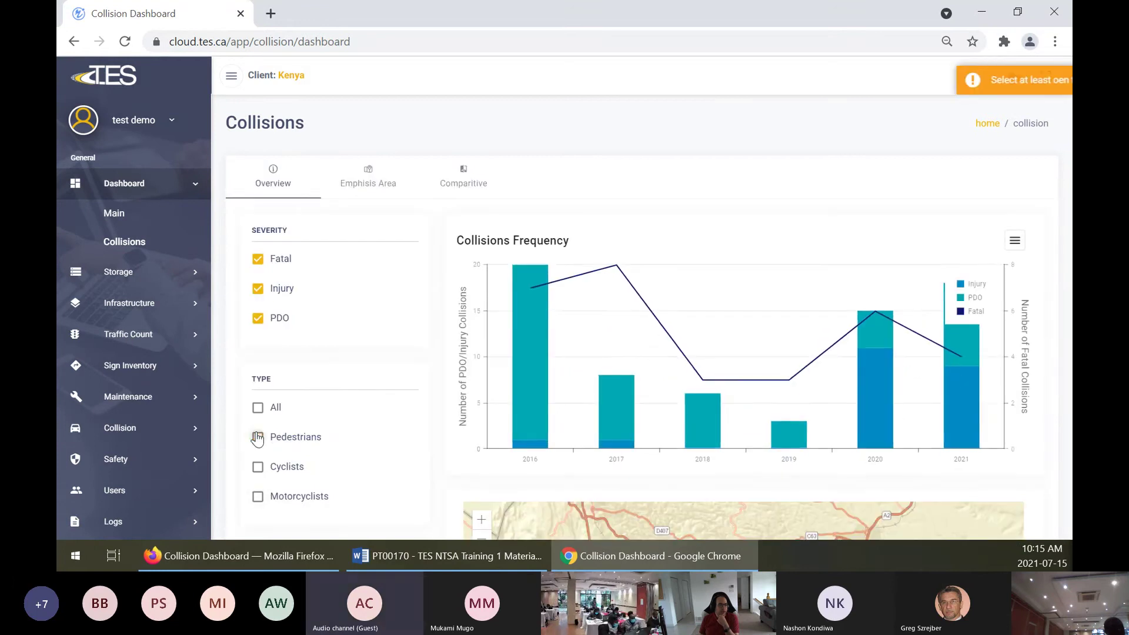
{"action": "left_click", "coordinate": [258, 437]}
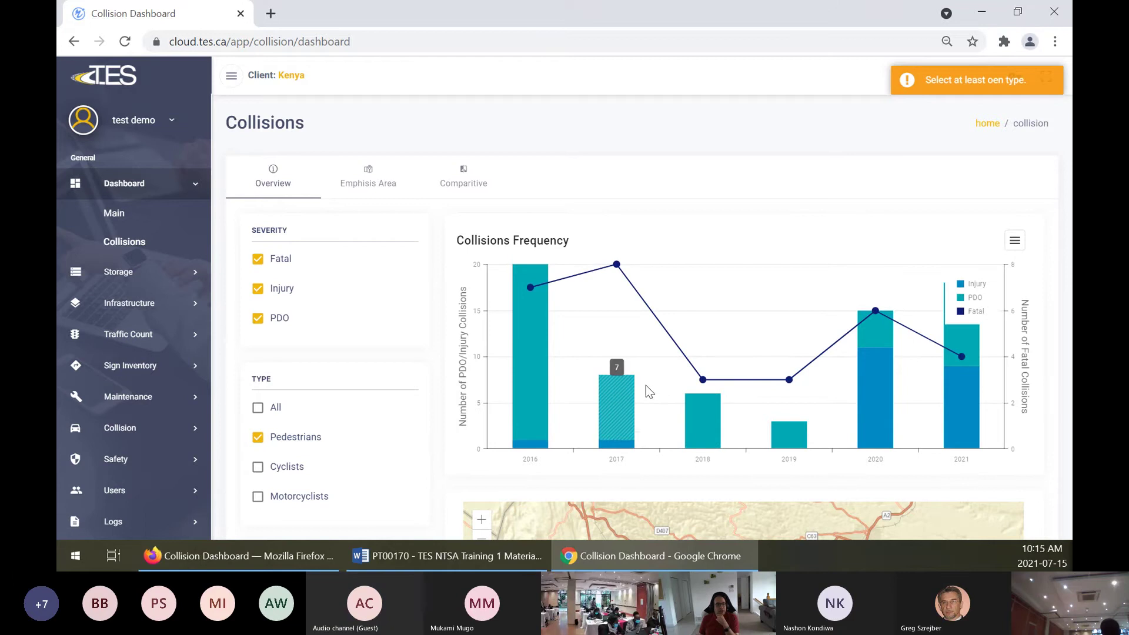
Check the 2019 pedestrian collisions on the Collisions Frequency chart and enter 3 as Question 6's 2019 answer in Word
{"action": "left_click", "coordinate": [463, 562]}
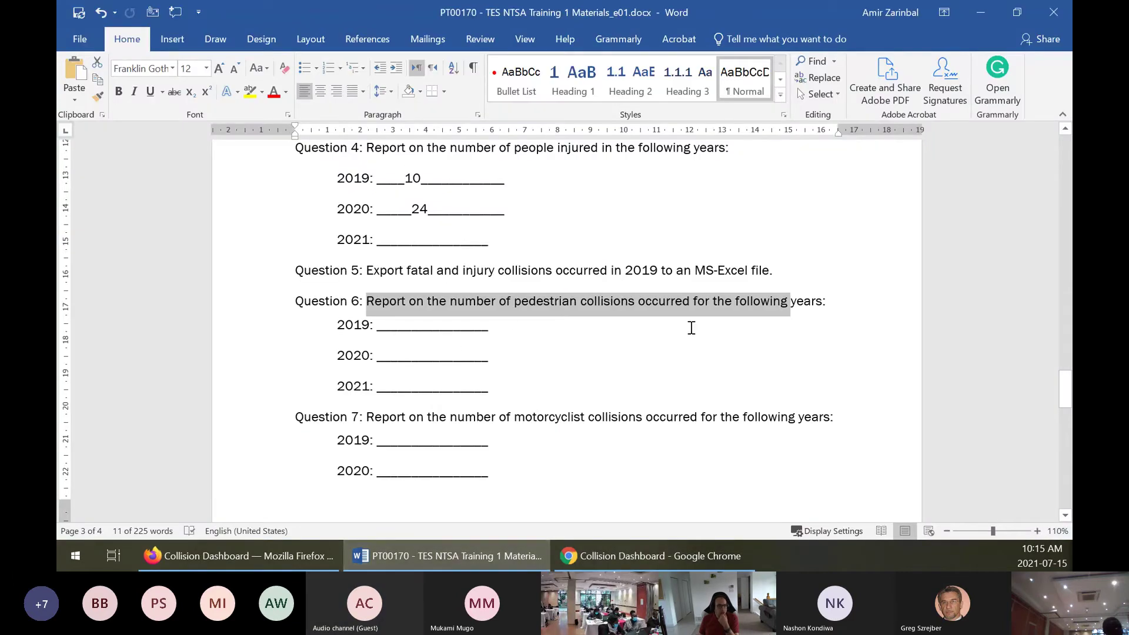
{"action": "left_click", "coordinate": [470, 559]}
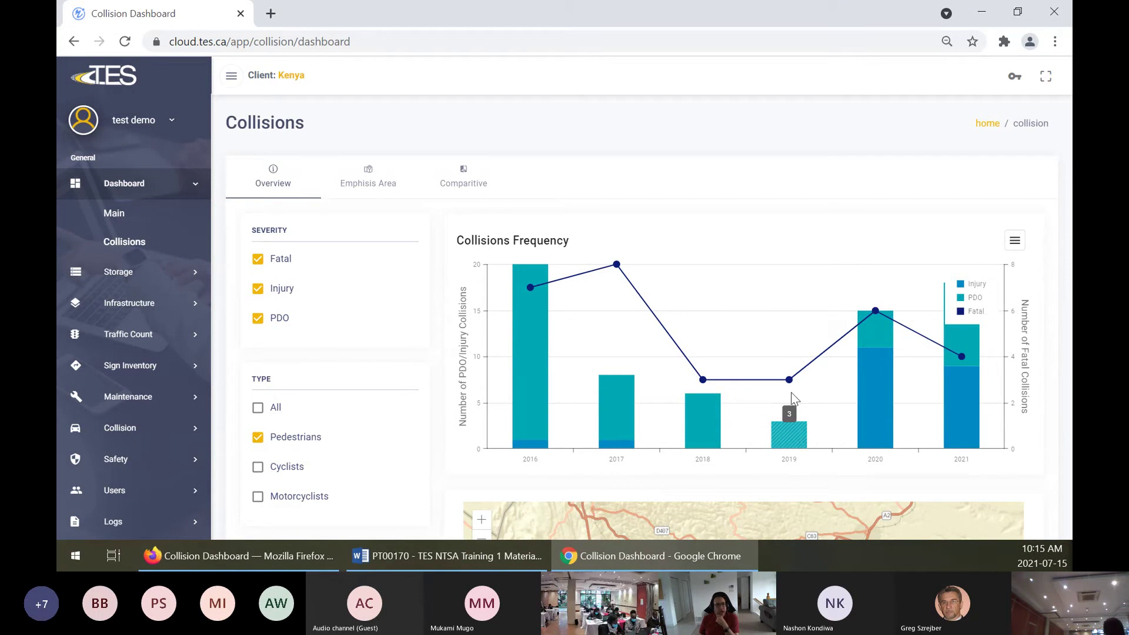
{"action": "mouse_move", "coordinate": [789, 382]}
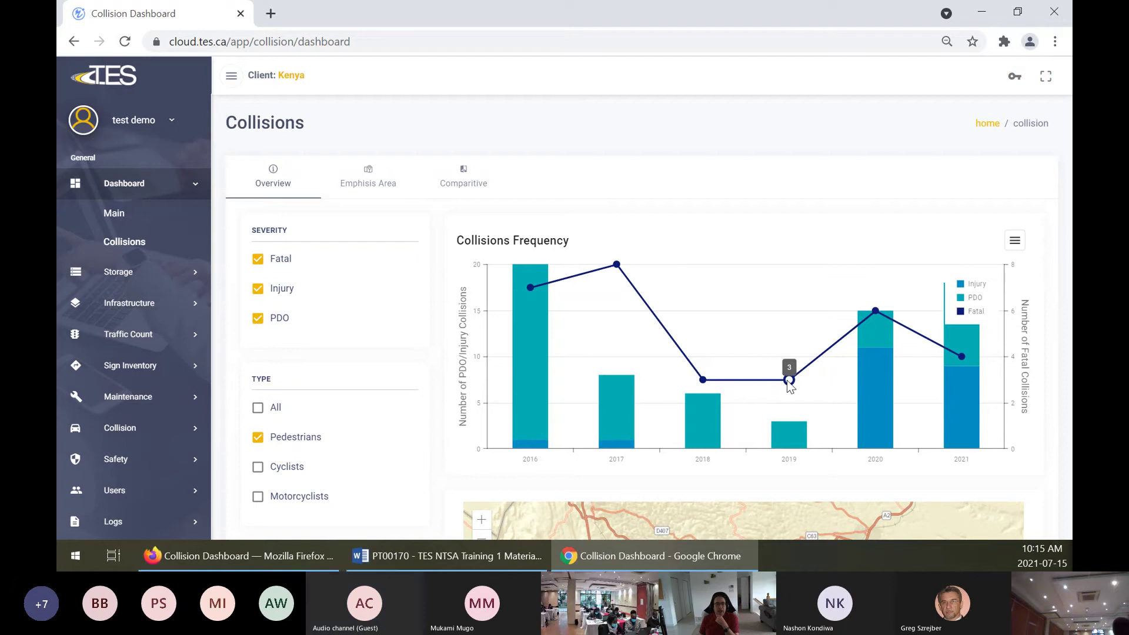
{"action": "mouse_move", "coordinate": [785, 429]}
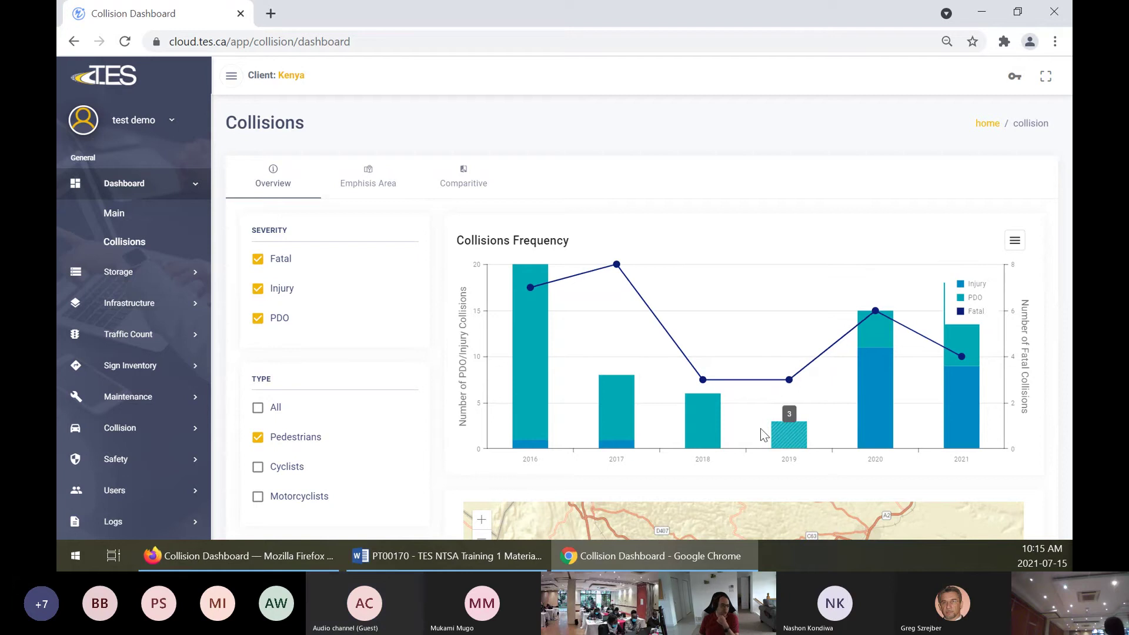
{"action": "left_click", "coordinate": [405, 565]}
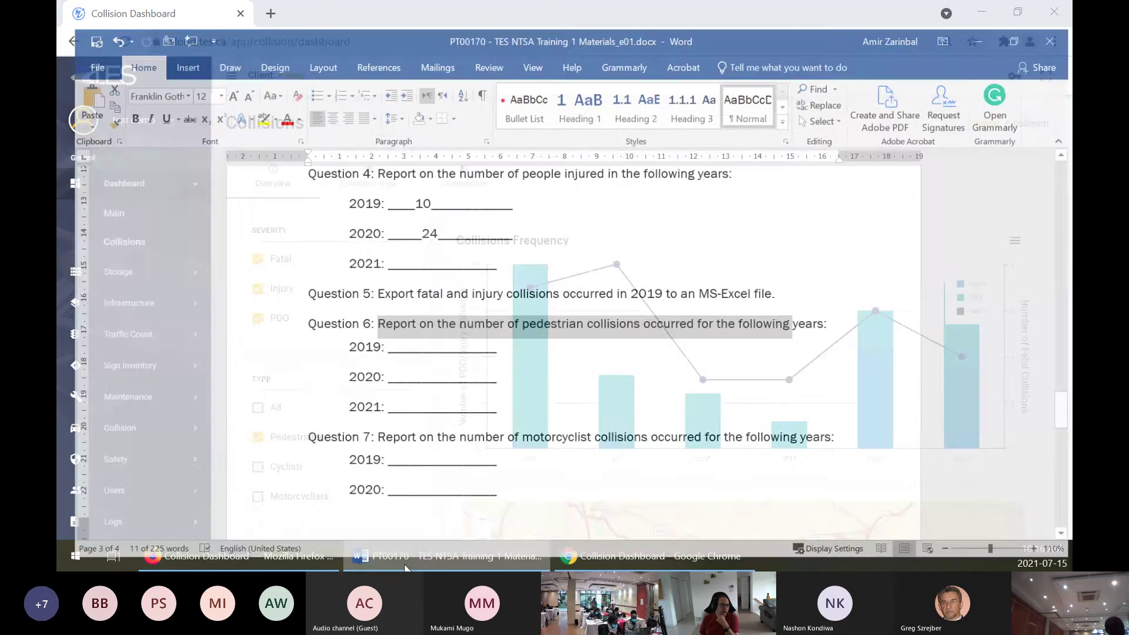
{"action": "left_click", "coordinate": [431, 319]}
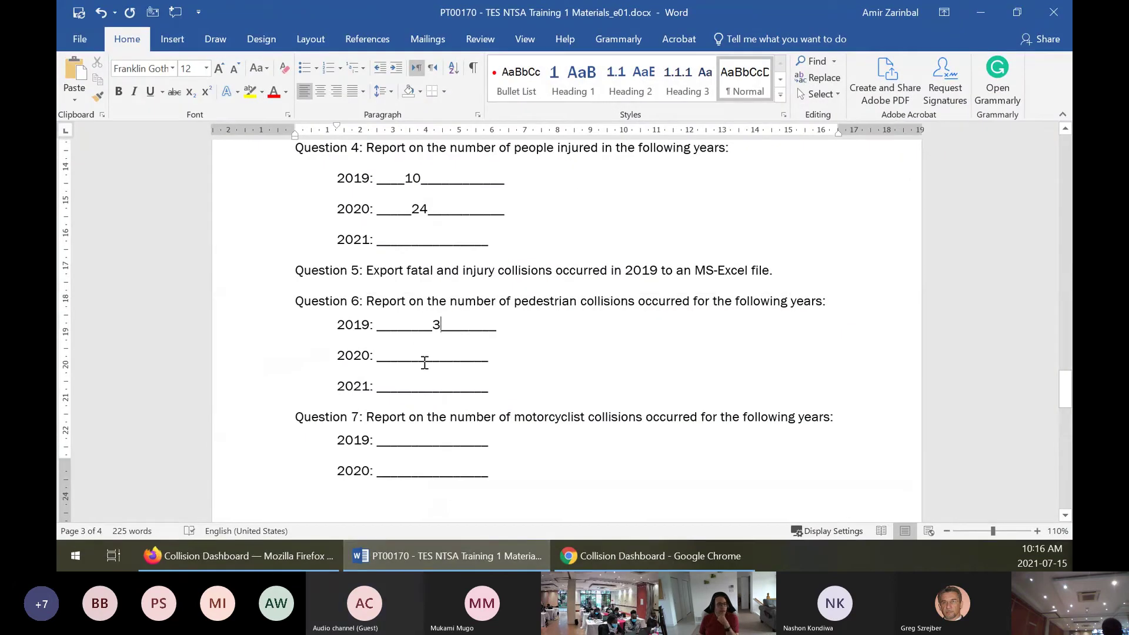
View Question 7 in the document, then return to the Chrome dashboard and limit the collision type to Motorcyclists only
{"action": "scroll", "coordinate": [422, 356], "scroll_direction": "down", "scroll_amount": 1}
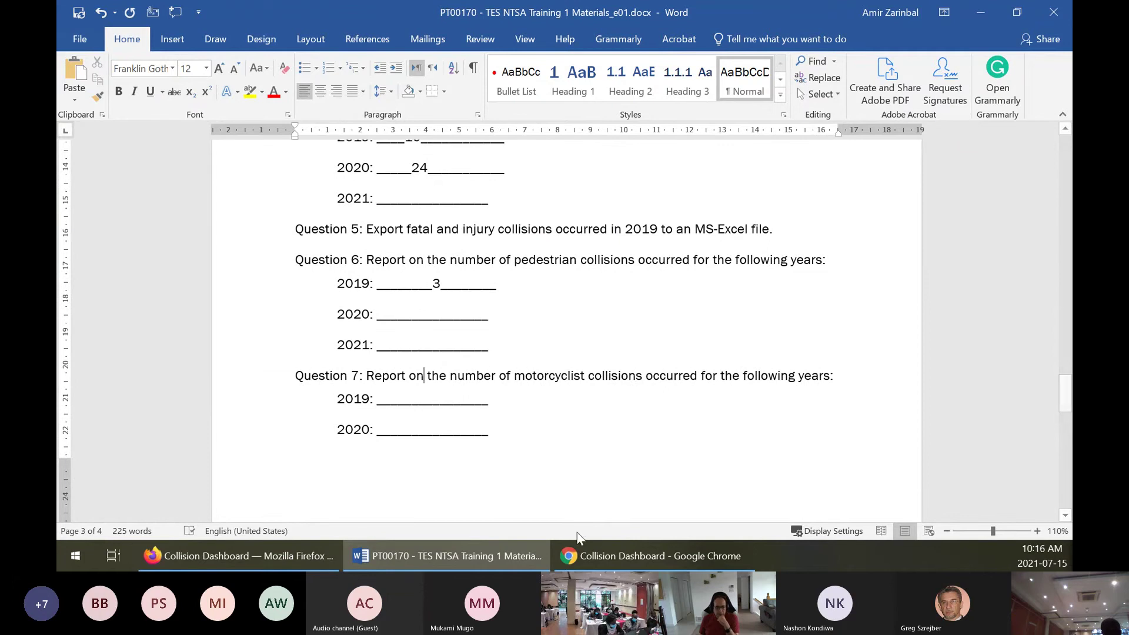
{"action": "left_click", "coordinate": [652, 556]}
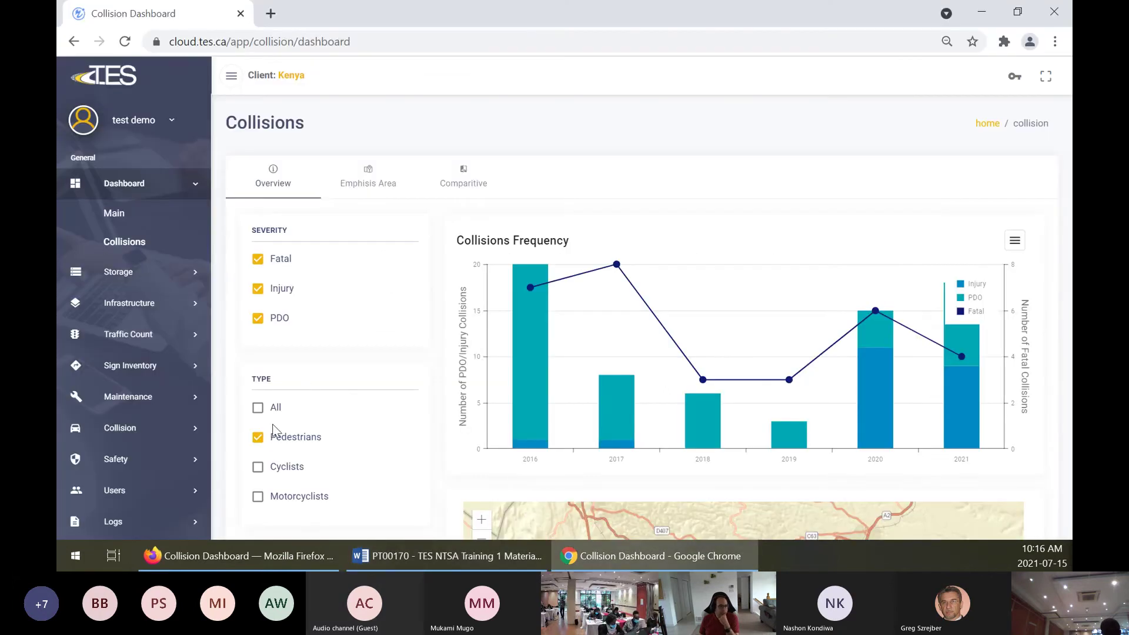
{"action": "left_click", "coordinate": [261, 438]}
{"action": "left_click", "coordinate": [260, 496]}
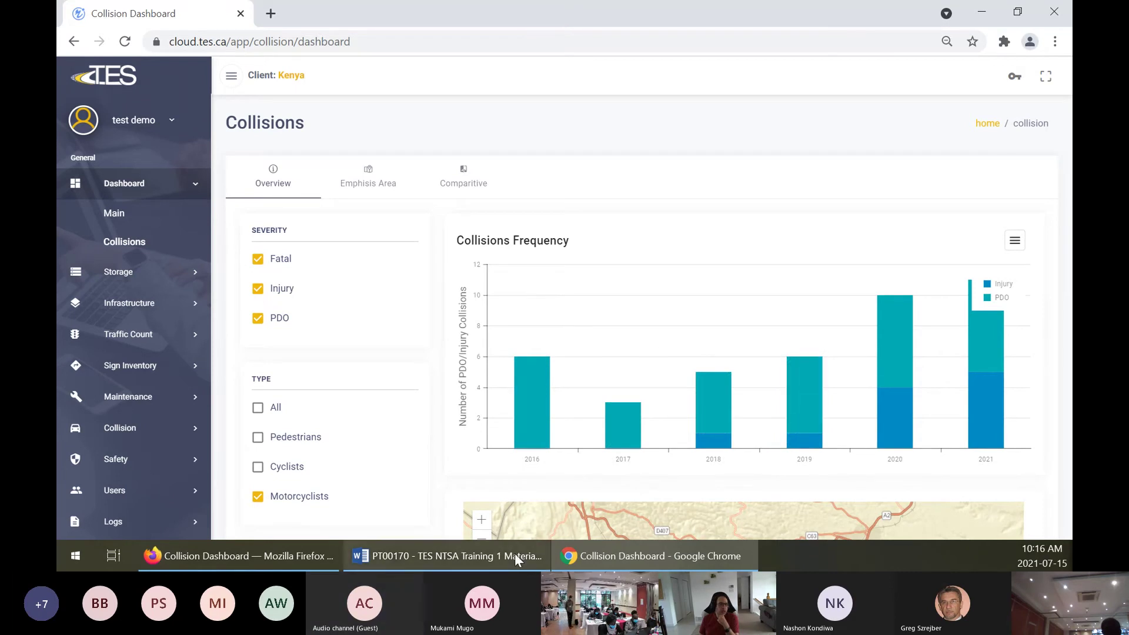
Switch to the Word document and enter 6 as the 2019 answer to Question 7
{"action": "left_click", "coordinate": [434, 556]}
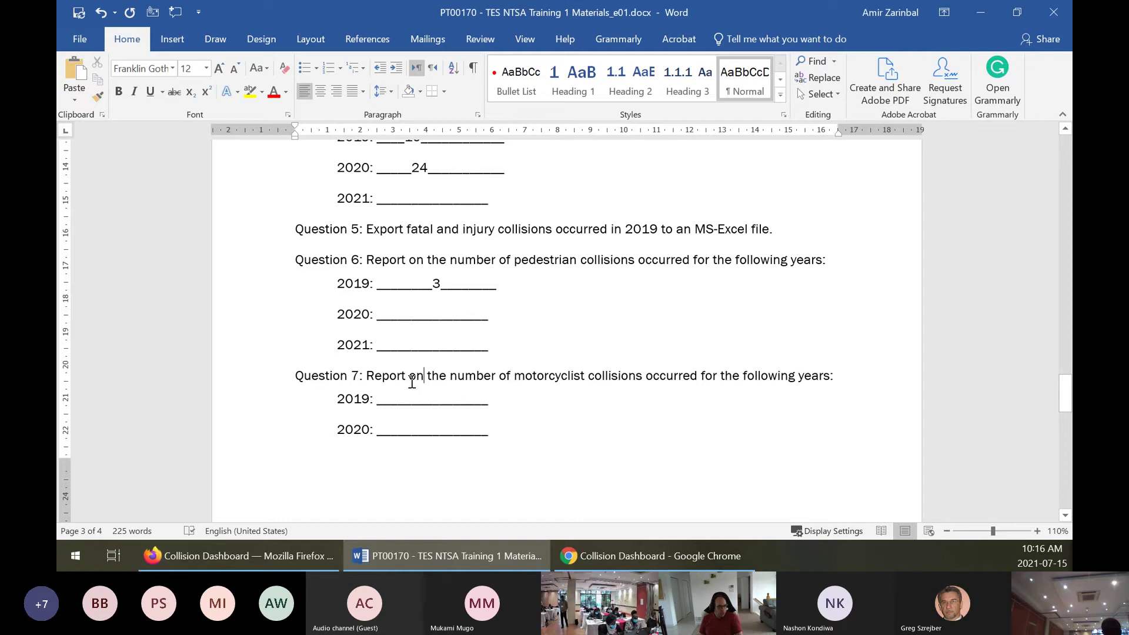
{"action": "left_click", "coordinate": [420, 399]}
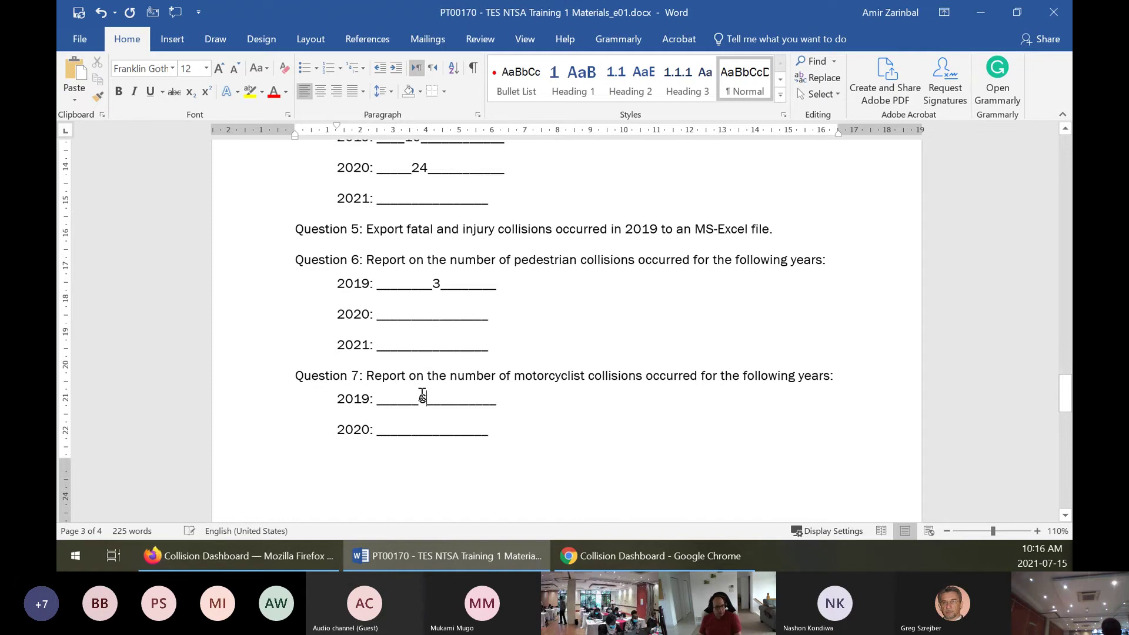
{"action": "type", "text": "6"}
Go to Question 8 and highlight its text about the top 5 locations with the most pedestrian collisions
{"action": "scroll", "coordinate": [606, 364], "scroll_direction": "down", "scroll_amount": 5}
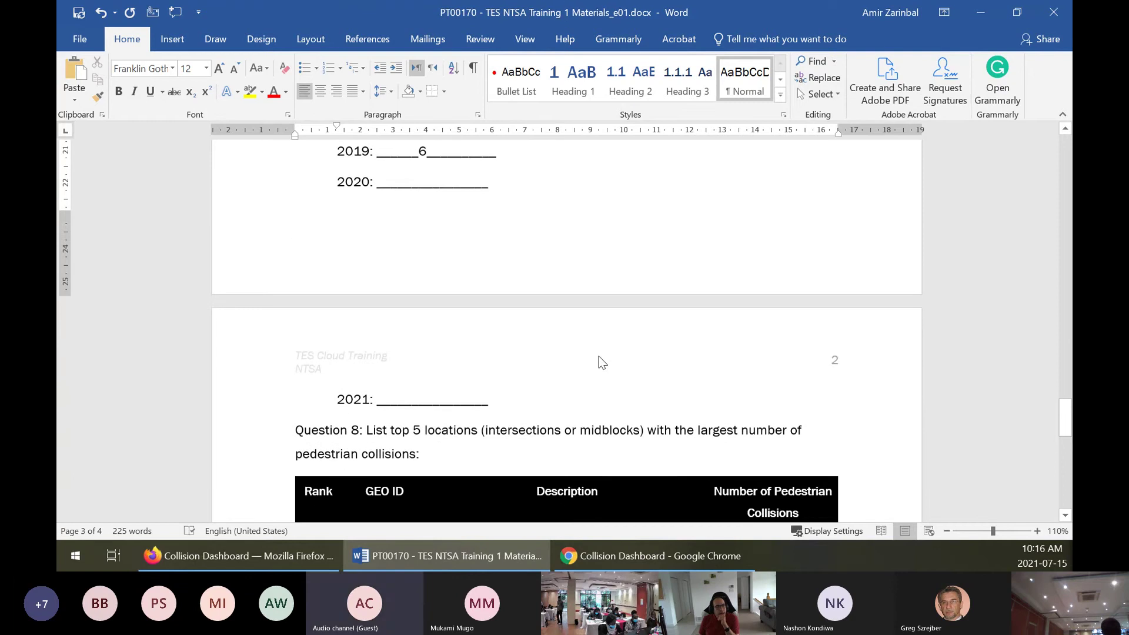
{"action": "scroll", "coordinate": [582, 288], "scroll_direction": "down", "scroll_amount": 2}
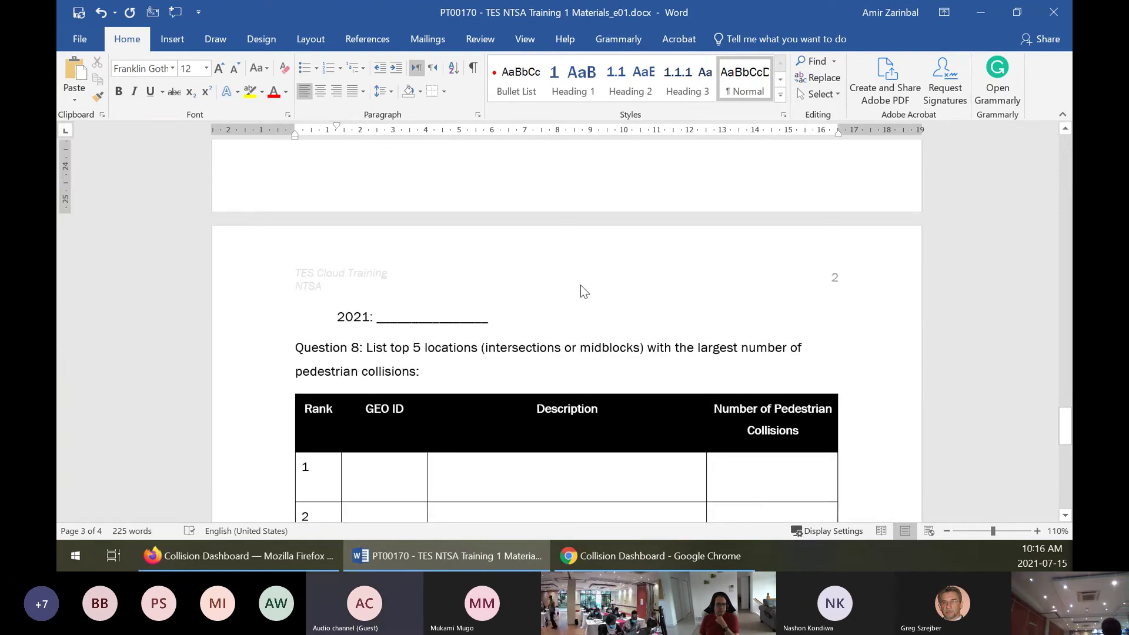
{"action": "scroll", "coordinate": [580, 284], "scroll_direction": "down", "scroll_amount": 2}
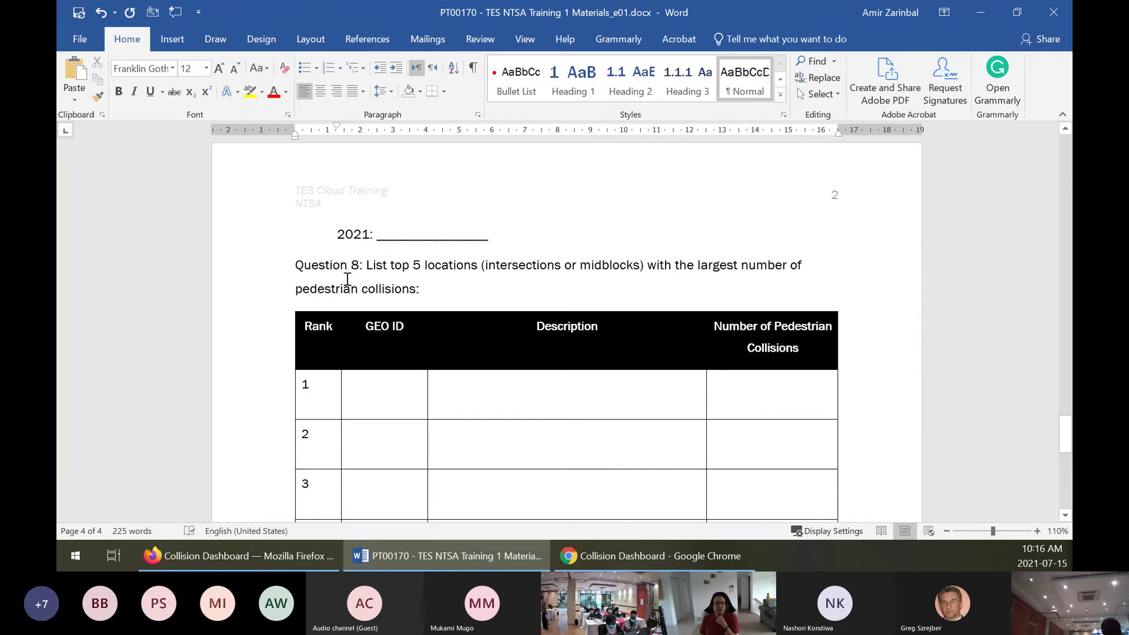
{"action": "left_click_drag", "start_coordinate": [366, 266], "coordinate": [762, 291]}
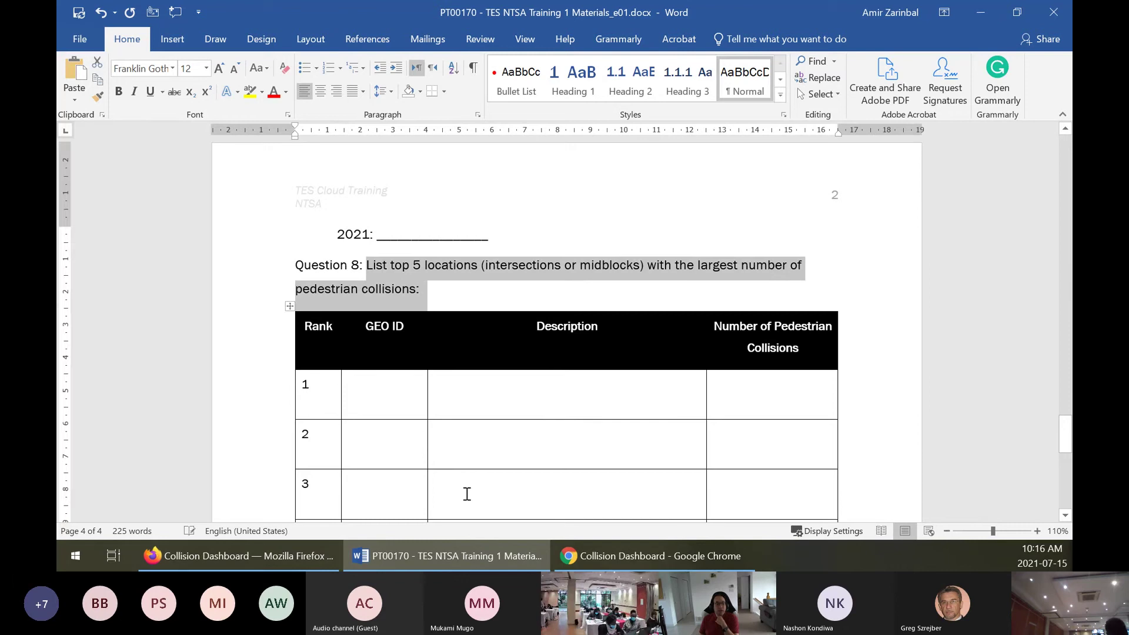
Switch to the Chrome dashboard and change the collision type filter to Pedestrians only, with Motorcyclists excluded
{"action": "left_click", "coordinate": [621, 556]}
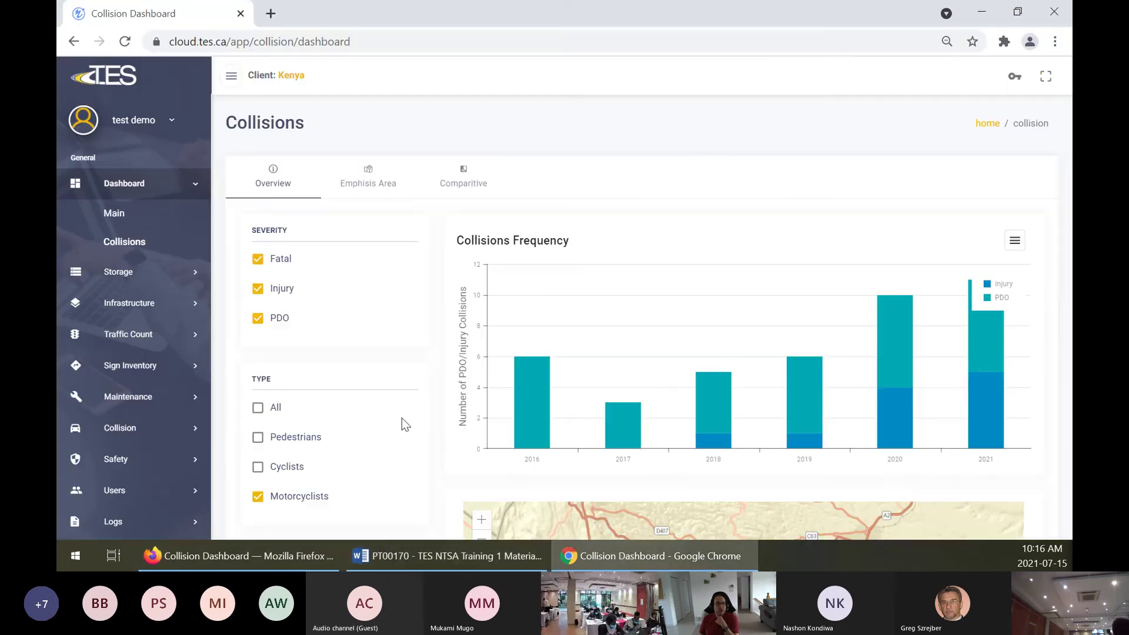
{"action": "left_click", "coordinate": [258, 439]}
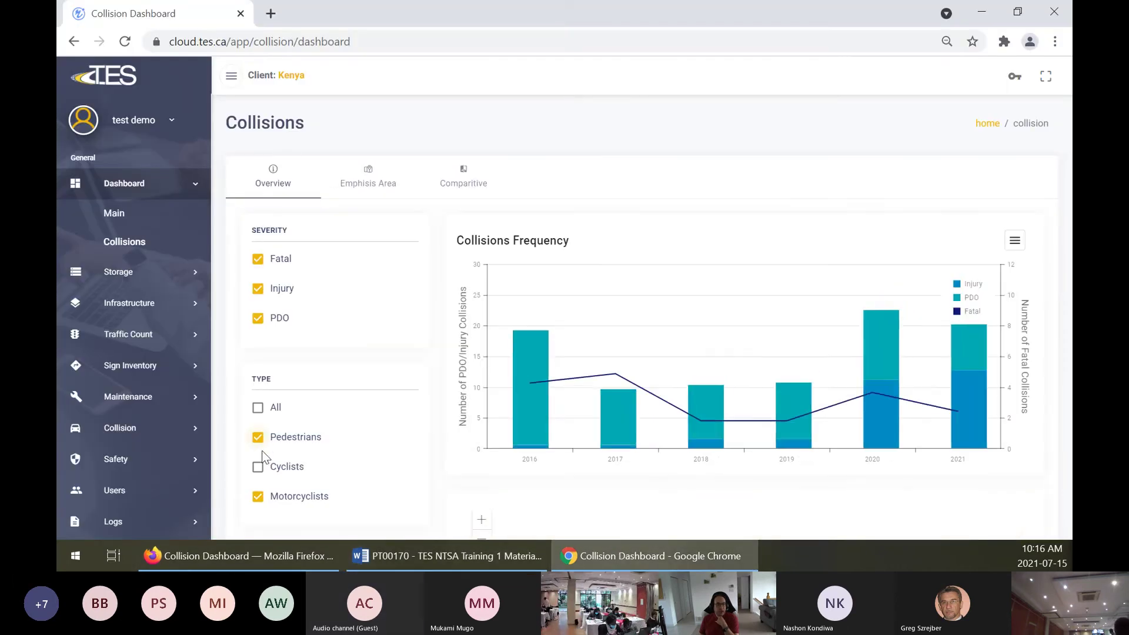
{"action": "left_click", "coordinate": [257, 497]}
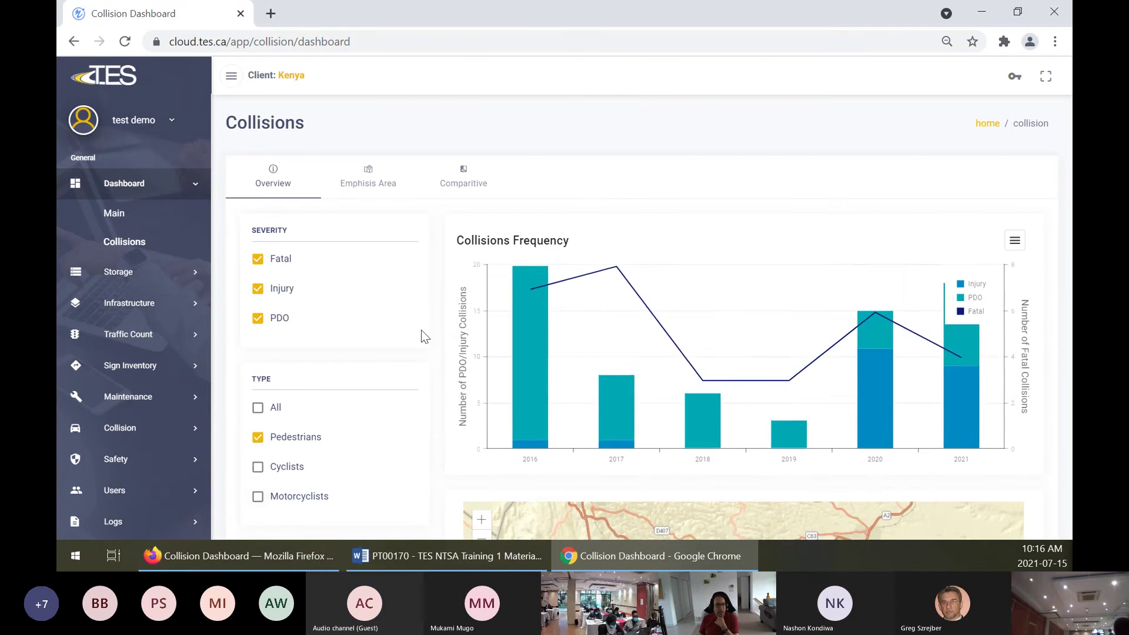
Review the pedestrian collision map and the top road segment and intersection tables, and compare them with Question 8's answer table in Word
{"action": "scroll", "coordinate": [412, 335], "scroll_direction": "down", "scroll_amount": 5}
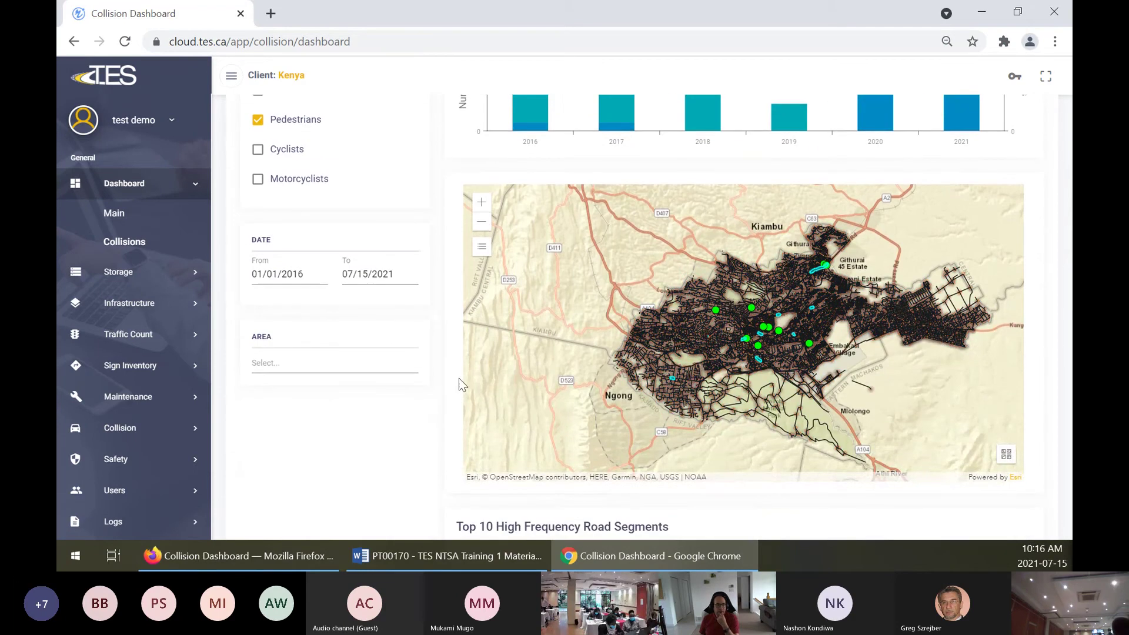
{"action": "scroll", "coordinate": [357, 379], "scroll_direction": "down", "scroll_amount": 8}
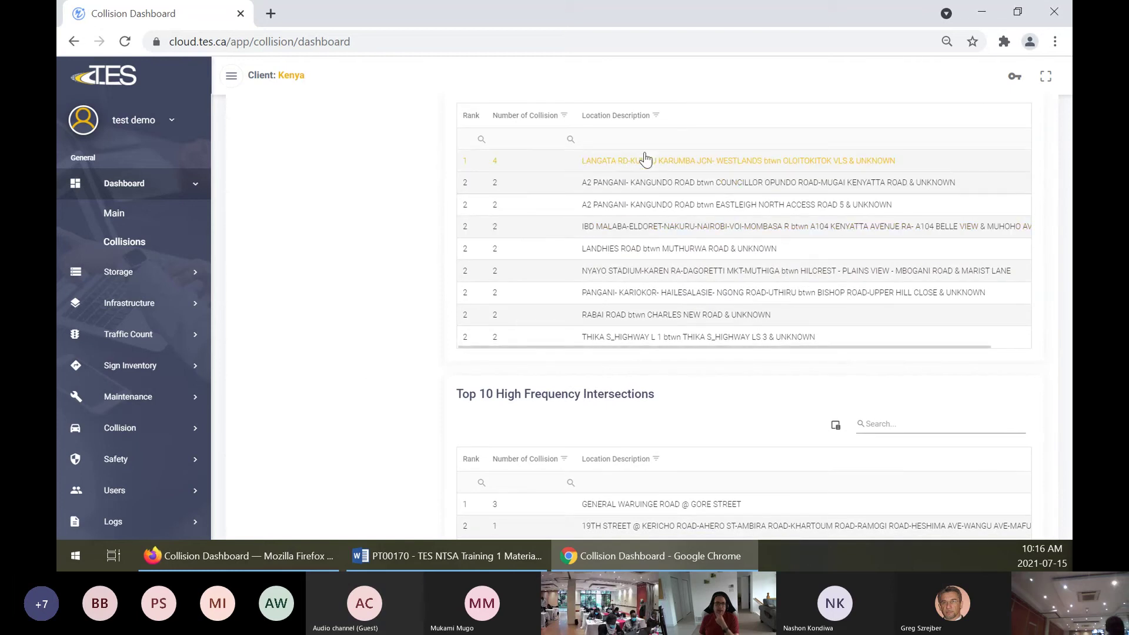
{"action": "scroll", "coordinate": [328, 275], "scroll_direction": "down", "scroll_amount": 3}
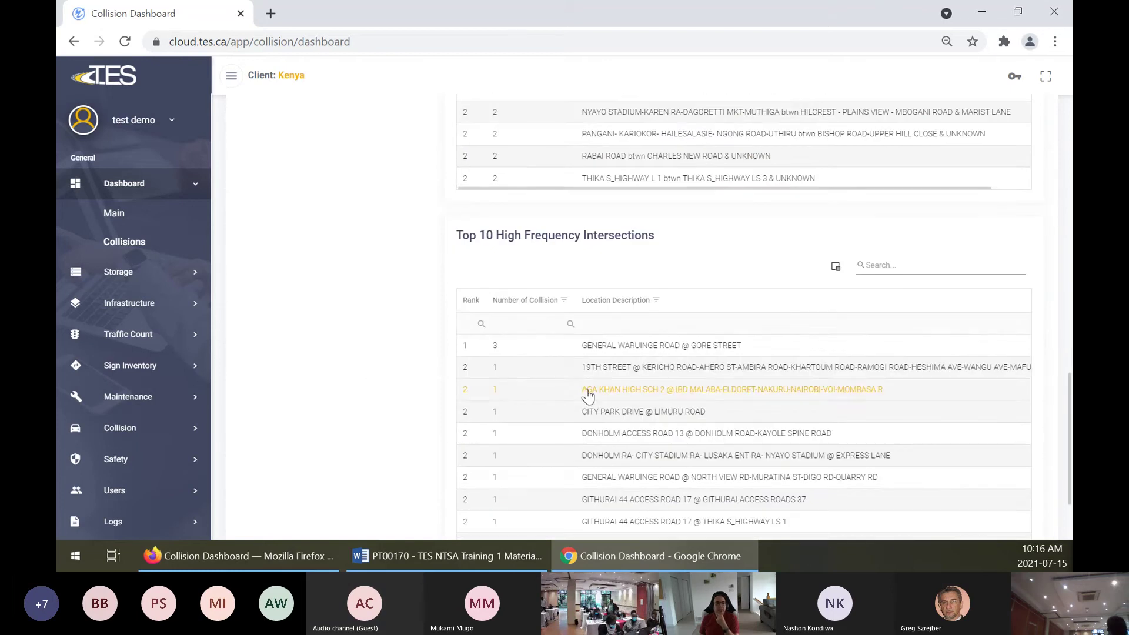
{"action": "left_click", "coordinate": [474, 560]}
{"action": "scroll", "coordinate": [494, 383], "scroll_direction": "down", "scroll_amount": 2}
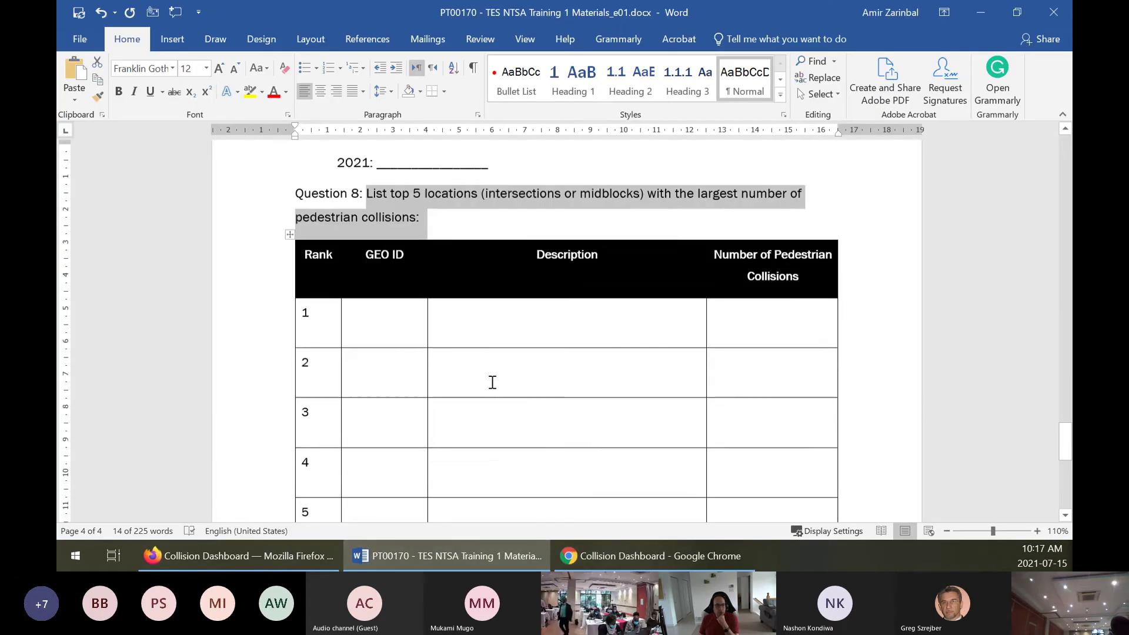
Compare Question 8's answer table in Word with the Chrome top intersections table, and review the entries for Questions 4 to 7
{"action": "left_click", "coordinate": [373, 308]}
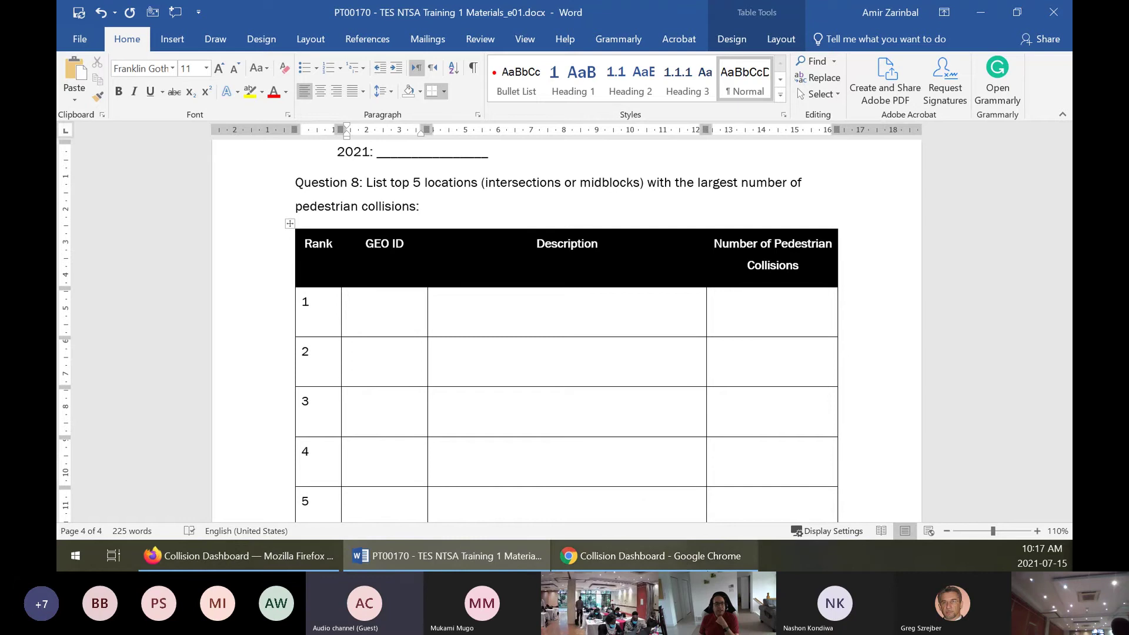
{"action": "left_click", "coordinate": [682, 557]}
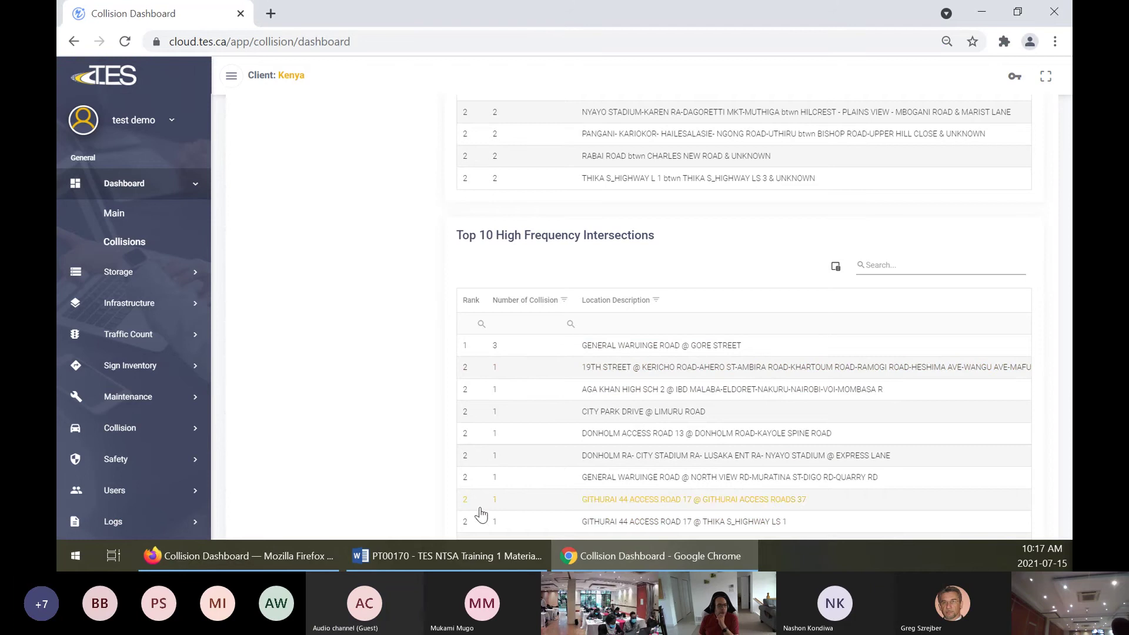
{"action": "left_click", "coordinate": [380, 555]}
{"action": "scroll", "coordinate": [452, 394], "scroll_direction": "down", "scroll_amount": 4}
{"action": "scroll", "coordinate": [453, 383], "scroll_direction": "down", "scroll_amount": 1}
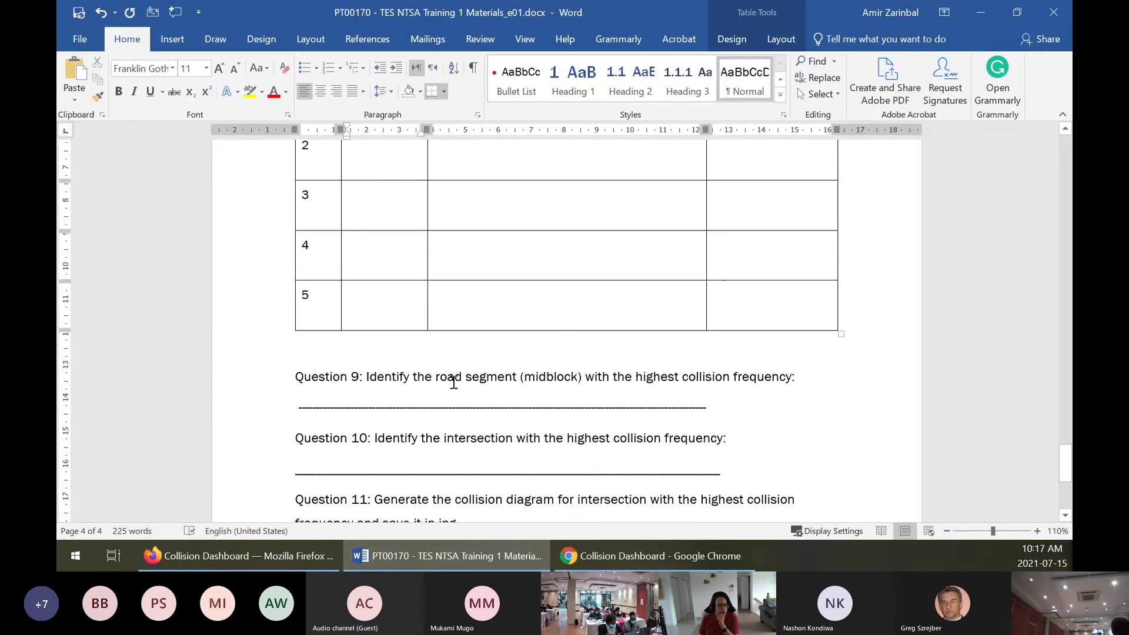
{"action": "scroll", "coordinate": [454, 383], "scroll_direction": "up", "scroll_amount": 15}
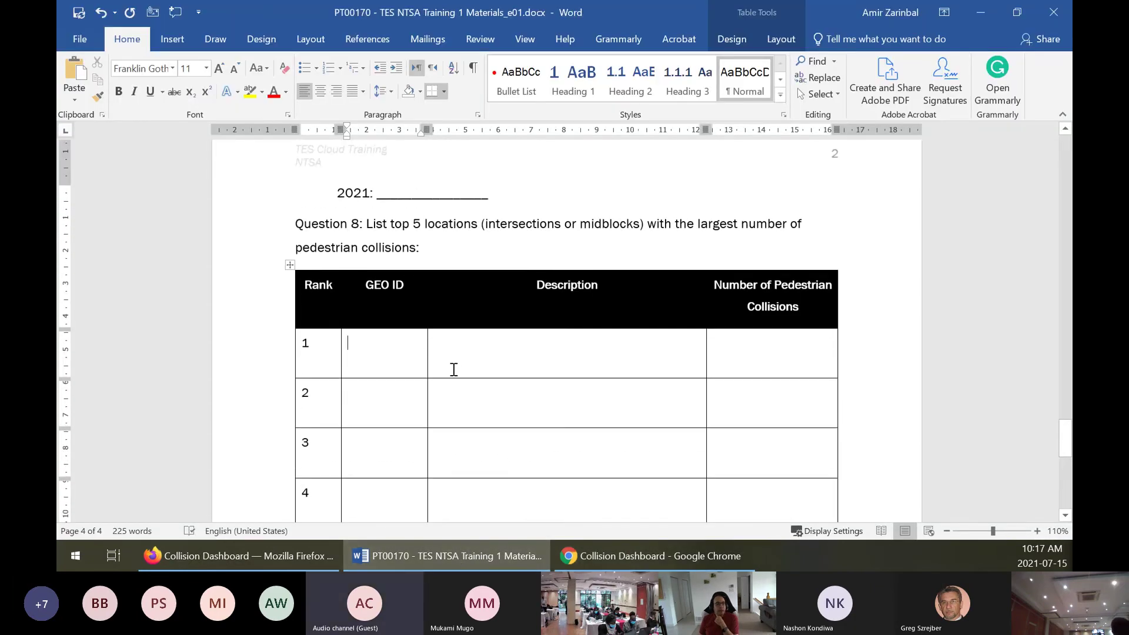
{"action": "scroll", "coordinate": [456, 377], "scroll_direction": "up", "scroll_amount": 8}
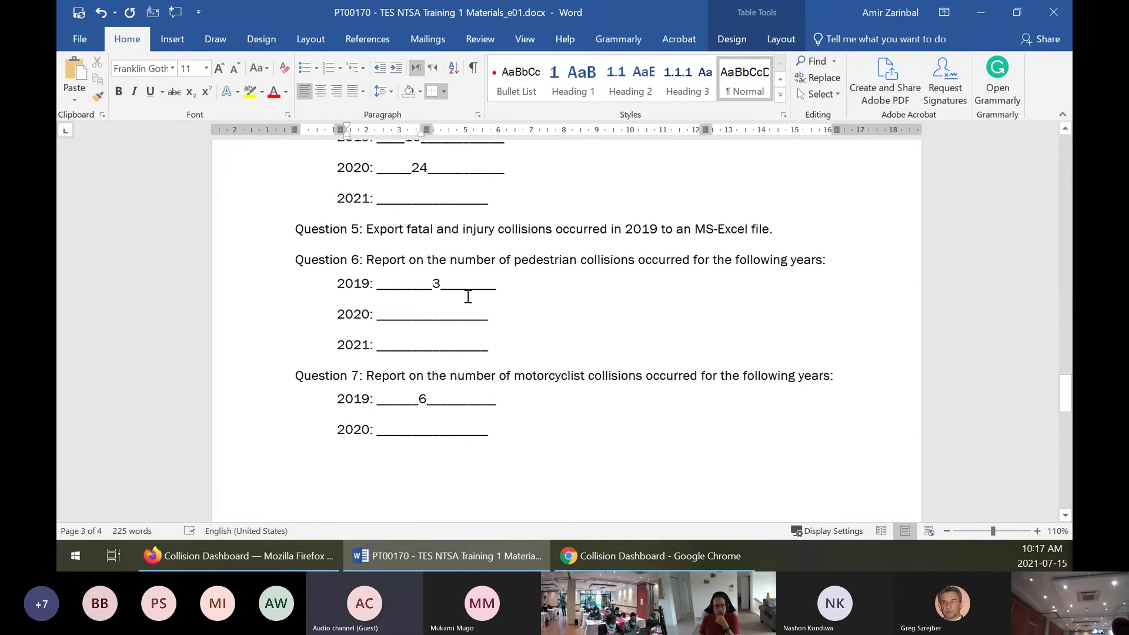
{"action": "scroll", "coordinate": [462, 300], "scroll_direction": "up", "scroll_amount": 4}
{"action": "scroll", "coordinate": [463, 303], "scroll_direction": "down", "scroll_amount": 3}
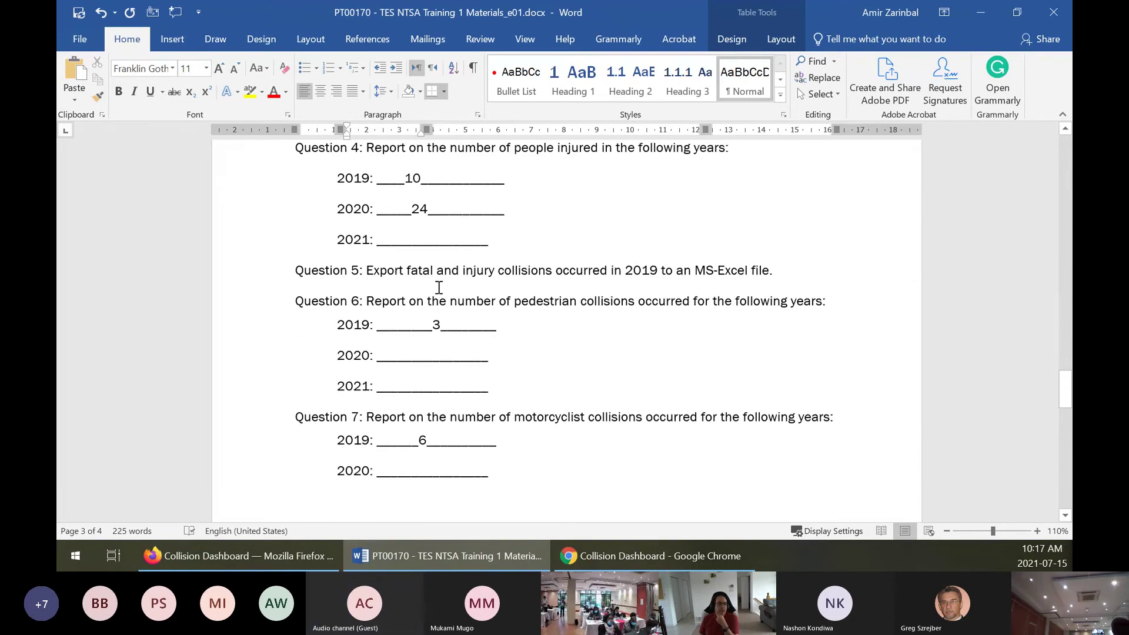
{"action": "scroll", "coordinate": [435, 294], "scroll_direction": "down", "scroll_amount": 10}
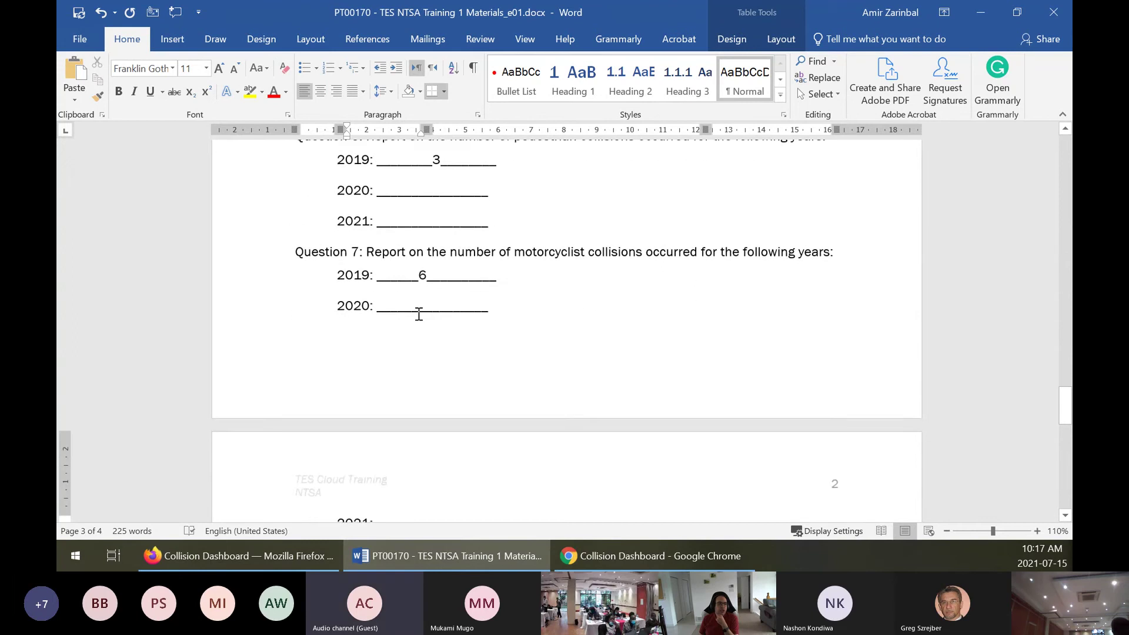
Read Questions 9 to 12 in the Word document, covering highest-frequency locations, the collision diagram and the collision report
{"action": "scroll", "coordinate": [419, 314], "scroll_direction": "down", "scroll_amount": 15}
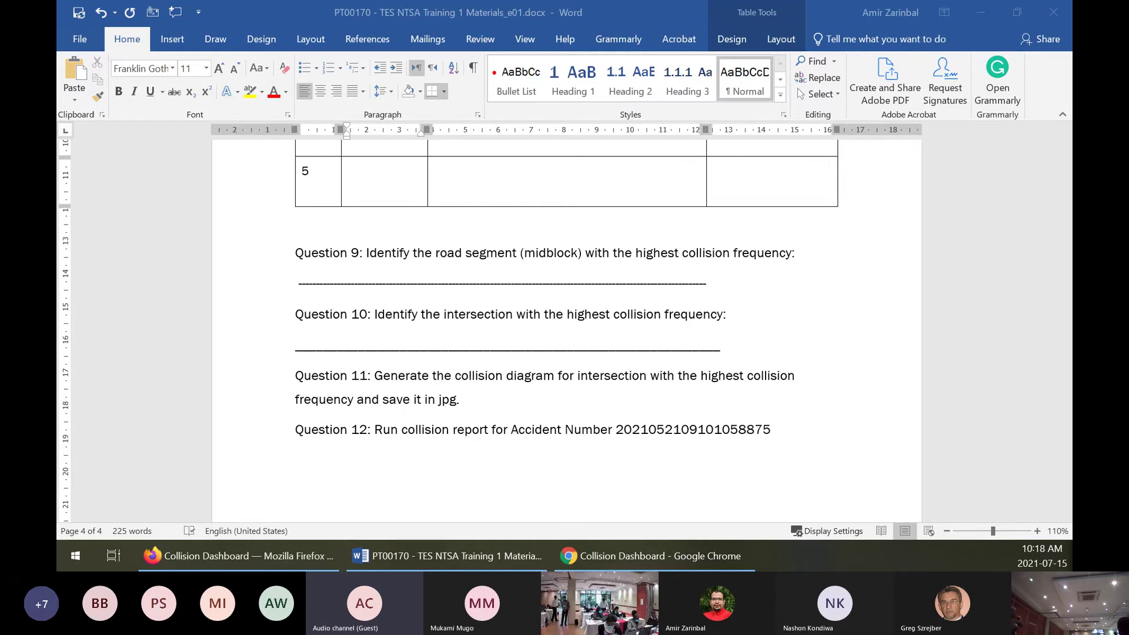
{"action": "scroll", "coordinate": [652, 243], "scroll_direction": "down", "scroll_amount": 3}
{"action": "scroll", "coordinate": [652, 259], "scroll_direction": "up", "scroll_amount": 8}
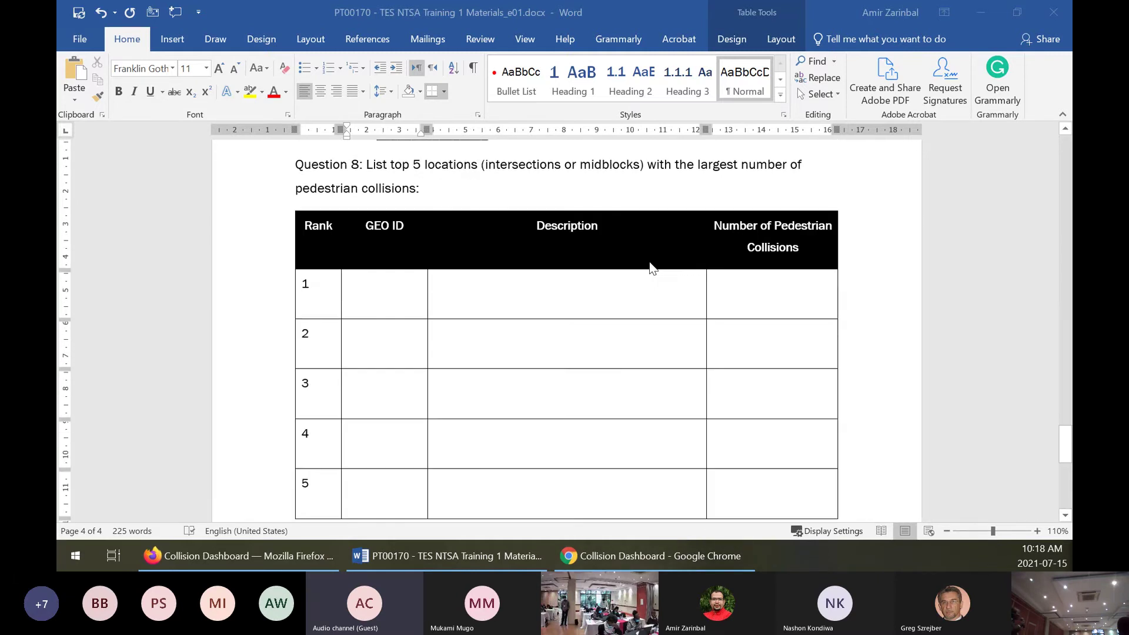
{"action": "scroll", "coordinate": [652, 267], "scroll_direction": "up", "scroll_amount": 2}
{"action": "scroll", "coordinate": [651, 268], "scroll_direction": "down", "scroll_amount": 10}
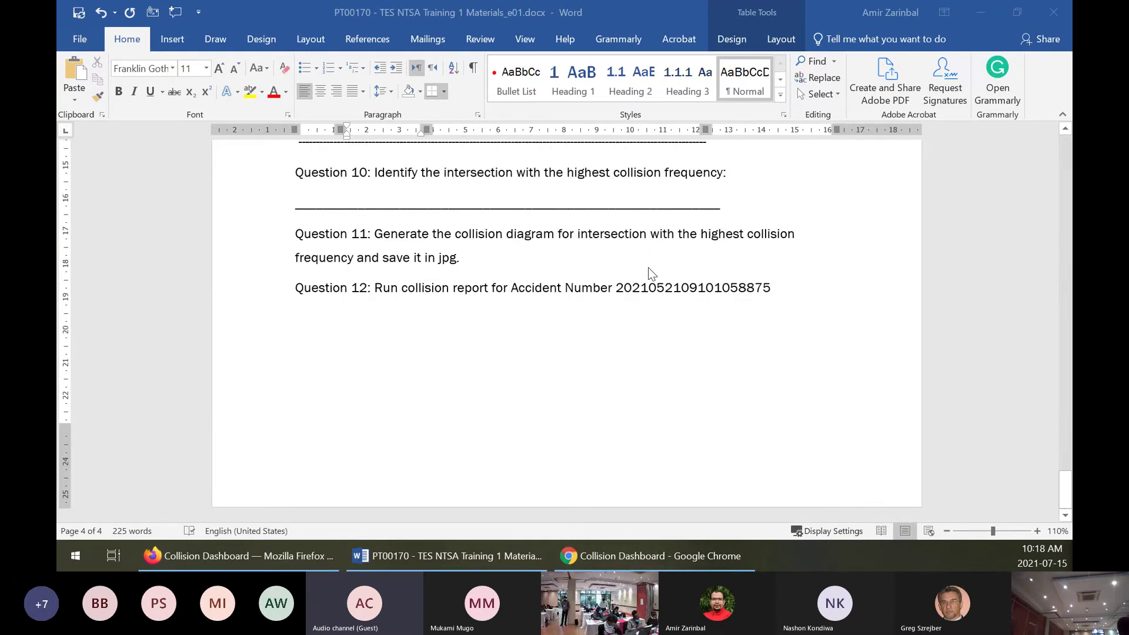
{"action": "scroll", "coordinate": [652, 274], "scroll_direction": "up", "scroll_amount": 1}
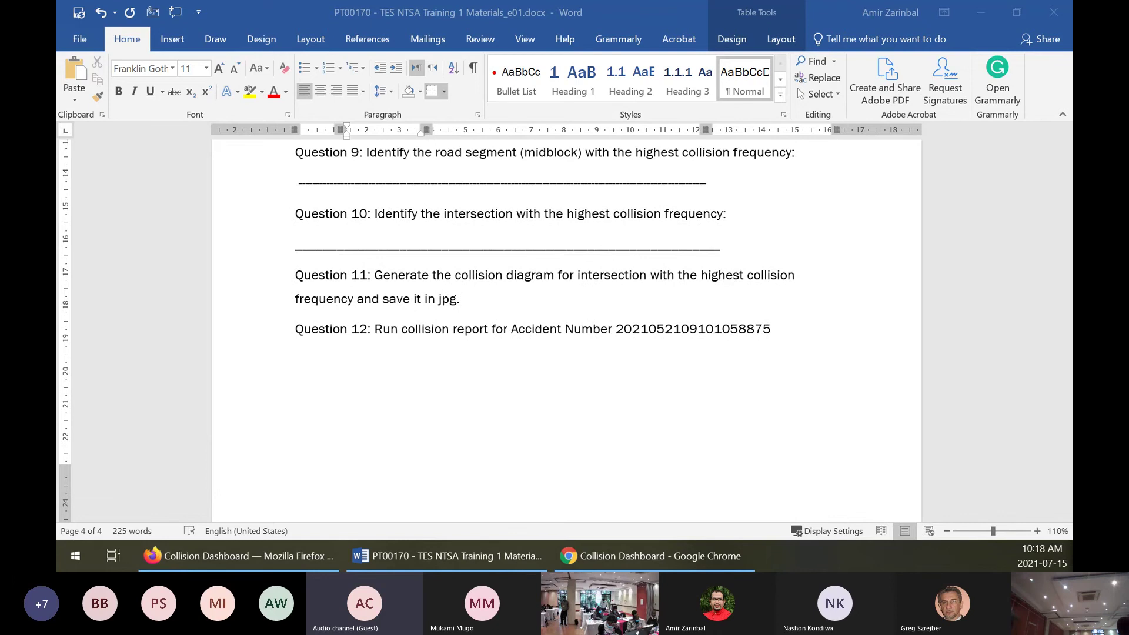
{"action": "mouse_move", "coordinate": [675, 19]}
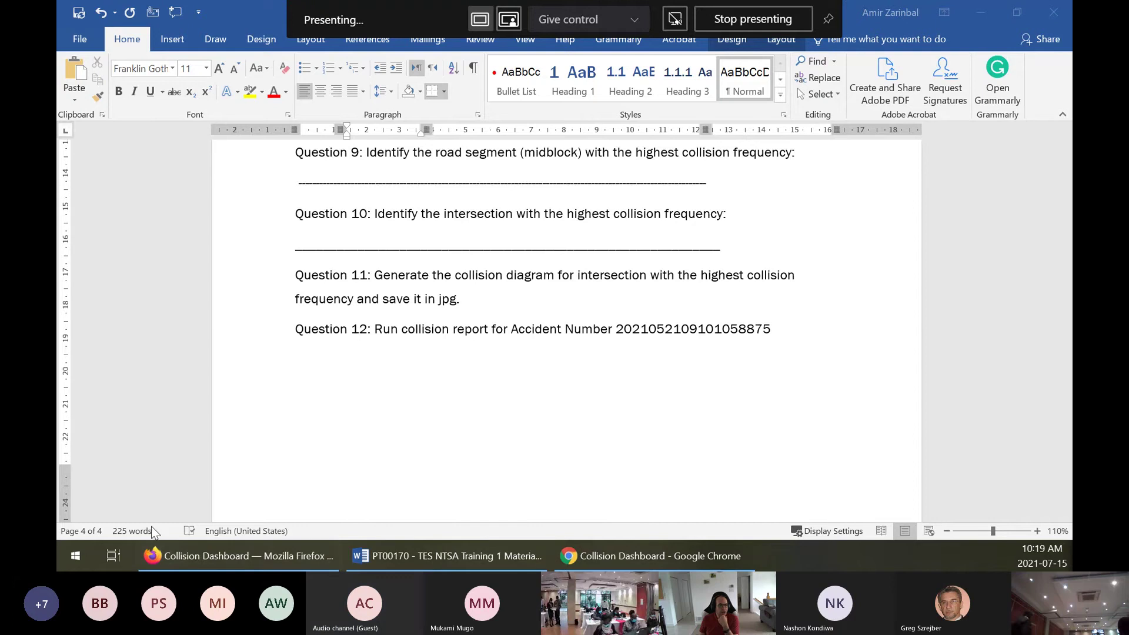
Check the unfiltered dashboard in Firefox and examine the pedestrian top road segment and intersection tables in Chrome
{"action": "left_click", "coordinate": [199, 555]}
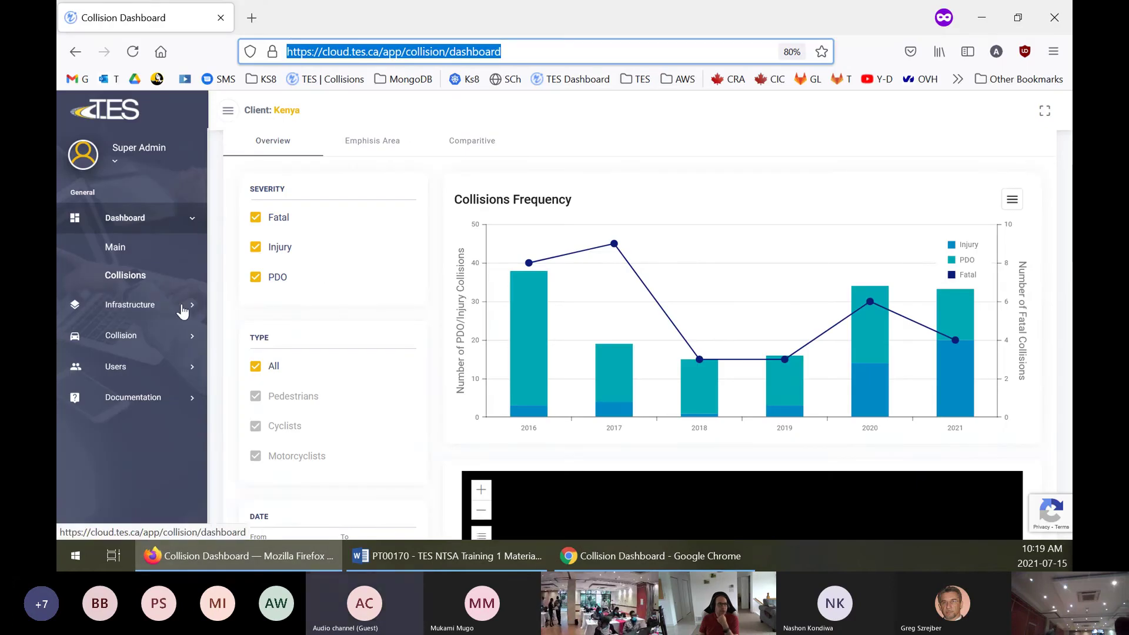
{"action": "scroll", "coordinate": [562, 323], "scroll_direction": "down", "scroll_amount": 3}
{"action": "scroll", "coordinate": [552, 323], "scroll_direction": "up", "scroll_amount": 4}
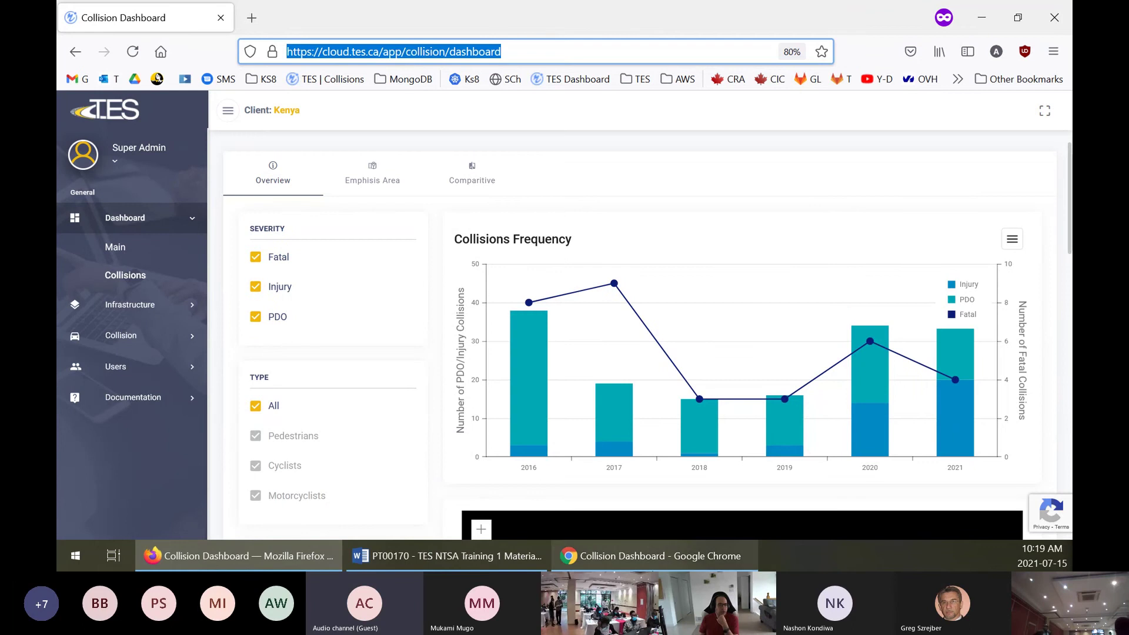
{"action": "left_click", "coordinate": [649, 555]}
{"action": "scroll", "coordinate": [597, 317], "scroll_direction": "up", "scroll_amount": 5}
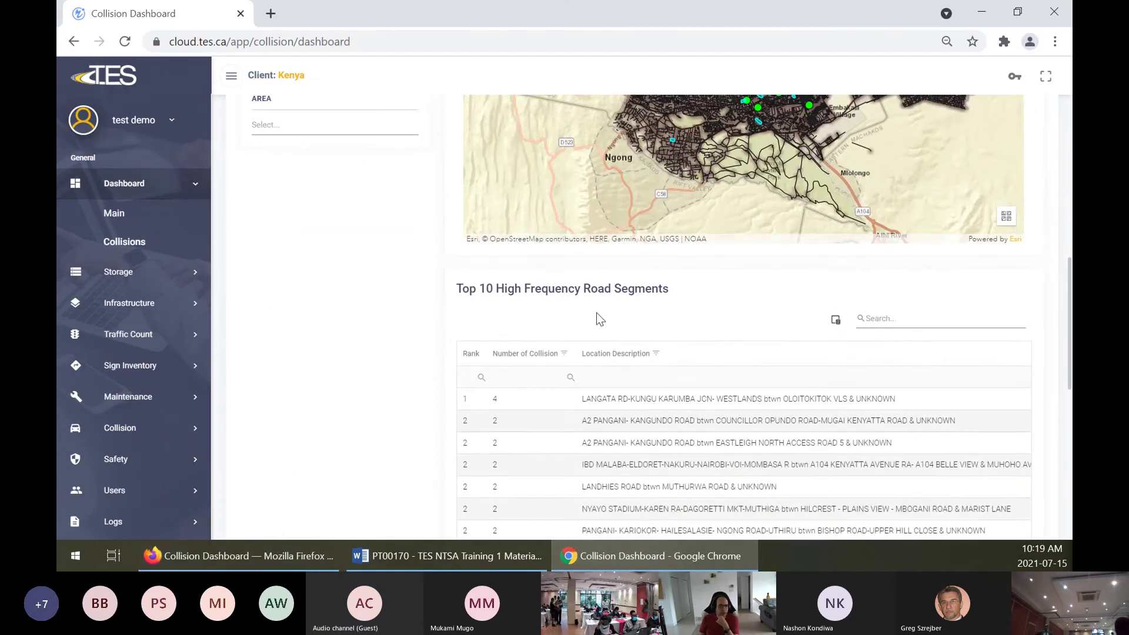
{"action": "scroll", "coordinate": [595, 316], "scroll_direction": "up", "scroll_amount": 1}
{"action": "scroll", "coordinate": [592, 322], "scroll_direction": "down", "scroll_amount": 3}
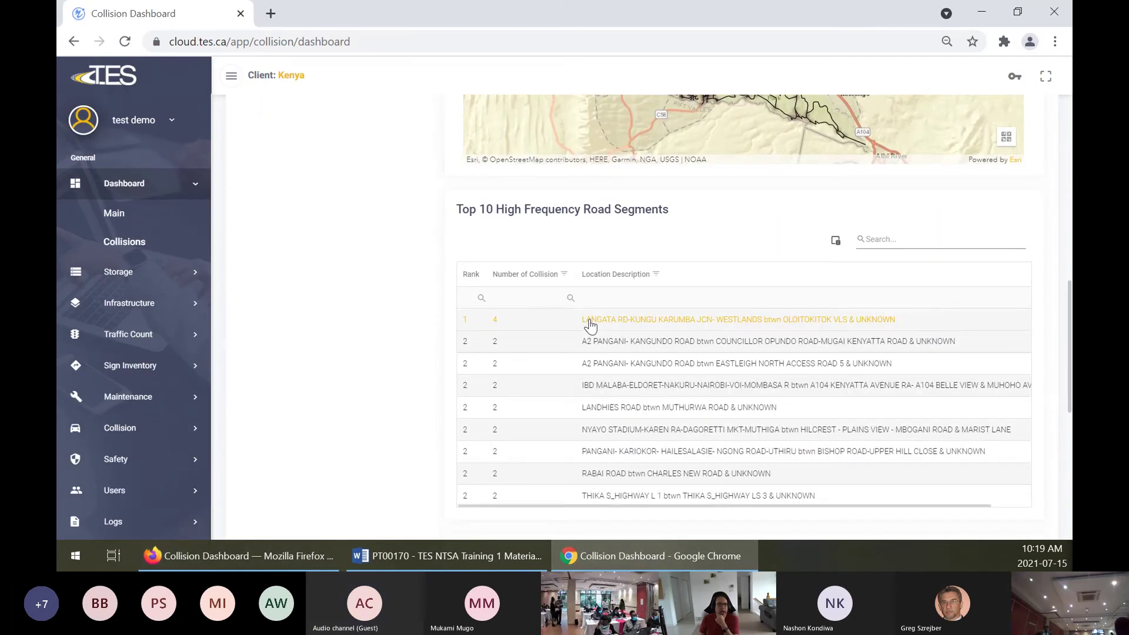
{"action": "scroll", "coordinate": [590, 326], "scroll_direction": "down", "scroll_amount": 5}
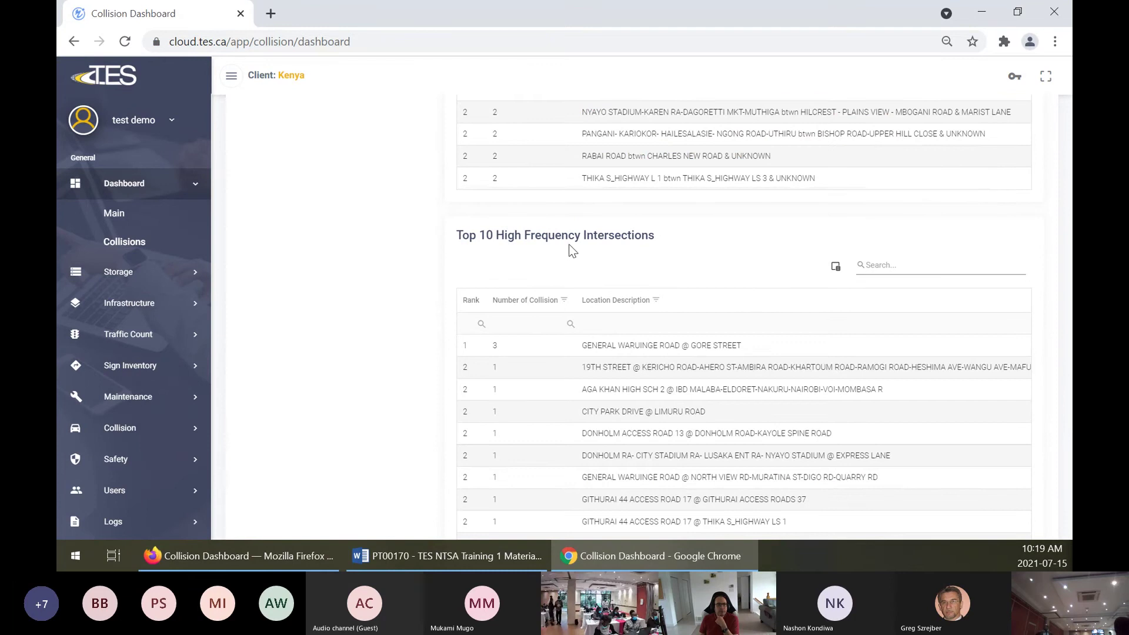
Reload the collision dashboard in Chrome to clear the pedestrian filter and bring up the Top 10 High Frequency Intersections table
{"action": "left_click", "coordinate": [124, 241]}
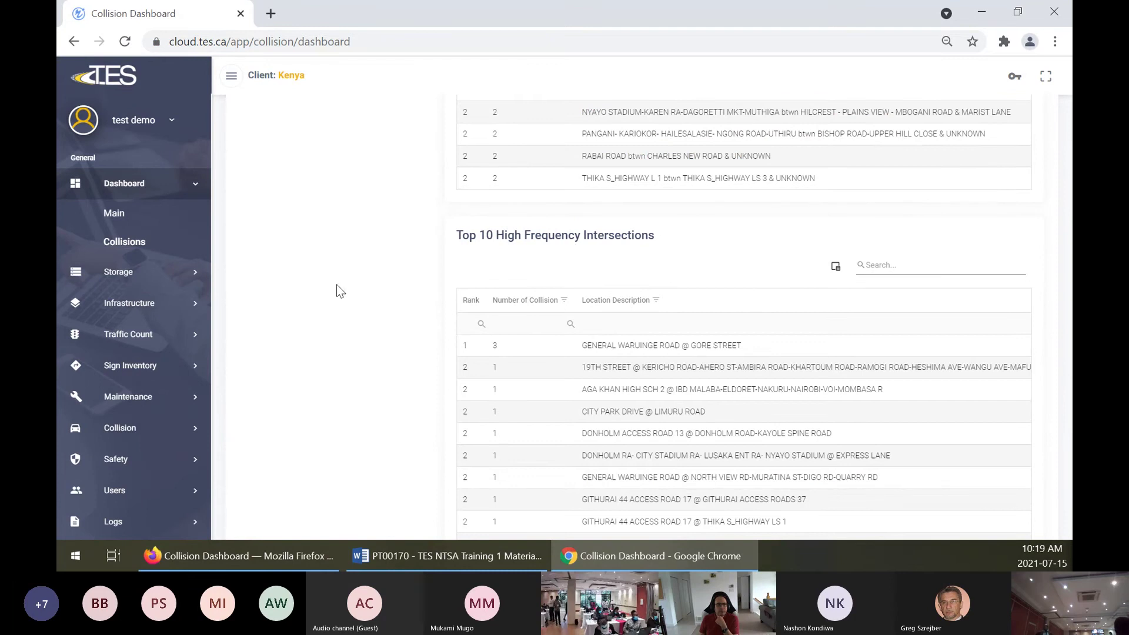
{"action": "left_click", "coordinate": [360, 47]}
{"action": "key", "text": "Return"}
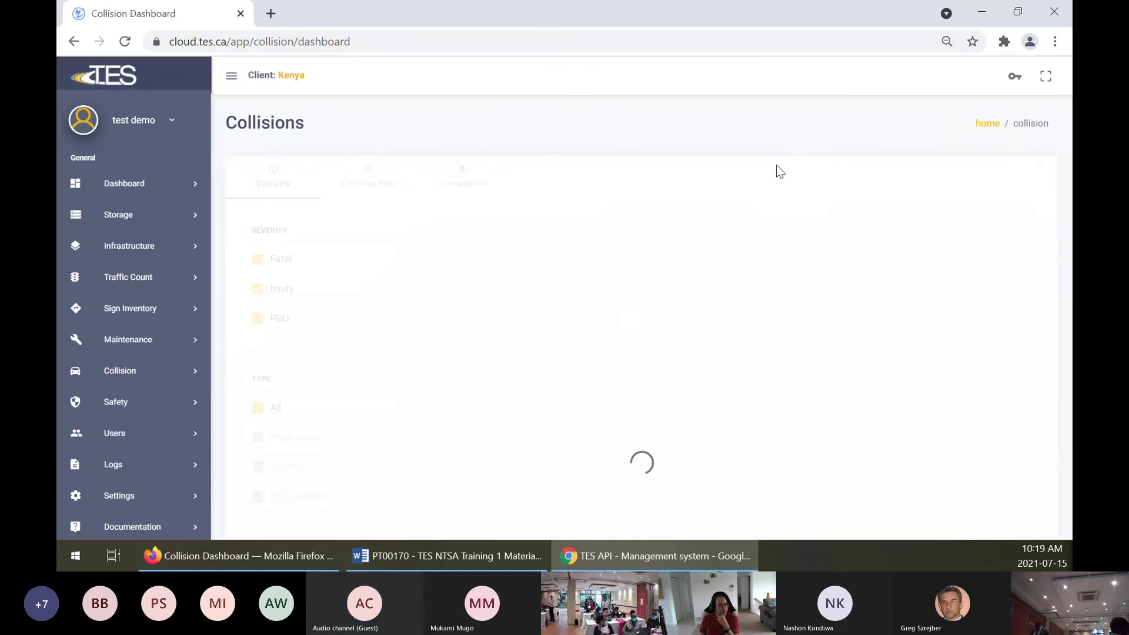
{"action": "scroll", "coordinate": [776, 165], "scroll_direction": "down", "scroll_amount": 6}
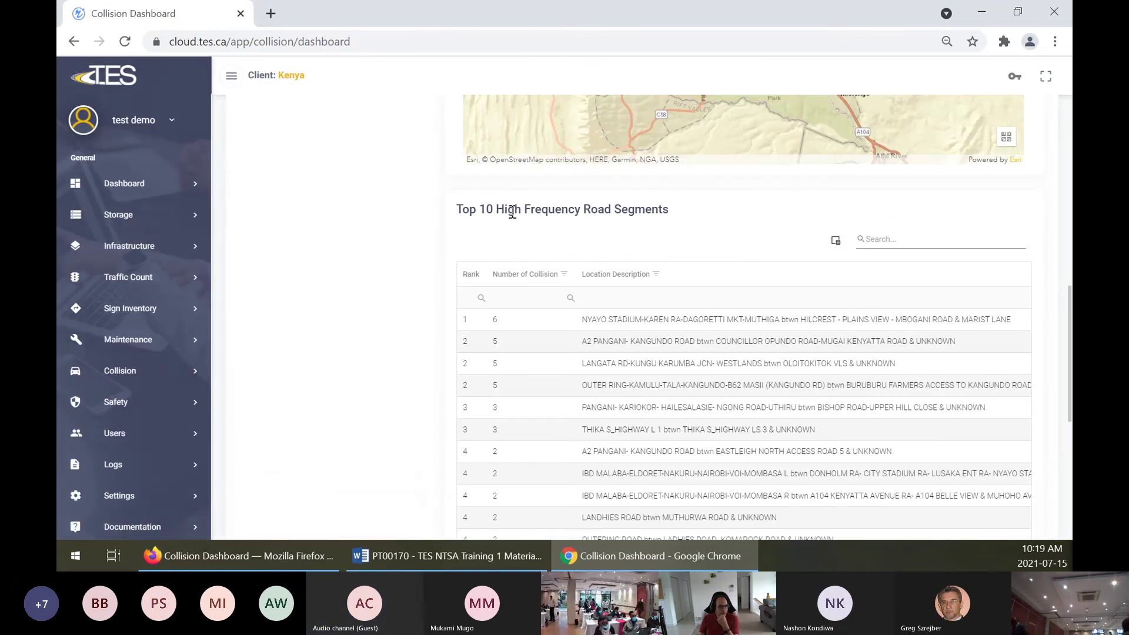
{"action": "scroll", "coordinate": [361, 265], "scroll_direction": "down", "scroll_amount": 5}
{"action": "scroll", "coordinate": [362, 271], "scroll_direction": "down", "scroll_amount": 2}
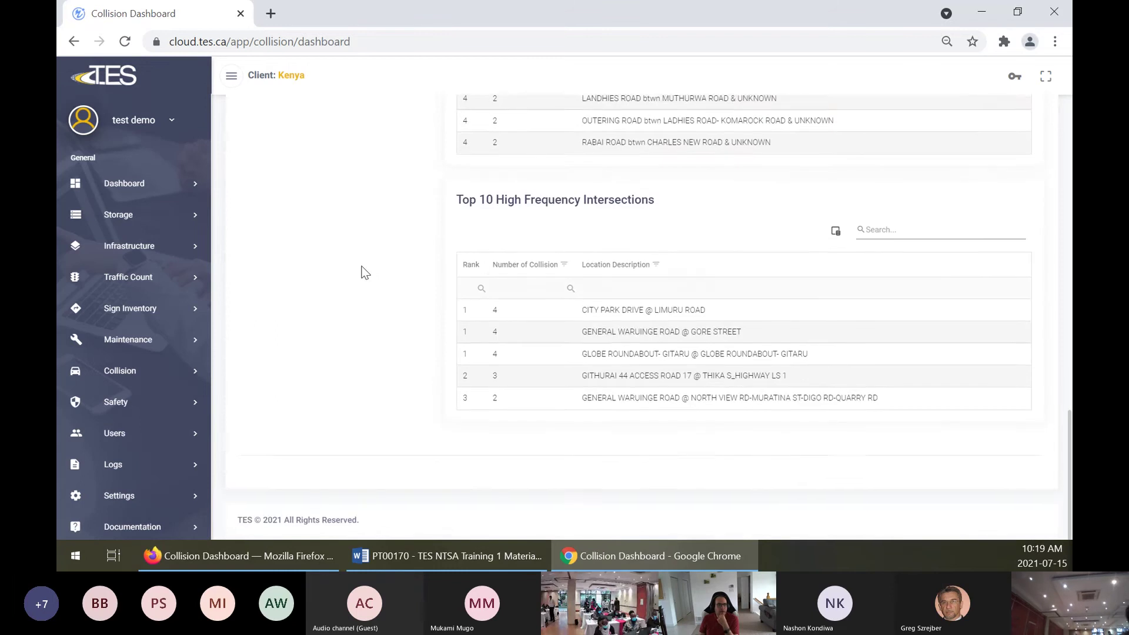
Open the details of the CITY PARK DRIVE @ LIMURU ROAD intersection and select all of its listed collisions
{"action": "left_click", "coordinate": [662, 309]}
{"action": "scroll", "coordinate": [566, 305], "scroll_direction": "up", "scroll_amount": 3}
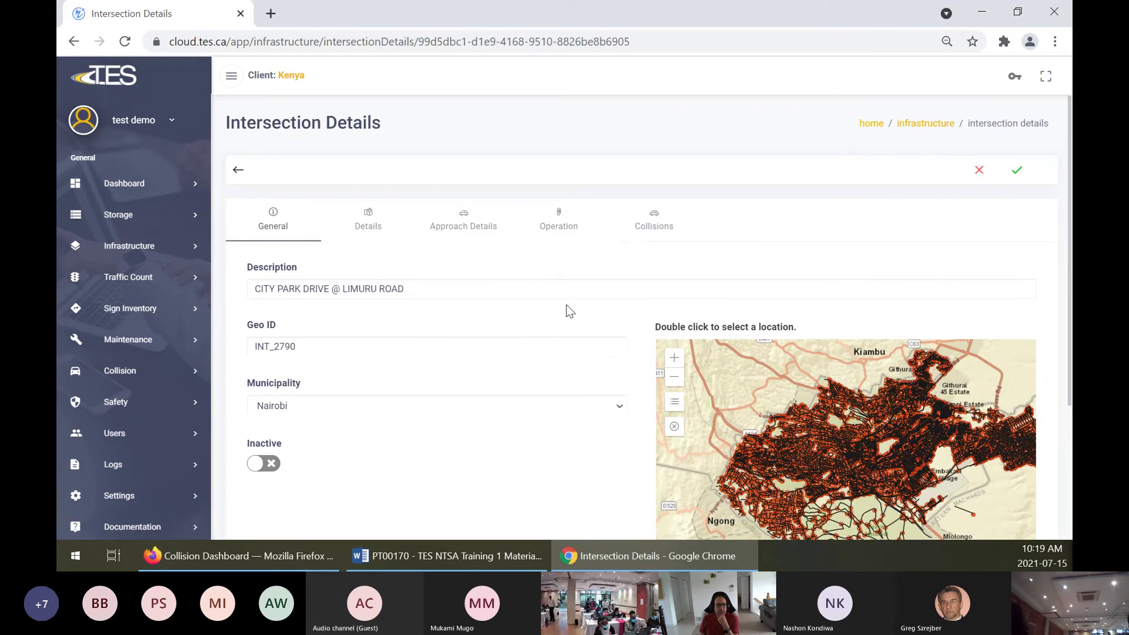
{"action": "left_click", "coordinate": [673, 232]}
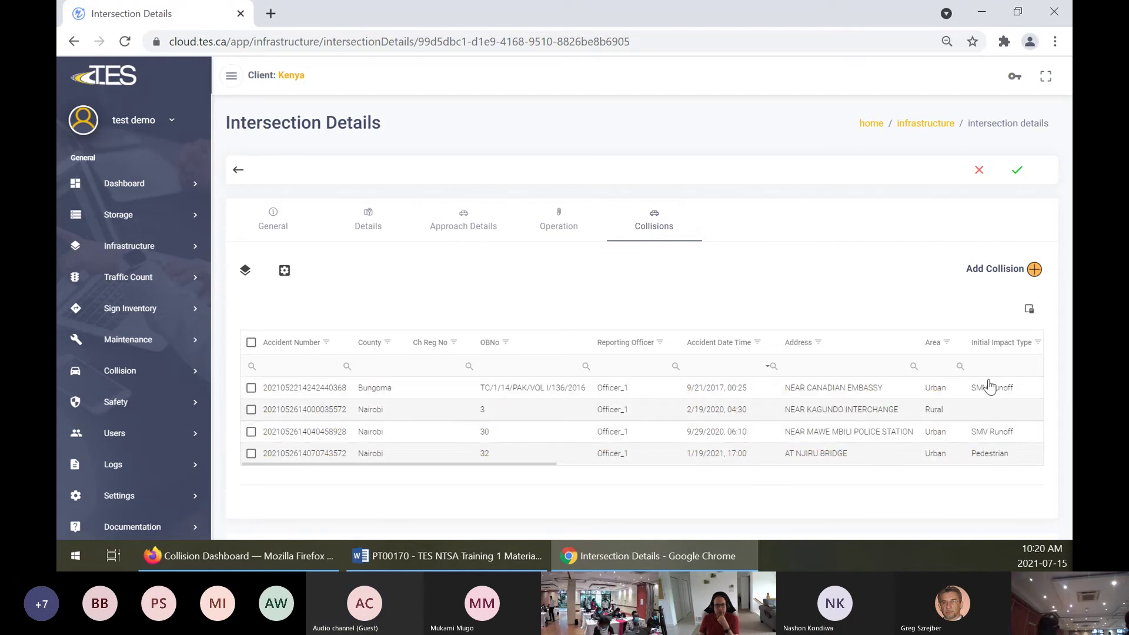
{"action": "left_click", "coordinate": [251, 344]}
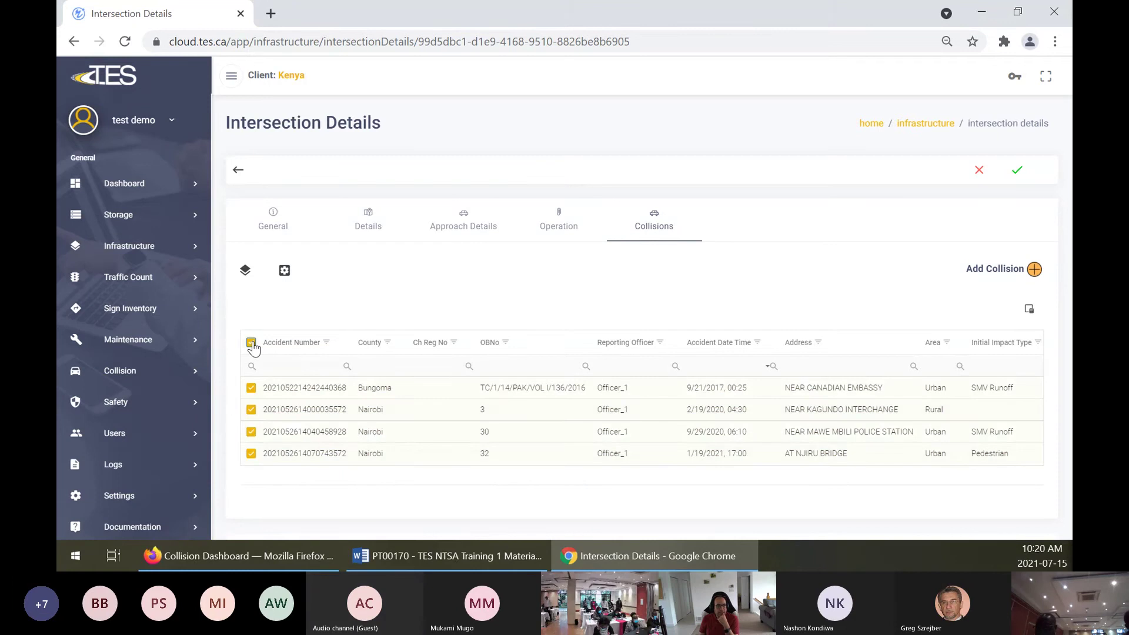
Generate a collision diagram of type Intersection for the selected collisions
{"action": "left_click", "coordinate": [244, 281]}
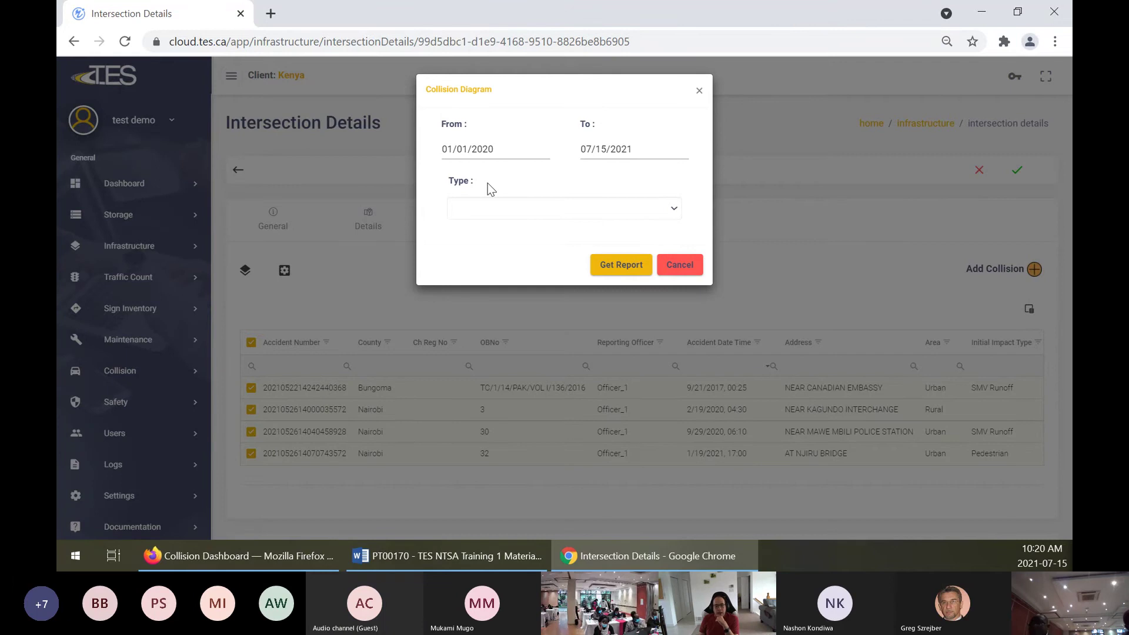
{"action": "left_click", "coordinate": [454, 154]}
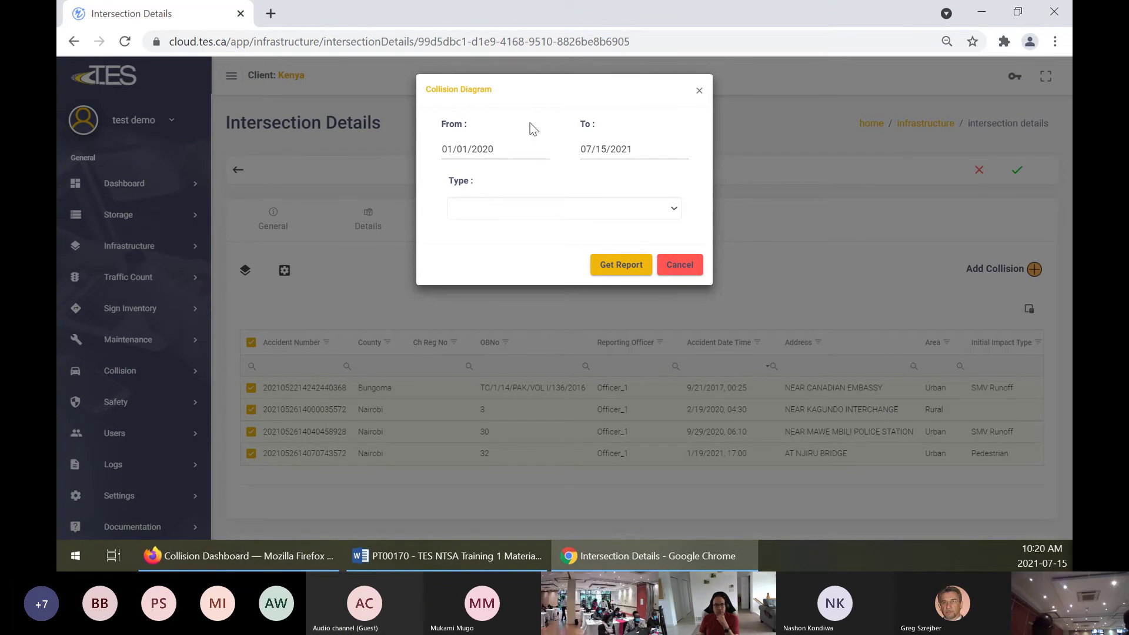
{"action": "left_click", "coordinate": [676, 217]}
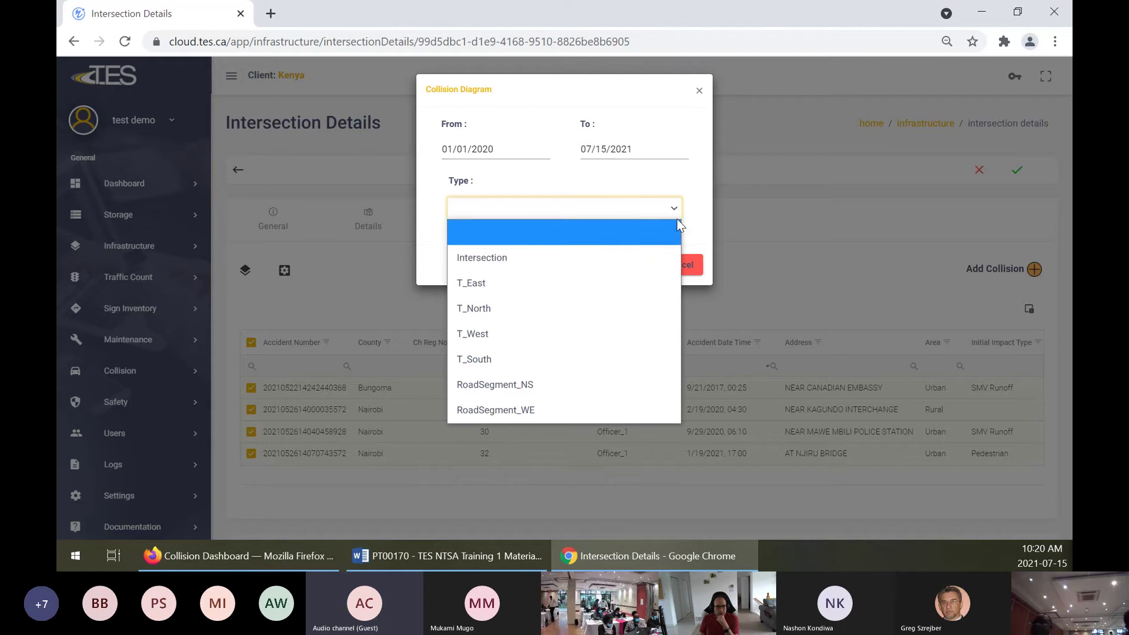
{"action": "left_click", "coordinate": [560, 259]}
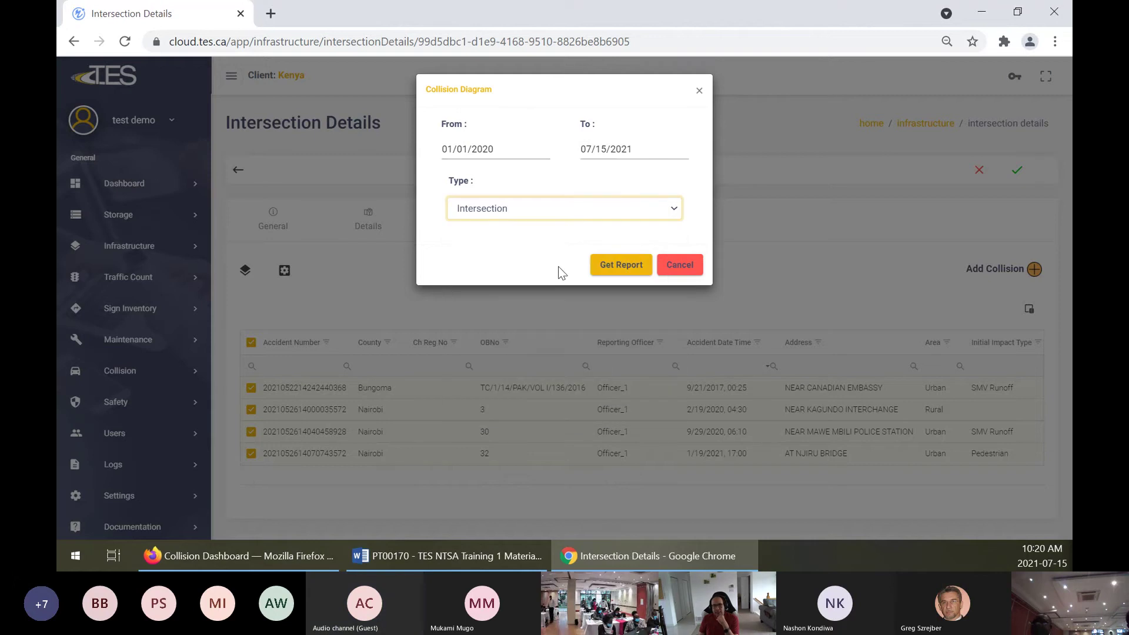
{"action": "left_click", "coordinate": [612, 268]}
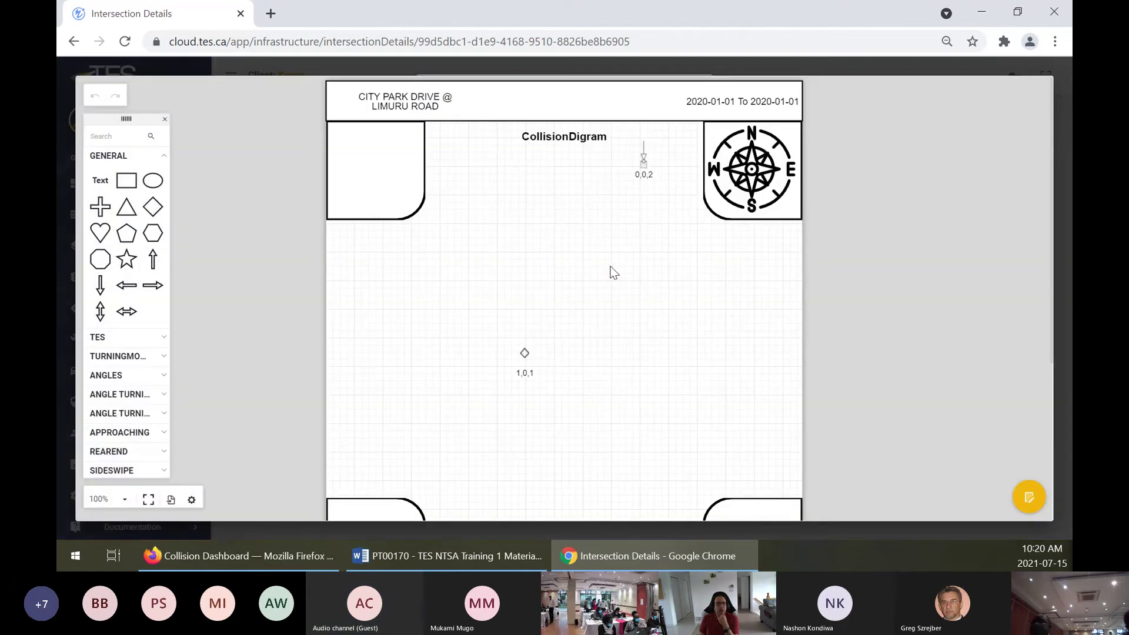
Examine the collision diagram's symbols, severity counts and legend
{"action": "scroll", "coordinate": [604, 264], "scroll_direction": "down", "scroll_amount": 1}
{"action": "scroll", "coordinate": [413, 288], "scroll_direction": "up", "scroll_amount": 1}
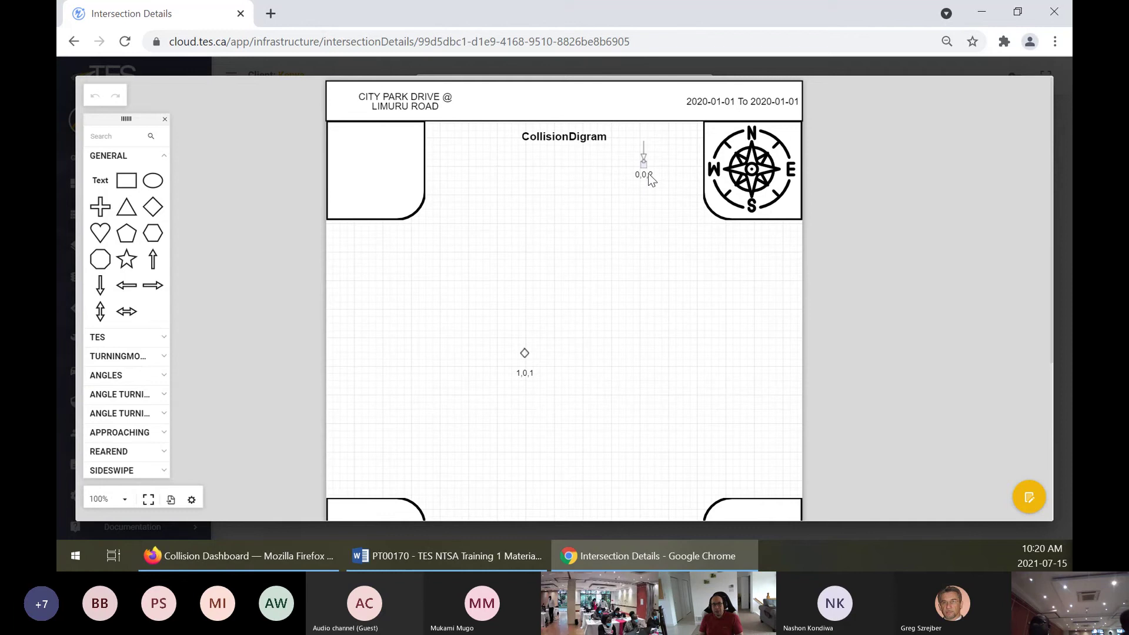
{"action": "key", "text": "ctrl"}
{"action": "key", "text": "ctrl"}
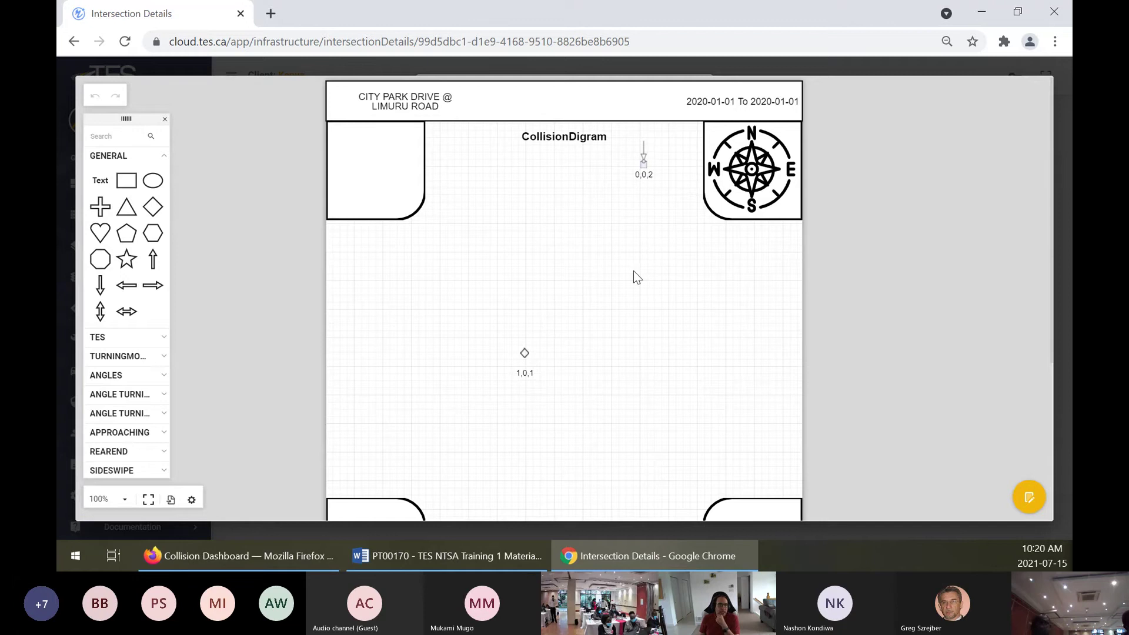
{"action": "scroll", "coordinate": [570, 356], "scroll_direction": "down", "scroll_amount": 3}
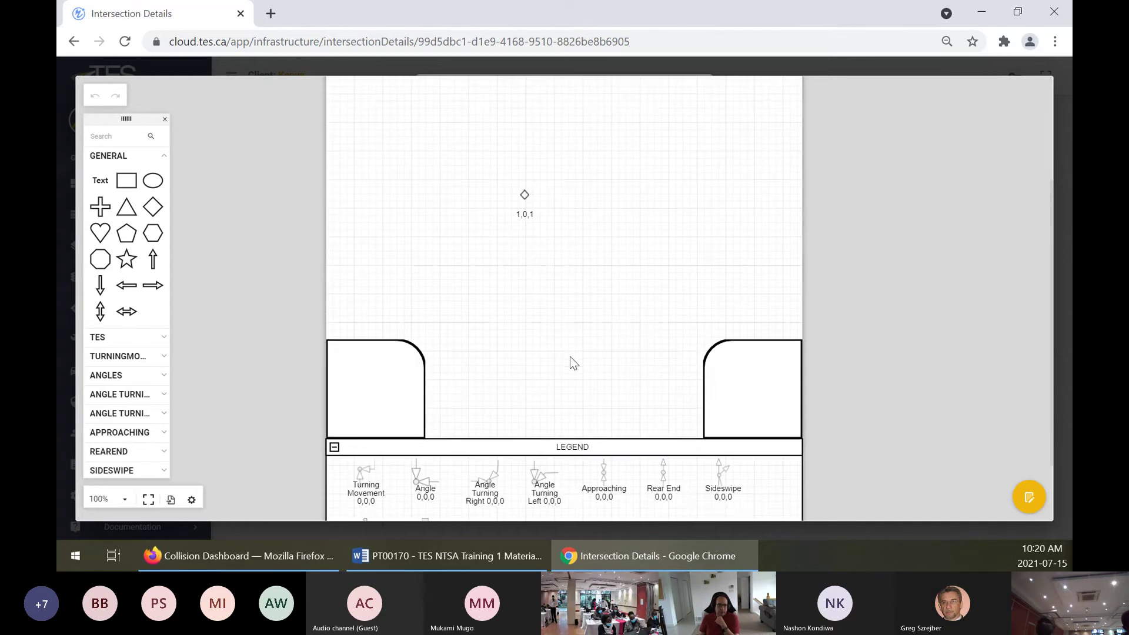
{"action": "scroll", "coordinate": [570, 356], "scroll_direction": "down", "scroll_amount": 2}
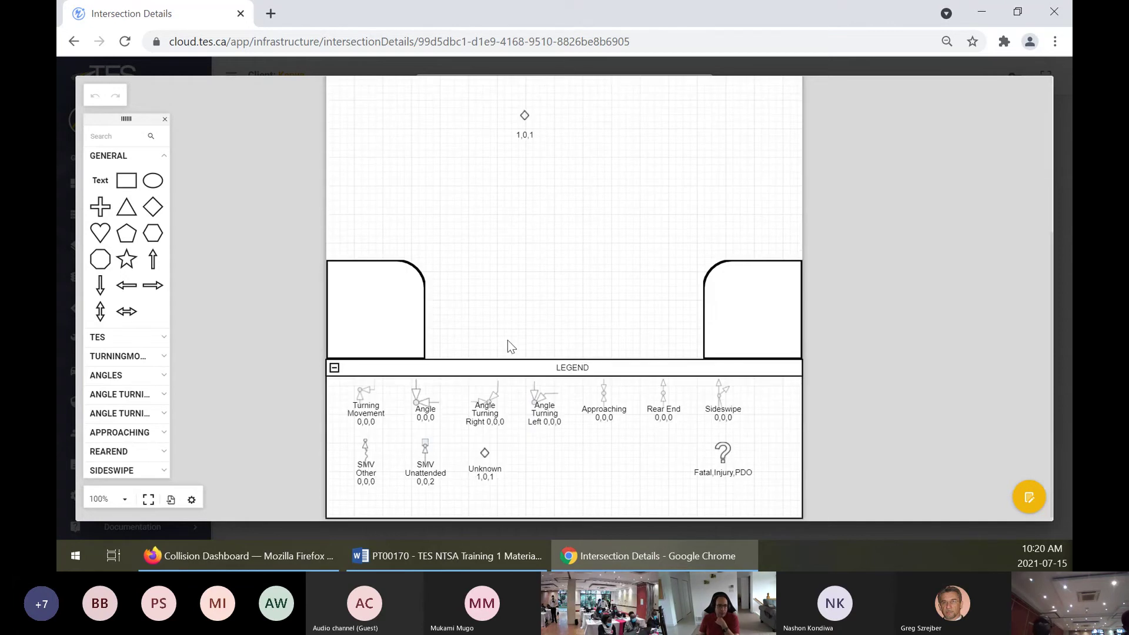
{"action": "scroll", "coordinate": [641, 327], "scroll_direction": "up", "scroll_amount": 3}
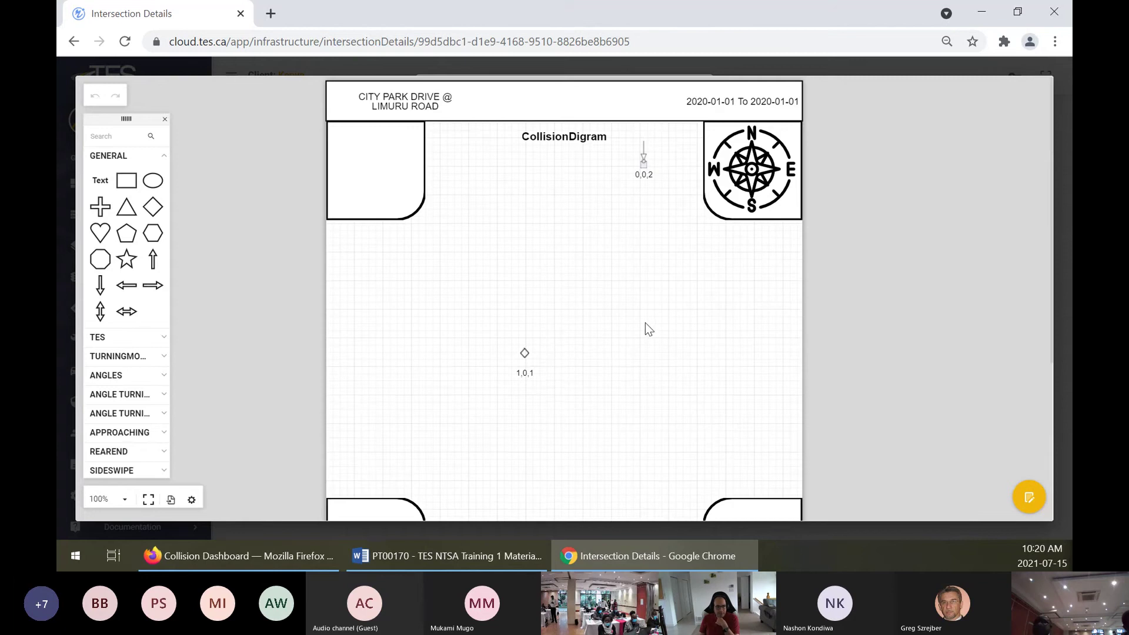
{"action": "scroll", "coordinate": [647, 161], "scroll_direction": "up", "scroll_amount": 1}
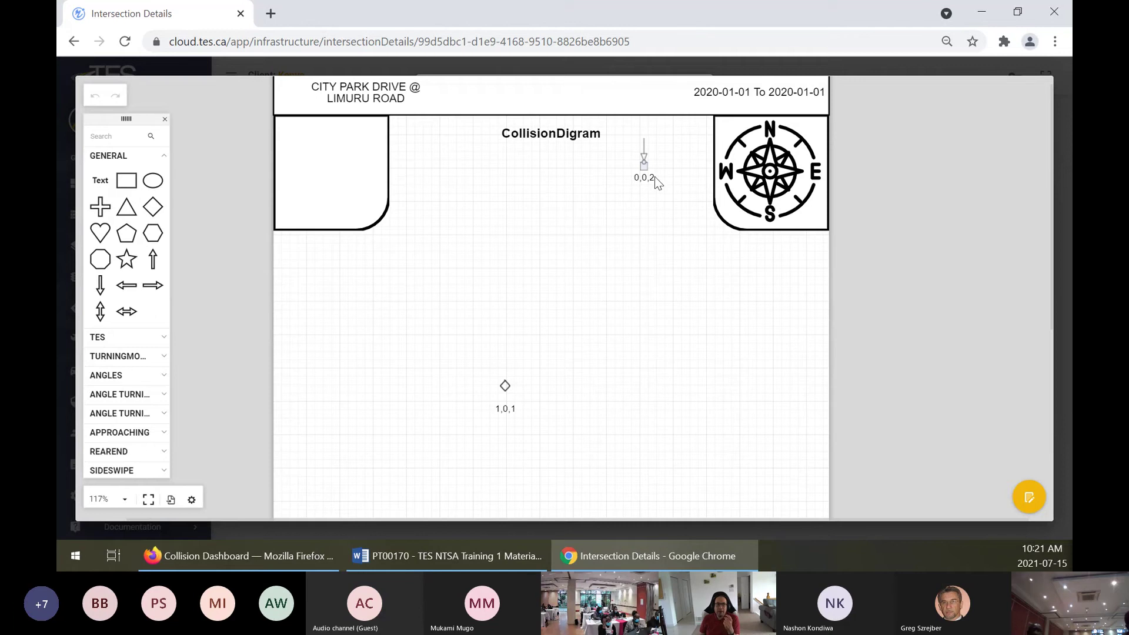
Compare the severity counts beside the diagram's collision symbols with the legend's Fatal, Injury, PDO key
{"action": "scroll", "coordinate": [778, 261], "scroll_direction": "down", "scroll_amount": 5}
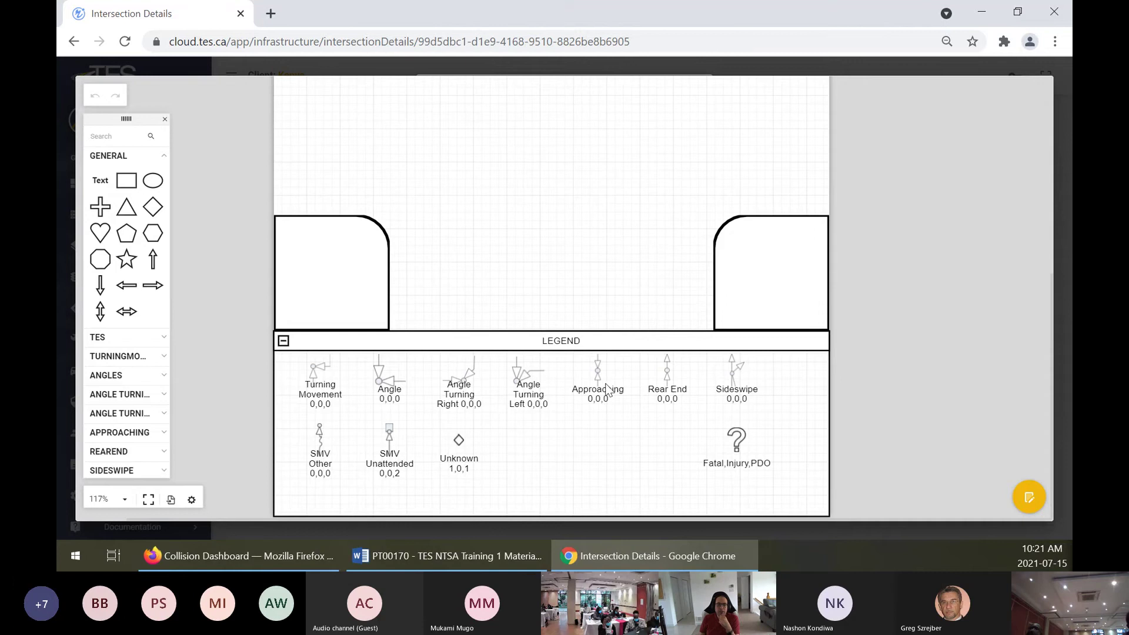
{"action": "scroll", "coordinate": [613, 390], "scroll_direction": "up", "scroll_amount": 5}
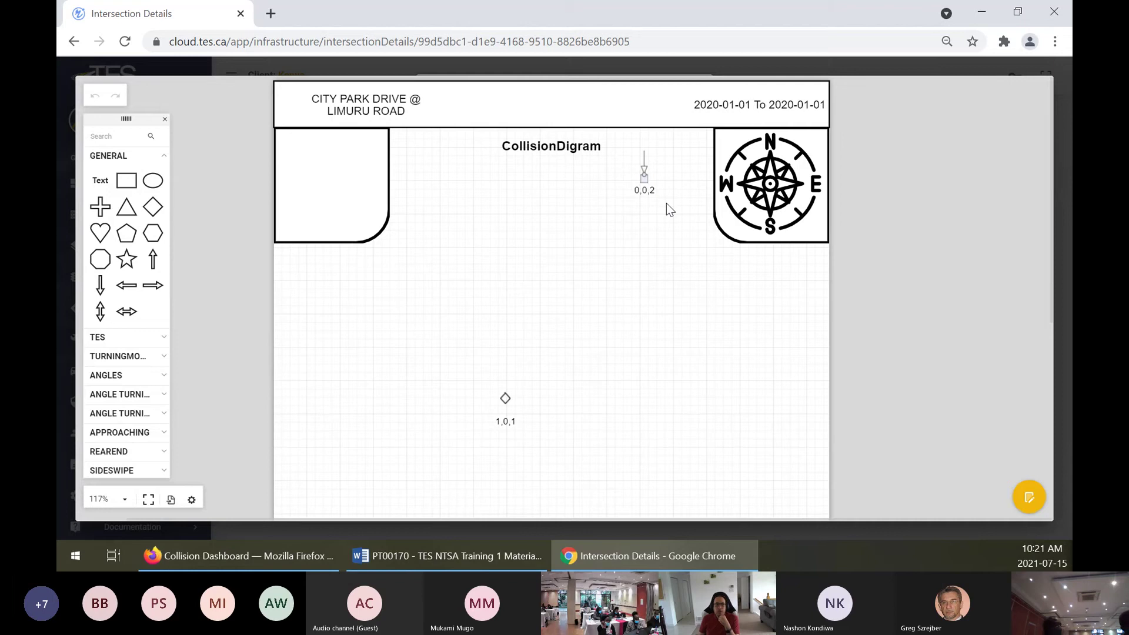
{"action": "scroll", "coordinate": [647, 222], "scroll_direction": "down", "scroll_amount": 3}
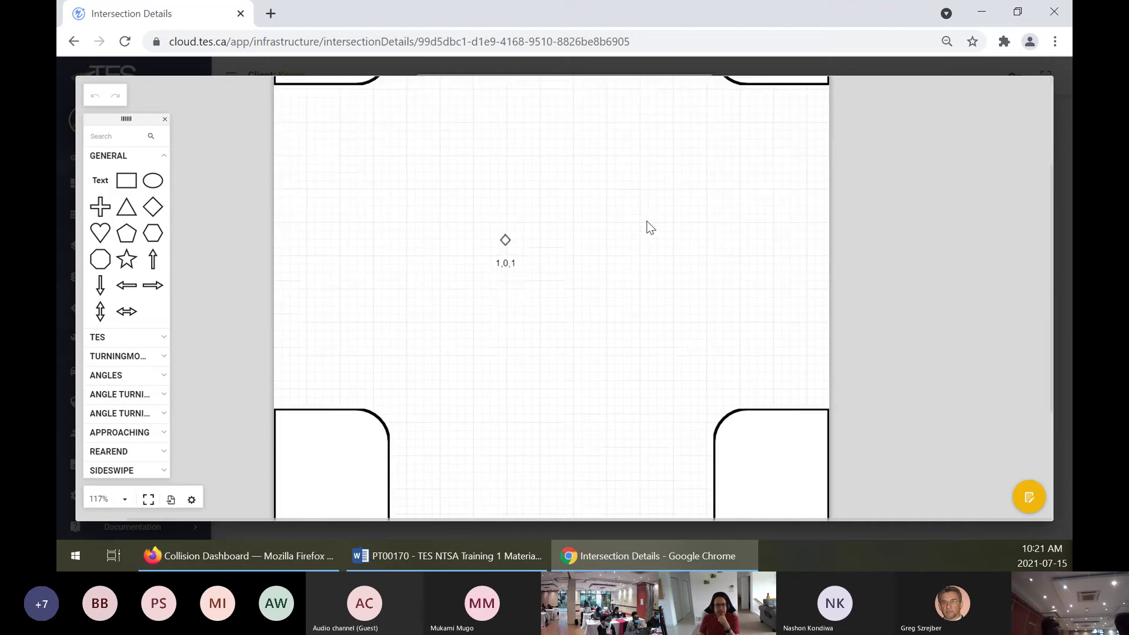
{"action": "scroll", "coordinate": [647, 221], "scroll_direction": "down", "scroll_amount": 3}
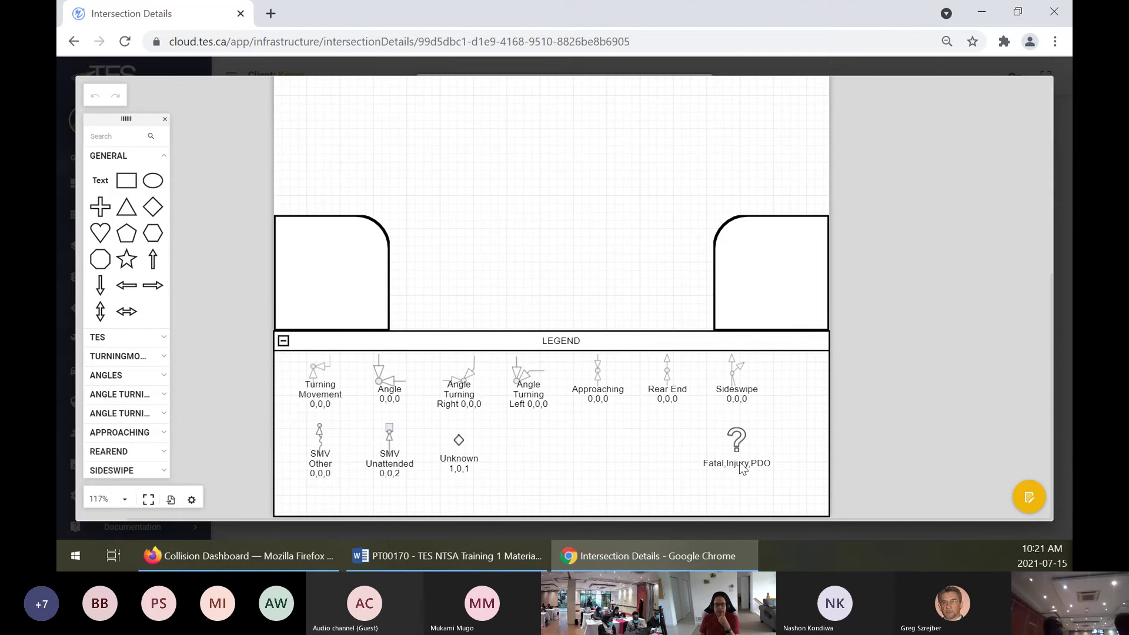
{"action": "scroll", "coordinate": [773, 468], "scroll_direction": "up", "scroll_amount": 6}
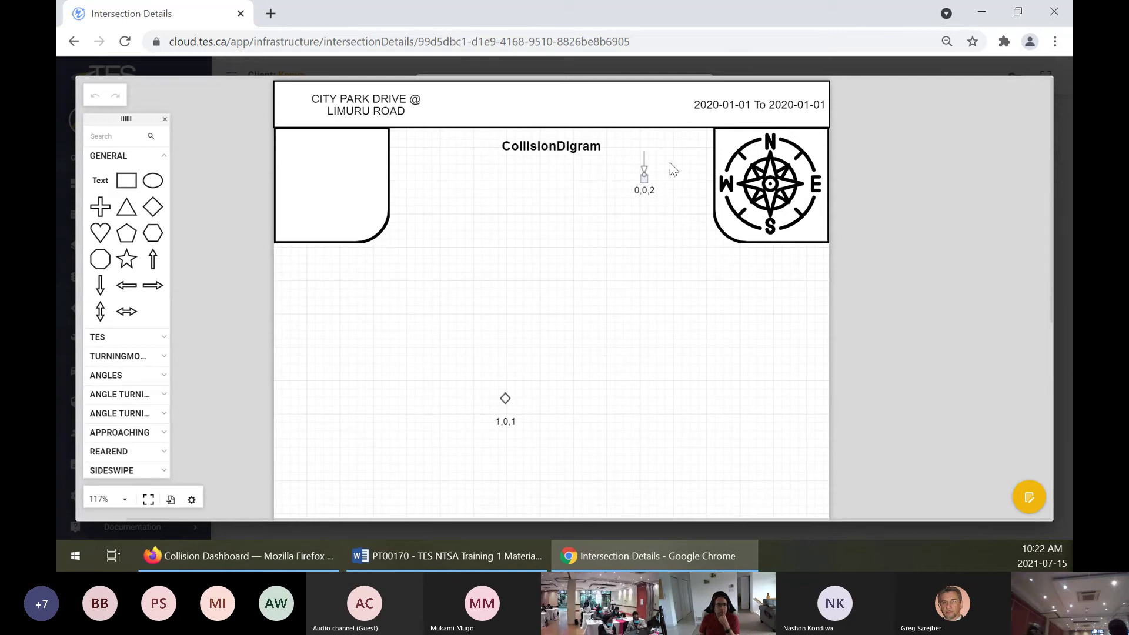
{"action": "left_click", "coordinate": [703, 177]}
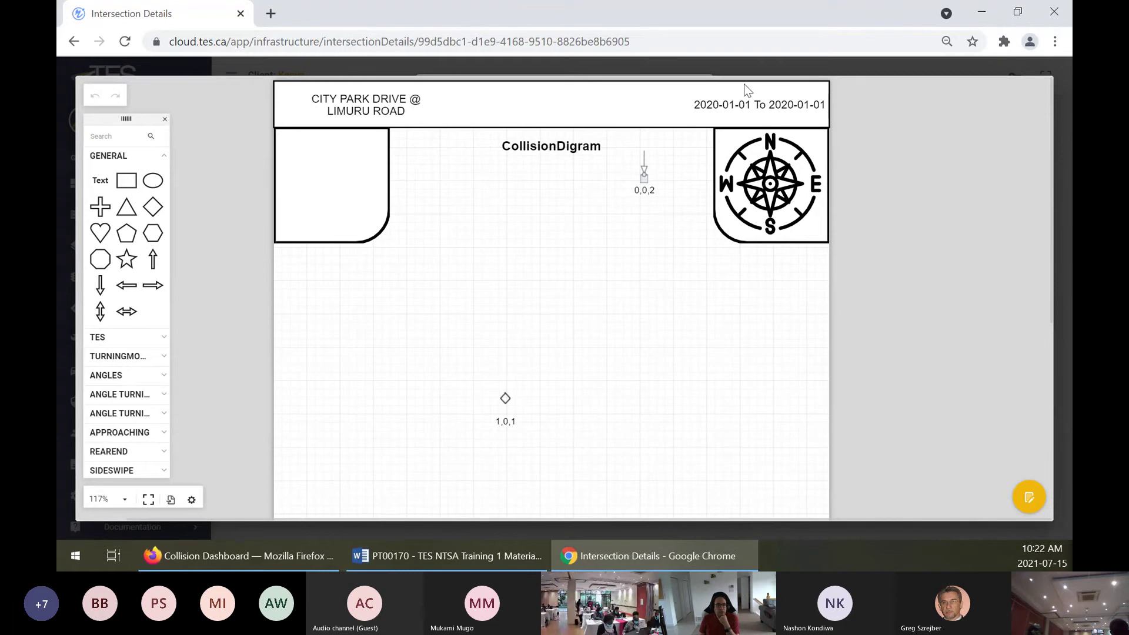
Close the collision diagram and its report settings dialog to return to the intersection's collision list
{"action": "left_click", "coordinate": [946, 49]}
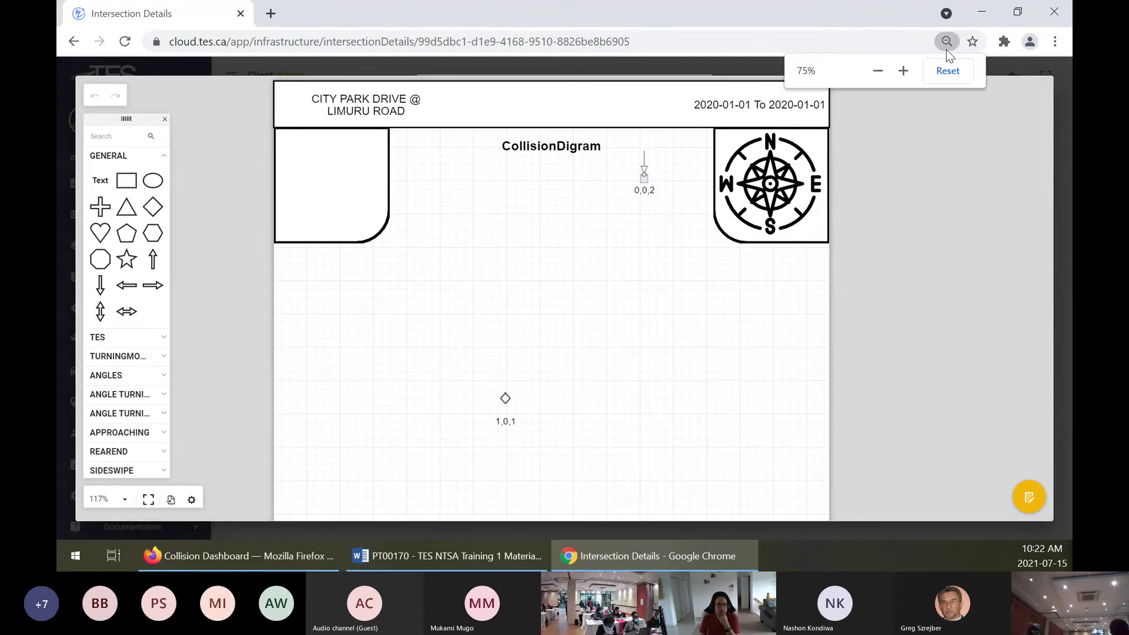
{"action": "left_click", "coordinate": [812, 42]}
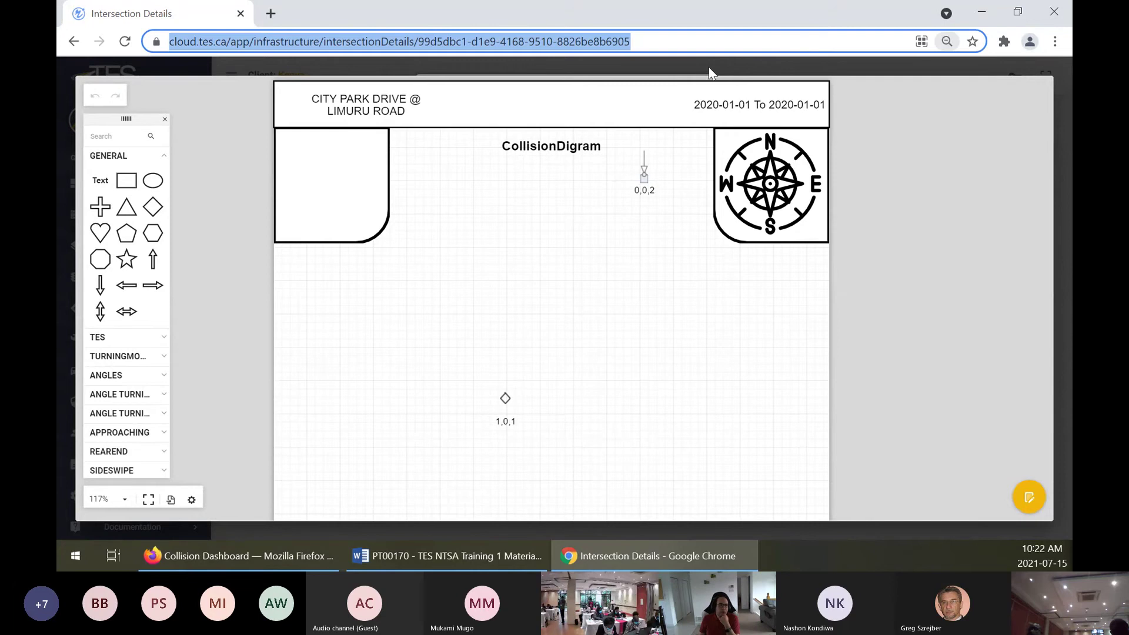
{"action": "left_click", "coordinate": [701, 67]}
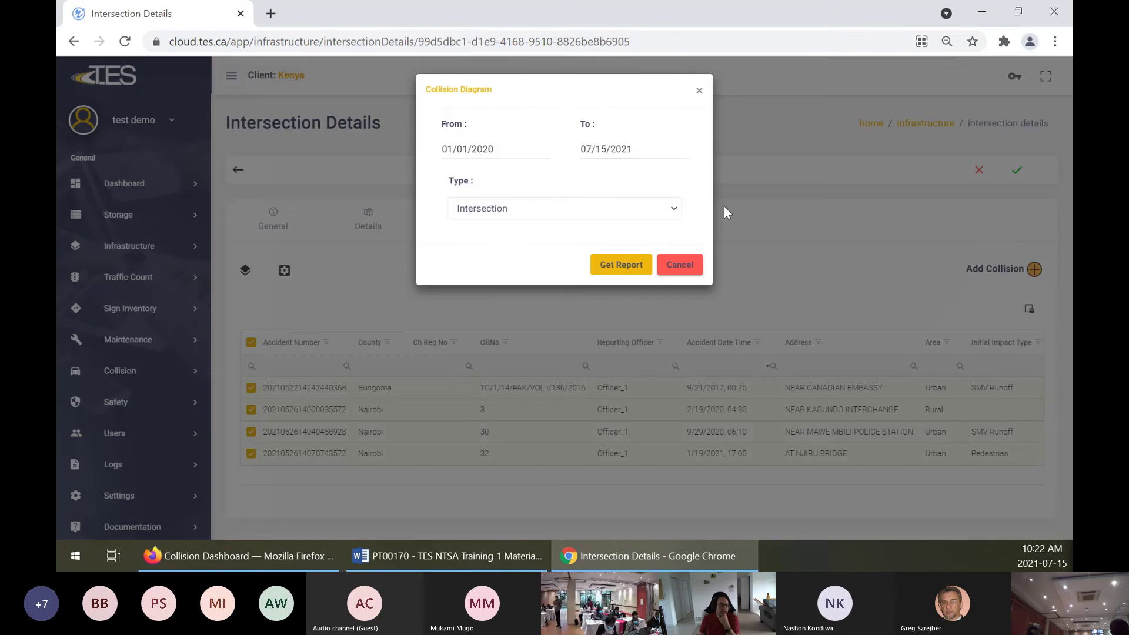
{"action": "left_click", "coordinate": [700, 91]}
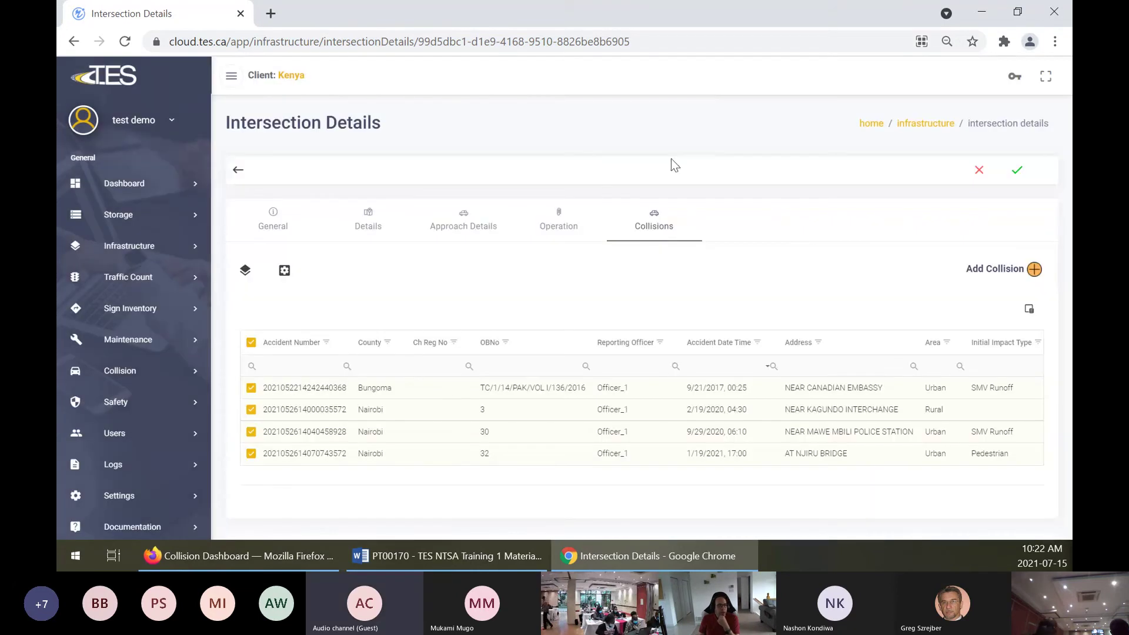
Switch to the collision dashboard in Firefox and show its Emphasis Area view
{"action": "left_click", "coordinate": [429, 557]}
{"action": "left_click", "coordinate": [429, 559]}
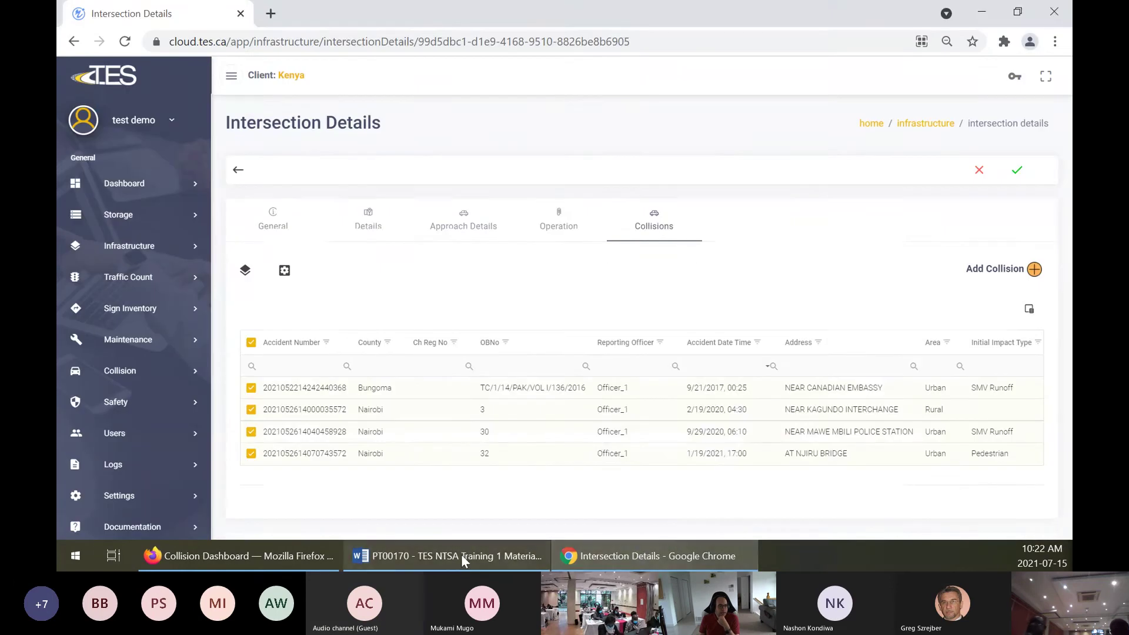
{"action": "left_click", "coordinate": [639, 555]}
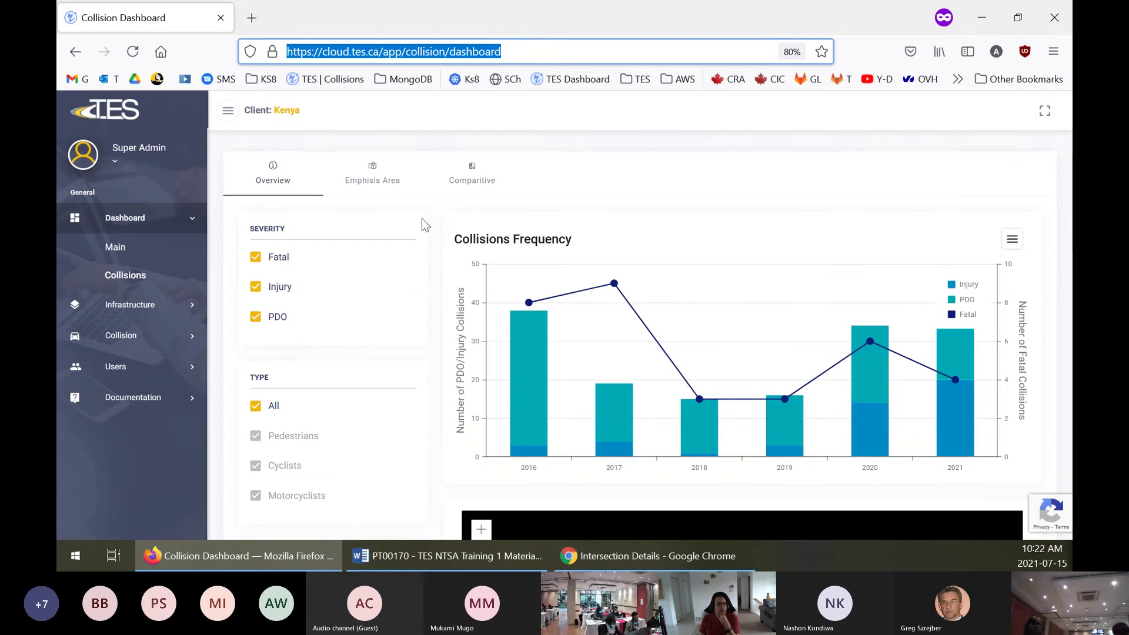
{"action": "left_click", "coordinate": [380, 192]}
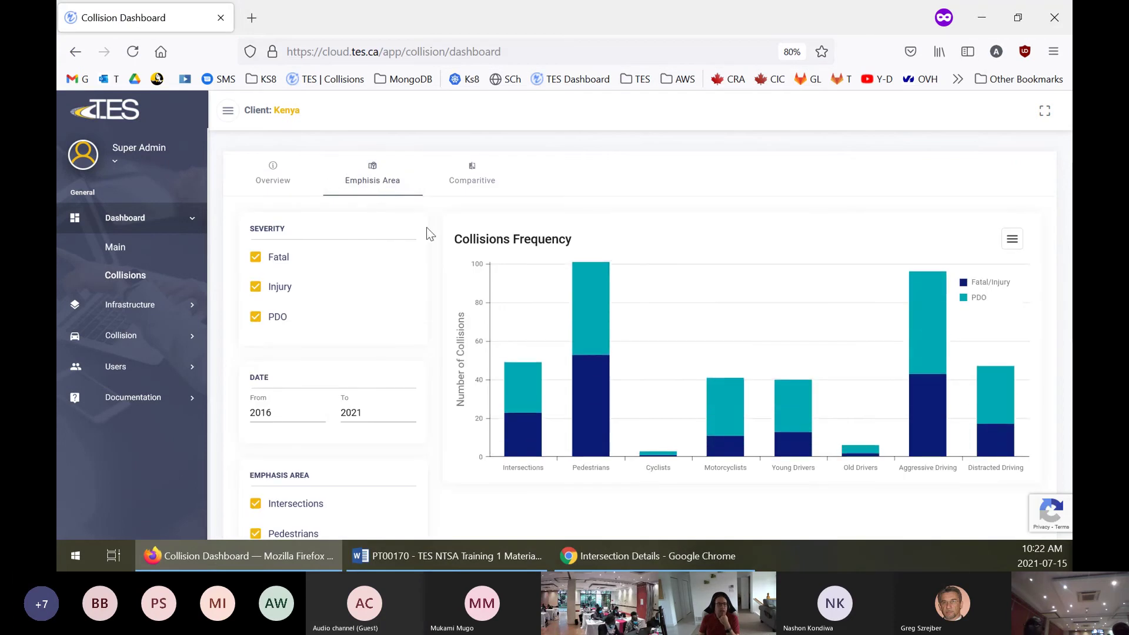
Set the start year of the Emphasis Area date filter to 2018
{"action": "scroll", "coordinate": [430, 247], "scroll_direction": "down", "scroll_amount": 2}
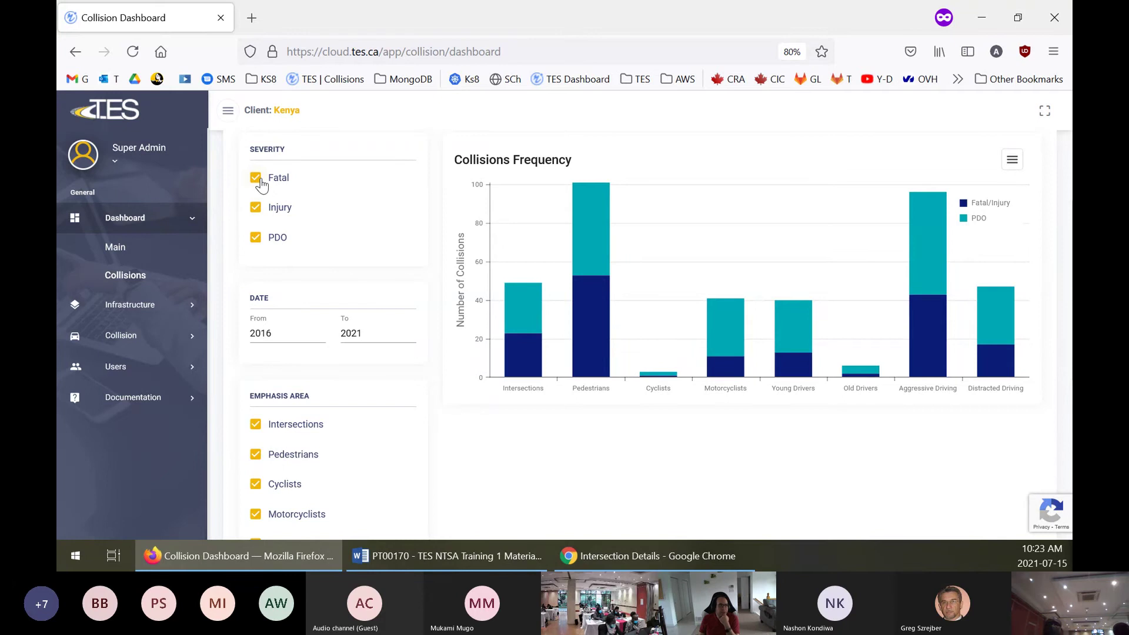
{"action": "left_click", "coordinate": [291, 342]}
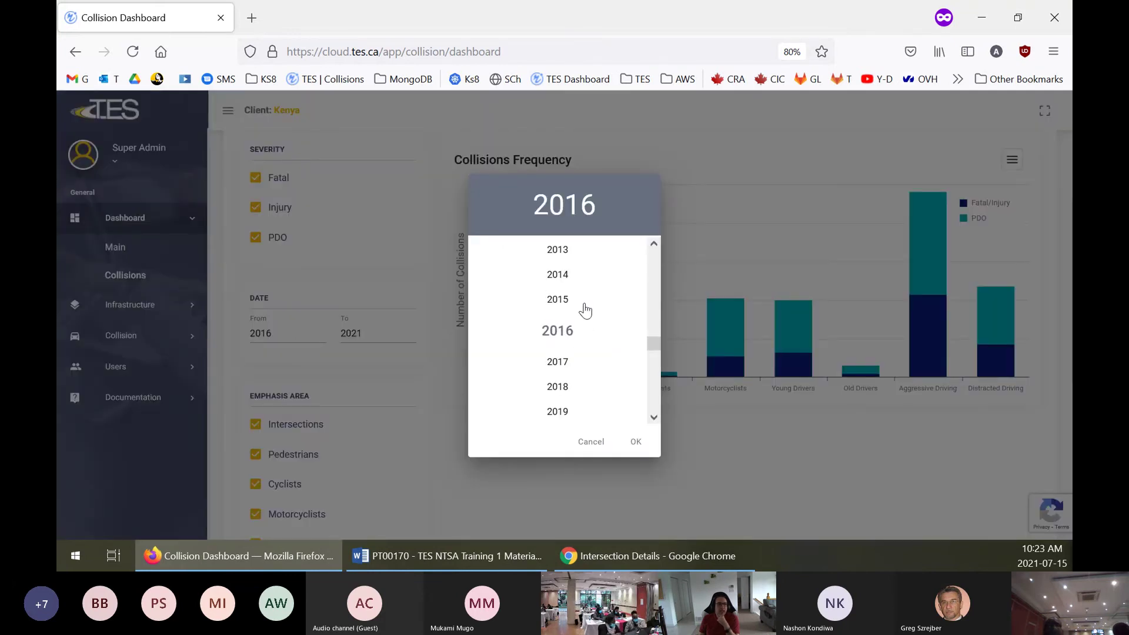
{"action": "left_click", "coordinate": [561, 388]}
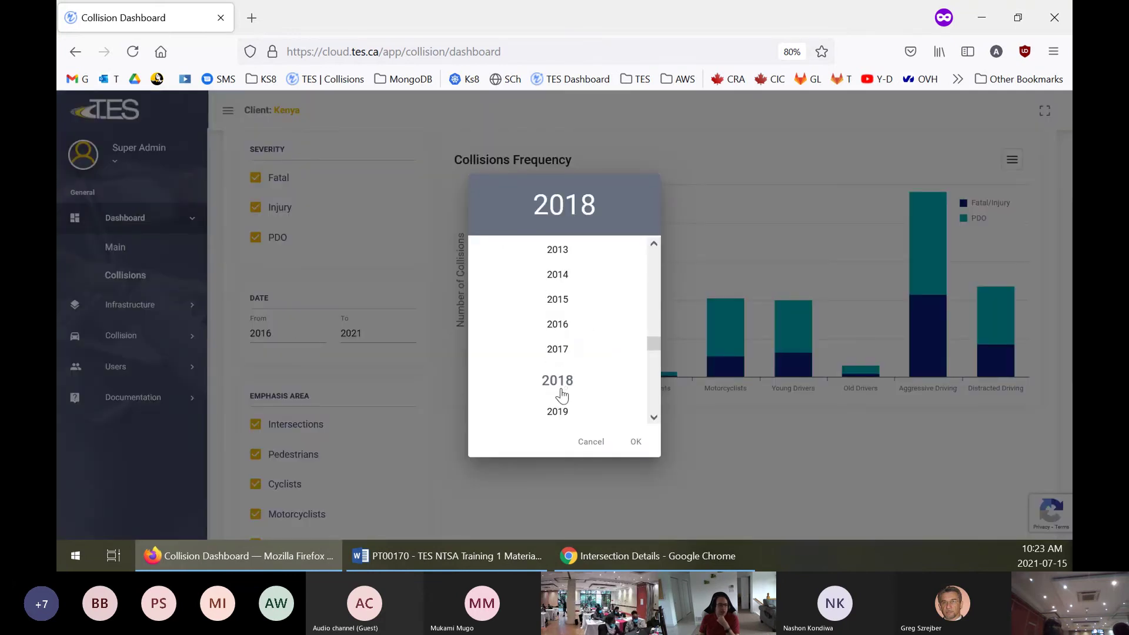
{"action": "left_click", "coordinate": [634, 447]}
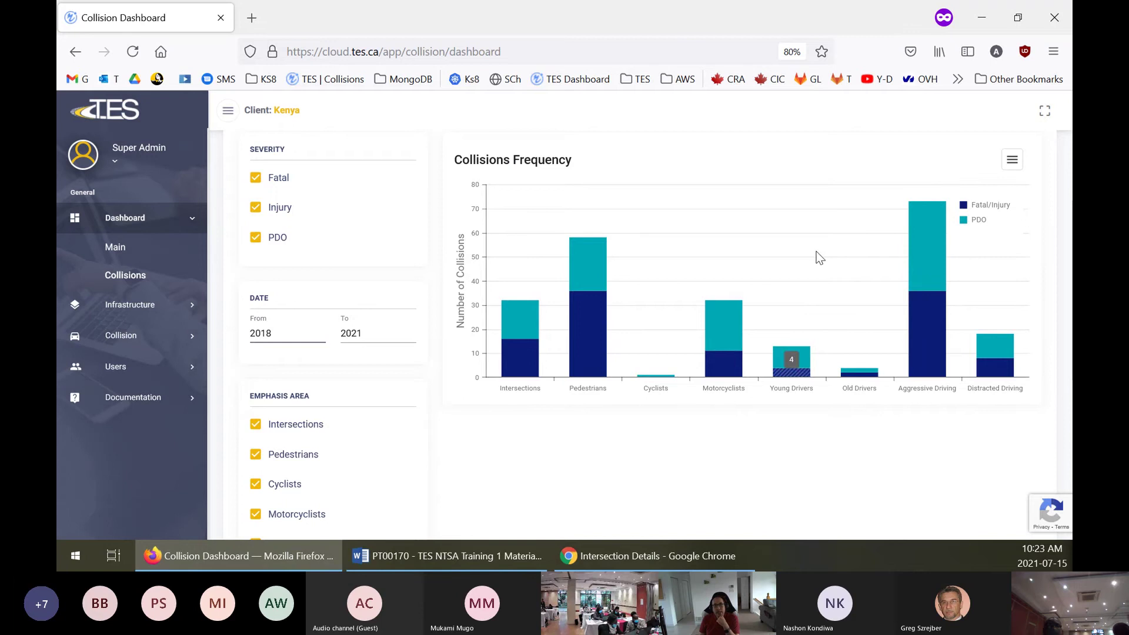
Limit the emphasis areas in the Collisions Frequency chart to Younger Drivers, Older Drivers and Aggressive Driving
{"action": "left_click", "coordinate": [1013, 160]}
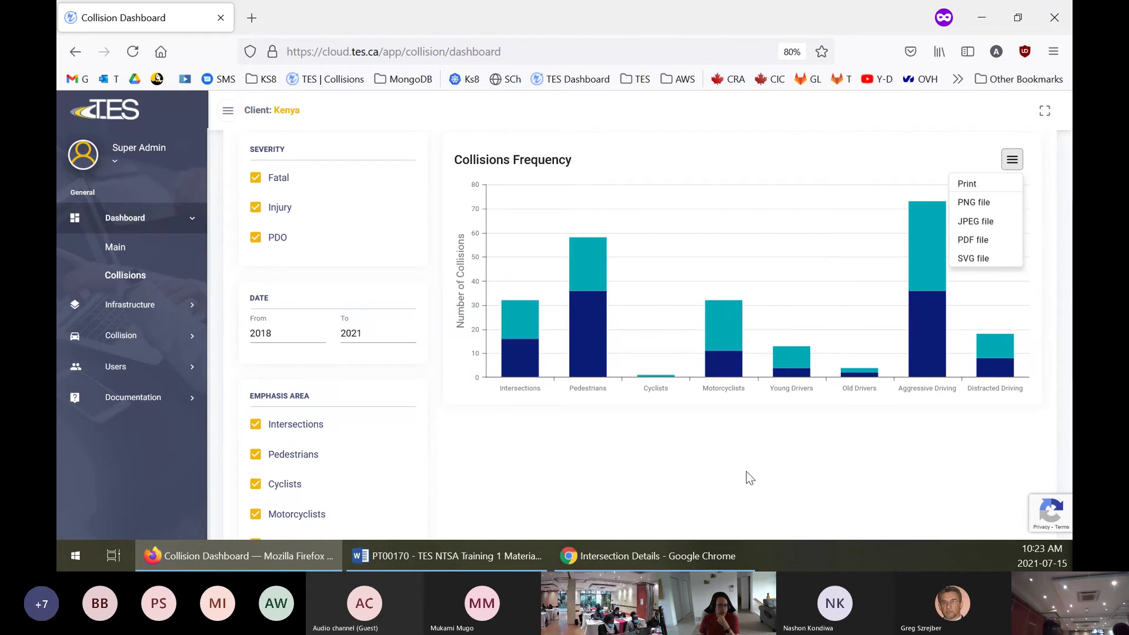
{"action": "scroll", "coordinate": [712, 419], "scroll_direction": "down", "scroll_amount": 4}
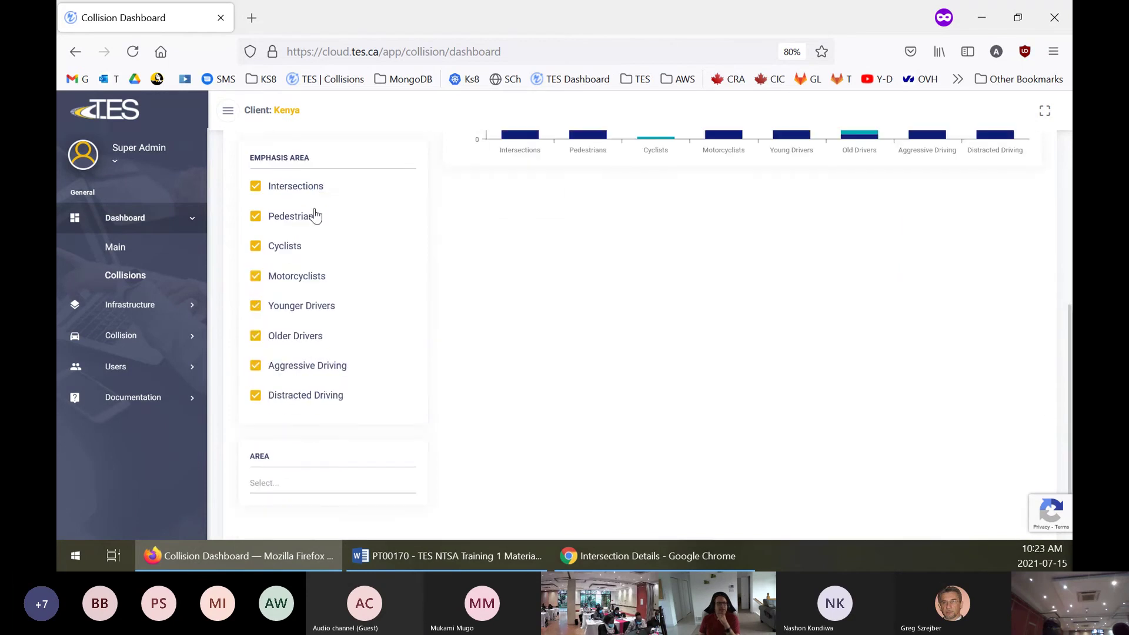
{"action": "left_click", "coordinate": [294, 186]}
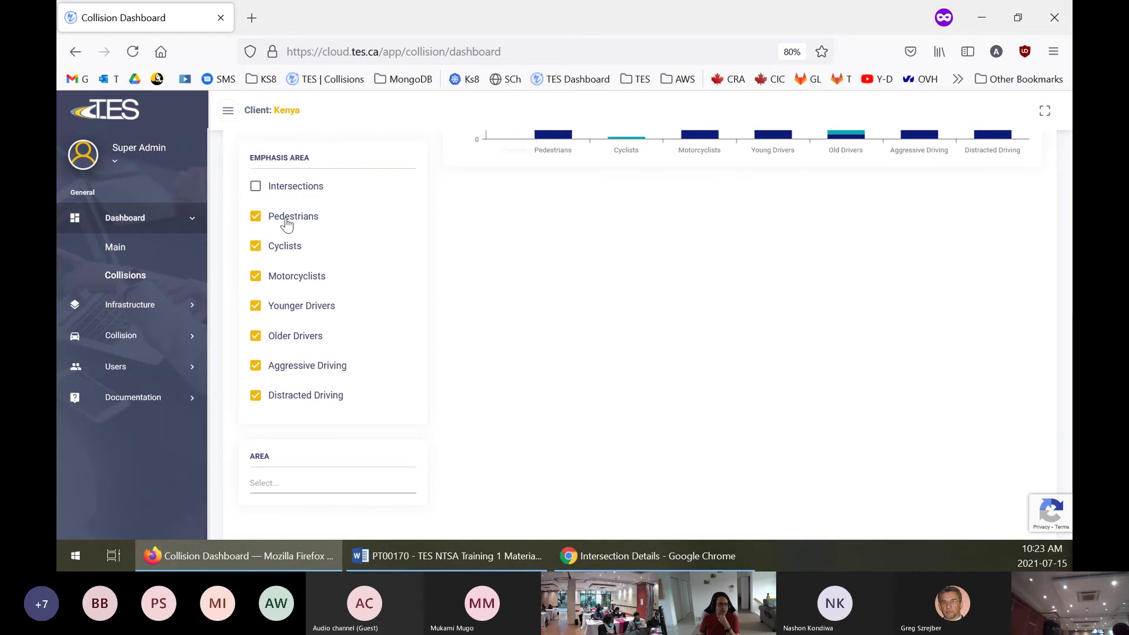
{"action": "left_click", "coordinate": [274, 311]}
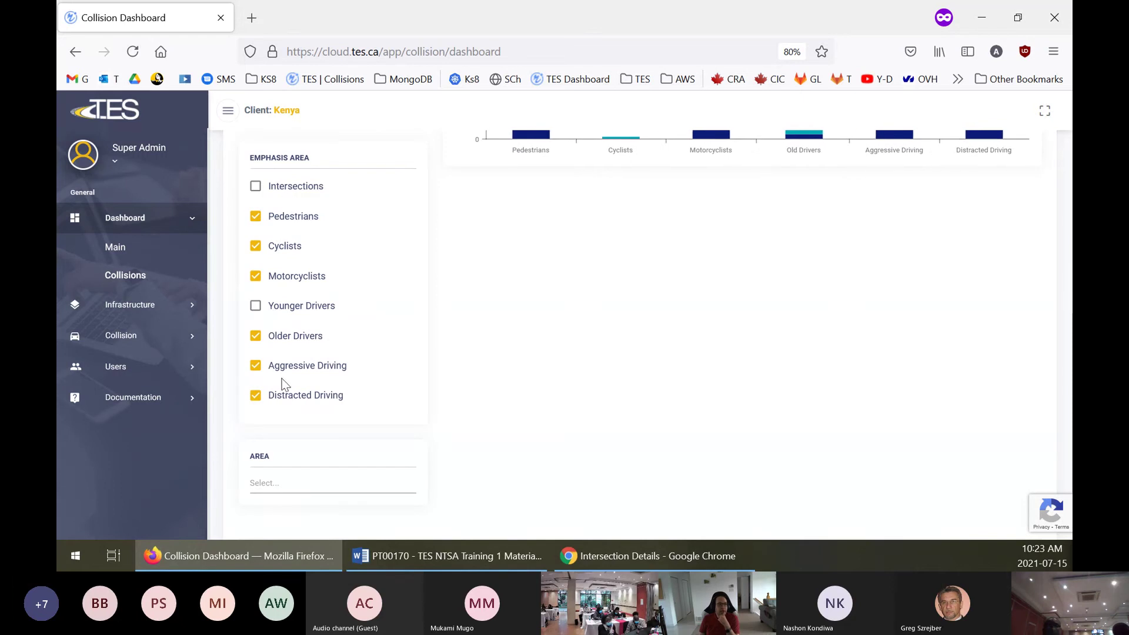
{"action": "left_click", "coordinate": [285, 399]}
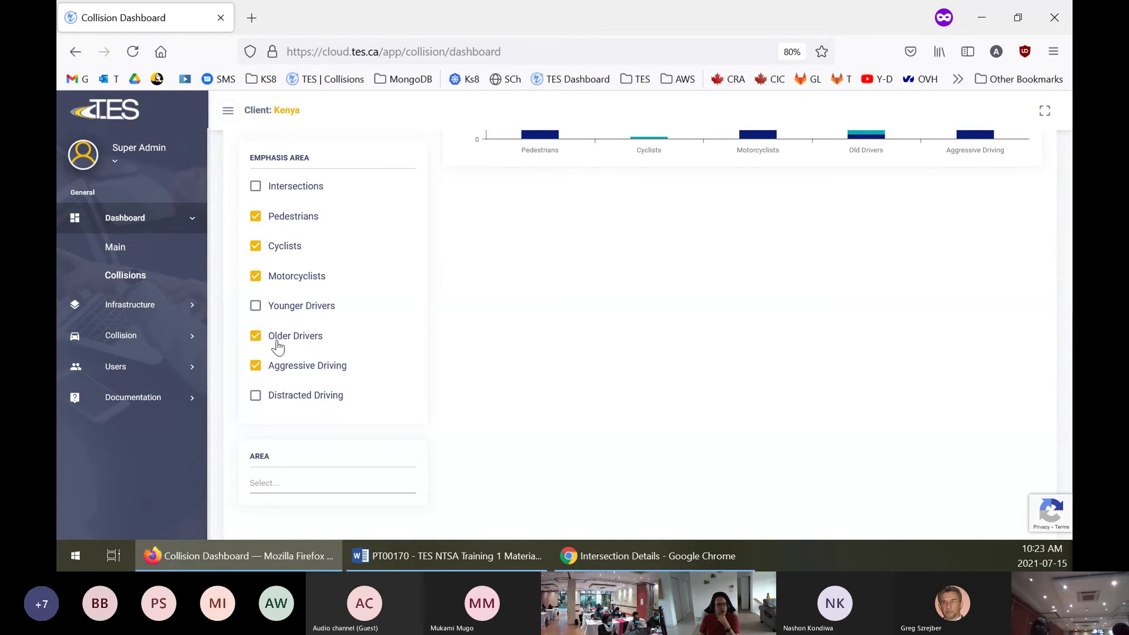
{"action": "left_click", "coordinate": [271, 306]}
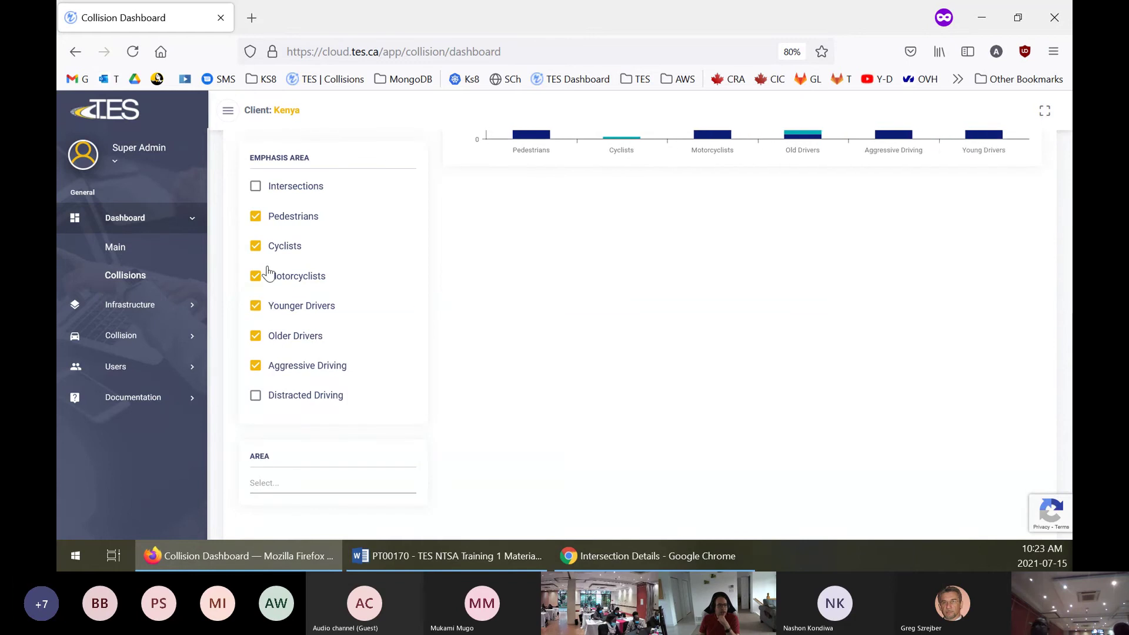
{"action": "left_click", "coordinate": [259, 278]}
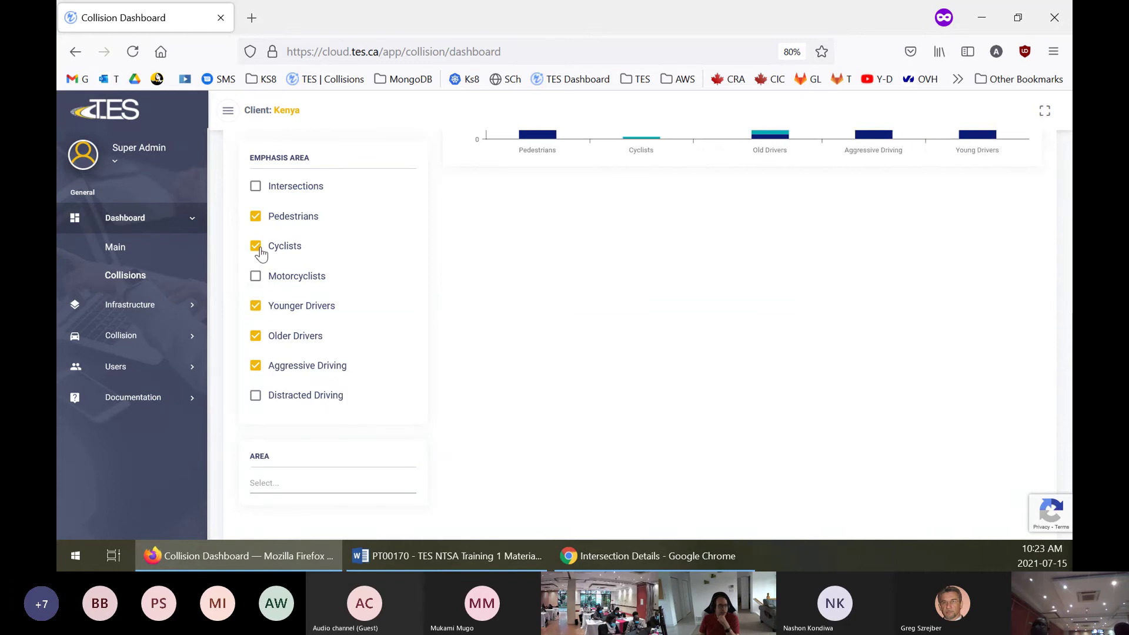
{"action": "left_click", "coordinate": [256, 247]}
{"action": "left_click", "coordinate": [256, 217]}
Export the filtered Collisions Frequency chart as a PNG file, view the image in Photos and close it
{"action": "scroll", "coordinate": [709, 212], "scroll_direction": "up", "scroll_amount": 6}
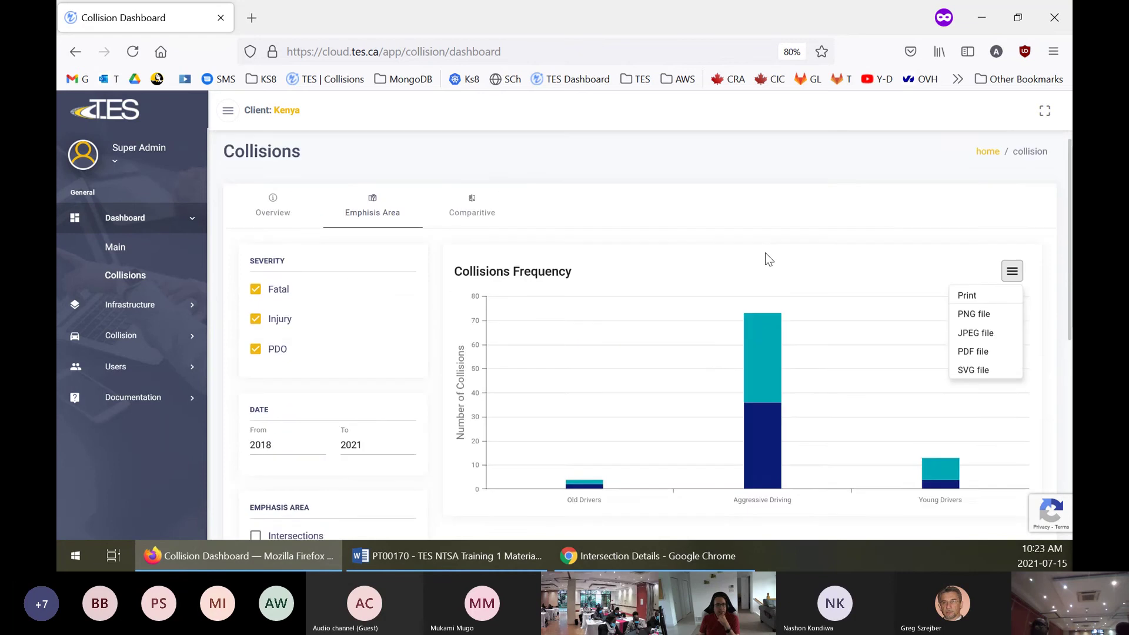
{"action": "left_click", "coordinate": [973, 321]}
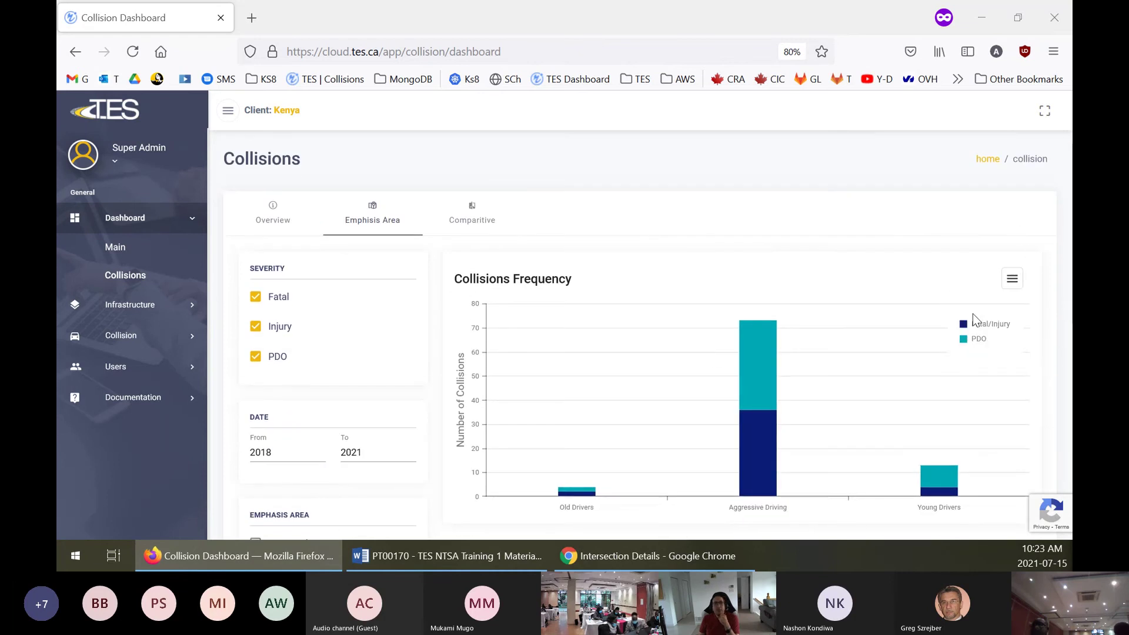
{"action": "left_click", "coordinate": [575, 504]}
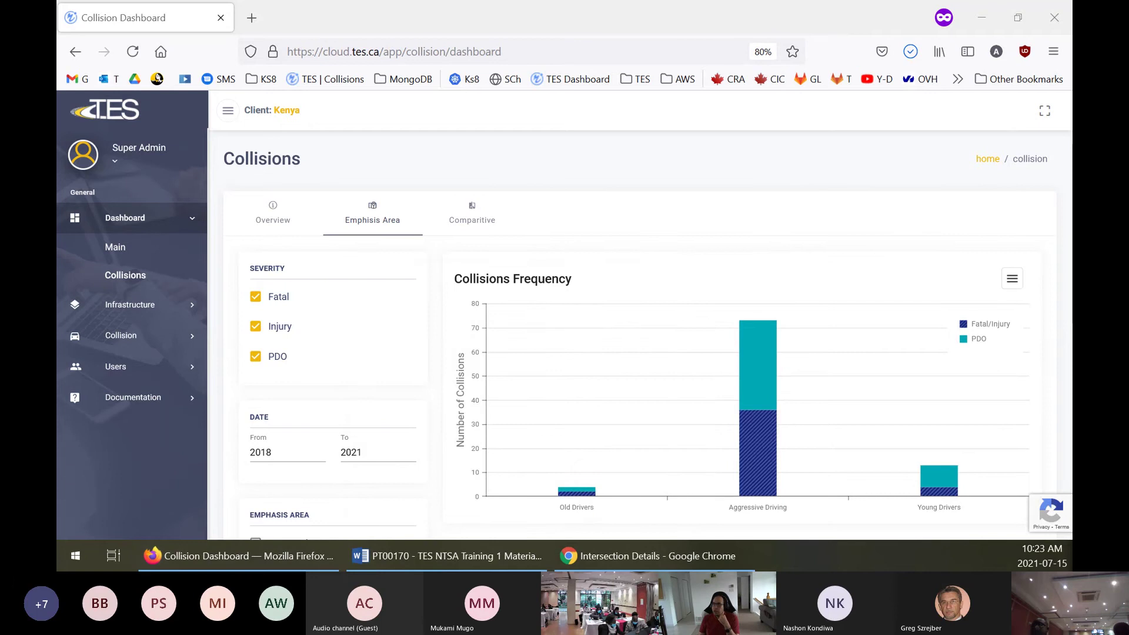
{"action": "left_click_drag", "start_coordinate": [509, 328], "coordinate": [388, 120]}
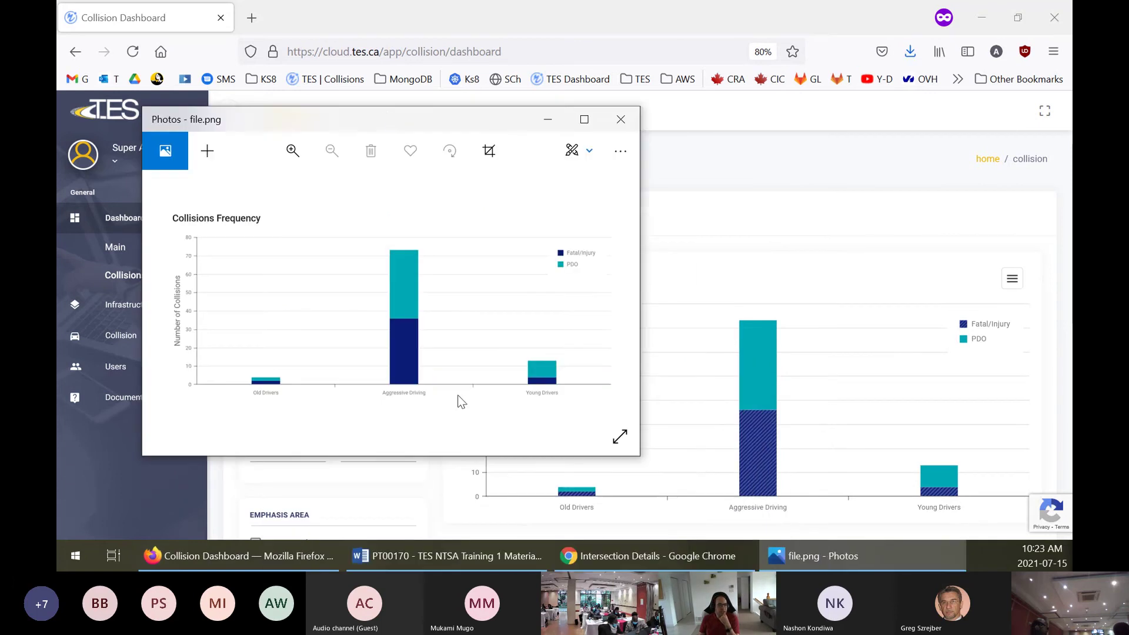
{"action": "left_click", "coordinate": [608, 130]}
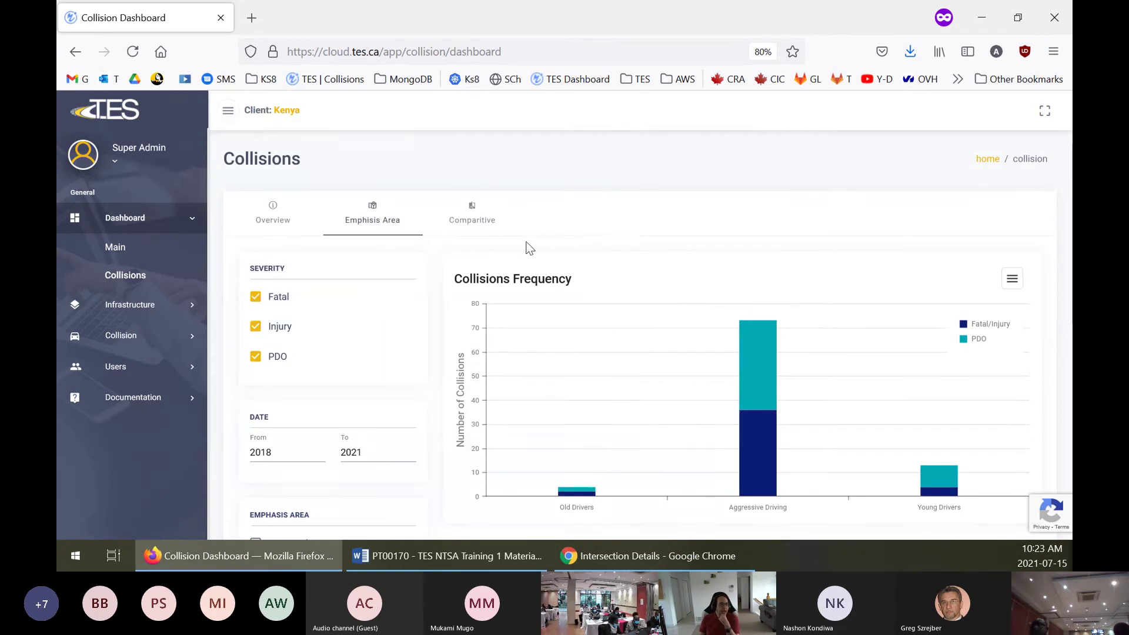
Show the dashboard's Comparative view with its Before Period and After Period date filters
{"action": "scroll", "coordinate": [497, 247], "scroll_direction": "down", "scroll_amount": 3}
{"action": "scroll", "coordinate": [471, 244], "scroll_direction": "up", "scroll_amount": 3}
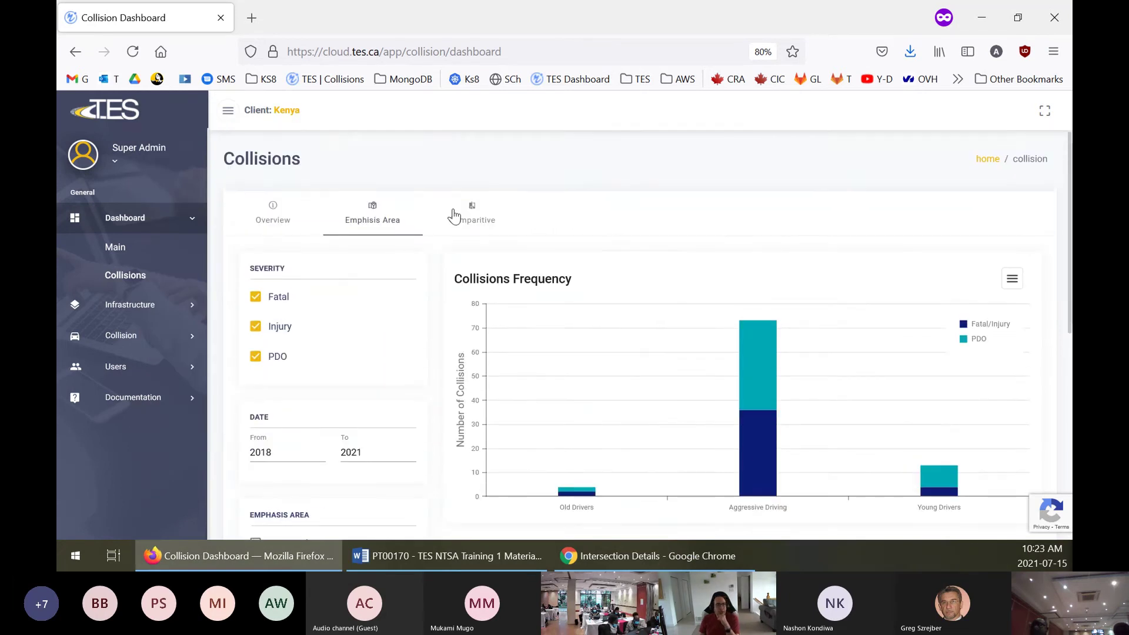
{"action": "left_click", "coordinate": [471, 233]}
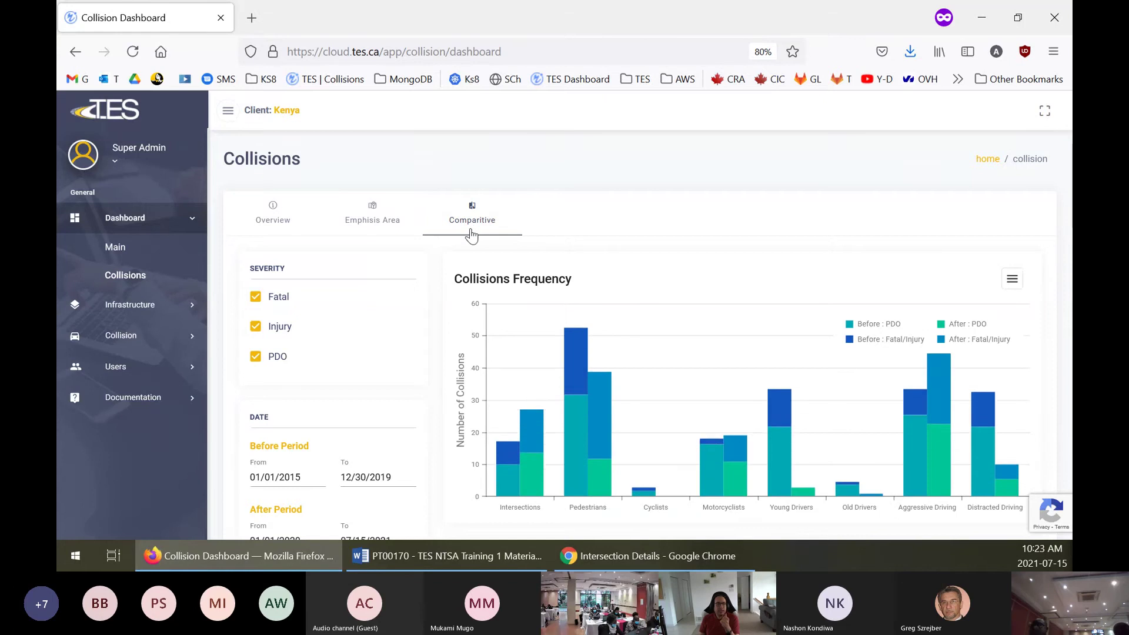
{"action": "scroll", "coordinate": [413, 255], "scroll_direction": "down", "scroll_amount": 2}
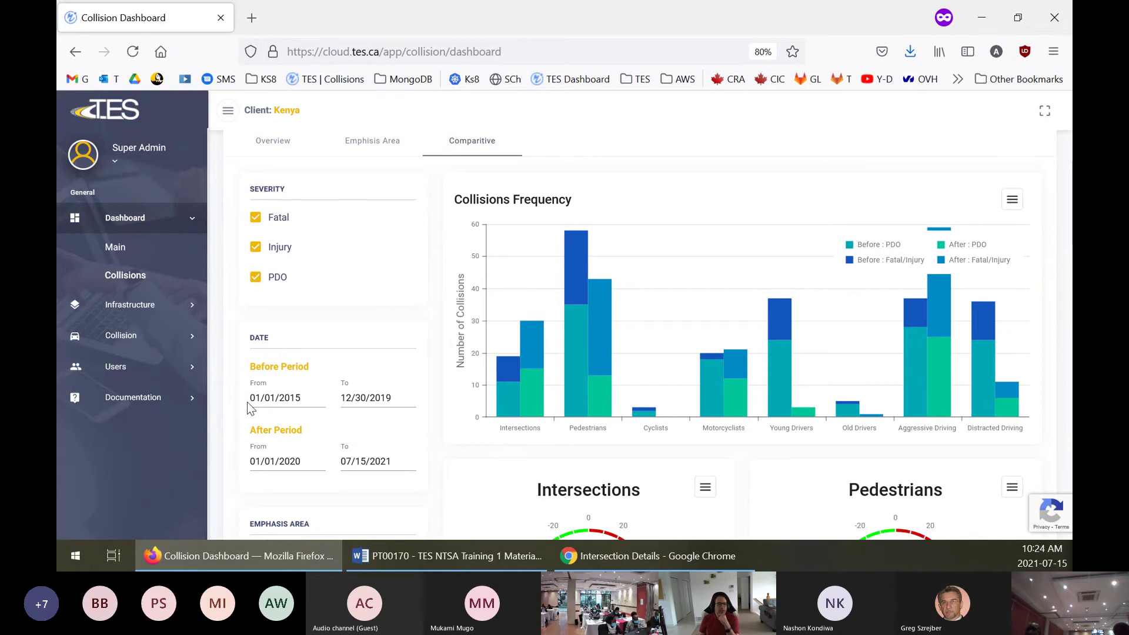
View the start-date calendars of the Before Period and the After Period, cancel each one, and look over the Emphasis Area filter list
{"action": "left_click", "coordinate": [293, 400]}
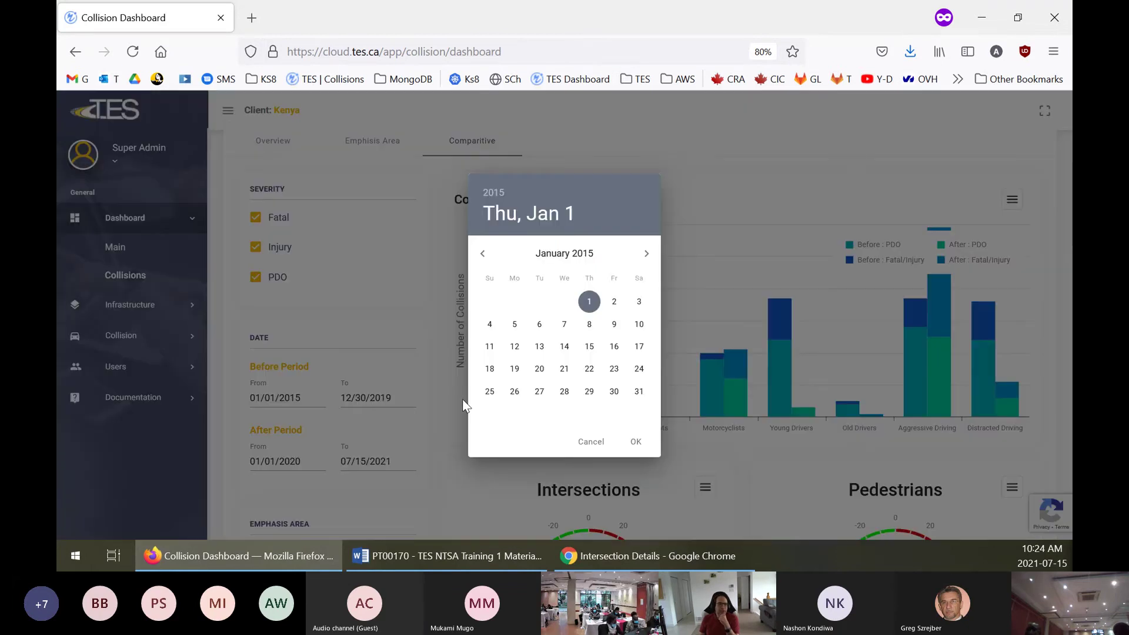
{"action": "left_click", "coordinate": [583, 440]}
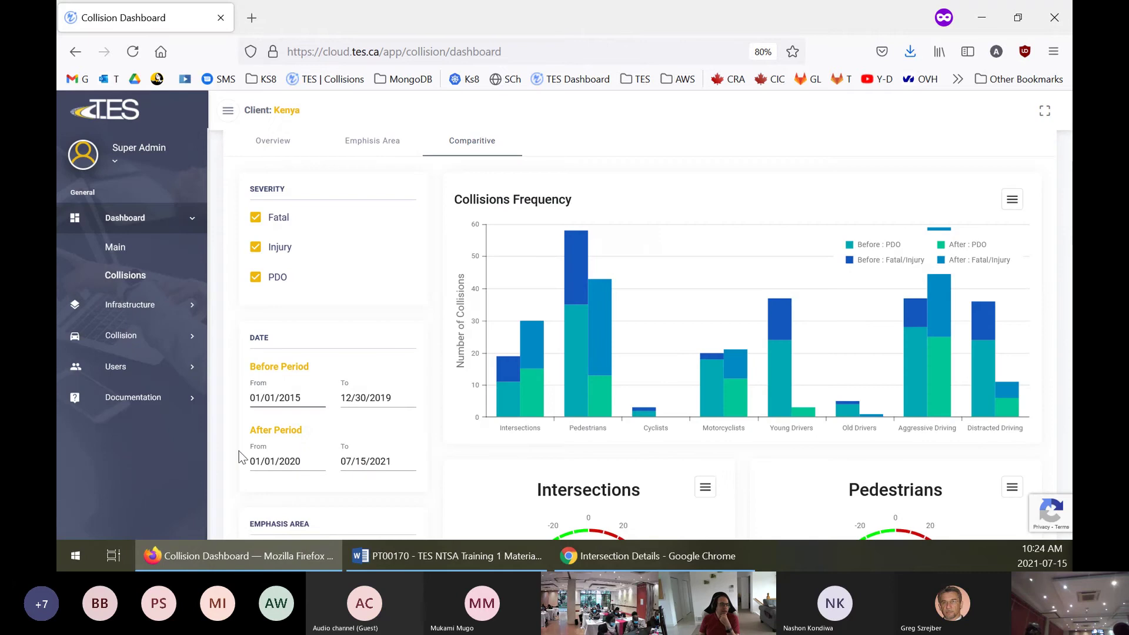
{"action": "scroll", "coordinate": [235, 451], "scroll_direction": "down", "scroll_amount": 2}
{"action": "left_click", "coordinate": [271, 384]}
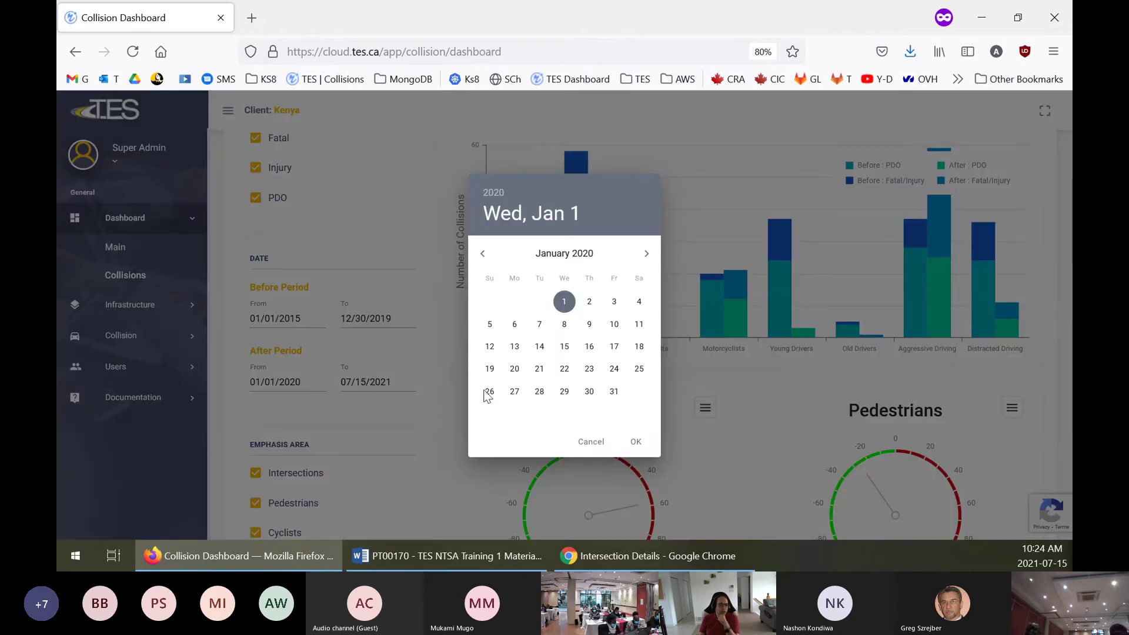
{"action": "left_click", "coordinate": [596, 442]}
{"action": "scroll", "coordinate": [380, 352], "scroll_direction": "down", "scroll_amount": 4}
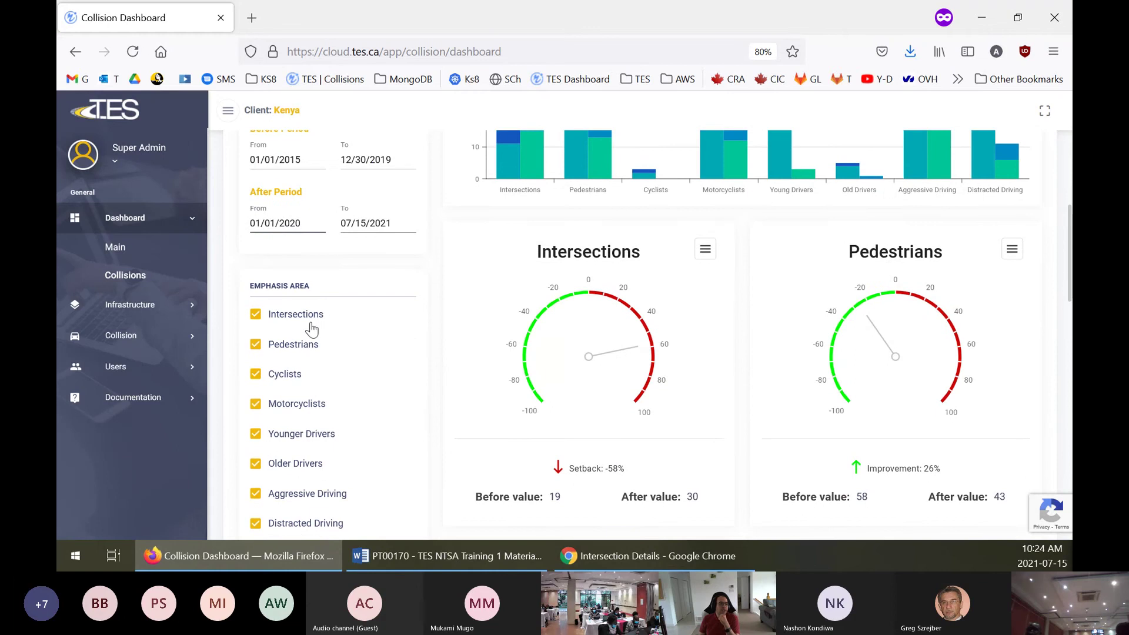
{"action": "scroll", "coordinate": [331, 376], "scroll_direction": "up", "scroll_amount": 6}
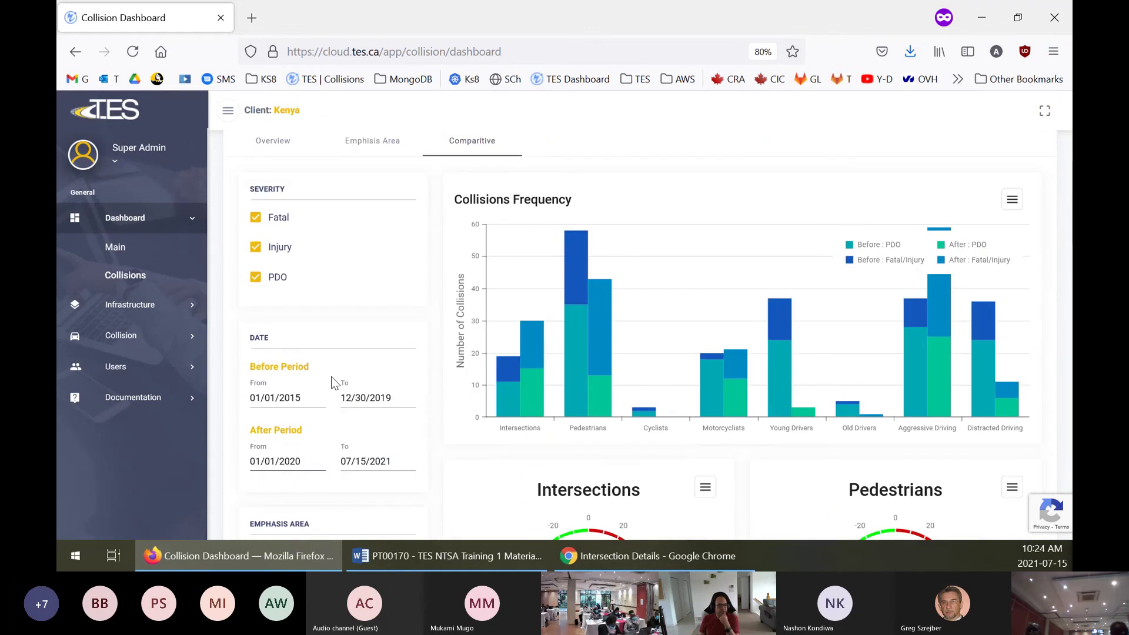
{"action": "scroll", "coordinate": [331, 376], "scroll_direction": "down", "scroll_amount": 2}
{"action": "scroll", "coordinate": [329, 378], "scroll_direction": "up", "scroll_amount": 2}
{"action": "scroll", "coordinate": [330, 379], "scroll_direction": "up", "scroll_amount": 2}
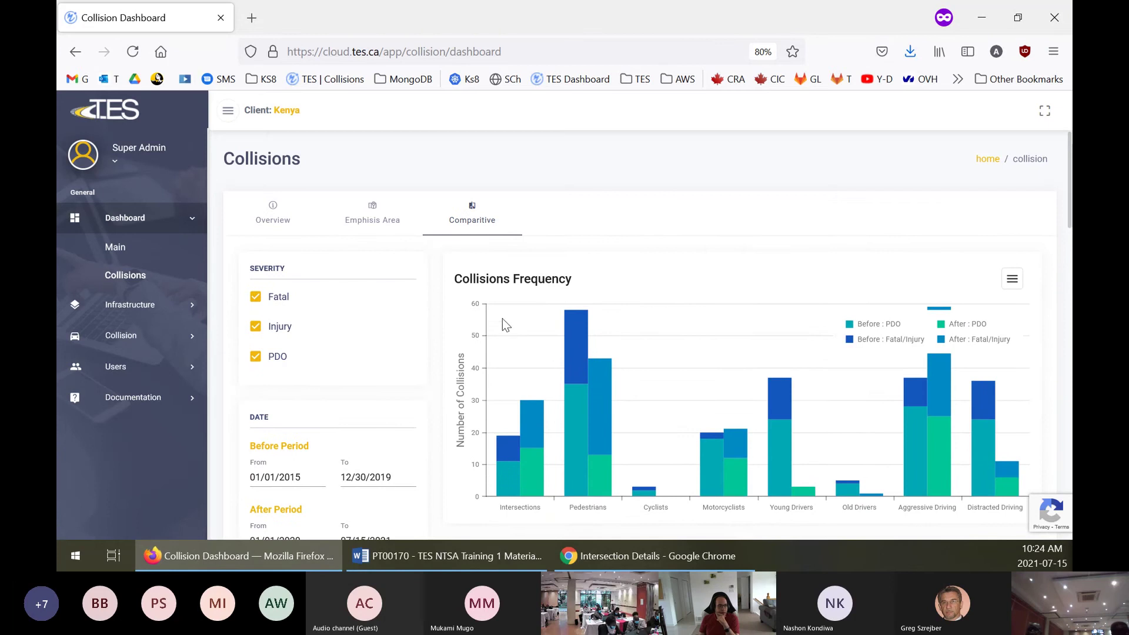
Examine the before and after bars in the Comparative Collisions Frequency chart and the Intersections and Pedestrians gauges
{"action": "scroll", "coordinate": [502, 319], "scroll_direction": "down", "scroll_amount": 2}
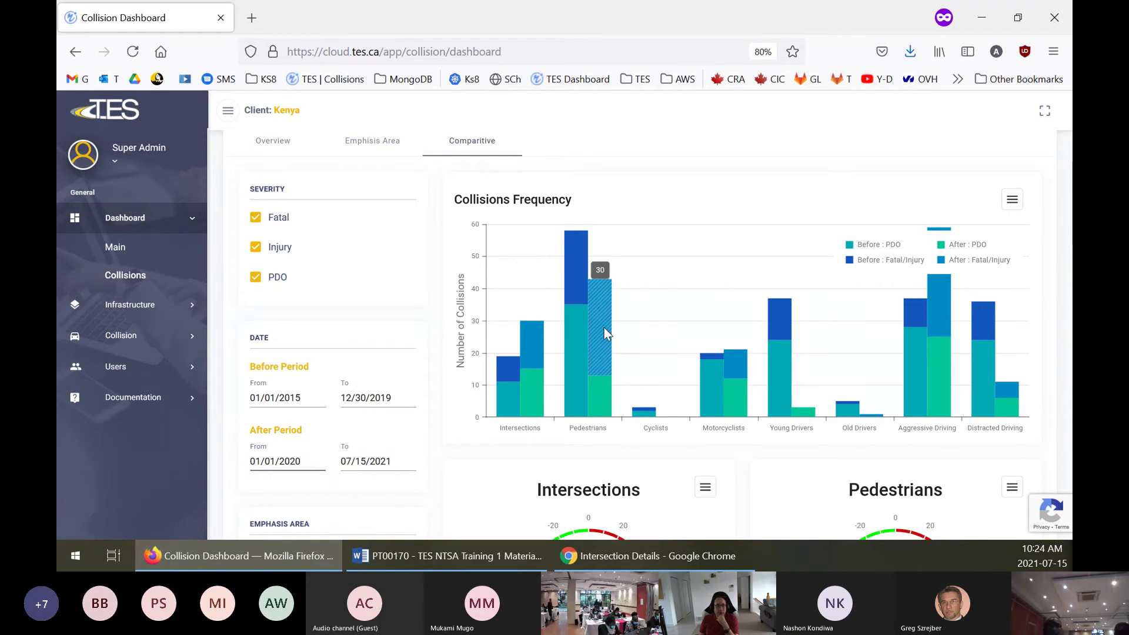
{"action": "scroll", "coordinate": [576, 253], "scroll_direction": "down", "scroll_amount": 3}
{"action": "scroll", "coordinate": [575, 245], "scroll_direction": "up", "scroll_amount": 2}
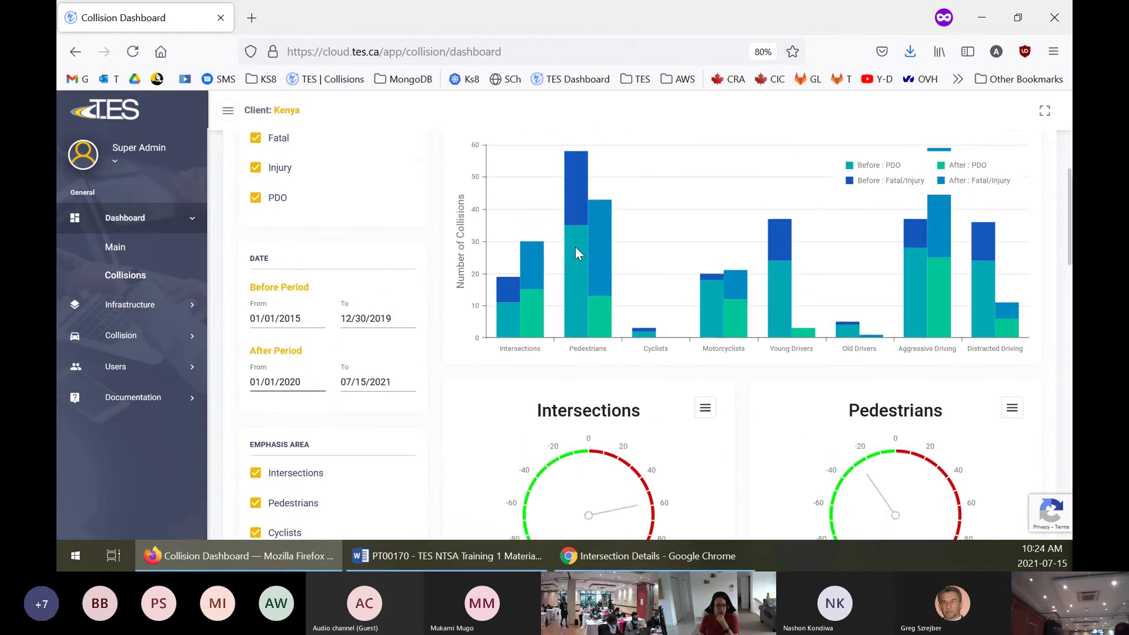
{"action": "scroll", "coordinate": [575, 246], "scroll_direction": "down", "scroll_amount": 1}
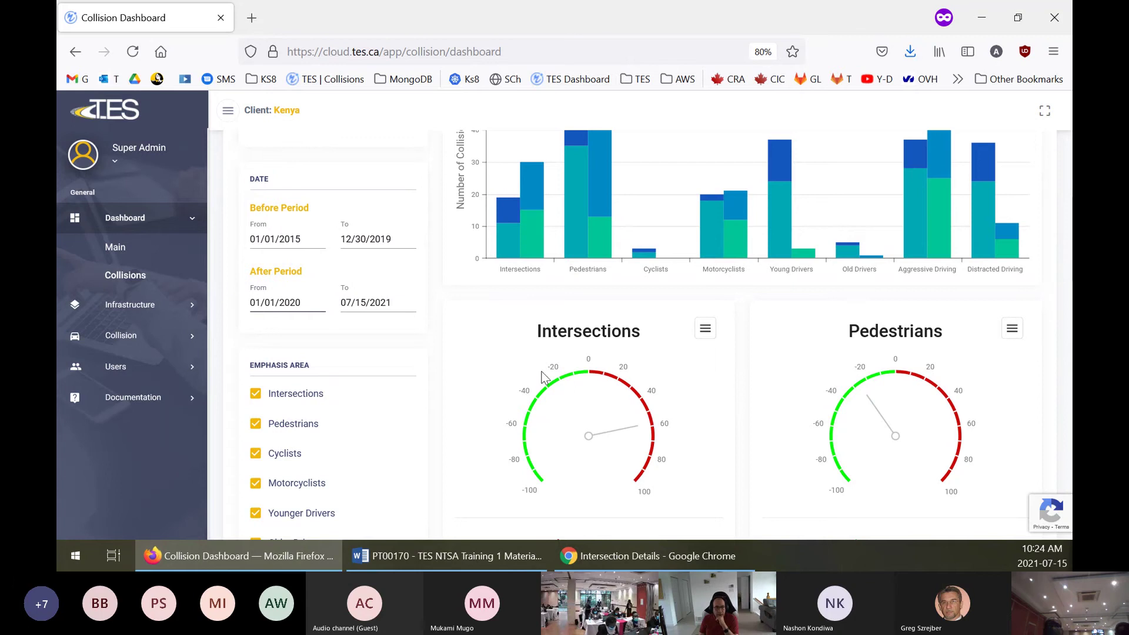
{"action": "scroll", "coordinate": [612, 376], "scroll_direction": "down", "scroll_amount": 1}
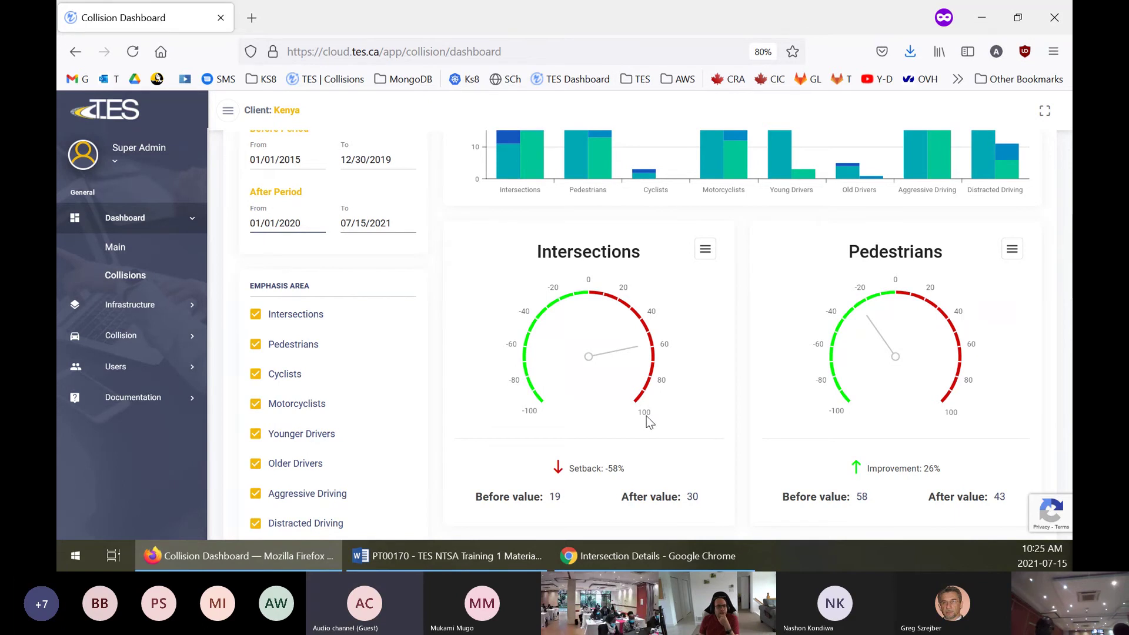
{"action": "scroll", "coordinate": [646, 415], "scroll_direction": "up", "scroll_amount": 4}
{"action": "scroll", "coordinate": [537, 351], "scroll_direction": "up", "scroll_amount": 2}
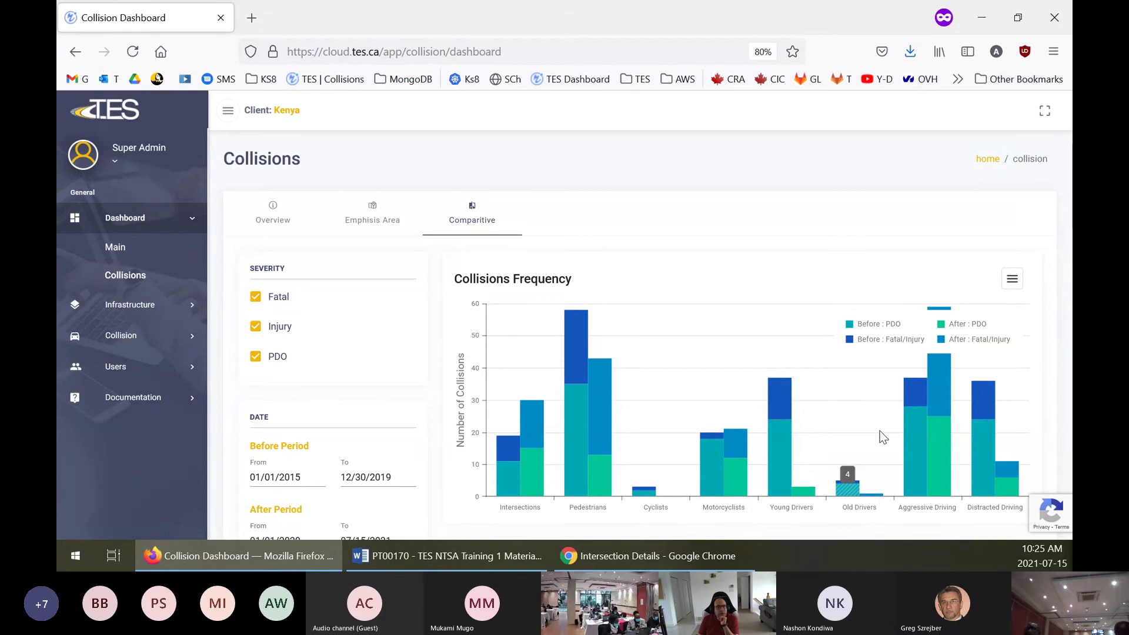
Show the Emphasis Area Collisions Frequency chart for contrast and return to the Comparative view
{"action": "mouse_move", "coordinate": [797, 7]}
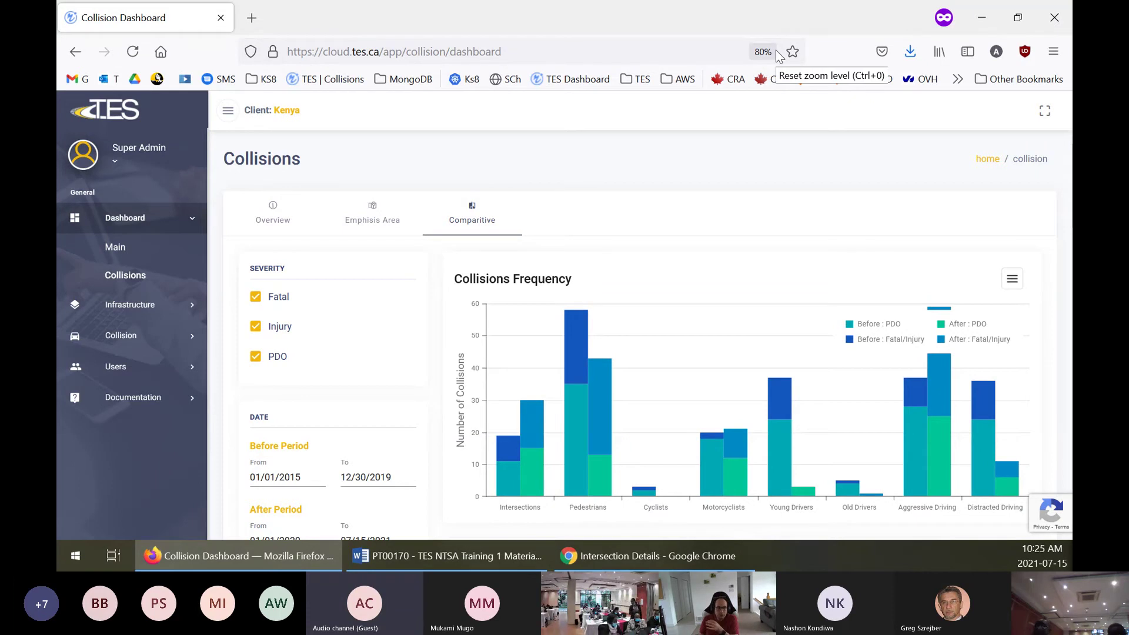
{"action": "left_click", "coordinate": [363, 225]}
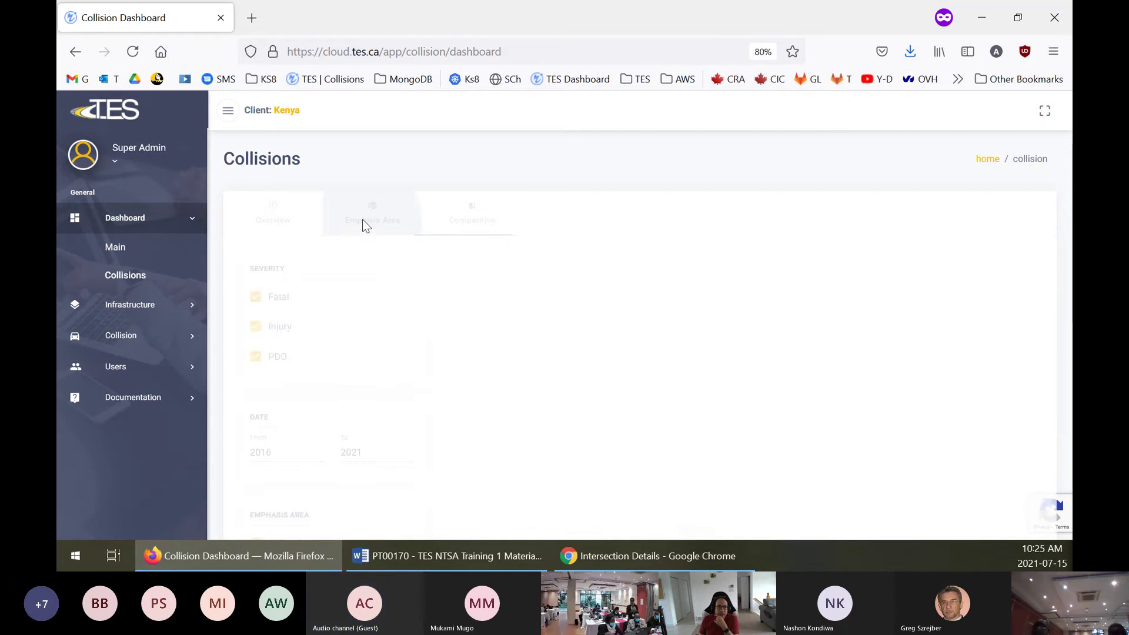
{"action": "scroll", "coordinate": [397, 274], "scroll_direction": "down", "scroll_amount": 2}
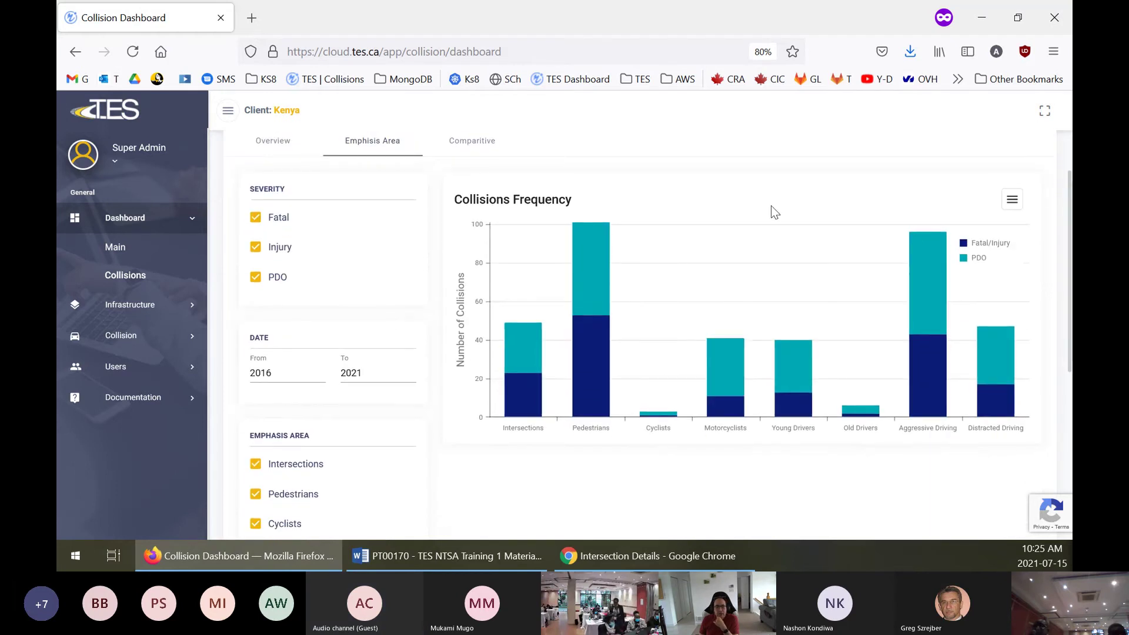
{"action": "mouse_move", "coordinate": [922, 237]}
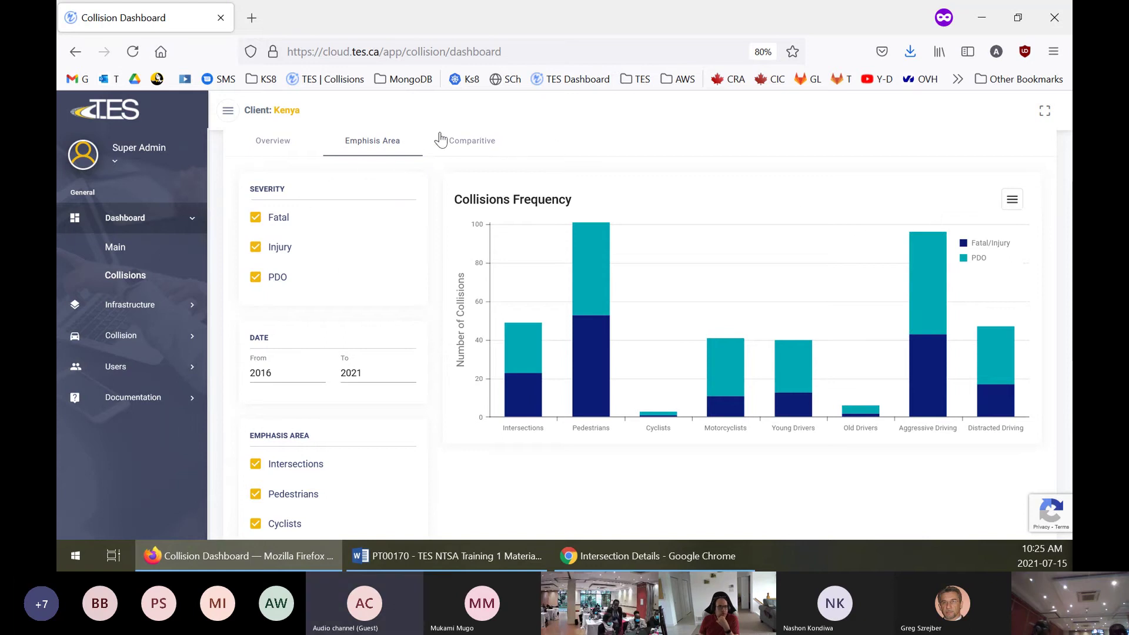
{"action": "left_click", "coordinate": [466, 147]}
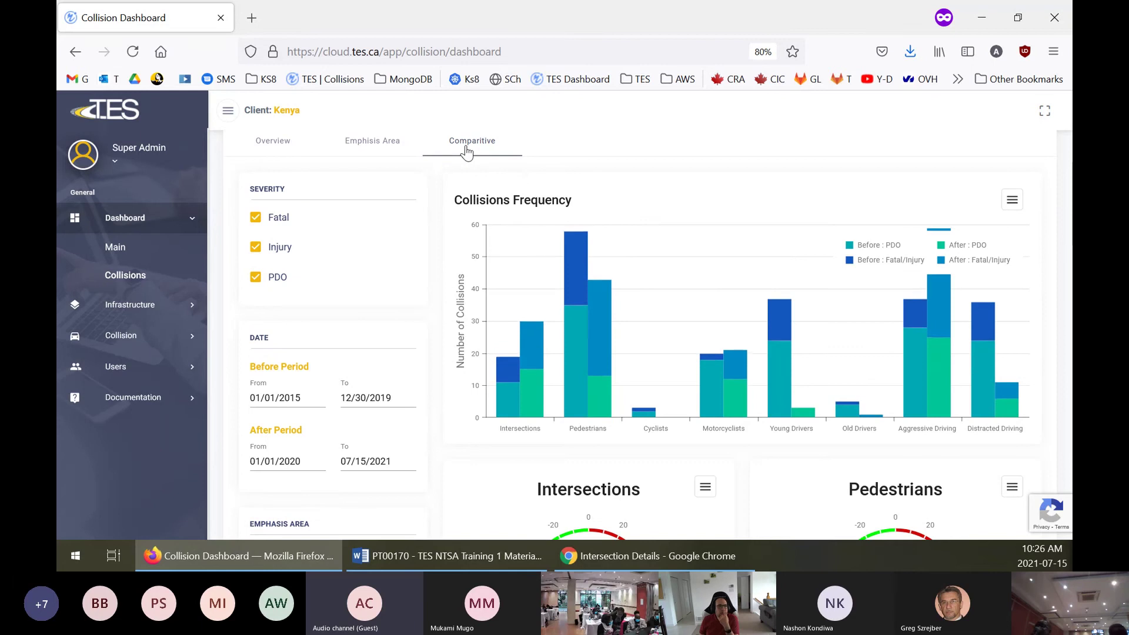
{"action": "scroll", "coordinate": [390, 291], "scroll_direction": "up", "scroll_amount": 2}
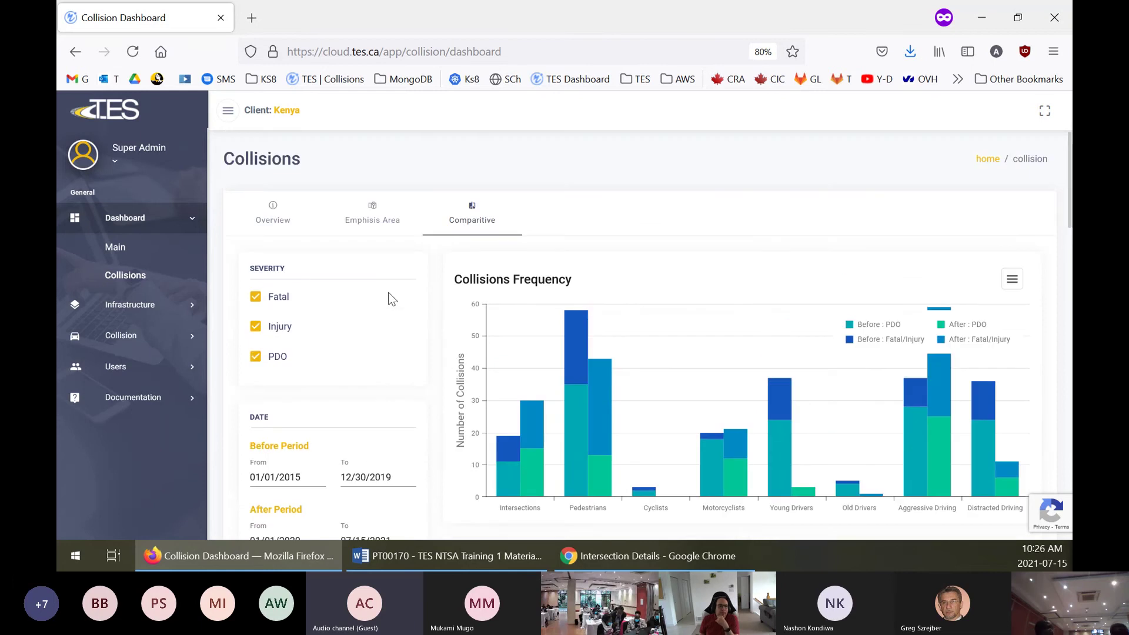
{"action": "scroll", "coordinate": [477, 275], "scroll_direction": "down", "scroll_amount": 2}
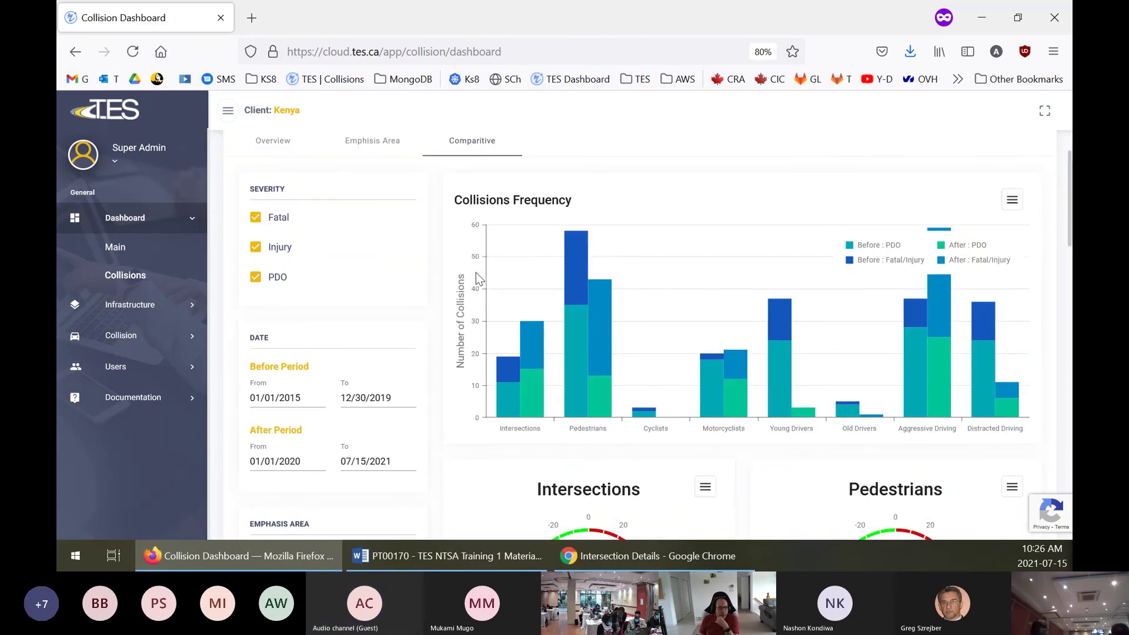
Examine the Intersections bars against the Before Period and After Period filters, and view the Before Period start-date calendar, cancelling it
{"action": "scroll", "coordinate": [467, 280], "scroll_direction": "down", "scroll_amount": 2}
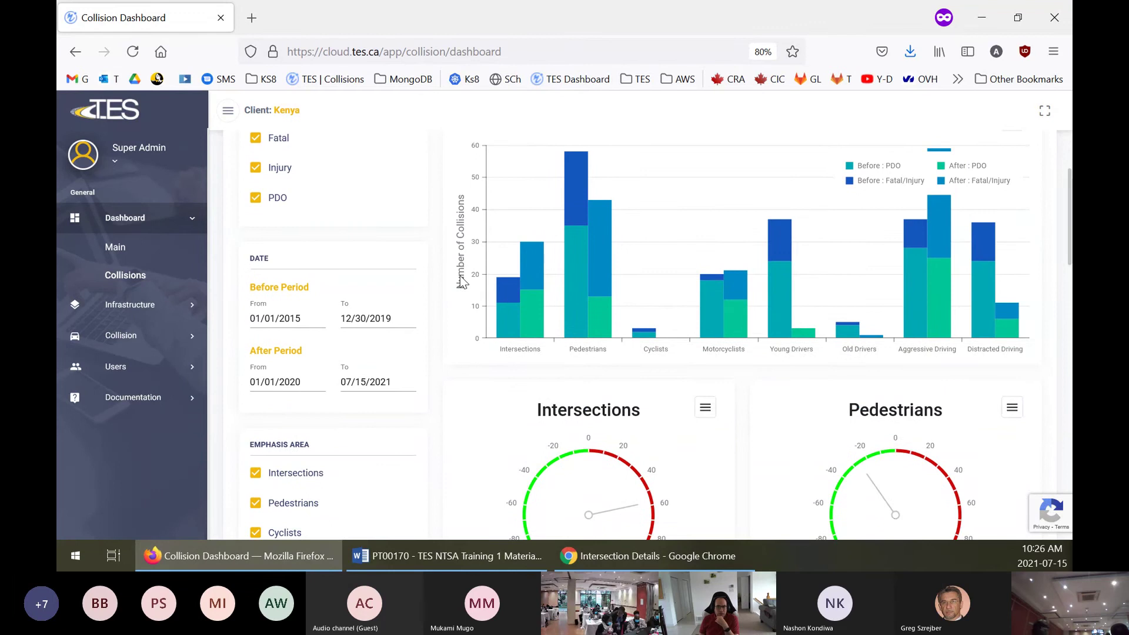
{"action": "mouse_move", "coordinate": [515, 334]}
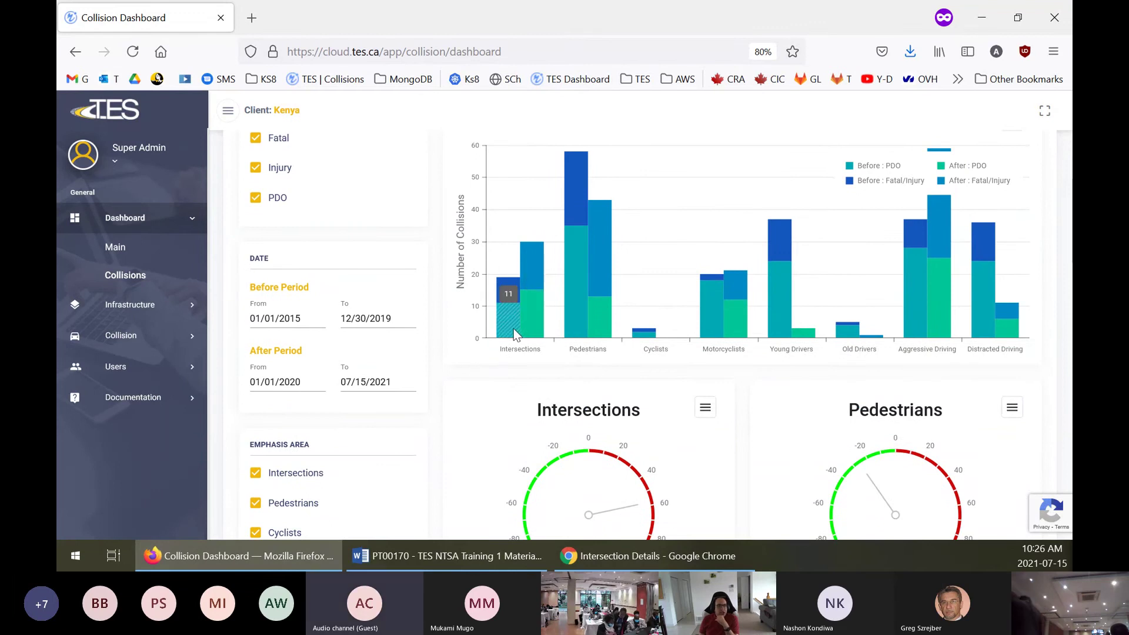
{"action": "mouse_move", "coordinate": [509, 298]}
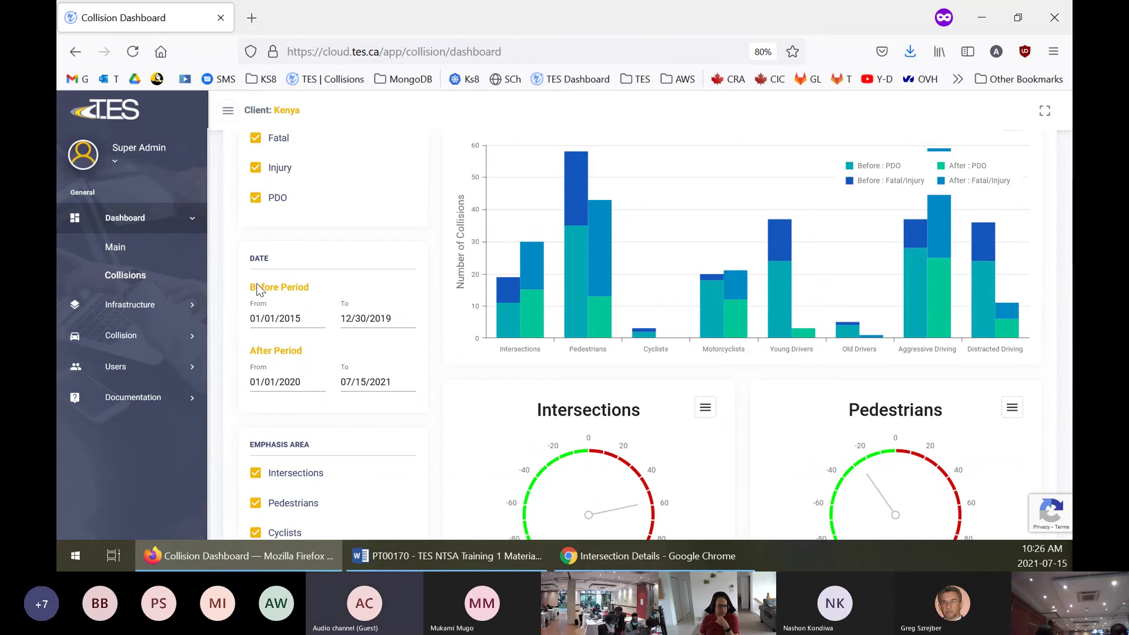
{"action": "left_click_drag", "start_coordinate": [249, 286], "coordinate": [329, 286]}
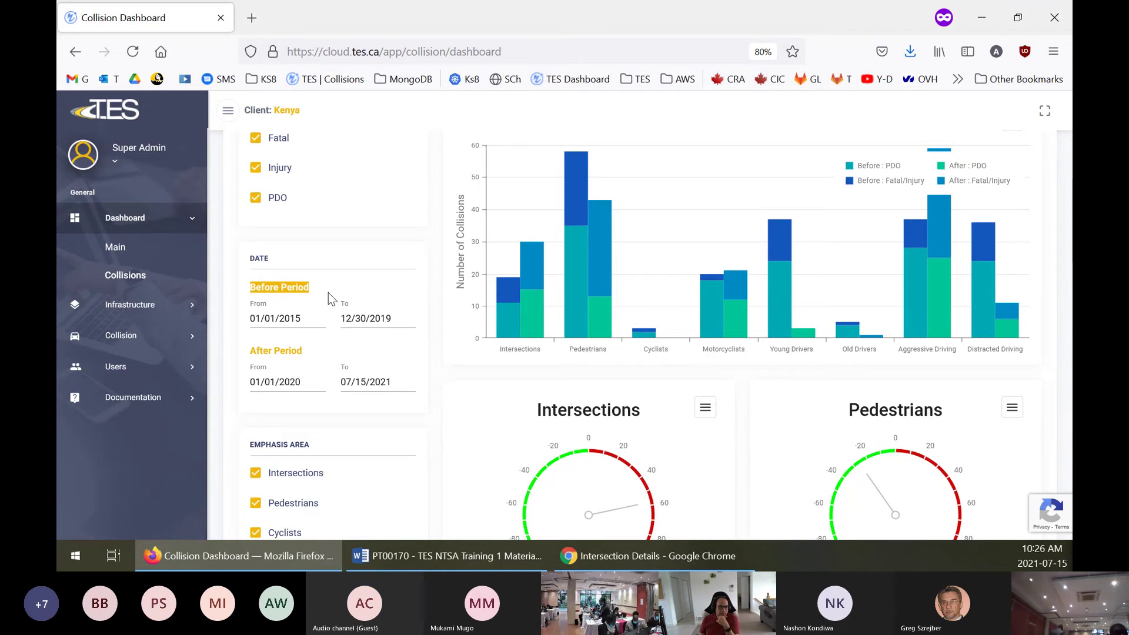
{"action": "left_click_drag", "start_coordinate": [237, 350], "coordinate": [312, 347]}
{"action": "mouse_move", "coordinate": [527, 297]}
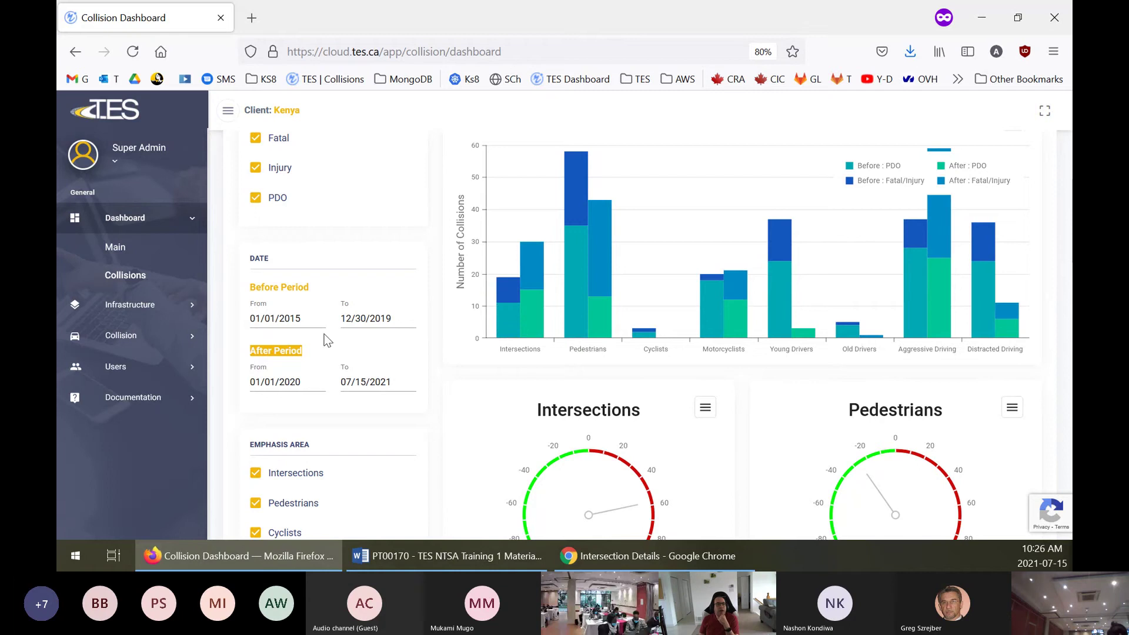
{"action": "left_click", "coordinate": [282, 319]}
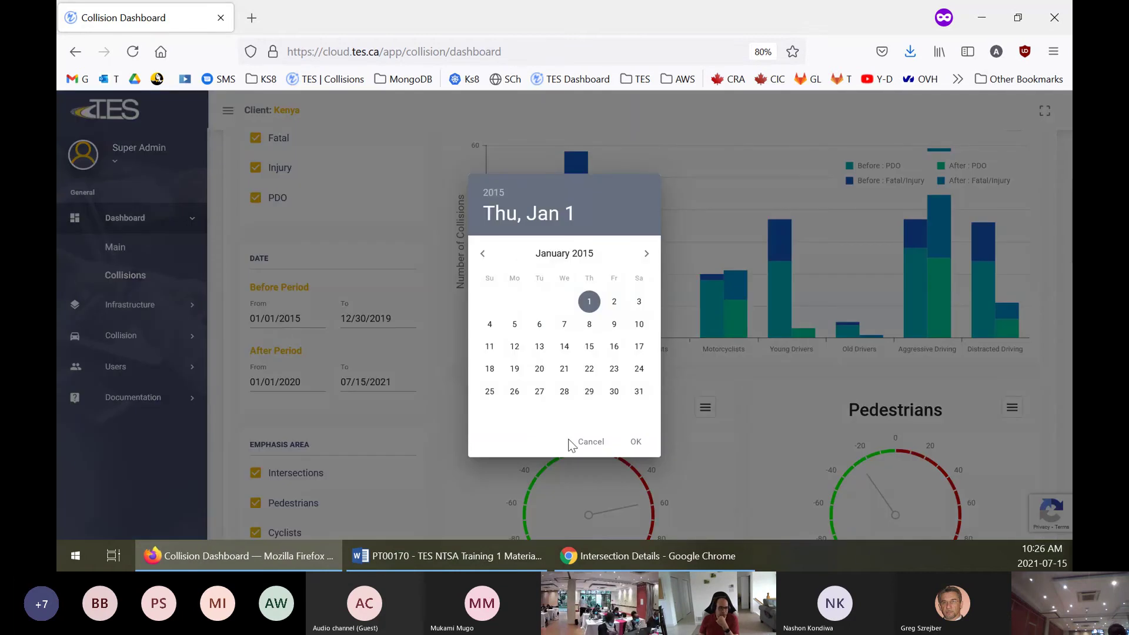
{"action": "left_click", "coordinate": [591, 442]}
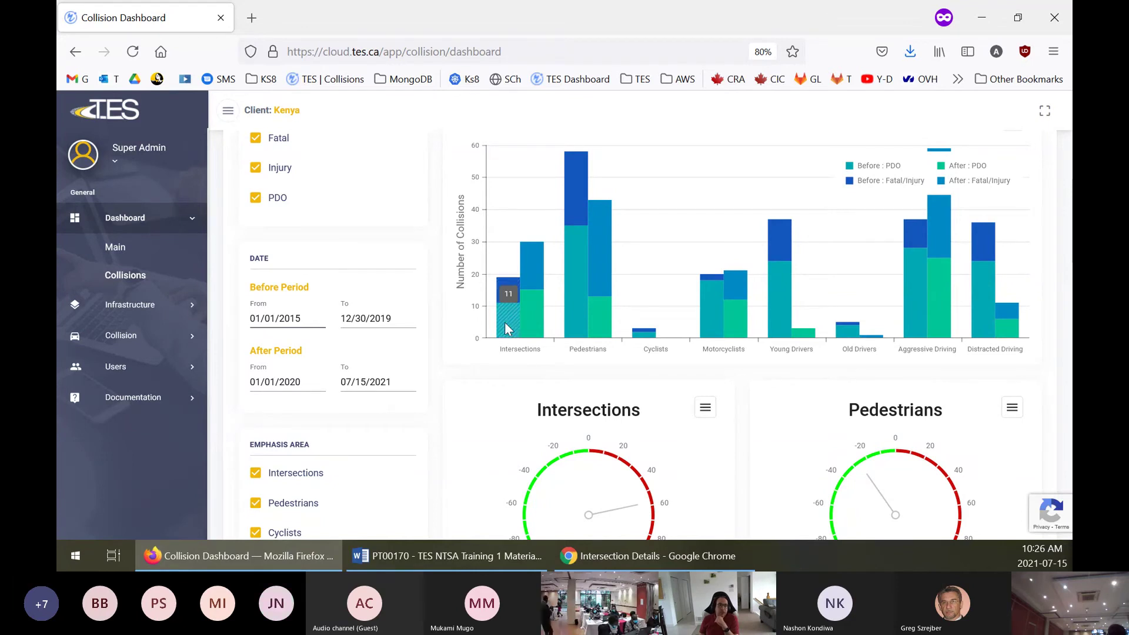
Compare the before and after values under the Intersections and Pedestrians gauges, highlighting both Pedestrians values
{"action": "scroll", "coordinate": [530, 291], "scroll_direction": "down", "scroll_amount": 1}
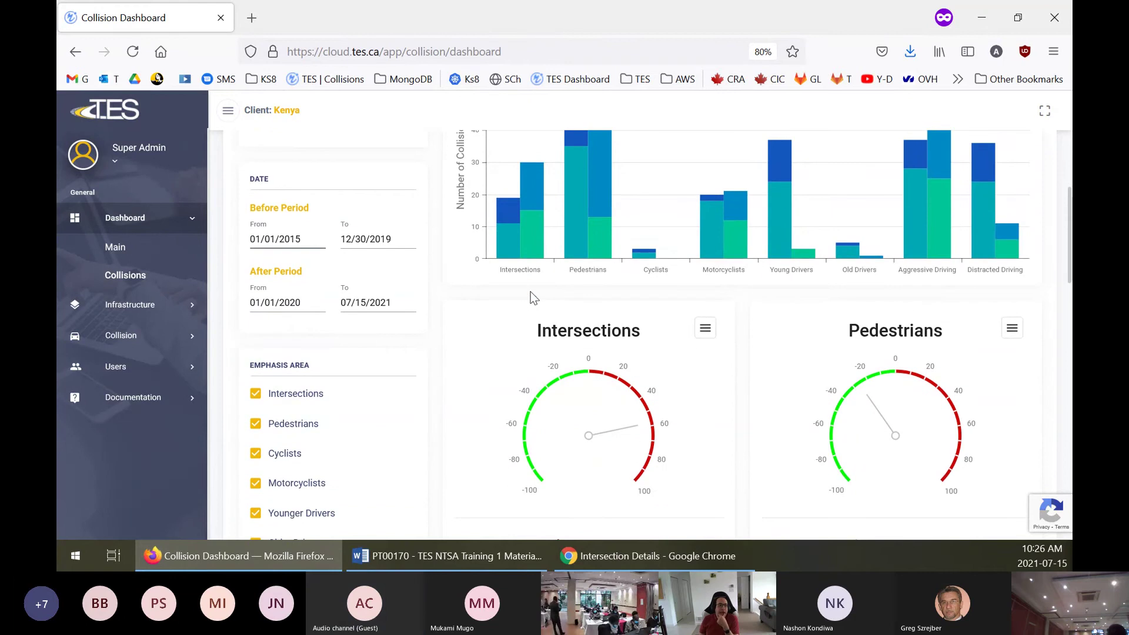
{"action": "scroll", "coordinate": [509, 327], "scroll_direction": "down", "scroll_amount": 1}
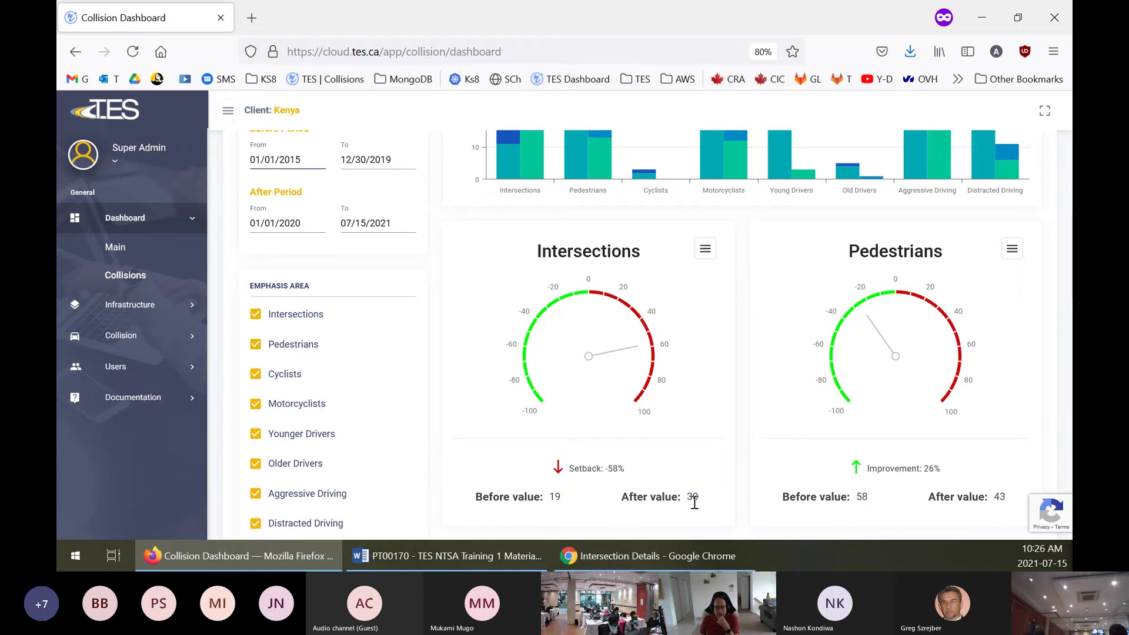
{"action": "scroll", "coordinate": [779, 385], "scroll_direction": "up", "scroll_amount": 2}
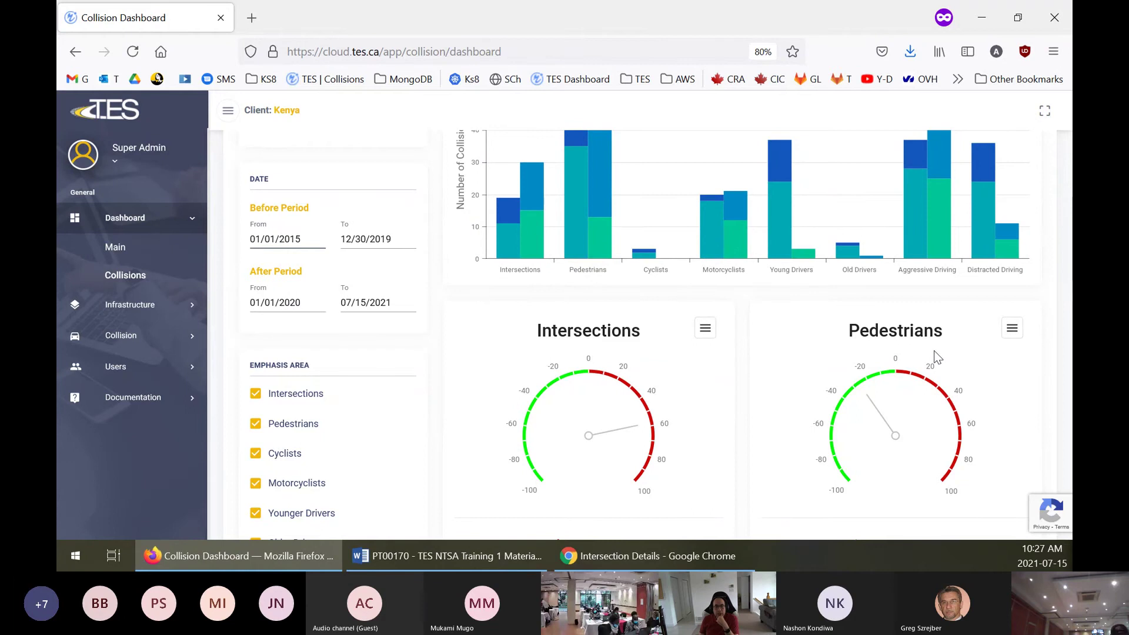
{"action": "scroll", "coordinate": [920, 347], "scroll_direction": "down", "scroll_amount": 2}
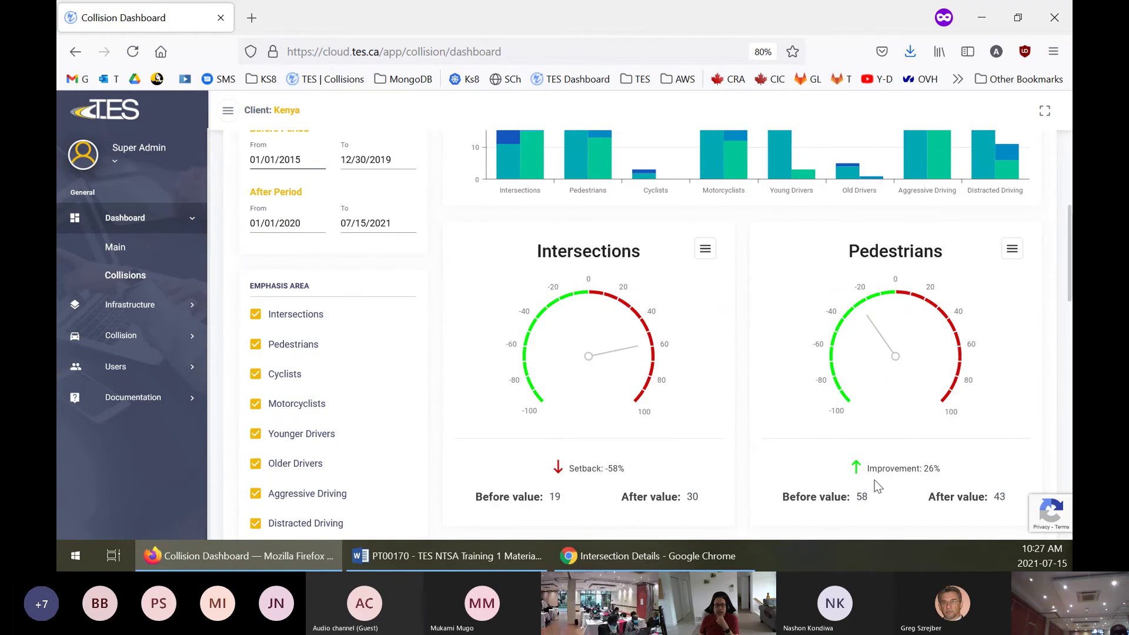
{"action": "double_click", "coordinate": [861, 497]}
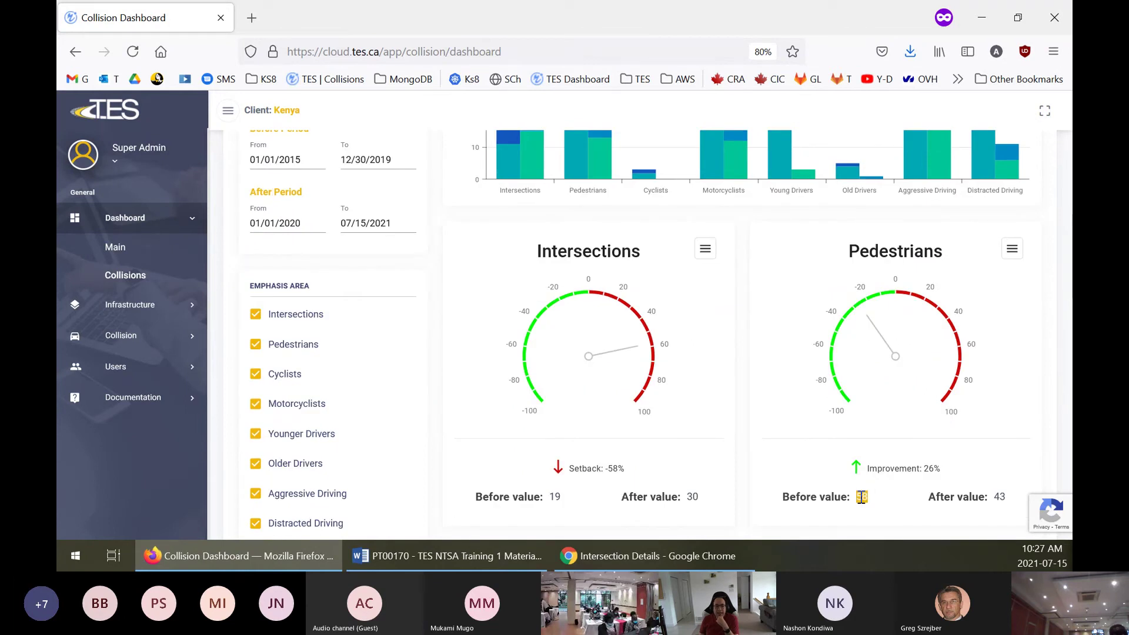
{"action": "double_click", "coordinate": [999, 497]}
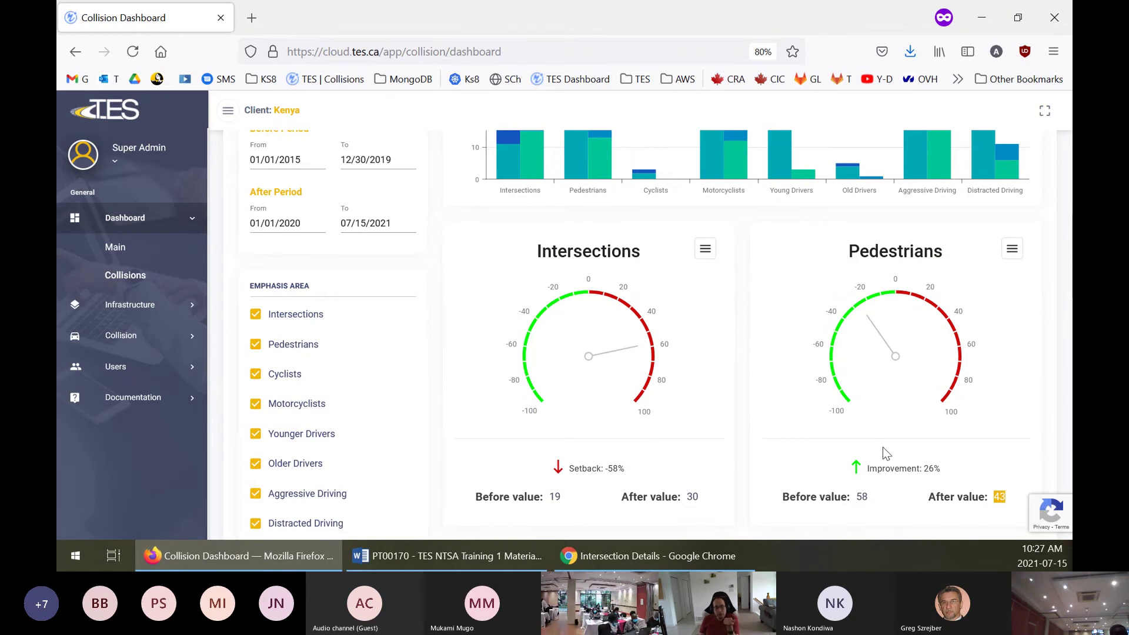
Read the PDO and Fatal/Injury values of the Pedestrians before and after bars in the Collisions Frequency chart
{"action": "scroll", "coordinate": [749, 296], "scroll_direction": "up", "scroll_amount": 5}
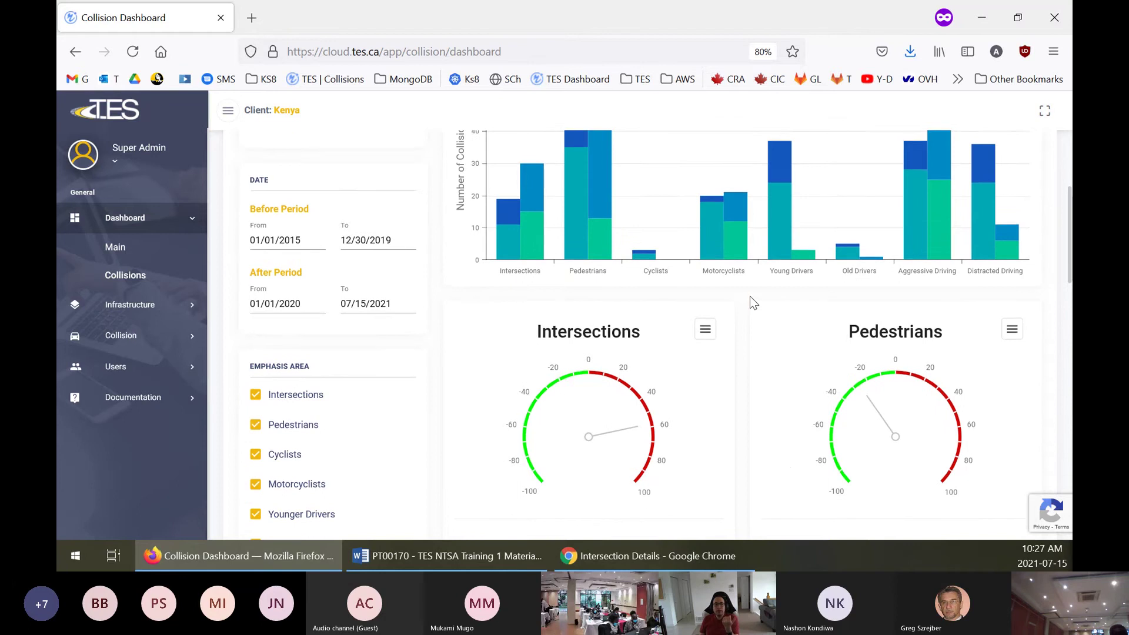
{"action": "mouse_move", "coordinate": [591, 211]}
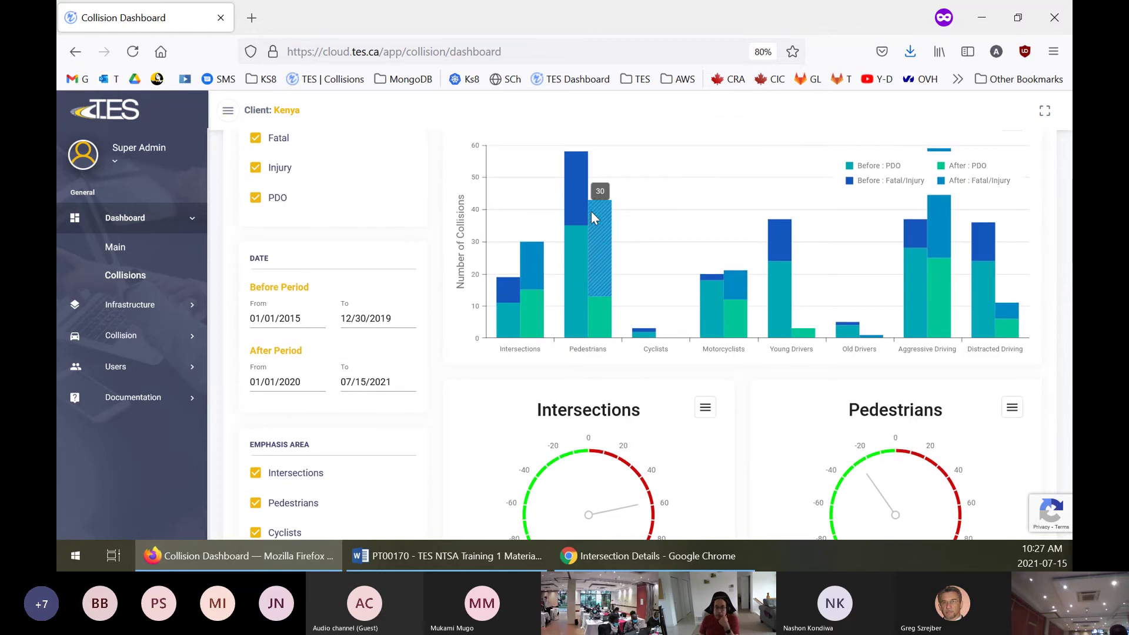
{"action": "mouse_move", "coordinate": [584, 240]}
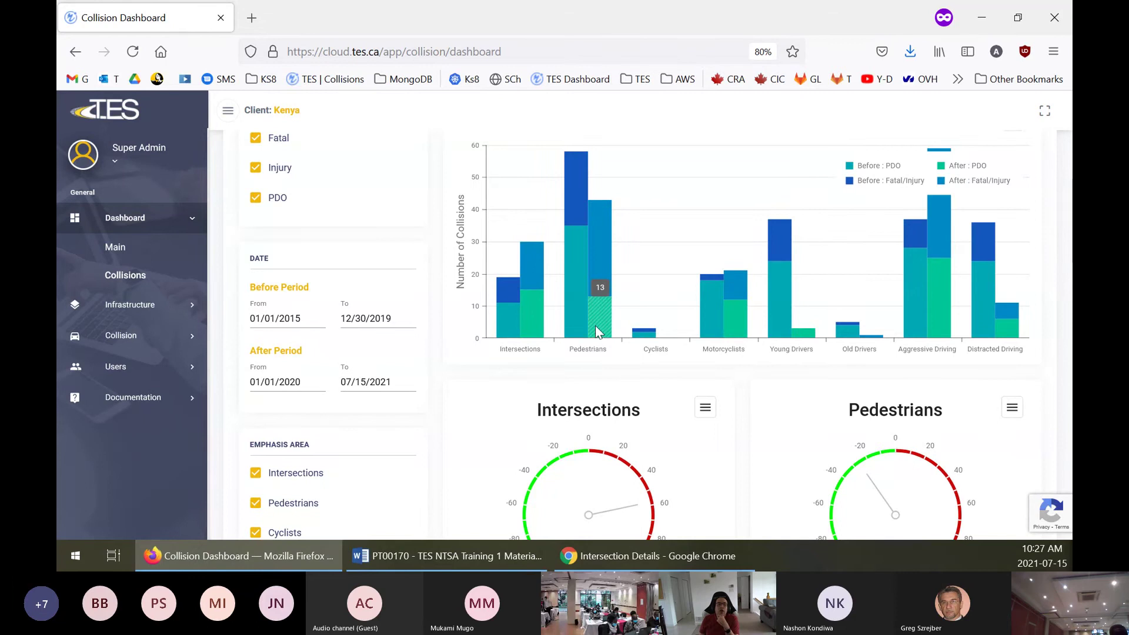
{"action": "mouse_move", "coordinate": [580, 307]}
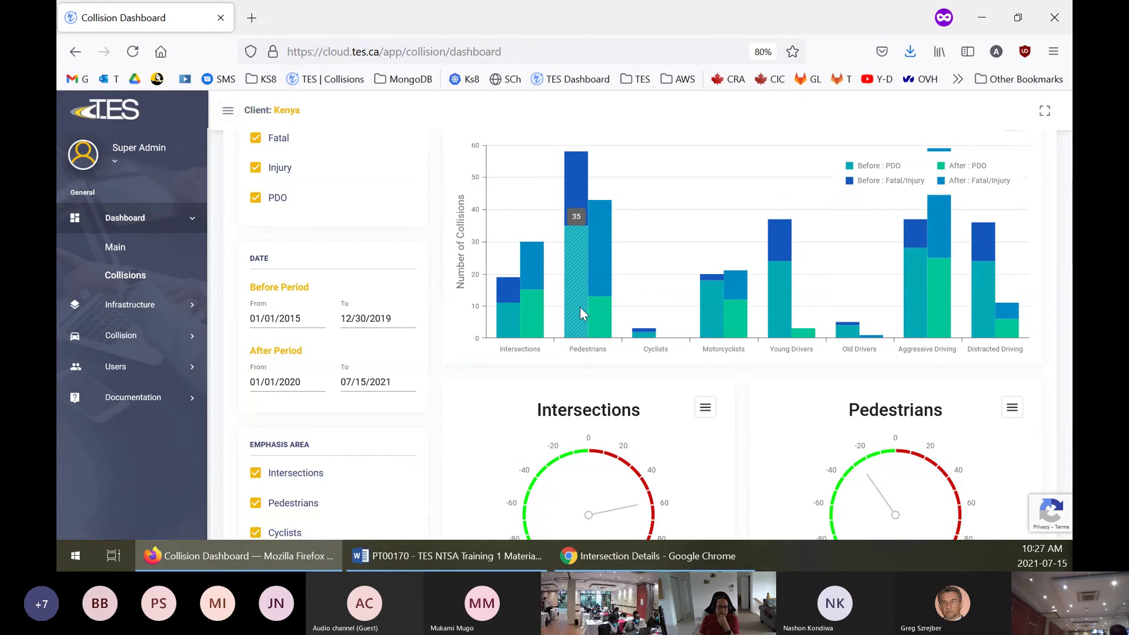
Examine the Pedestrians bars in the Collisions Frequency chart, and compare the Intersections, Pedestrians, Cyclists and Motorcyclists gauges with the filters
{"action": "mouse_move", "coordinate": [569, 191]}
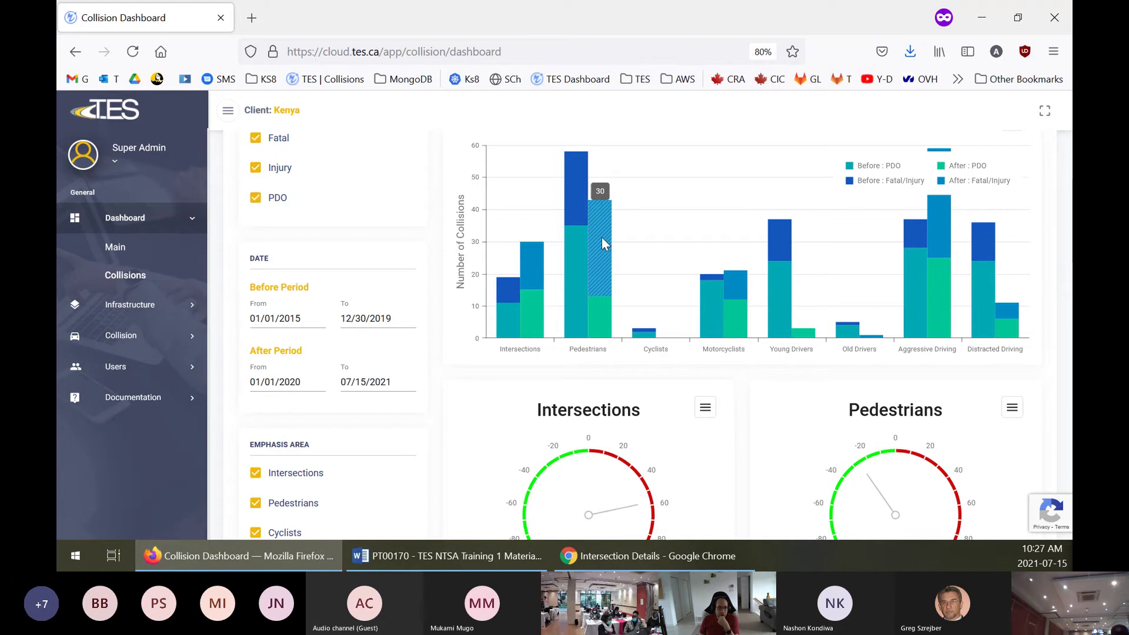
{"action": "scroll", "coordinate": [601, 235], "scroll_direction": "up", "scroll_amount": 2}
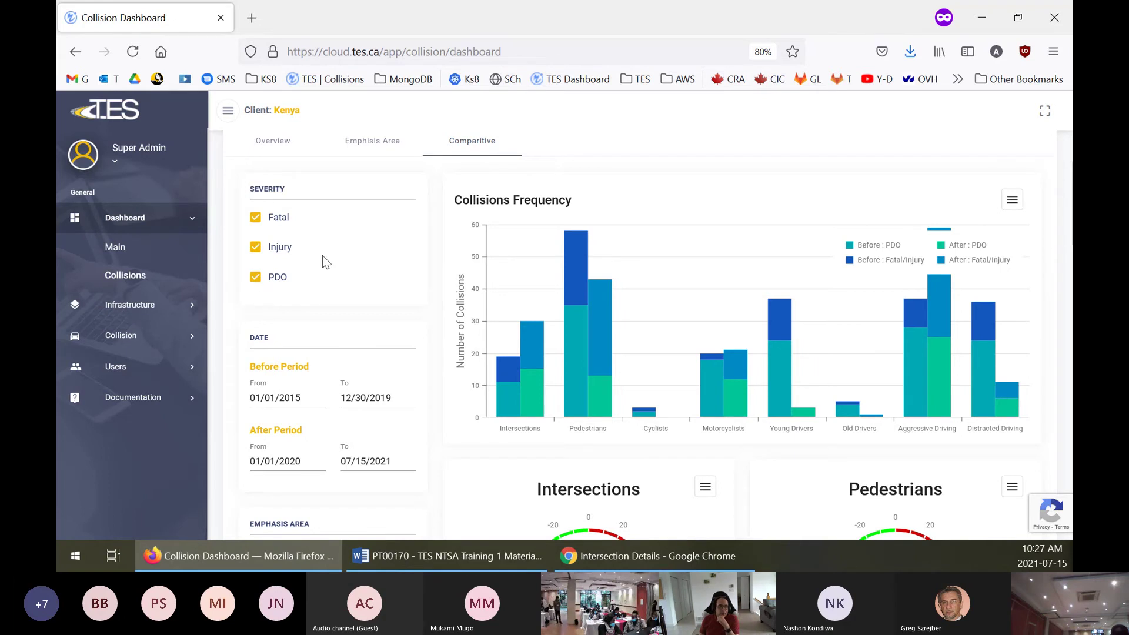
{"action": "scroll", "coordinate": [334, 272], "scroll_direction": "down", "scroll_amount": 5}
{"action": "scroll", "coordinate": [552, 254], "scroll_direction": "down", "scroll_amount": 3}
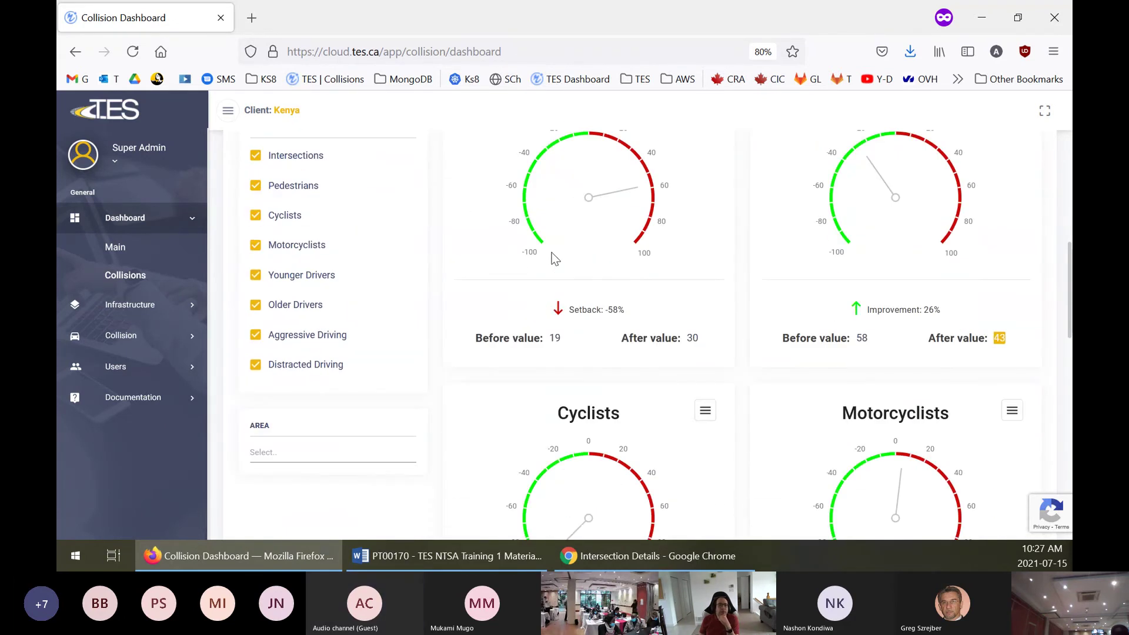
{"action": "scroll", "coordinate": [554, 258], "scroll_direction": "down", "scroll_amount": 3}
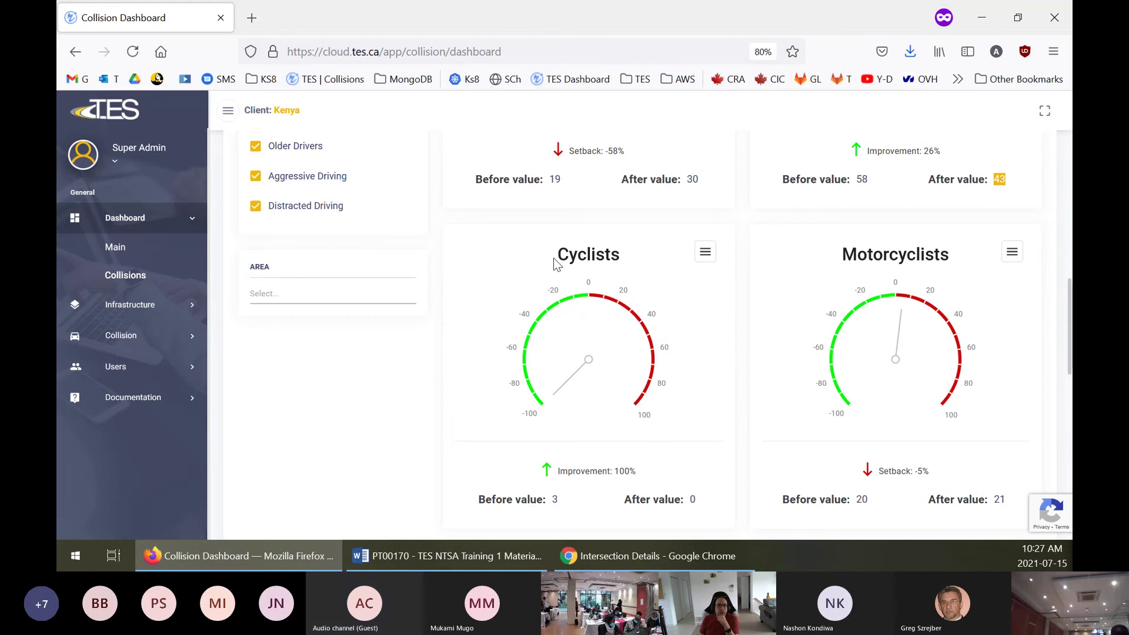
{"action": "scroll", "coordinate": [559, 262], "scroll_direction": "up", "scroll_amount": 5}
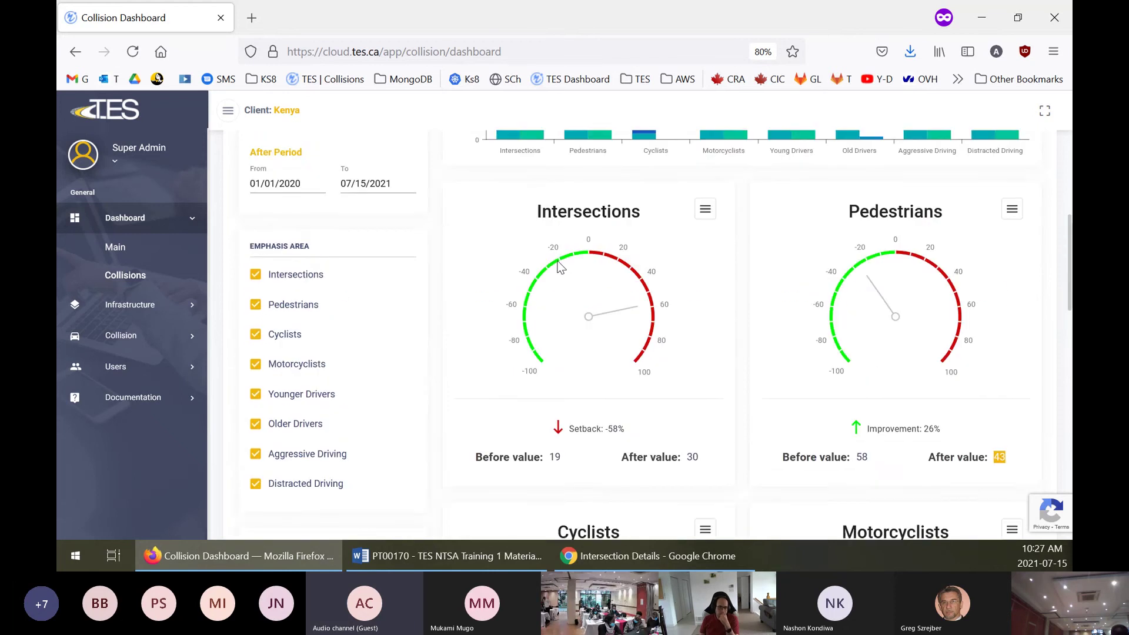
{"action": "scroll", "coordinate": [559, 267], "scroll_direction": "up", "scroll_amount": 2}
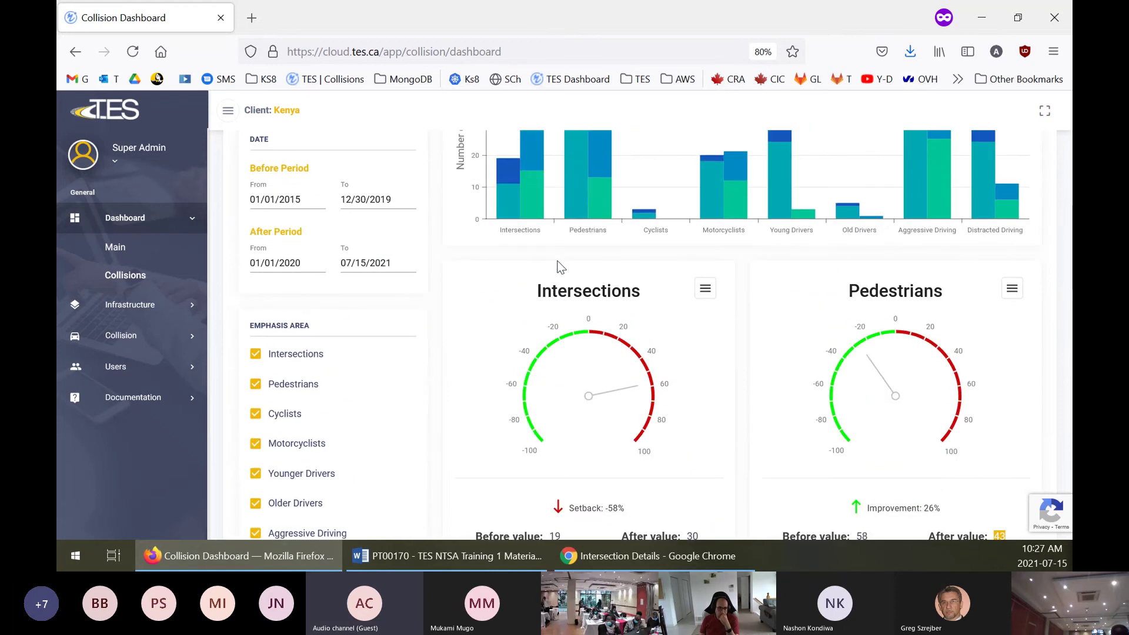
{"action": "scroll", "coordinate": [560, 268], "scroll_direction": "down", "scroll_amount": 2}
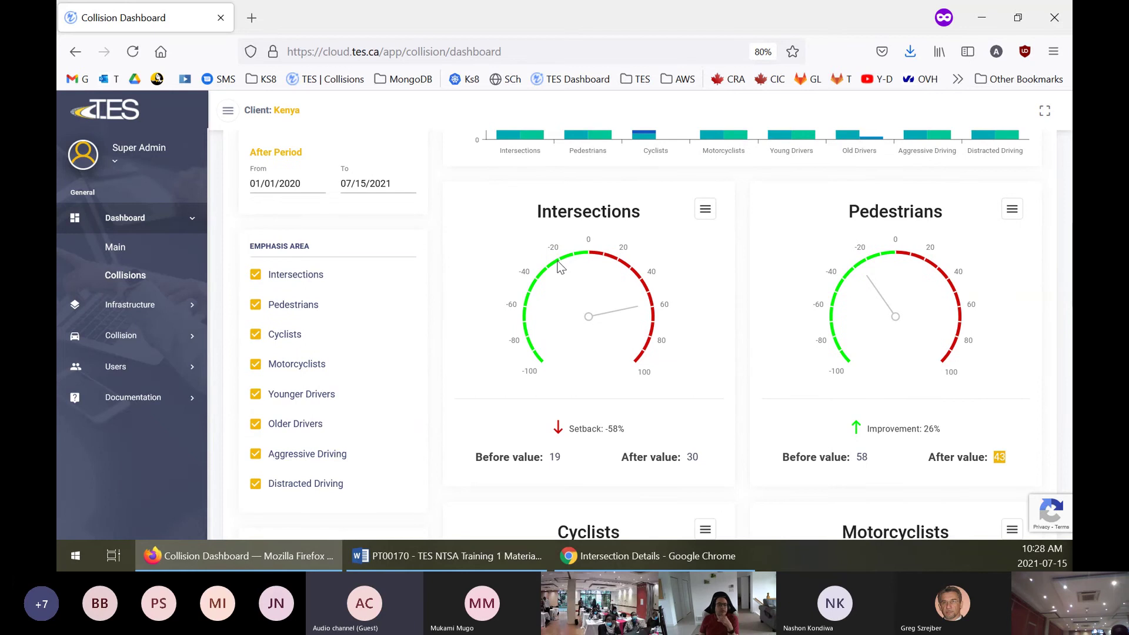
Export the Motorcyclists gauge as a PDF file and save it to disk
{"action": "scroll", "coordinate": [560, 268], "scroll_direction": "down", "scroll_amount": 6}
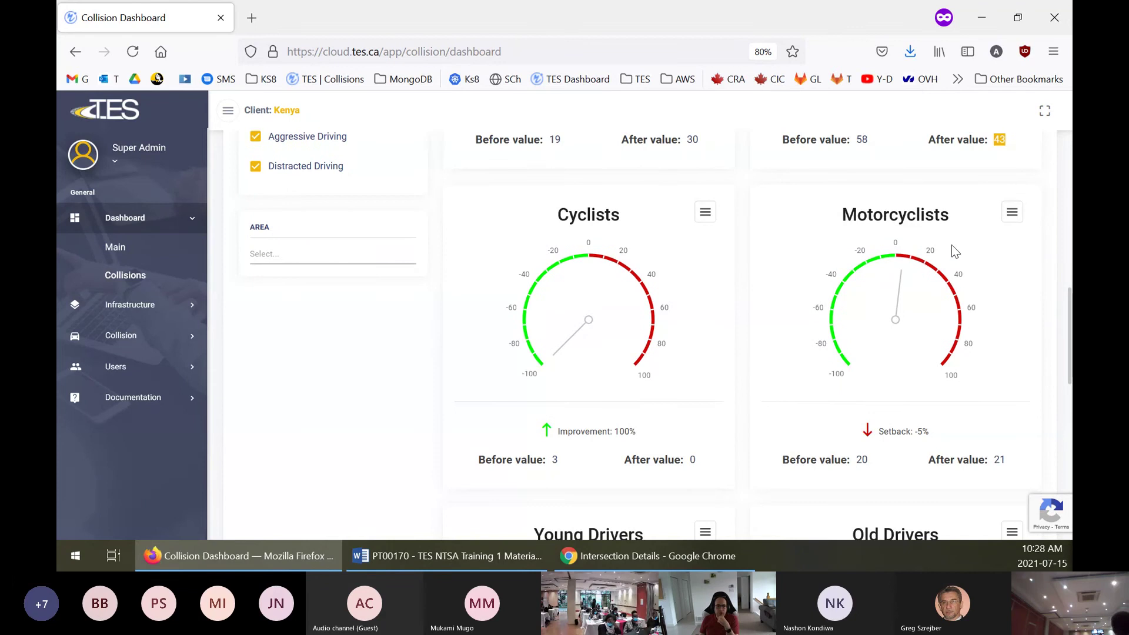
{"action": "left_click", "coordinate": [1013, 214]}
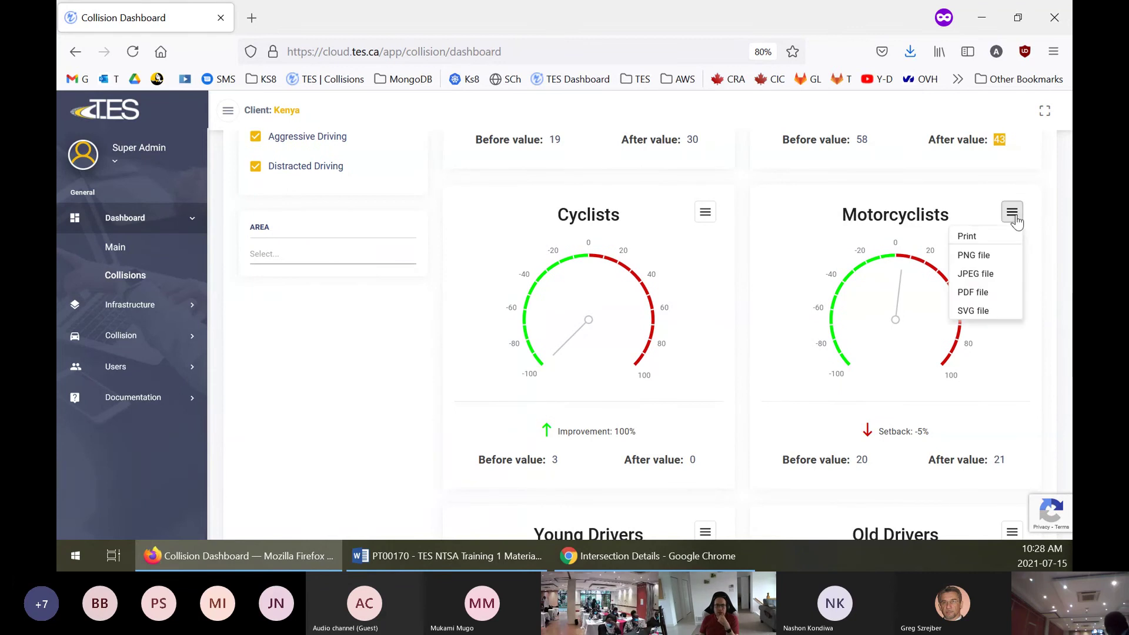
{"action": "left_click", "coordinate": [976, 292]}
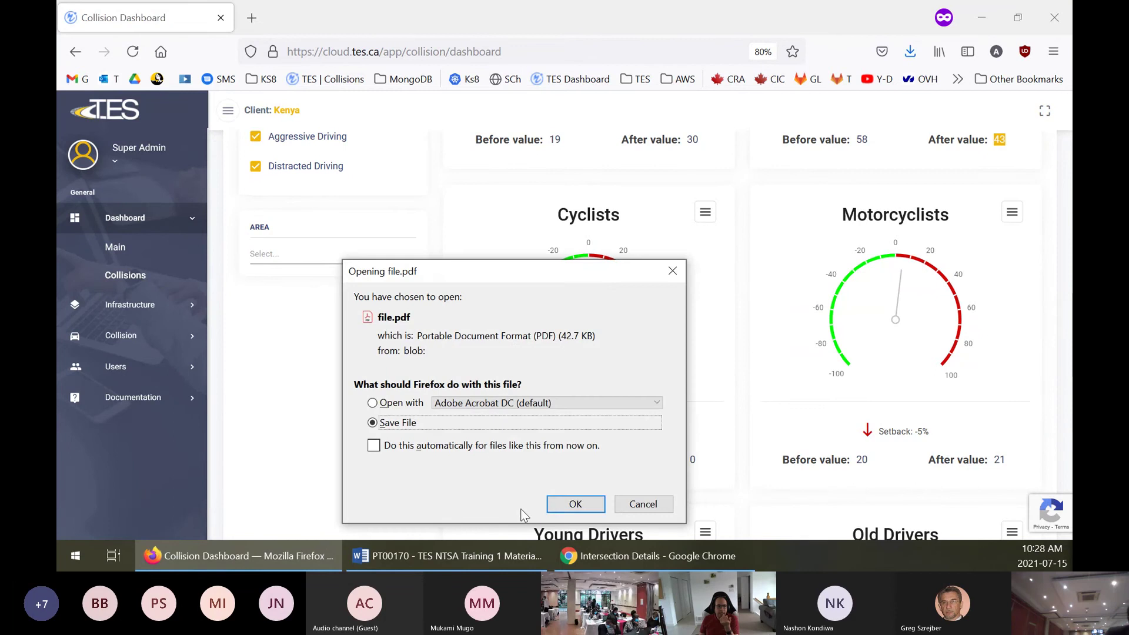
{"action": "left_click", "coordinate": [575, 504]}
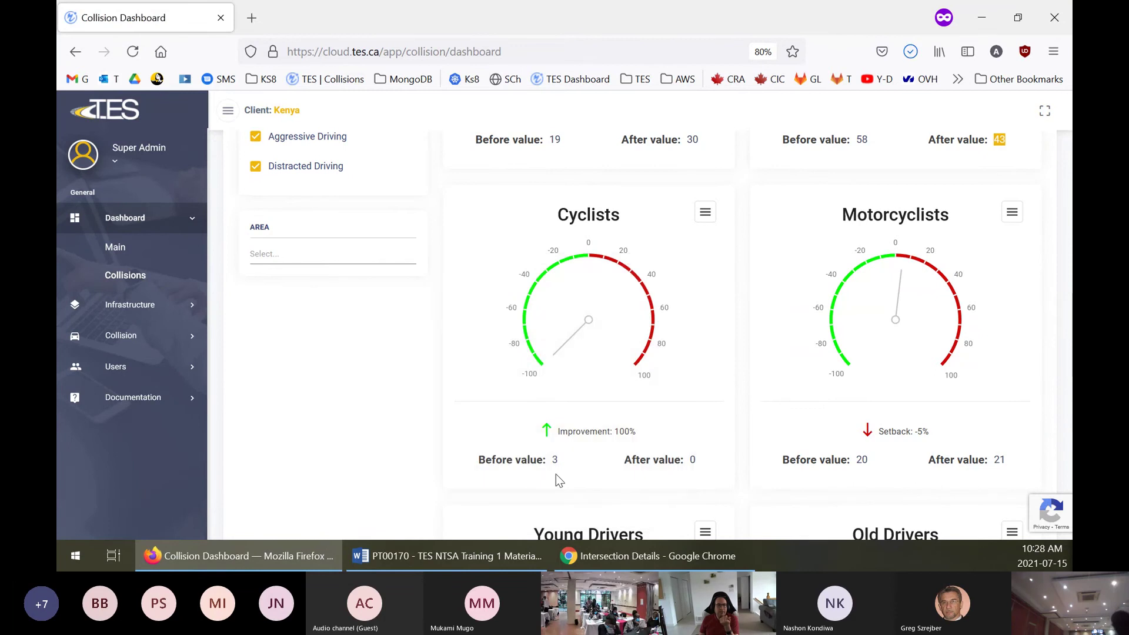
View the downloaded file.pdf with the Motorcyclists gauge, and close it to return to the dashboard
{"action": "left_click", "coordinate": [910, 52]}
{"action": "left_click", "coordinate": [793, 90]}
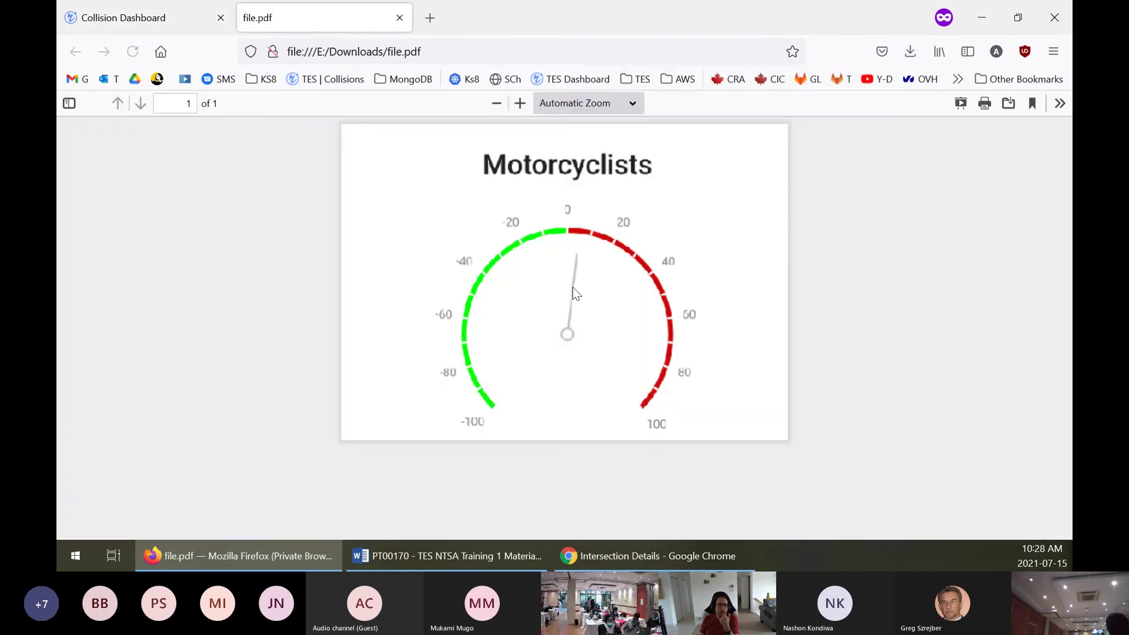
{"action": "left_click", "coordinate": [400, 18]}
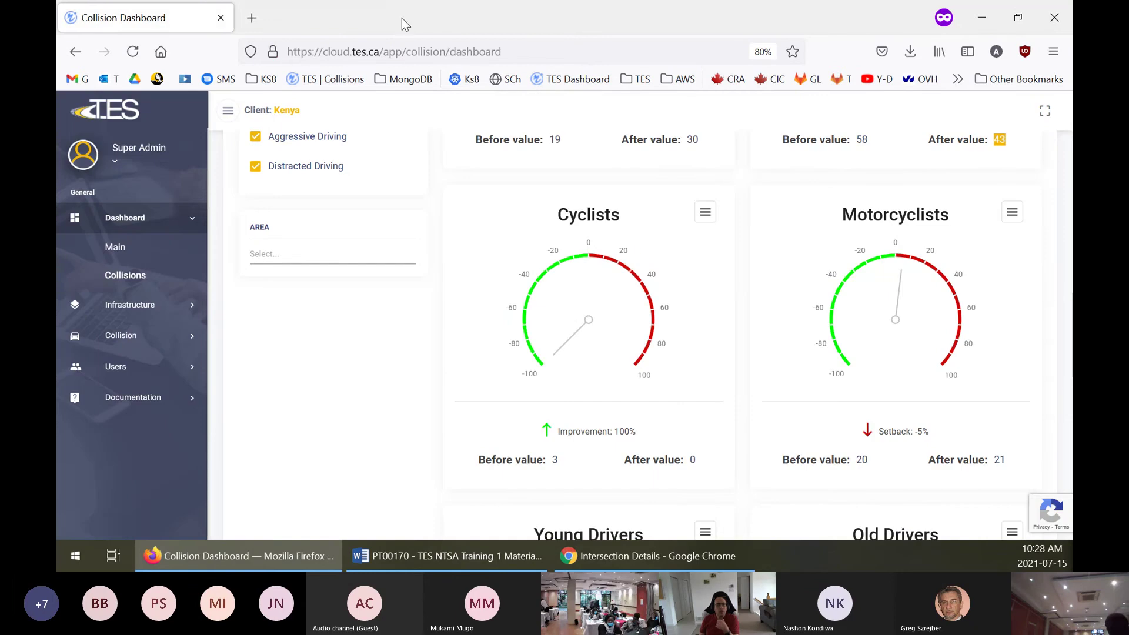
Switch to the PT00170 - TES NTSA Training 1 Materials document in Word and look through its exercise questions
{"action": "scroll", "coordinate": [606, 415], "scroll_direction": "up", "scroll_amount": 5}
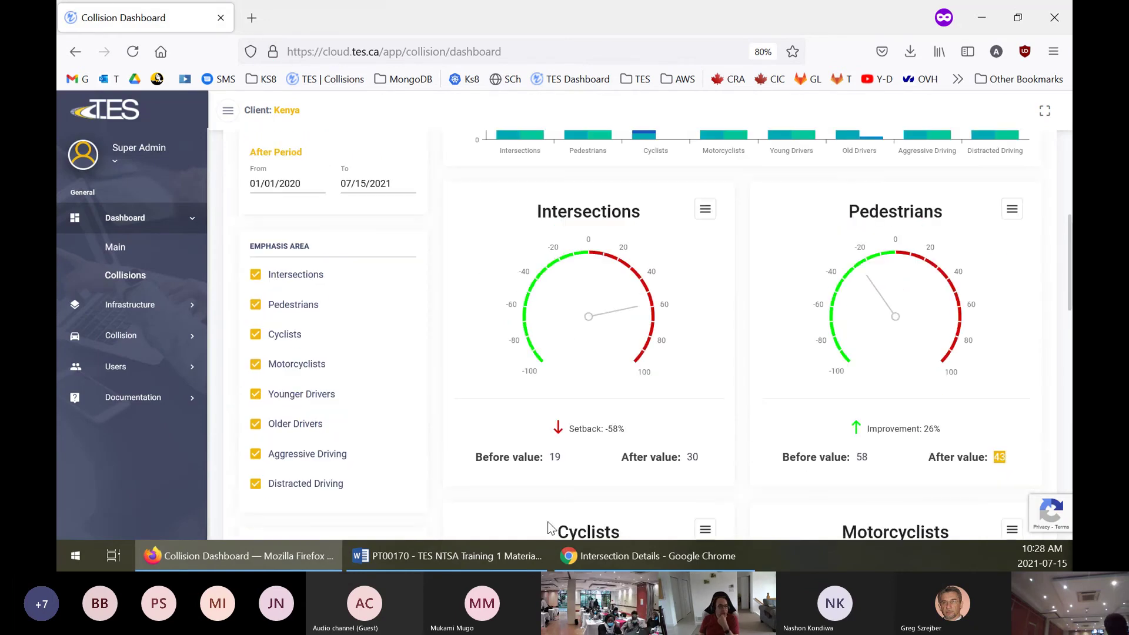
{"action": "left_click", "coordinate": [420, 549]}
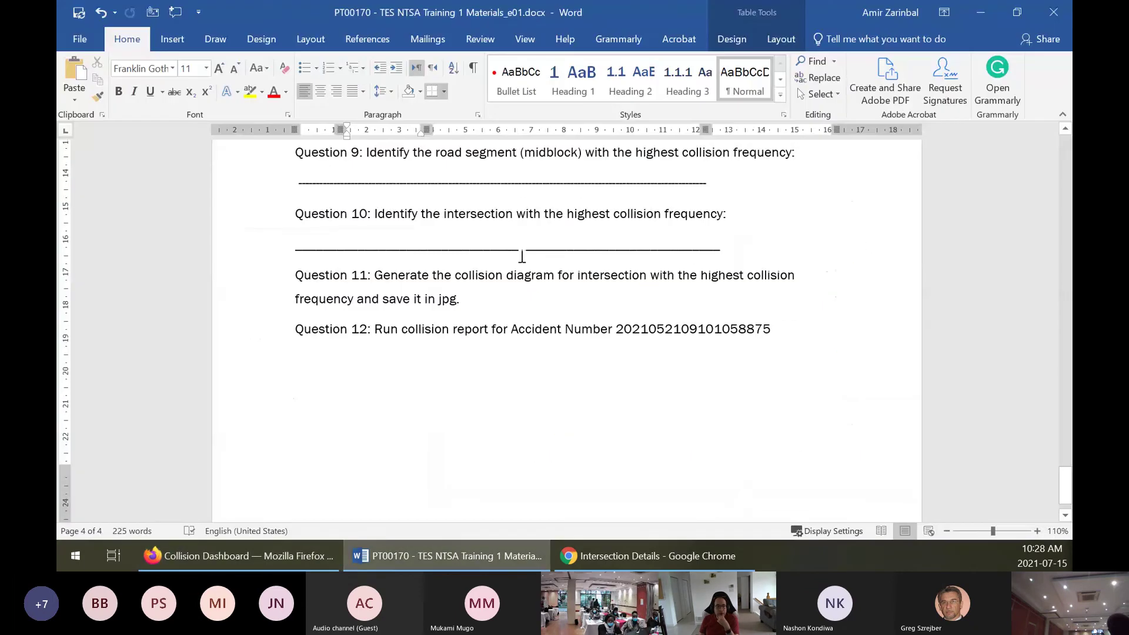
{"action": "scroll", "coordinate": [545, 278], "scroll_direction": "up", "scroll_amount": 10}
{"action": "scroll", "coordinate": [545, 278], "scroll_direction": "down", "scroll_amount": 8}
{"action": "scroll", "coordinate": [545, 278], "scroll_direction": "down", "scroll_amount": 4}
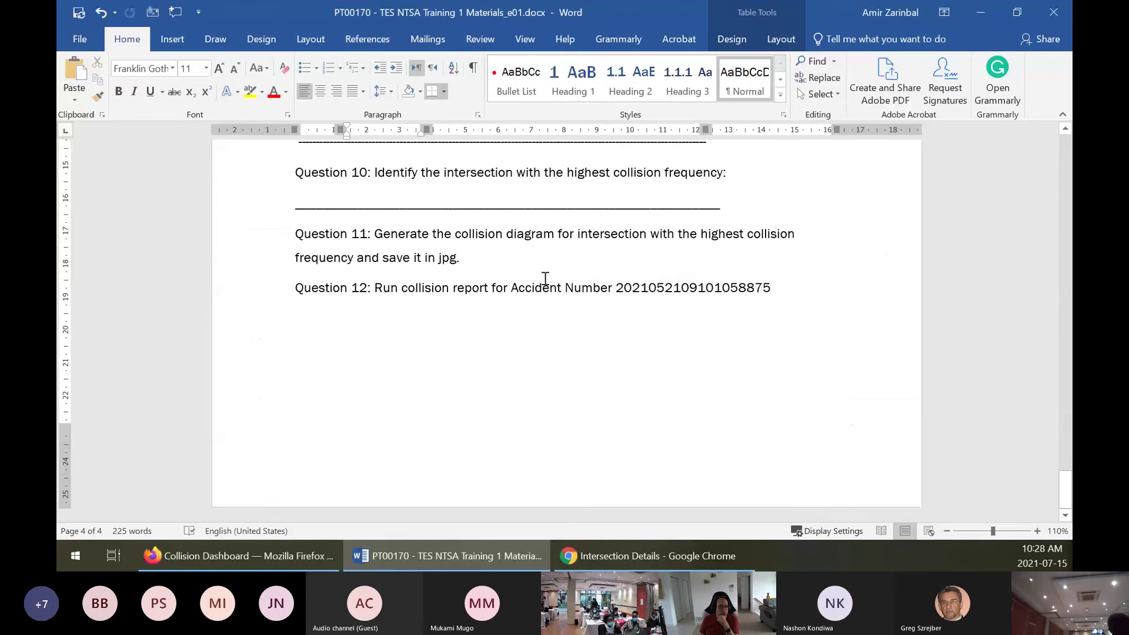
{"action": "scroll", "coordinate": [545, 278], "scroll_direction": "up", "scroll_amount": 10}
{"action": "scroll", "coordinate": [545, 279], "scroll_direction": "down", "scroll_amount": 6}
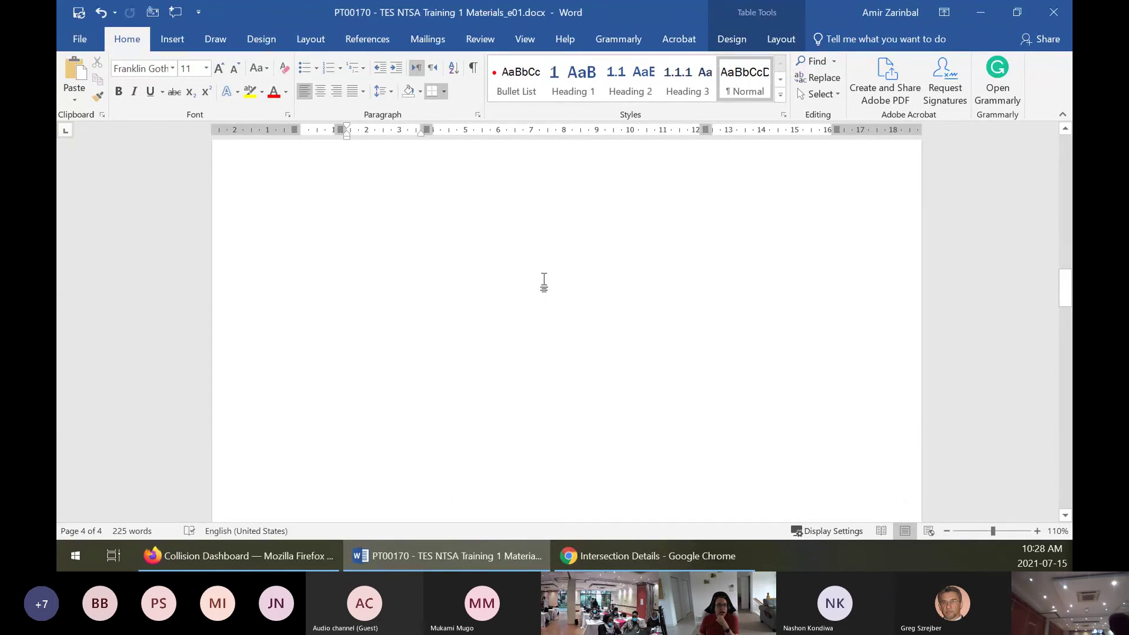